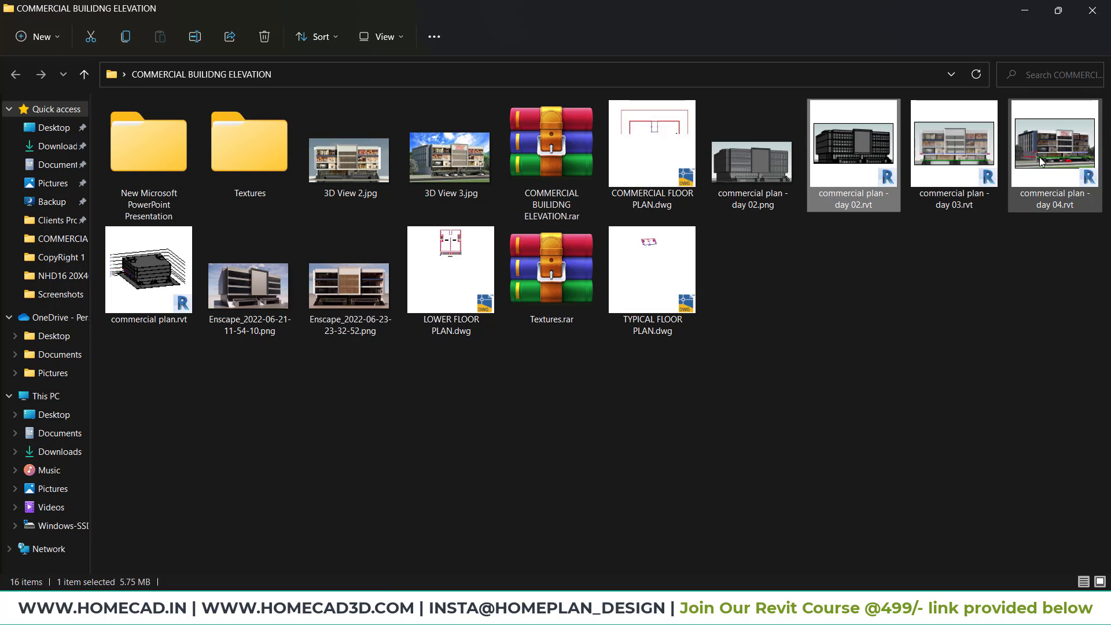
View the reference render 3D View 3.jpg and close it again.
double_click(444, 155)
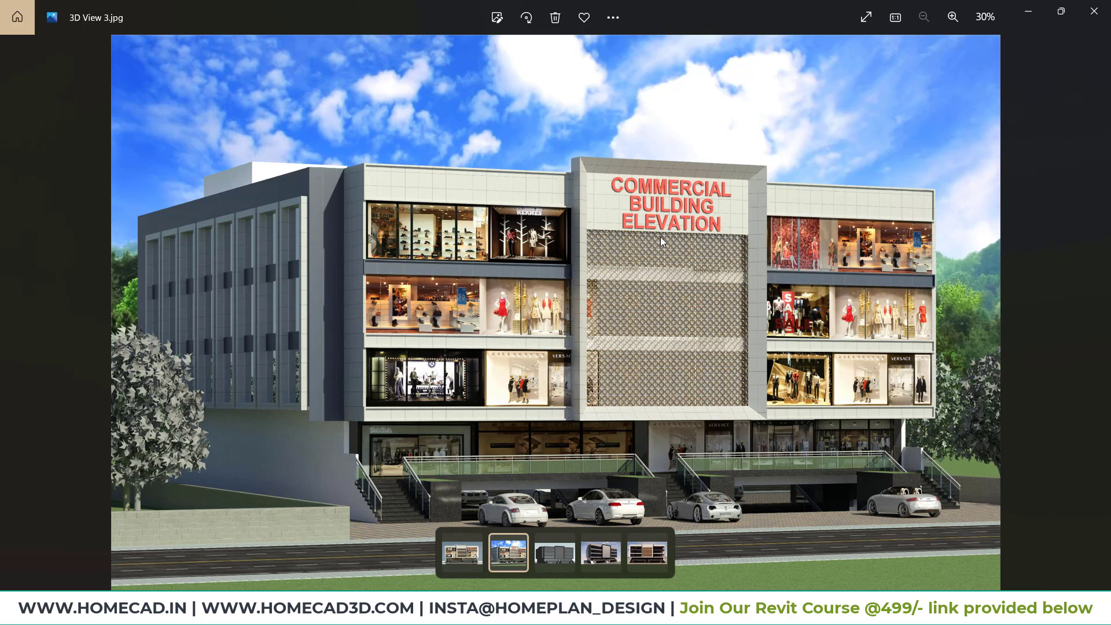
click(1094, 11)
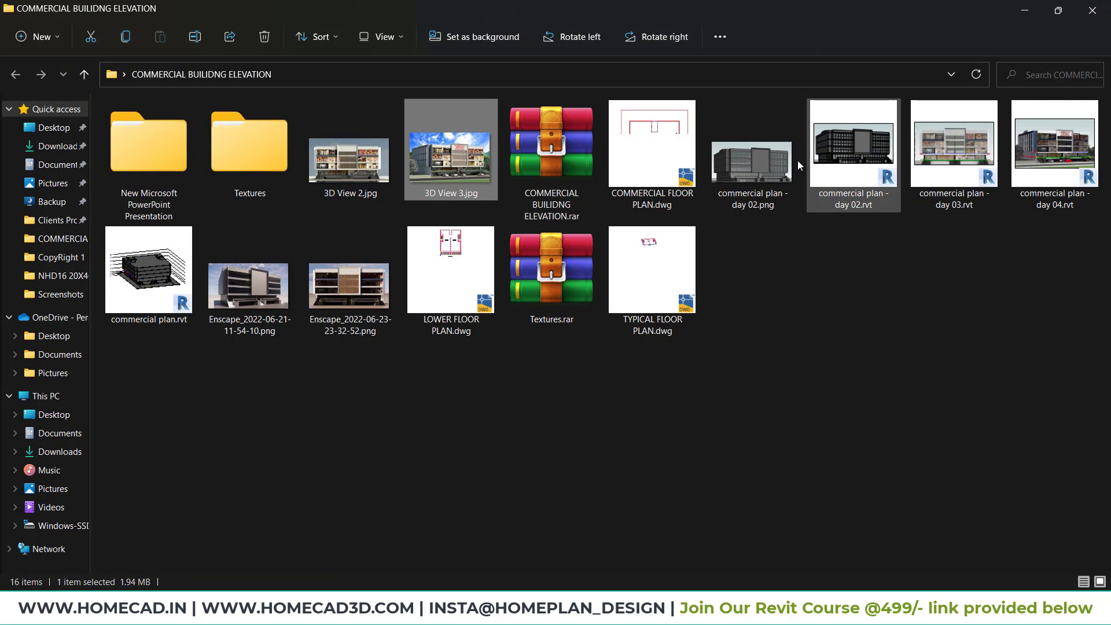
Duplicate the file commercial plan - day 04.rvt within the same folder.
click(1022, 197)
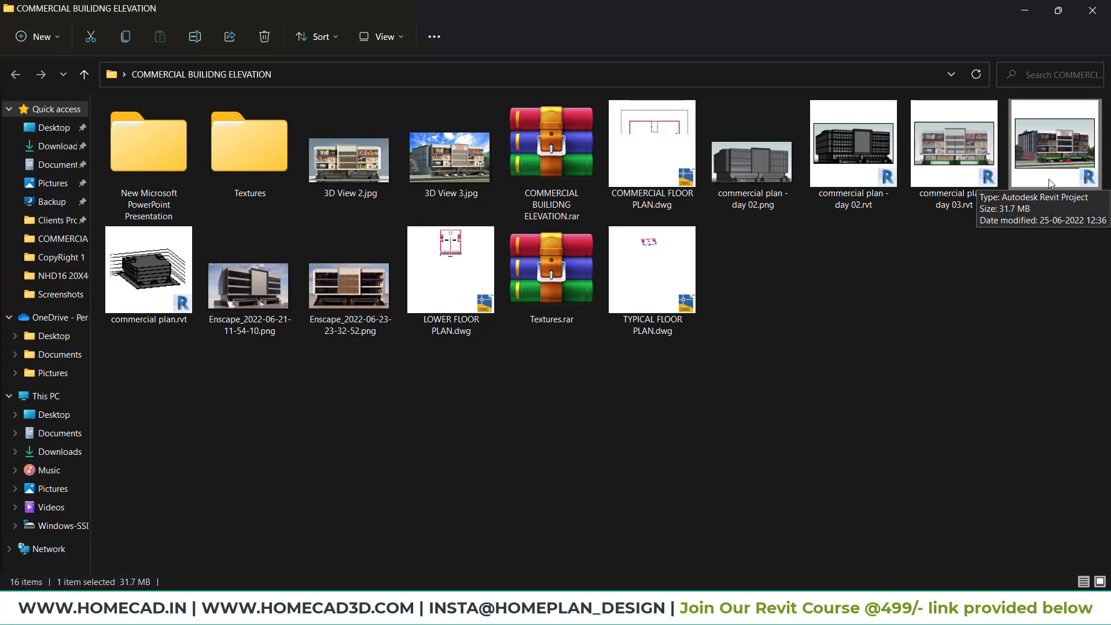
key(ctrl+c)
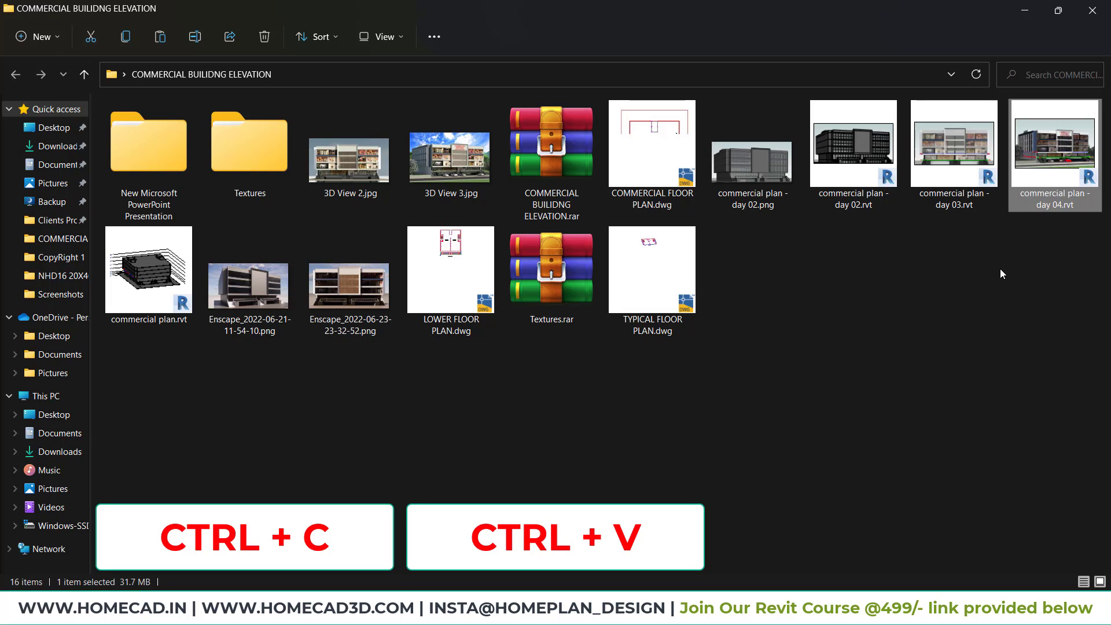
key(ctrl+v)
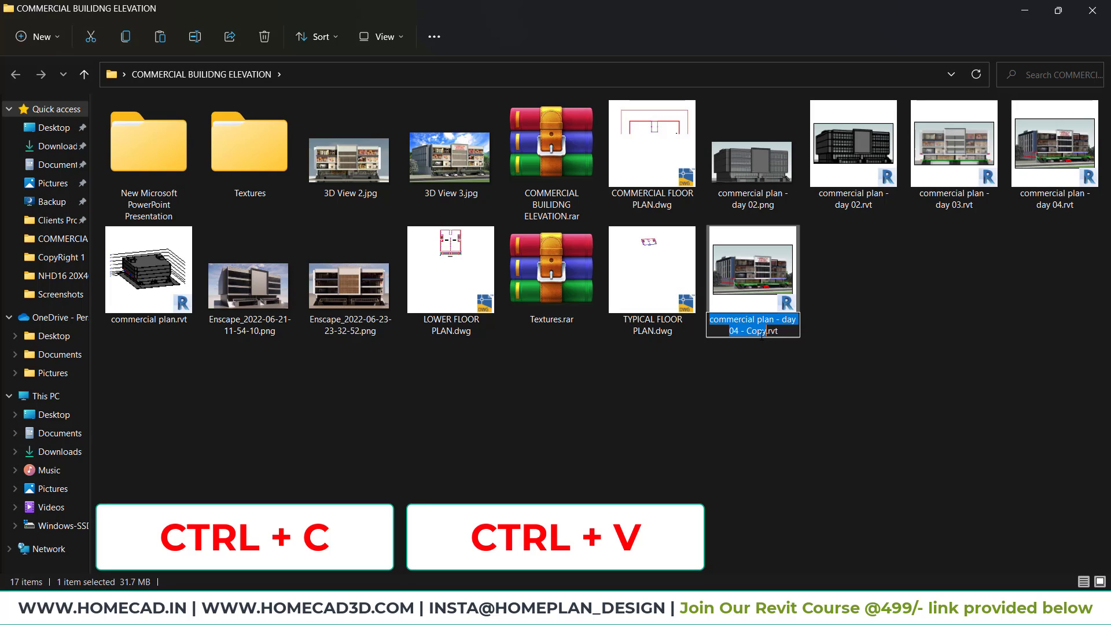
Rename the duplicated Revit file as commercial plan - Enscape.rvt.
click(760, 331)
key(BackSpace)
key(BackSpace)
key(BackSpace)
key(BackSpace)
key(BackSpace)
key(BackSpace)
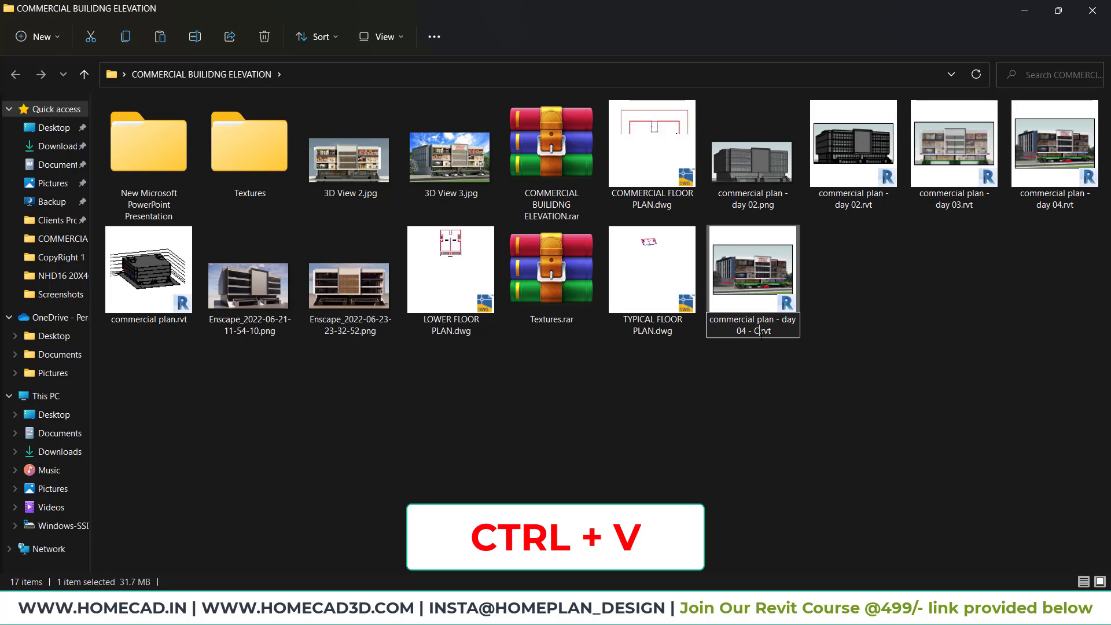
key(BackSpace)
key(BackSpace)
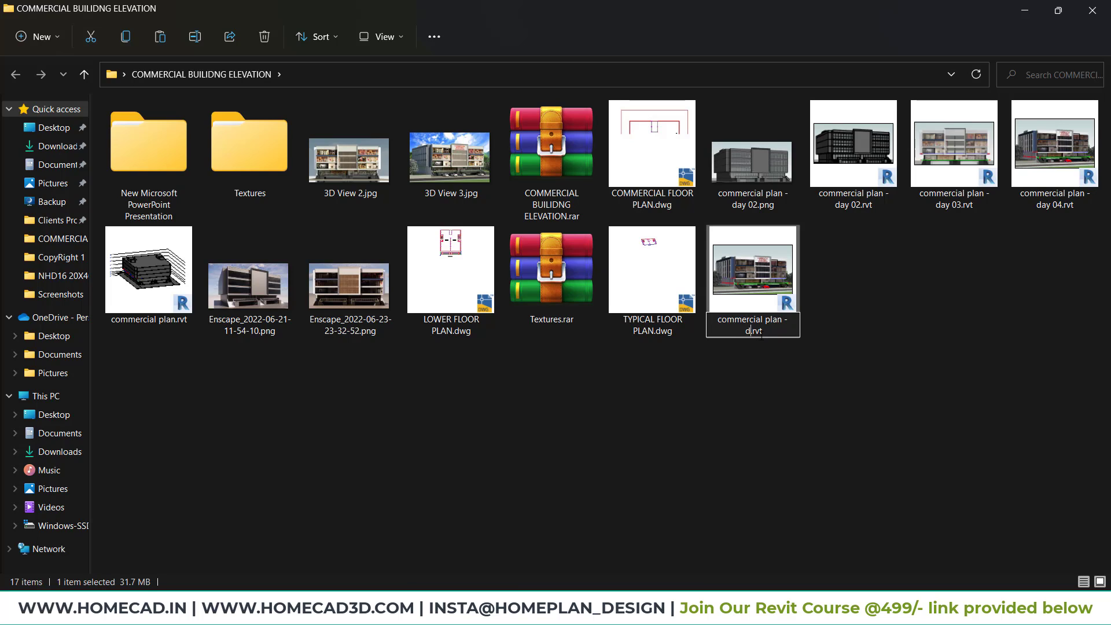
key(BackSpace)
text(Enscape)
key(Return)
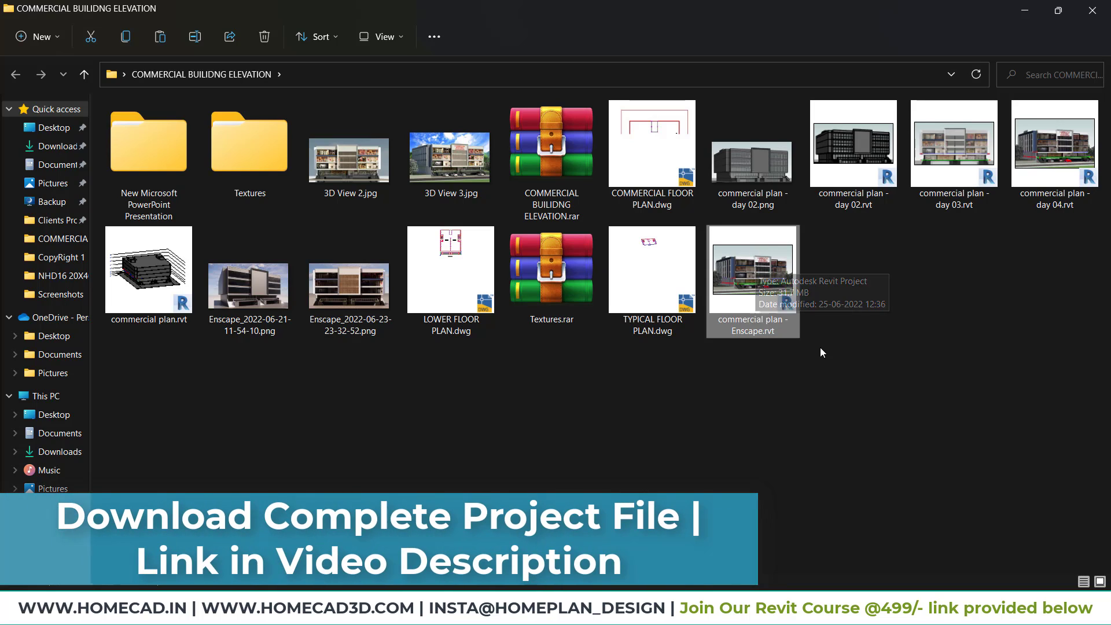
Open commercial plan - Enscape.rvt in Revit and display the whole site in the default 3D view.
double_click(753, 281)
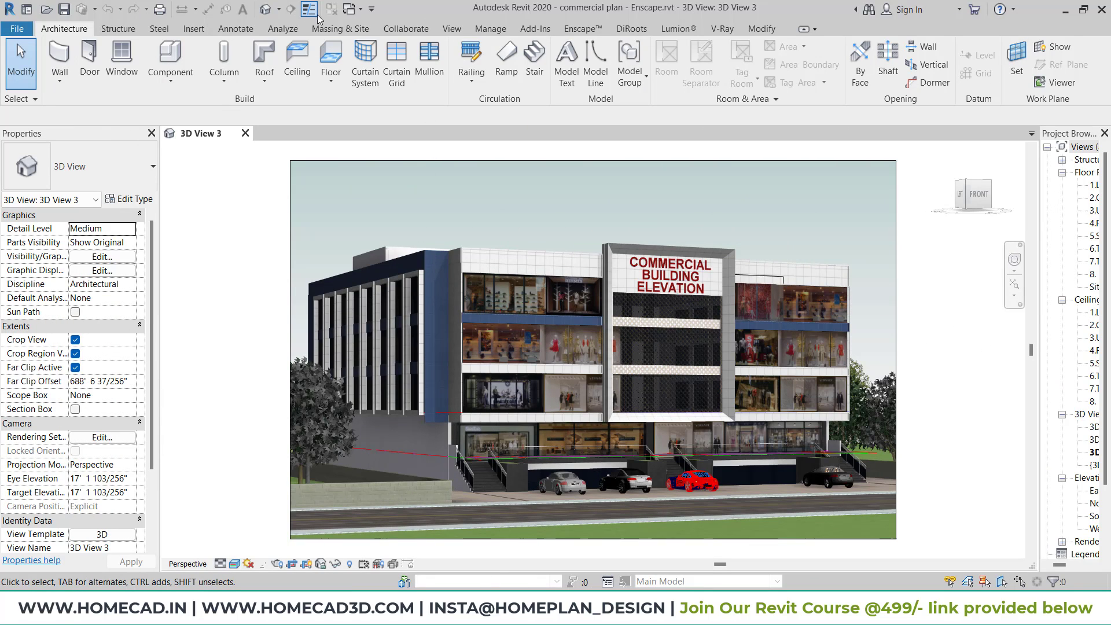
click(266, 10)
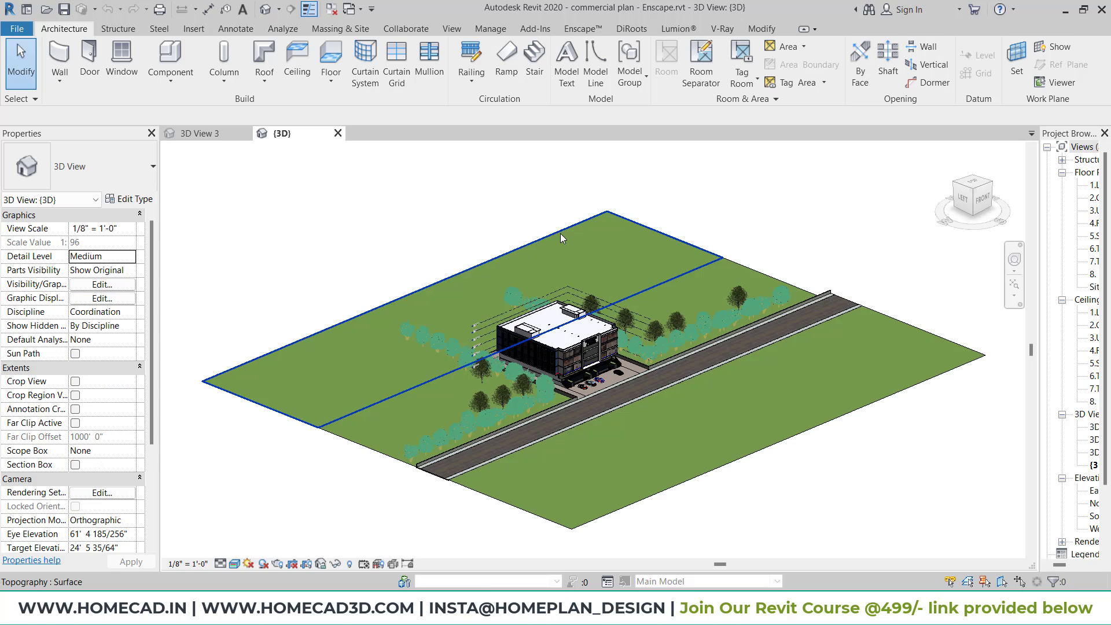
shift+middle_drag(620, 338, 619, 345)
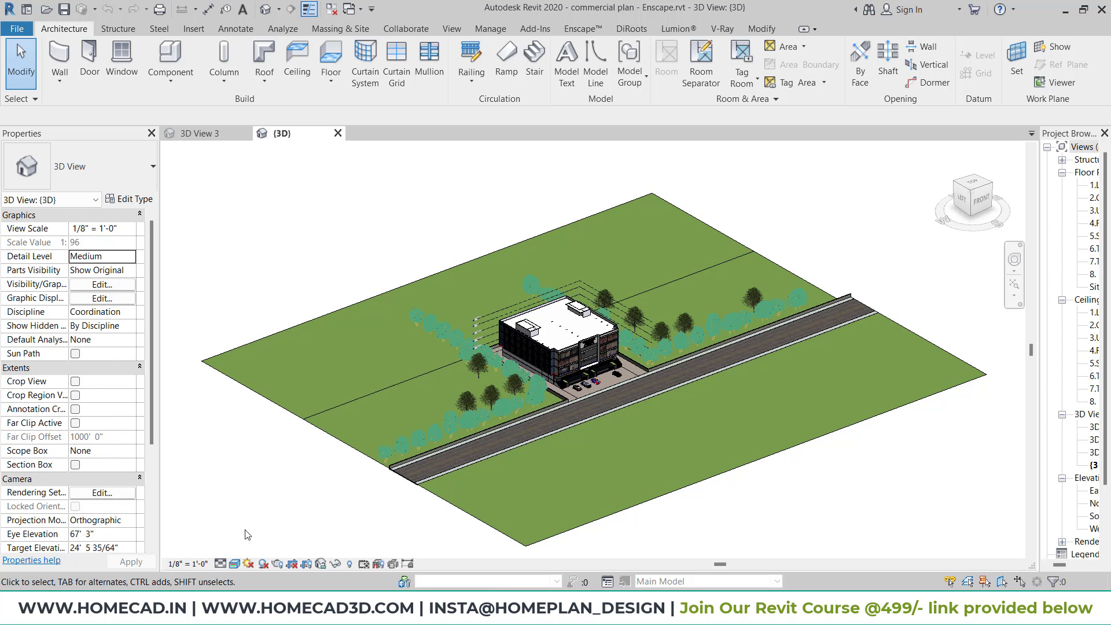
Switch the default 3D view to a simpler visual style without material textures.
click(235, 563)
click(257, 534)
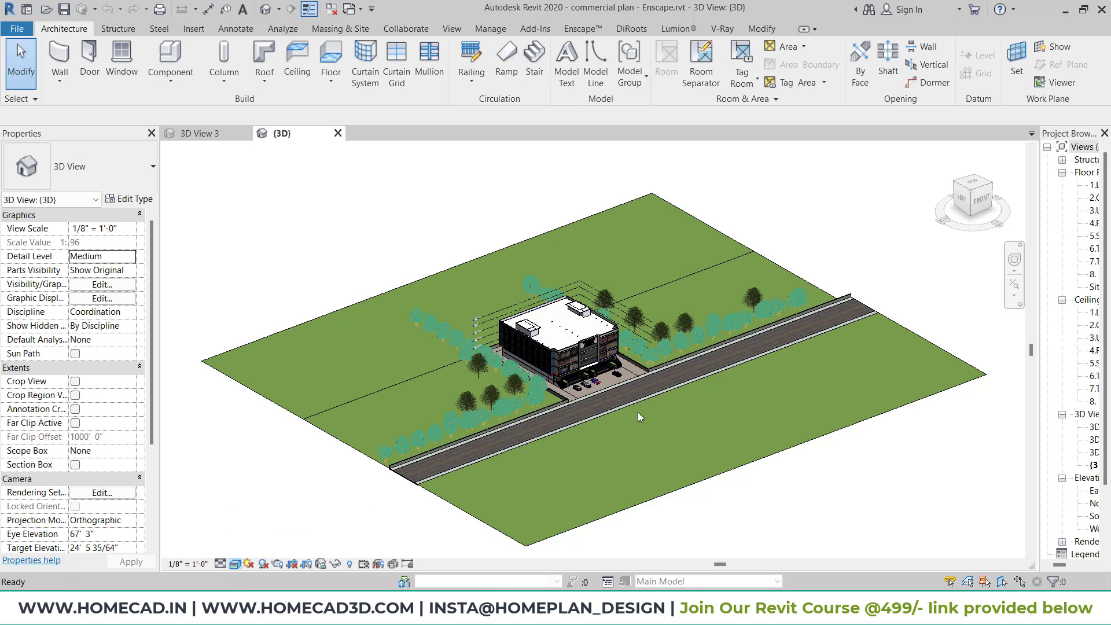
Delete all instances of the a_tree35_7610 tree and of the rounded green tree type standing next to it.
scroll(616, 394, up, 5)
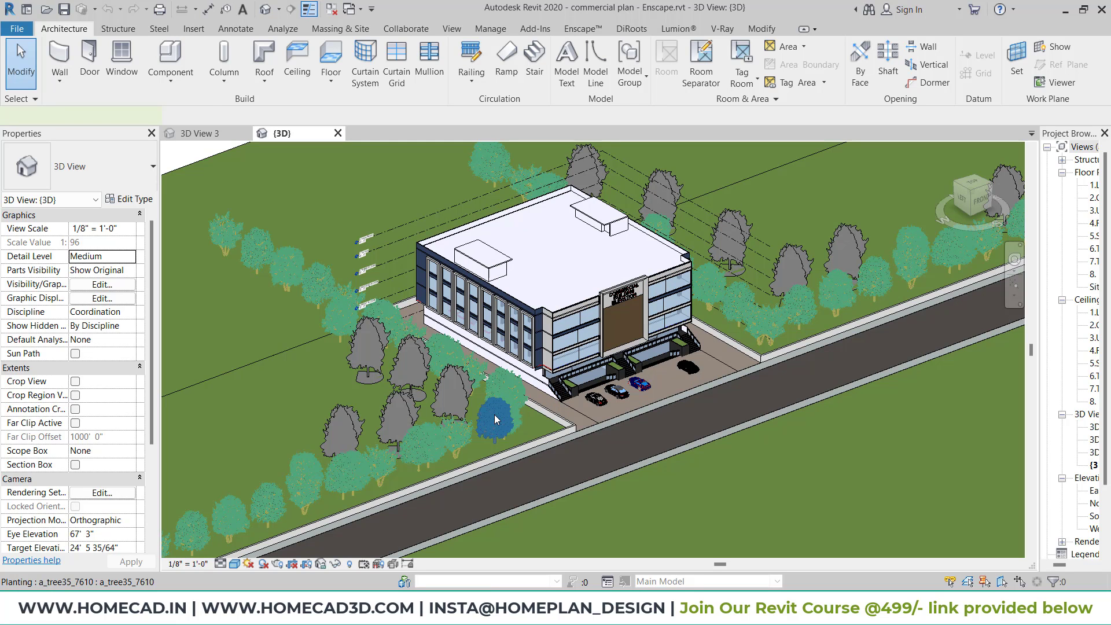
click(495, 420)
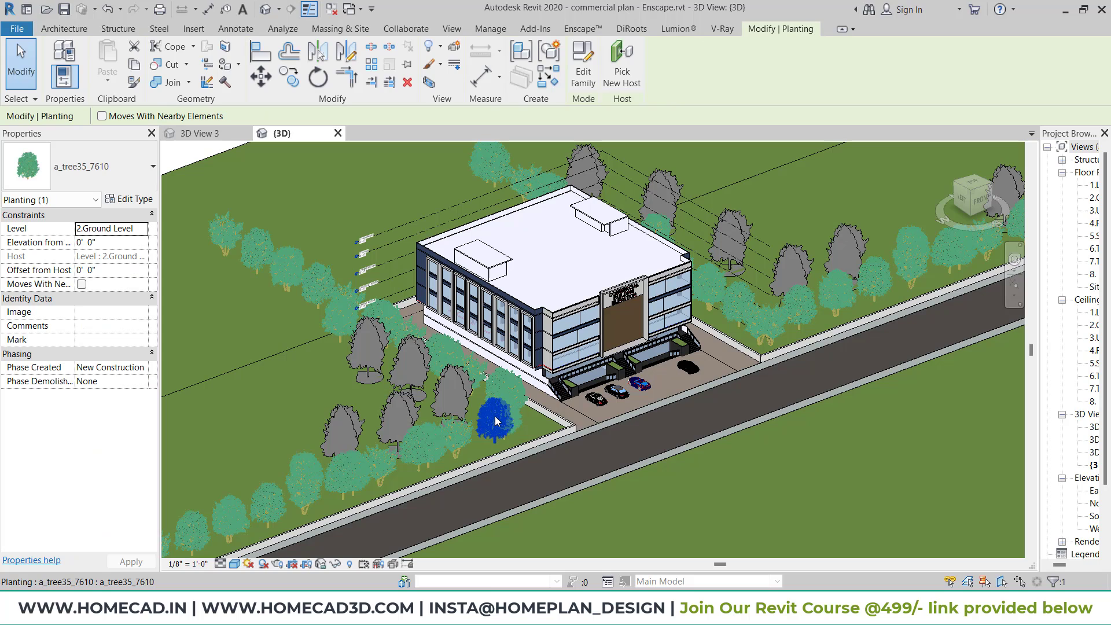
key(s)
key(a)
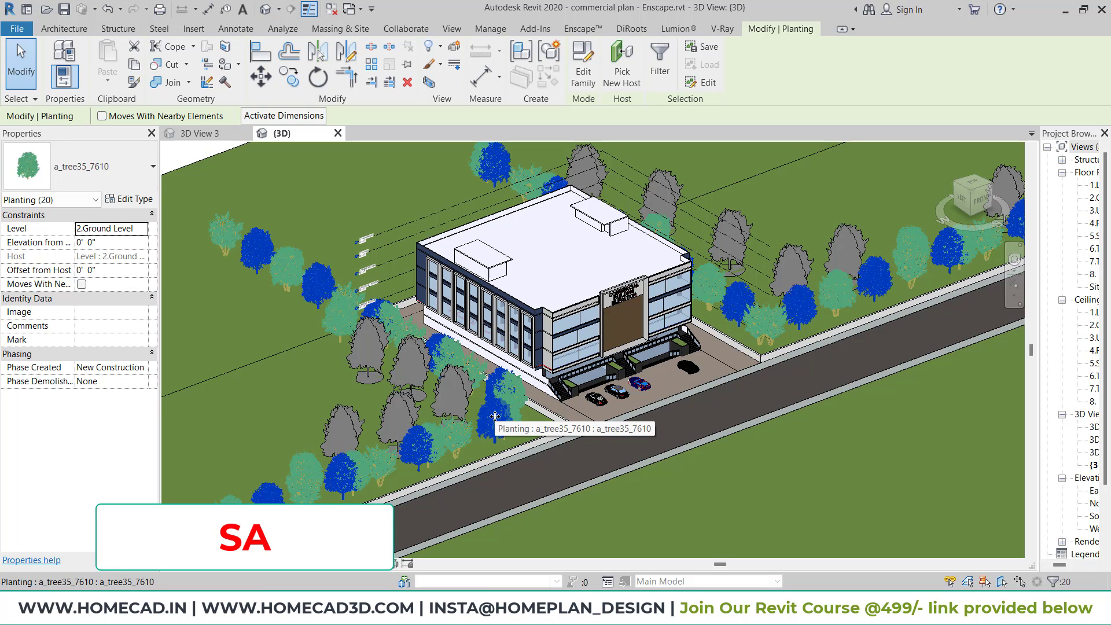
key(Escape)
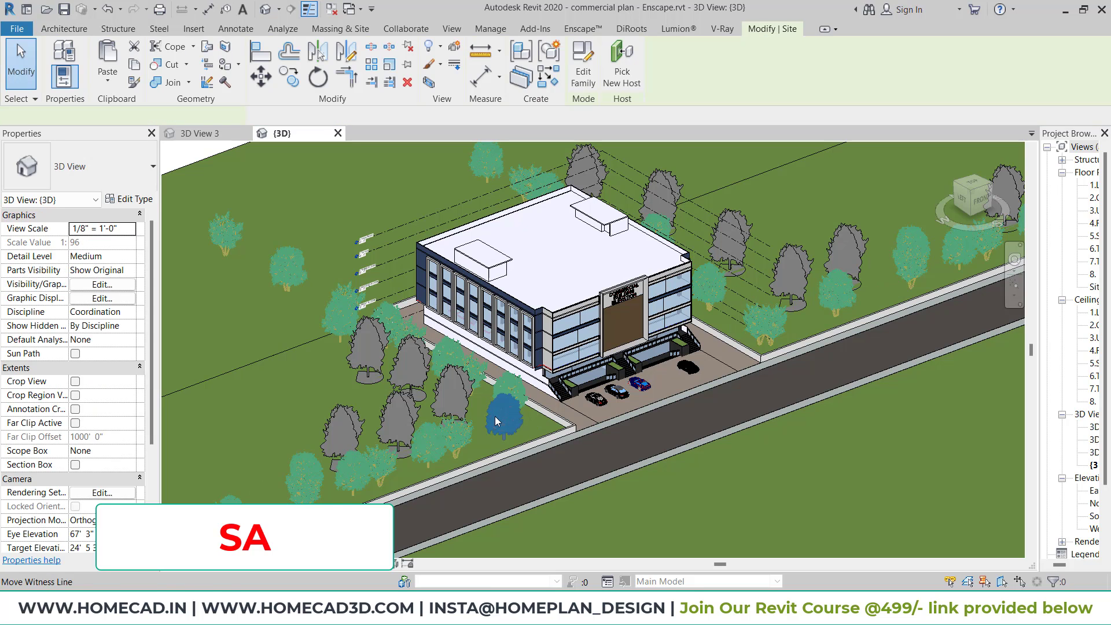
click(495, 415)
key(Delete)
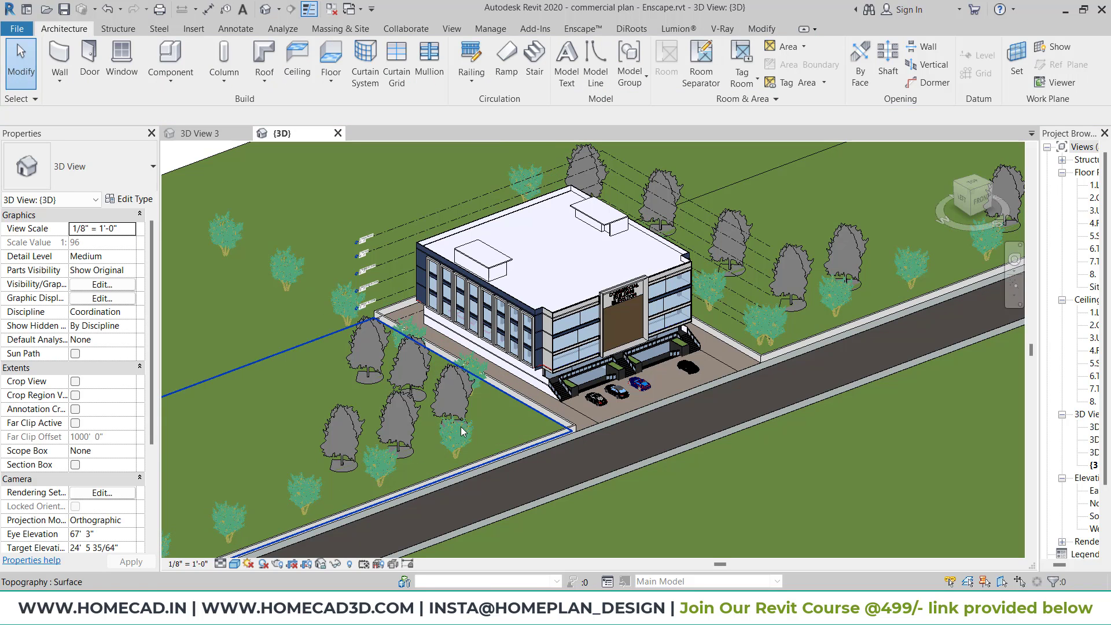
Delete all instances of the remaining green tree type and all Deciduous - Med - Ash trees.
click(463, 431)
key(s)
key(a)
key(Delete)
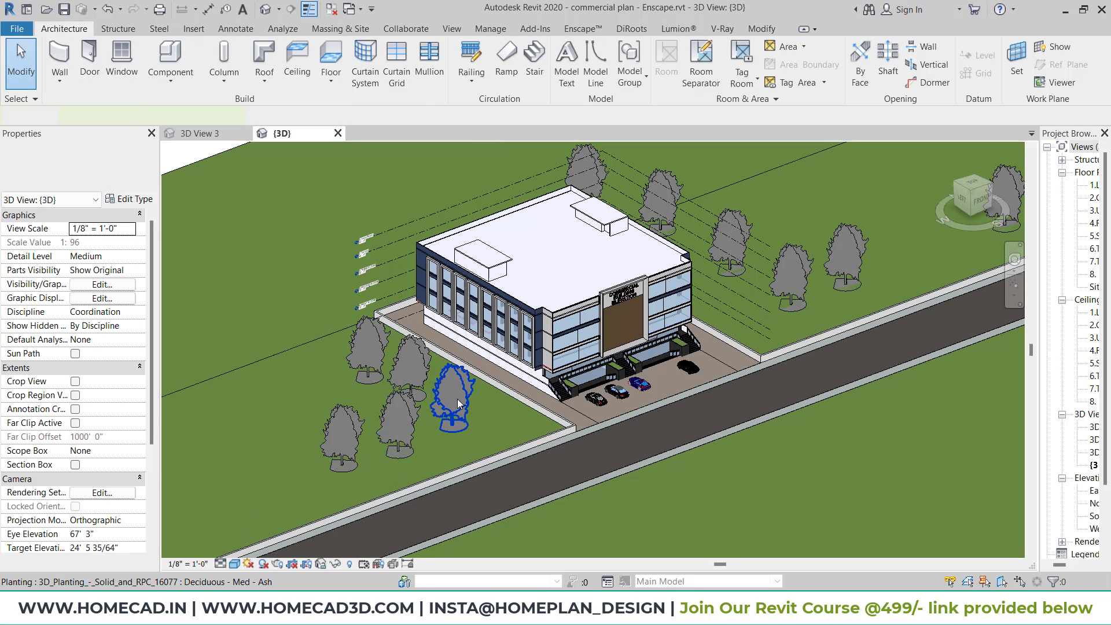
click(457, 398)
key(s)
key(a)
key(Delete)
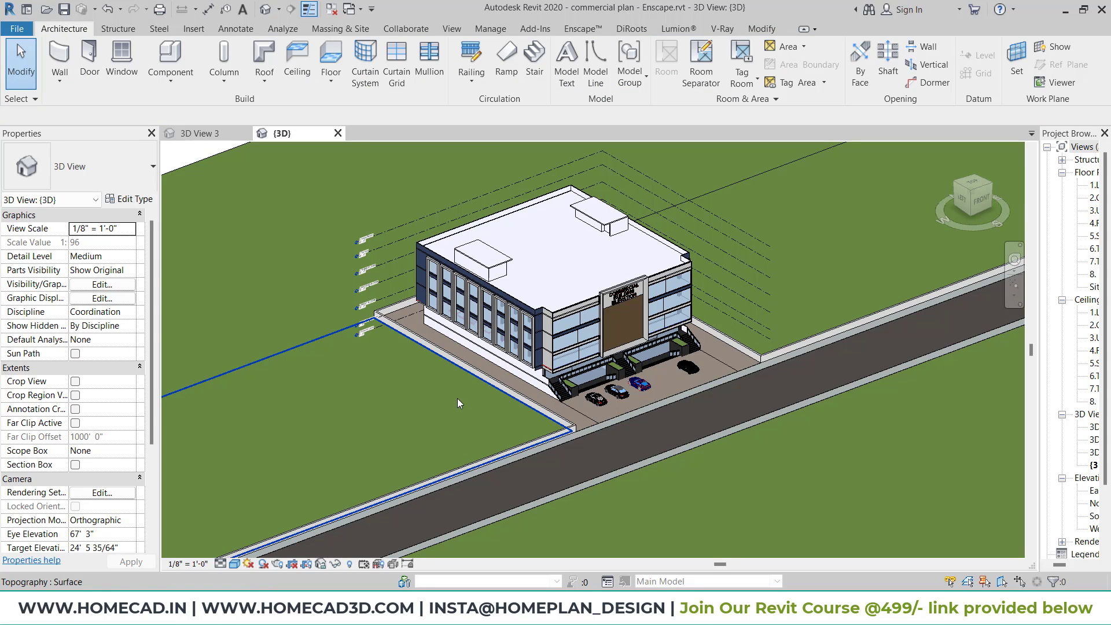
Delete the four cars parked on the paving in front of the building.
scroll(669, 384, up, 5)
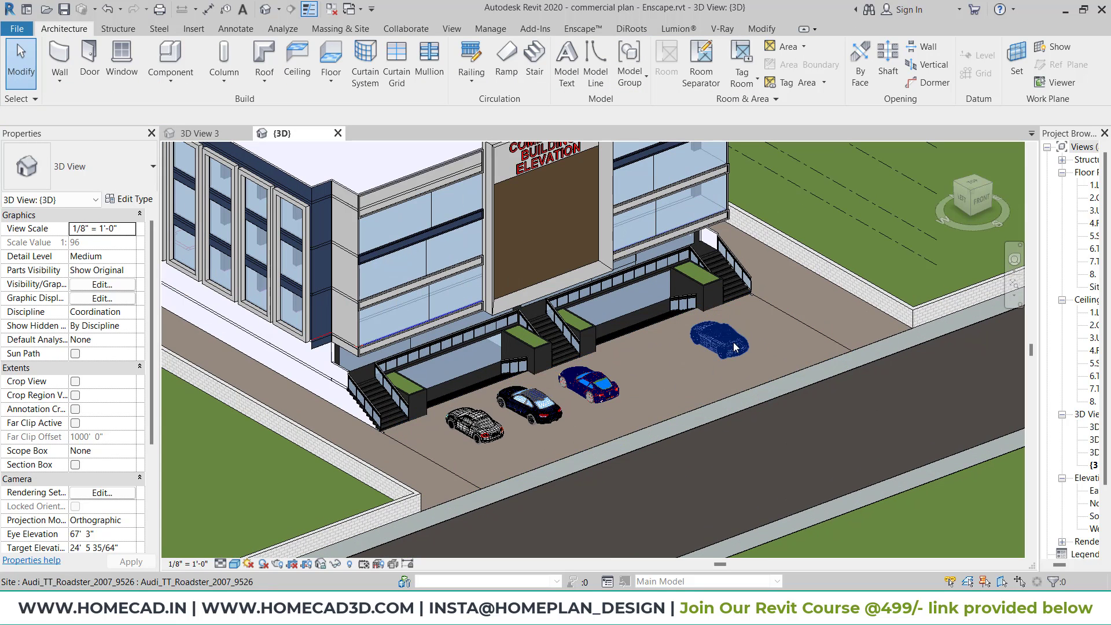
click(735, 348)
ctrl+click(582, 379)
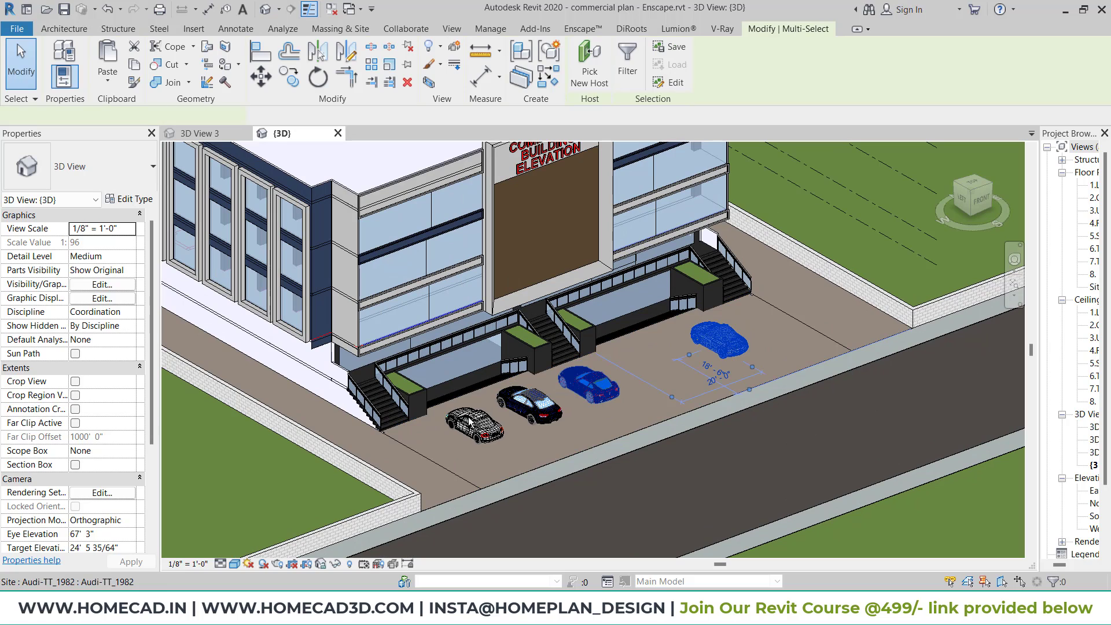
ctrl+click(530, 405)
ctrl+click(471, 424)
key(Delete)
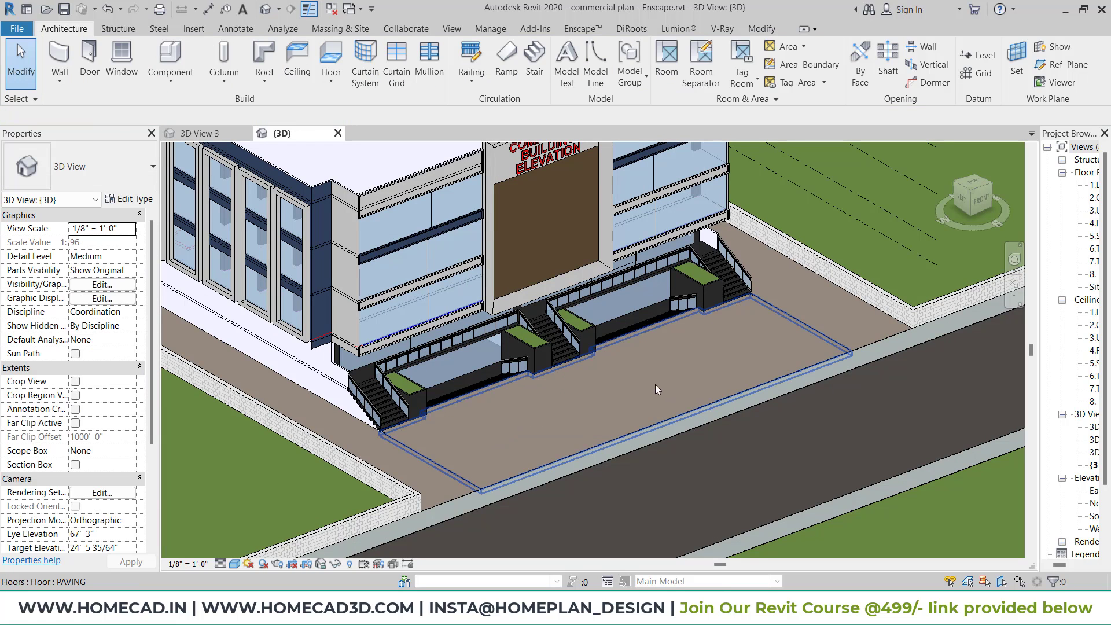
Compare the lower edge of the model's side facade with the render 3D View 3.jpg, and return to Revit.
scroll(539, 392, down, 5)
shift+middle_drag(539, 392, 657, 304)
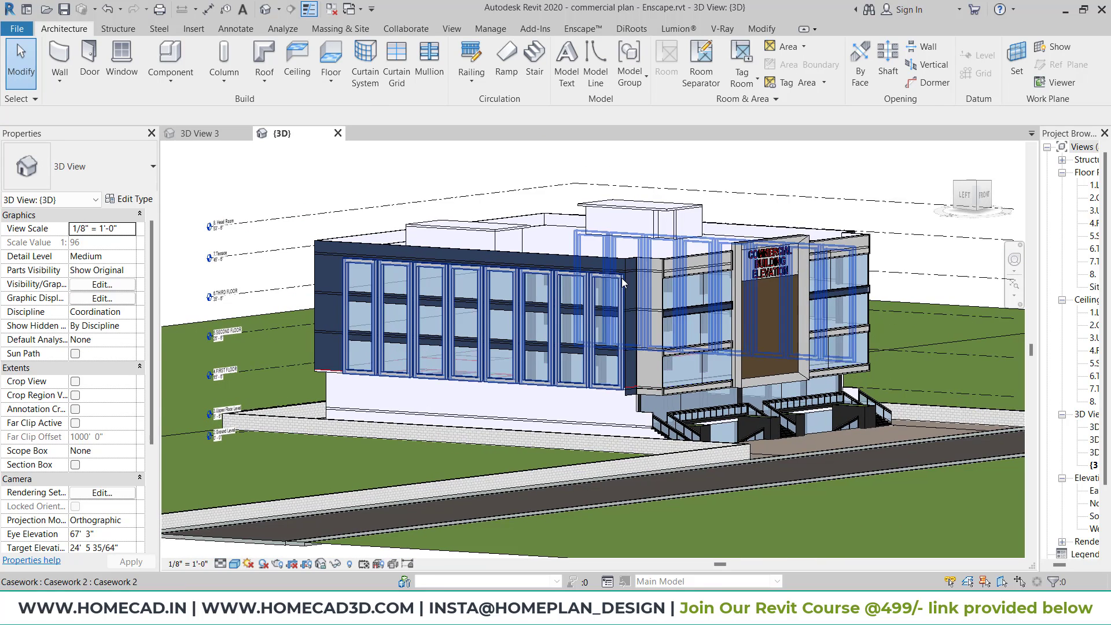
scroll(622, 277, up, 2)
scroll(620, 428, up, 4)
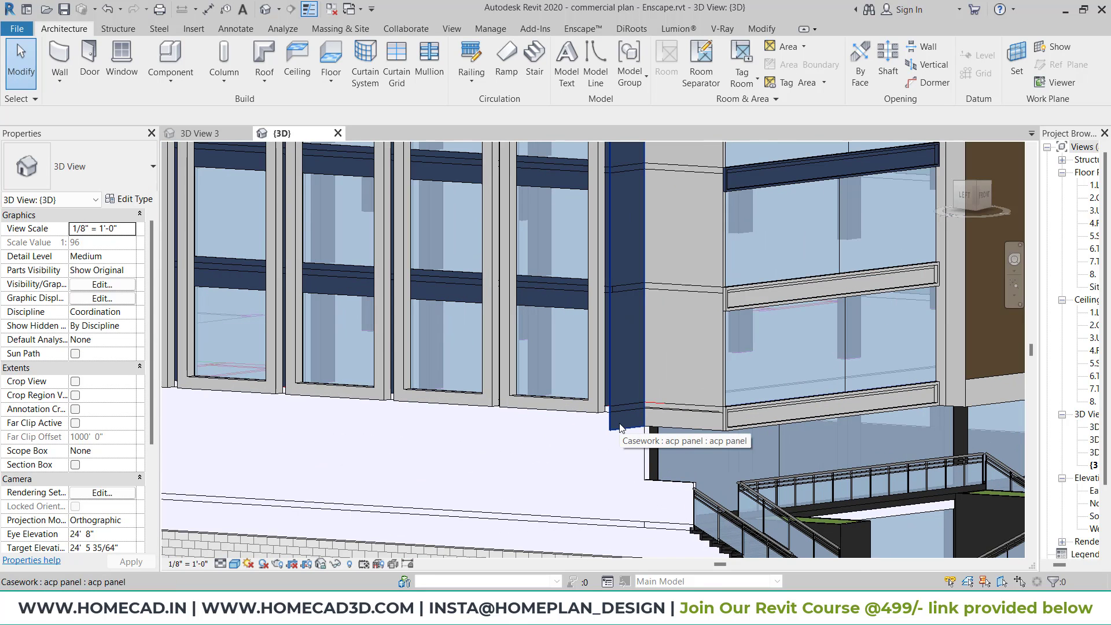
scroll(620, 428, down, 3)
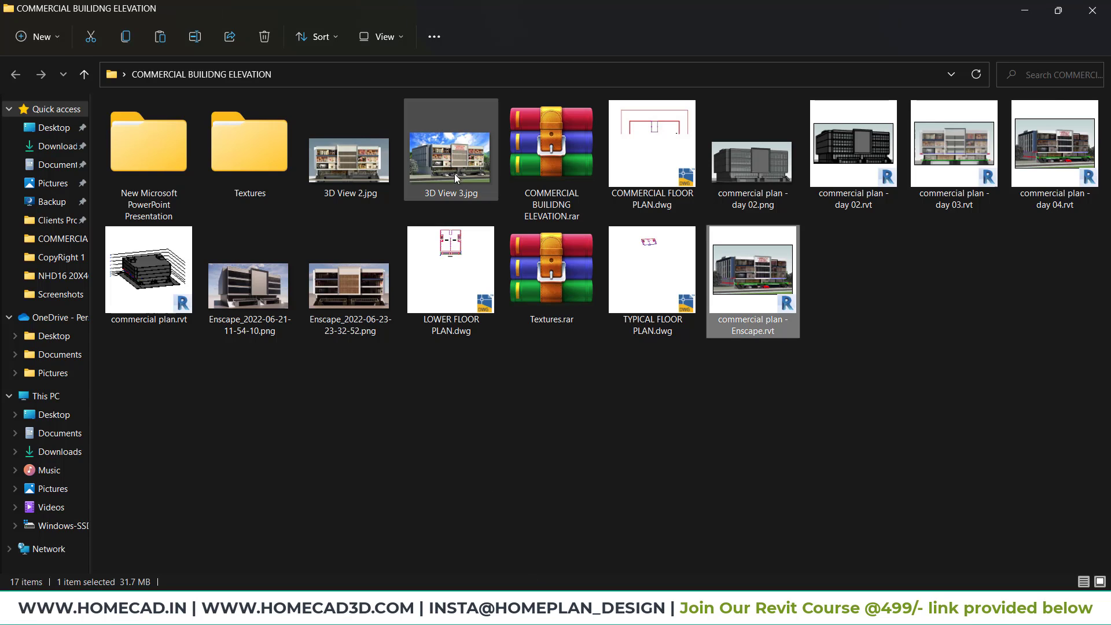
double_click(453, 174)
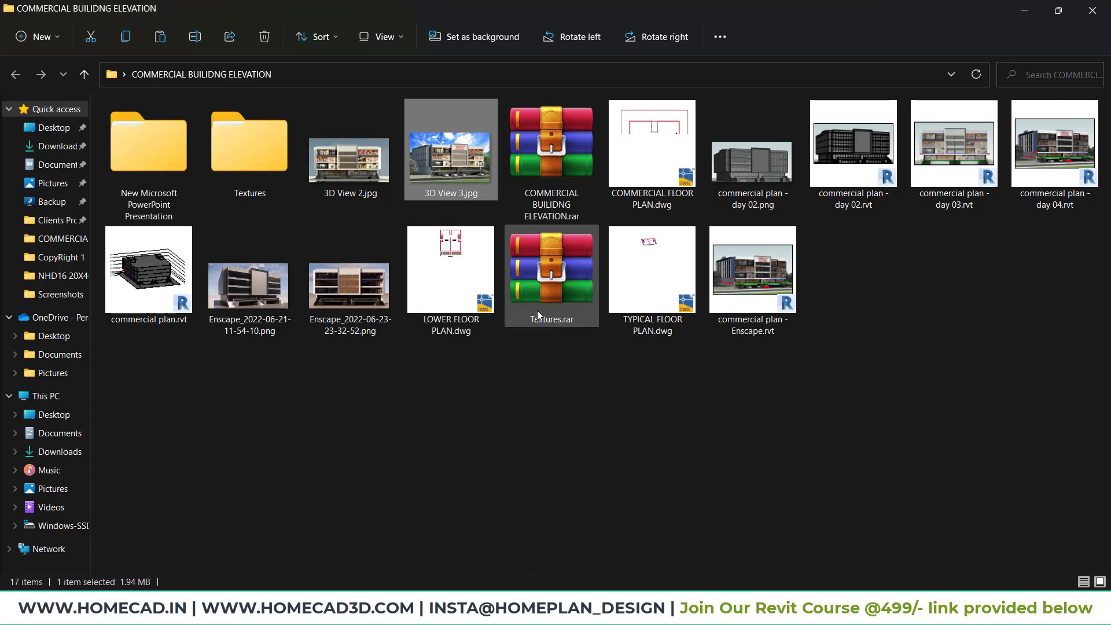
scroll(344, 444, up, 3)
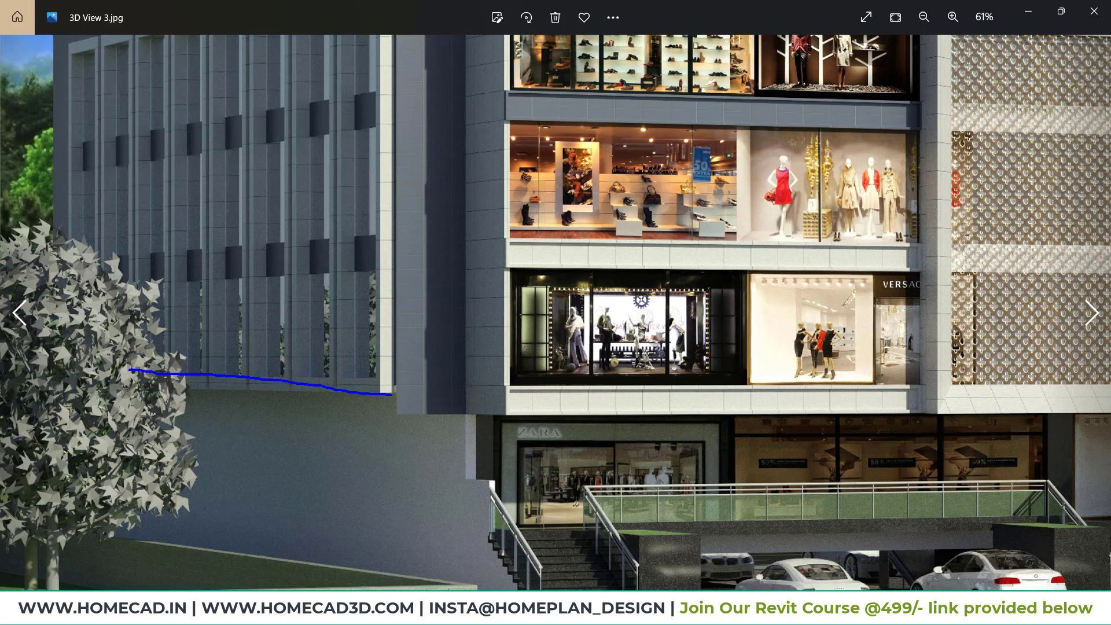
drag(118, 413, 371, 430)
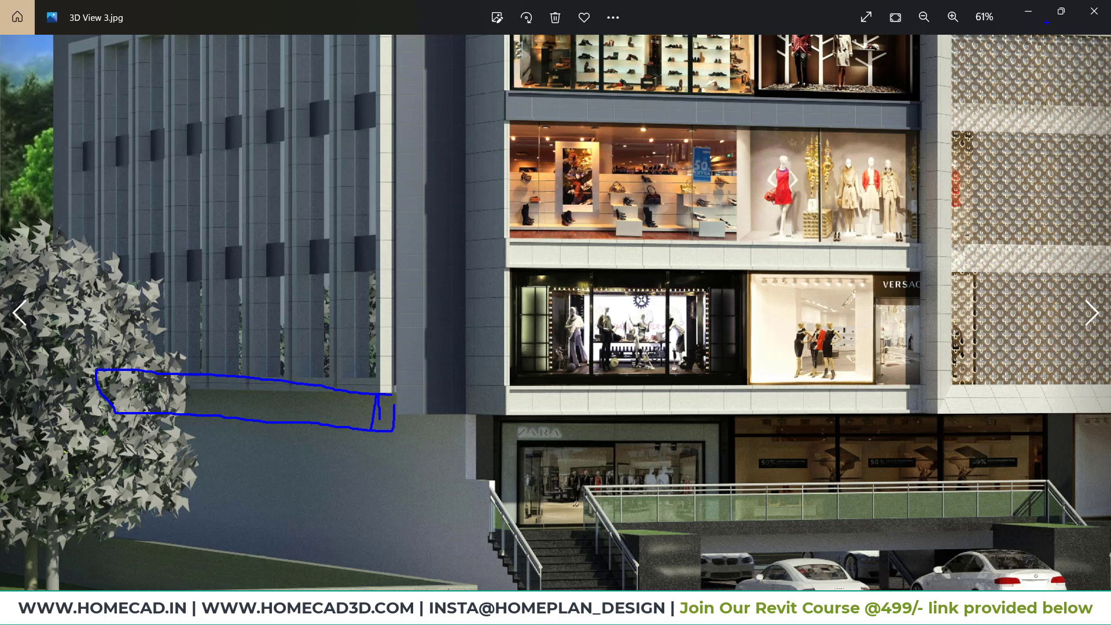
key(Escape)
click(1028, 13)
click(605, 608)
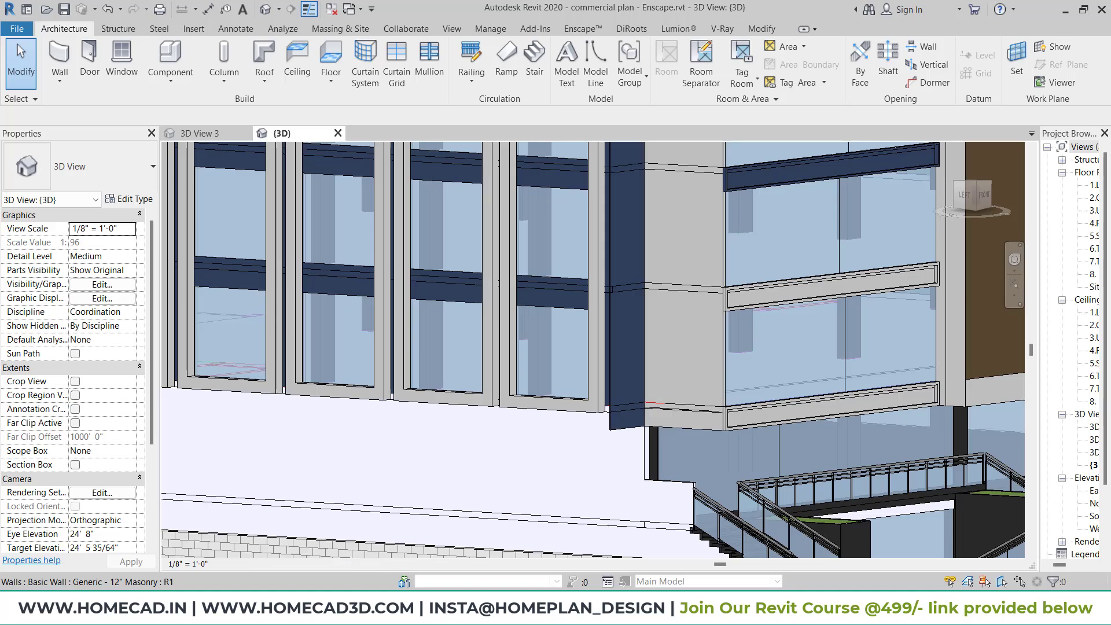
click(974, 202)
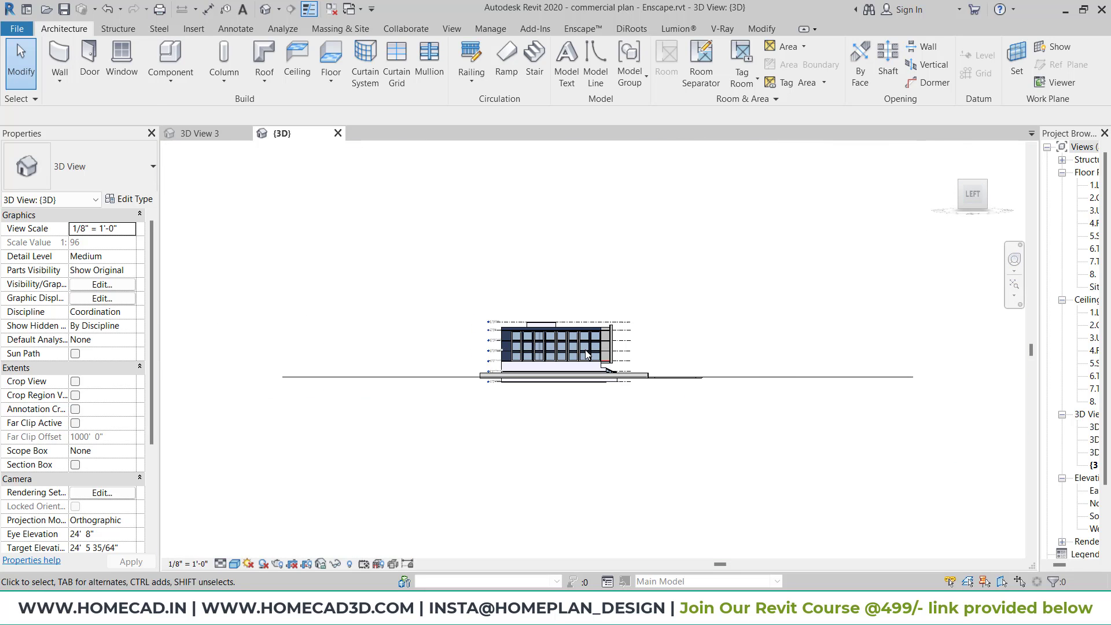
scroll(586, 355, up, 8)
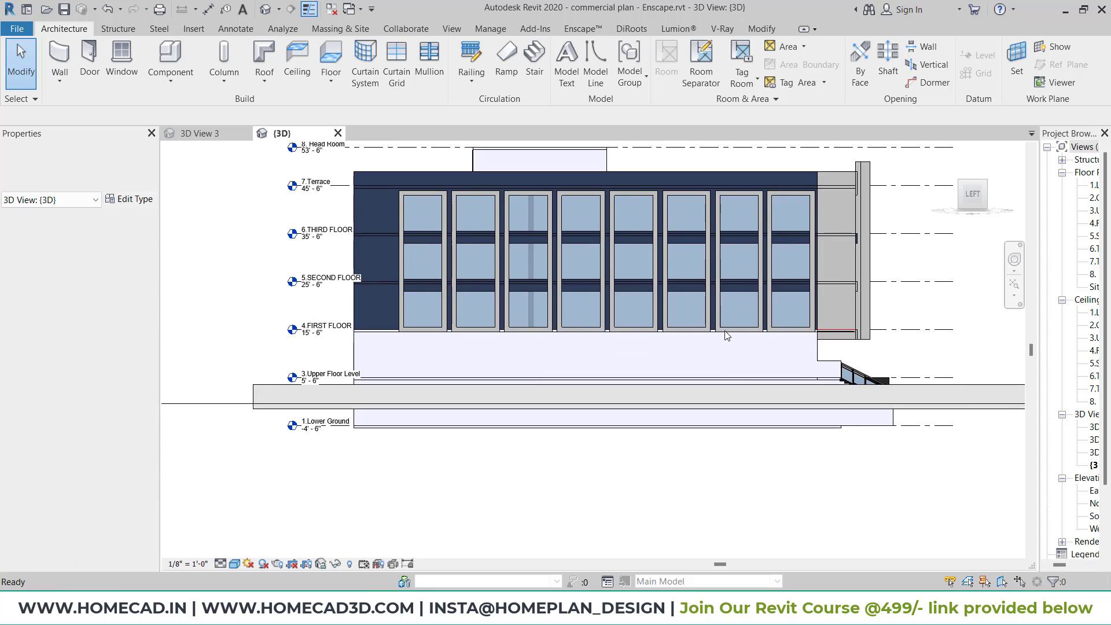
scroll(727, 336, up, 4)
click(173, 81)
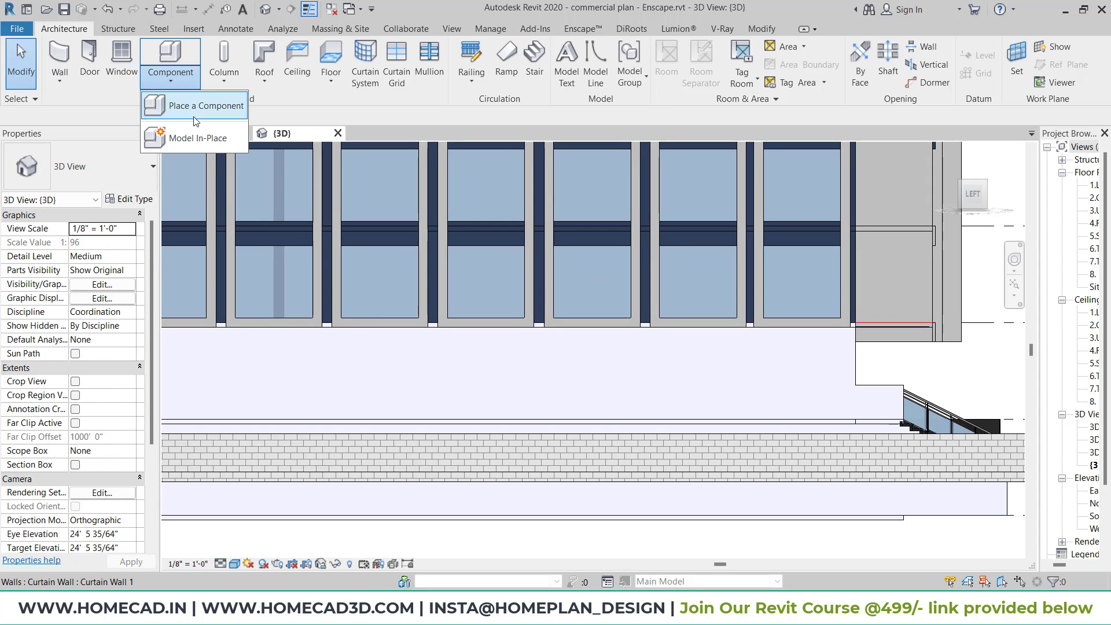
click(200, 139)
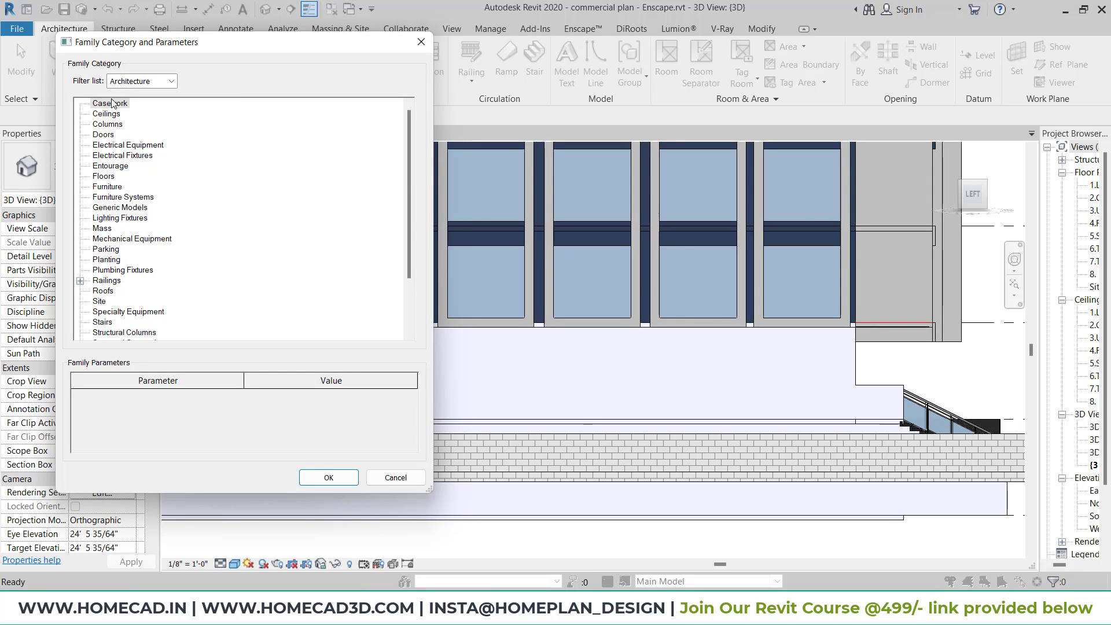
click(112, 103)
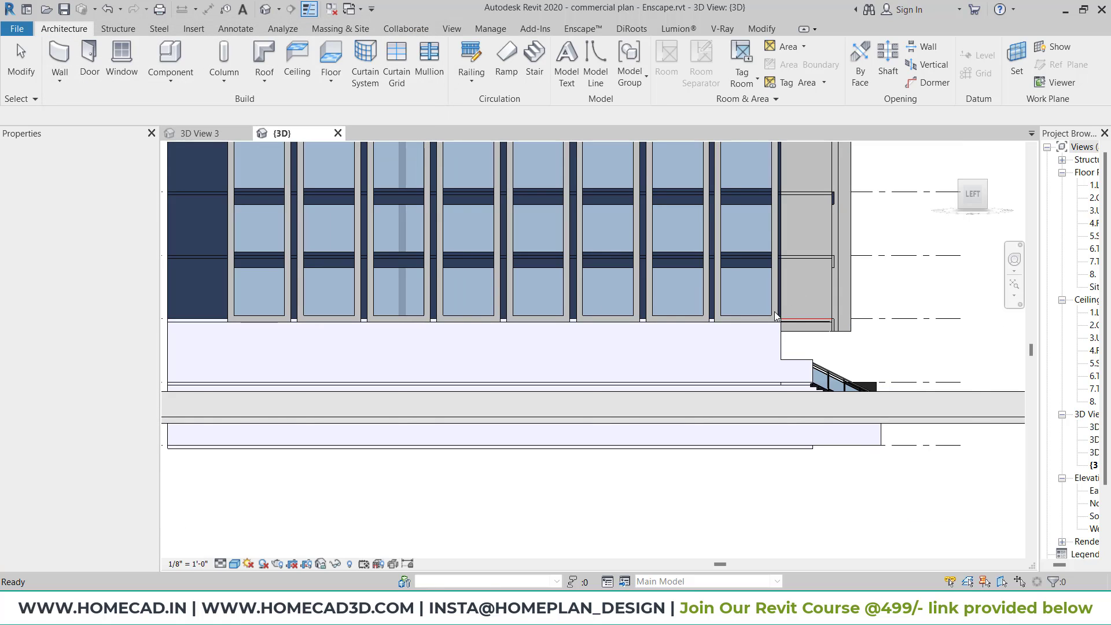
Open the dark blue acp panel at the side facade's front corner for in-place editing and select its extrusion.
shift+middle_drag(775, 316, 714, 342)
scroll(670, 354, up, 3)
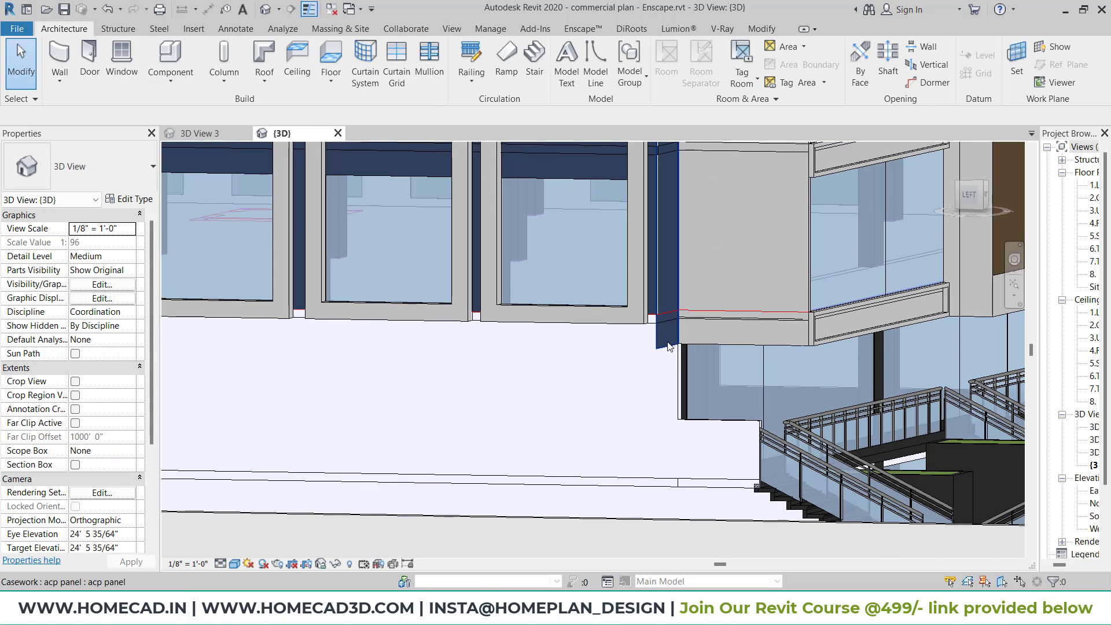
click(668, 346)
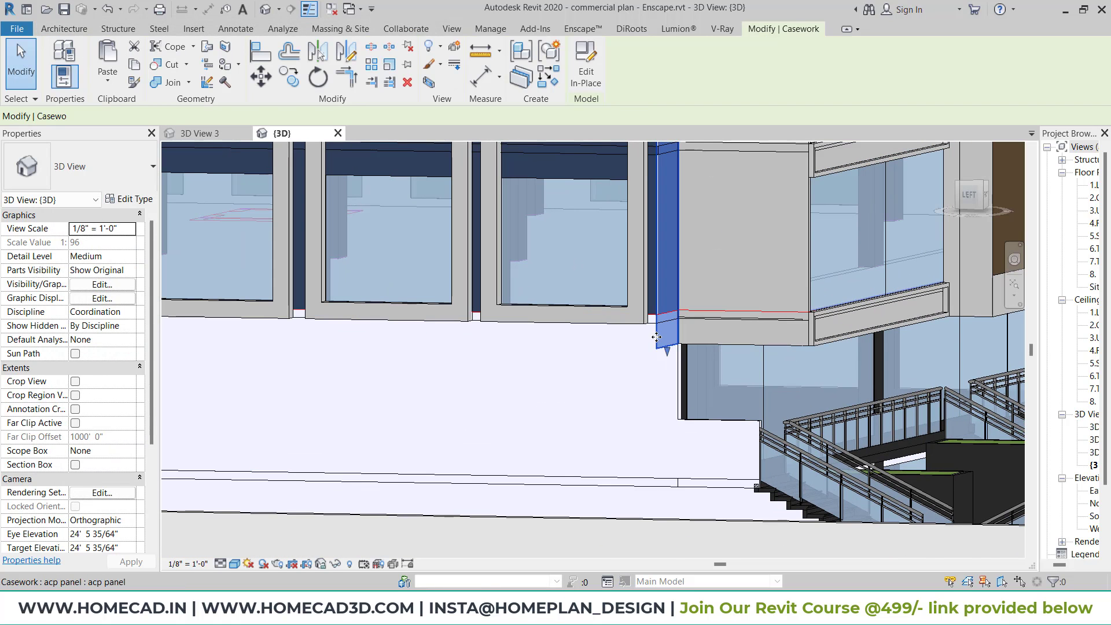
click(591, 77)
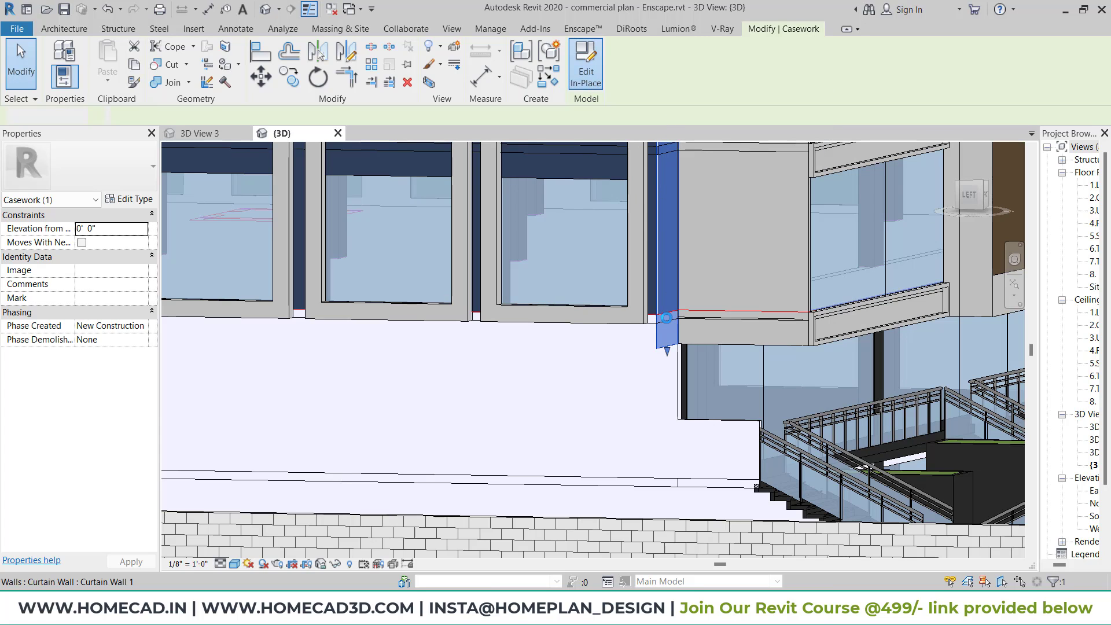
click(668, 342)
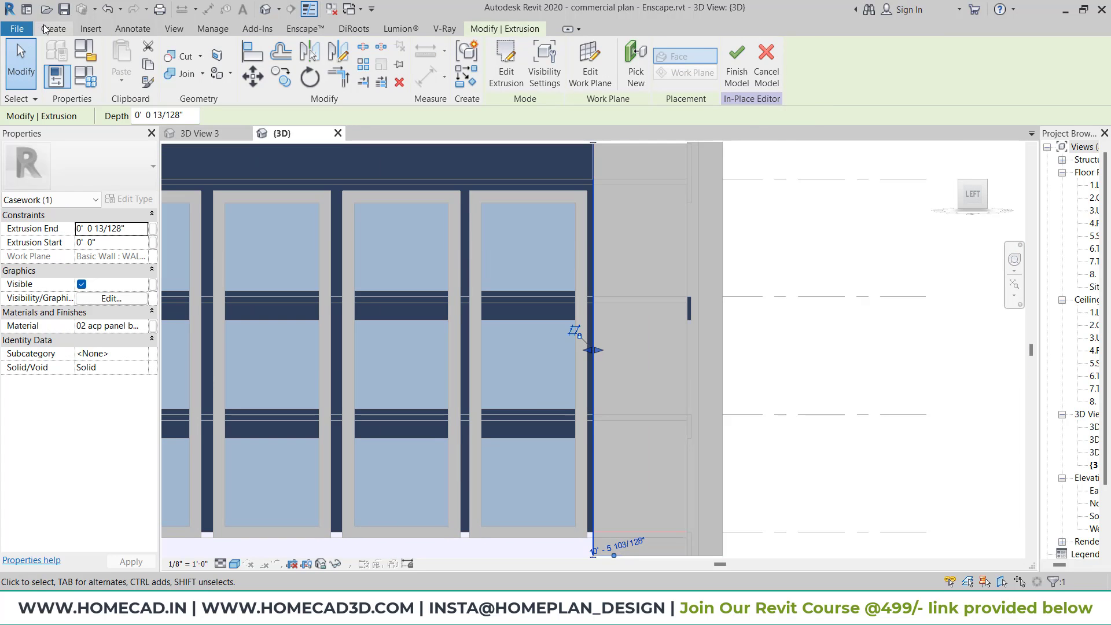
Start a new extrusion within the in-place model and pick the side wall's face below the windows as its work plane.
click(47, 29)
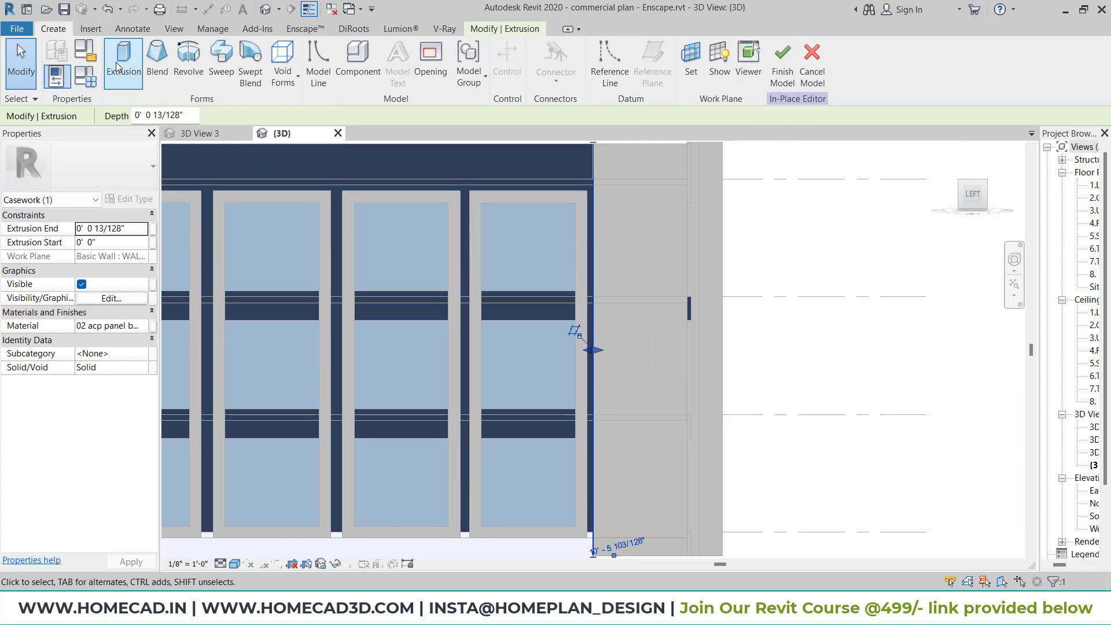
scroll(651, 190, down, 3)
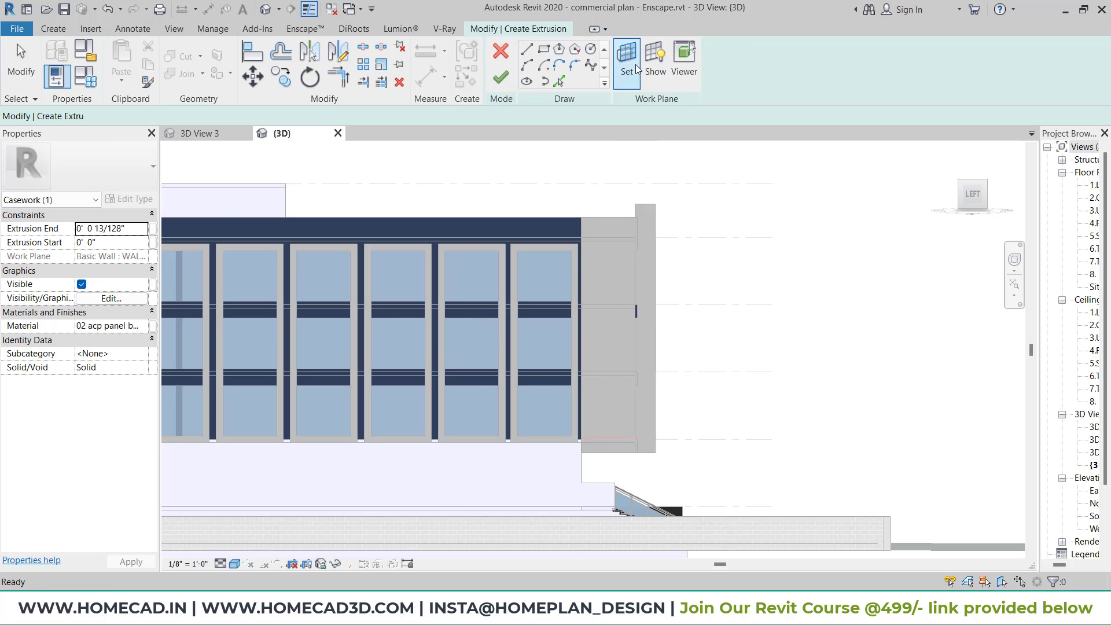
click(627, 62)
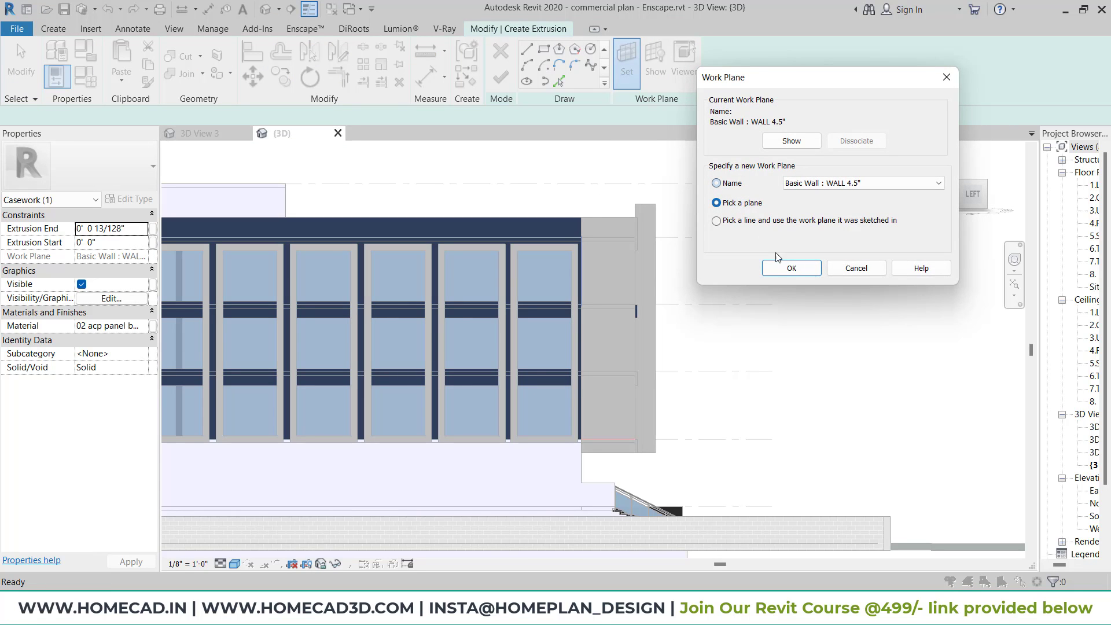
click(770, 269)
click(524, 454)
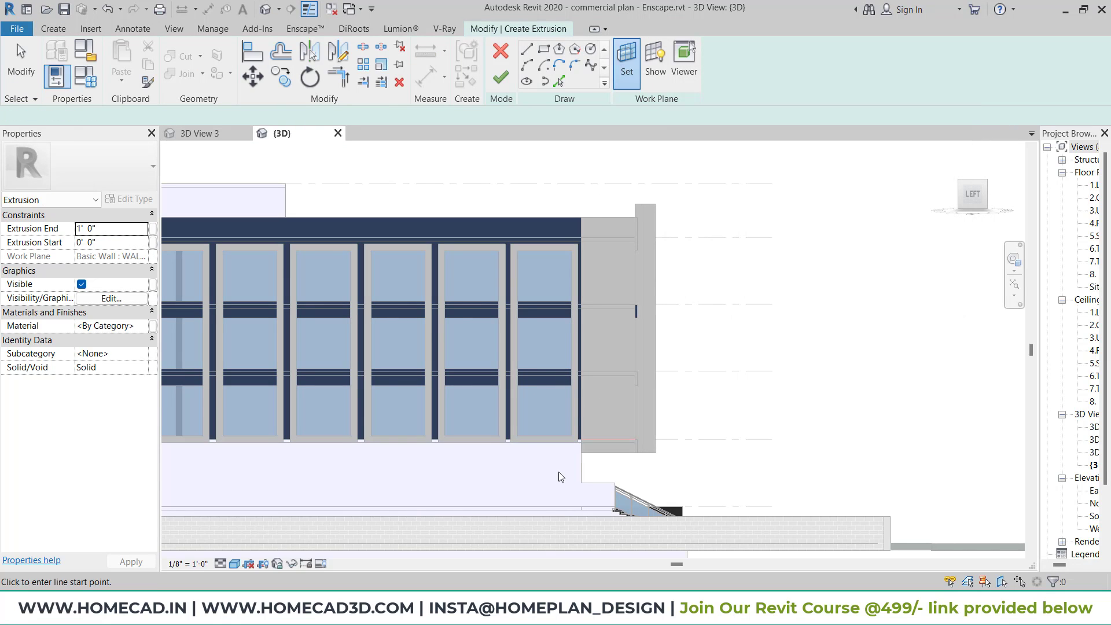
Sketch a rectangle just below the windows, running the full length of the side wall from the front corner to the rear edge.
scroll(561, 477, up, 6)
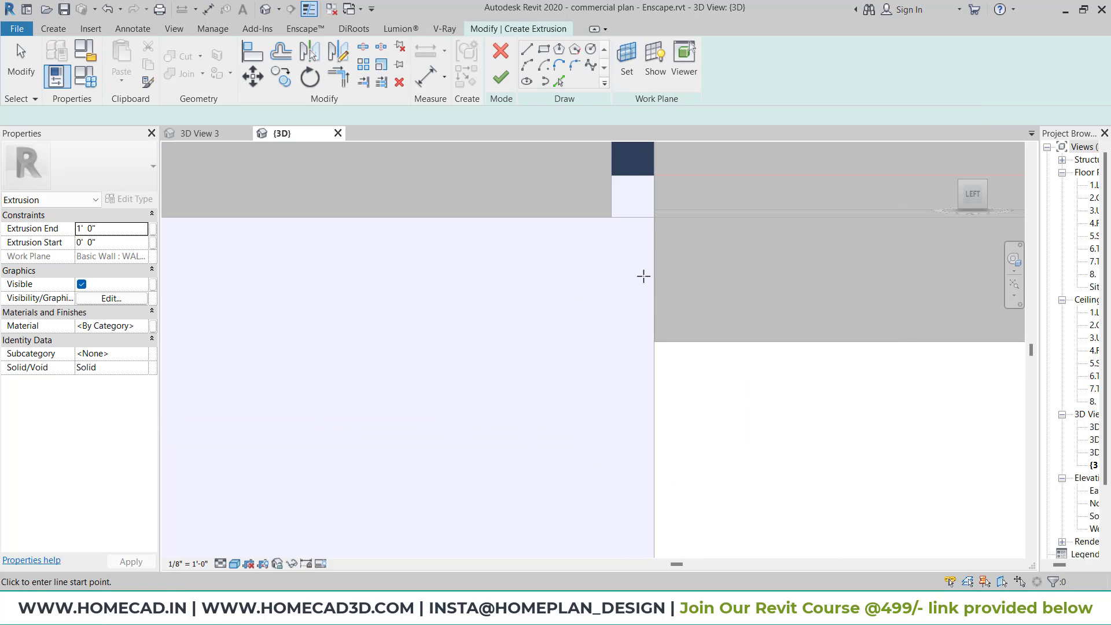
scroll(654, 217, up, 1)
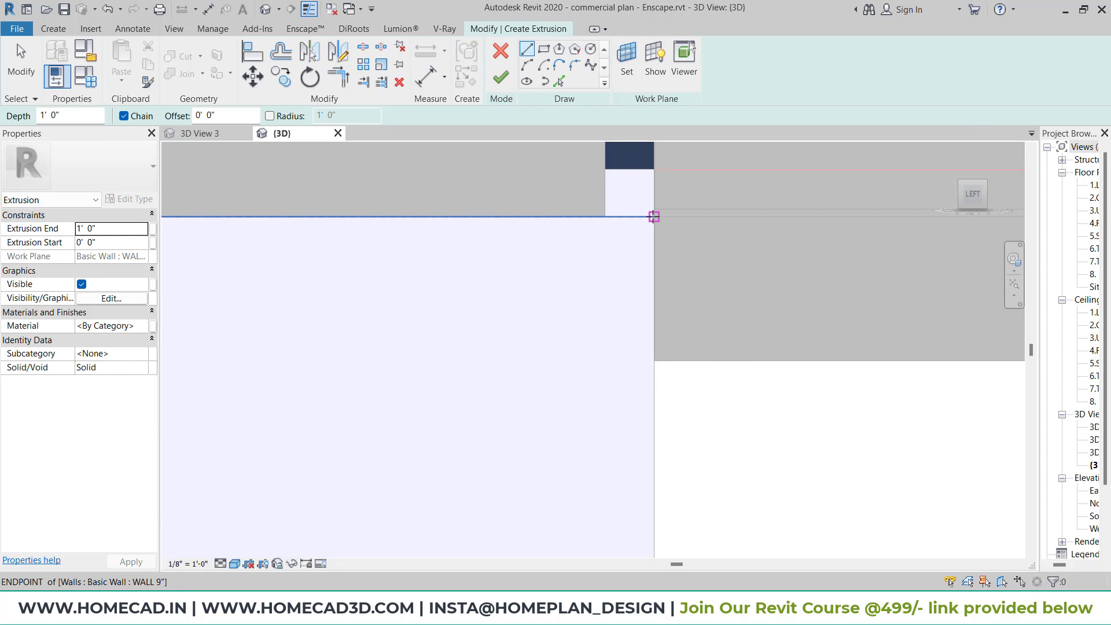
click(654, 217)
scroll(610, 250, down, 2)
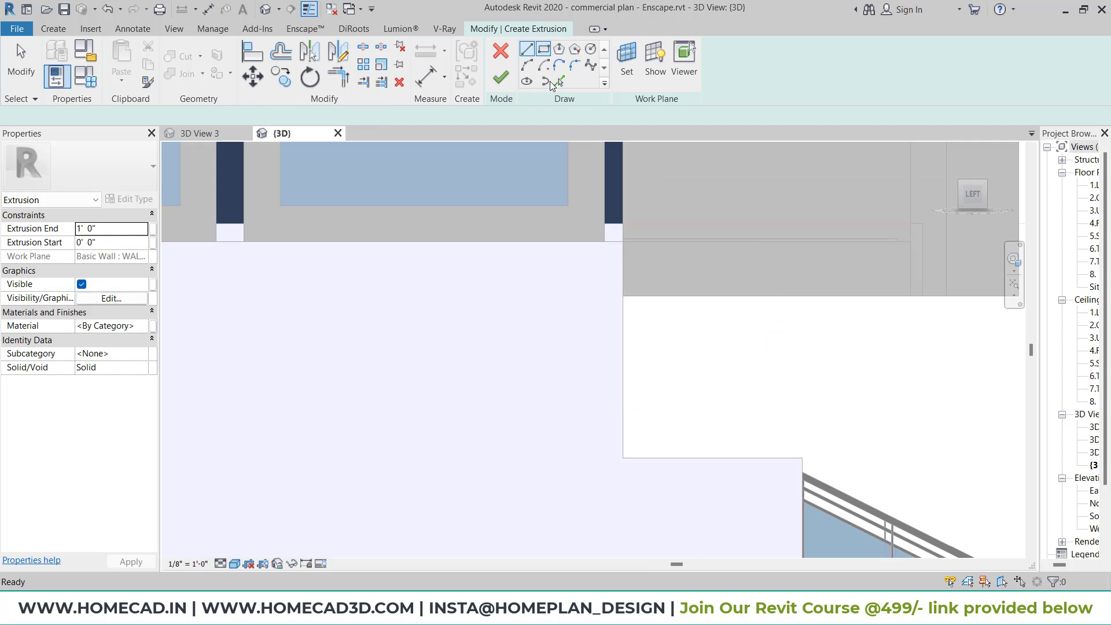
click(543, 48)
scroll(629, 240, up, 2)
click(628, 237)
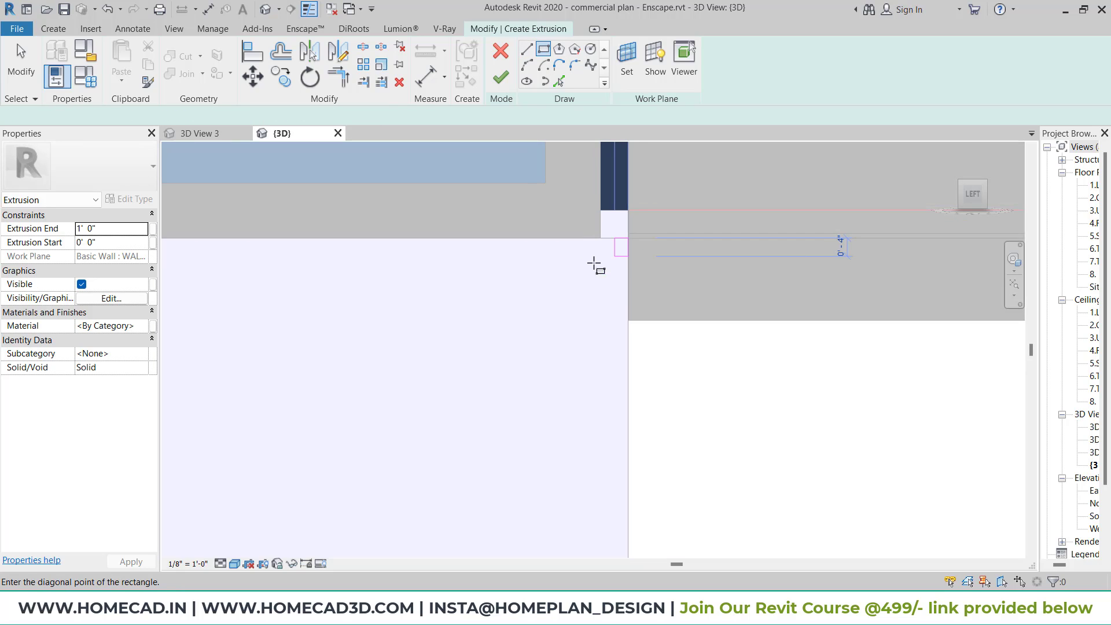
scroll(578, 275, down, 7)
middle_drag(461, 292, 873, 280)
middle_drag(546, 280, 553, 280)
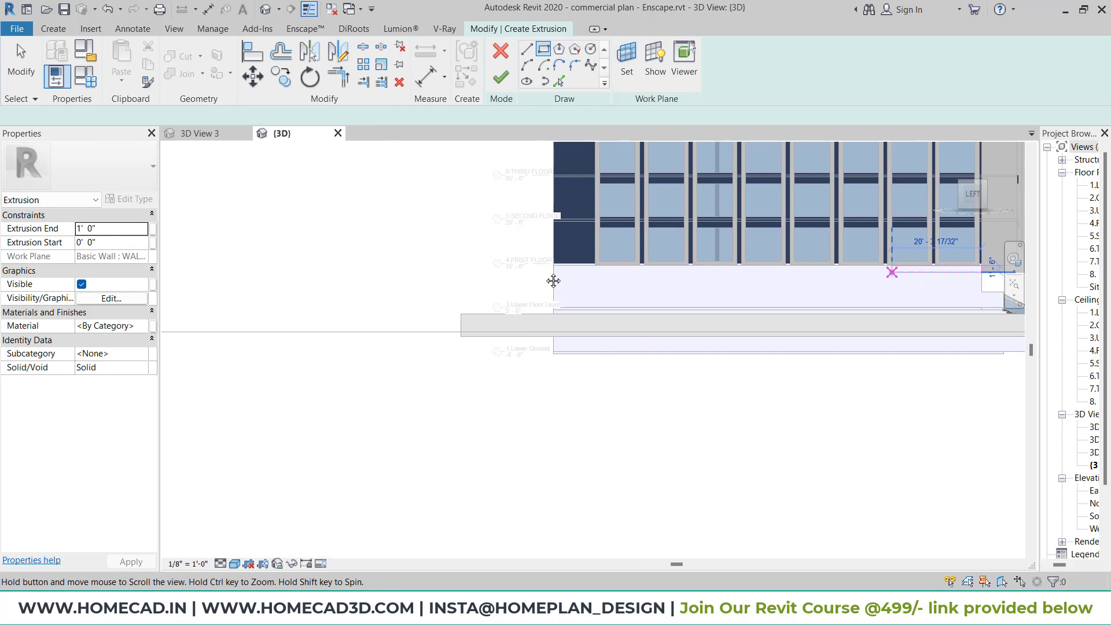
shift+middle_drag(733, 285, 732, 330)
scroll(713, 305, up, 4)
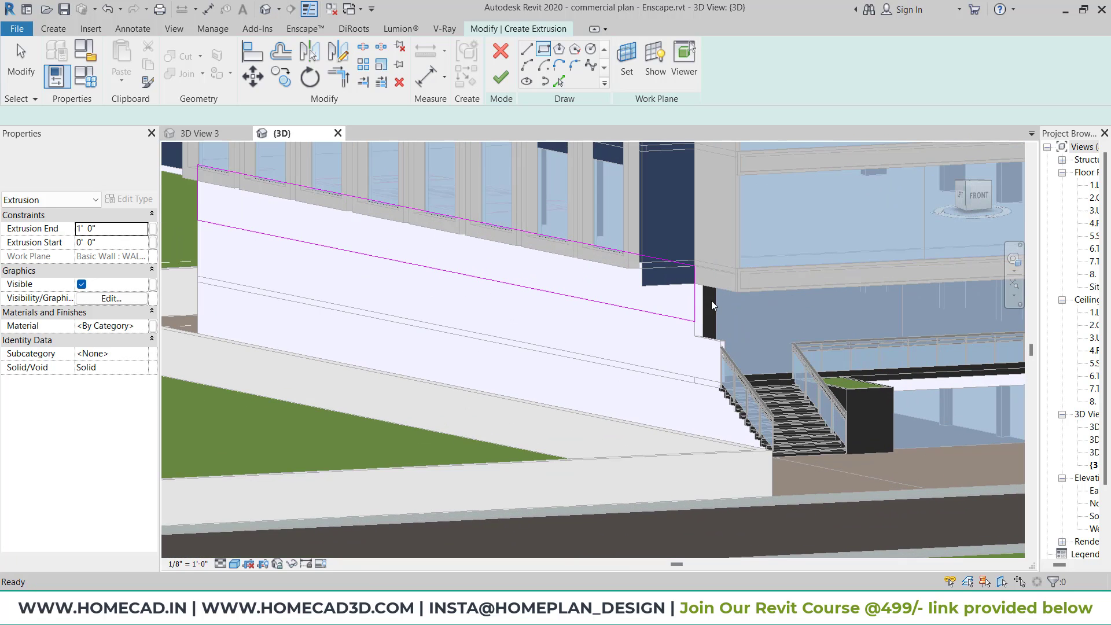
scroll(687, 298, up, 4)
key(Escape)
middle_drag(491, 178, 496, 220)
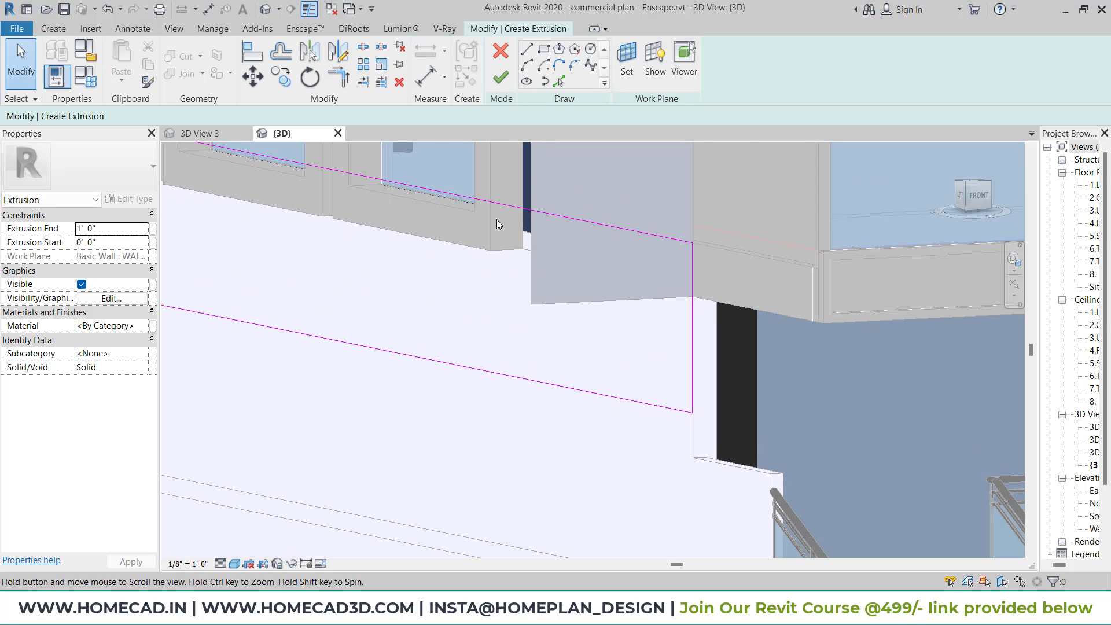
key(a)
key(l)
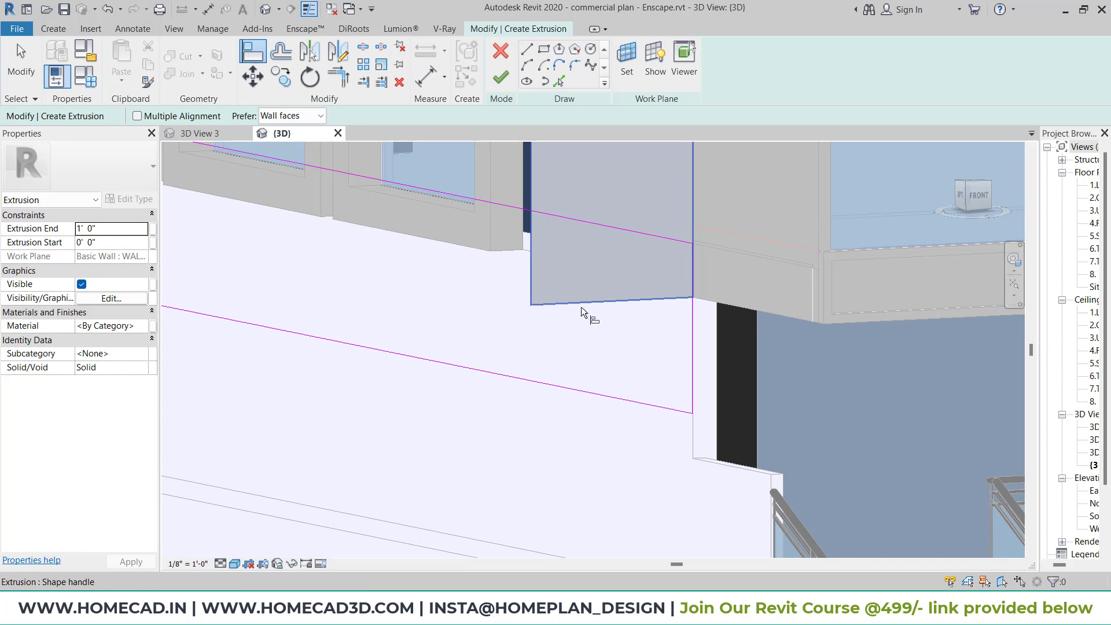
key(Escape)
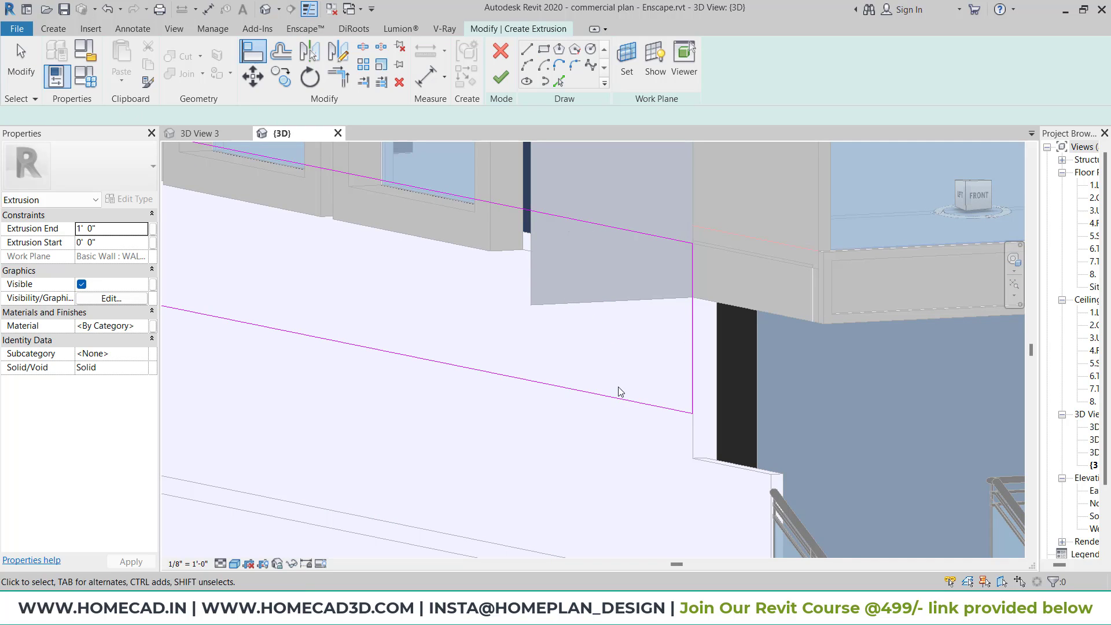
Raise the rectangle's bottom line to the corner panel's lower edge and finish the extrusion with a 1' 0" depth.
click(617, 403)
drag(630, 402, 650, 293)
shift+middle_drag(743, 310, 640, 530)
click(705, 347)
shift+middle_drag(748, 348, 744, 361)
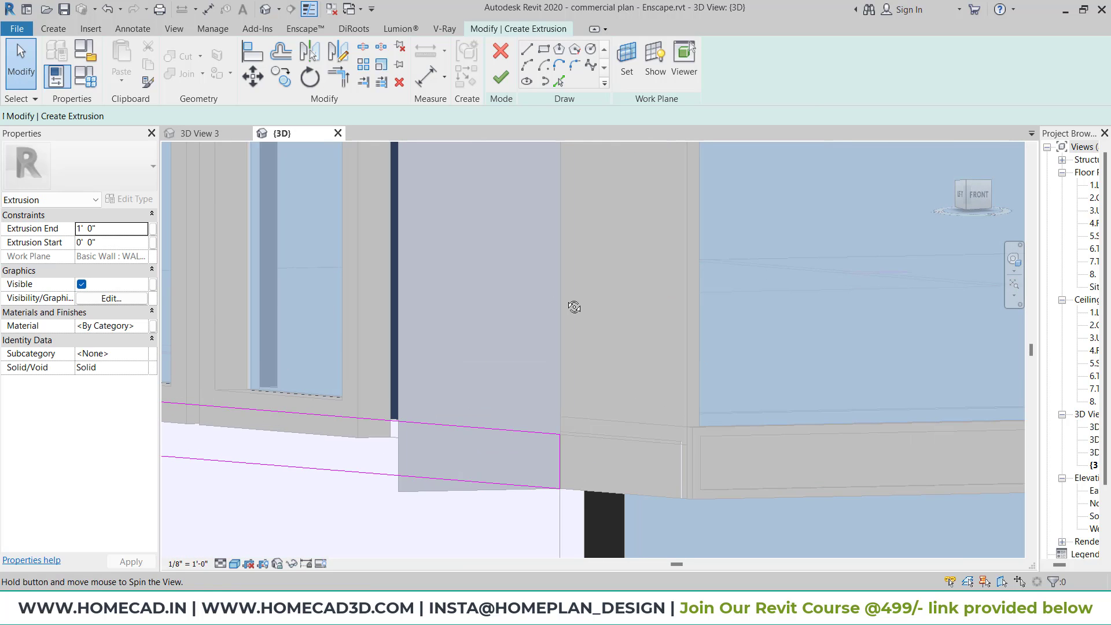
click(500, 77)
Align the new extrusion's outer face with the floor slab edge beside the blue corner panel.
shift+middle_drag(575, 372, 399, 196)
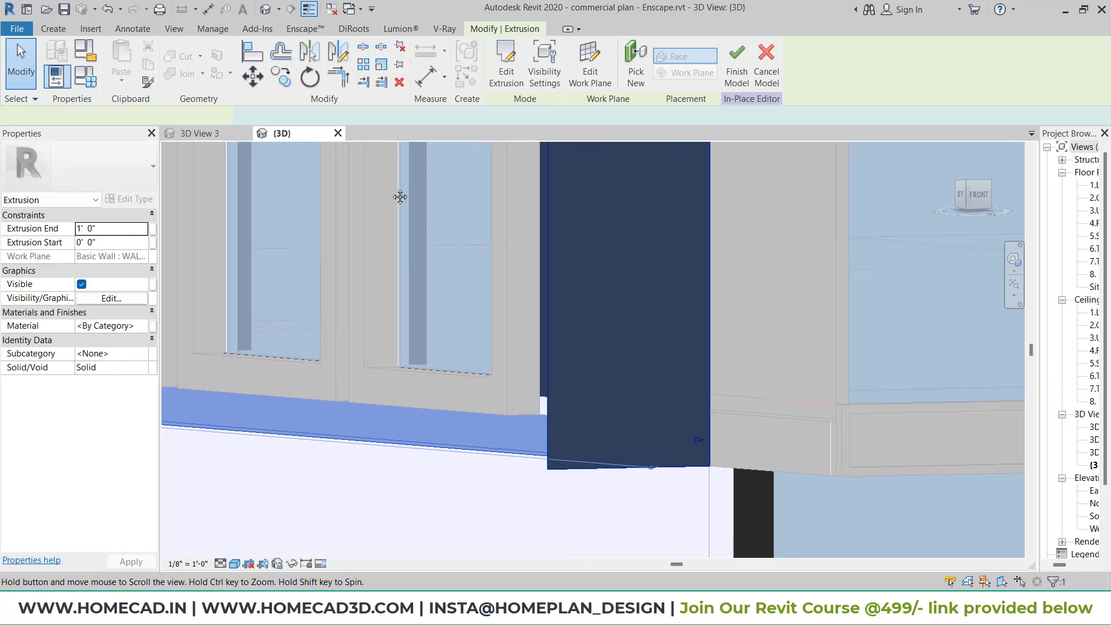
click(255, 58)
scroll(515, 388, up, 5)
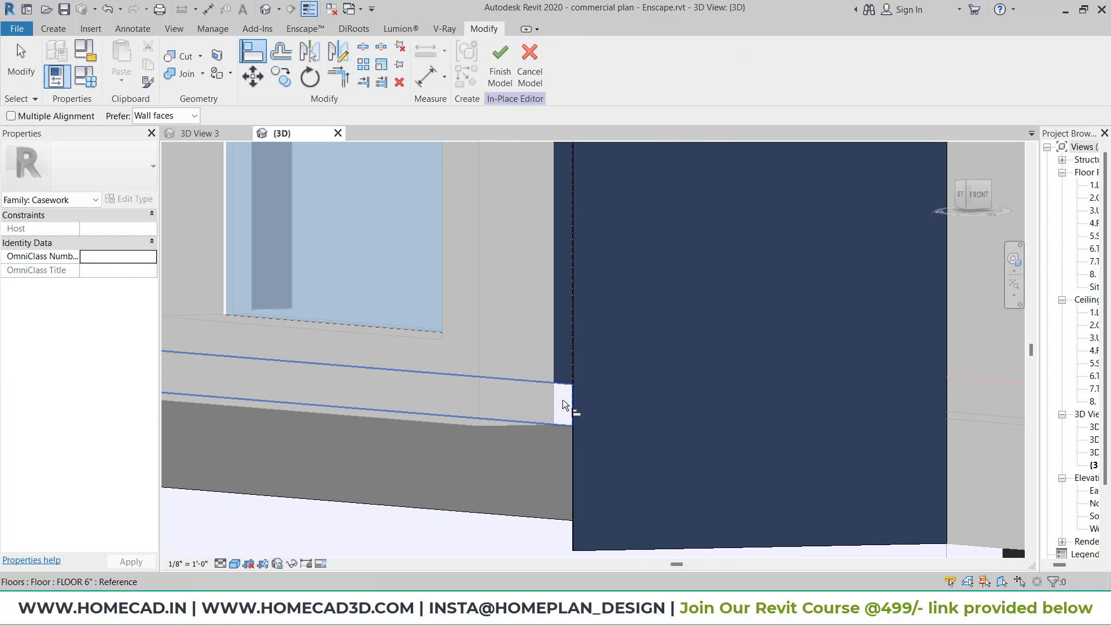
click(564, 404)
click(550, 461)
scroll(536, 454, down, 3)
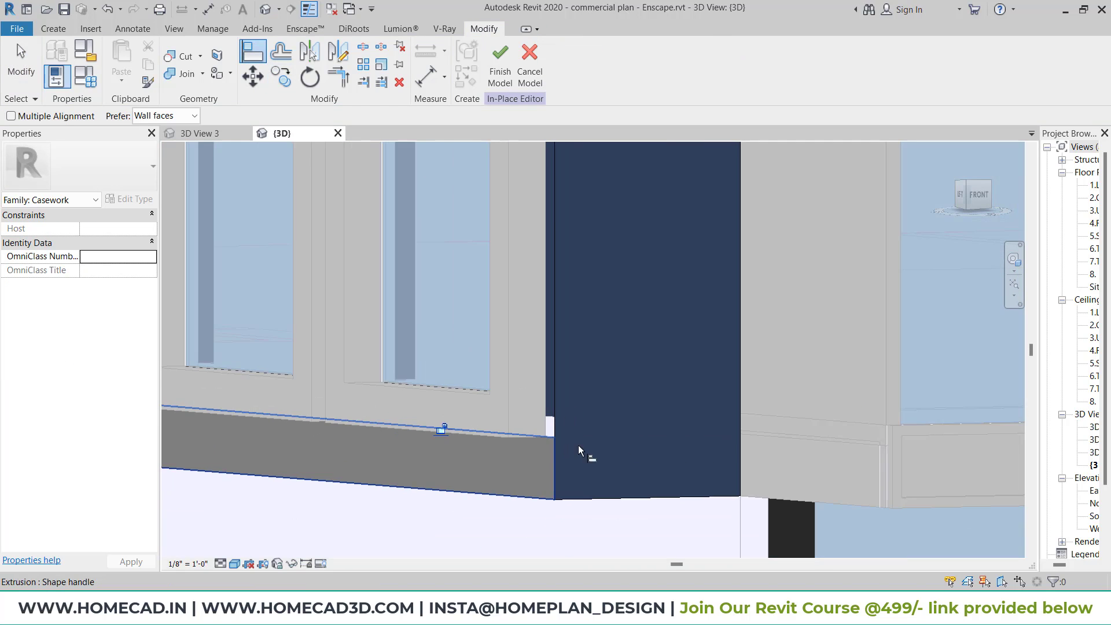
shift+middle_drag(580, 446, 575, 210)
scroll(632, 417, down, 3)
key(Escape)
key(Escape)
Choose 02 acp panel blue as the material for the new extrusion under the windows.
middle_drag(622, 313, 688, 420)
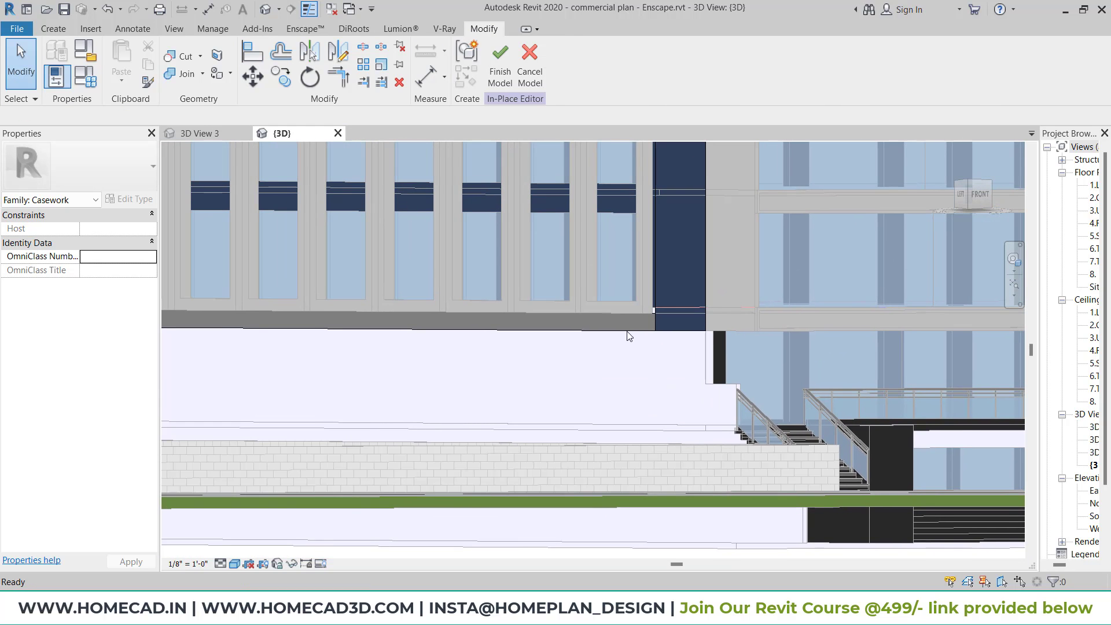
click(469, 323)
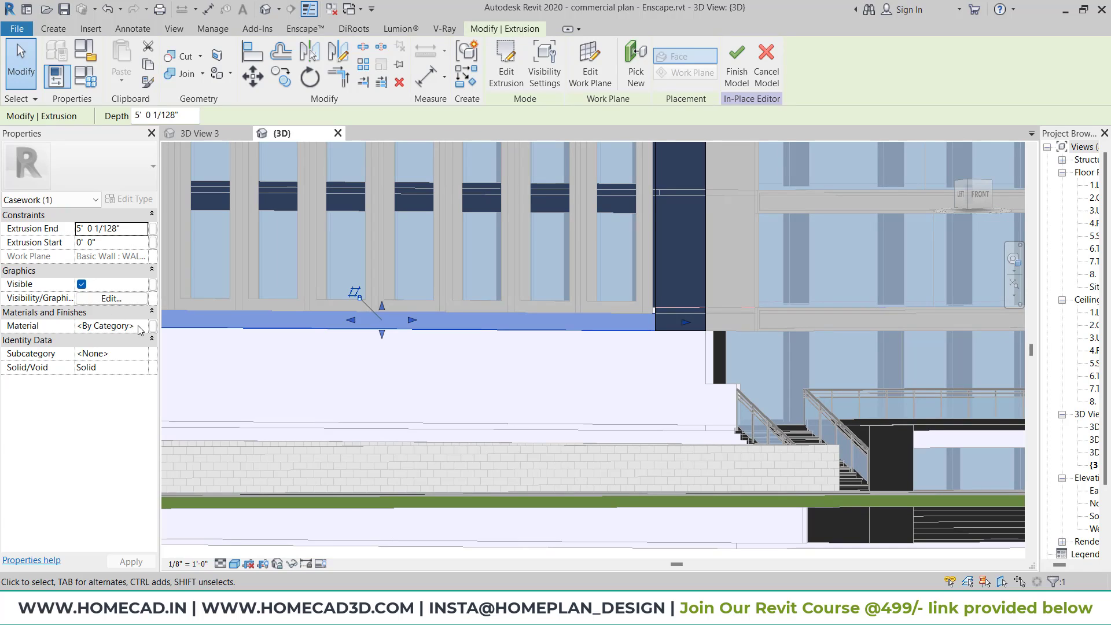
click(139, 326)
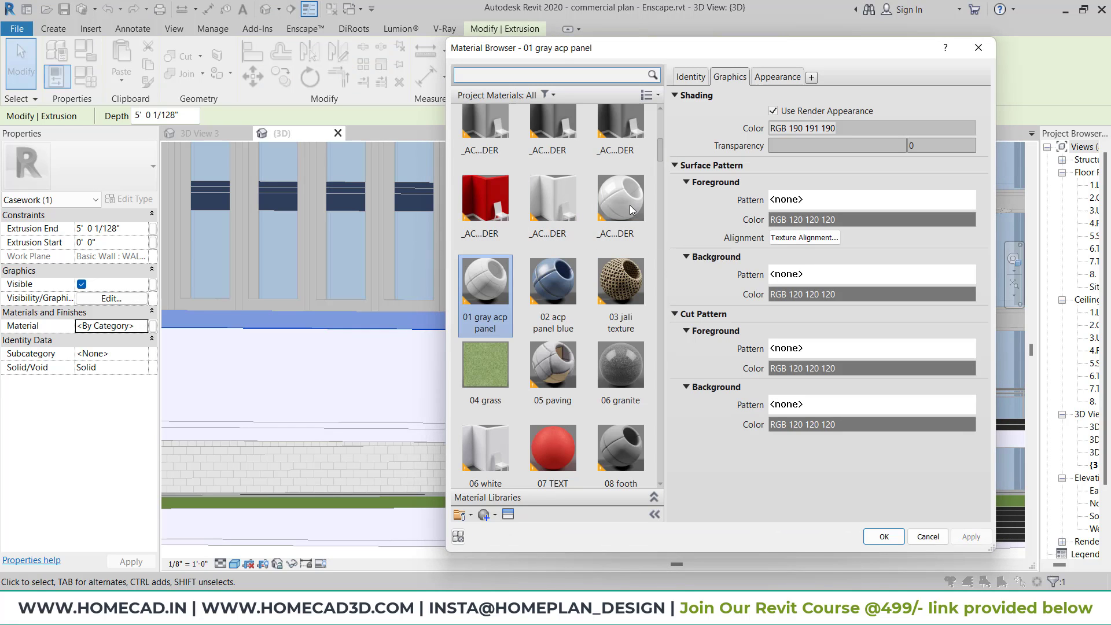
click(533, 319)
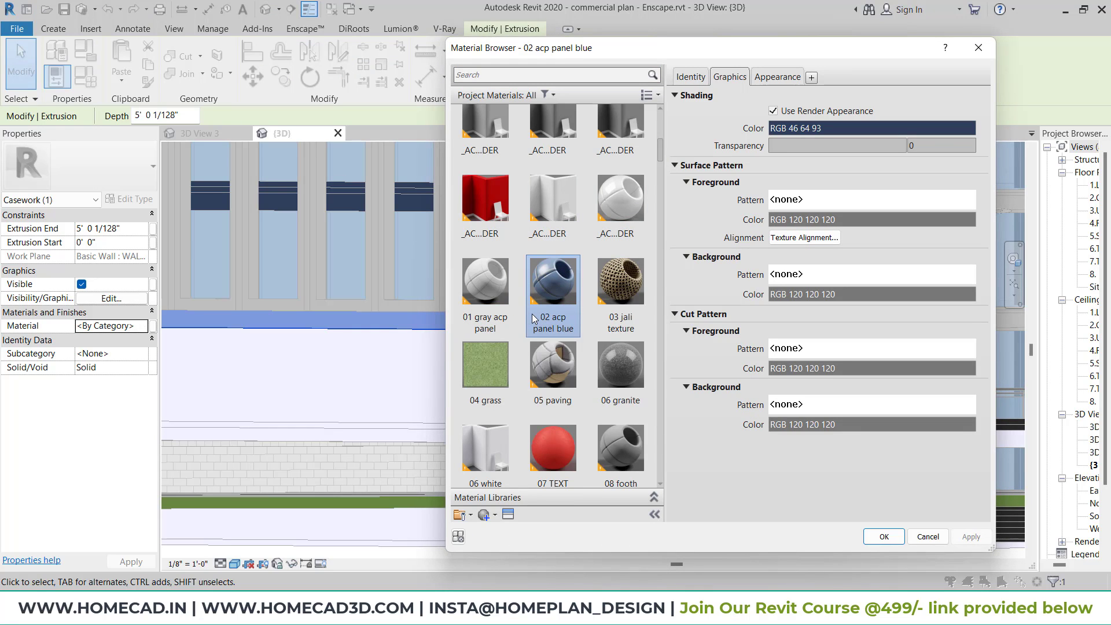
Set the sample height of the 02 acp panel blue appearance texture to 10'-0".
click(780, 78)
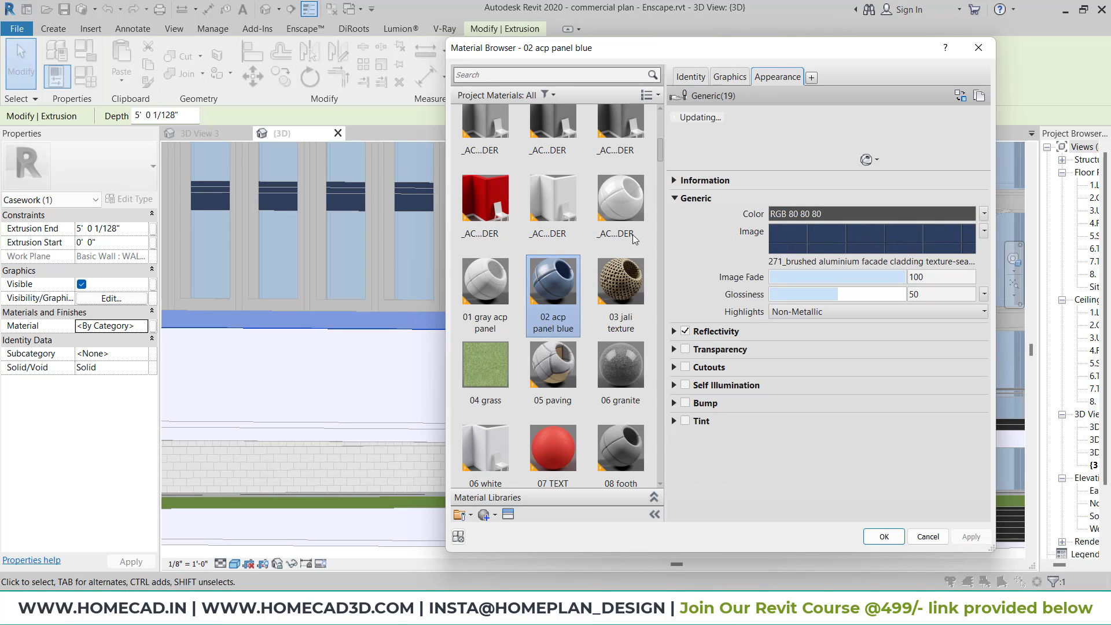
drag(817, 241, 973, 261)
click(867, 241)
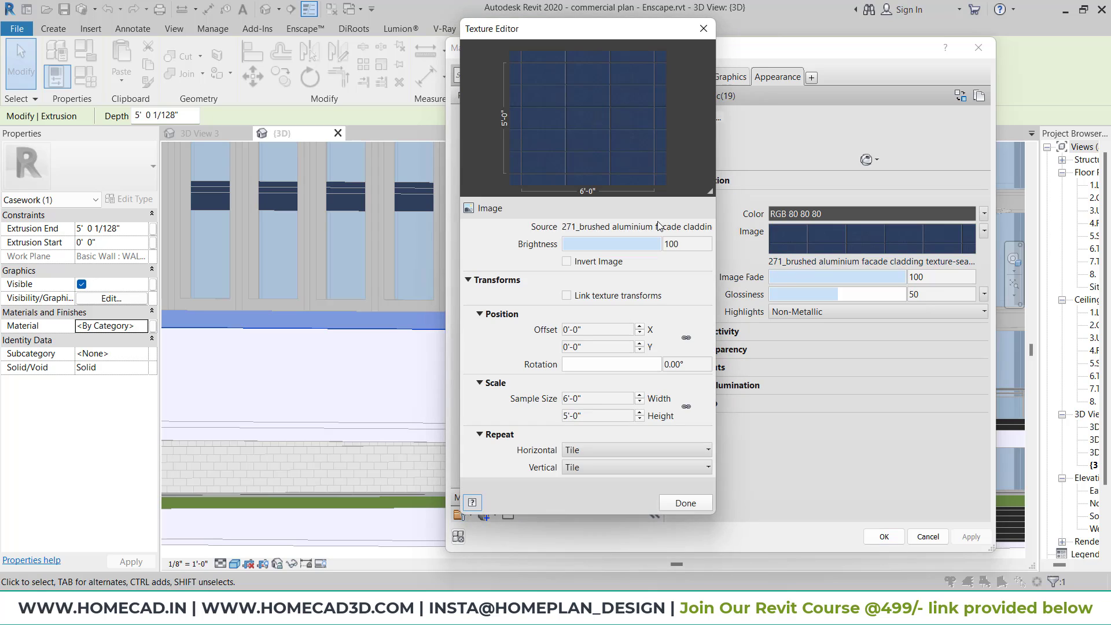
click(587, 415)
click(685, 407)
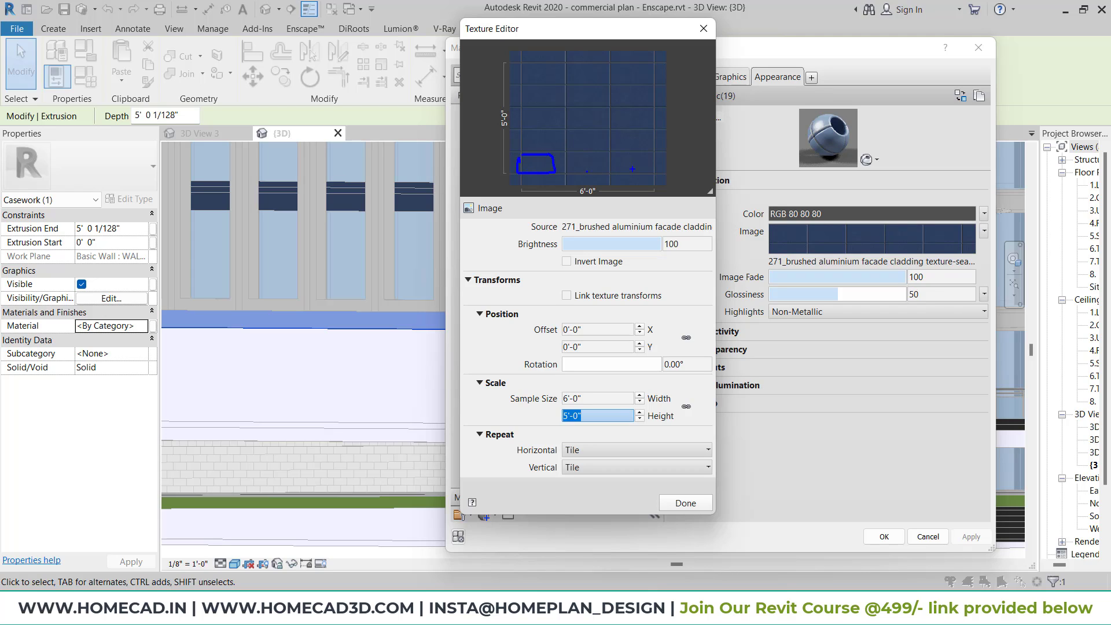
click(579, 399)
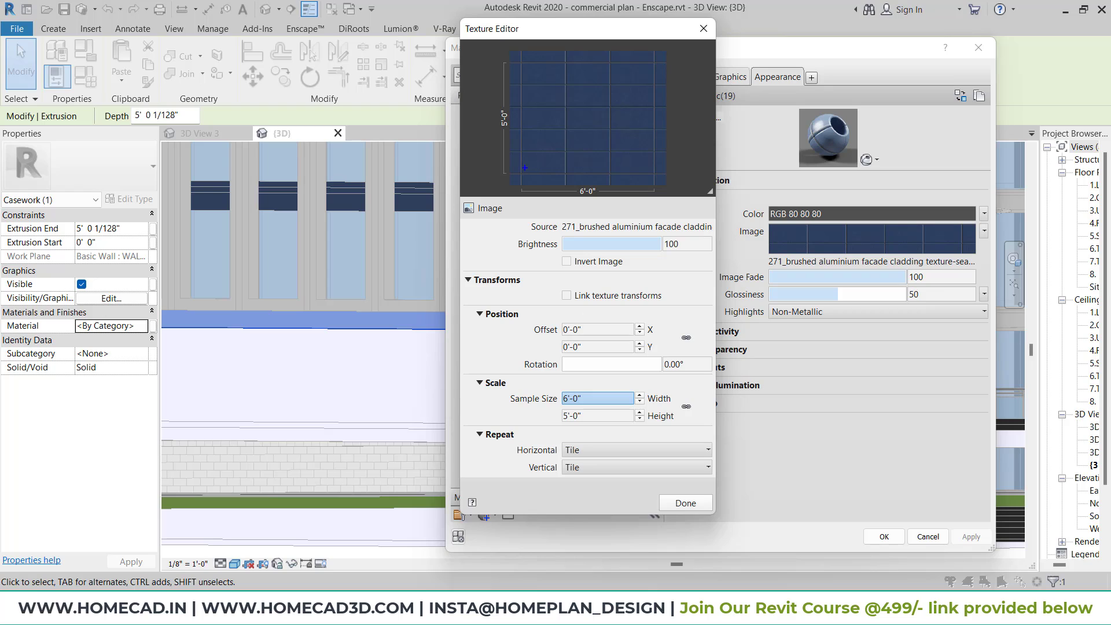
drag(523, 171, 528, 71)
click(602, 416)
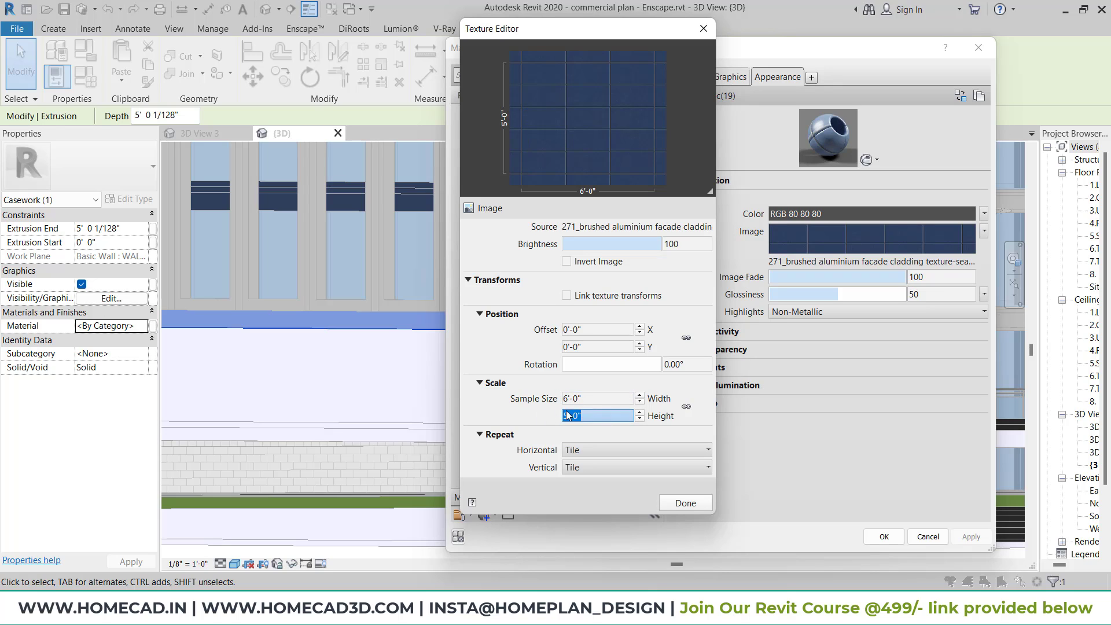
text(10)
click(590, 399)
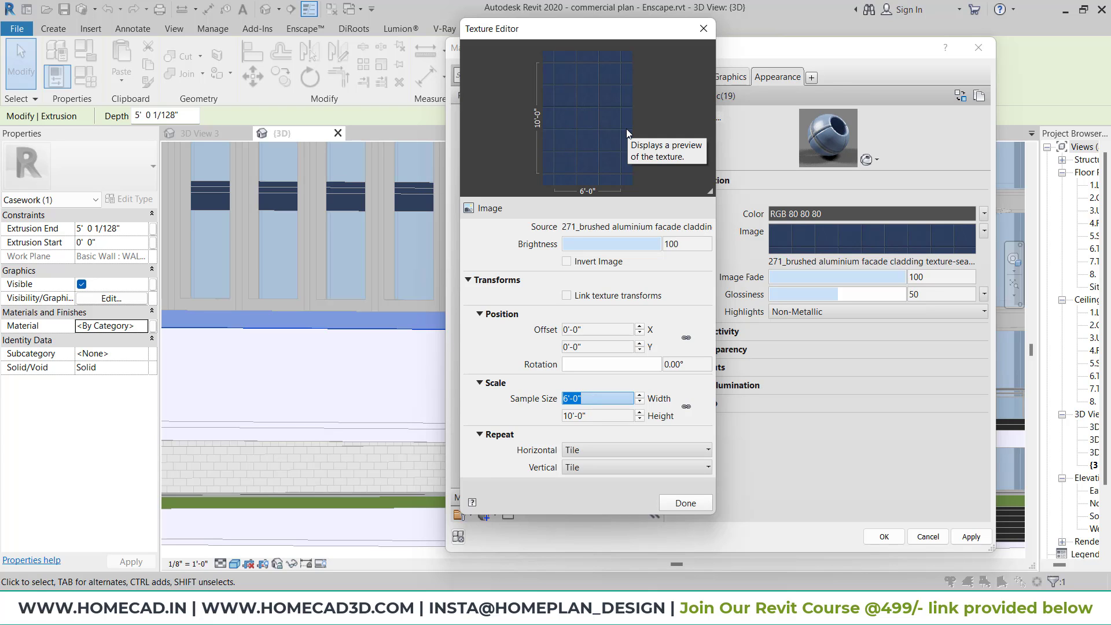
click(678, 501)
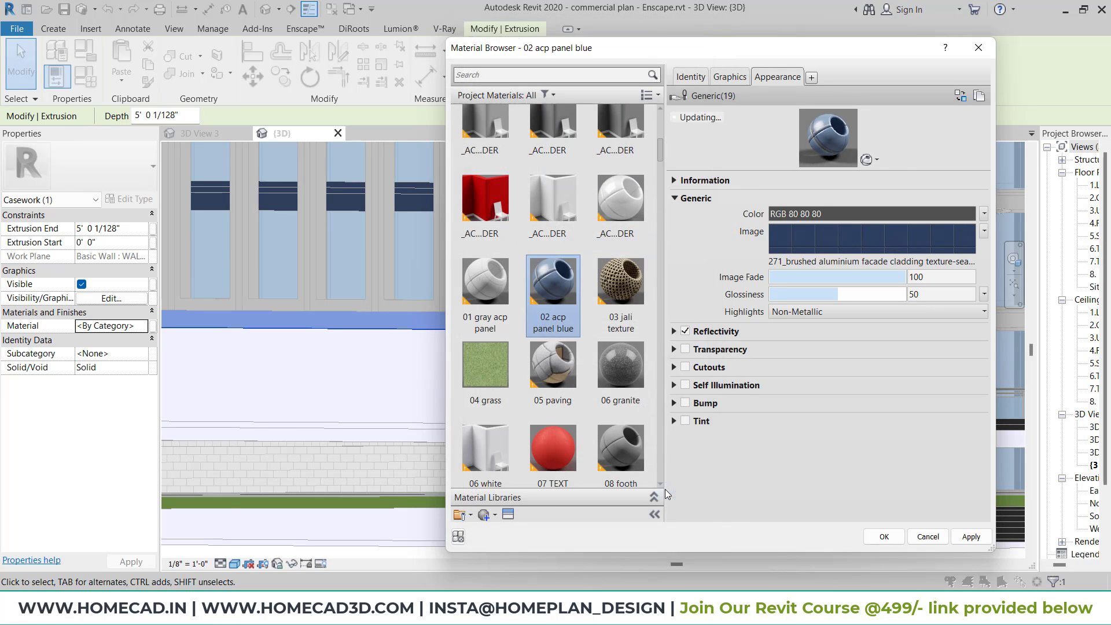
Show the material's reflectivity settings and confirm the material assignment for the facade band.
click(674, 331)
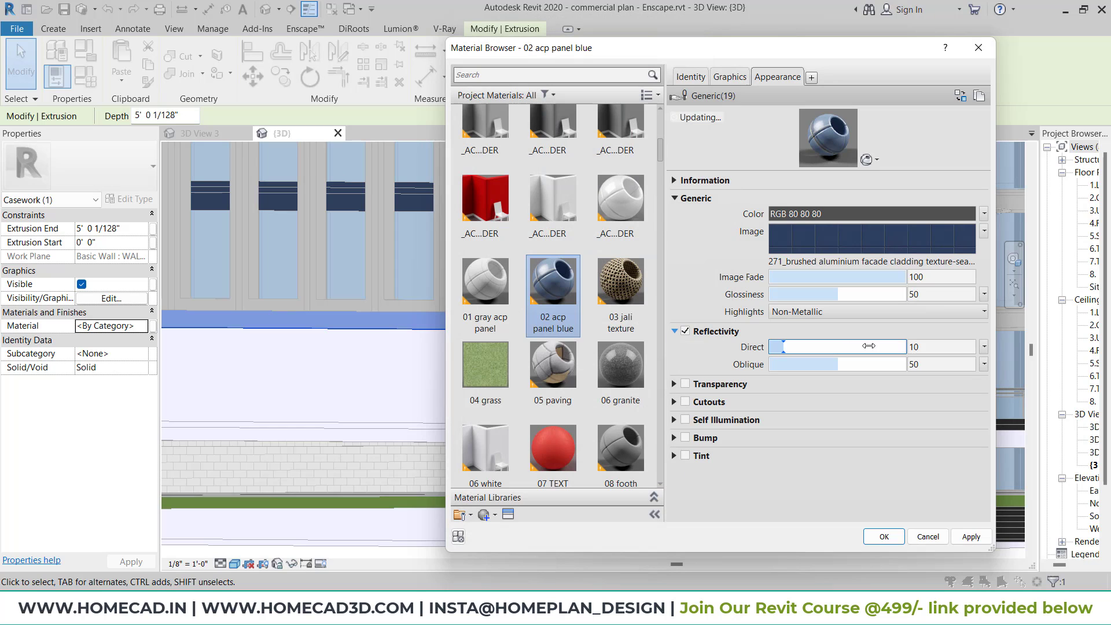
key(Return)
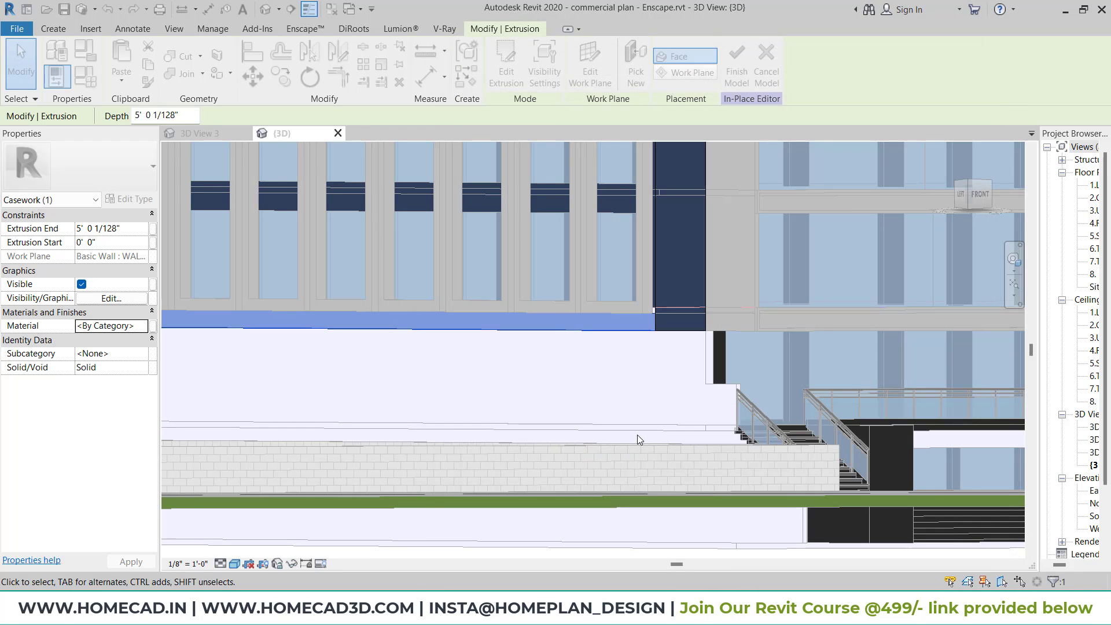
click(668, 523)
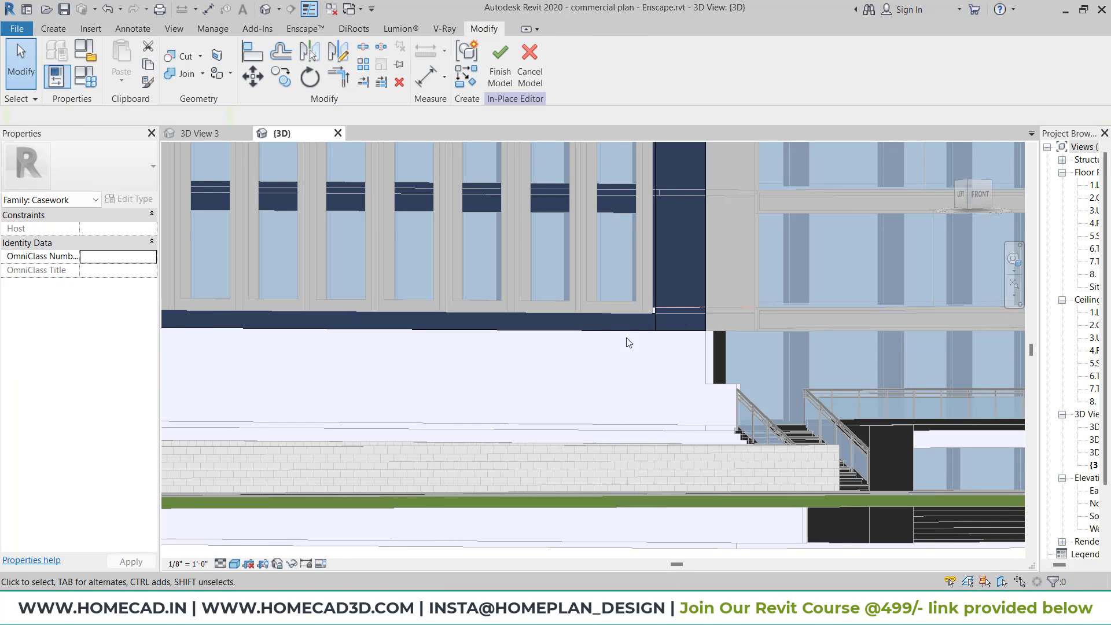
Paint the remaining white face at the rear end of the band under the side windows with 02 acp panel blue.
scroll(630, 340, down, 2)
shift+middle_drag(675, 322, 675, 331)
scroll(302, 280, up, 3)
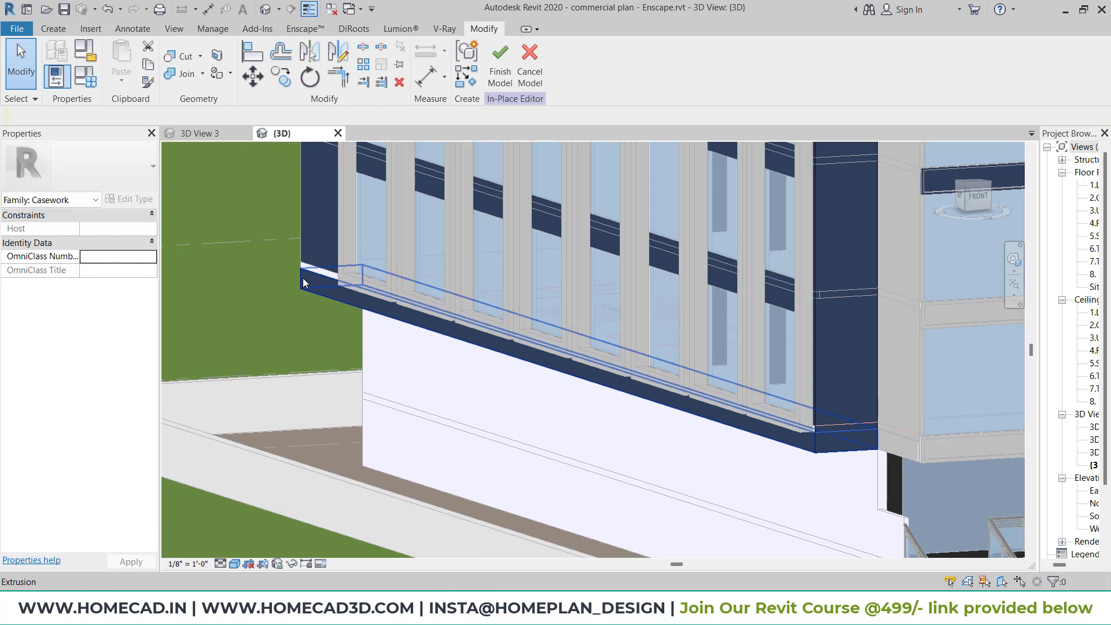
key(p)
key(t)
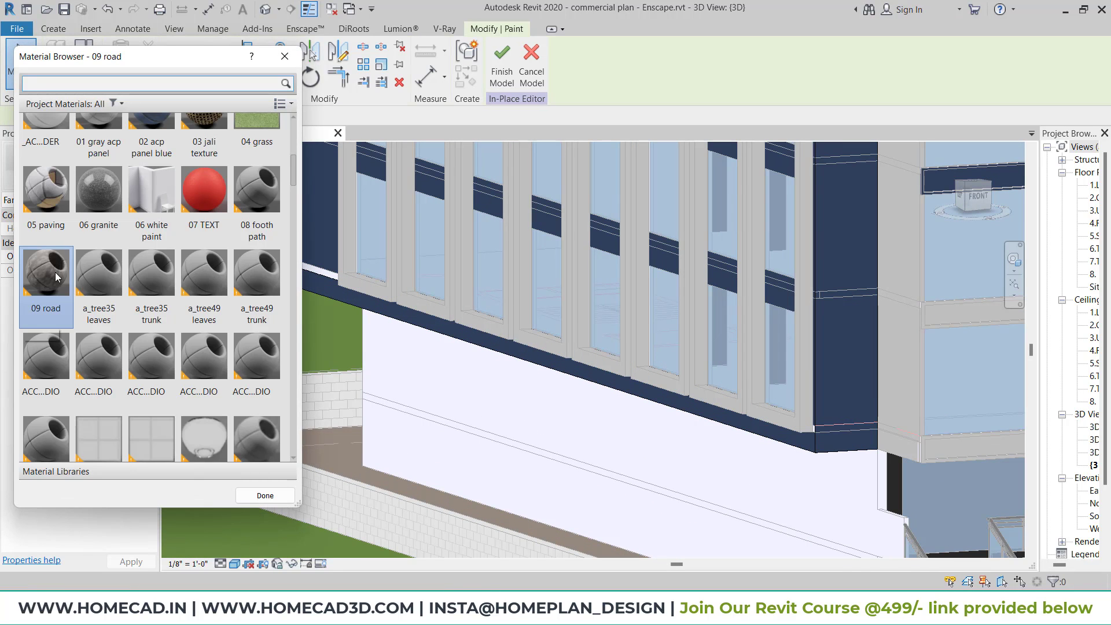
click(163, 145)
scroll(321, 273, up, 4)
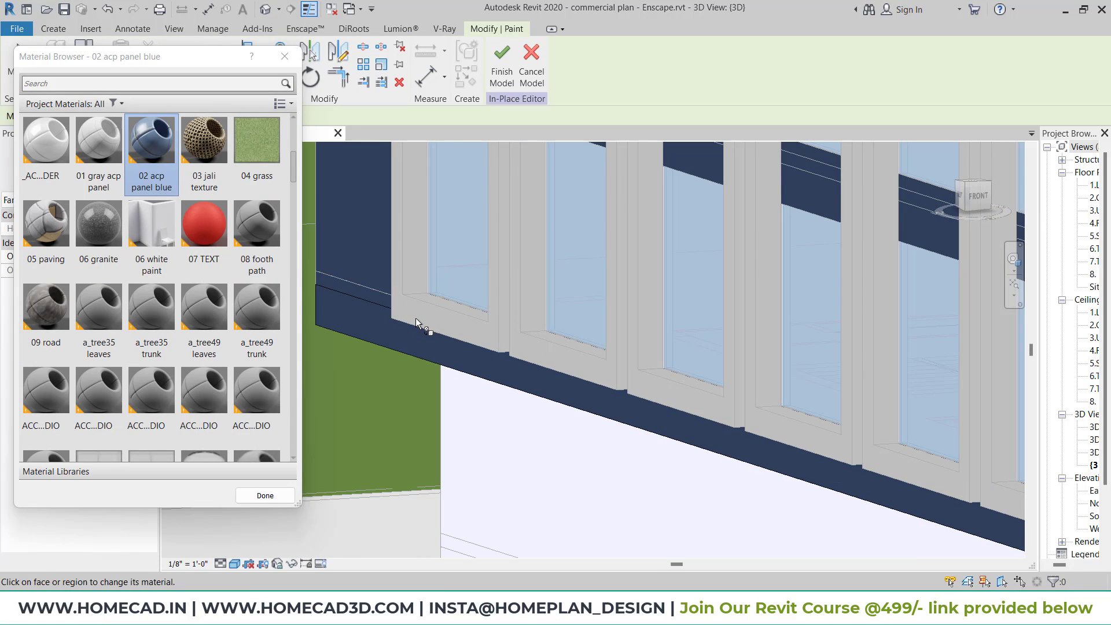
scroll(416, 318, down, 6)
key(Escape)
key(Escape)
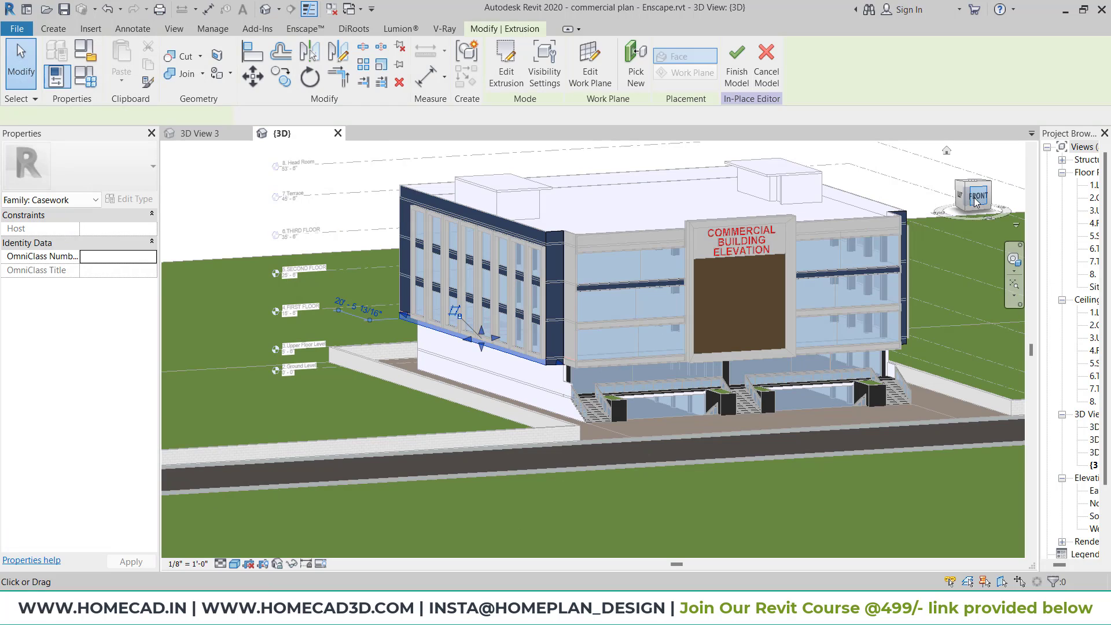
Try to copy the blue band across the front elevation to the opposite corner of the building.
drag(973, 197, 750, 244)
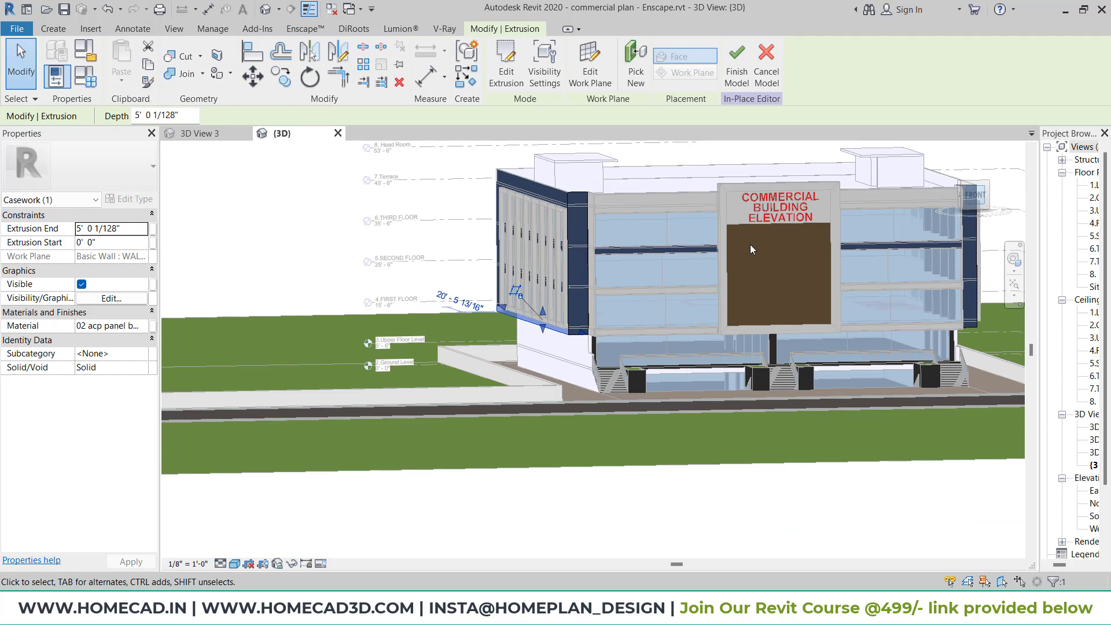
click(974, 195)
middle_drag(873, 166, 901, 223)
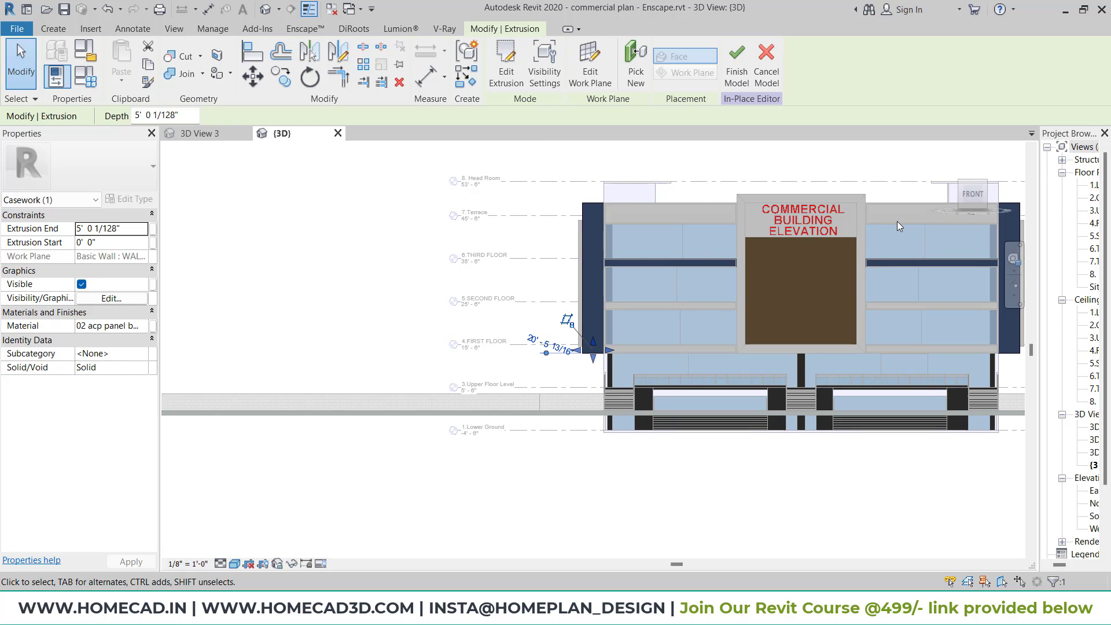
click(281, 76)
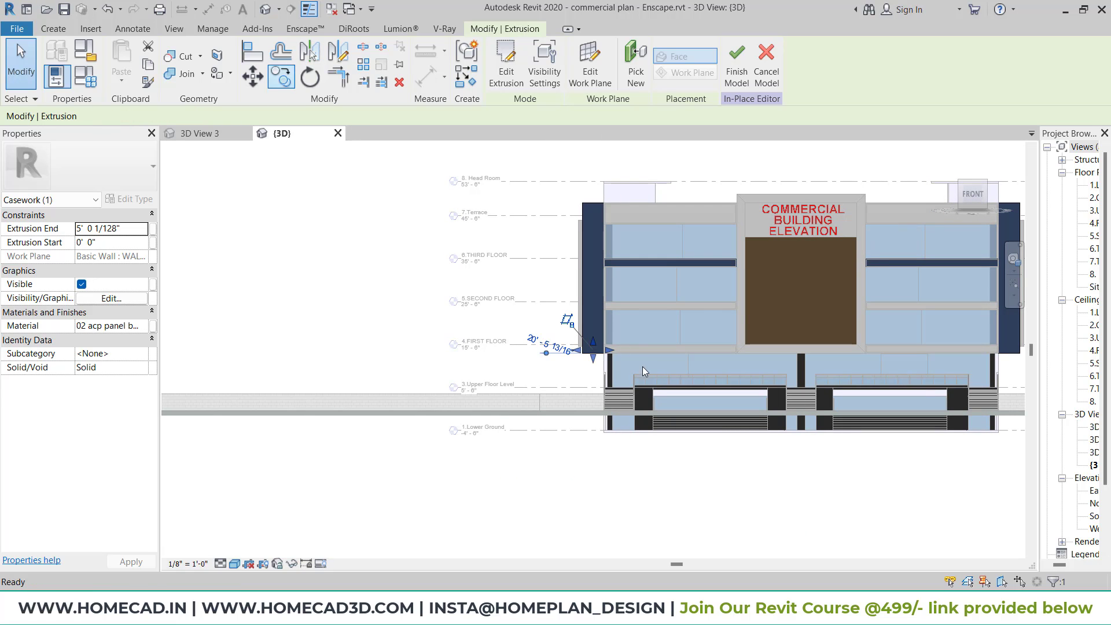
scroll(591, 352, up, 3)
scroll(571, 346, up, 4)
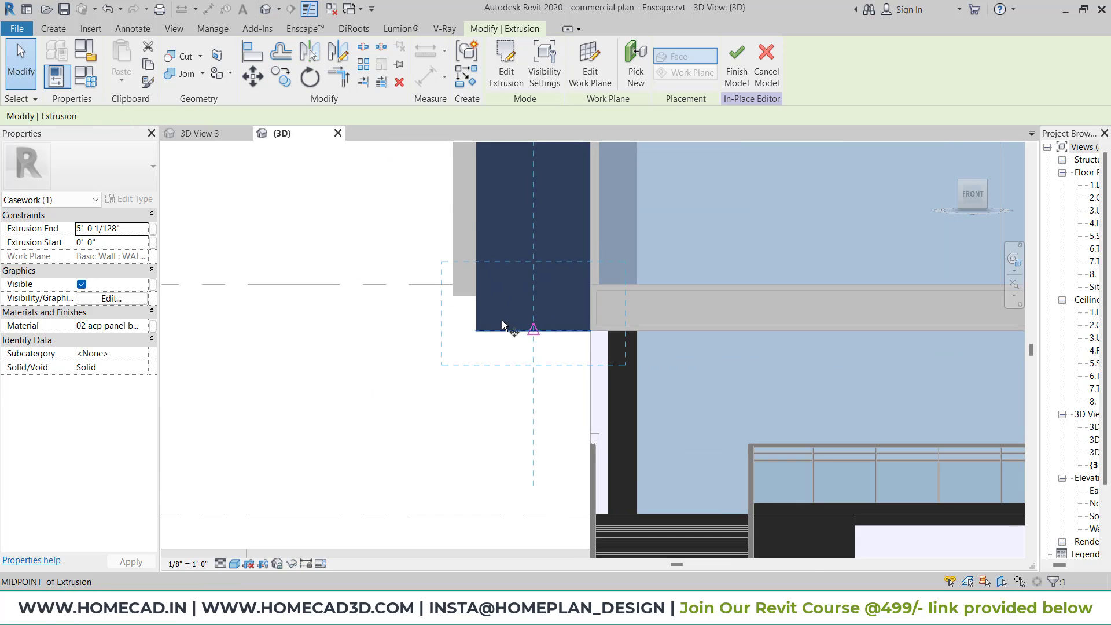
click(475, 296)
scroll(544, 313, down, 2)
middle_drag(912, 321, 218, 313)
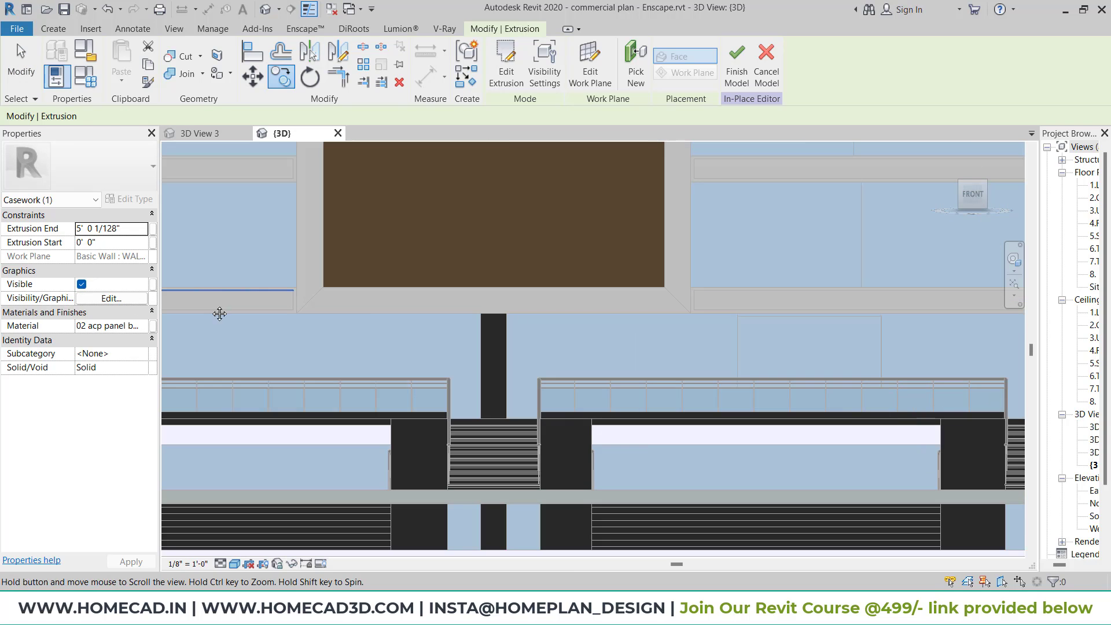
middle_drag(723, 325, 222, 322)
scroll(674, 293, up, 3)
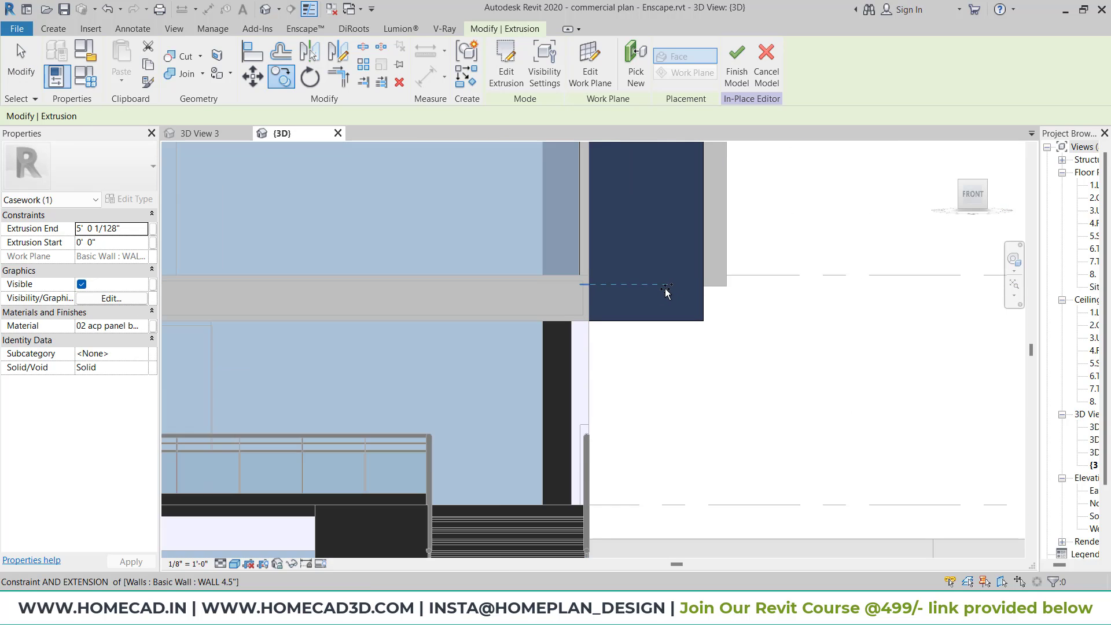
key(Escape)
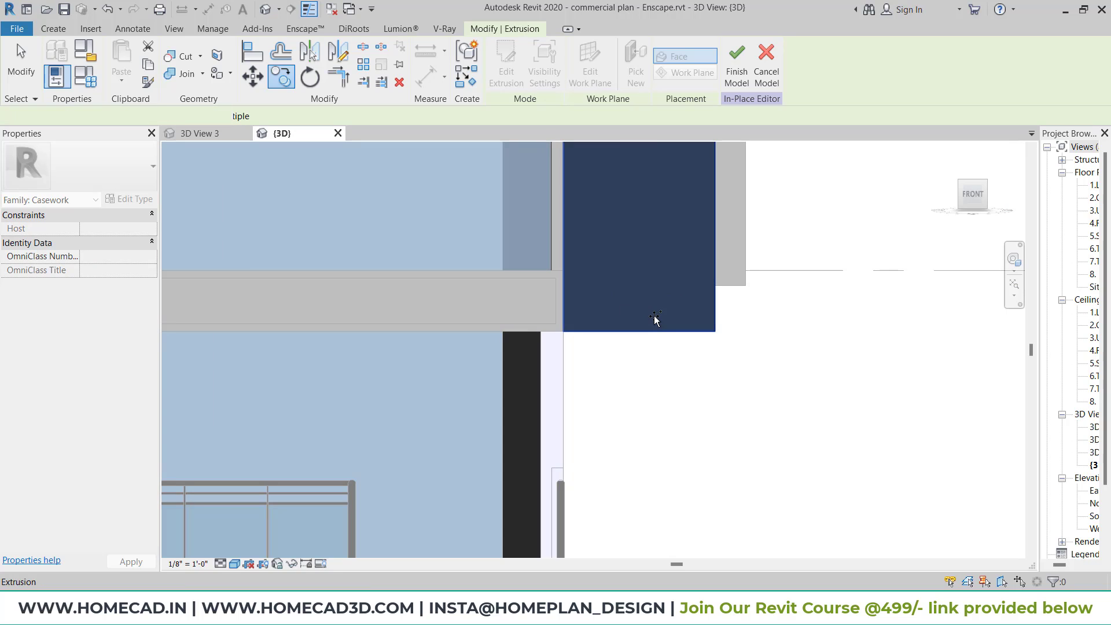
click(654, 317)
scroll(667, 333, down, 2)
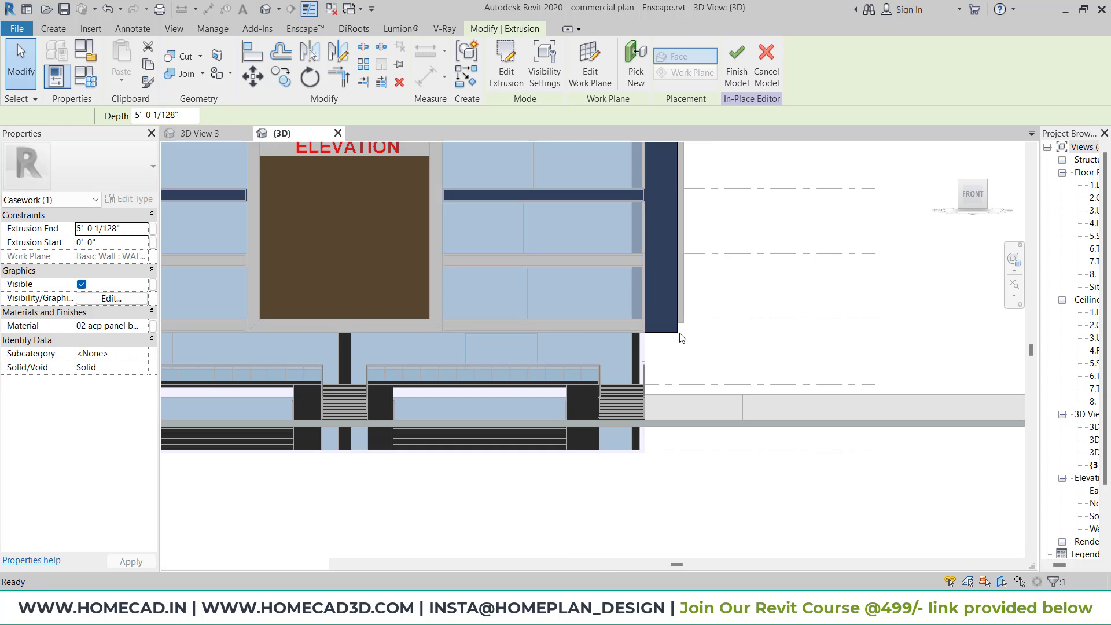
scroll(679, 335, up, 2)
scroll(736, 345, down, 1)
click(908, 344)
scroll(810, 335, down, 8)
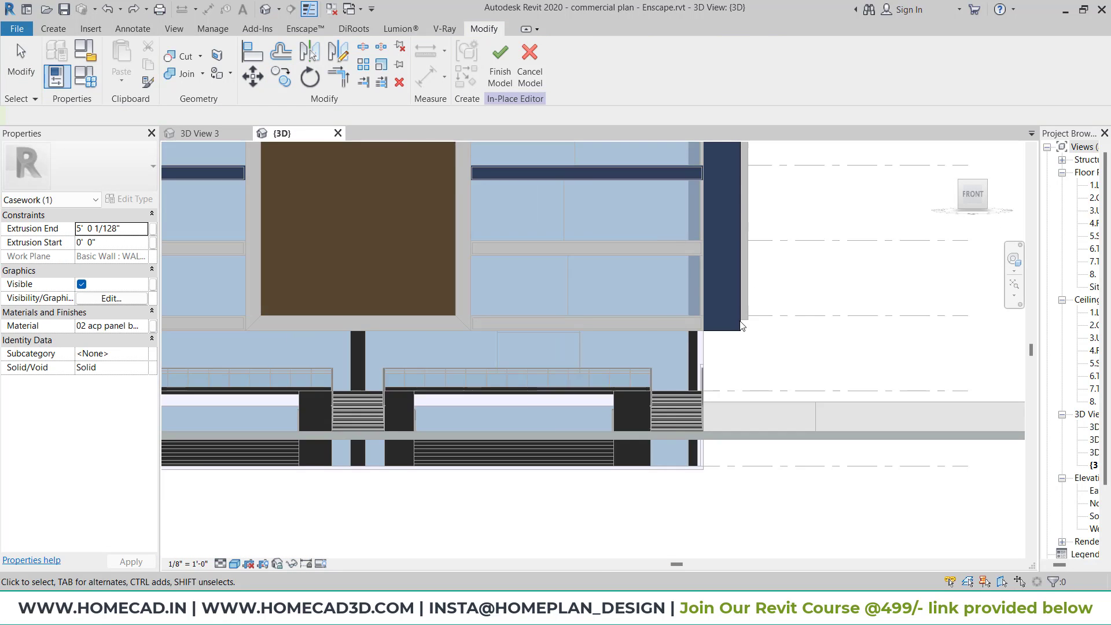
Copy the blue band horizontally from the first side facade to the opposite side facade, working in the front view.
shift+middle_drag(649, 335, 681, 361)
scroll(364, 357, up, 6)
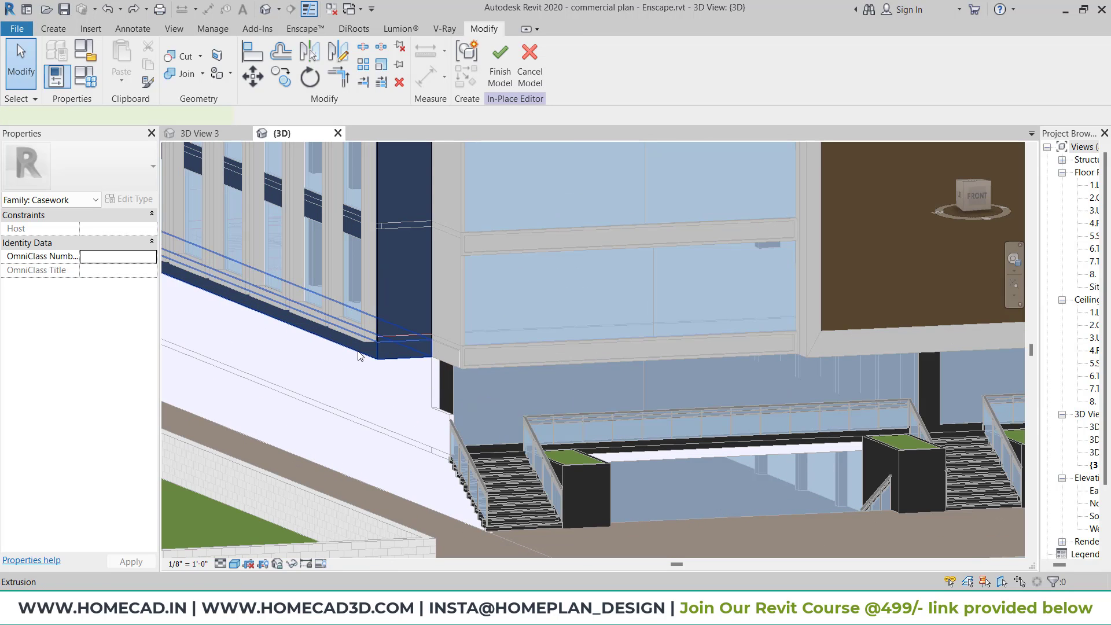
click(358, 356)
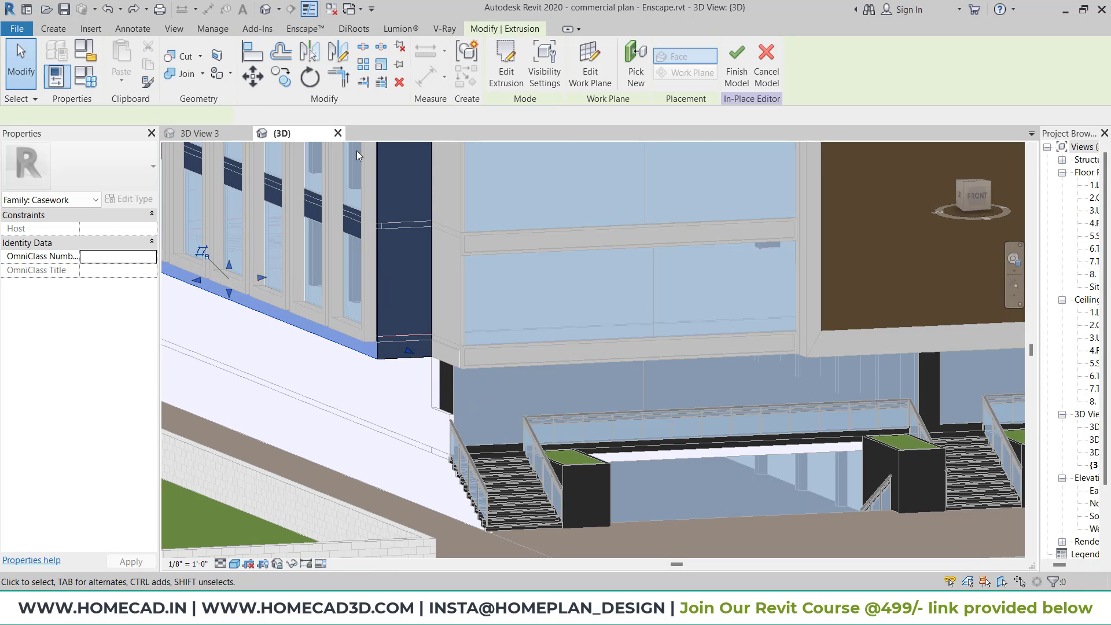
click(281, 75)
click(128, 116)
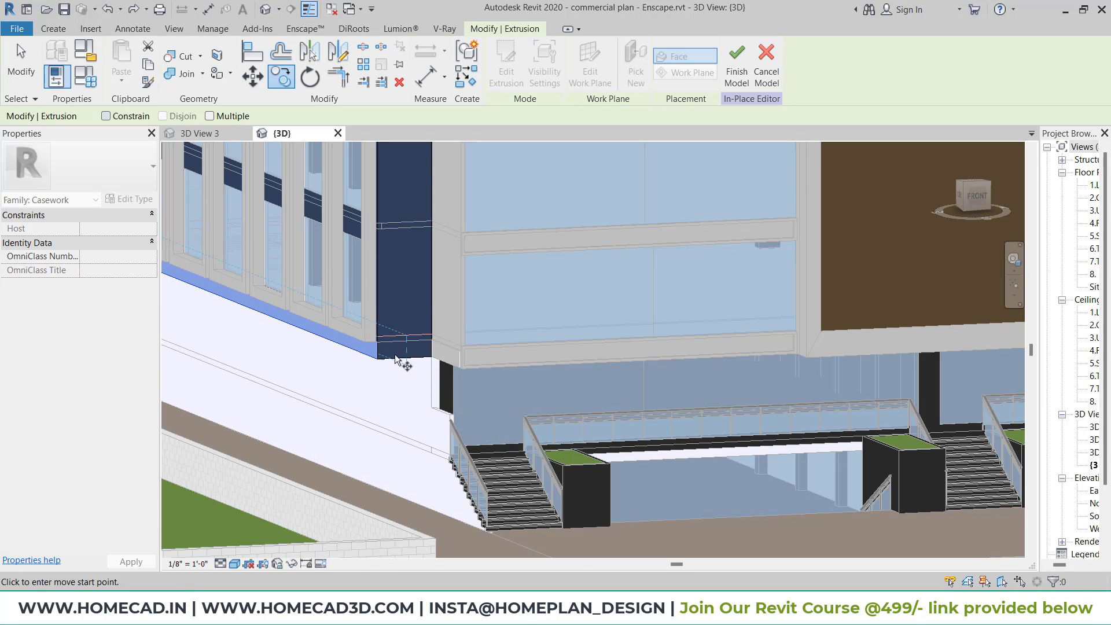
click(974, 200)
middle_drag(431, 291, 769, 349)
scroll(431, 291, up, 3)
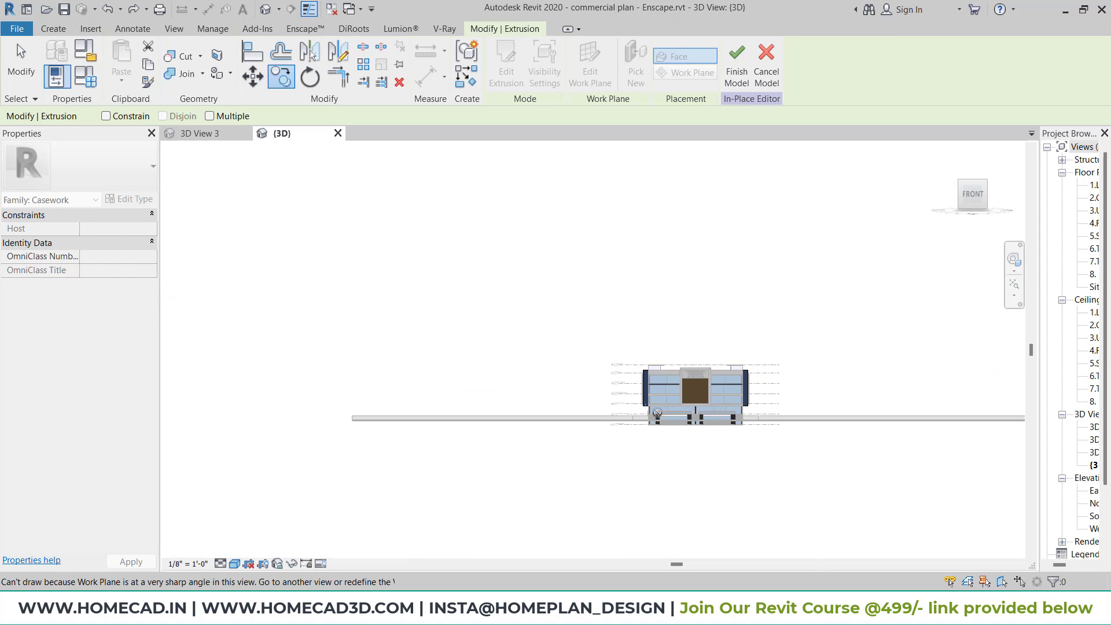
scroll(653, 407, up, 10)
click(614, 329)
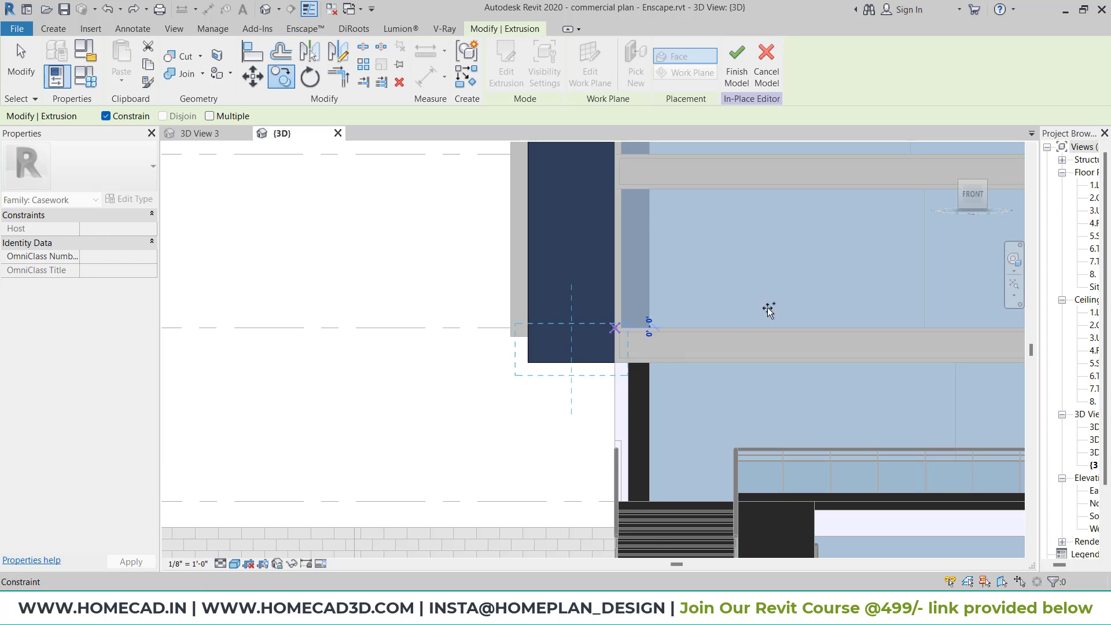
scroll(770, 311, down, 2)
middle_drag(585, 294, 119, 272)
middle_drag(498, 280, 698, 287)
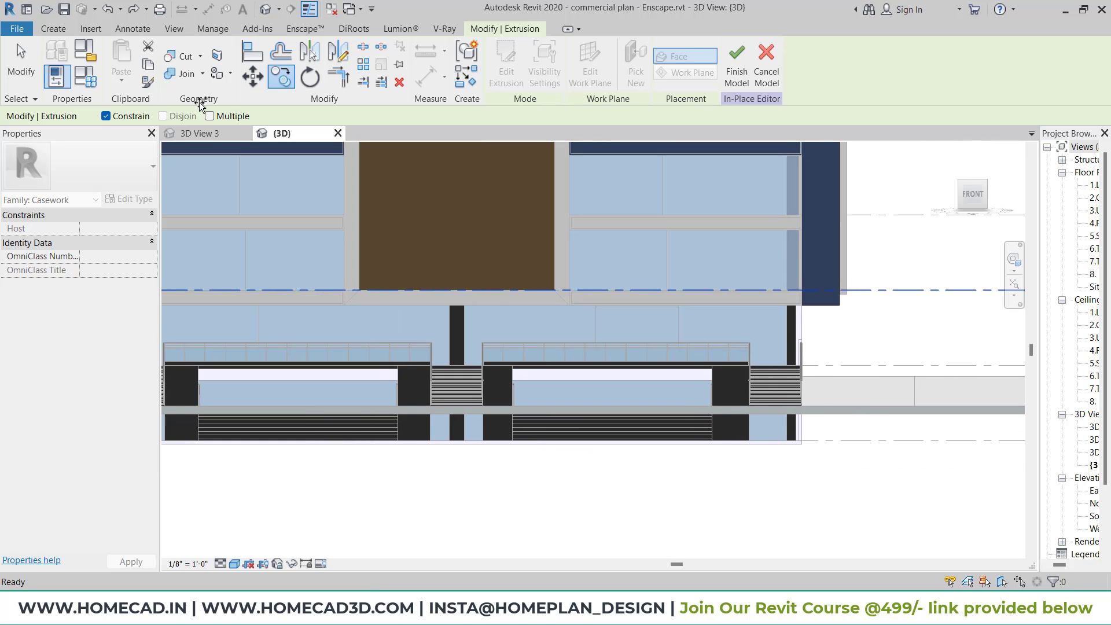
click(138, 115)
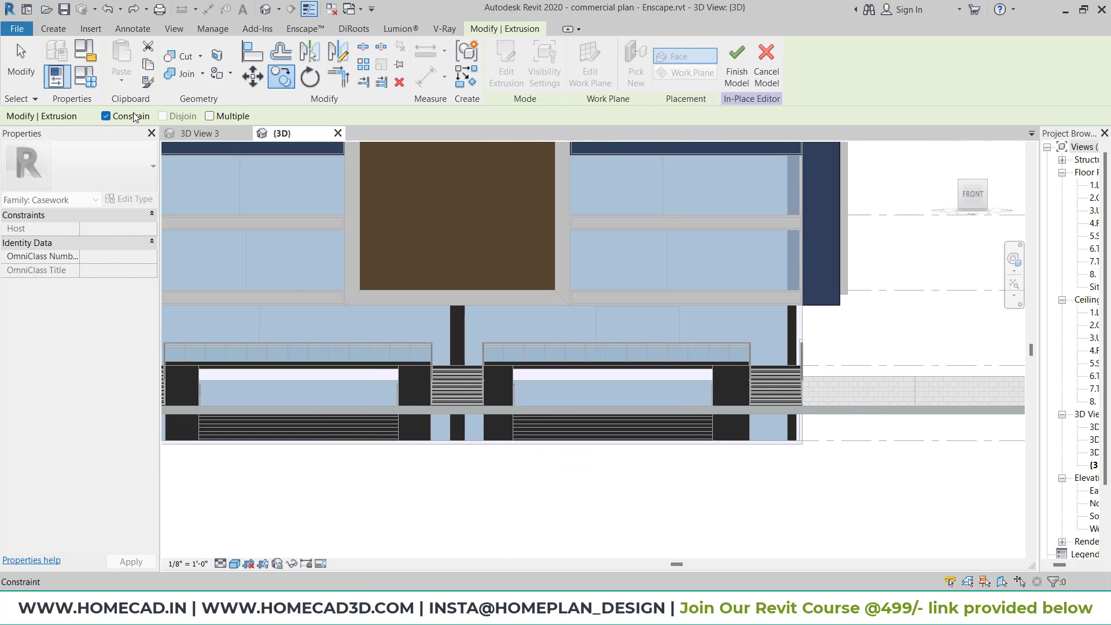
click(881, 290)
shift+middle_drag(923, 322, 883, 330)
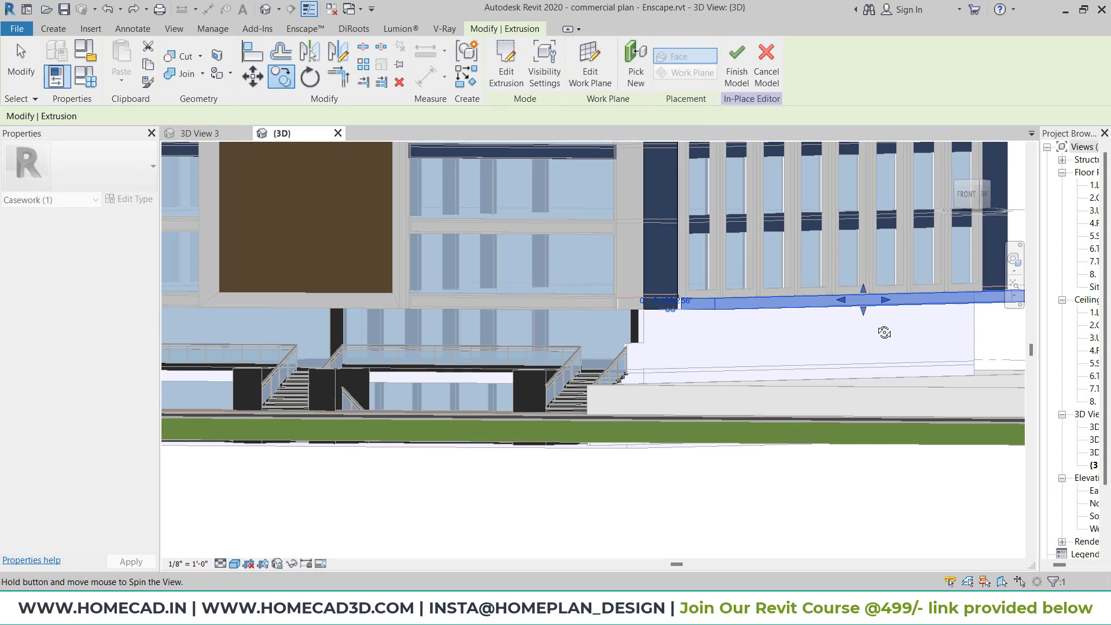
Align the copied band's outer face with the floor slab edge beside the blue corner panel and finish the in-place model.
key(Escape)
click(260, 48)
scroll(743, 343, up, 3)
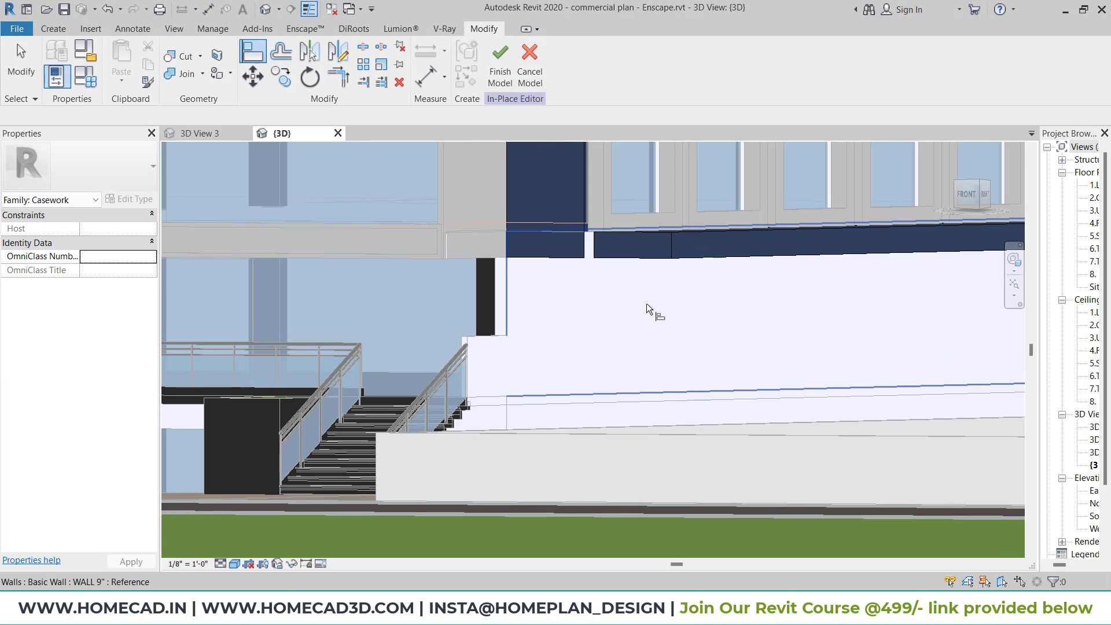
scroll(659, 287, up, 2)
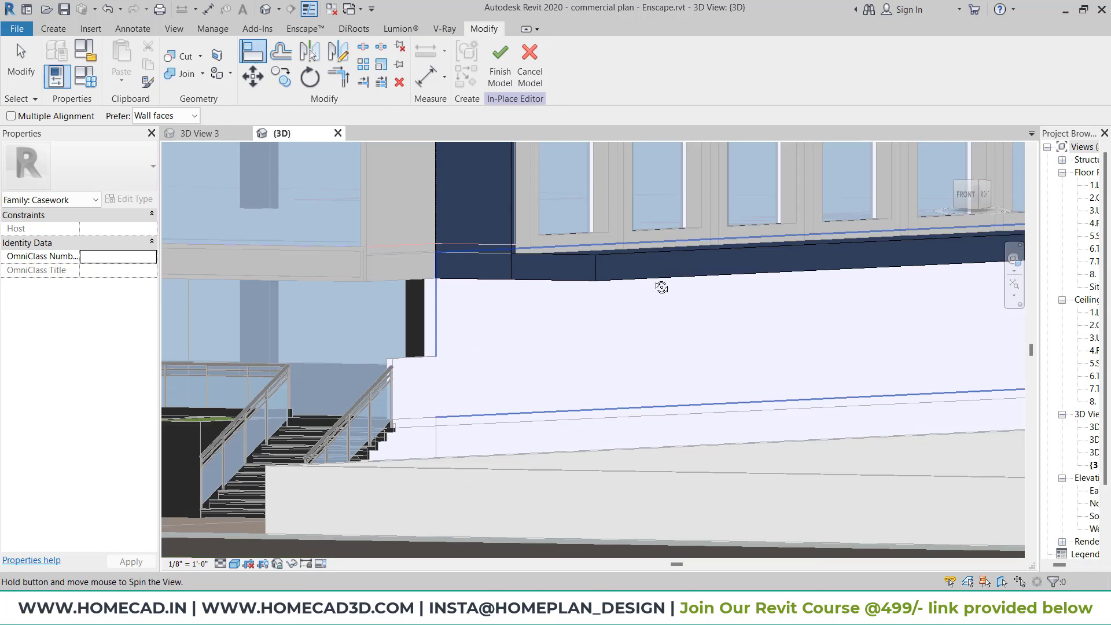
scroll(285, 248, up, 3)
scroll(324, 281, up, 3)
click(331, 303)
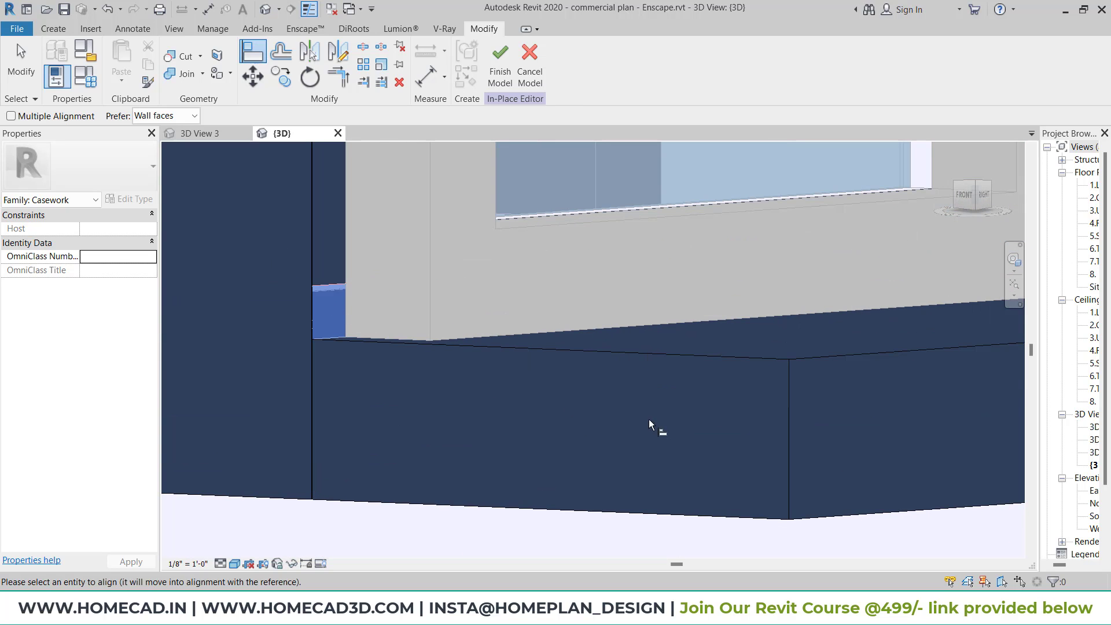
click(823, 446)
scroll(581, 307, down, 6)
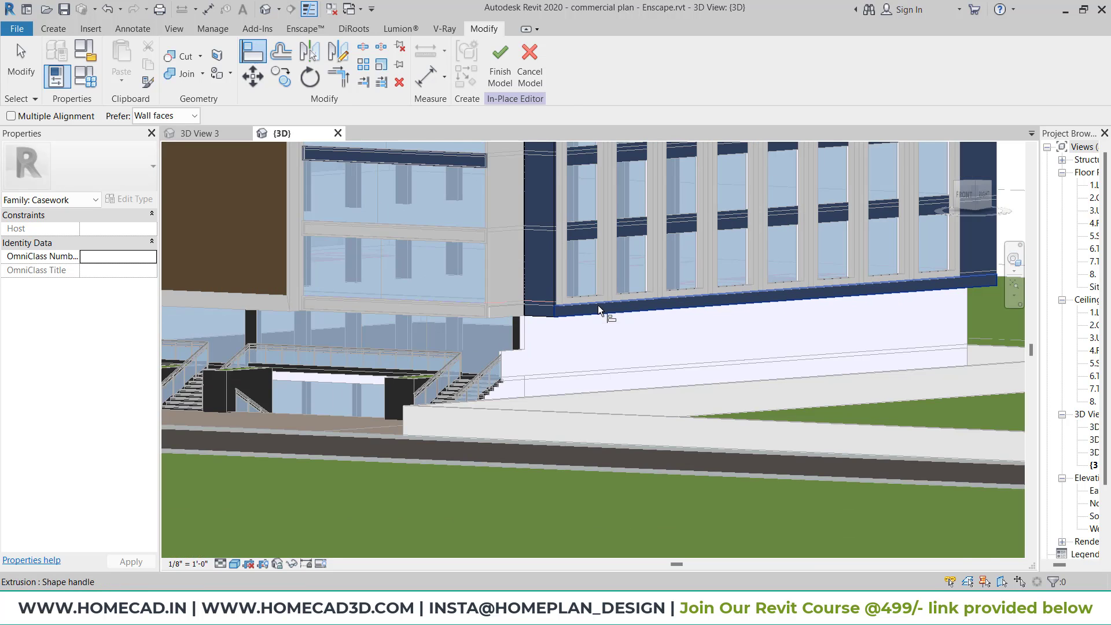
shift+middle_drag(606, 312, 793, 414)
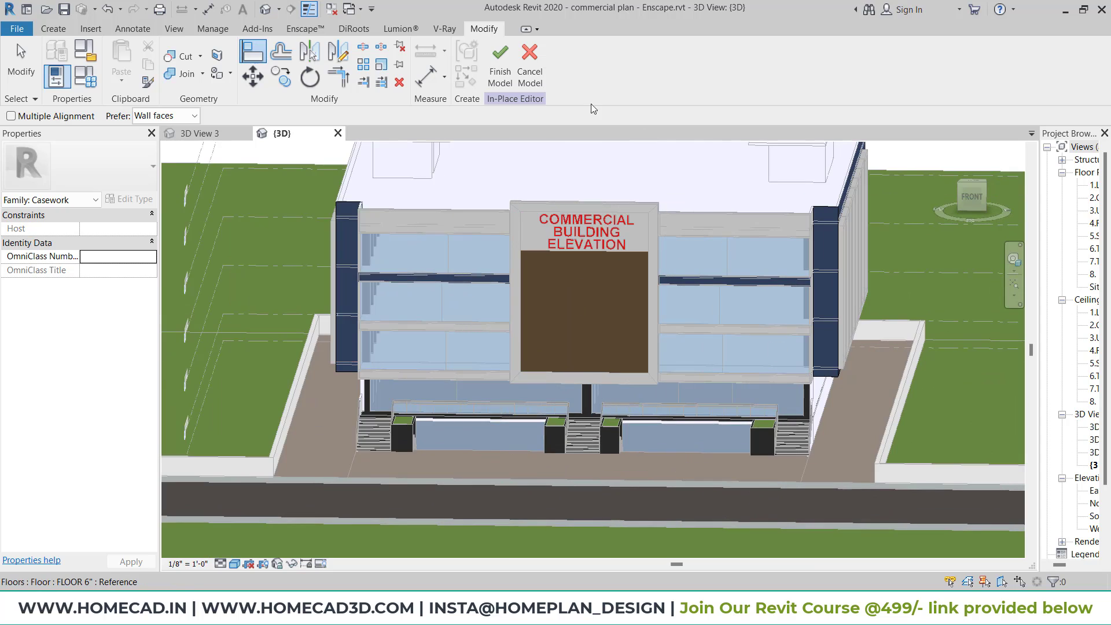
click(499, 67)
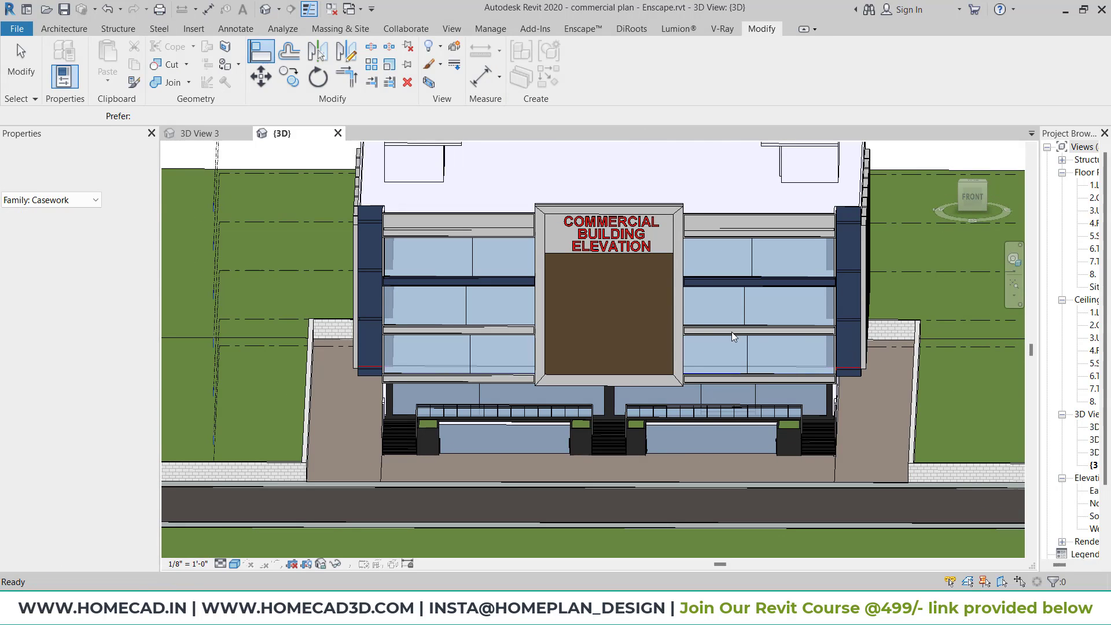
Paint the white wall end next to the black column by the far entrance stairs with 06 granite.
shift+middle_drag(729, 365, 596, 337)
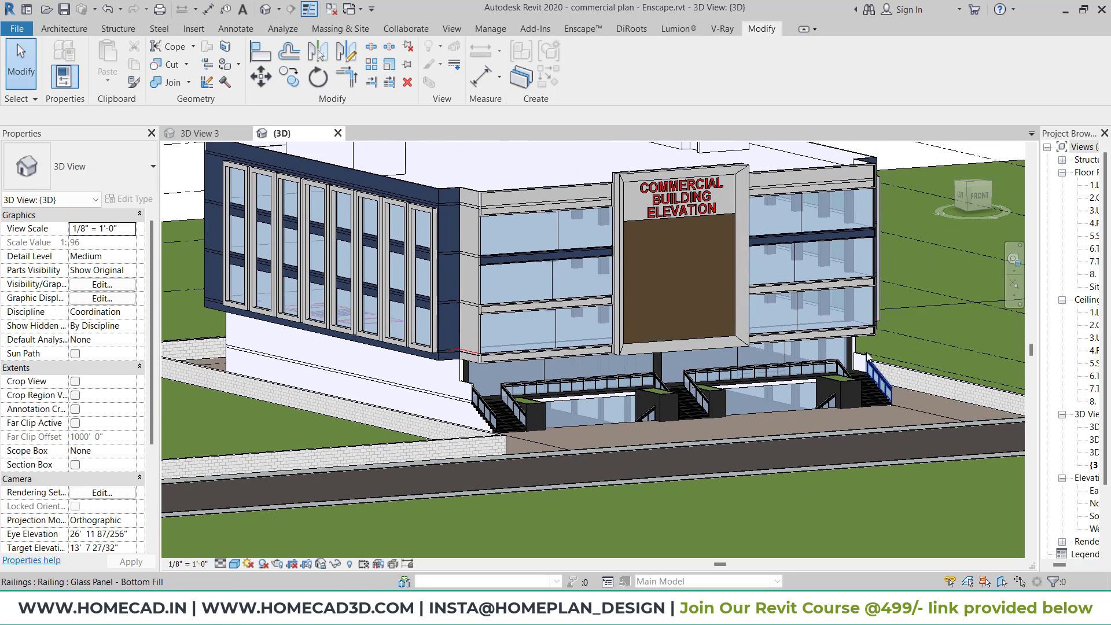
scroll(866, 352, up, 5)
scroll(810, 341, up, 3)
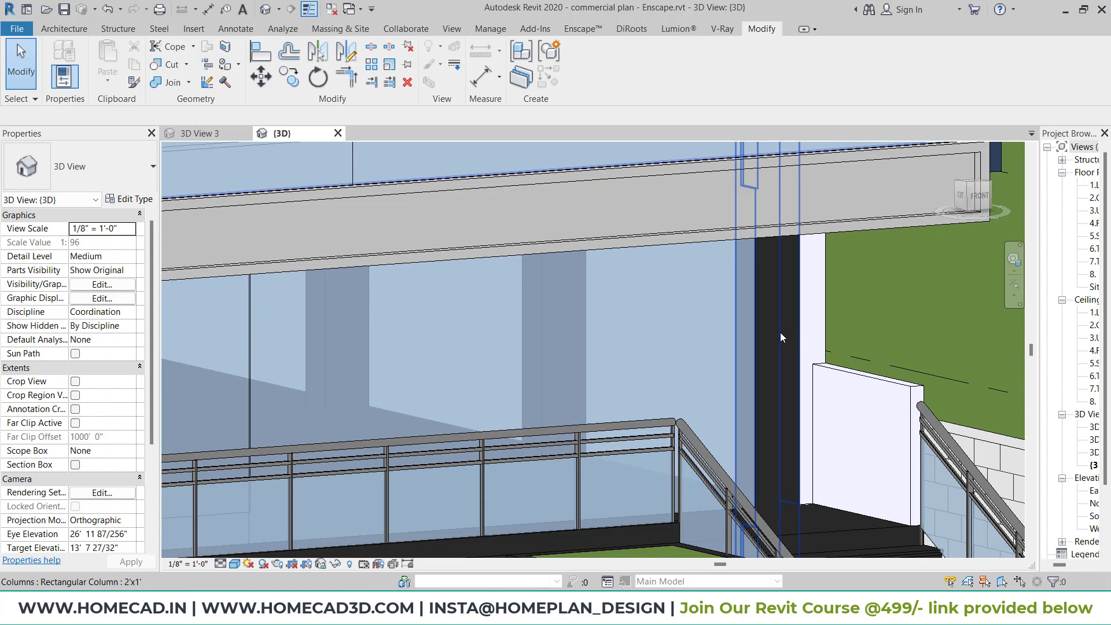
click(780, 332)
key(Escape)
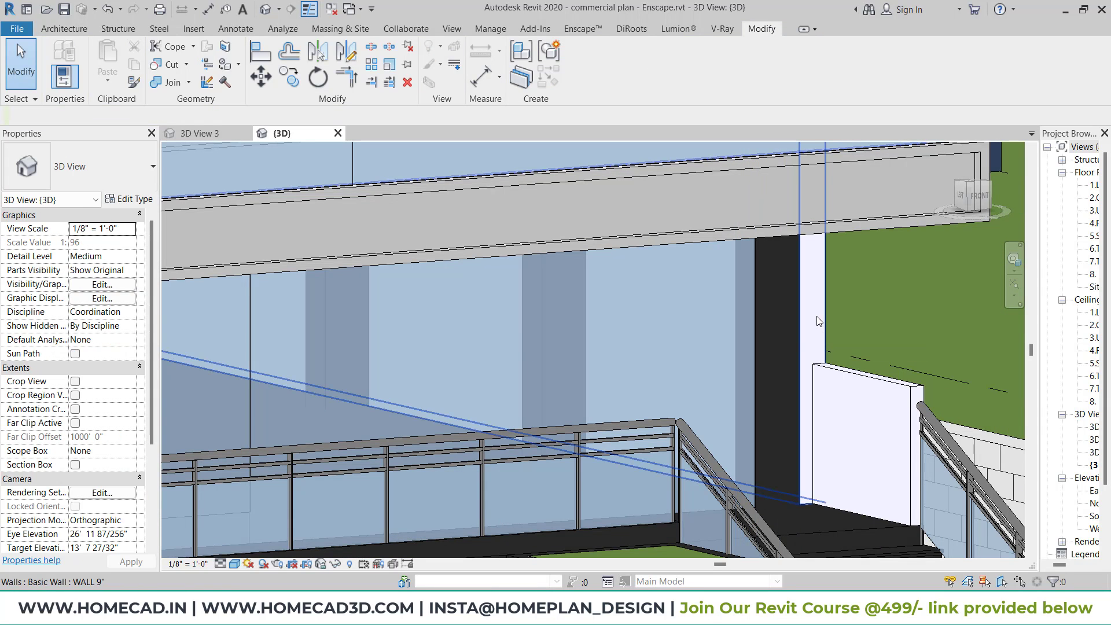
key(p)
key(t)
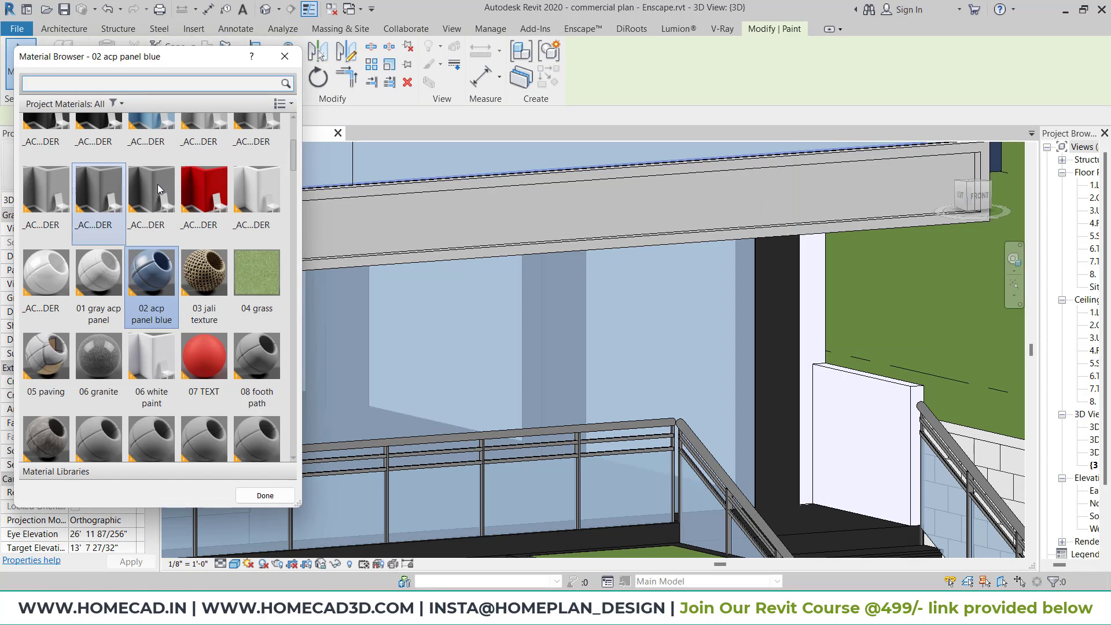
scroll(176, 182, up, 3)
scroll(176, 278, down, 3)
click(99, 312)
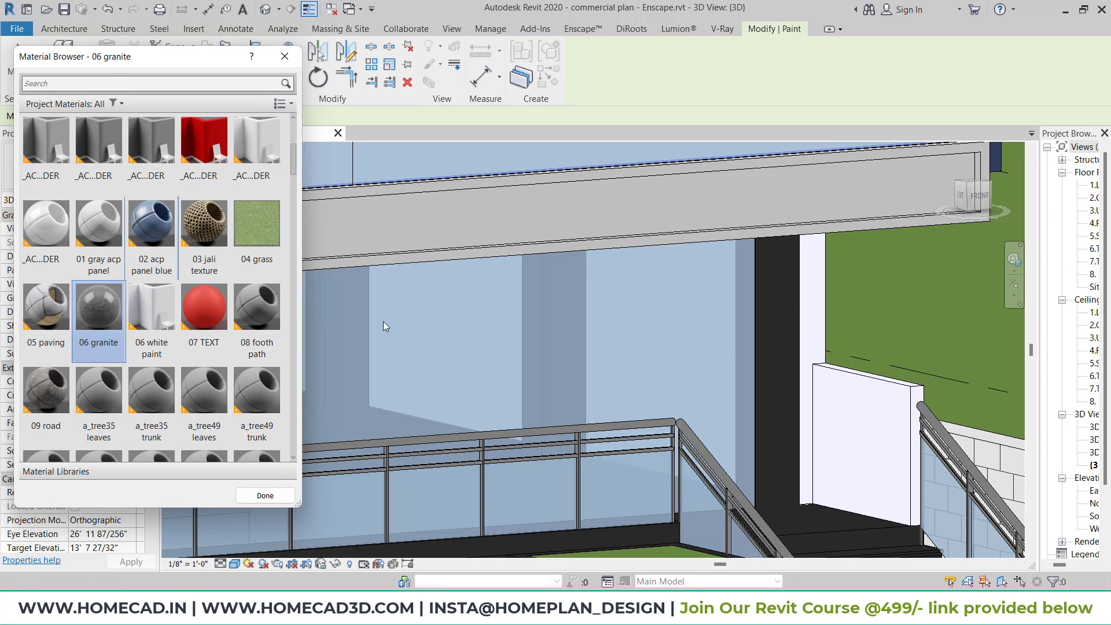
click(815, 296)
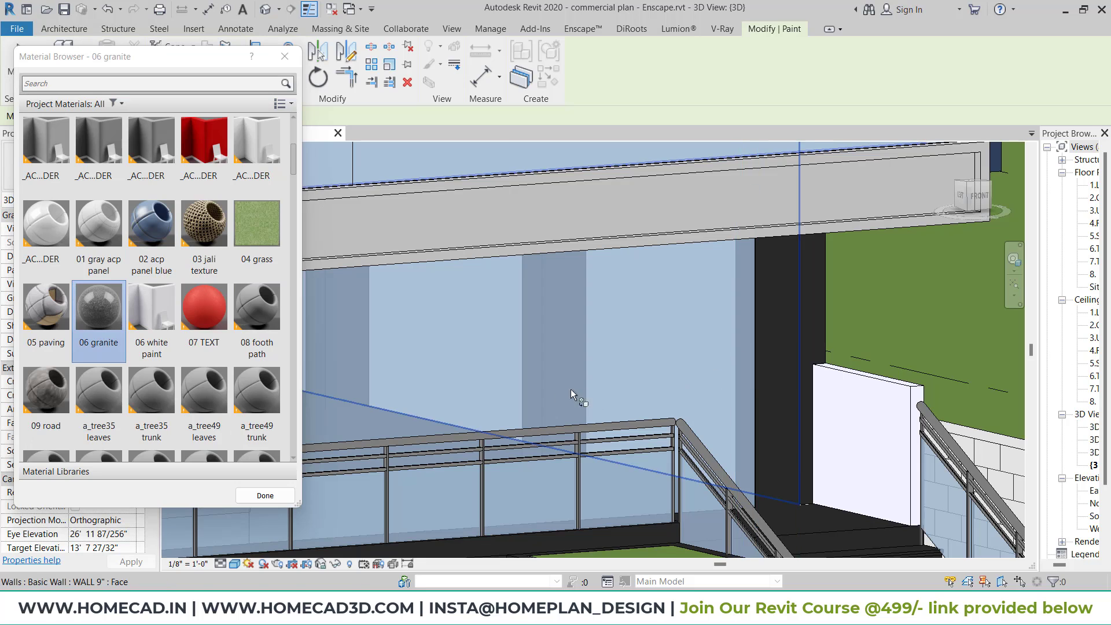
Paint the matching white wall end beside the column at the opposite entrance stairs with 06 granite.
scroll(571, 389, down, 5)
scroll(348, 341, up, 6)
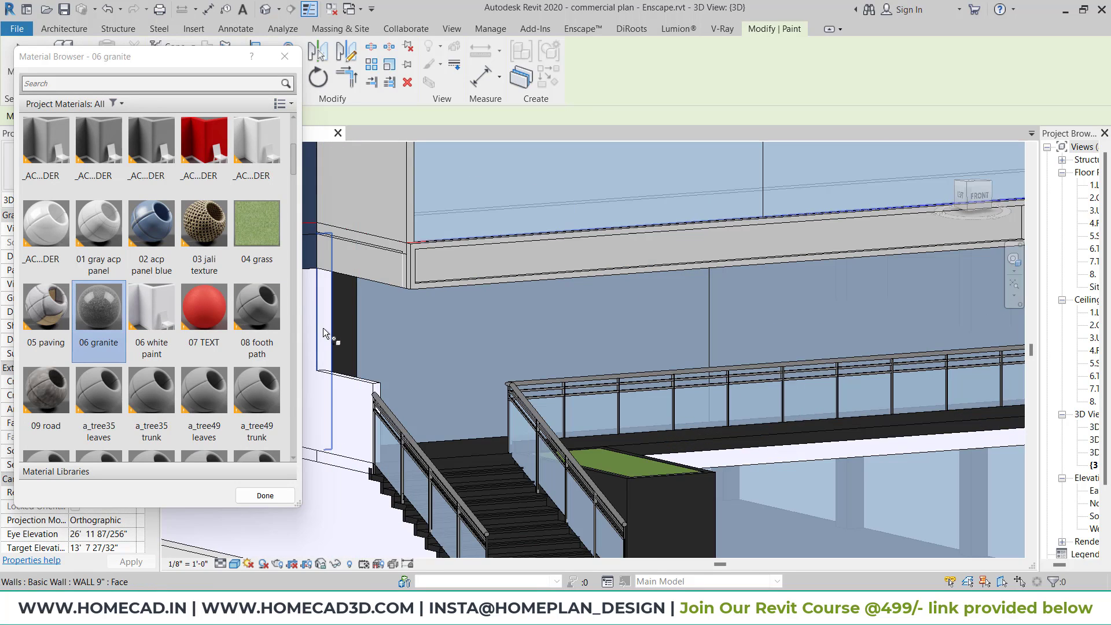
scroll(420, 351, down, 8)
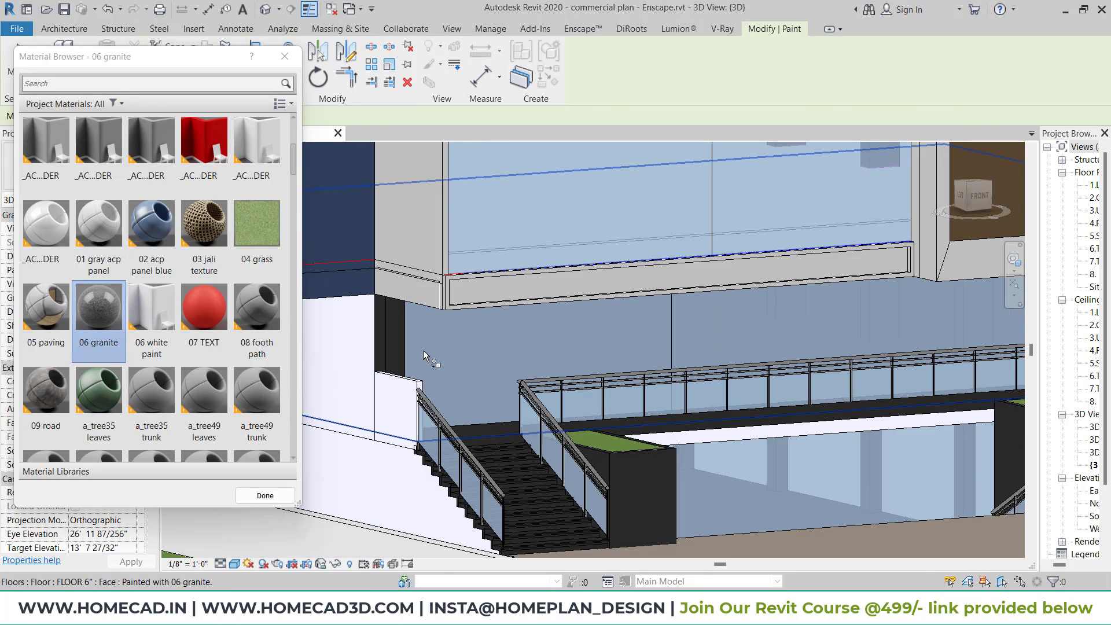
Paint the white wall strips above both basement openings on the front with 06 granite, then finish painting.
scroll(679, 371, down, 2)
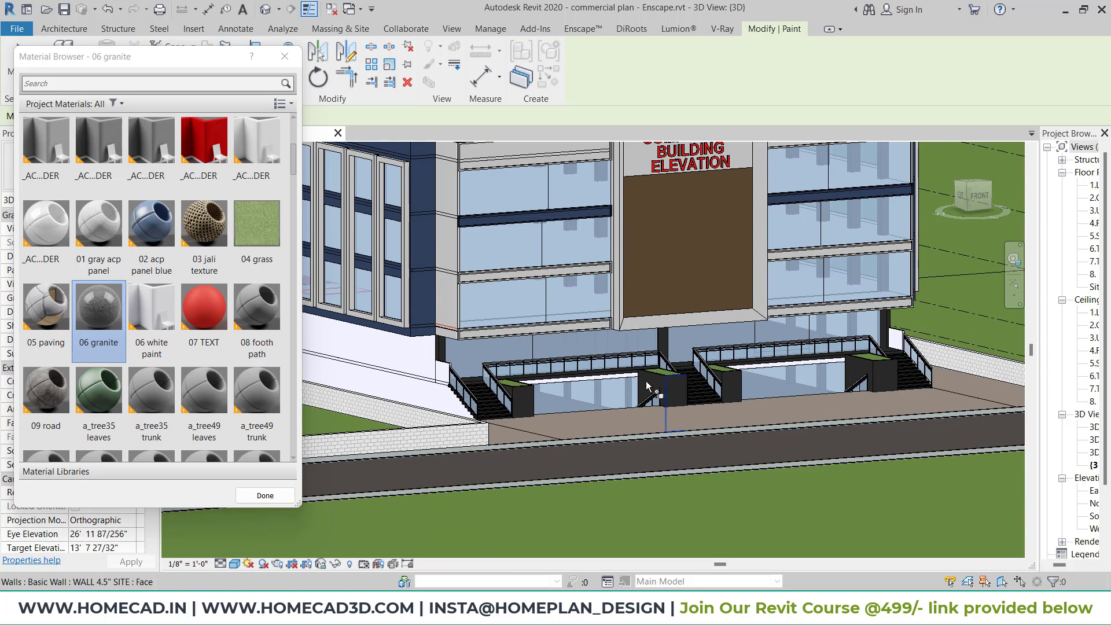
scroll(633, 381, up, 6)
scroll(632, 382, up, 2)
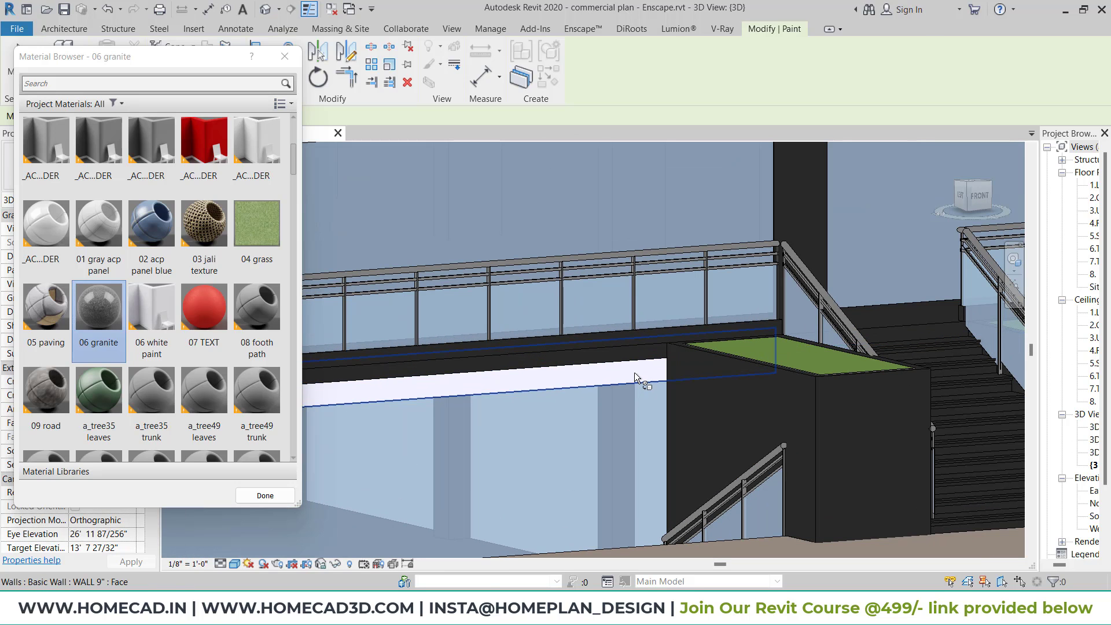
click(635, 374)
mouse_move(949, 371)
middle_down()
mouse_move(680, 376)
mouse_move(518, 394)
middle_up()
click(790, 361)
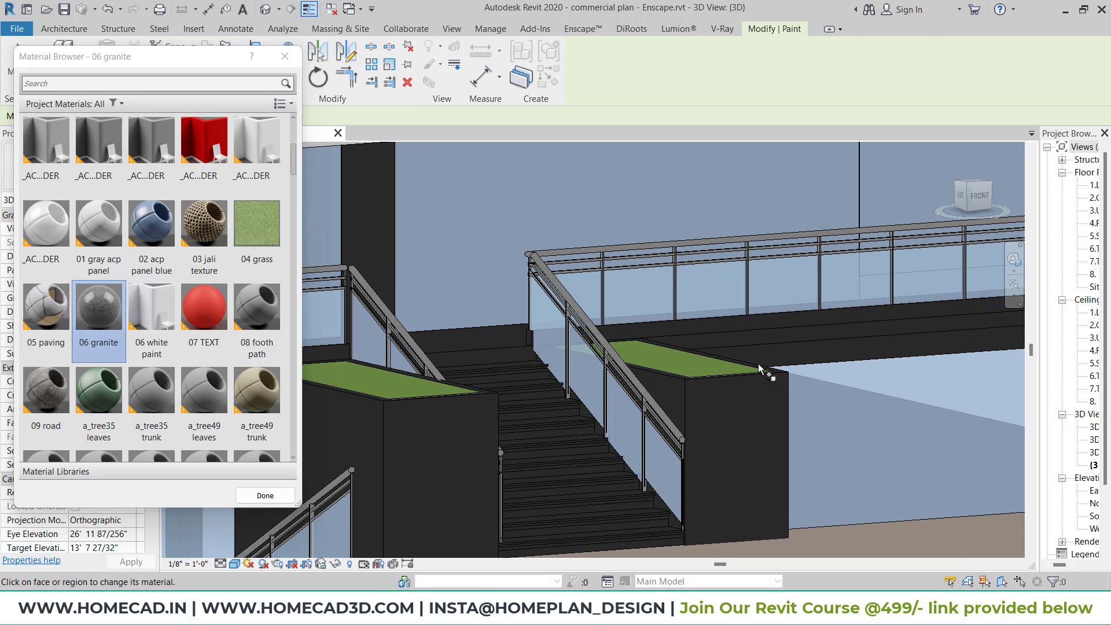
scroll(717, 384, down, 5)
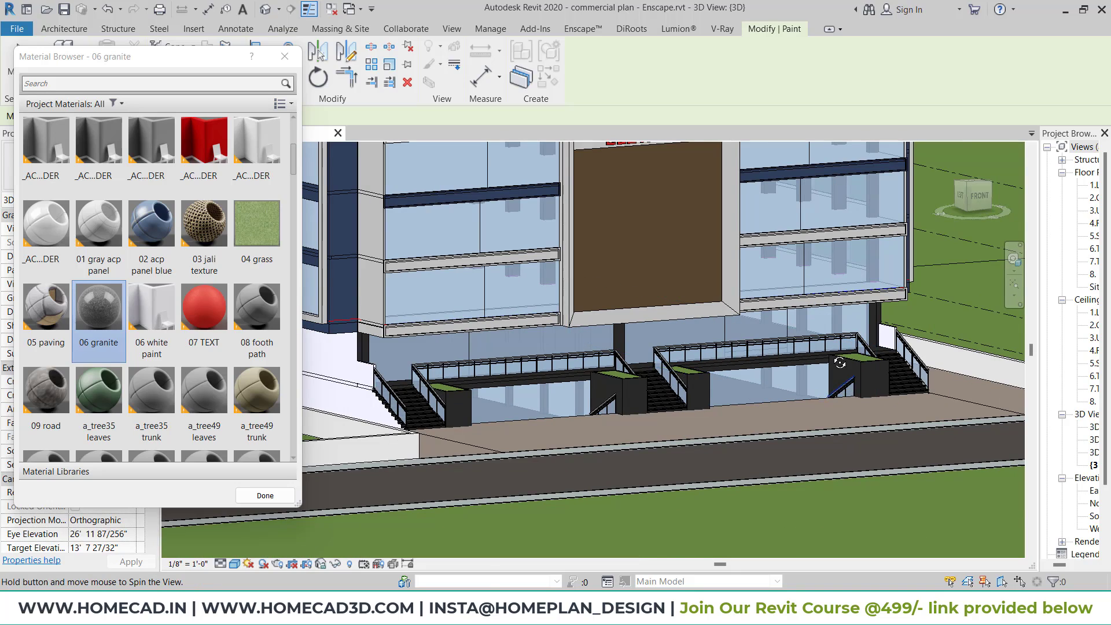
shift+middle_drag(839, 362, 818, 411)
key(Escape)
scroll(740, 385, down, 3)
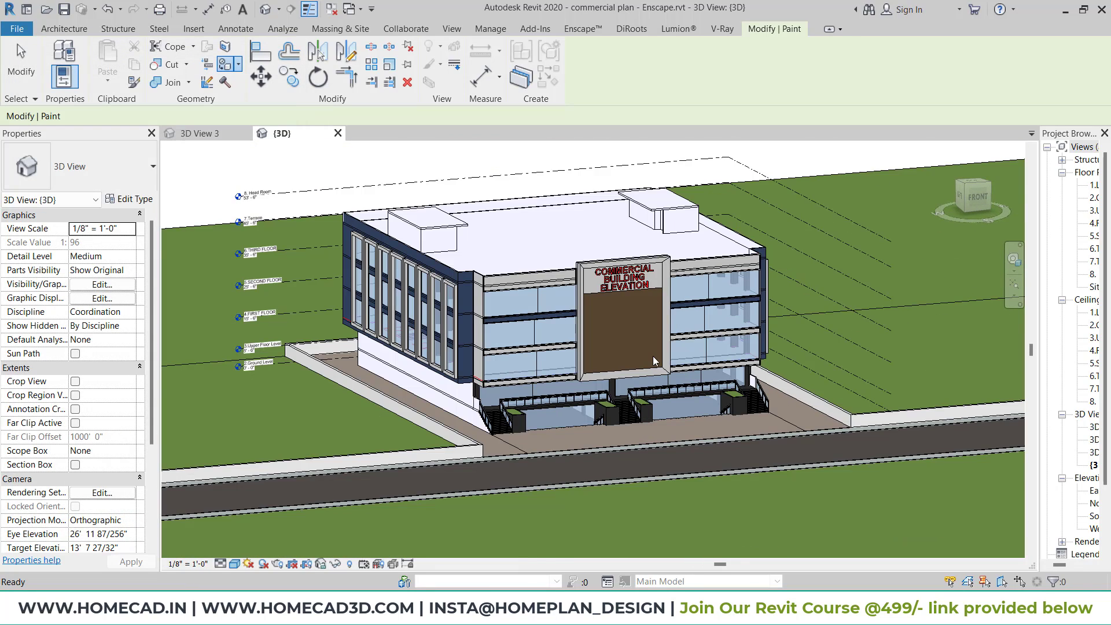
shift+middle_drag(654, 360, 776, 384)
key(Escape)
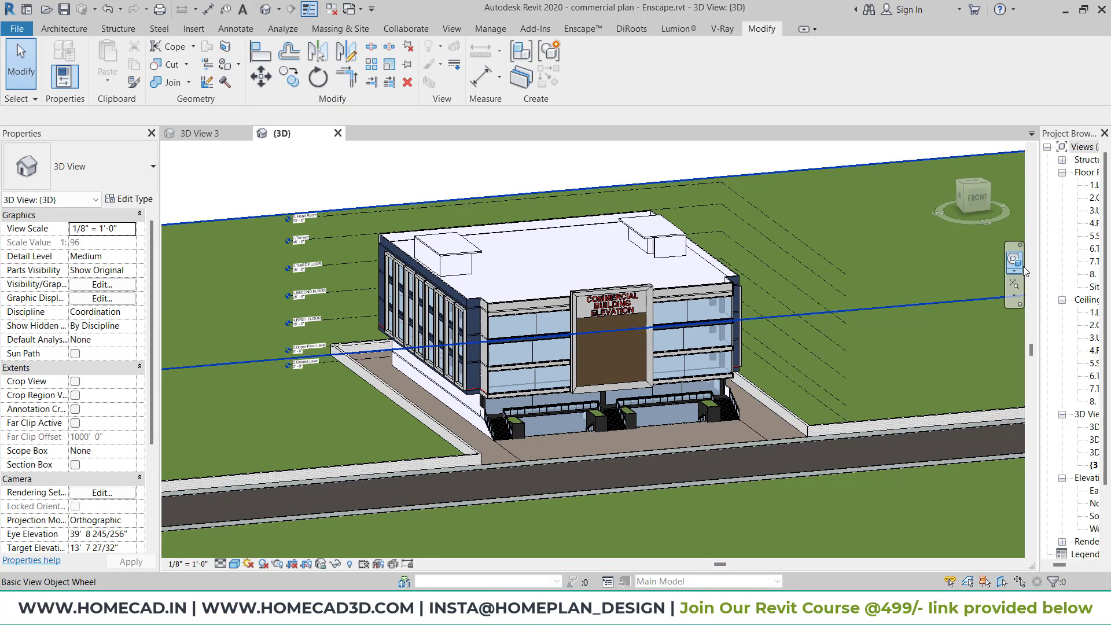
Widen the project browser and start the Enscape live rendering with the {3D} view active.
drag(1038, 266, 1001, 264)
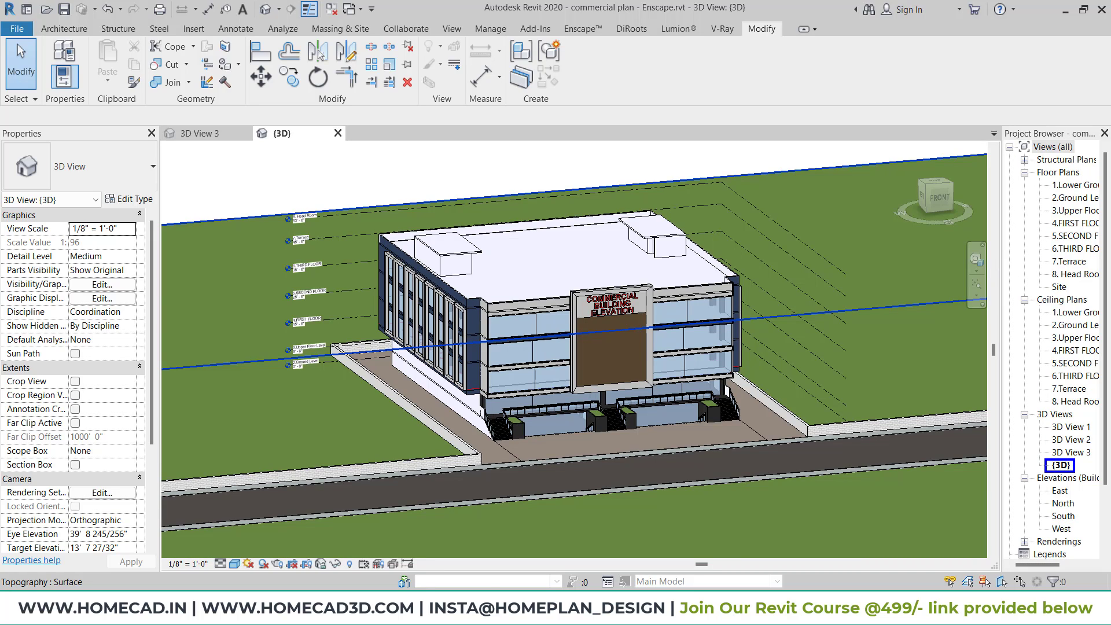
ctrl+drag(553, 20, 608, 40)
key(Escape)
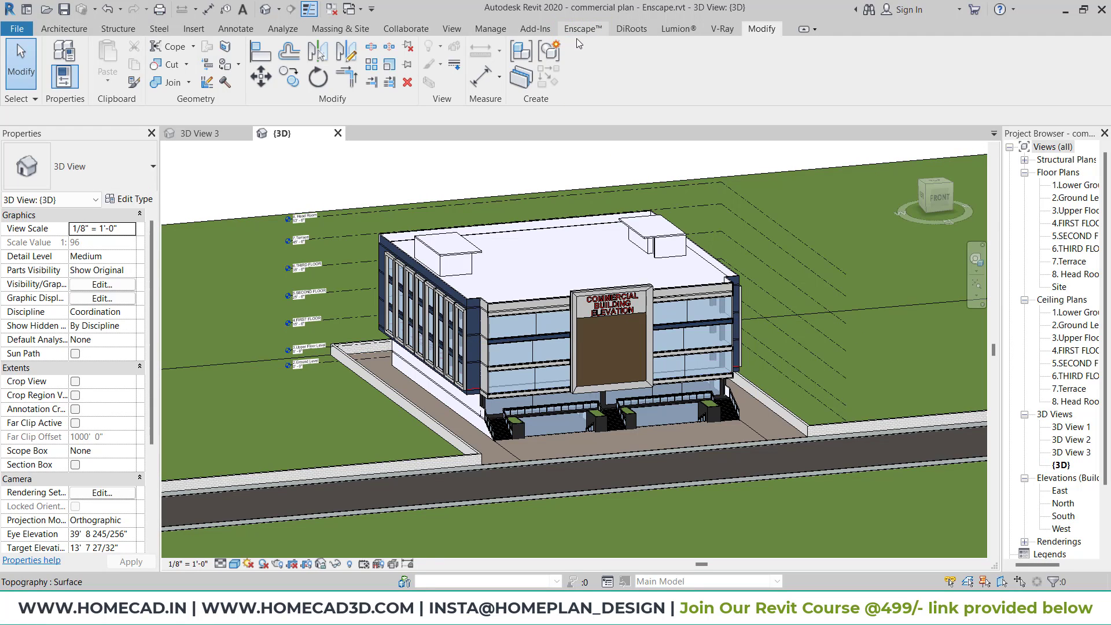
click(583, 28)
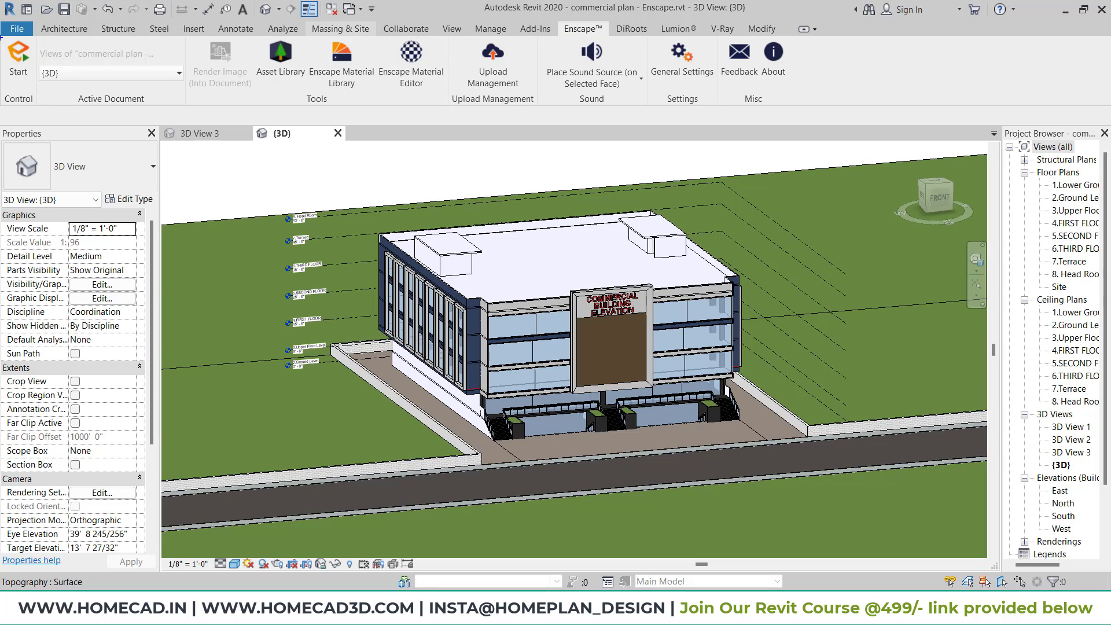
ctrl+drag(13, 52, 39, 107)
ctrl+drag(35, 61, 186, 85)
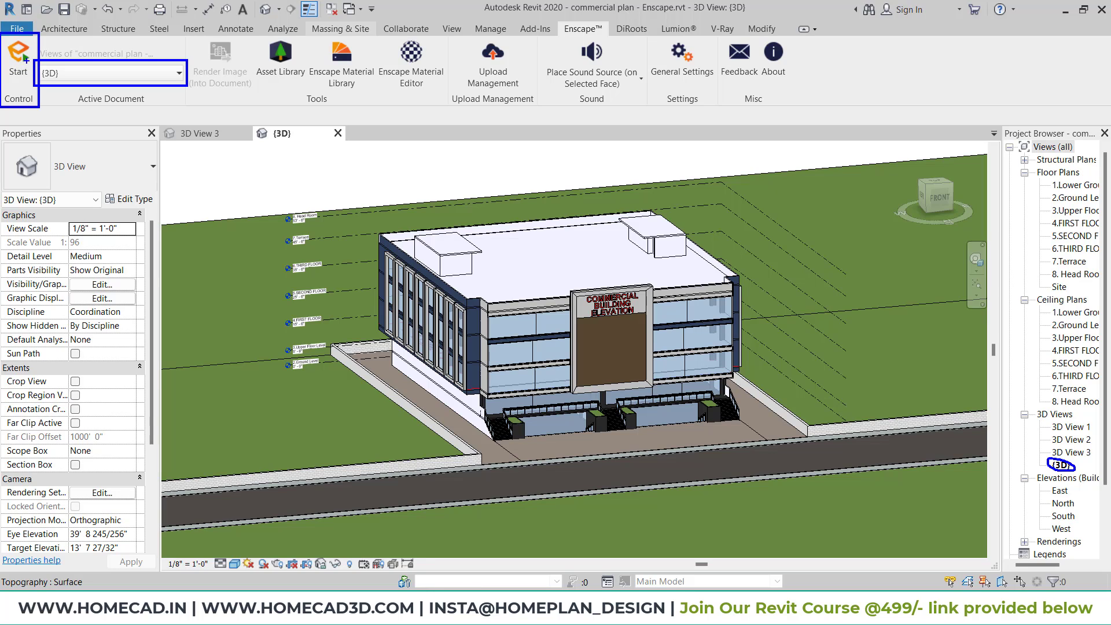
key(Escape)
click(19, 70)
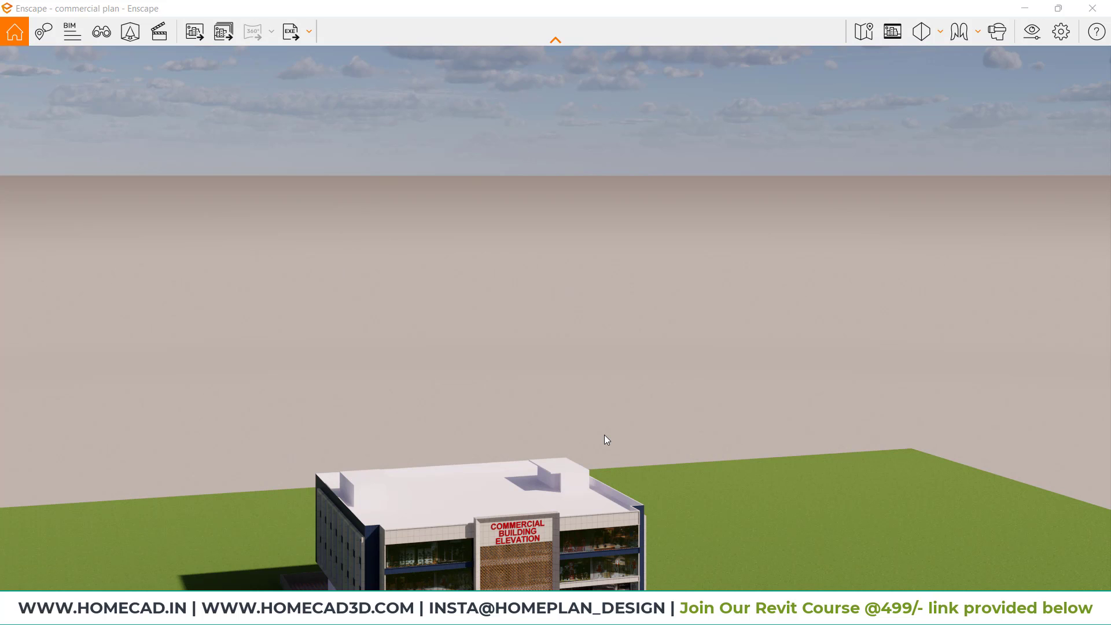
Bring up the Enscape help, examine the basic and advanced navigation controls, and try the sideways movement.
key(h)
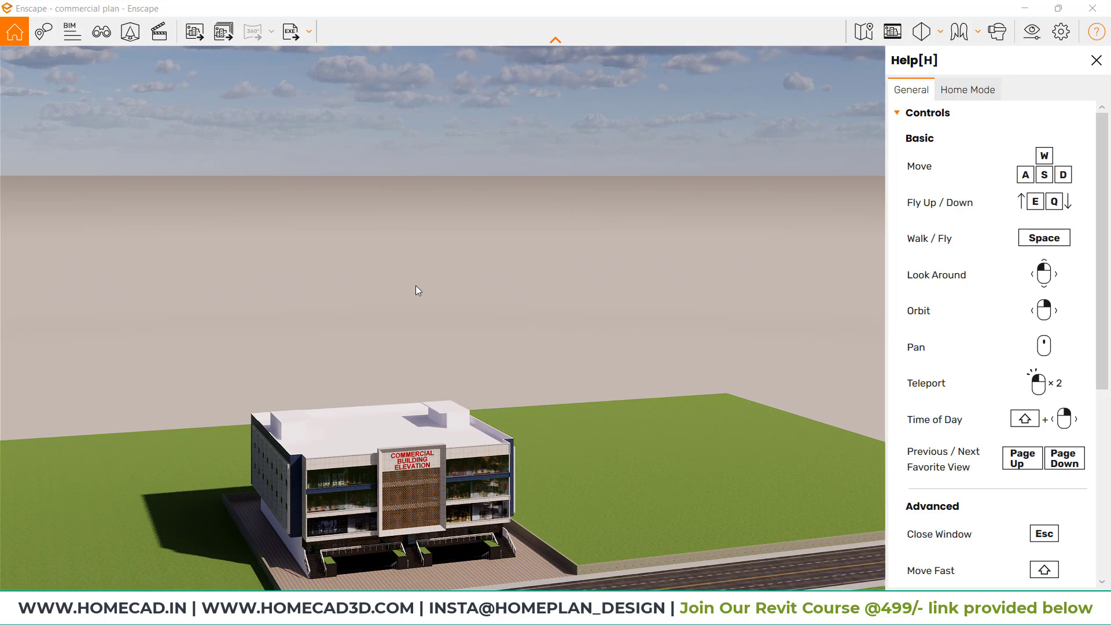
key(a)
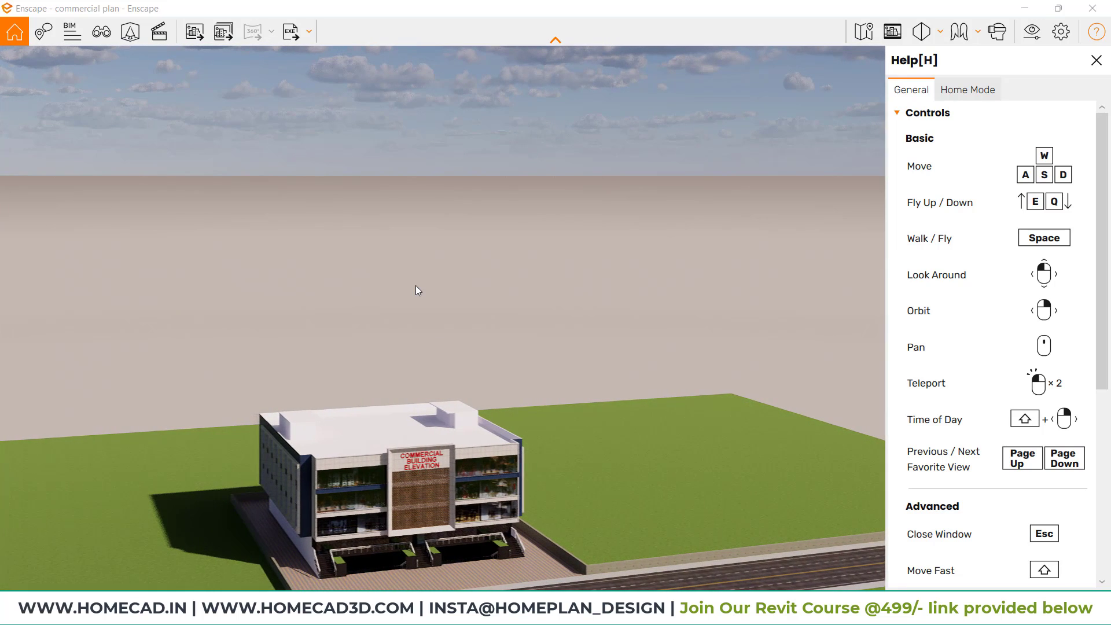
key(d)
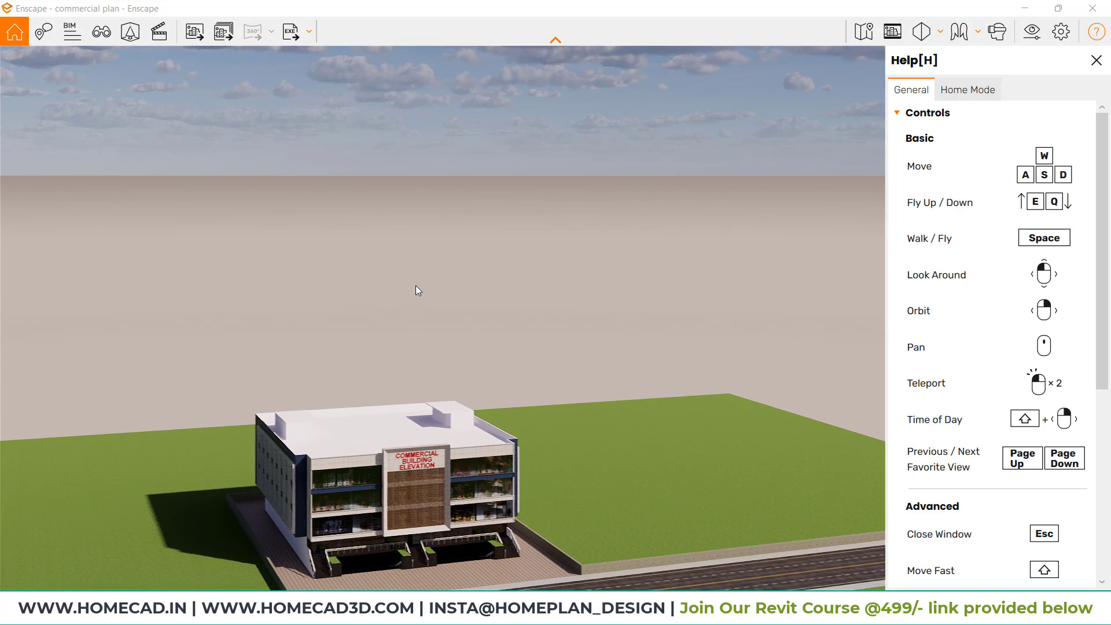
key(a)
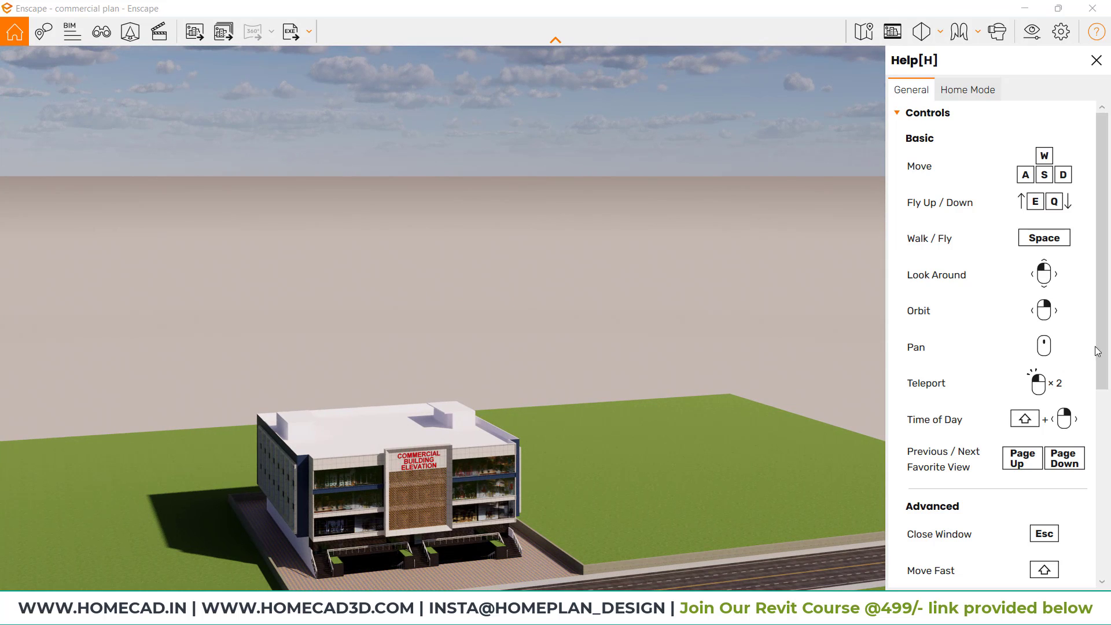
scroll(963, 404, down, 1)
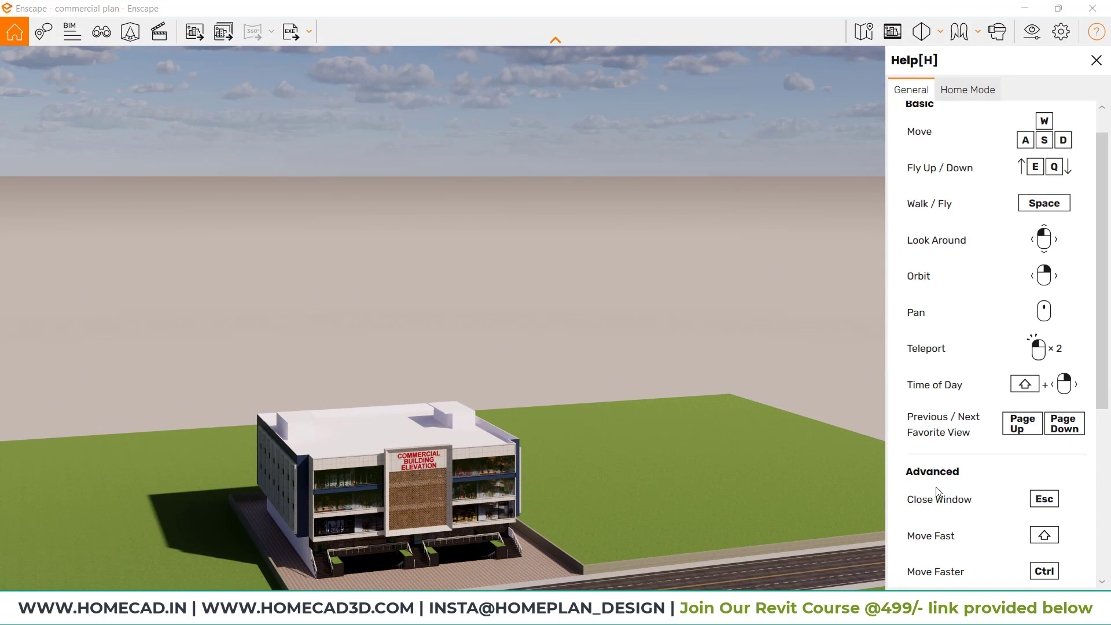
scroll(939, 498, down, 1)
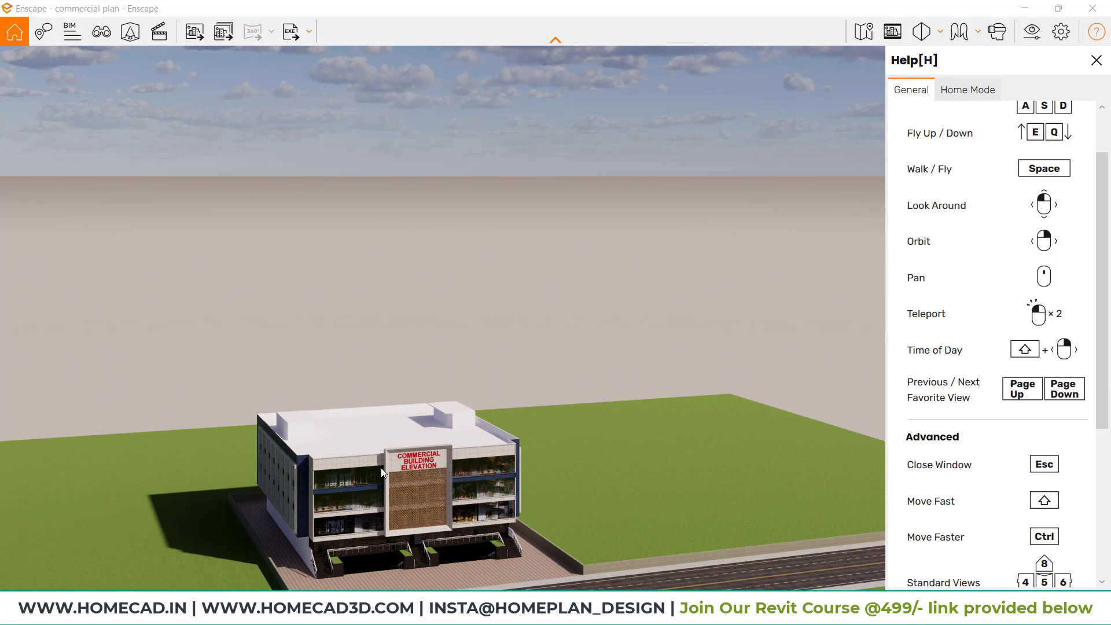
Move the camera toward the commercial building and orbit it down to a low three-quarter view of the front and side facades.
key(w)
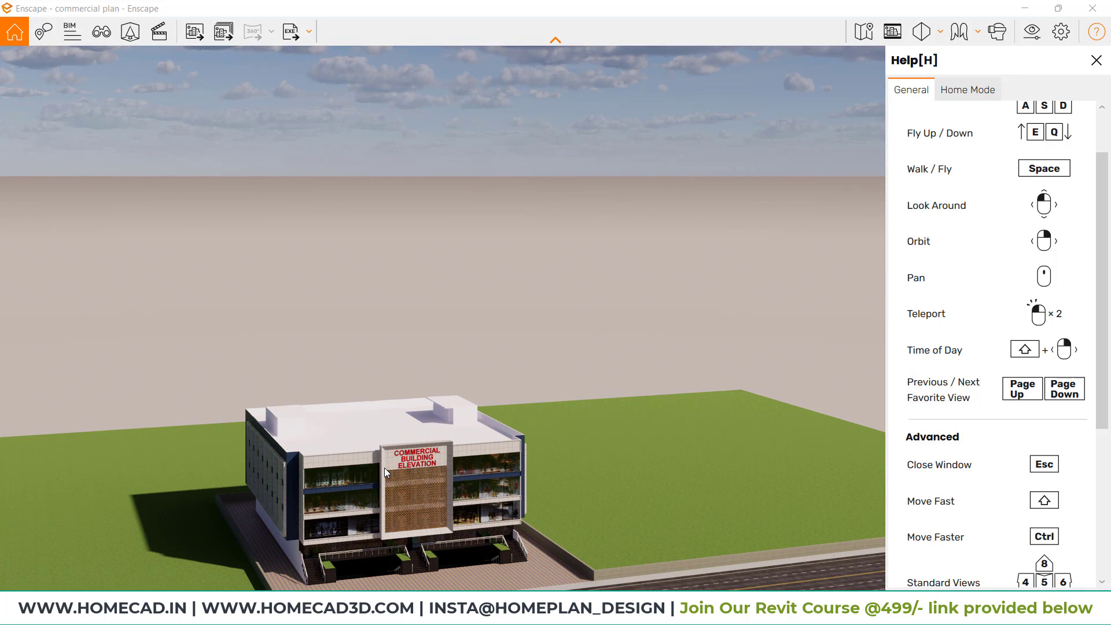
key(w)
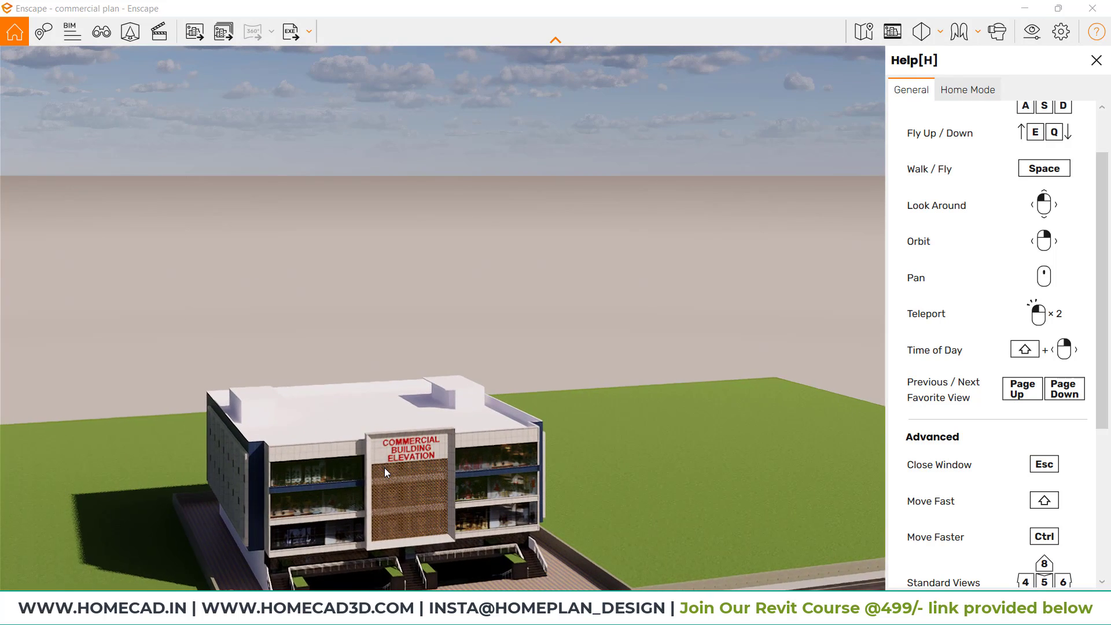
key(s)
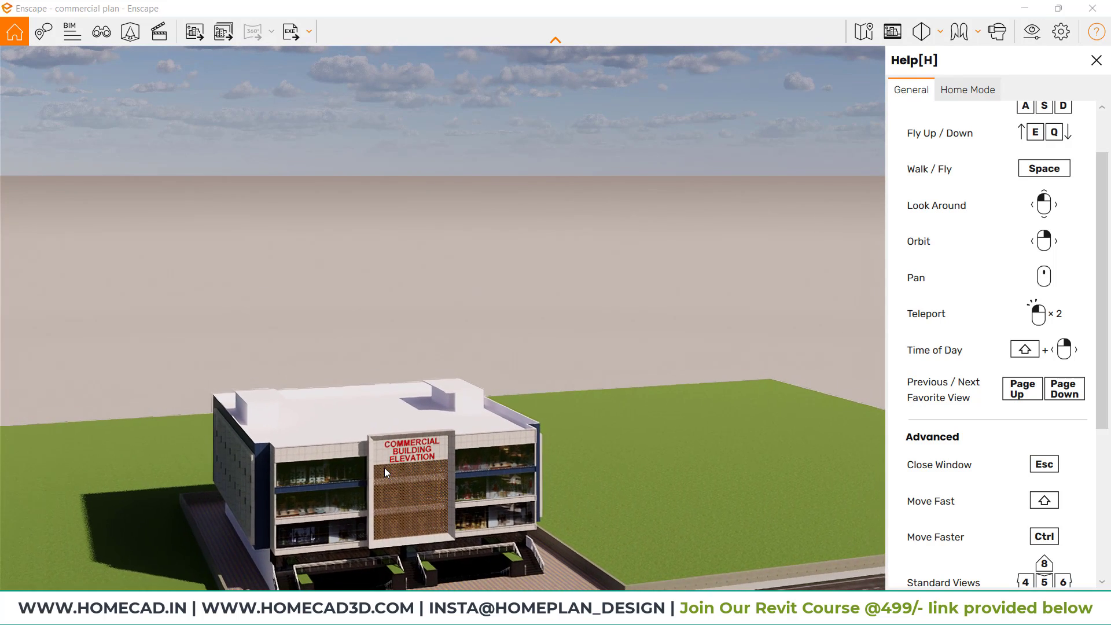
key(a)
key(d)
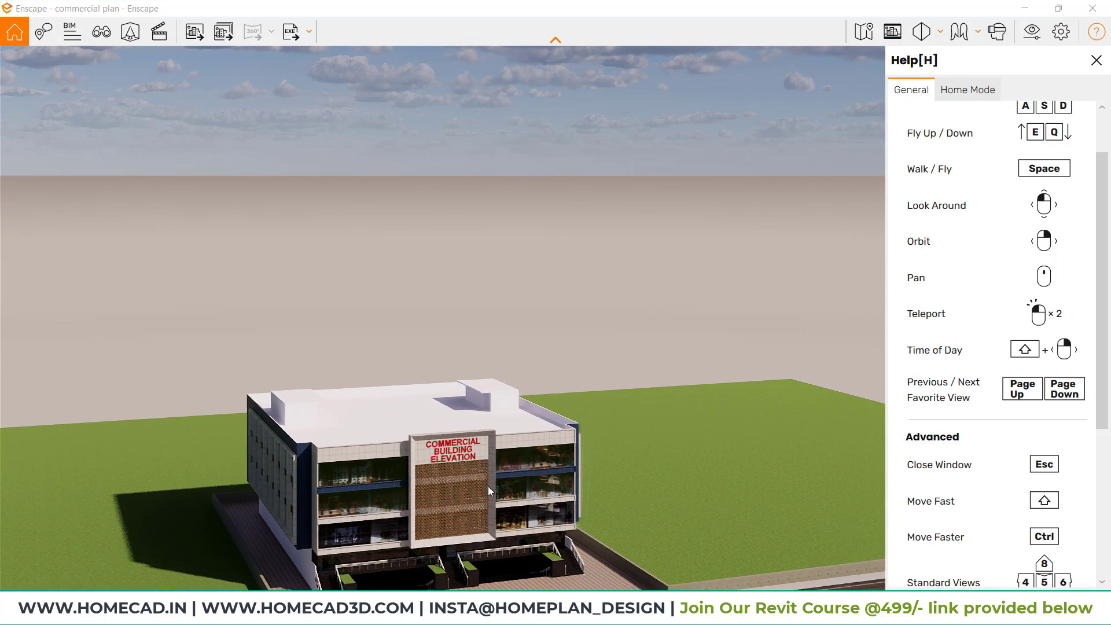
right_drag(488, 486, 488, 436)
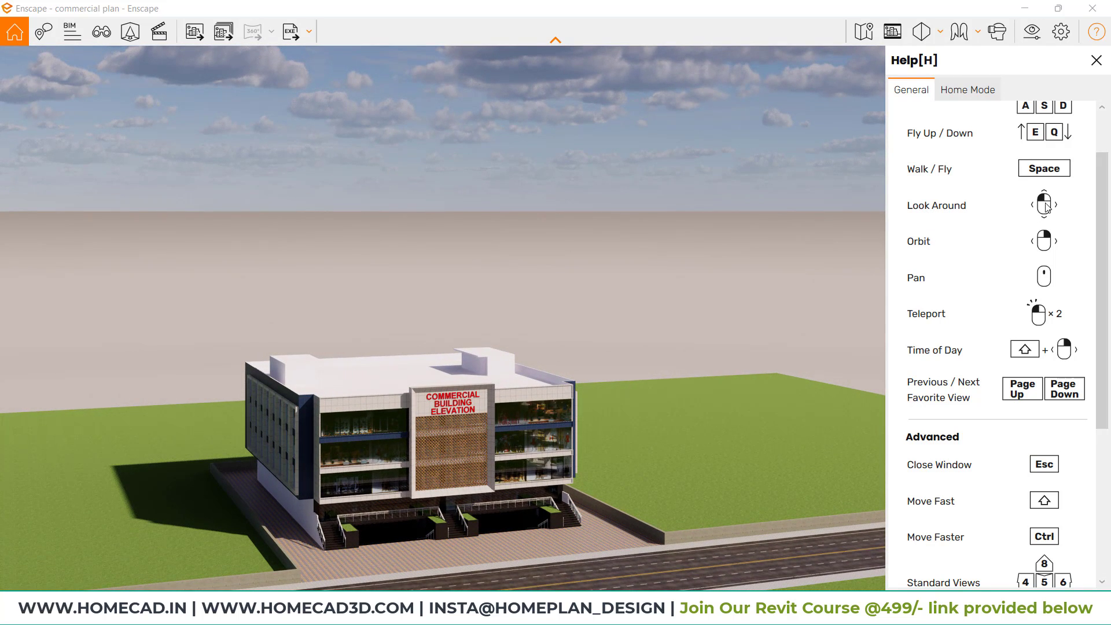
drag(520, 324, 551, 346)
right_drag(488, 368, 661, 287)
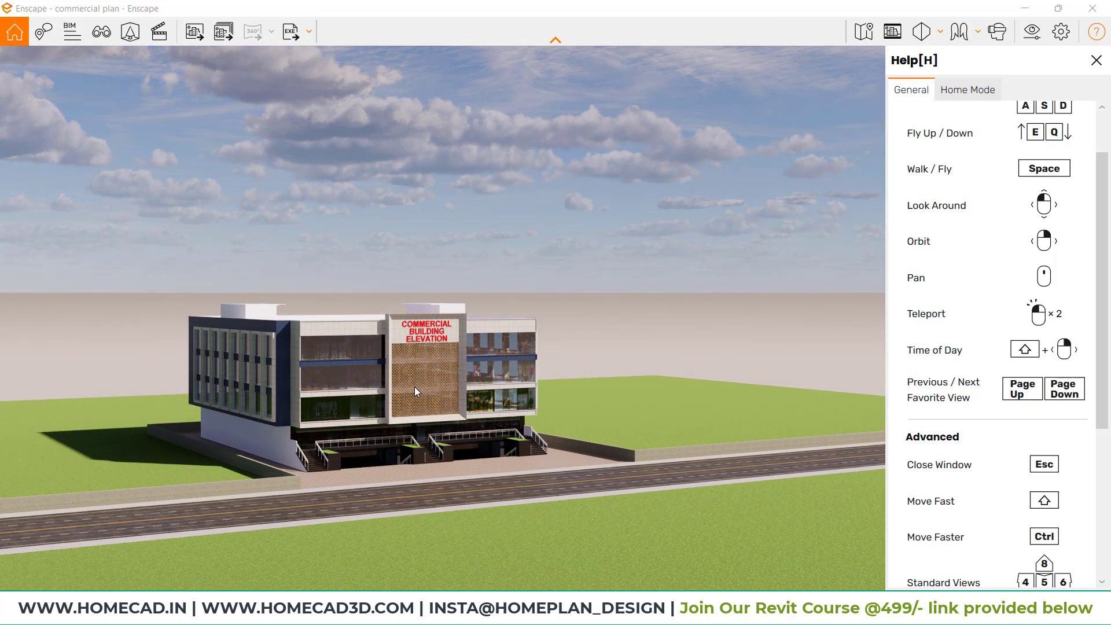
Bring the camera closer to the building and lower it to street level, keeping the front and side facades in view.
scroll(414, 386, up, 3)
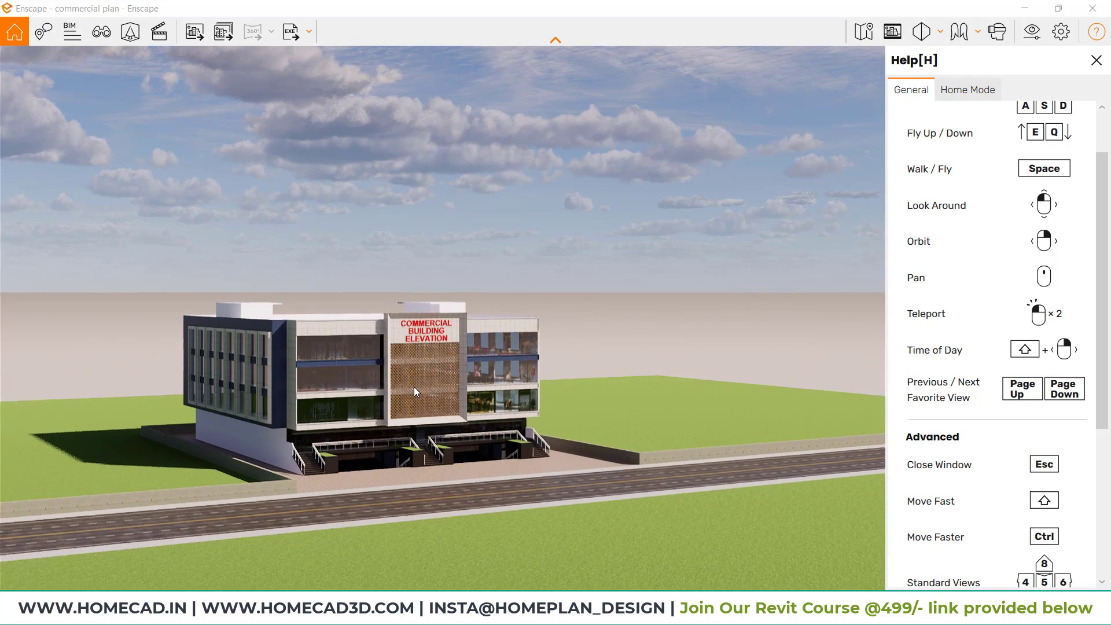
mouse_move(485, 383)
right_down()
mouse_move(450, 383)
mouse_move(509, 383)
mouse_move(465, 384)
mouse_move(483, 389)
right_up()
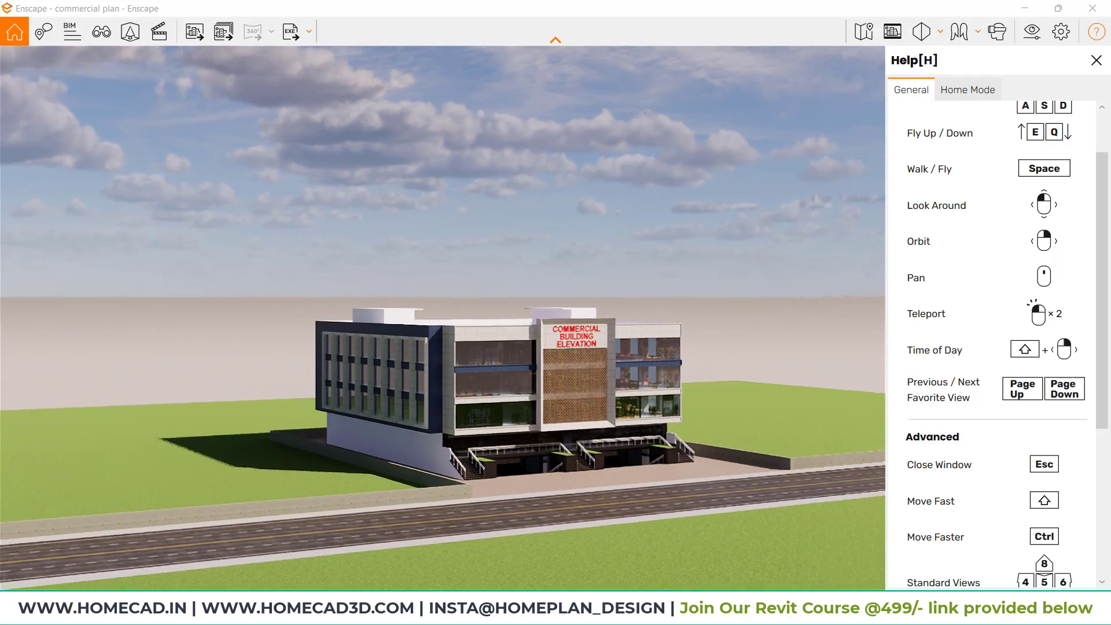
drag(483, 388, 464, 383)
scroll(464, 383, up, 3)
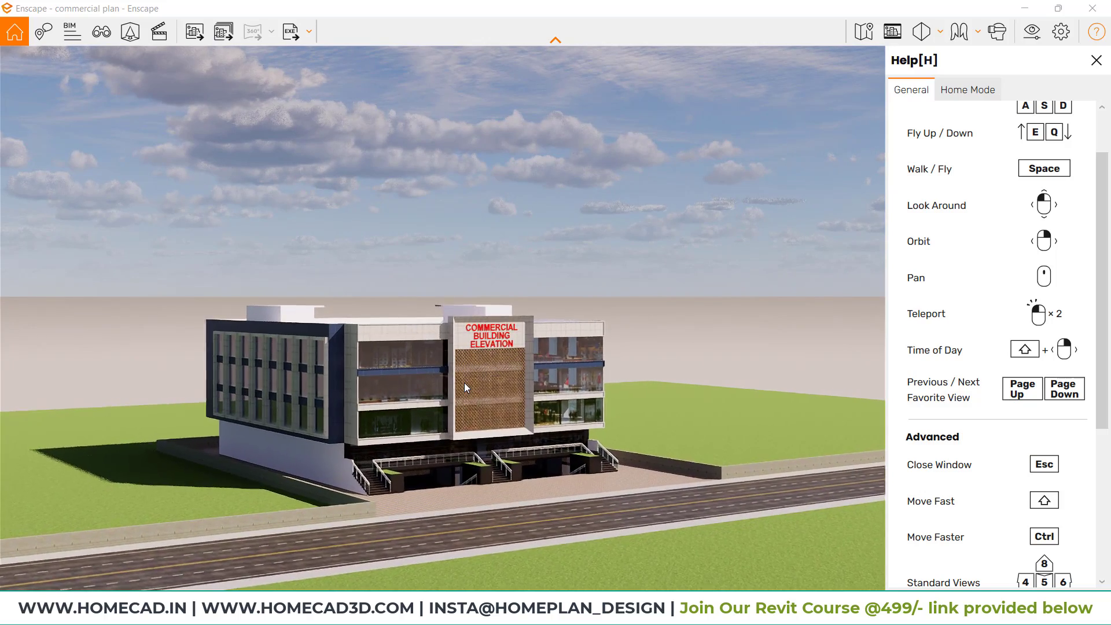
scroll(464, 383, up, 2)
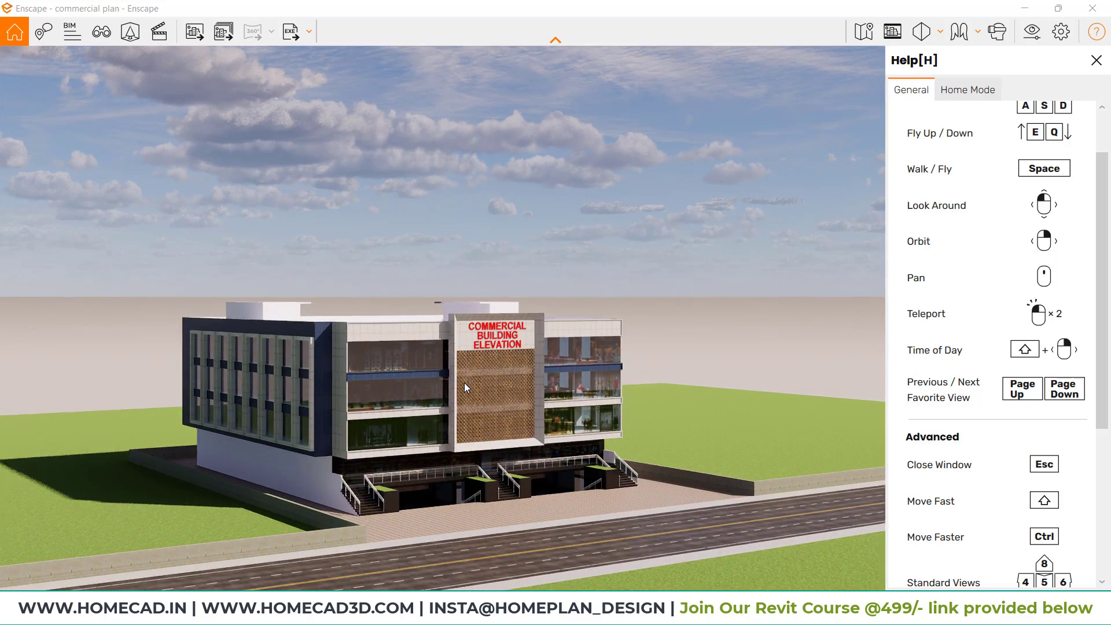
scroll(464, 383, up, 3)
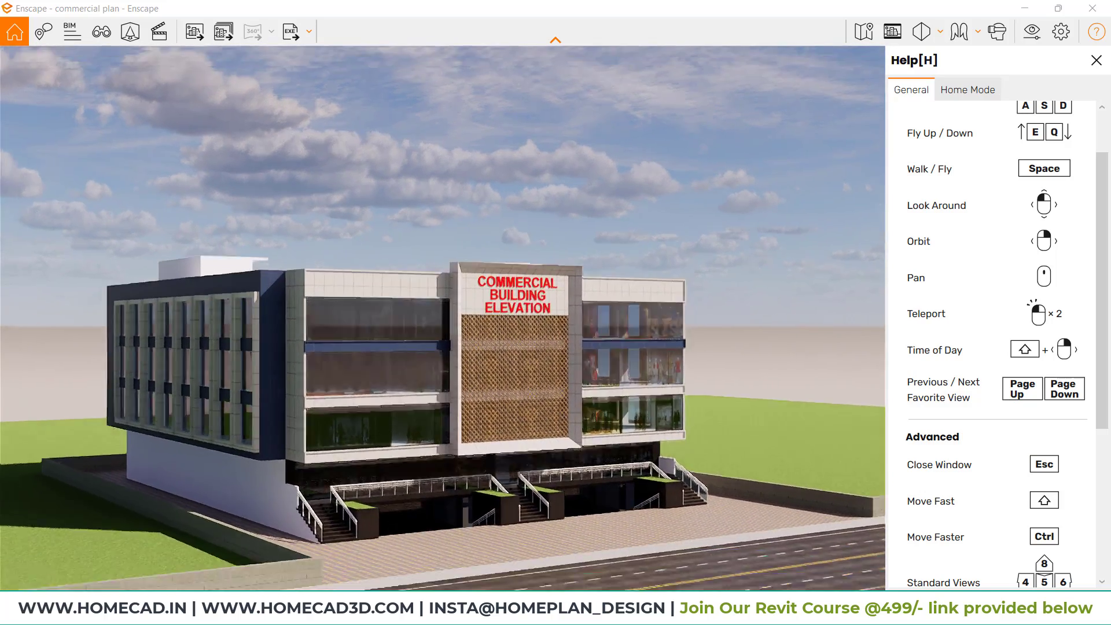
right_drag(552, 505, 561, 438)
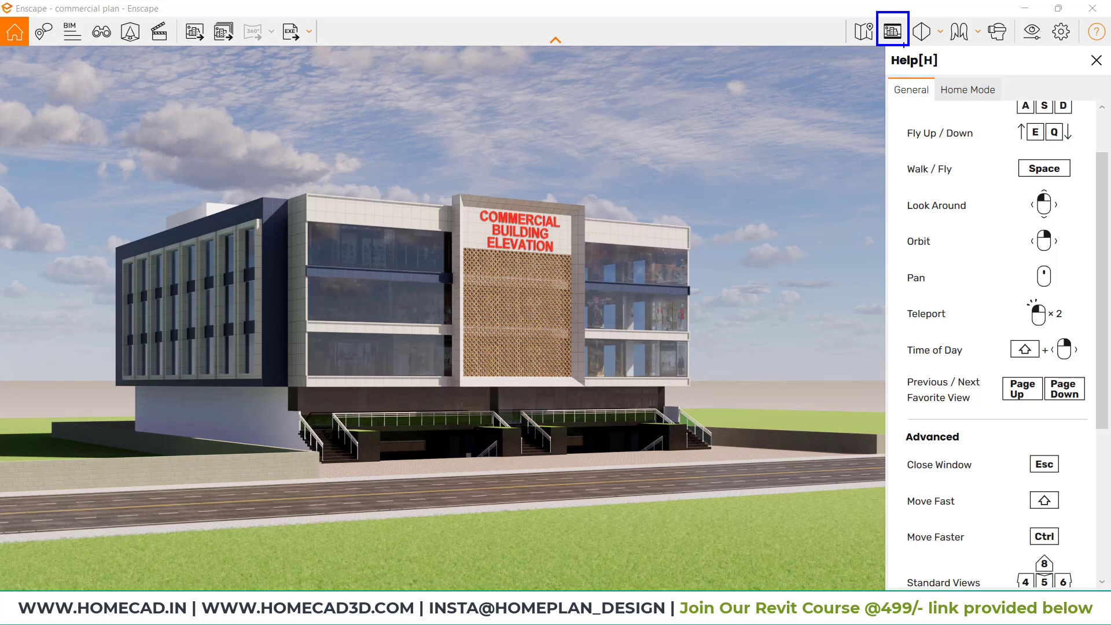
Turn on the safe frame and adjust the camera so the building's front and side facades fill it.
click(893, 38)
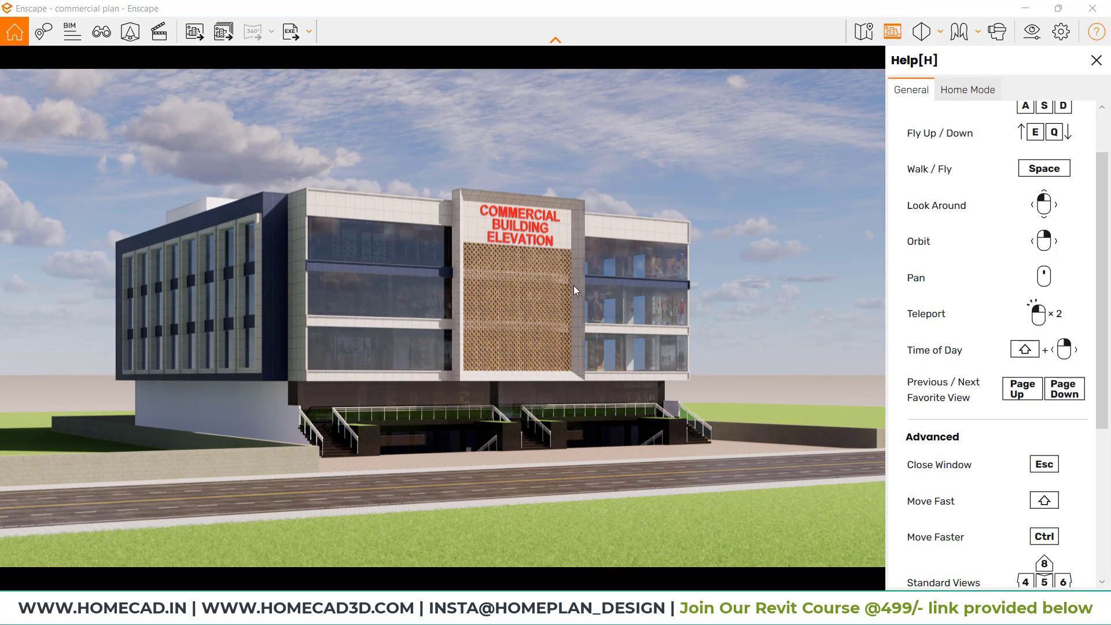
scroll(472, 332, up, 5)
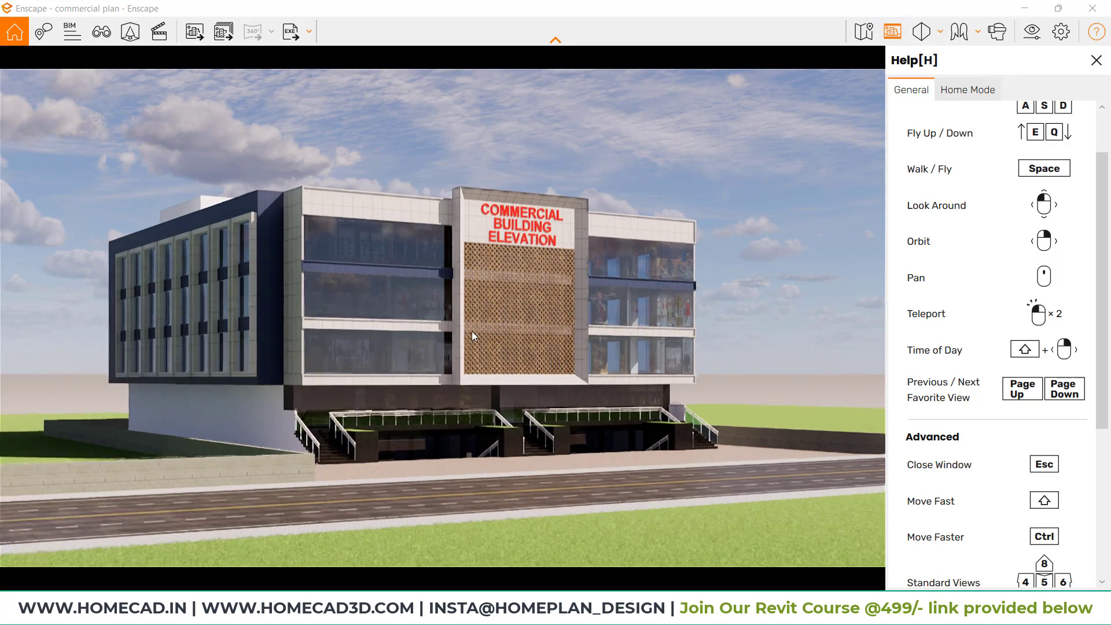
right_drag(474, 334, 500, 356)
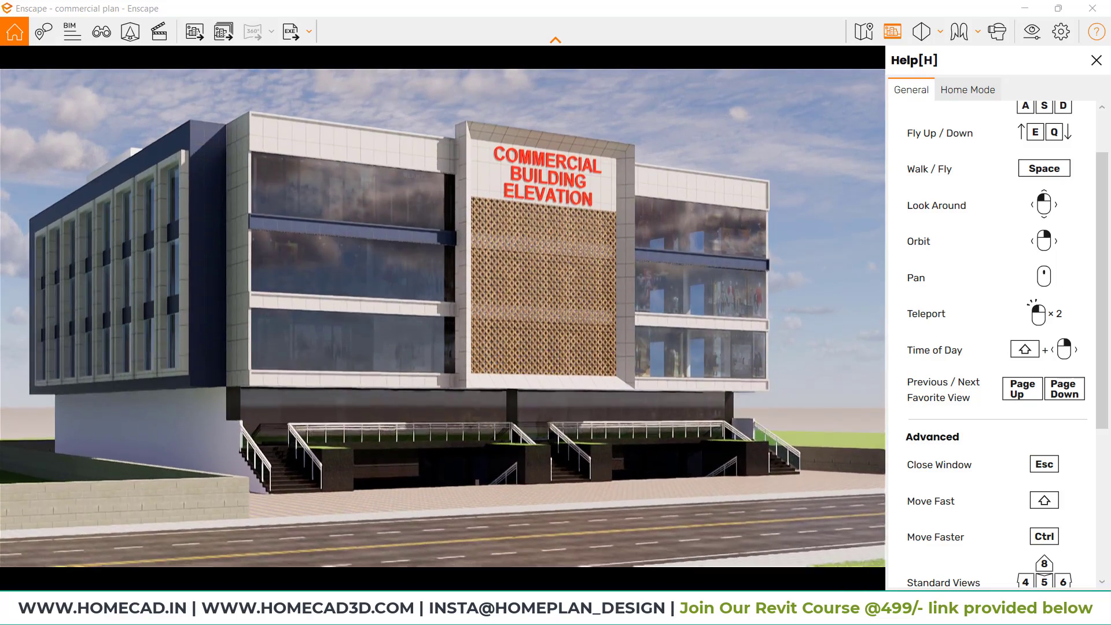
scroll(501, 356, up, 2)
mouse_move(502, 356)
middle_down()
mouse_move(529, 357)
mouse_move(502, 354)
mouse_move(517, 352)
middle_up()
scroll(502, 354, down, 1)
mouse_move(501, 349)
right_down()
mouse_move(501, 333)
mouse_move(502, 348)
right_up()
mouse_move(501, 340)
middle_down()
mouse_move(515, 408)
mouse_move(500, 360)
middle_up()
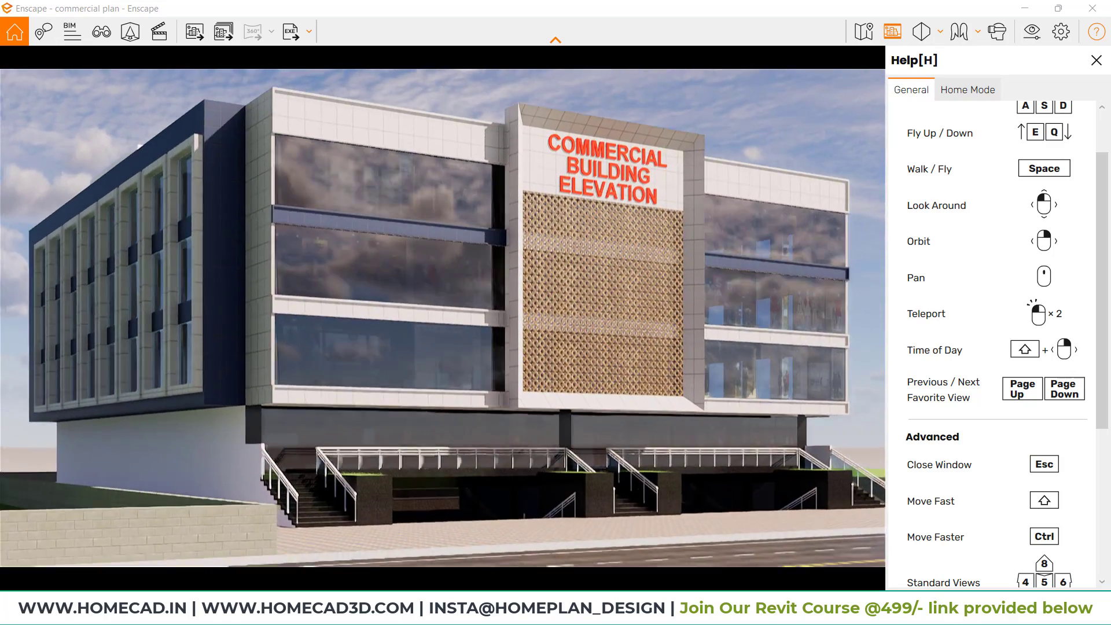
Set the rendering camera's projection to Two-Point.
click(940, 33)
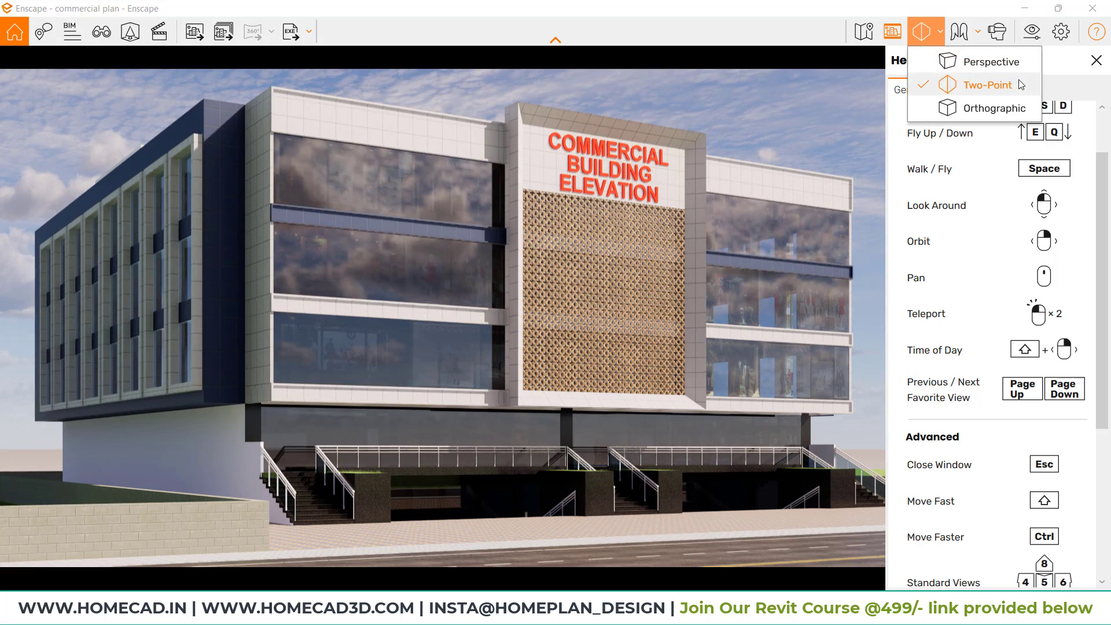
click(983, 85)
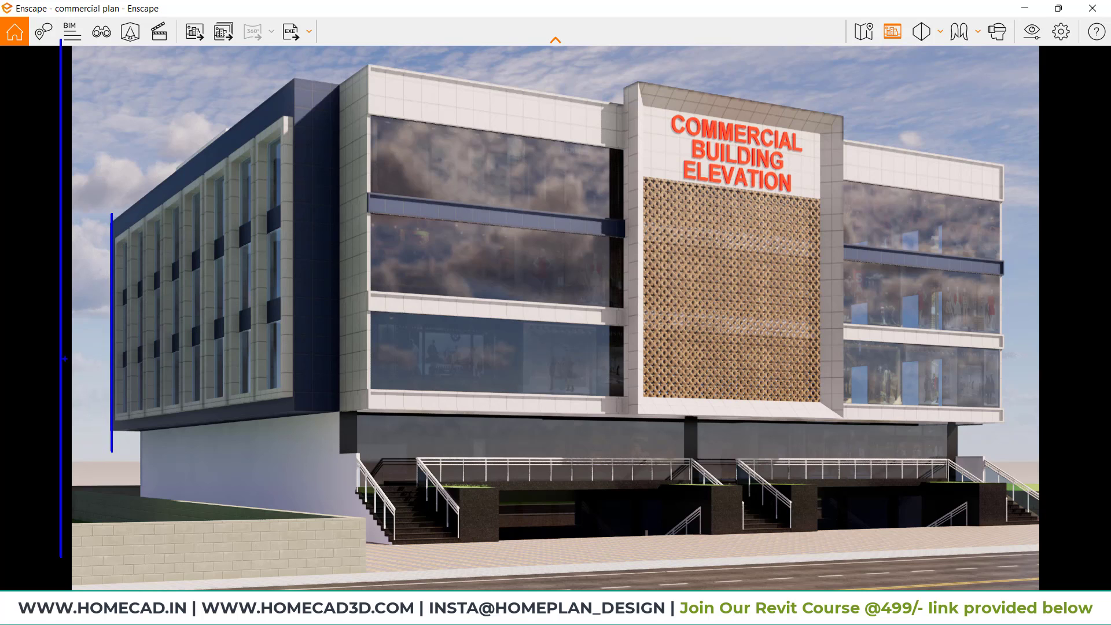
Switch the camera's projection to Perspective and tilt the view around the building's front and side facades.
key(Escape)
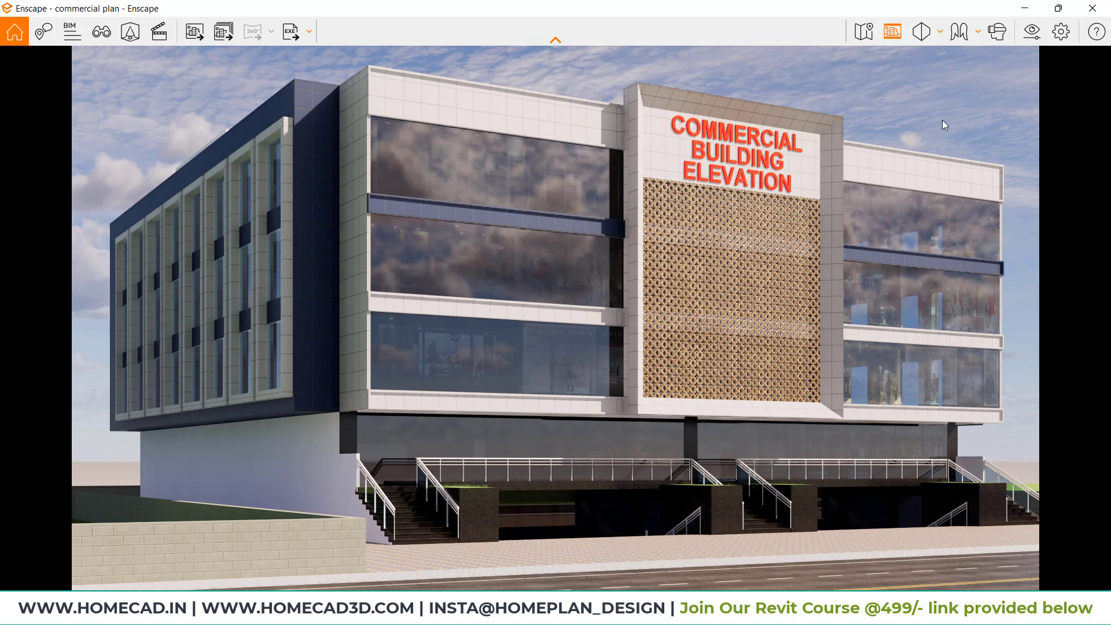
click(940, 31)
click(983, 57)
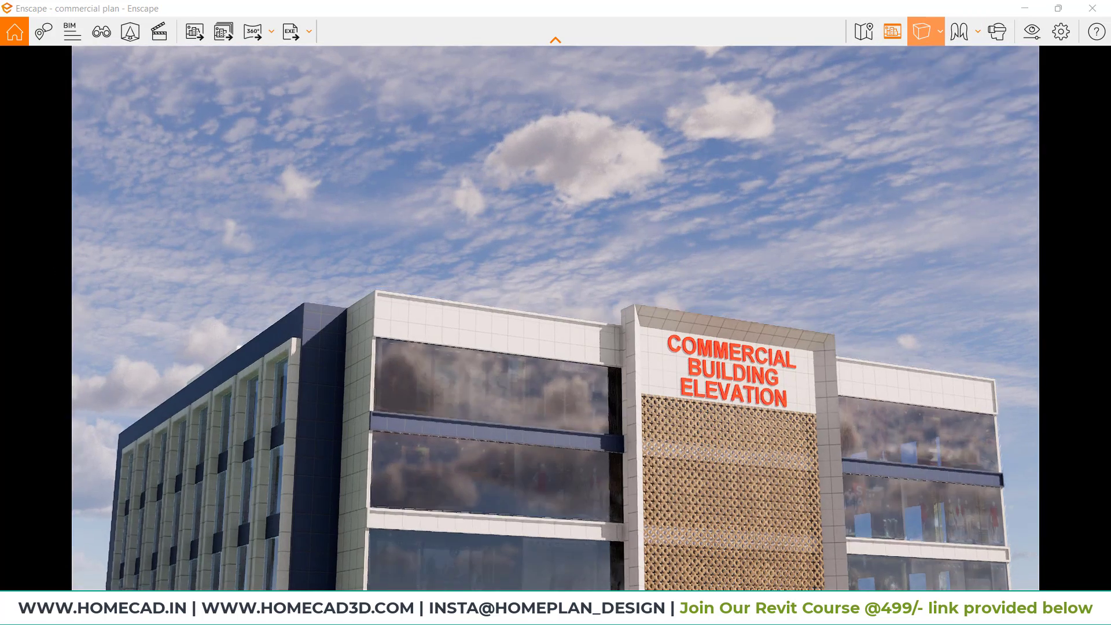
right_drag(556, 300, 548, 400)
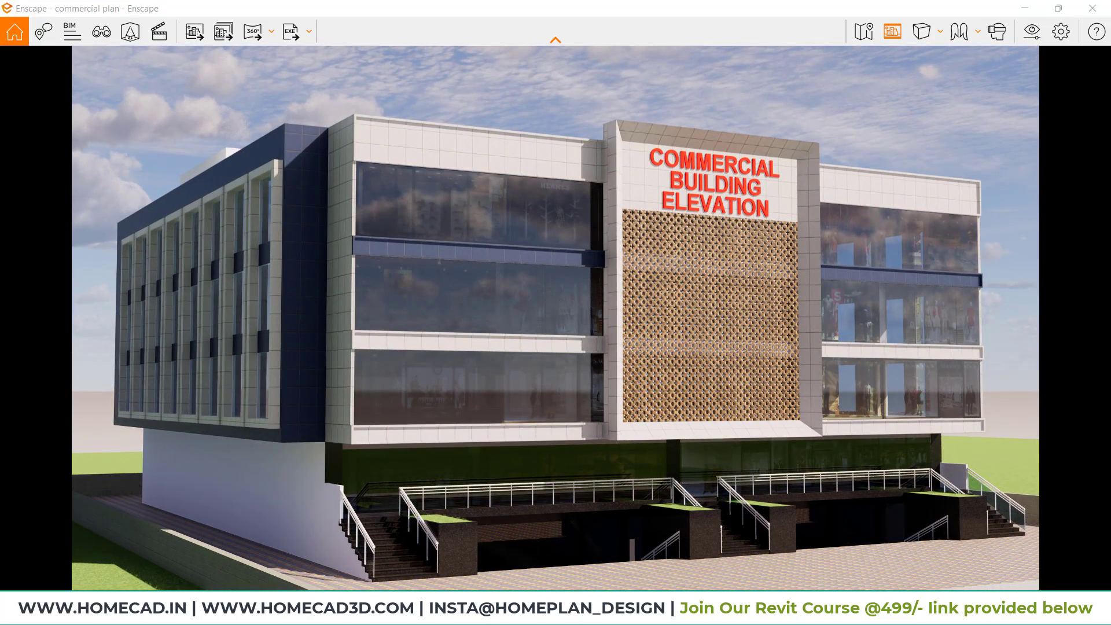
right_drag(666, 243, 659, 191)
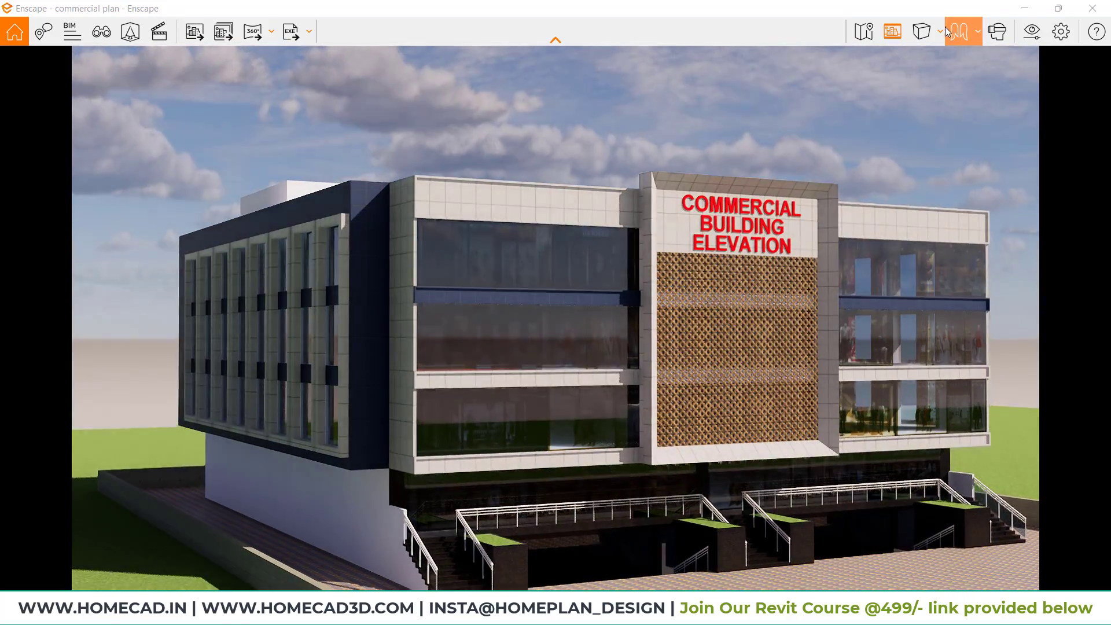
Set the projection back to Two-Point and reframe the front and side facades at street level with the road in the foreground.
click(940, 31)
click(984, 84)
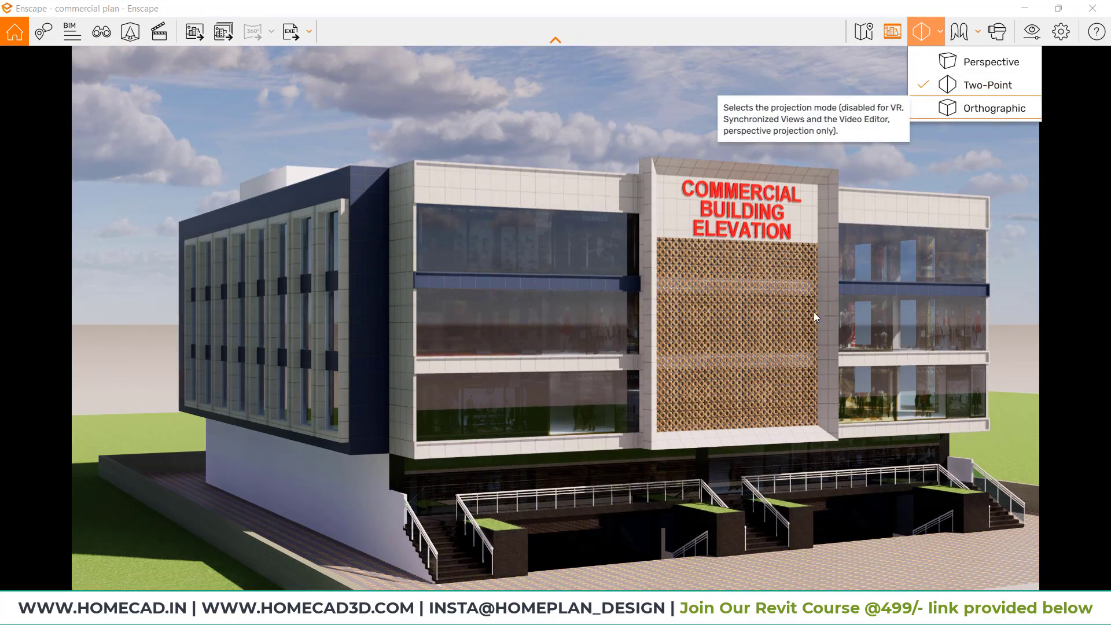
click(776, 365)
right_drag(776, 365, 776, 301)
drag(775, 360, 752, 370)
middle_drag(752, 370, 752, 346)
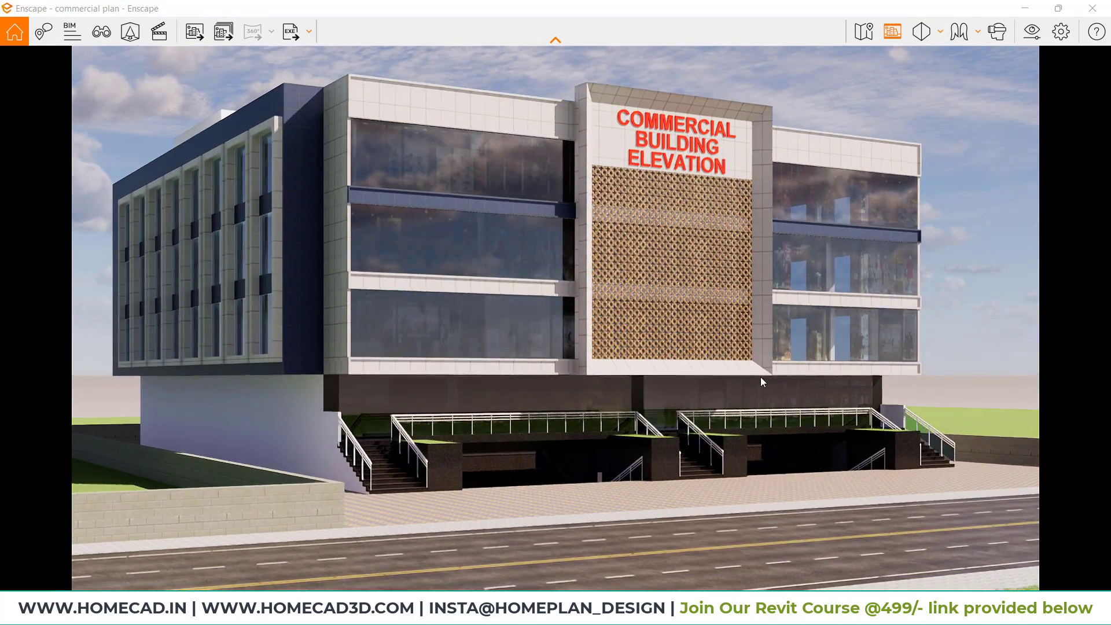
mouse_move(714, 359)
mouse_down()
mouse_move(723, 366)
mouse_move(705, 345)
mouse_up()
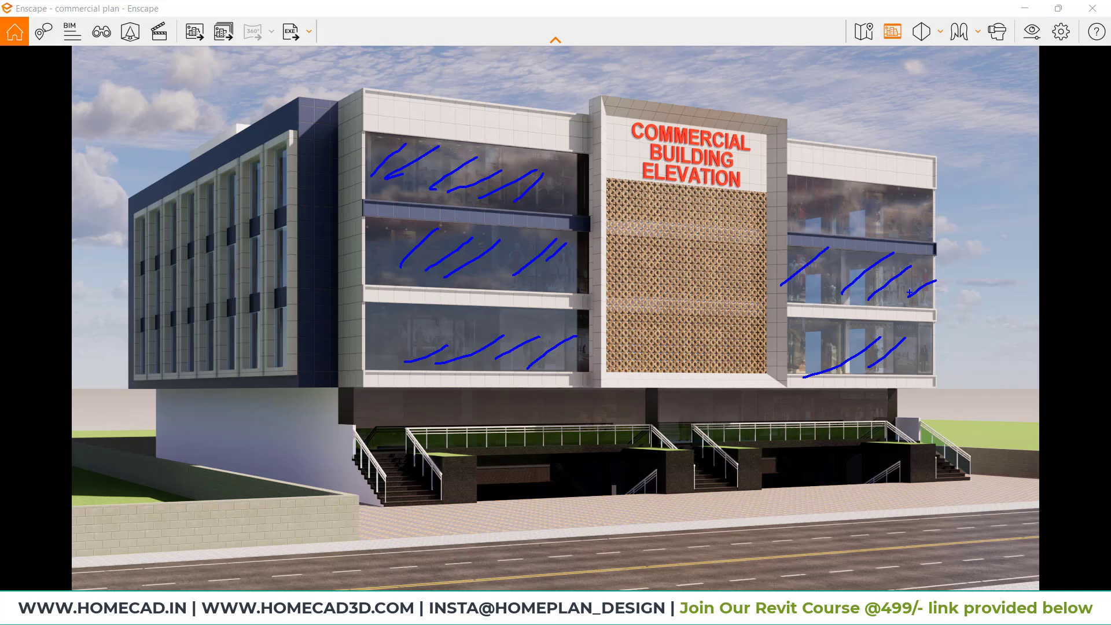
key(Escape)
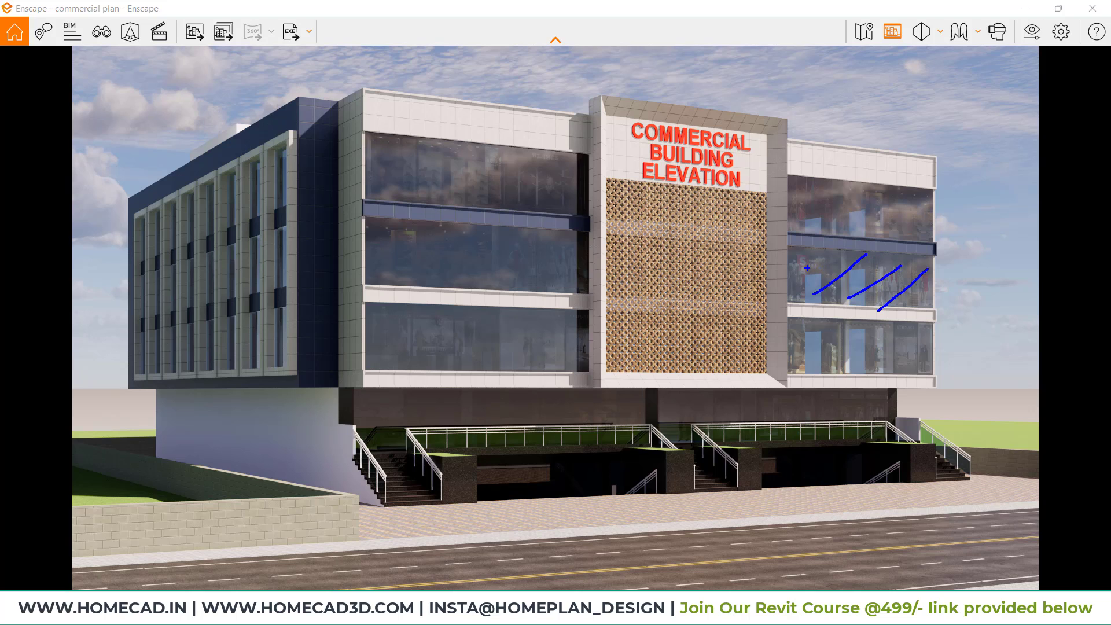
key(Escape)
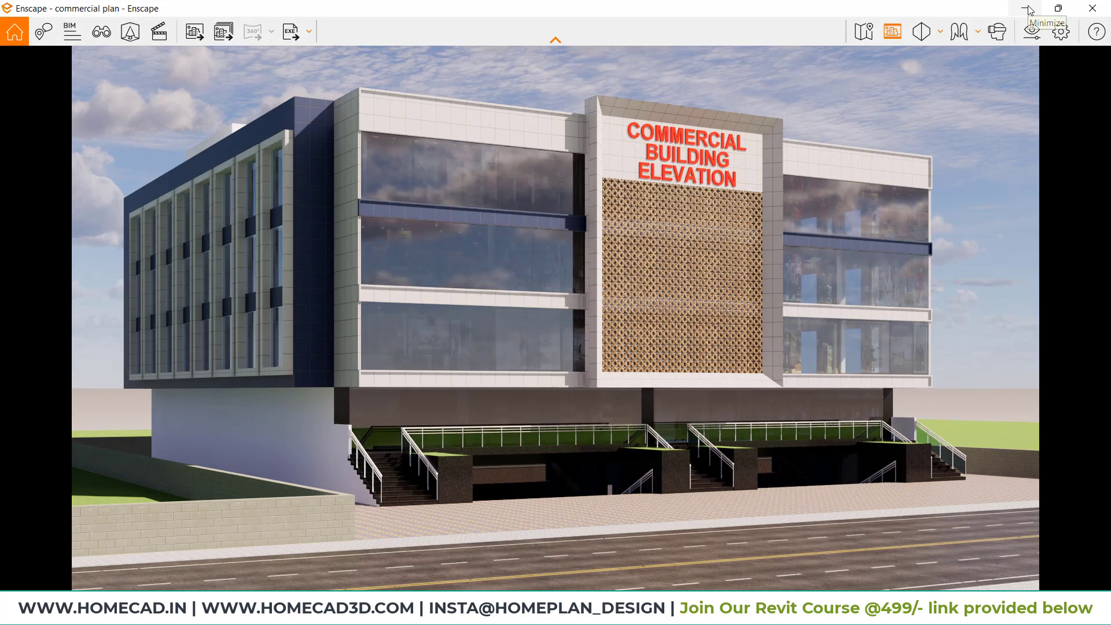
Switch to Revit and examine the SHOP 02 decal on the top-floor front glazing within the whole building.
click(1027, 9)
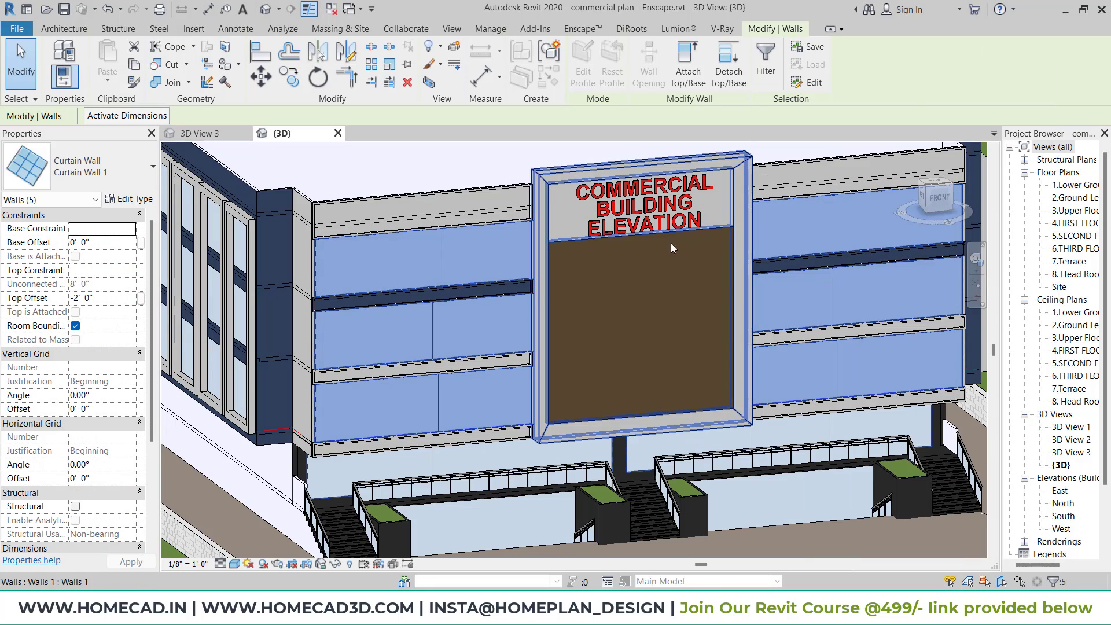
shift+middle_drag(661, 292, 684, 301)
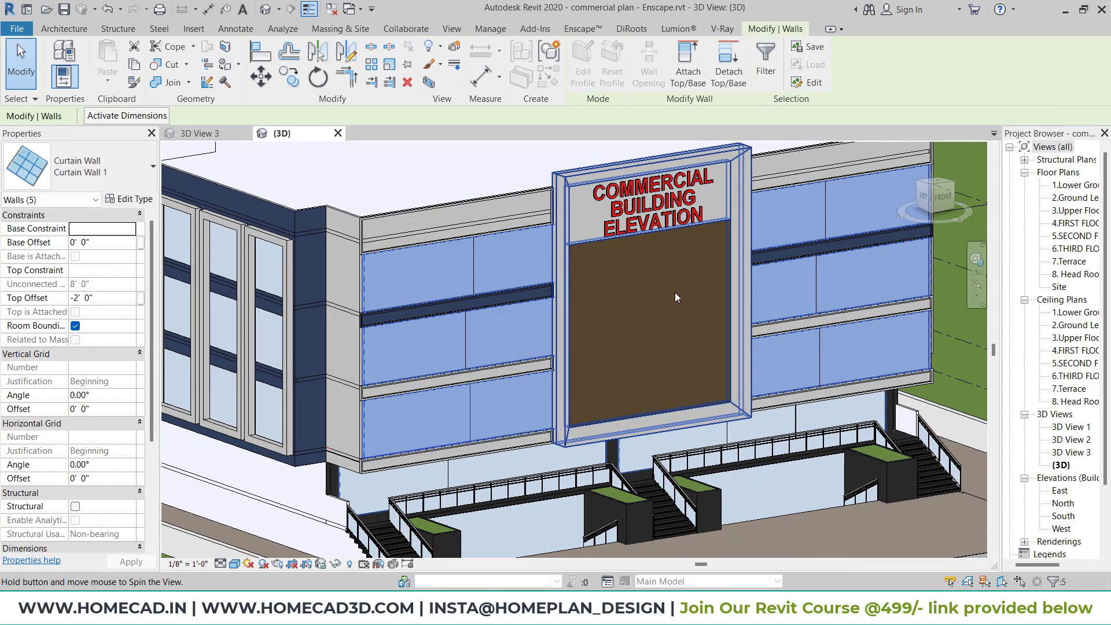
click(475, 264)
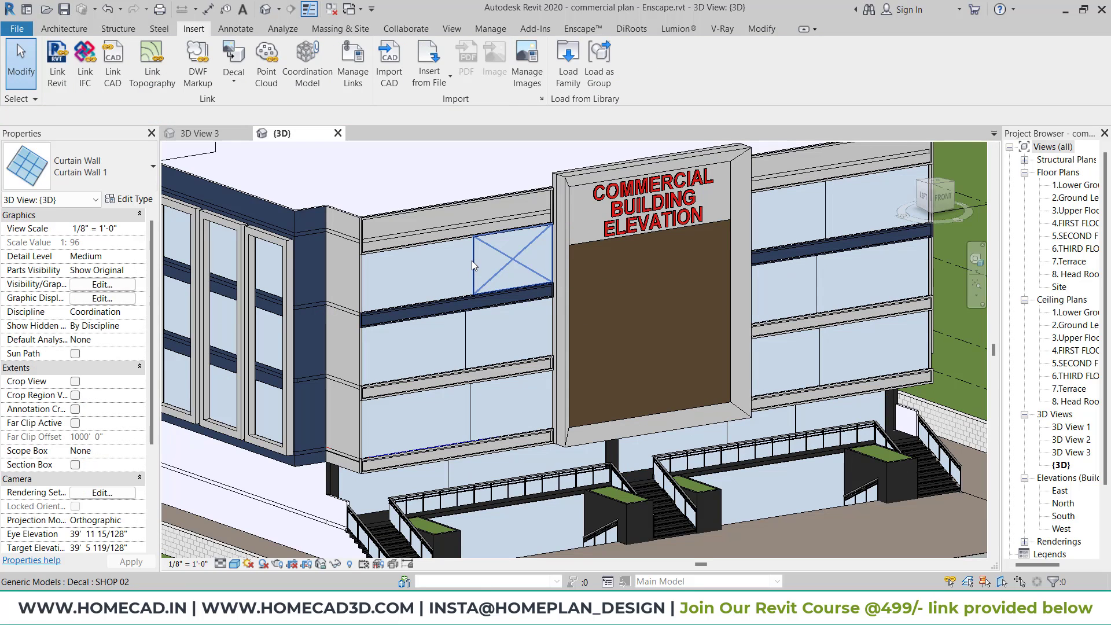
click(471, 261)
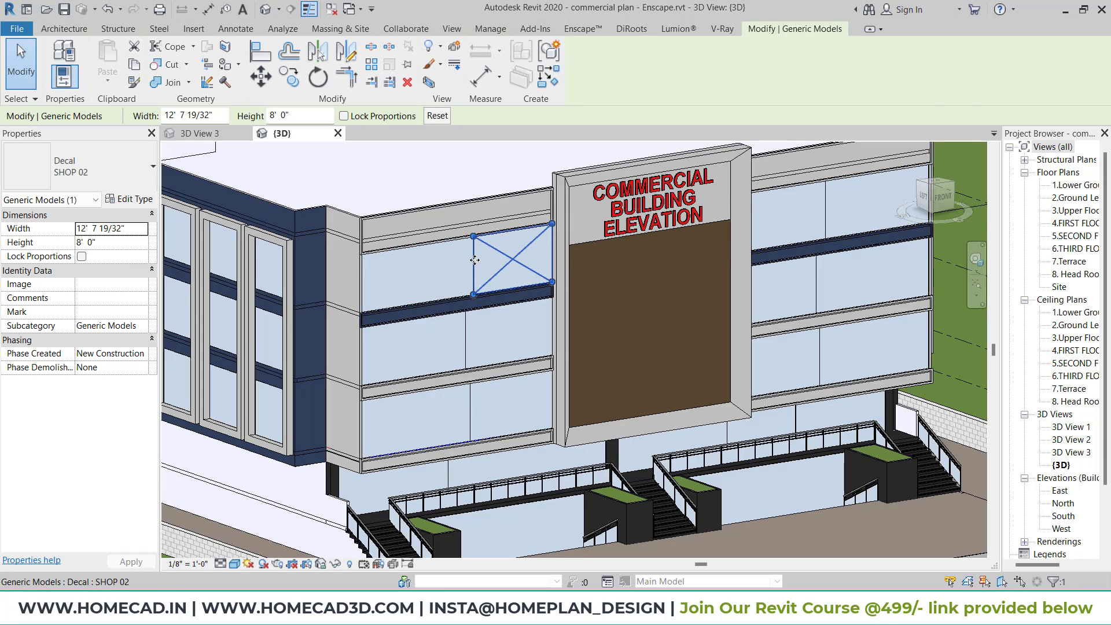
scroll(667, 330, down, 1)
shift+middle_drag(667, 330, 769, 336)
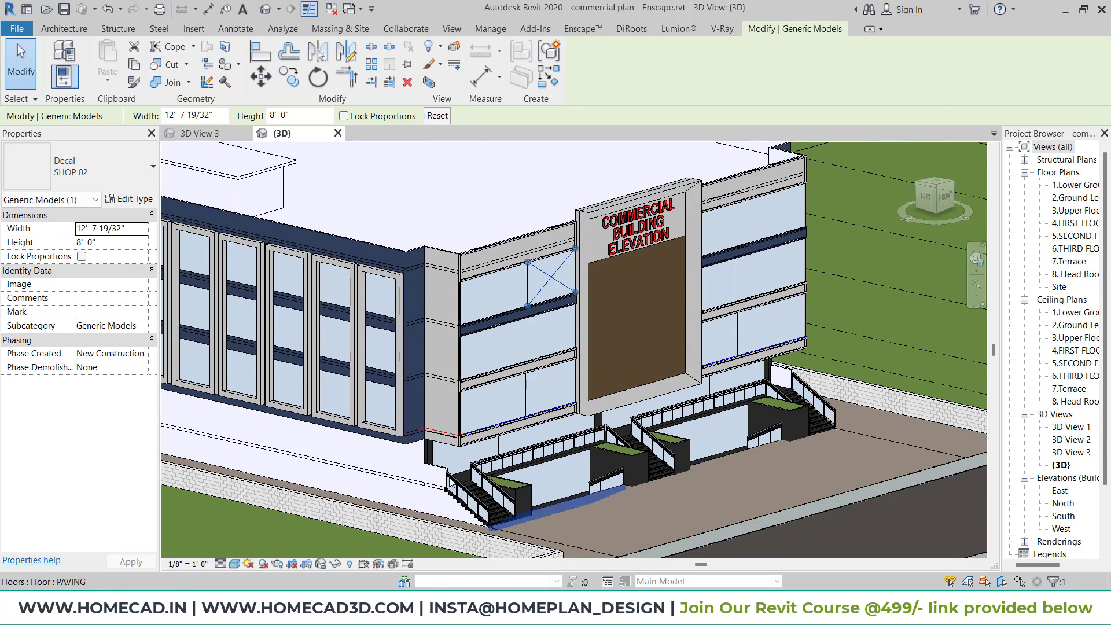
shift+middle_drag(745, 402, 769, 377)
scroll(768, 373, down, 3)
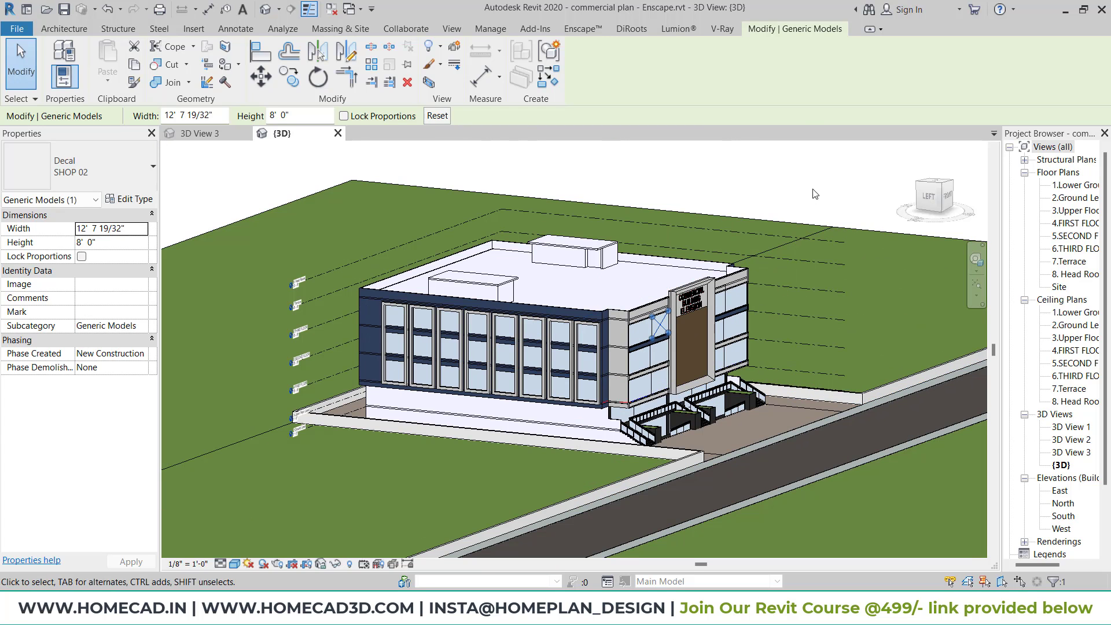
drag(839, 166, 750, 424)
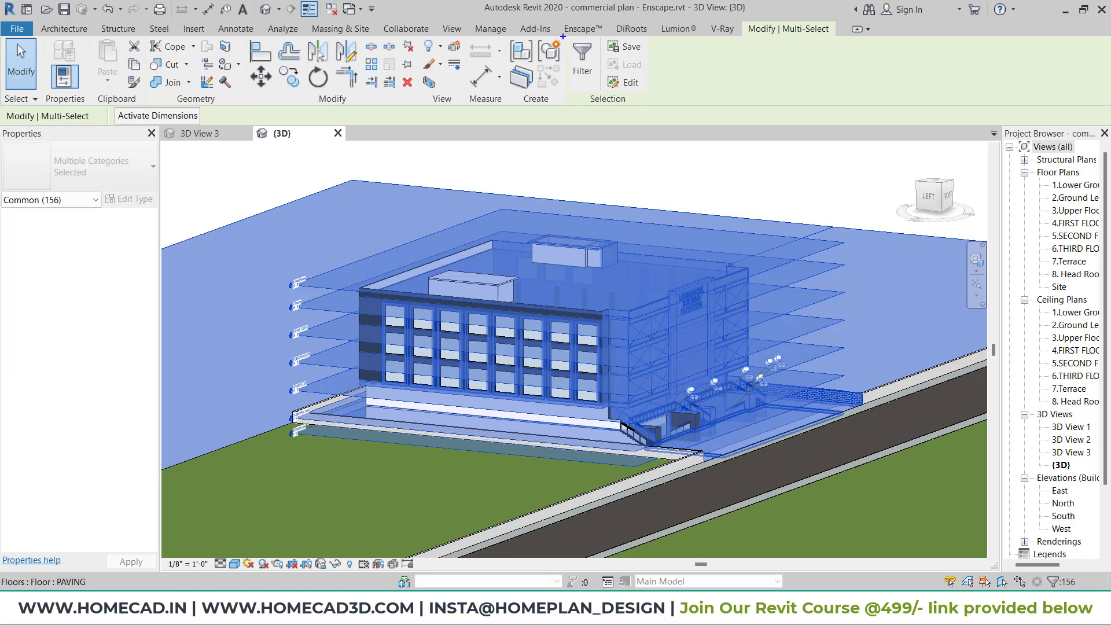
click(596, 84)
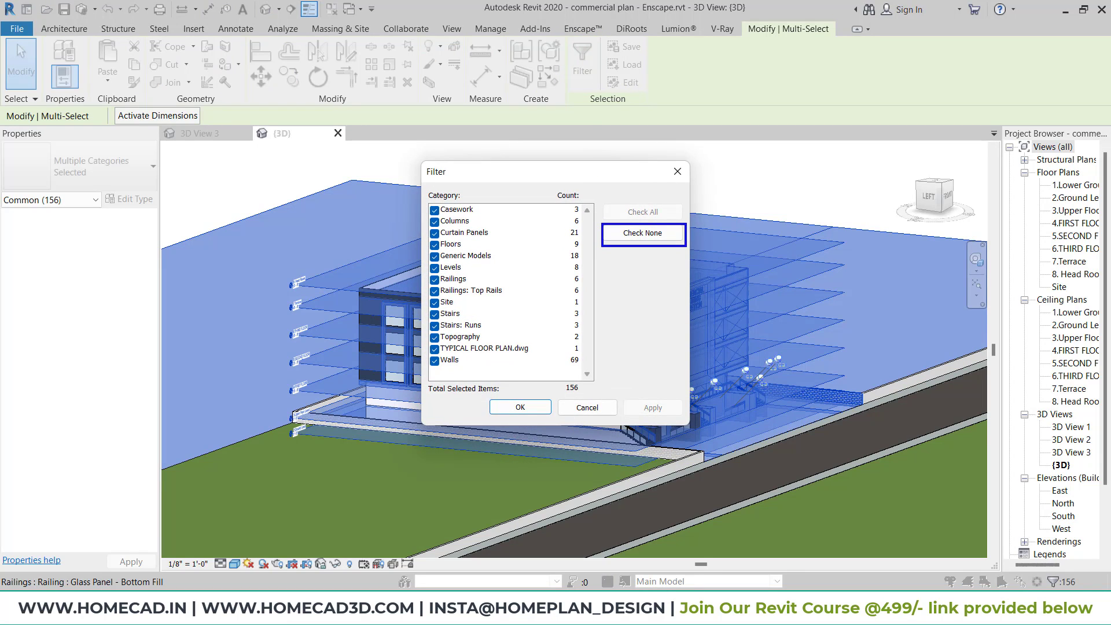
click(647, 234)
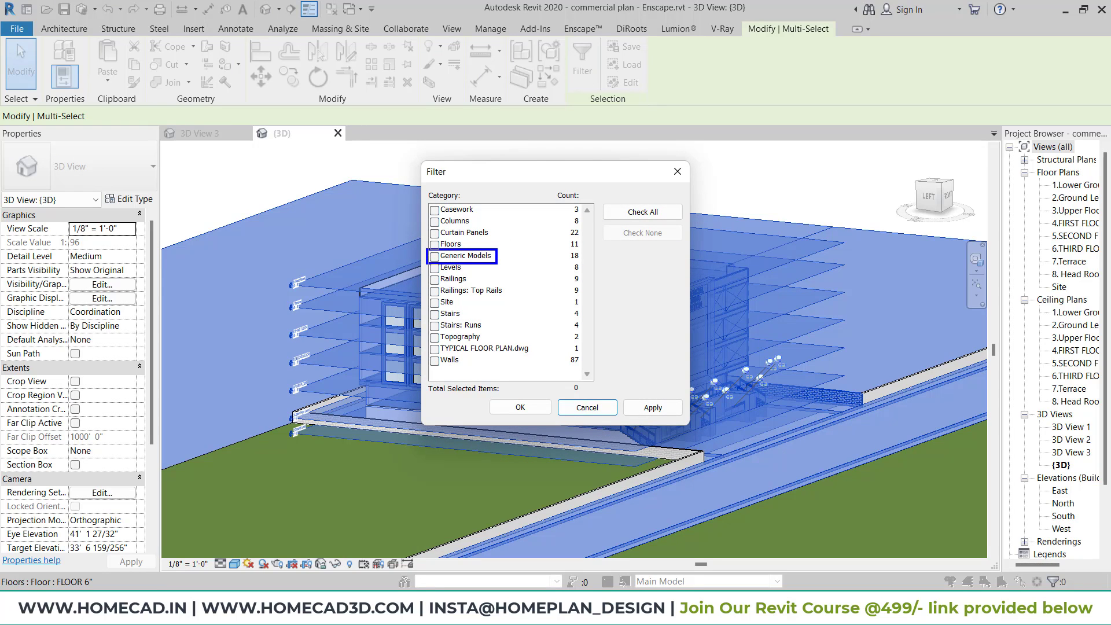
click(436, 256)
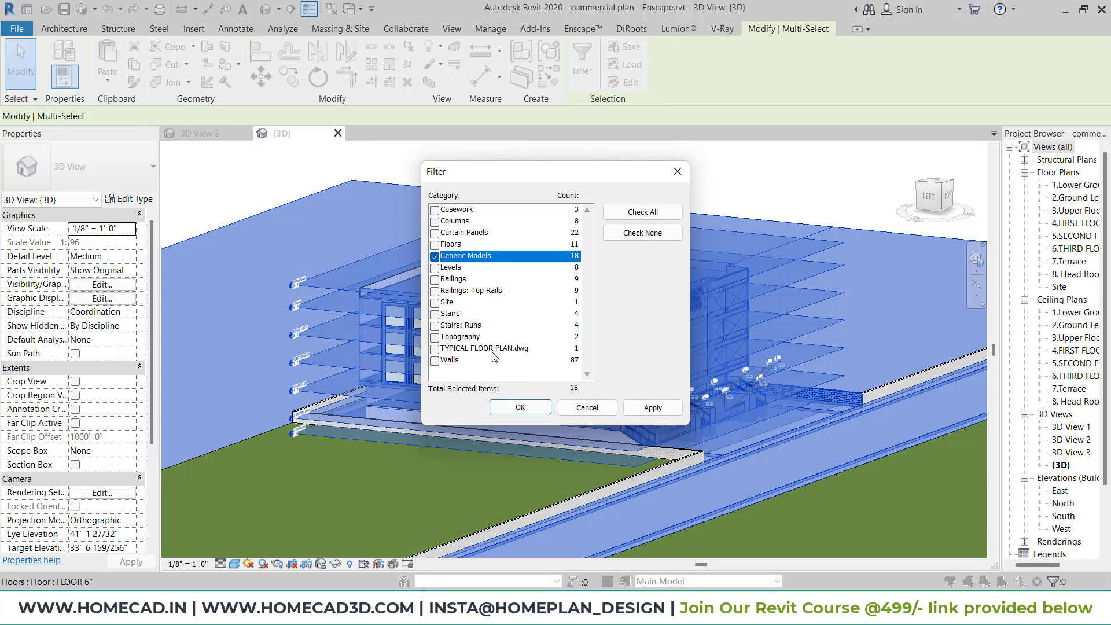
click(521, 407)
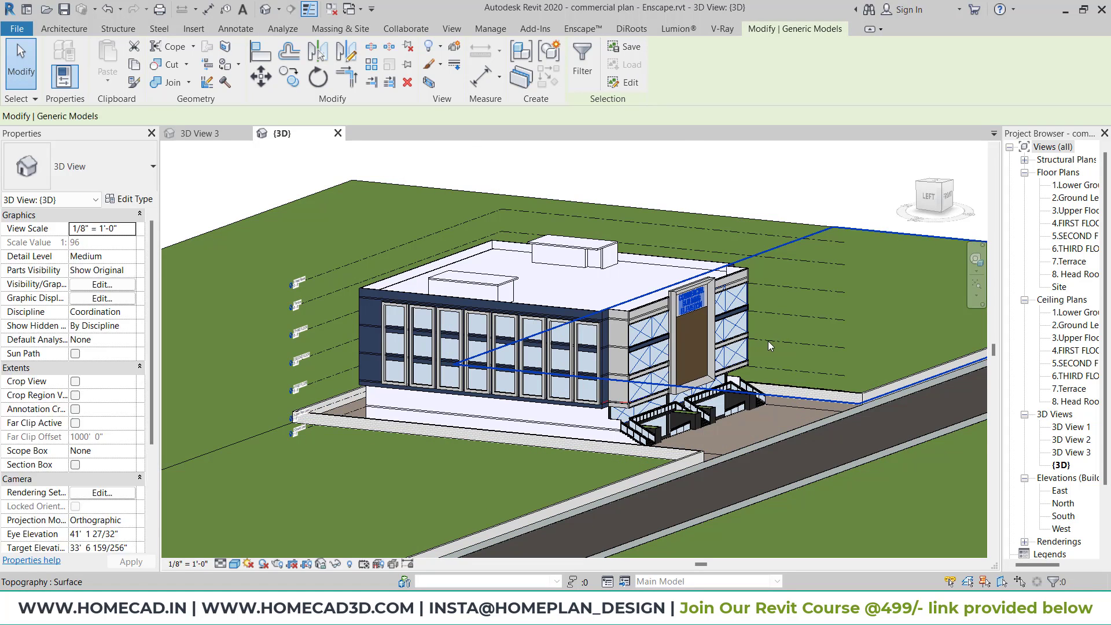
scroll(769, 345, up, 4)
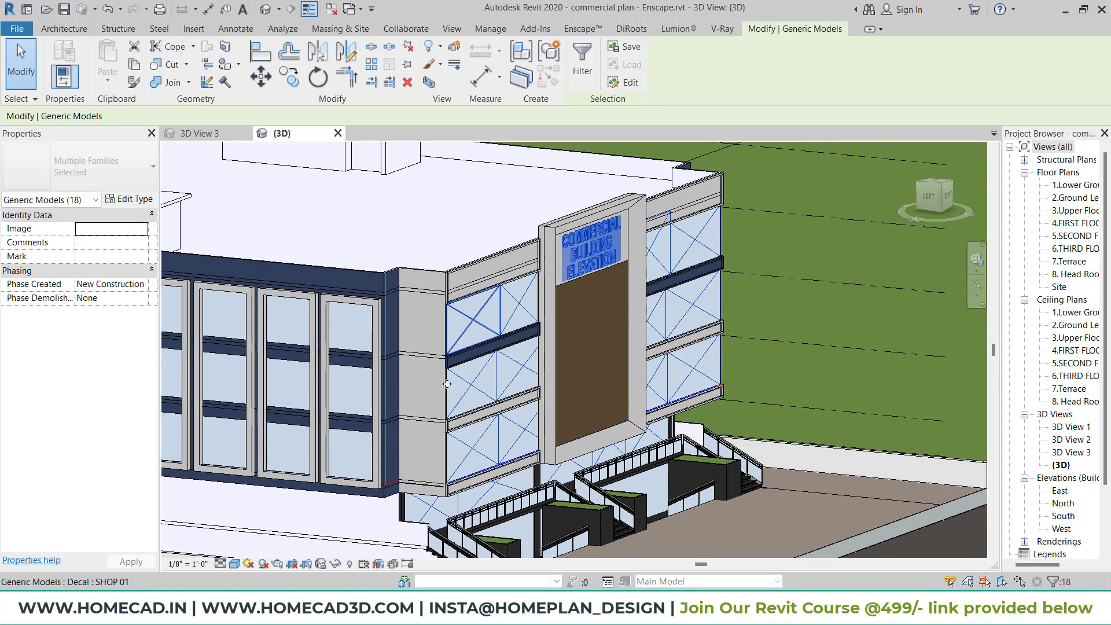
click(777, 264)
right_click(777, 263)
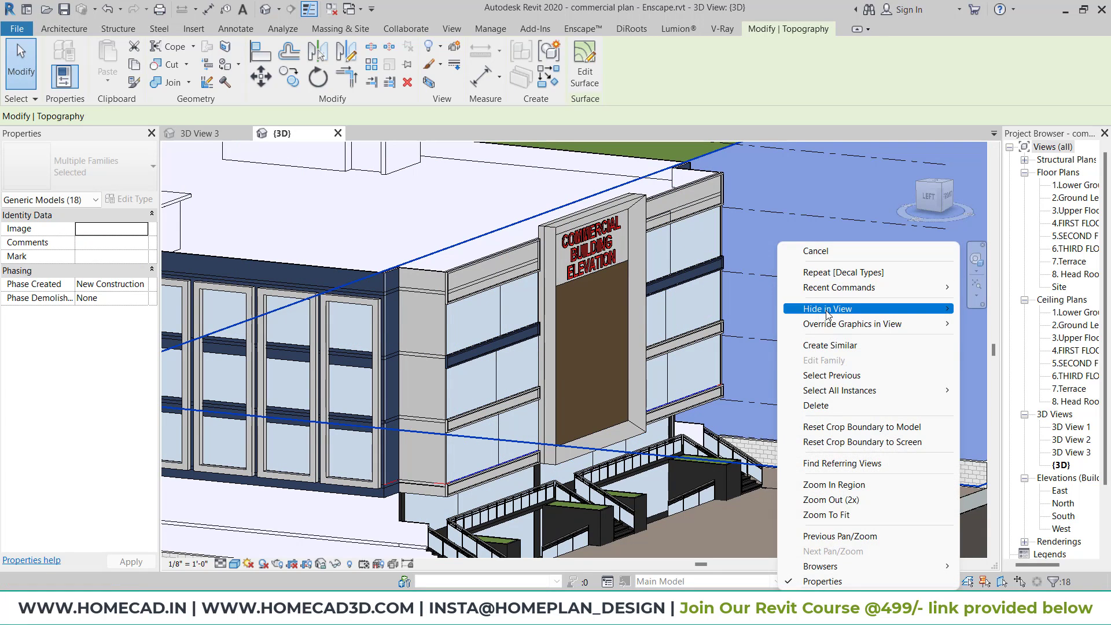
mouse_move(828, 314)
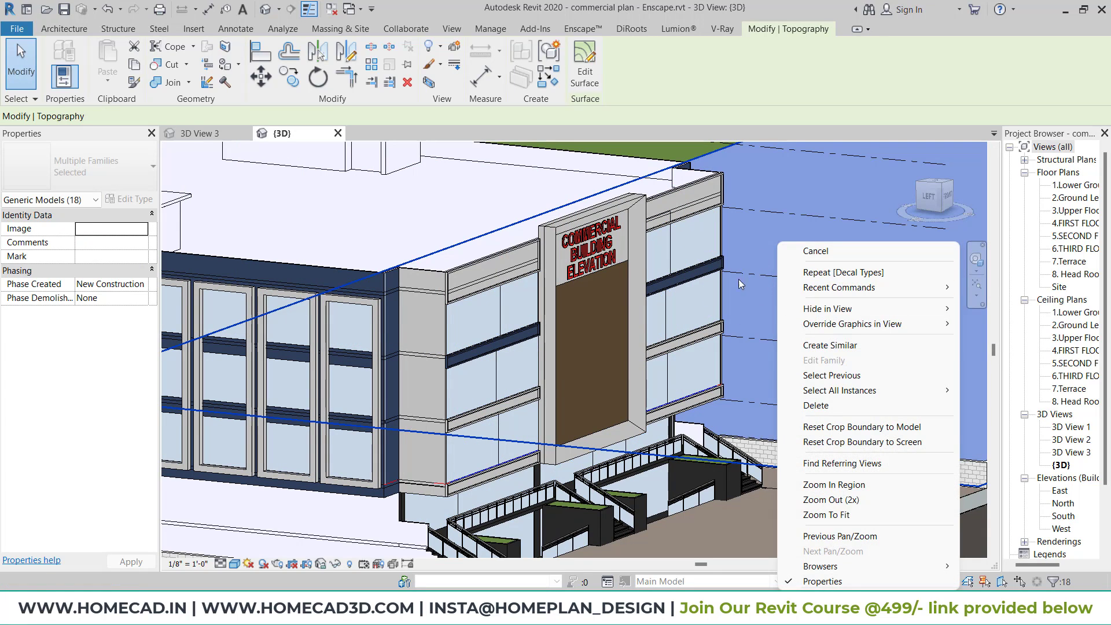
click(717, 247)
scroll(717, 247, down, 4)
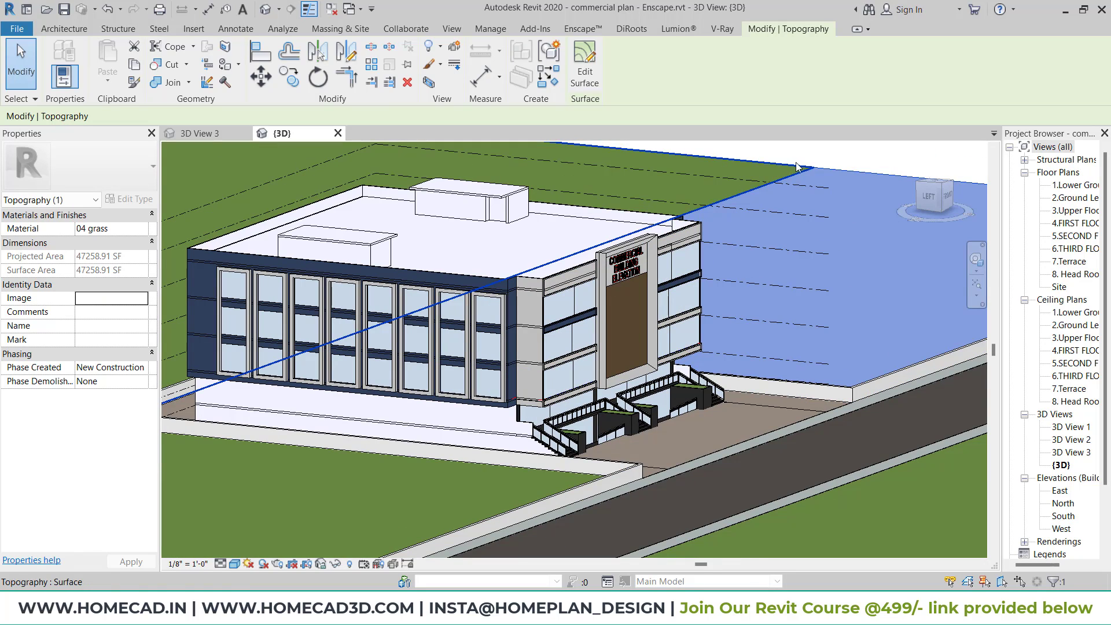
key(Escape)
Select the whole building, filter the selection to Generic Models only, and hide those elements in the 3D view.
scroll(751, 199, down, 2)
middle_drag(751, 198, 706, 240)
drag(794, 174, 538, 409)
click(582, 64)
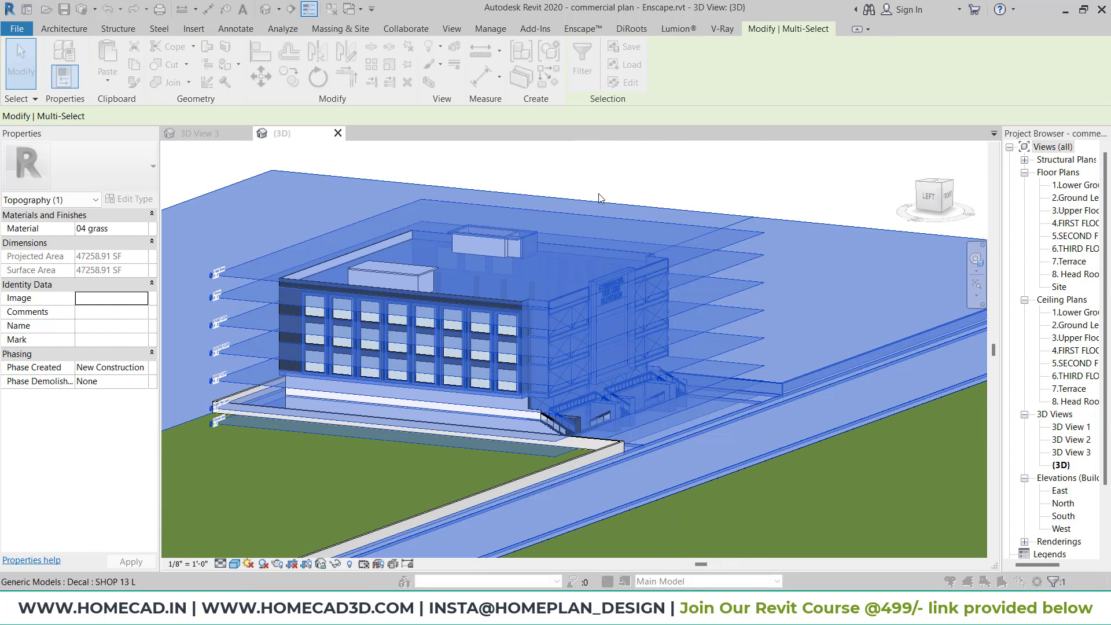
click(642, 232)
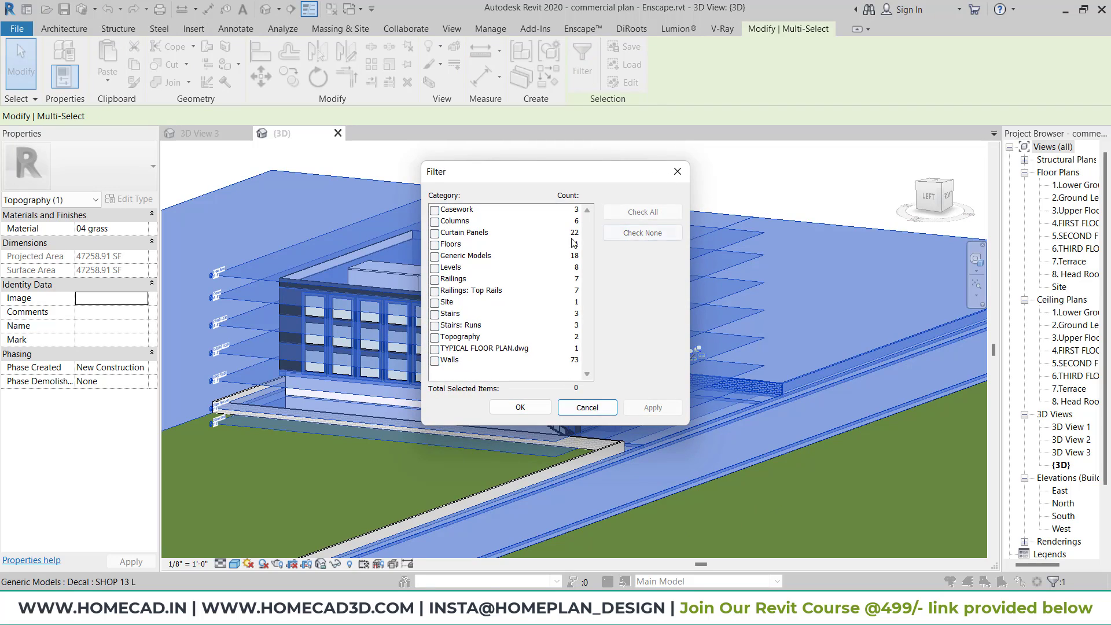
click(434, 256)
click(519, 408)
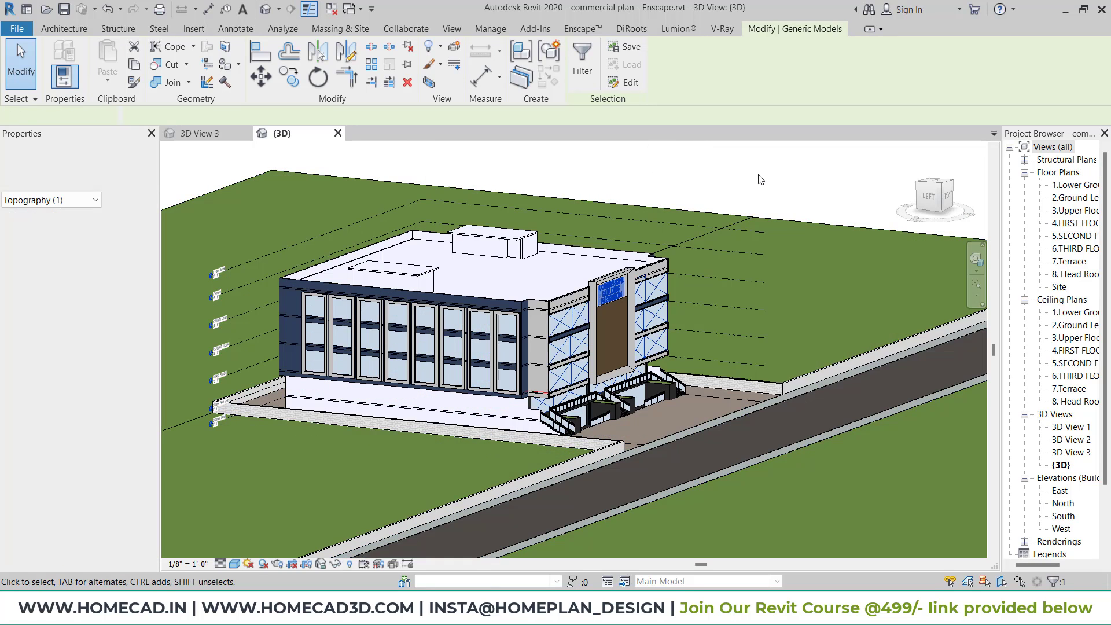
right_click(760, 175)
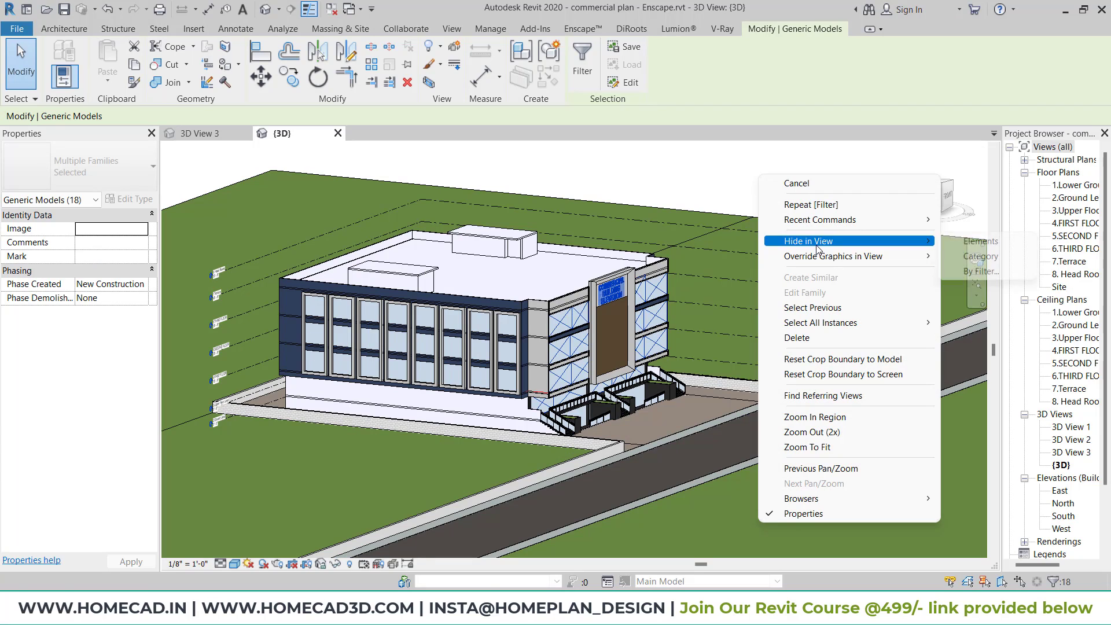
mouse_move(839, 241)
click(955, 243)
shift+middle_drag(700, 316, 631, 322)
scroll(583, 323, up, 4)
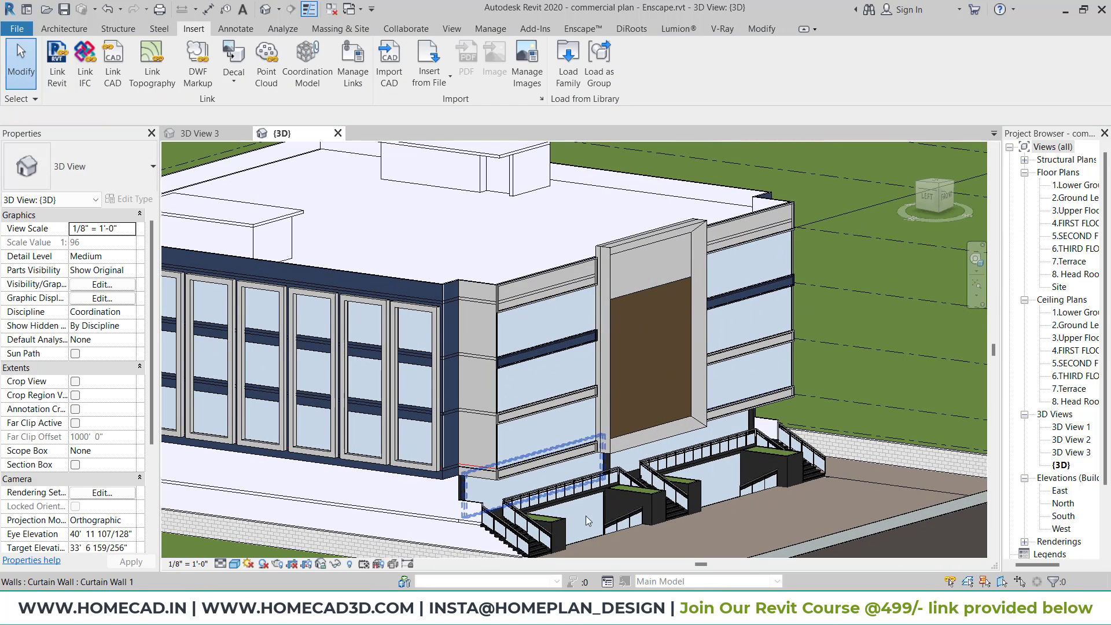
Switch to Enscape to check the rendered signage and front glazing, and return to Revit.
mouse_move(587, 614)
click(689, 542)
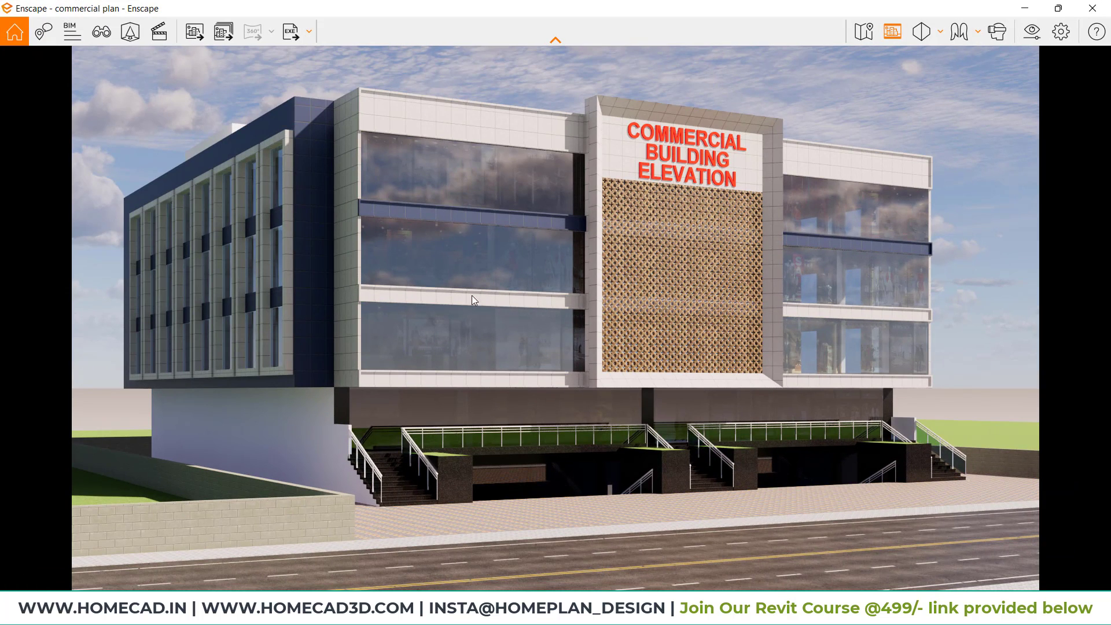
click(1028, 9)
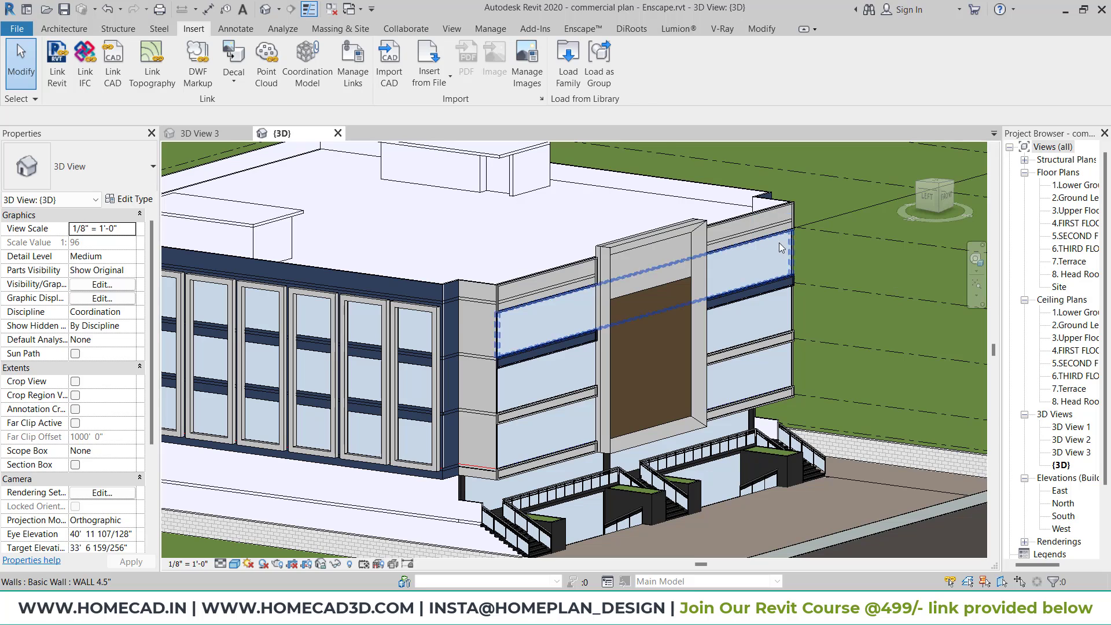
Pause Enscape's live updates from Revit.
click(580, 29)
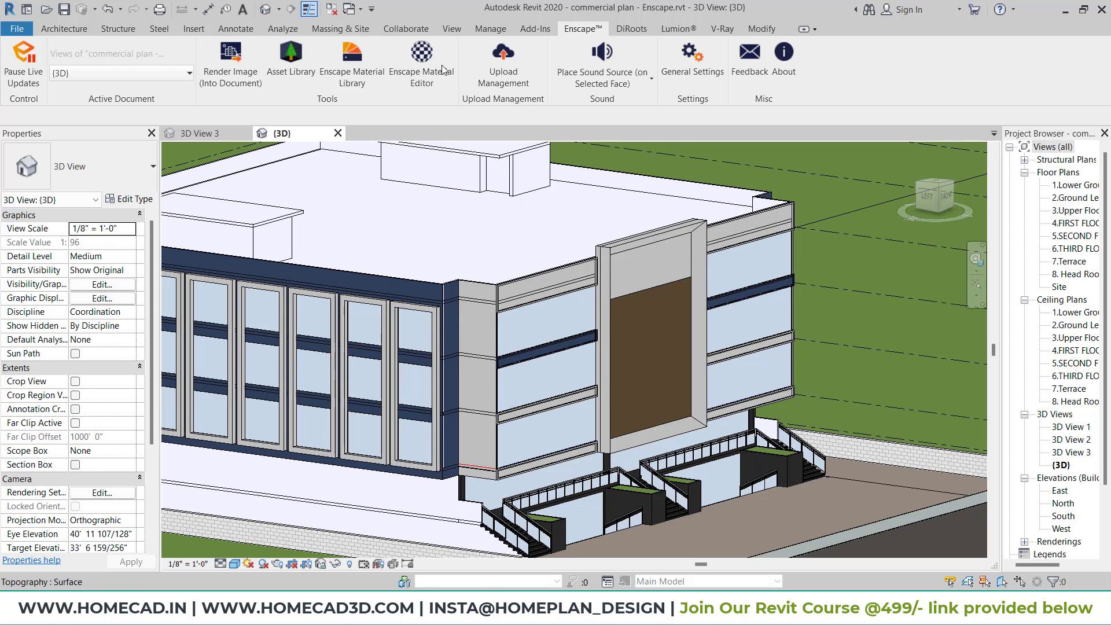
drag(2, 36, 50, 94)
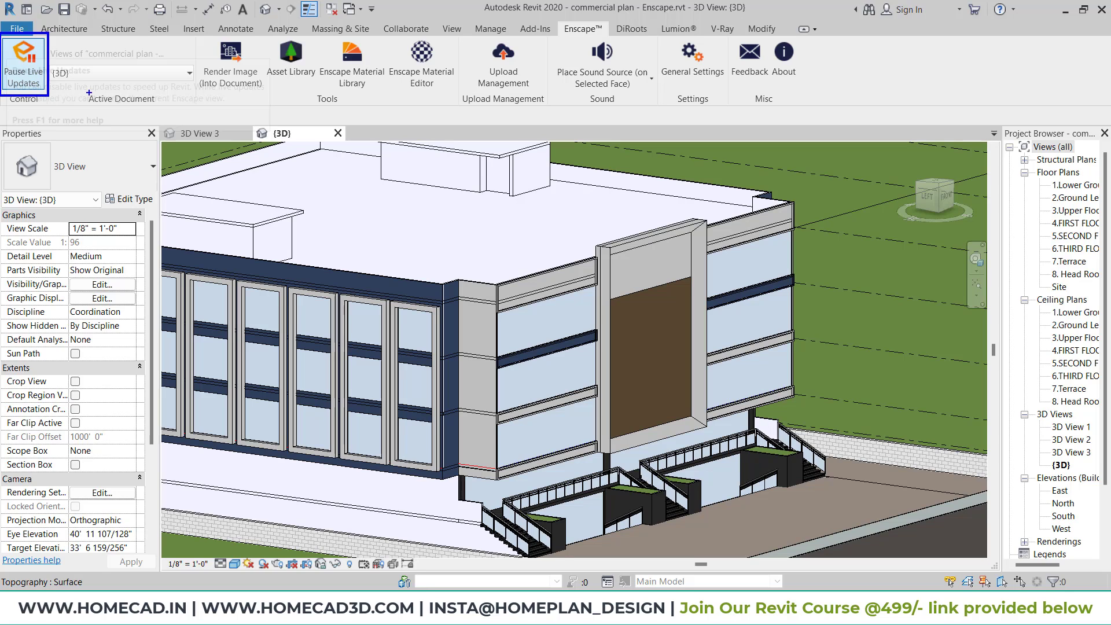
click(27, 68)
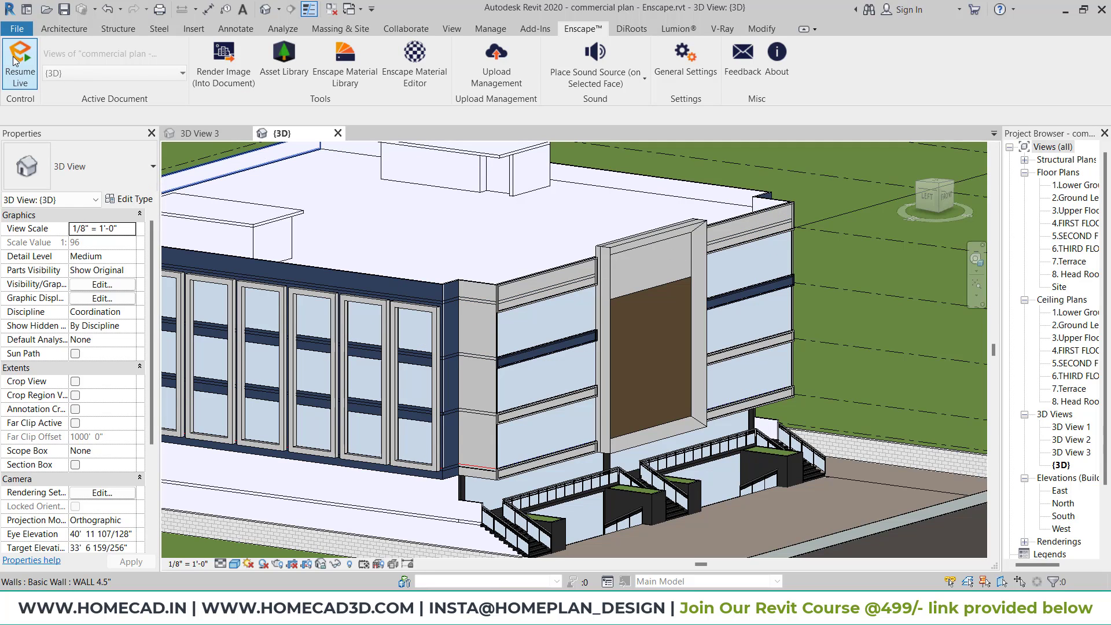
key(Tab)
click(547, 326)
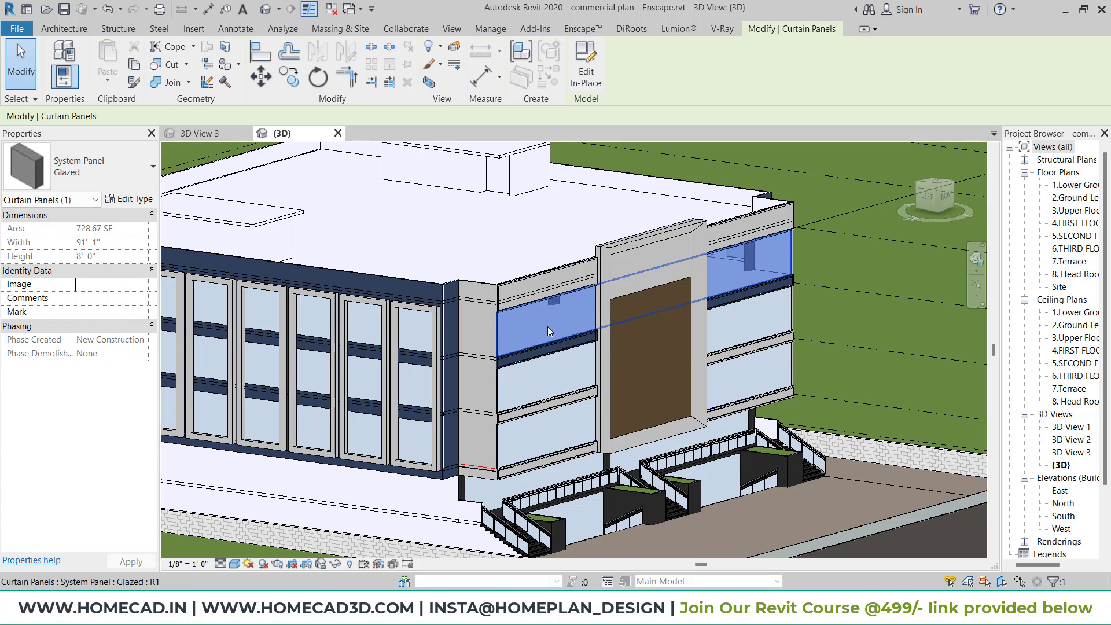
ctrl+click(564, 376)
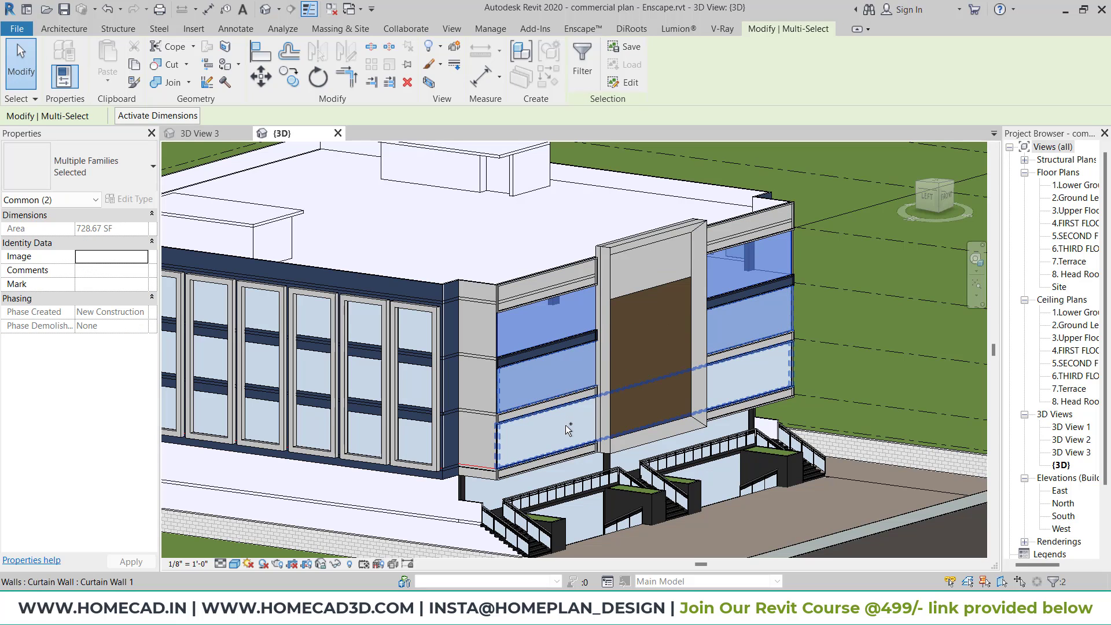
key(Escape)
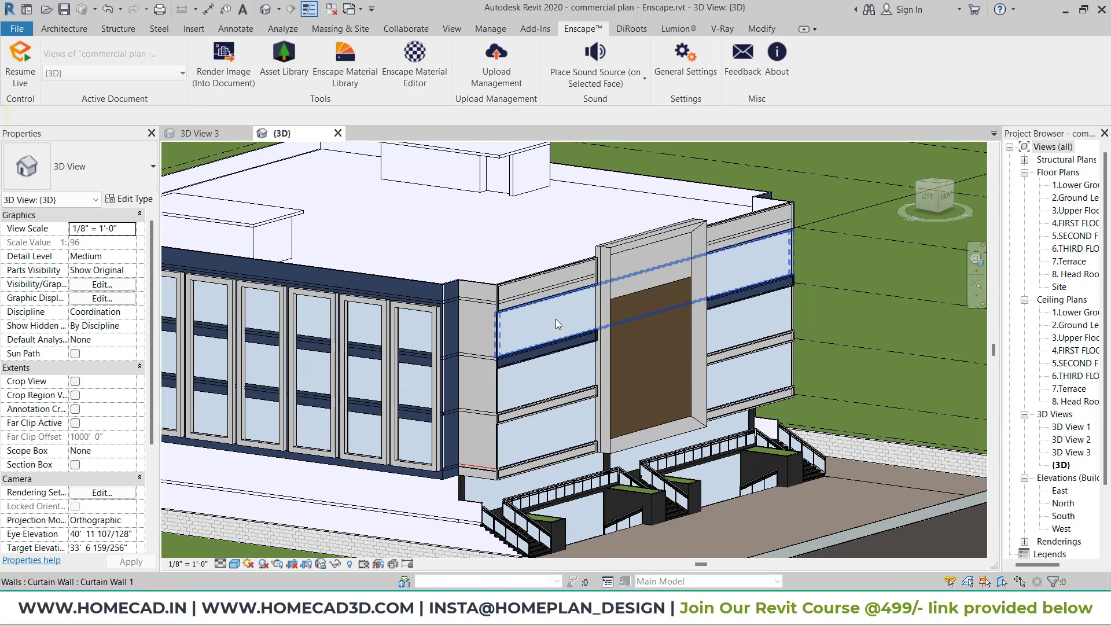
Select the top-floor front glazing panel and duplicate its System Panel type as Glazed 01.
key(Tab)
click(556, 318)
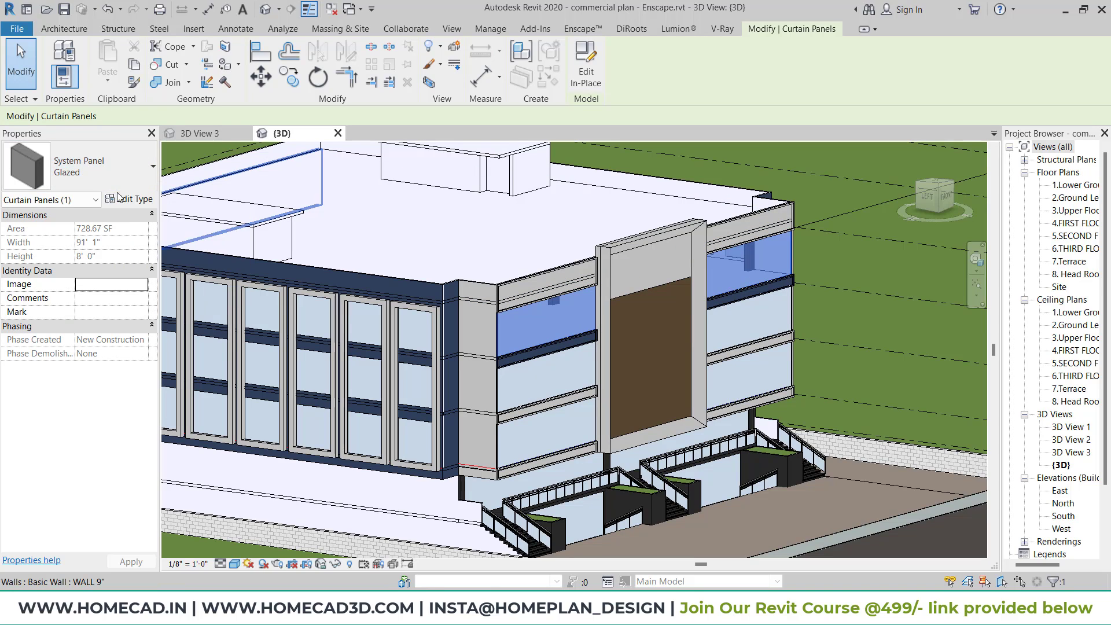
click(129, 199)
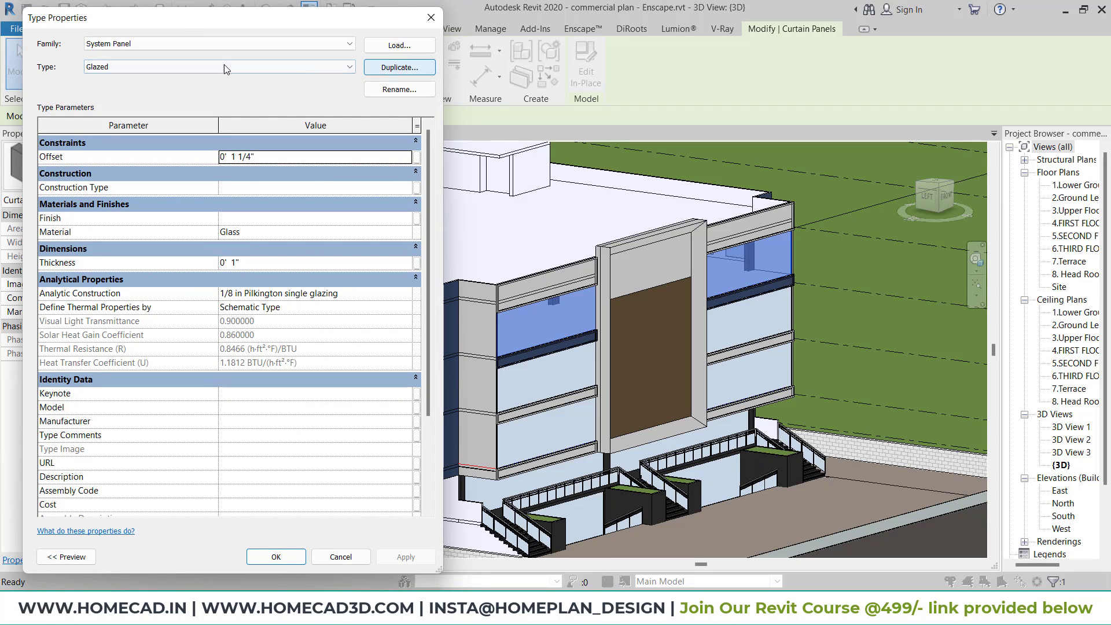
click(389, 67)
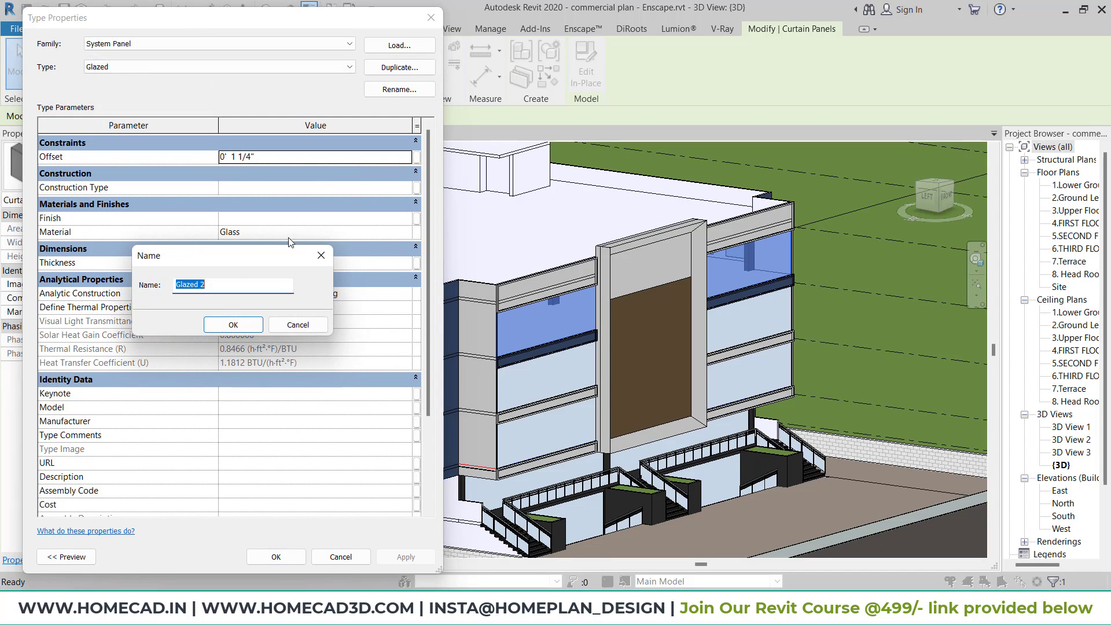
click(224, 287)
text(01)
key(Return)
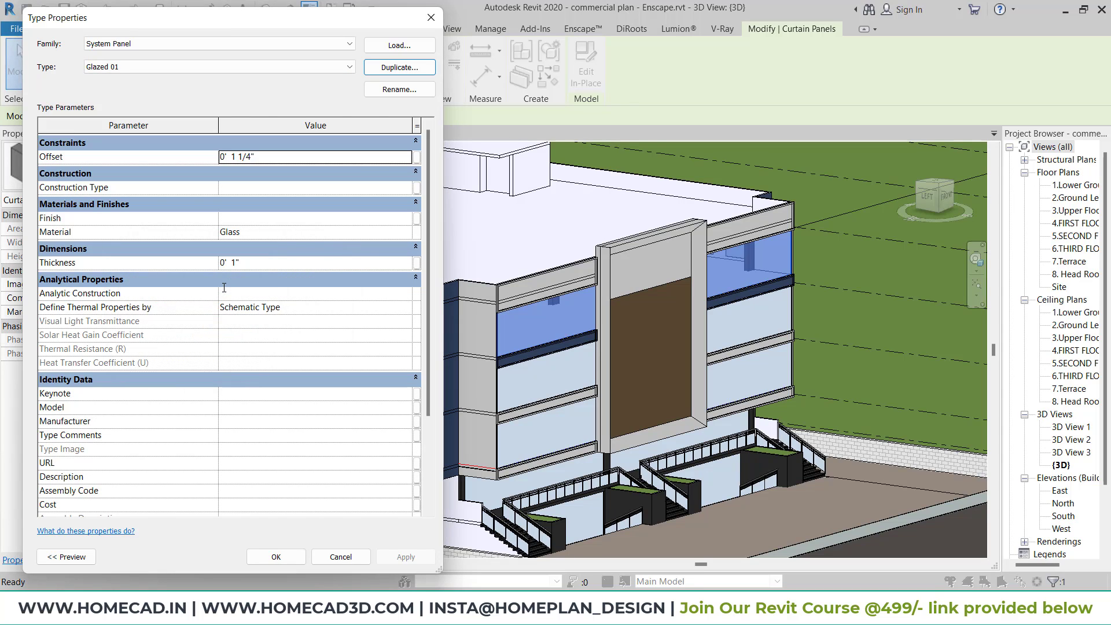
Create a new material named 01 white for the Glazed 01 panel type.
click(262, 231)
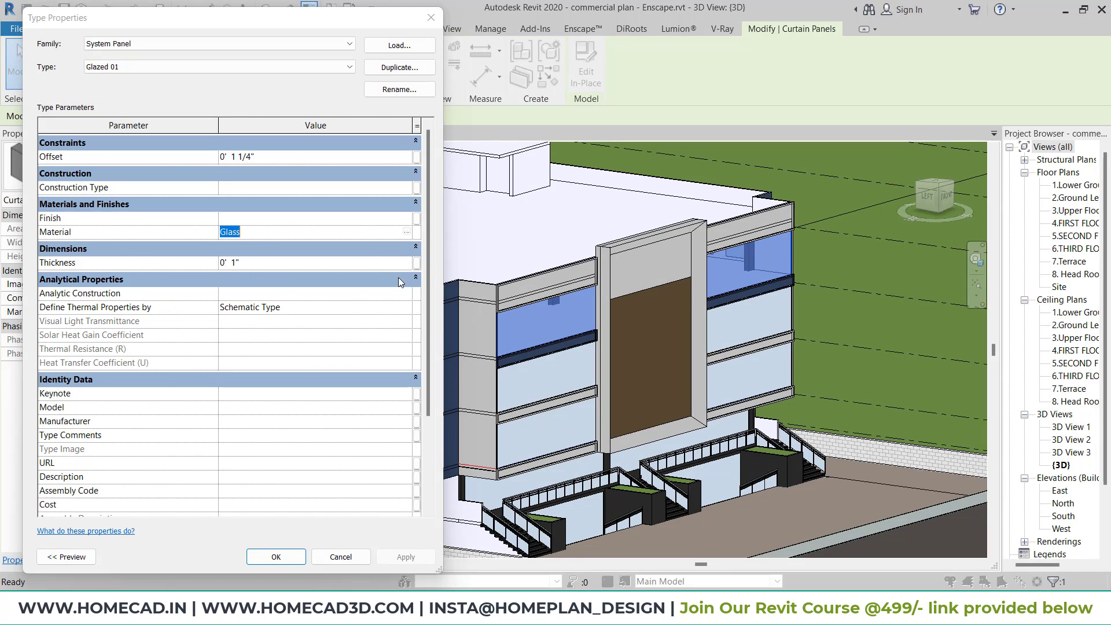
click(406, 231)
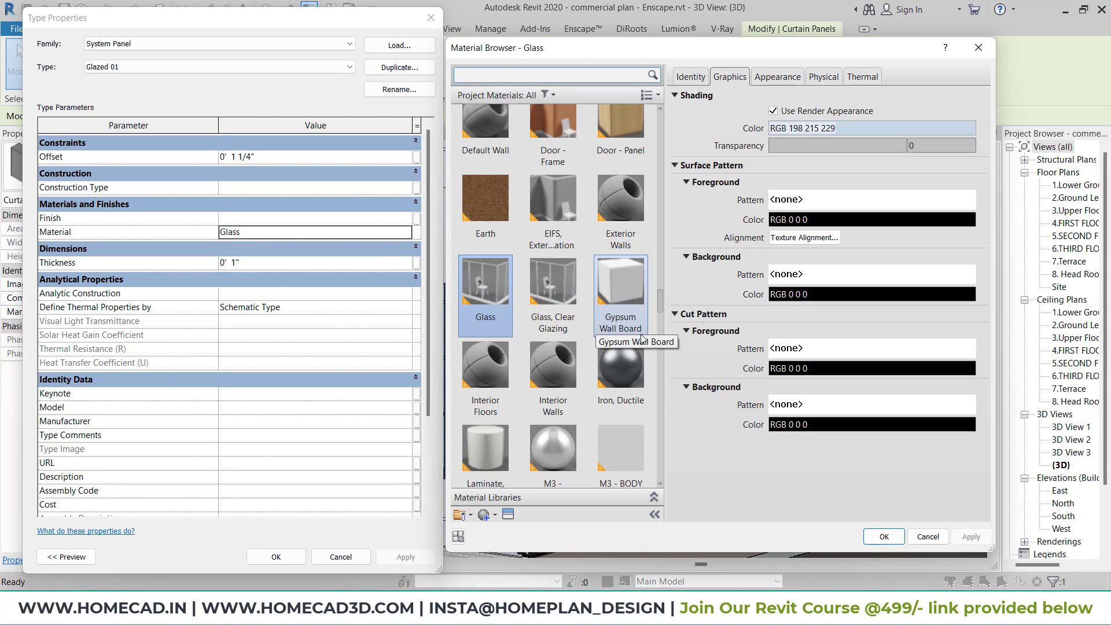
drag(662, 302, 663, 293)
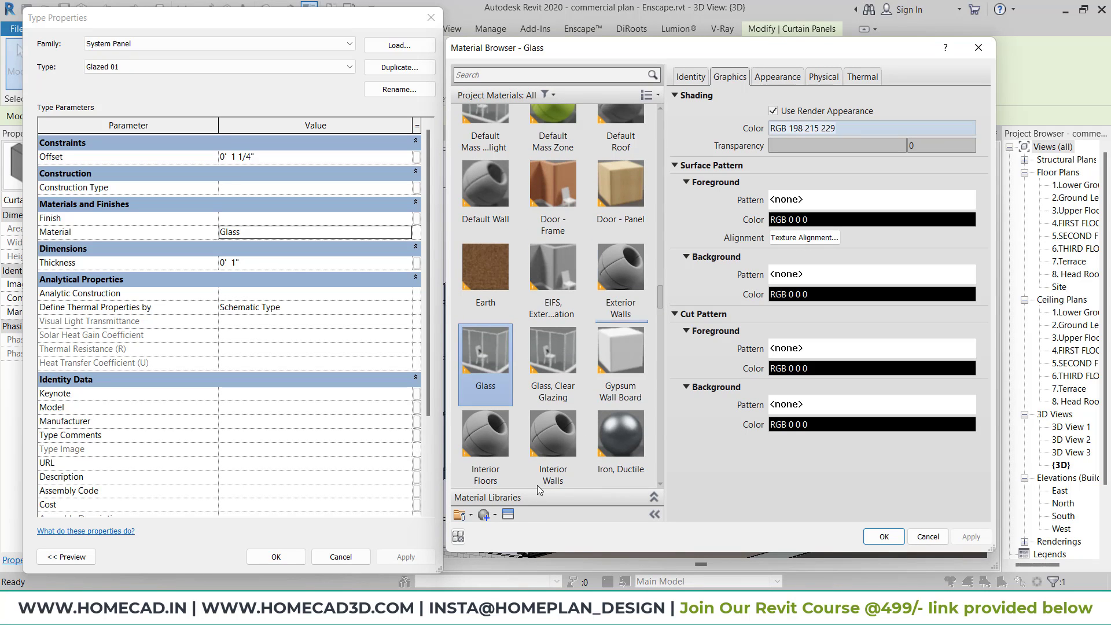
click(490, 515)
click(515, 528)
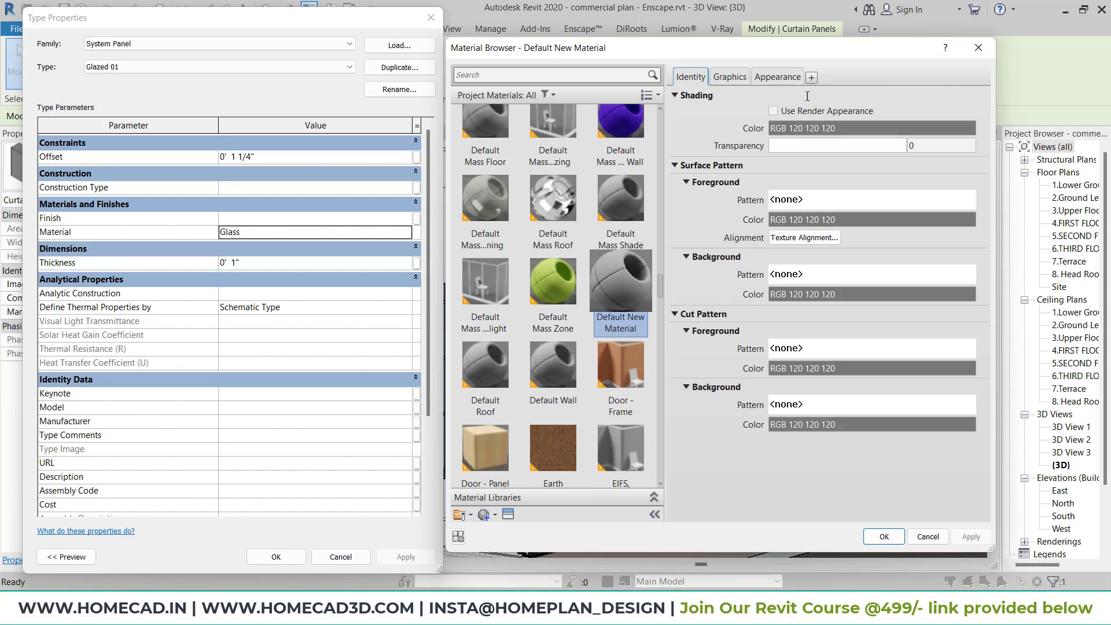
click(683, 75)
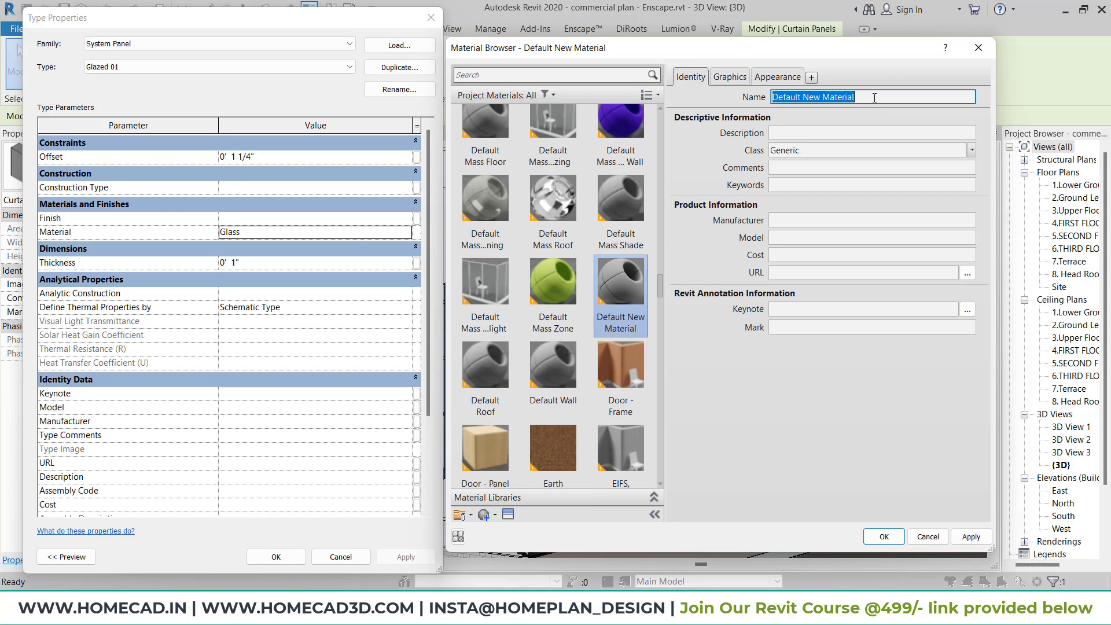
text(01 white)
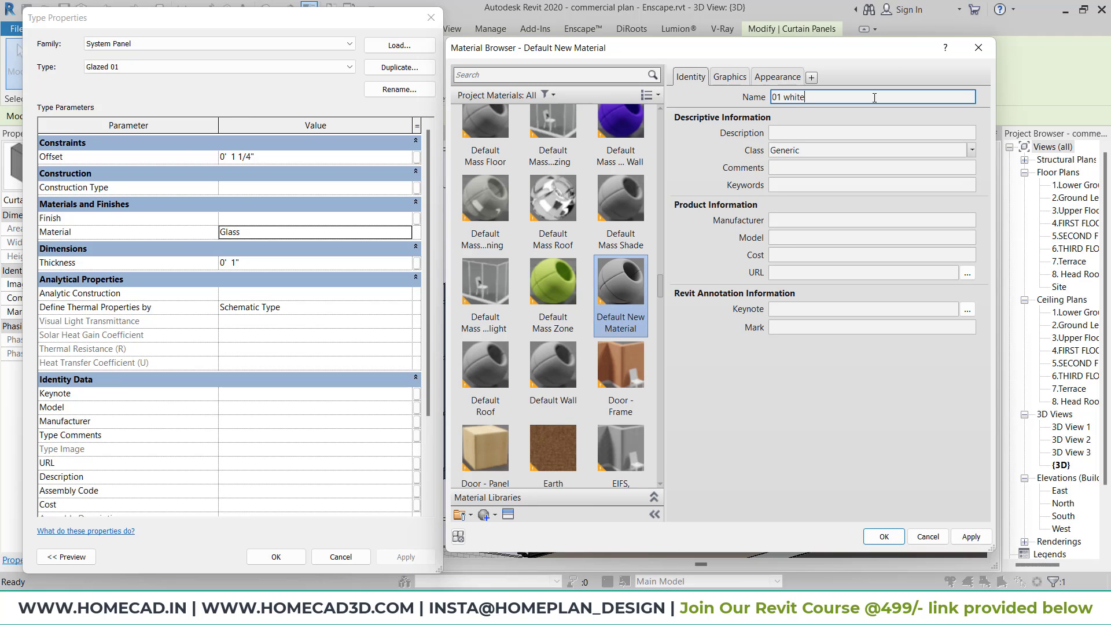
Set the 01 white material's appearance colour to RGB 255 255 255 and assign the material to the Glazed 01 type.
click(730, 77)
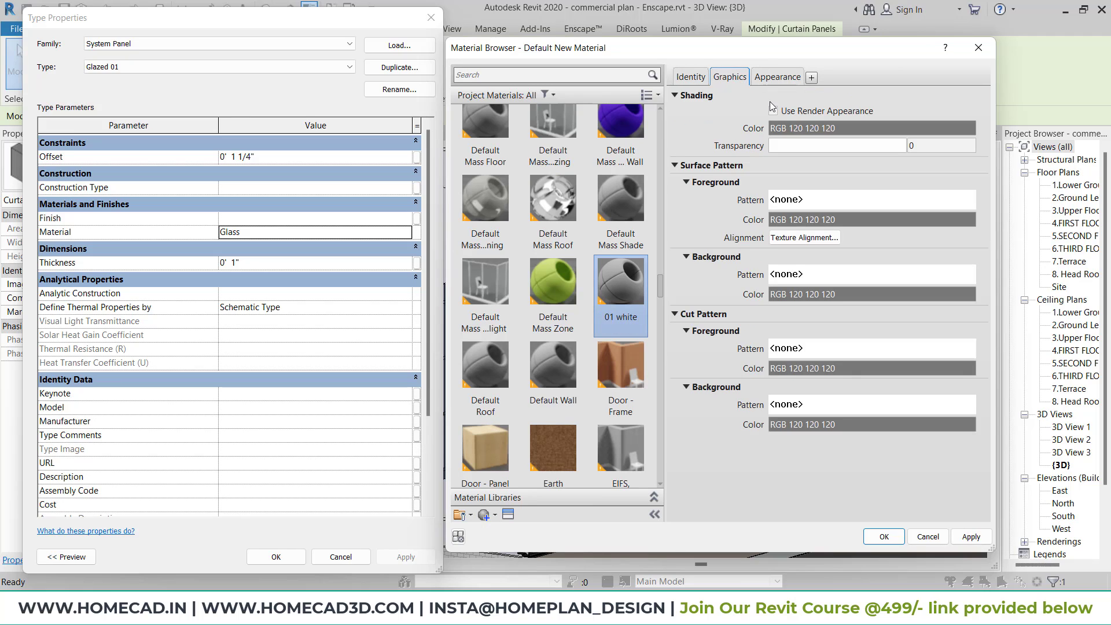
click(788, 80)
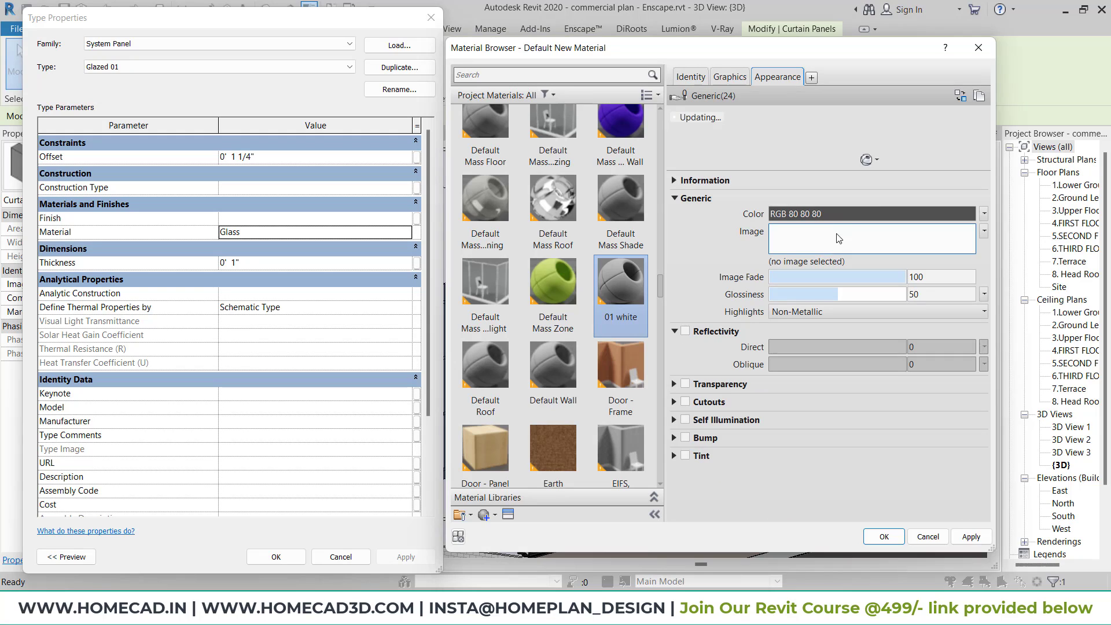
click(871, 214)
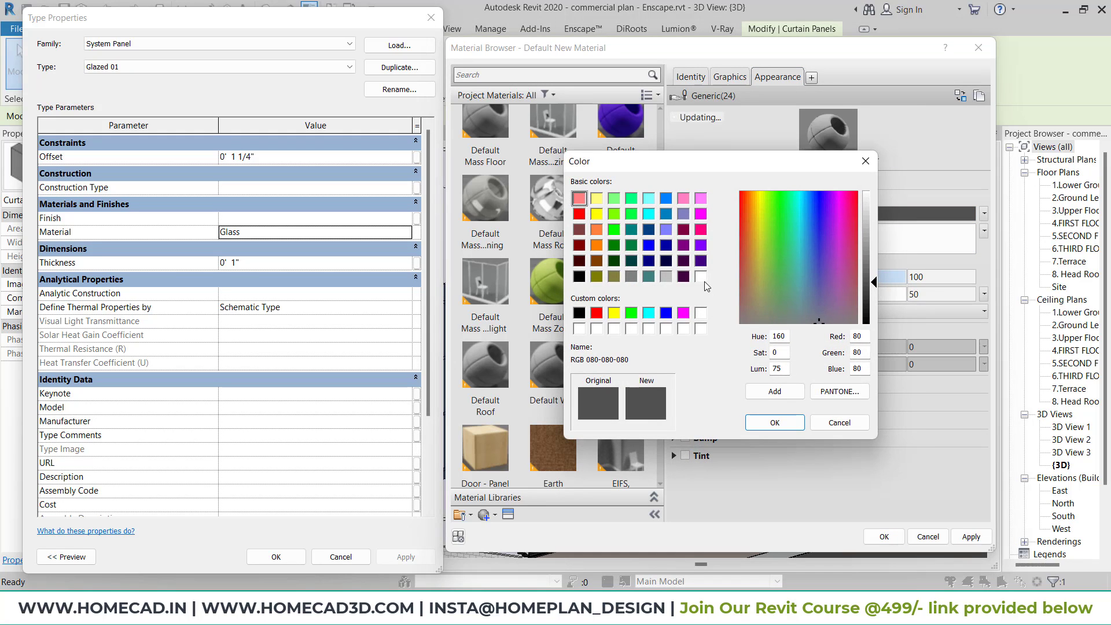
click(774, 419)
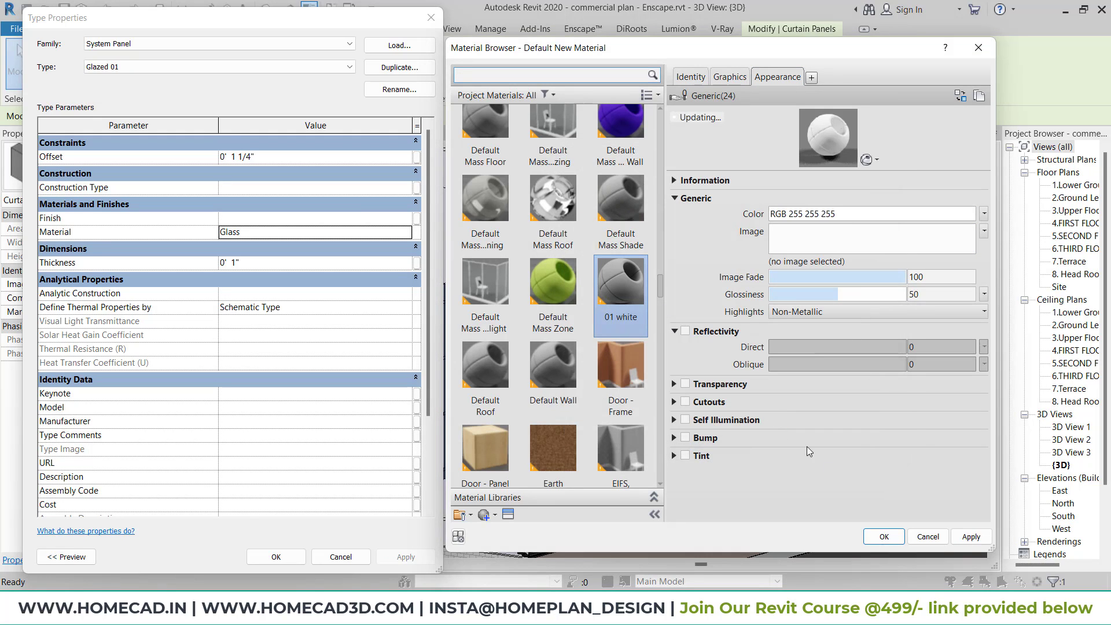
click(880, 537)
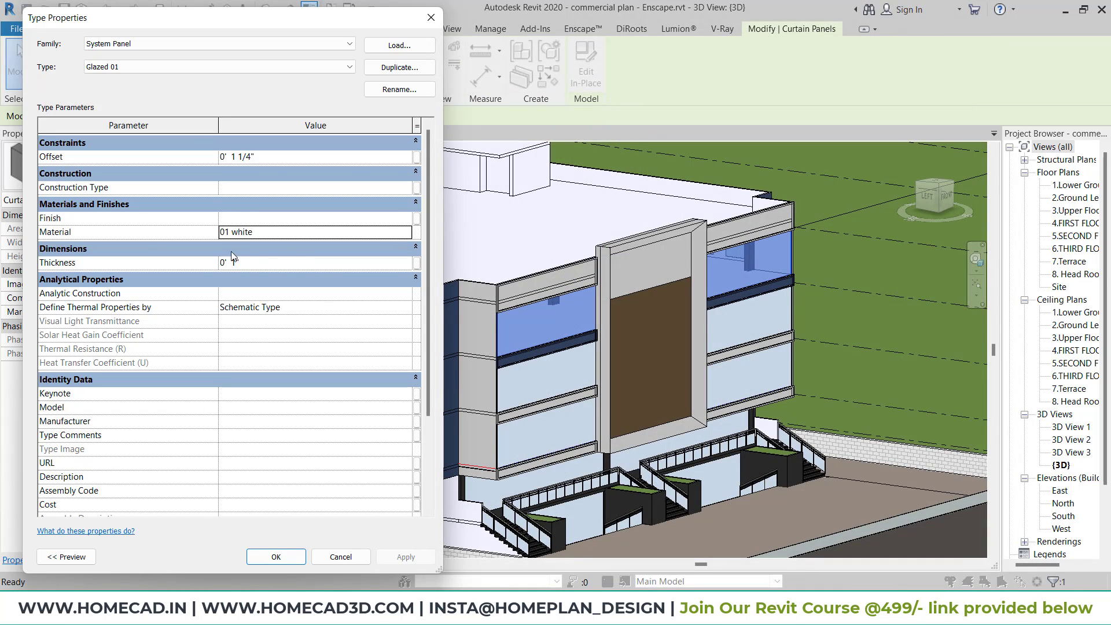
click(301, 564)
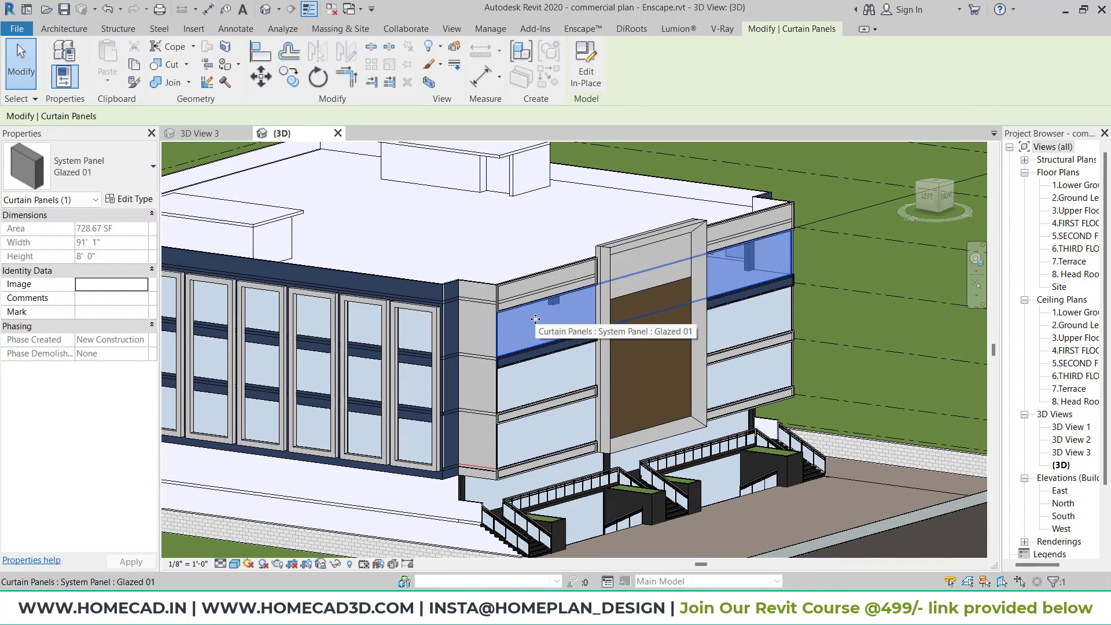
Change the two front glazing panels below the top-floor one to the Glazed 01 type.
key(Escape)
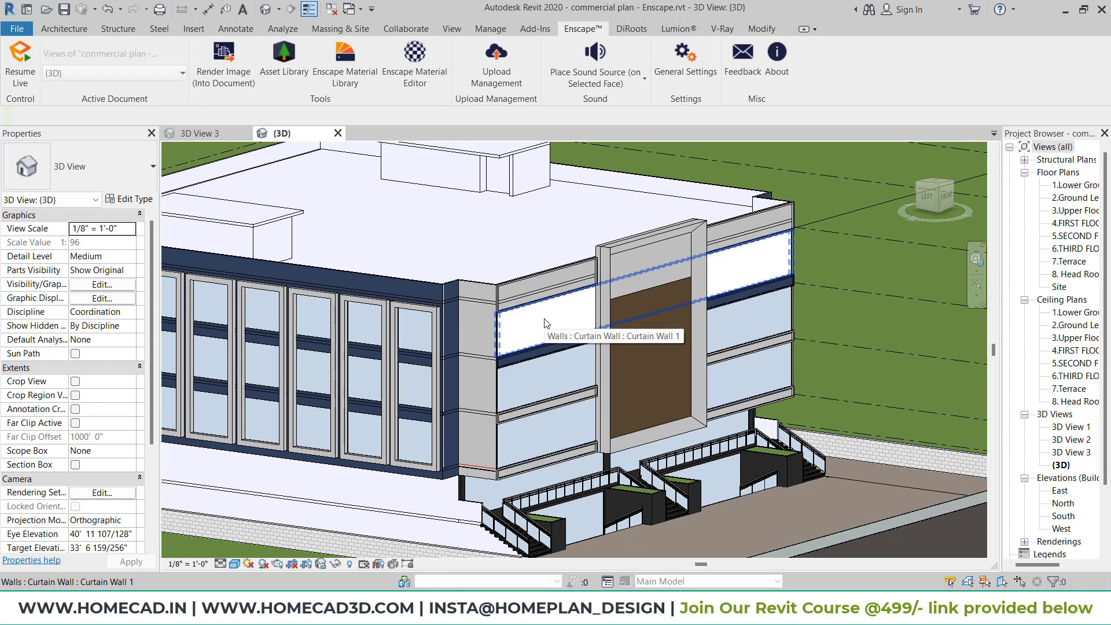
key(Tab)
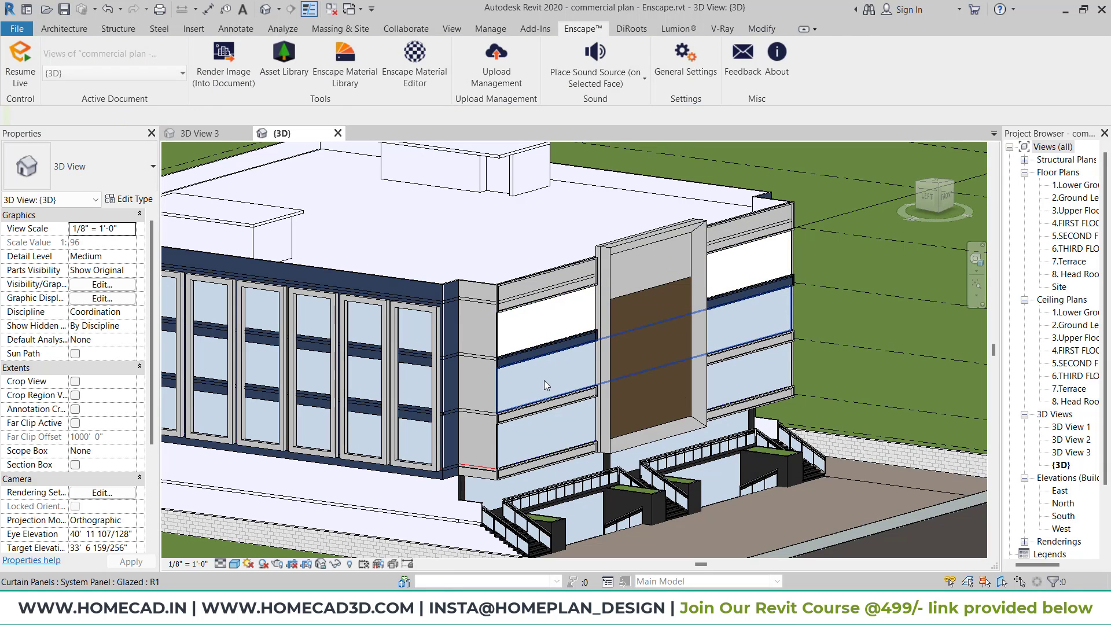
click(544, 381)
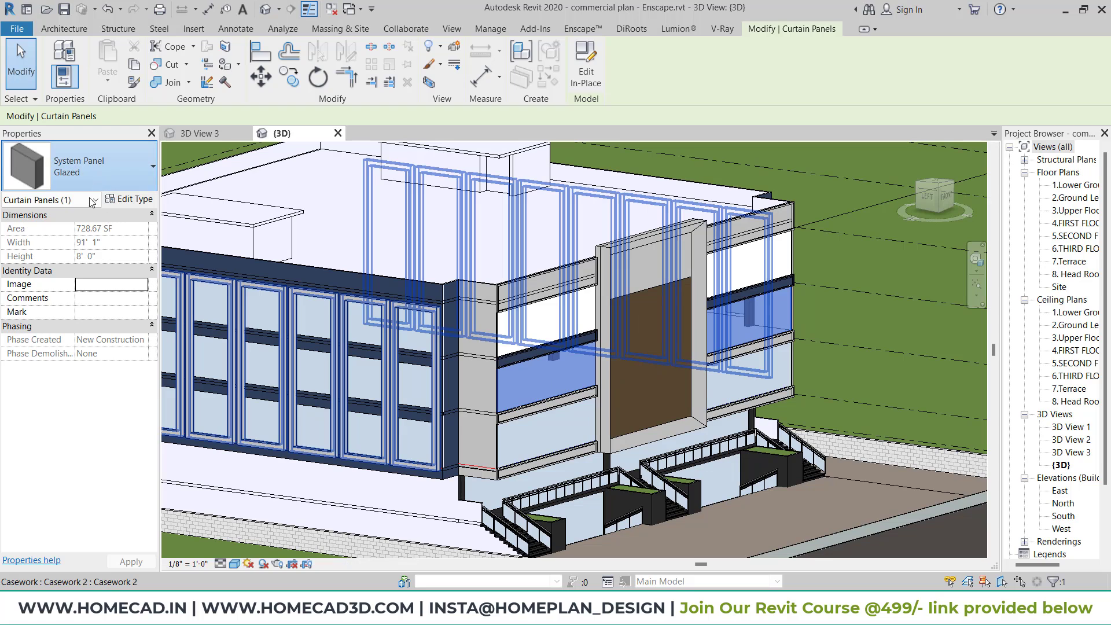
click(81, 166)
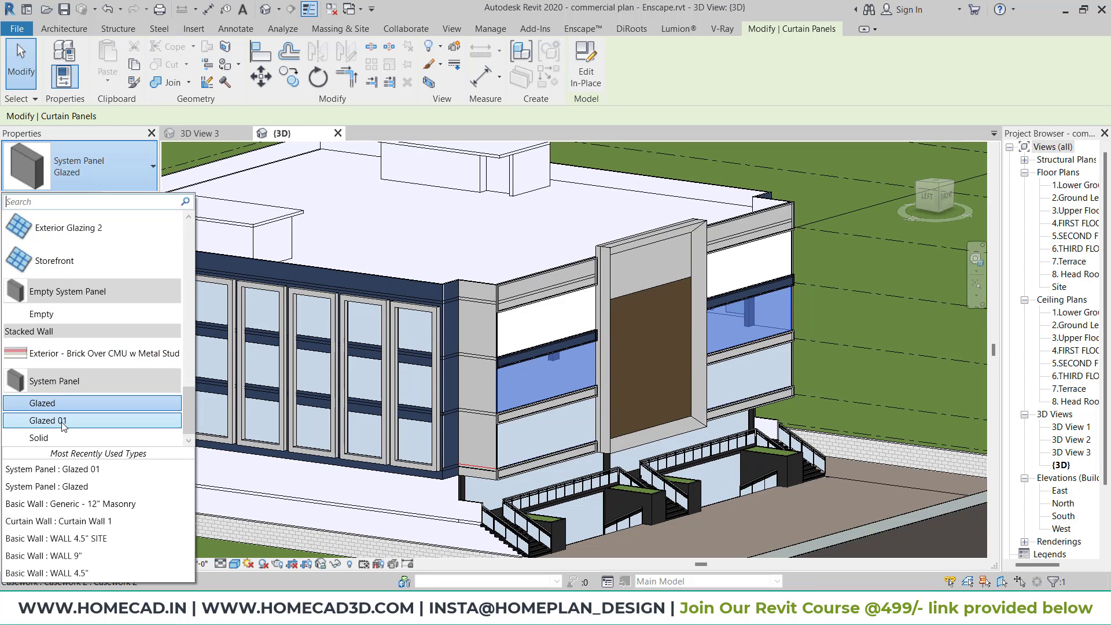
key(Escape)
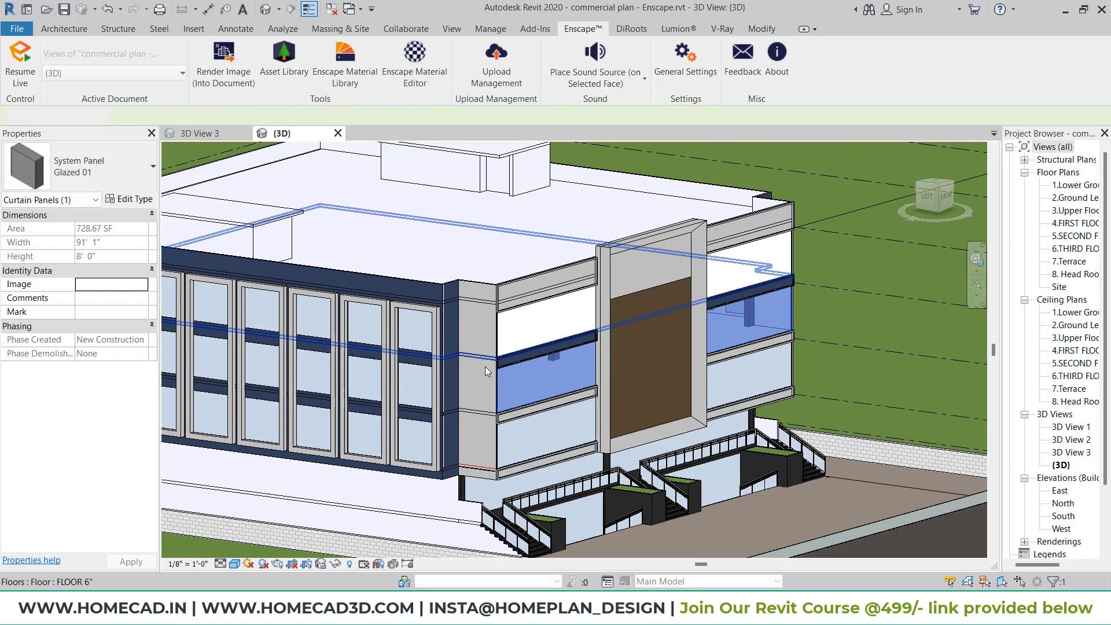
click(559, 423)
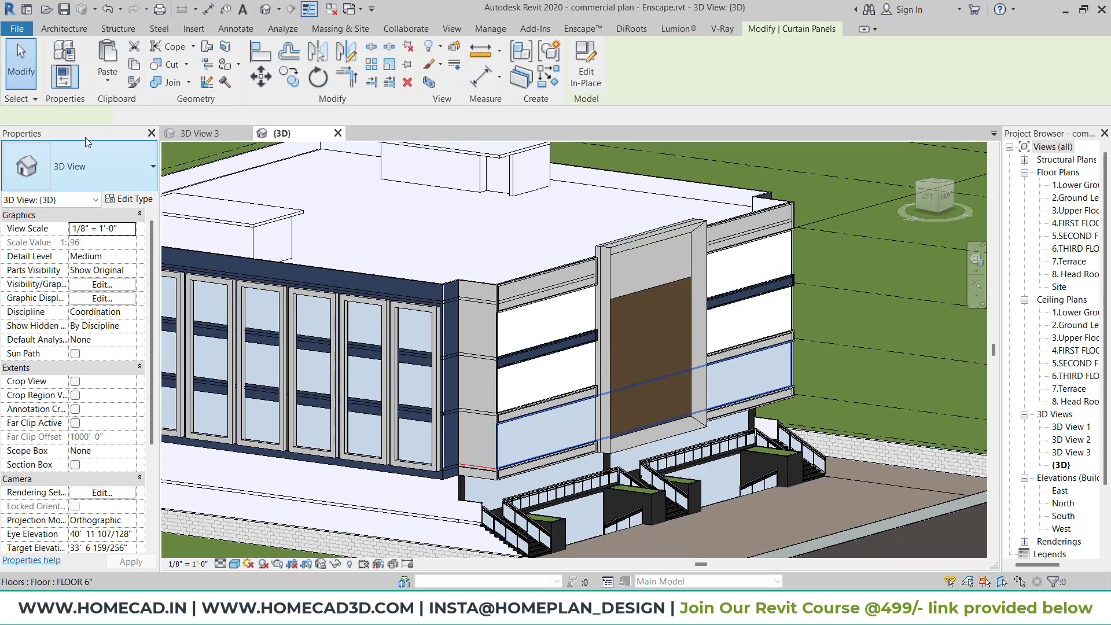
click(98, 166)
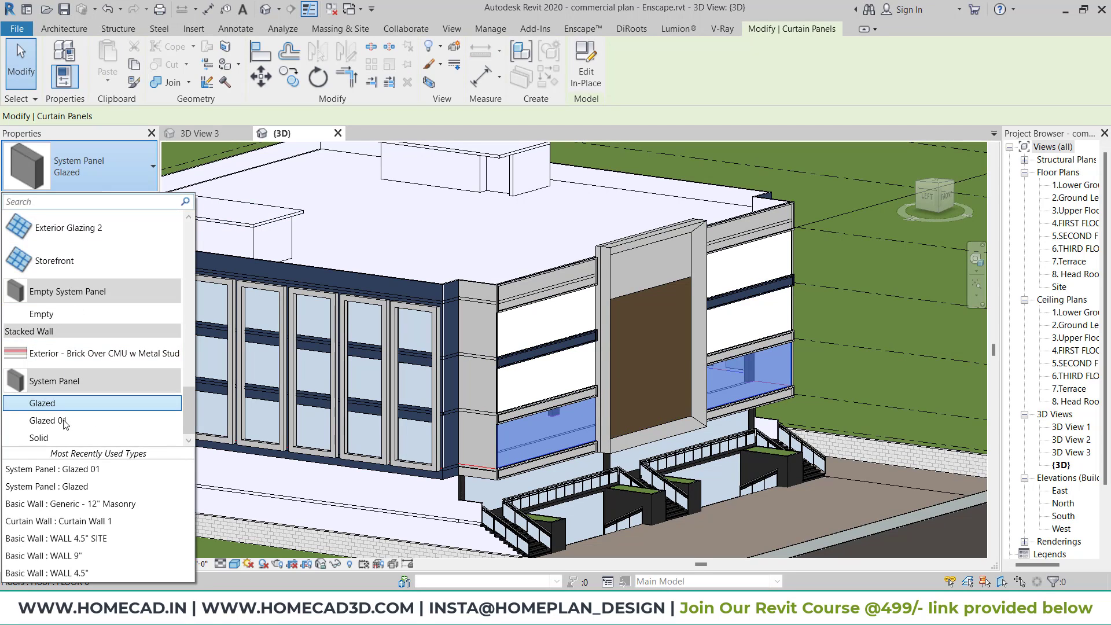
key(Escape)
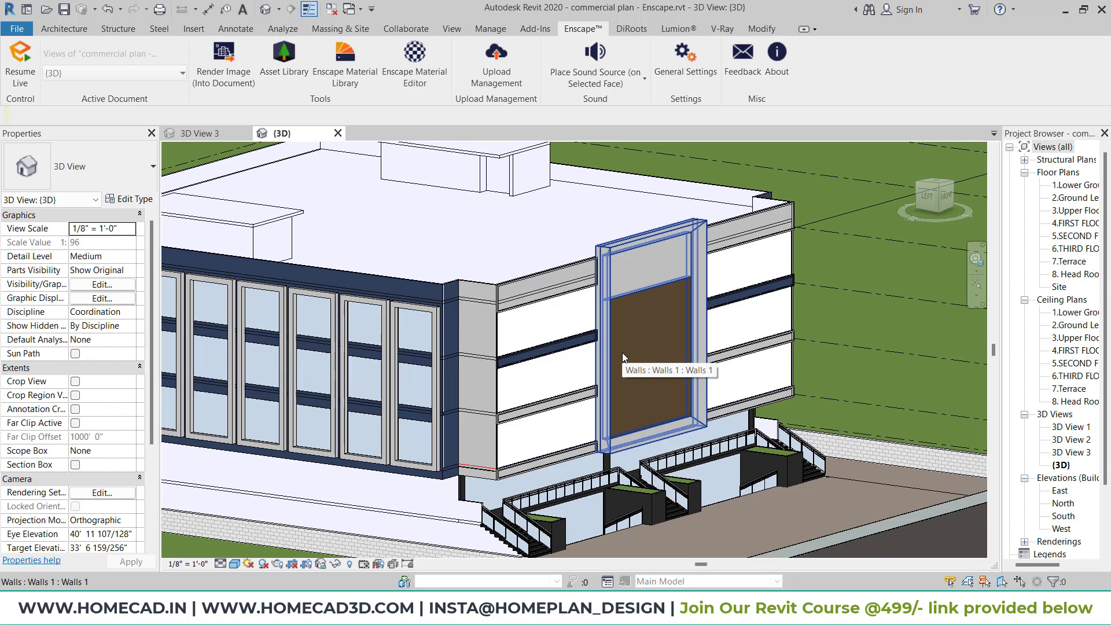
Reveal the hidden elements in the 3D view.
scroll(621, 352, down, 1)
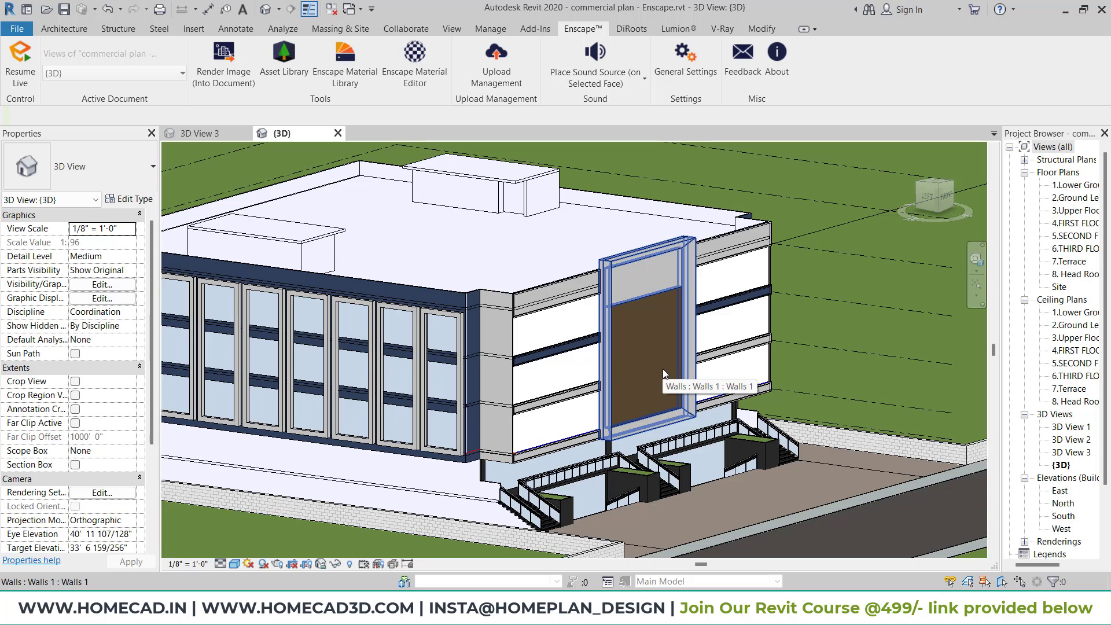
drag(539, 376, 349, 550)
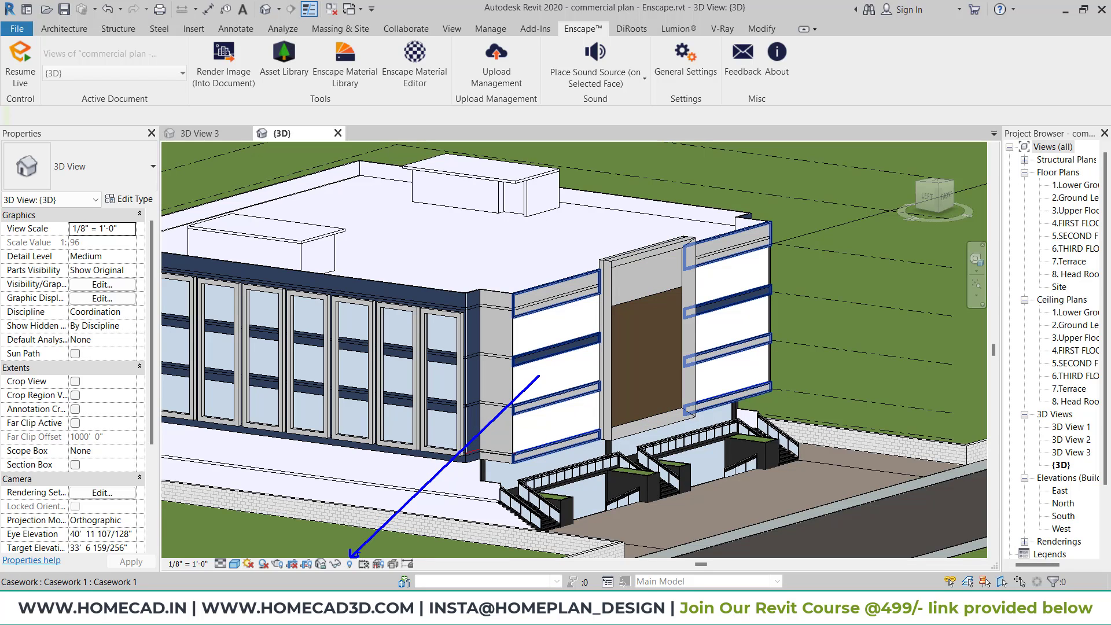
key(Escape)
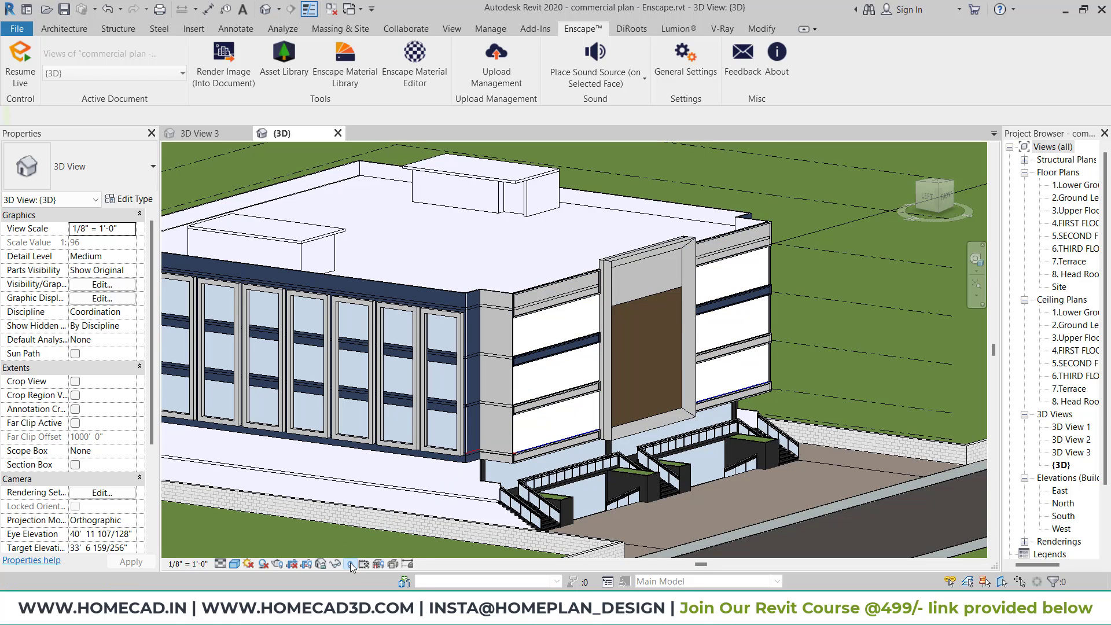
click(349, 562)
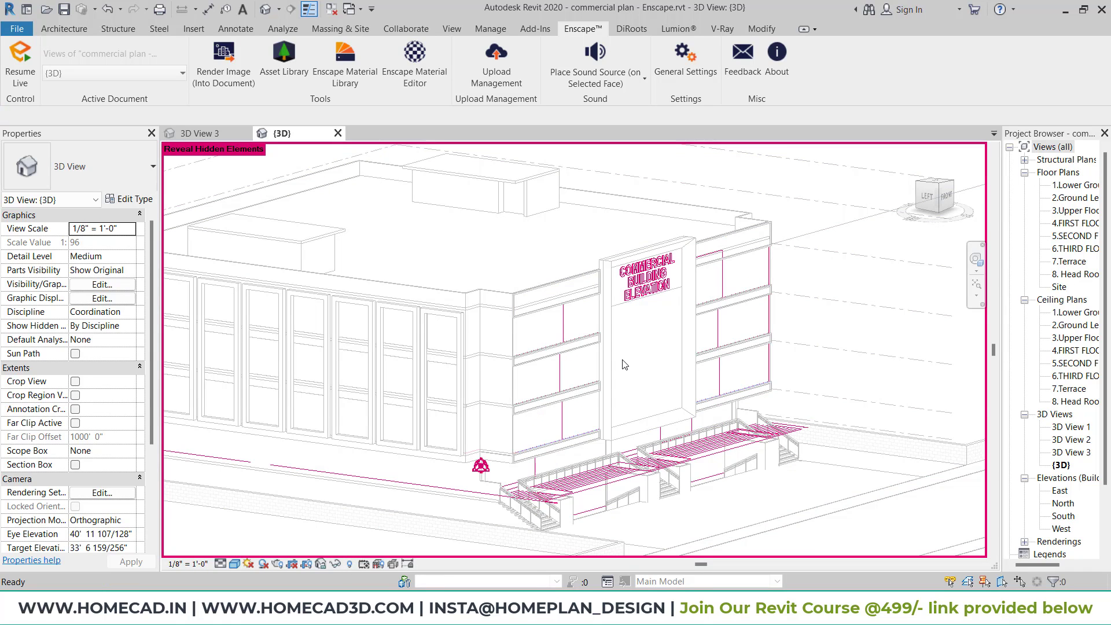
Select everything in the 3D view, filter the selection to Generic Models only, and unhide those decals and signage elements.
scroll(622, 361, down, 3)
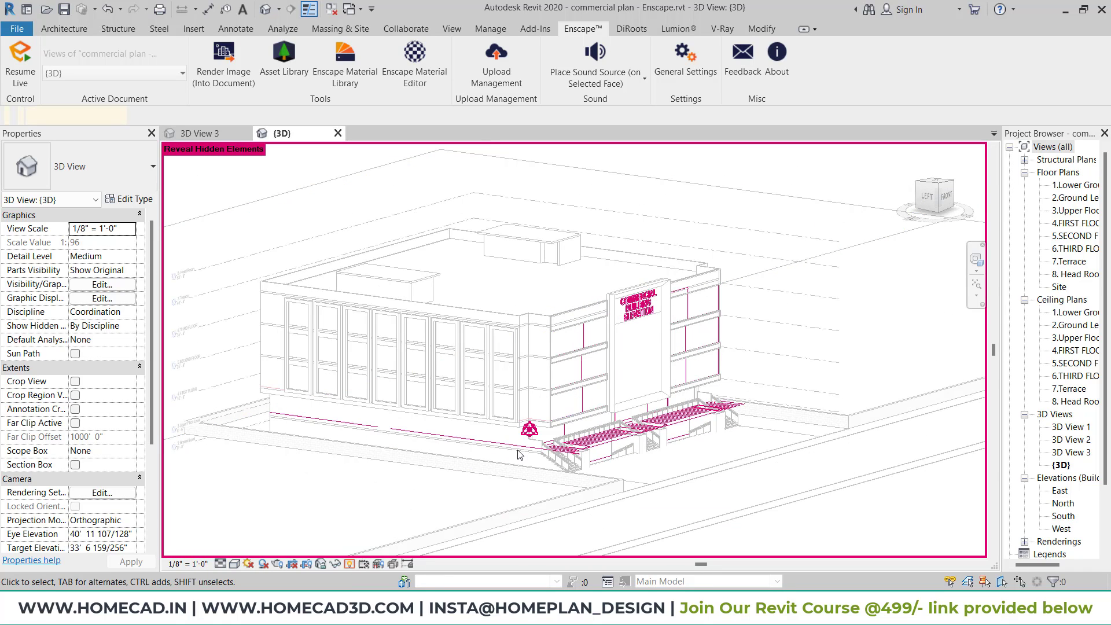
drag(866, 161, 518, 455)
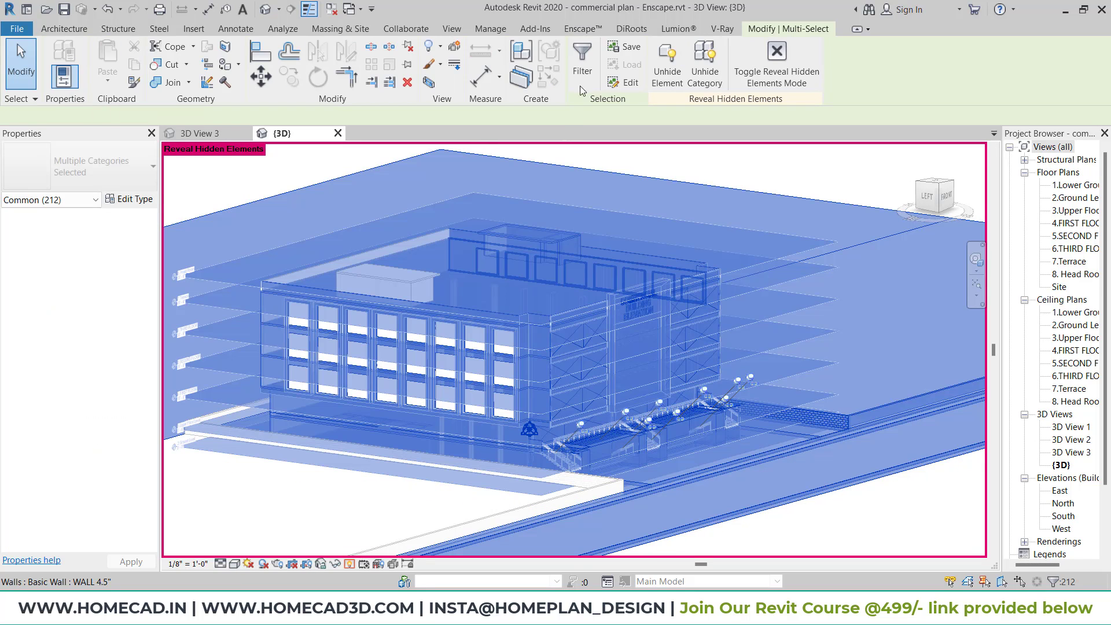
click(582, 63)
click(643, 232)
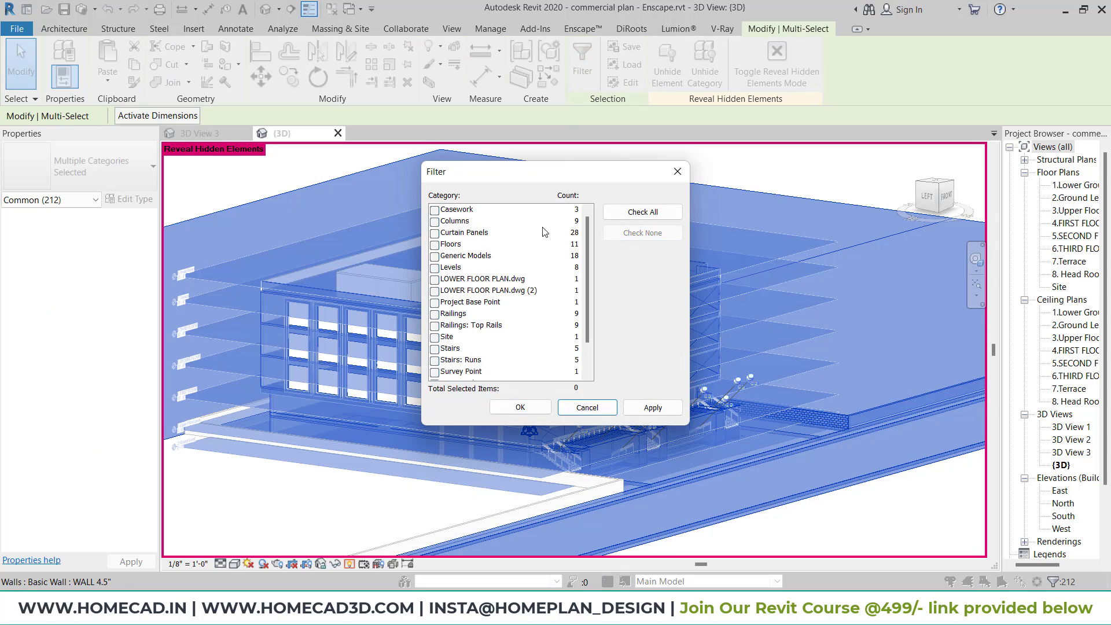
click(434, 257)
click(539, 407)
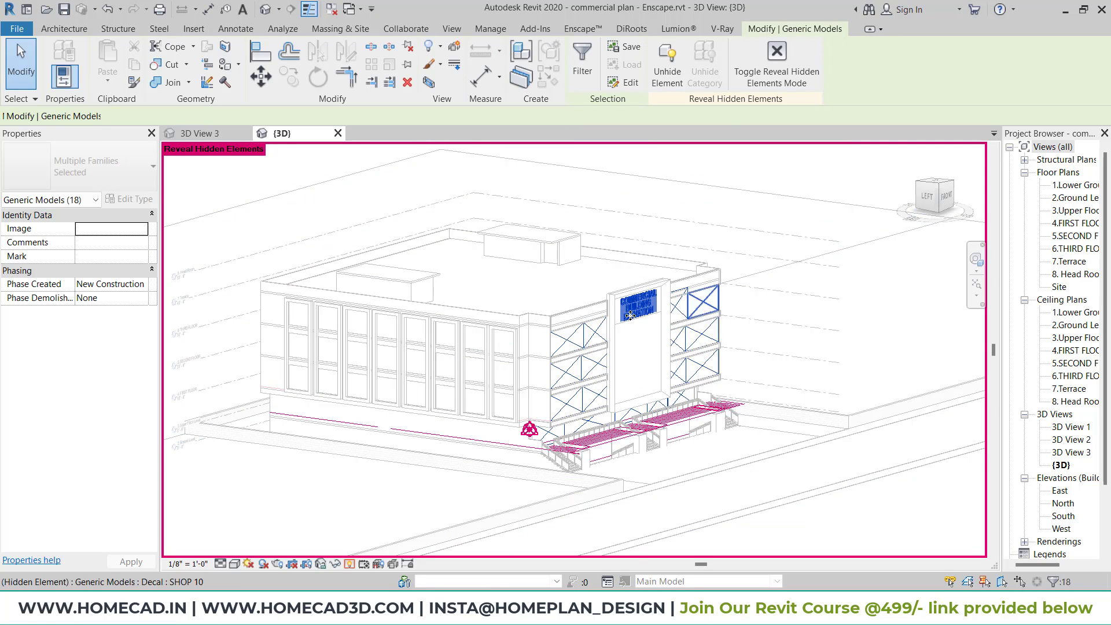
click(670, 65)
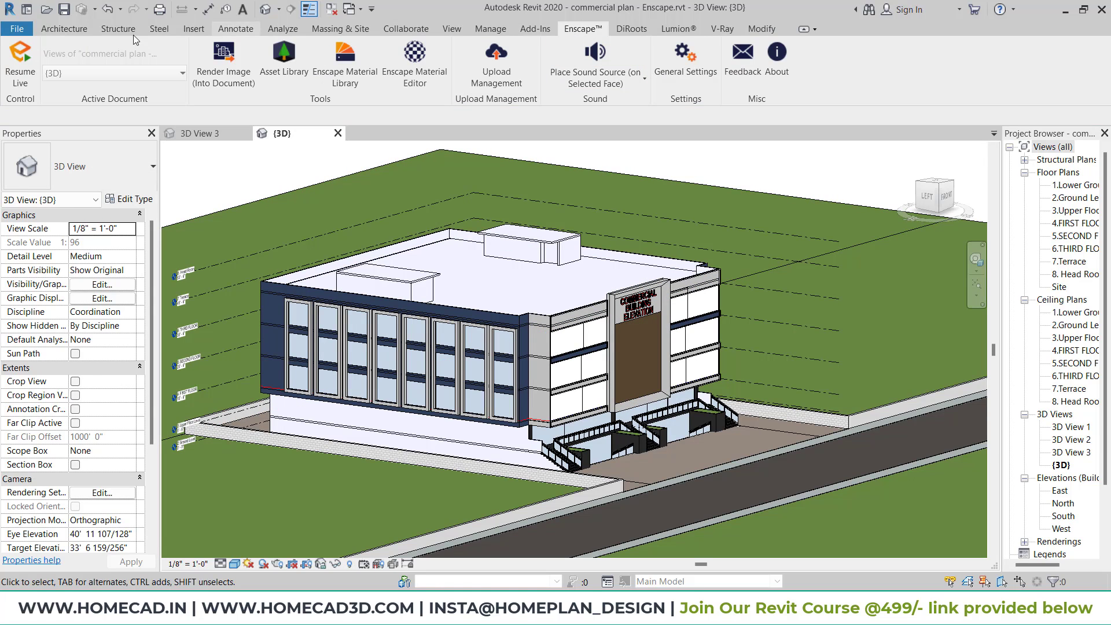
Resume Enscape live updates and switch to the Enscape window to check the shop decals and signage on the front.
click(20, 64)
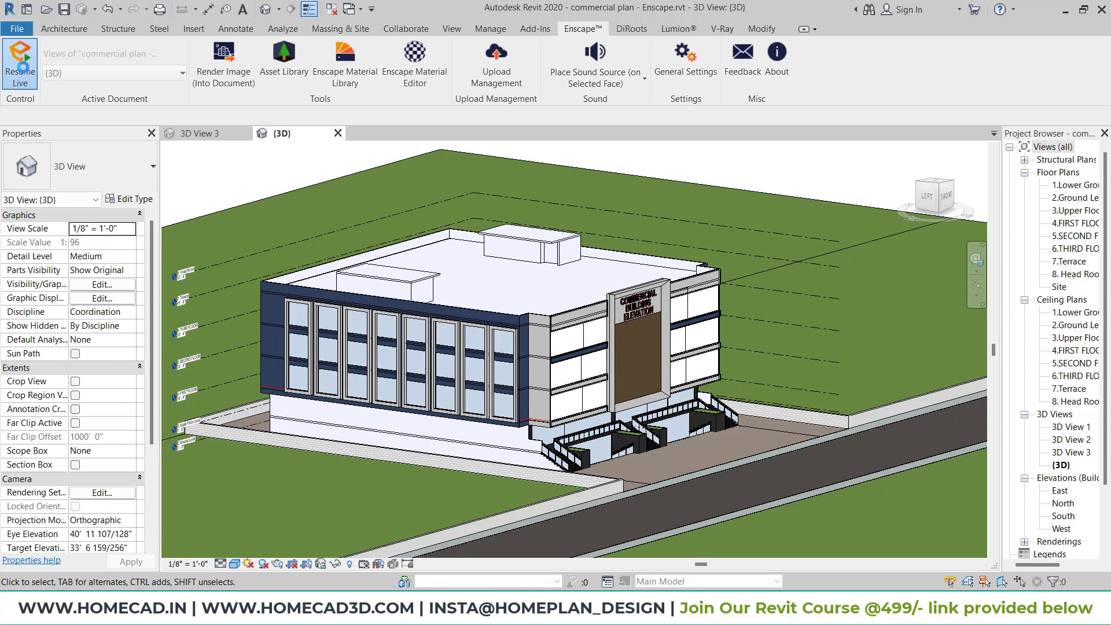
click(585, 606)
click(668, 536)
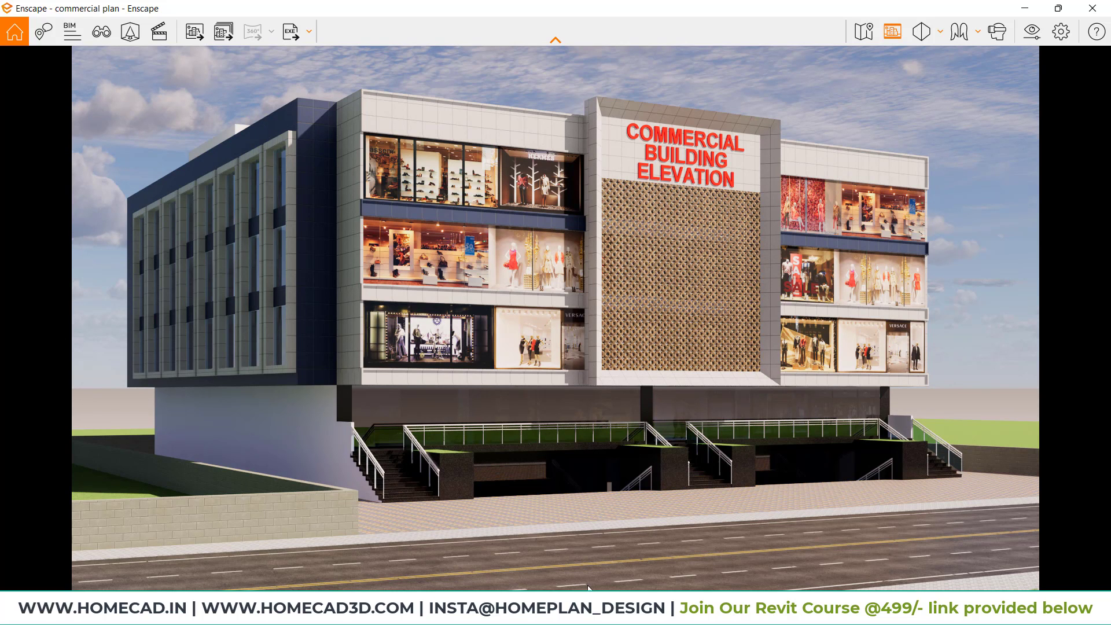
mouse_move(588, 587)
Switch back to Revit and set the finish of decal types SHOP 01 and SHOP 02 to High Gloss.
click(508, 532)
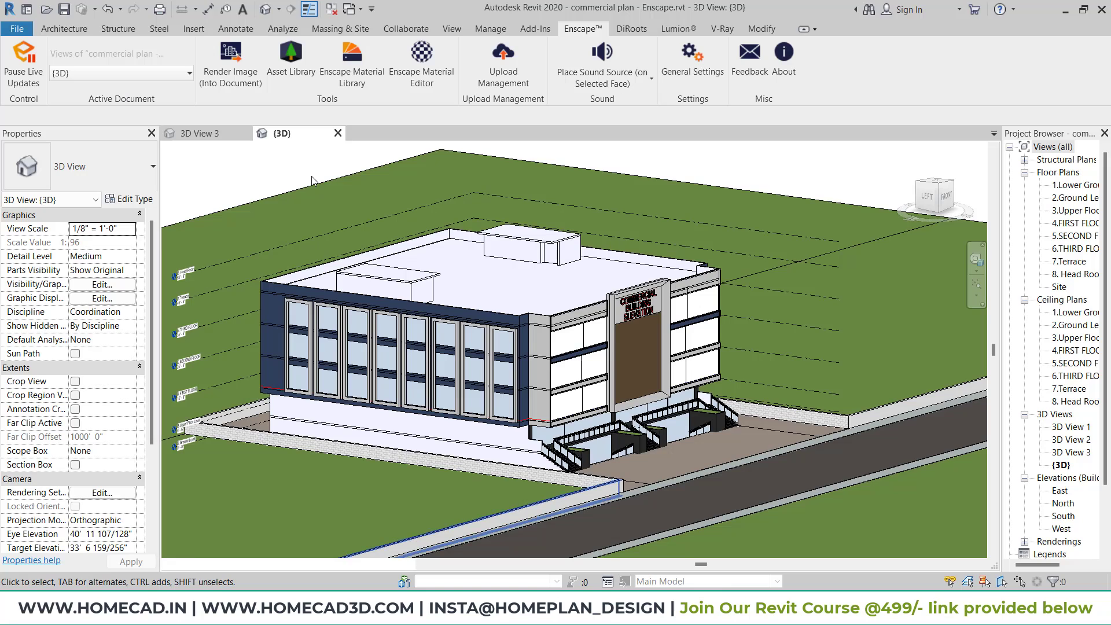
click(64, 29)
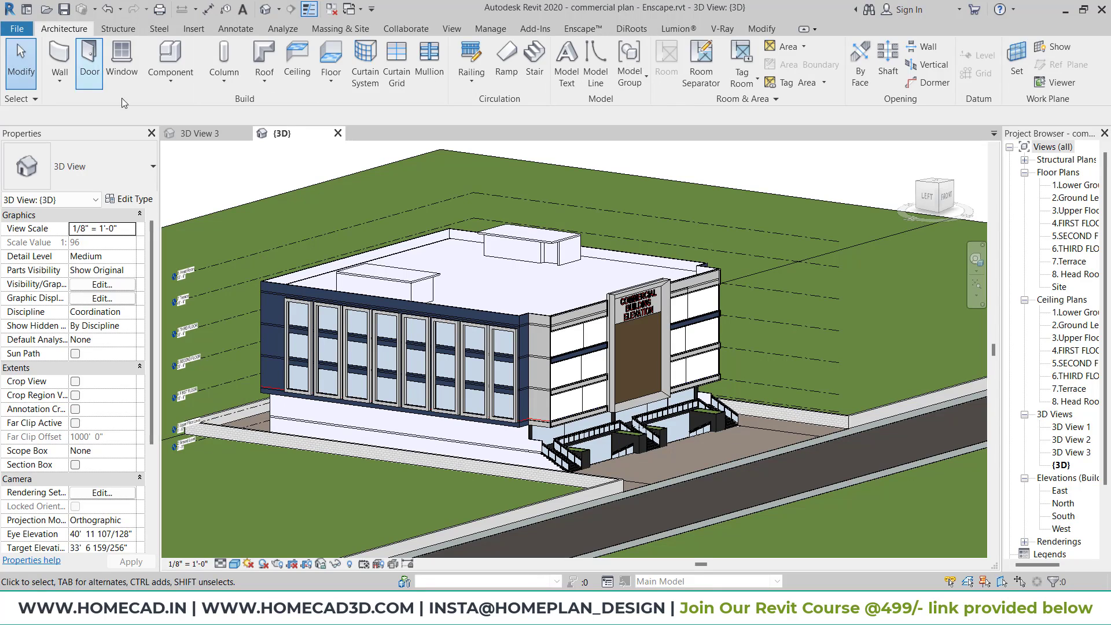
click(194, 29)
click(234, 74)
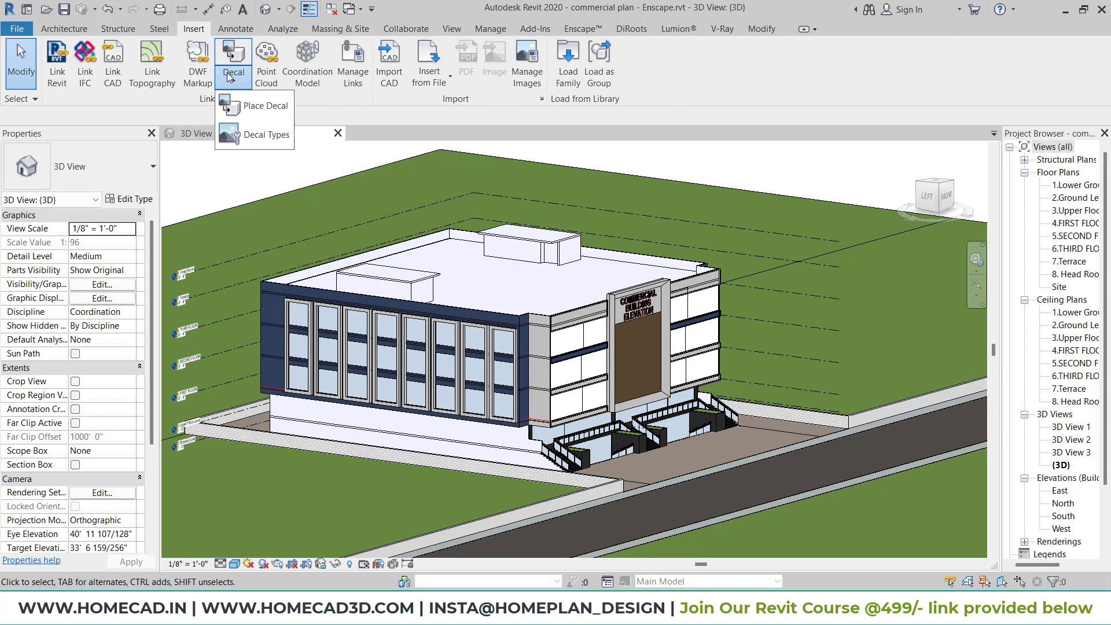
click(256, 134)
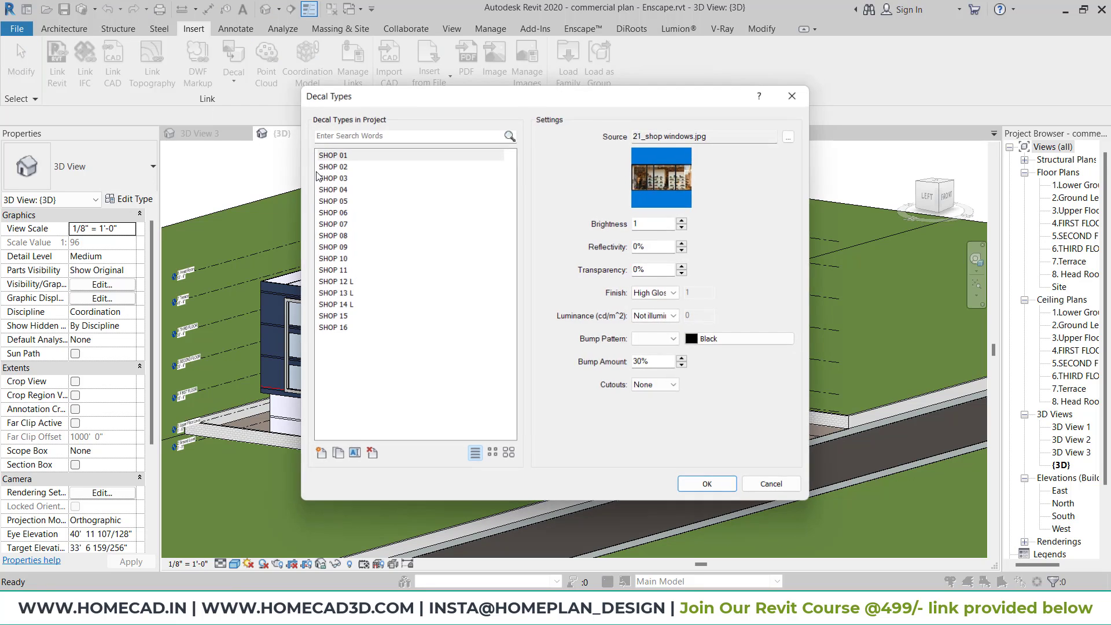
click(656, 292)
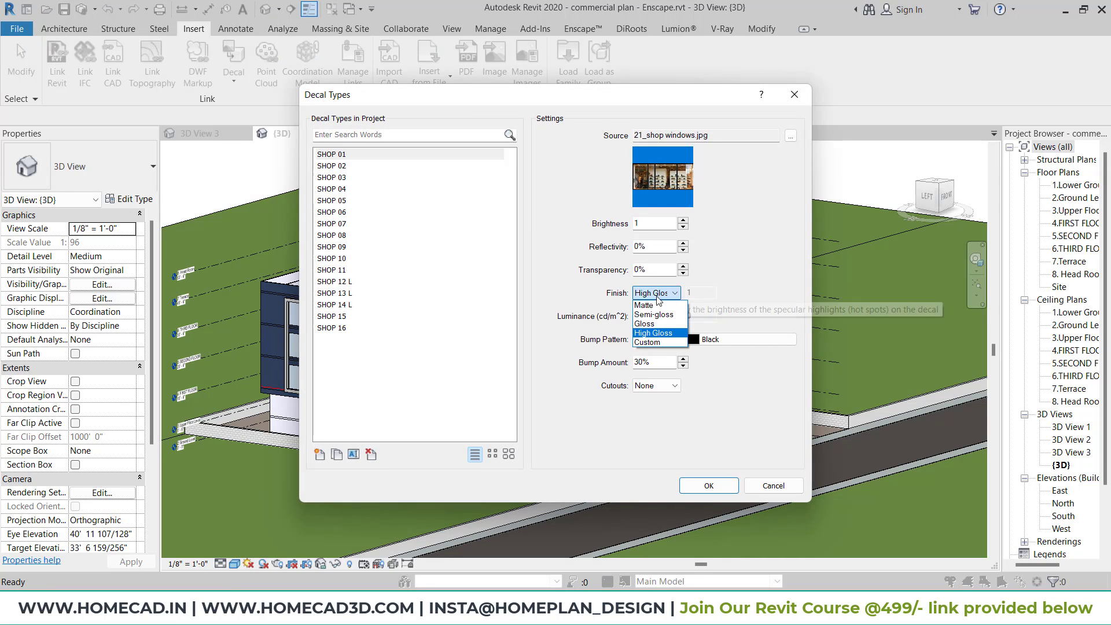
click(655, 333)
click(336, 165)
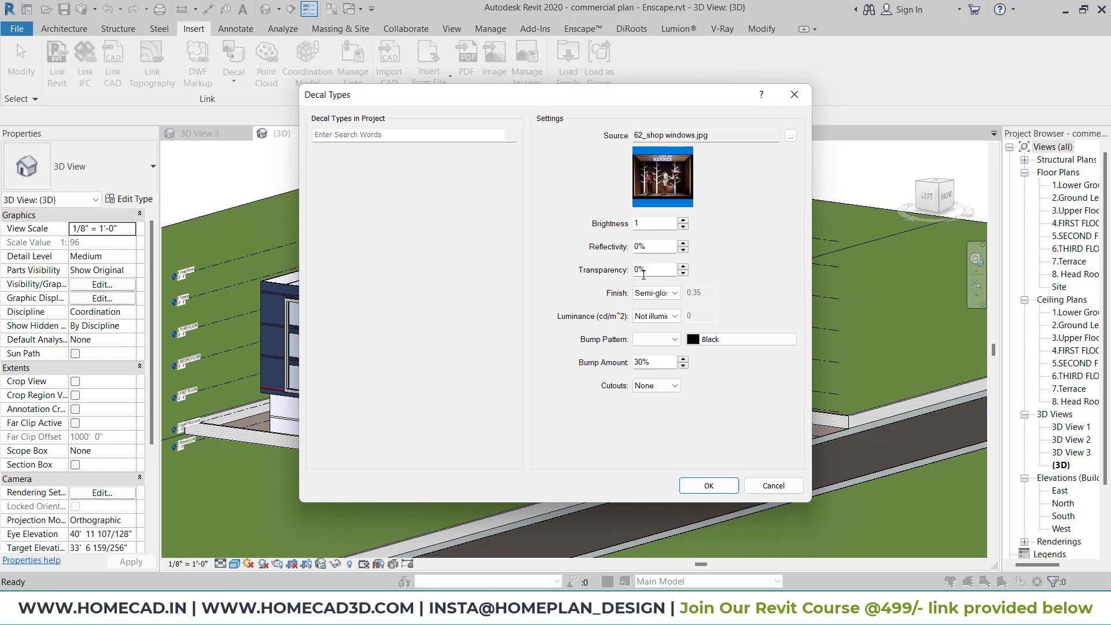
click(656, 294)
click(655, 333)
Set the finish of decal types SHOP 03 and SHOP 05 to High Gloss, checking SHOP 04 in between.
click(345, 178)
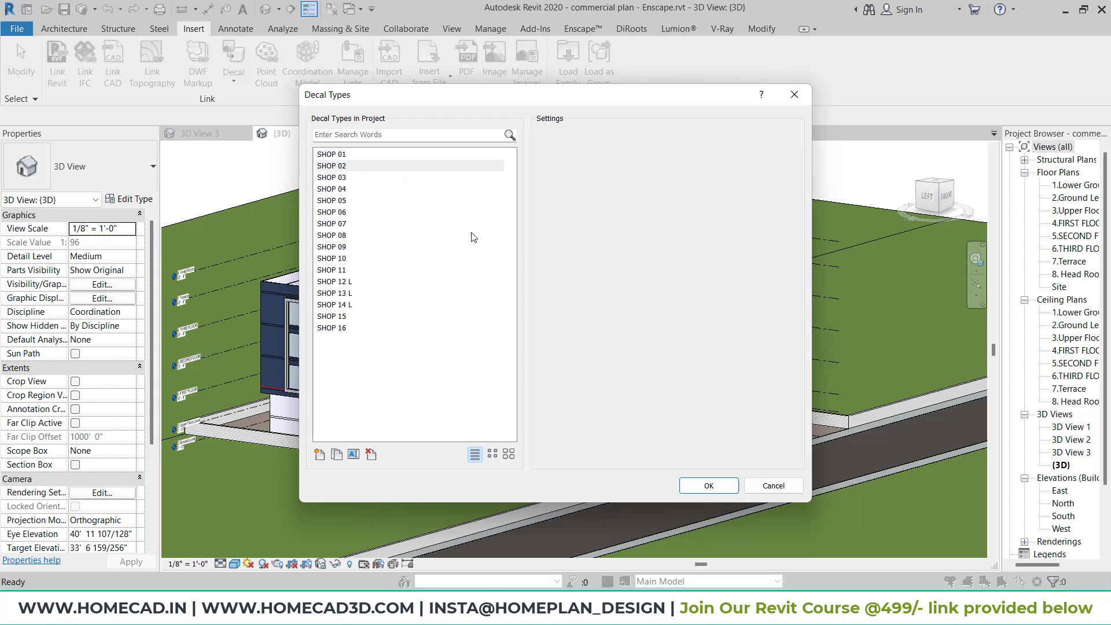
click(656, 293)
click(655, 333)
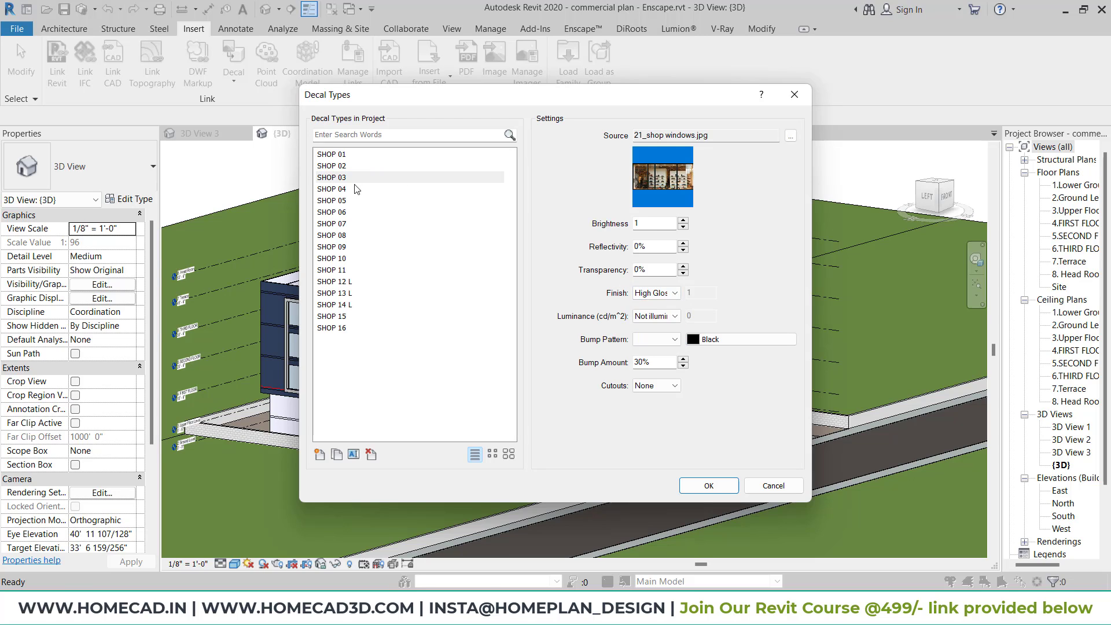
click(338, 192)
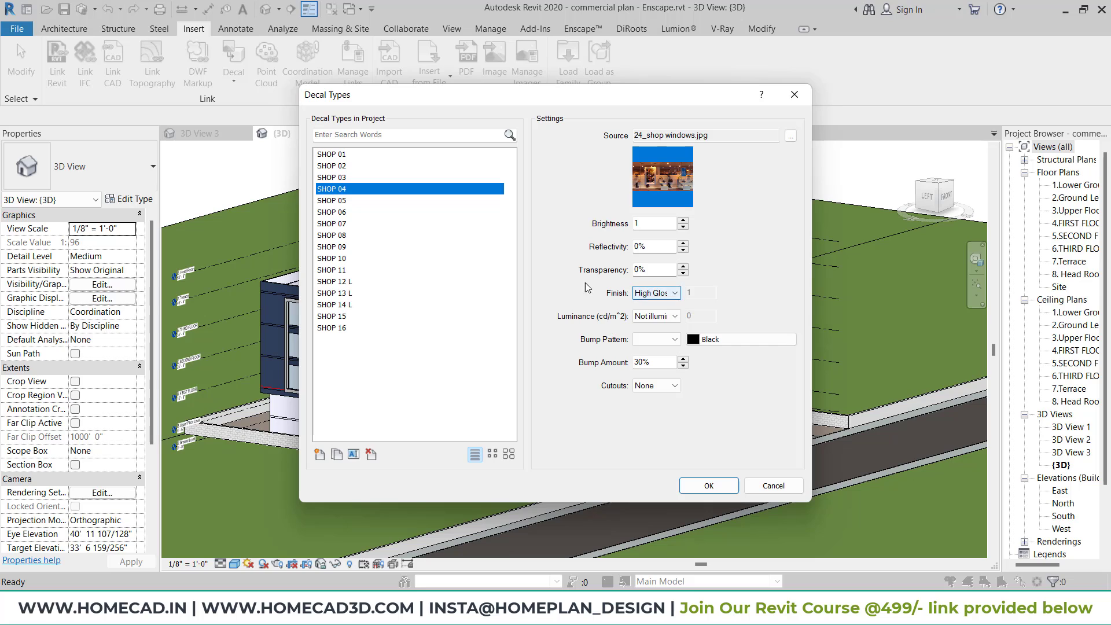
click(330, 200)
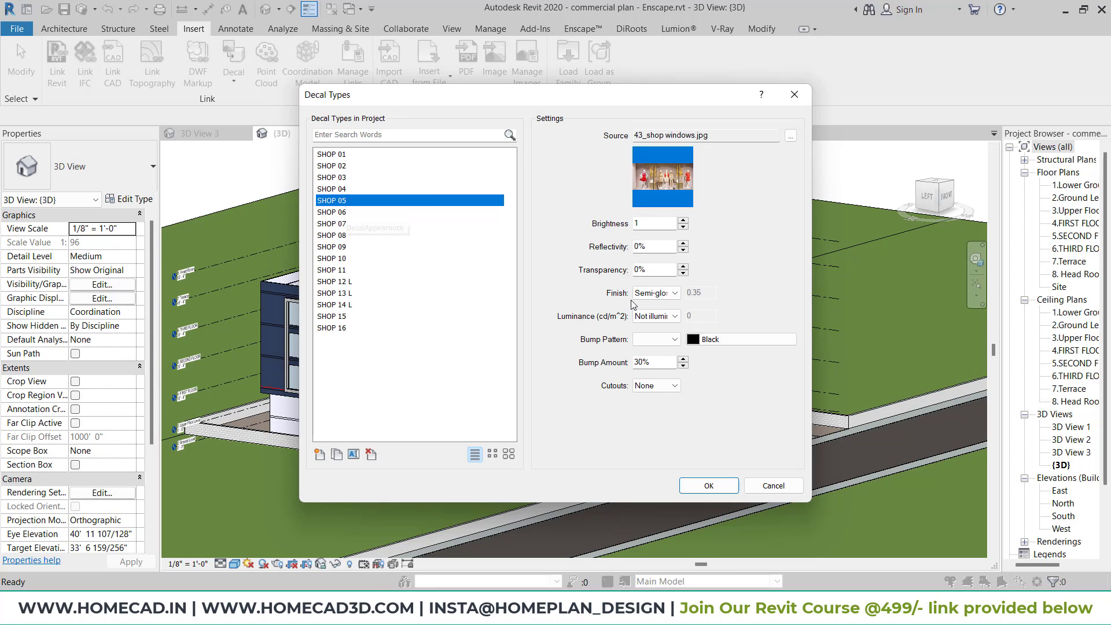
click(655, 293)
click(653, 333)
Check decal types SHOP 06 and SHOP 07, and set the finish of SHOP 08 and SHOP 09 to High Gloss.
click(341, 212)
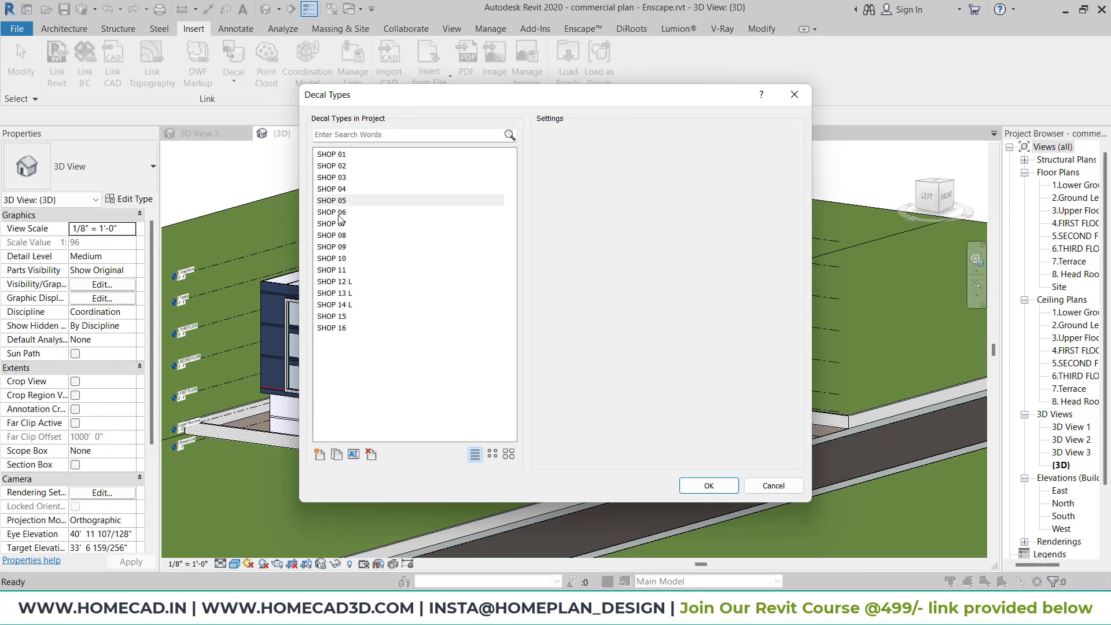
click(340, 224)
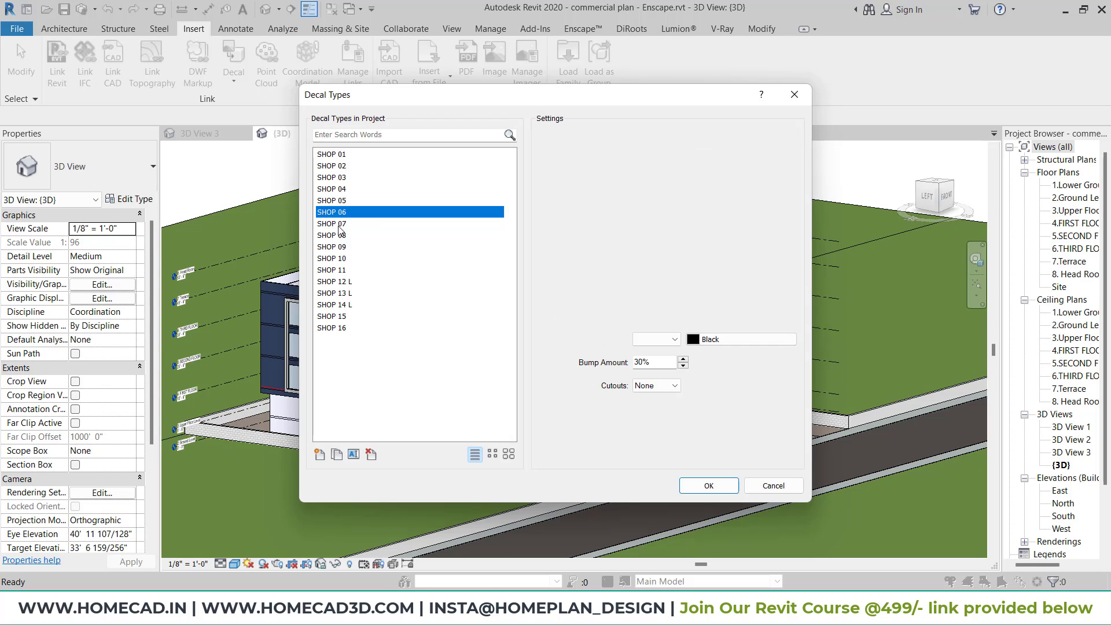
click(337, 236)
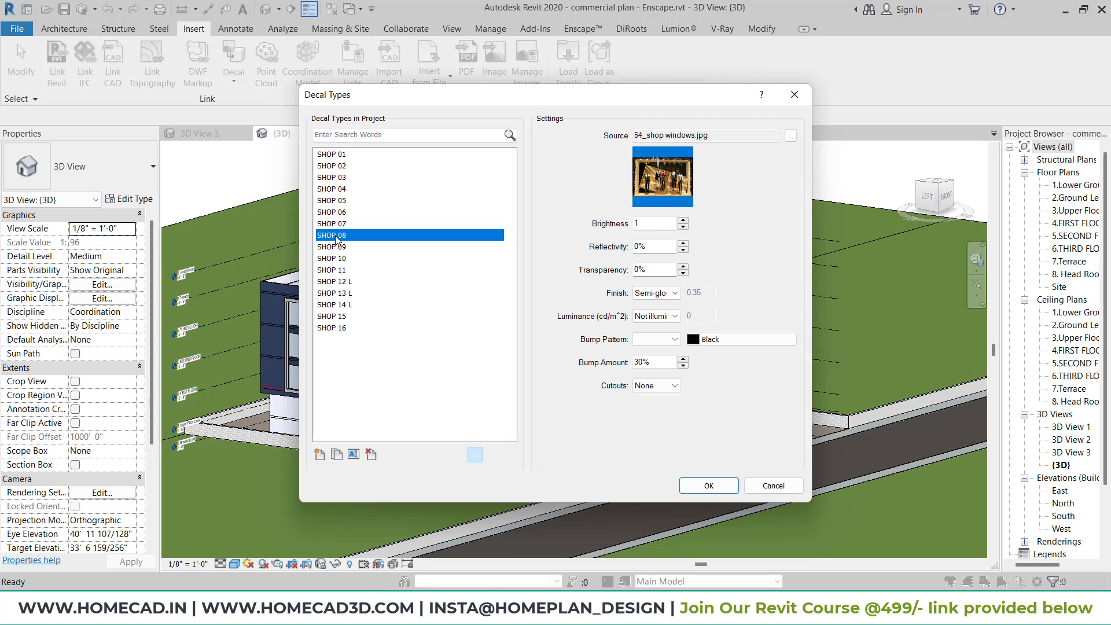
click(655, 293)
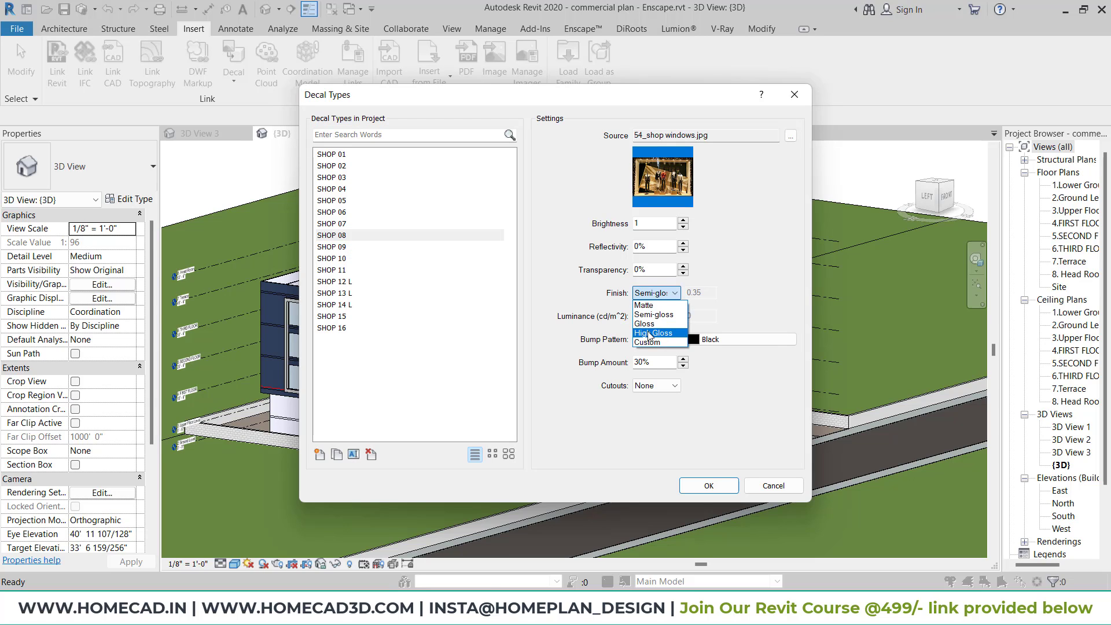
click(652, 333)
click(331, 246)
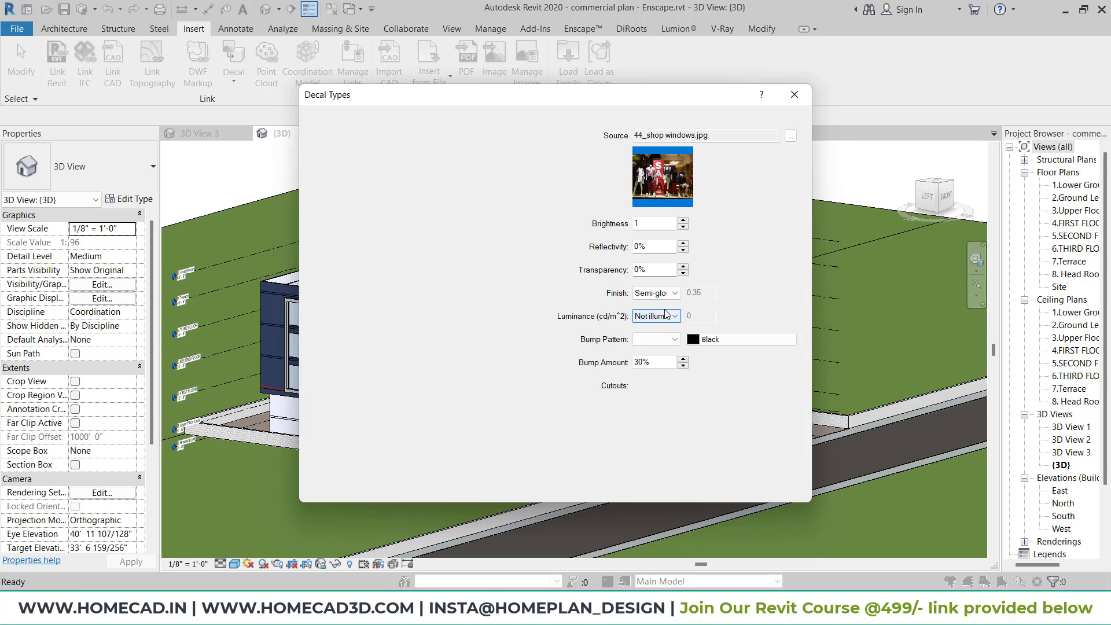
click(655, 293)
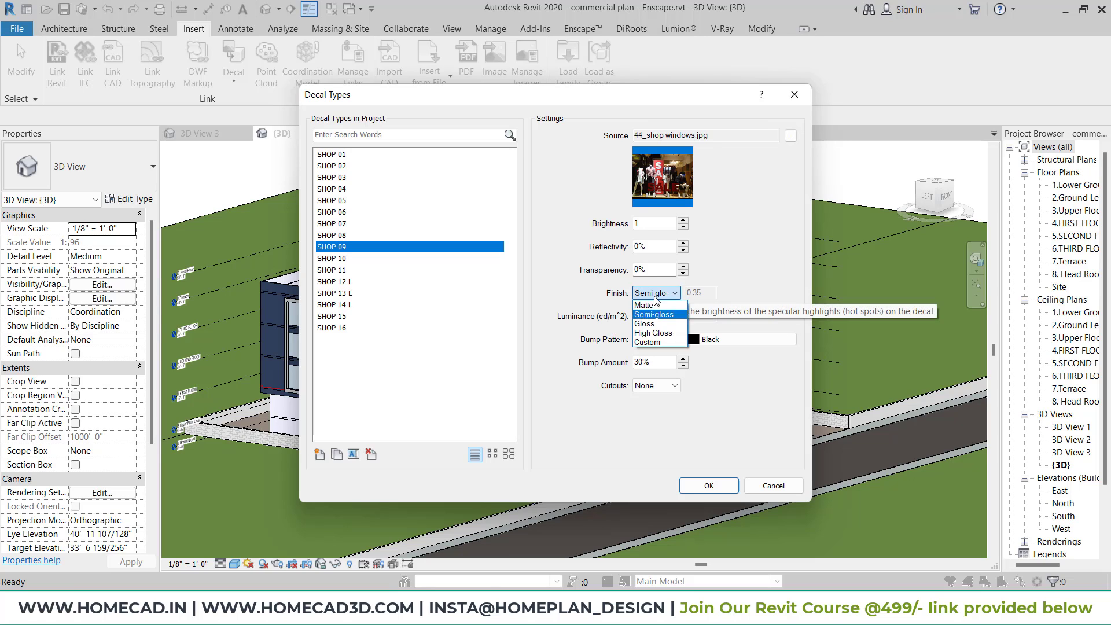
click(652, 332)
Set the finish of decal types SHOP 15 and SHOP 16 to High Gloss and apply the decal type changes.
click(348, 317)
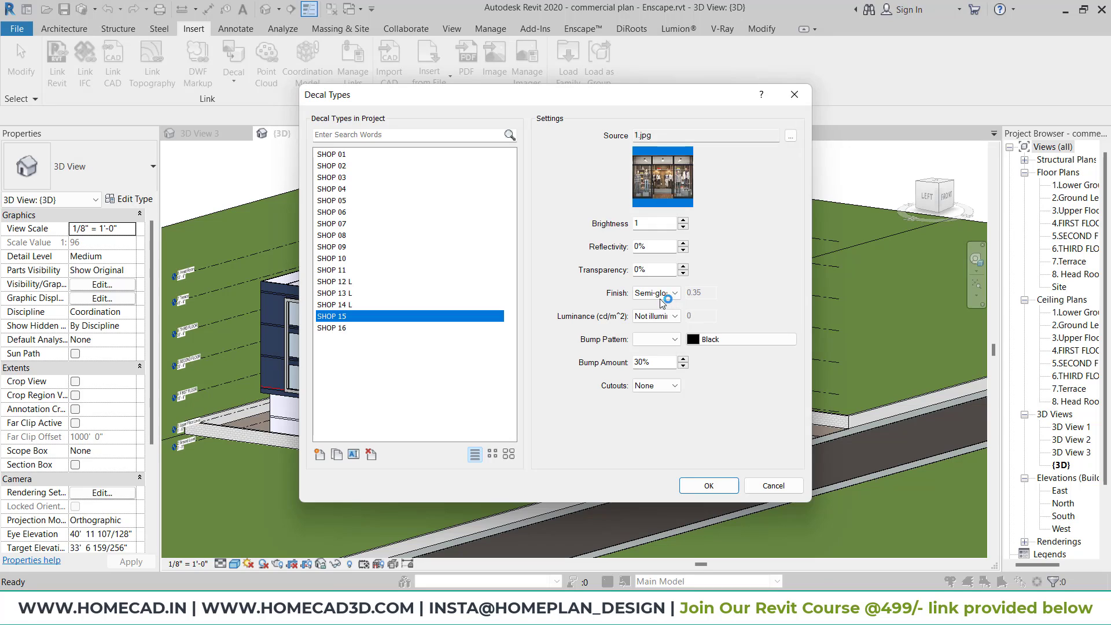
click(659, 293)
click(662, 334)
click(348, 328)
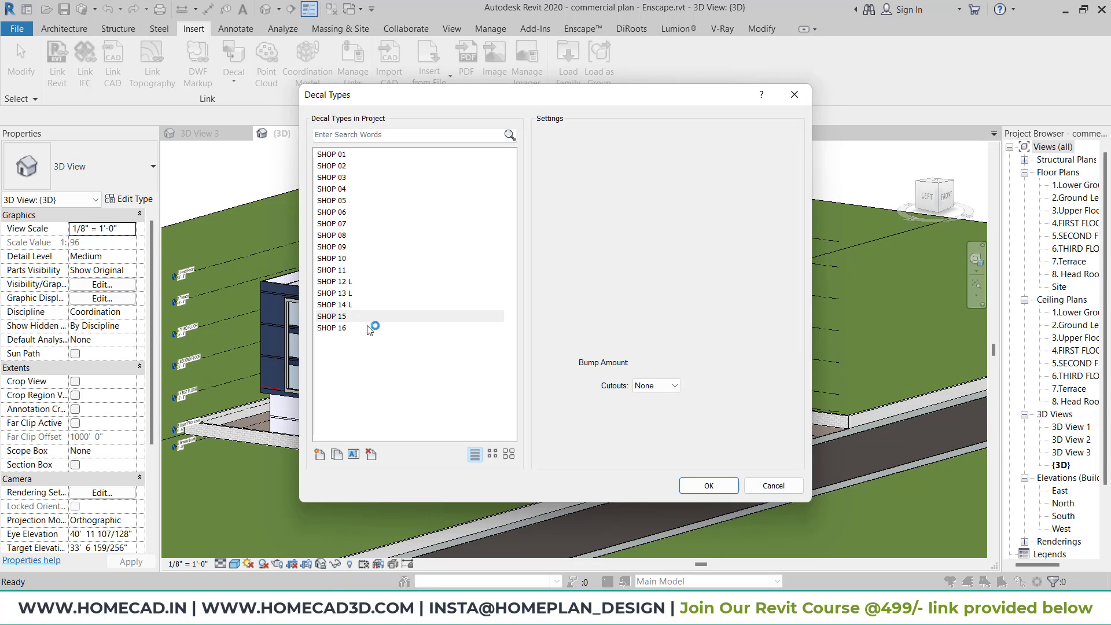
click(655, 293)
click(653, 321)
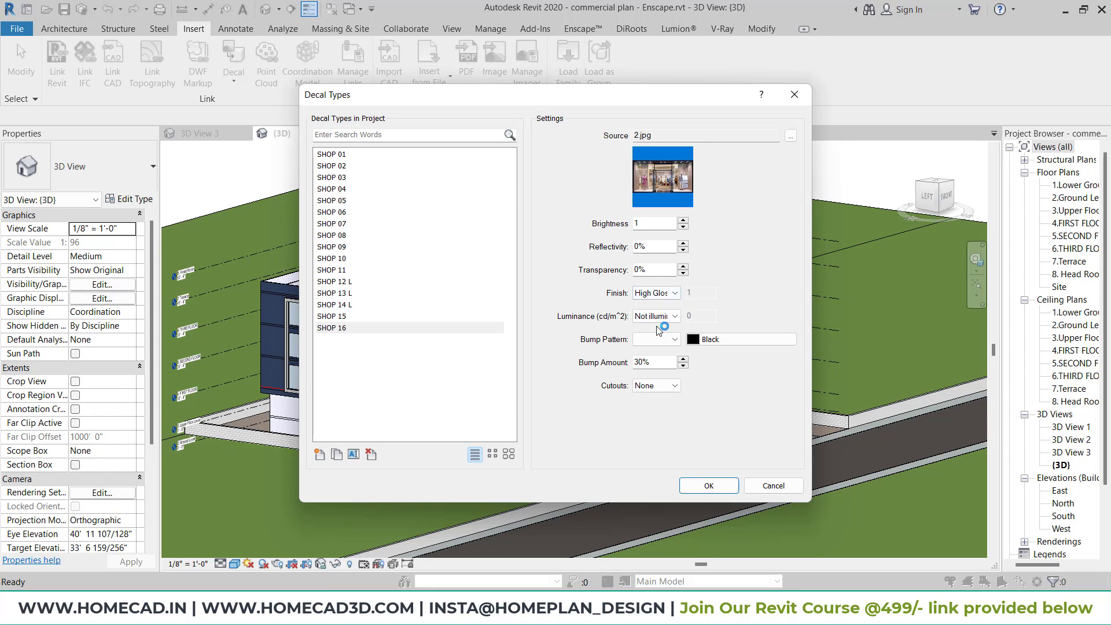
click(709, 485)
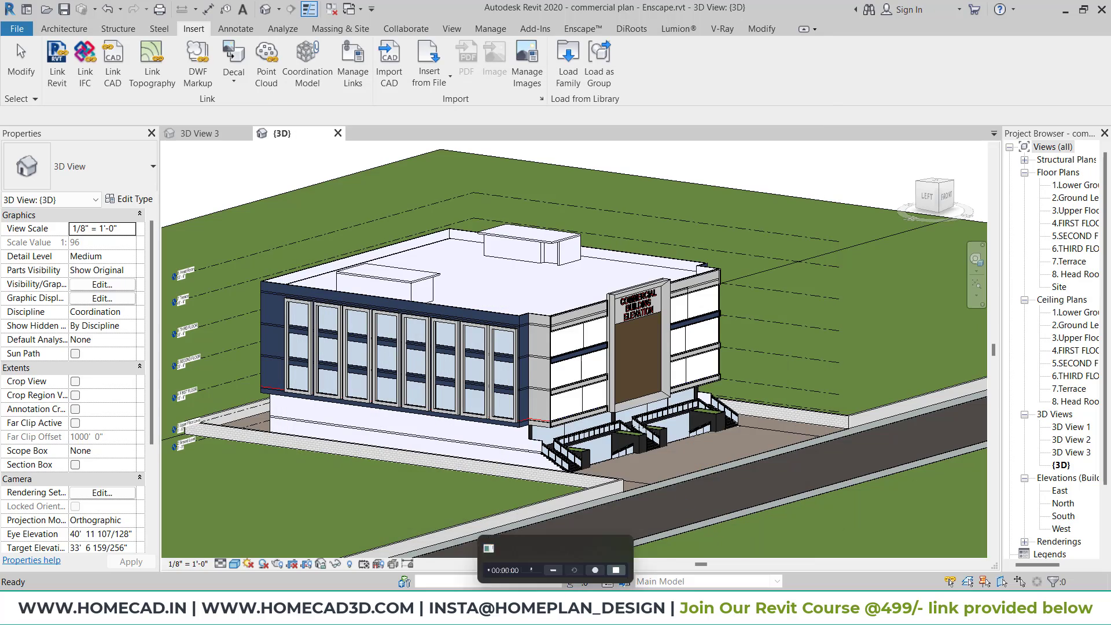
Switch to Enscape and examine the dark glazing band behind the front railings, beneath the shop-window floors.
mouse_move(674, 558)
click(709, 535)
scroll(728, 251, down, 2)
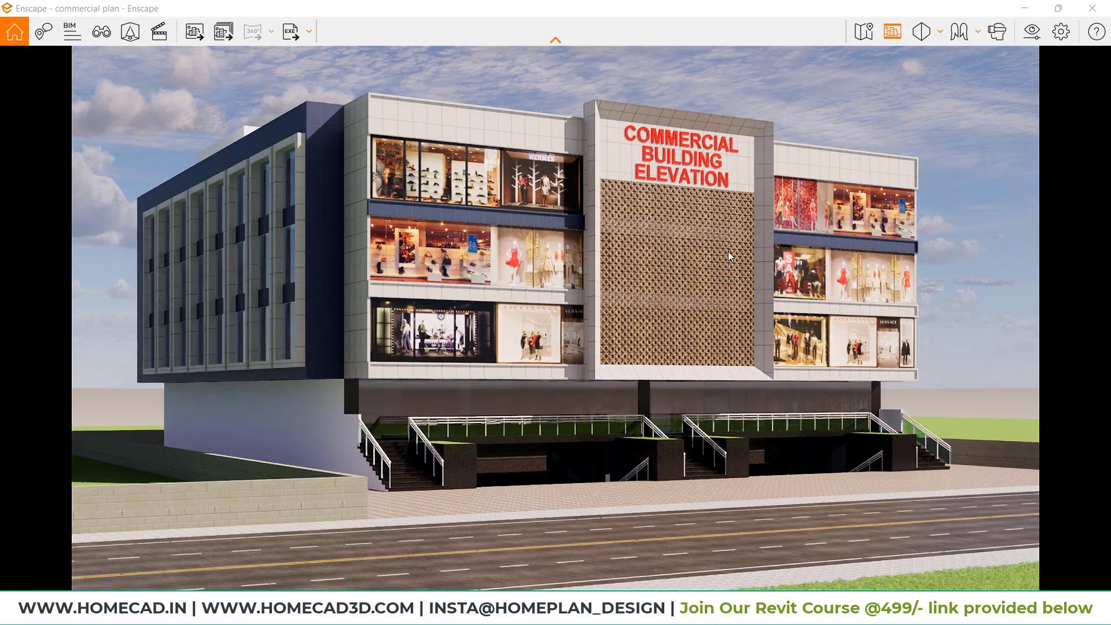
scroll(728, 251, up, 2)
drag(485, 382, 501, 401)
drag(424, 400, 372, 439)
drag(524, 385, 437, 442)
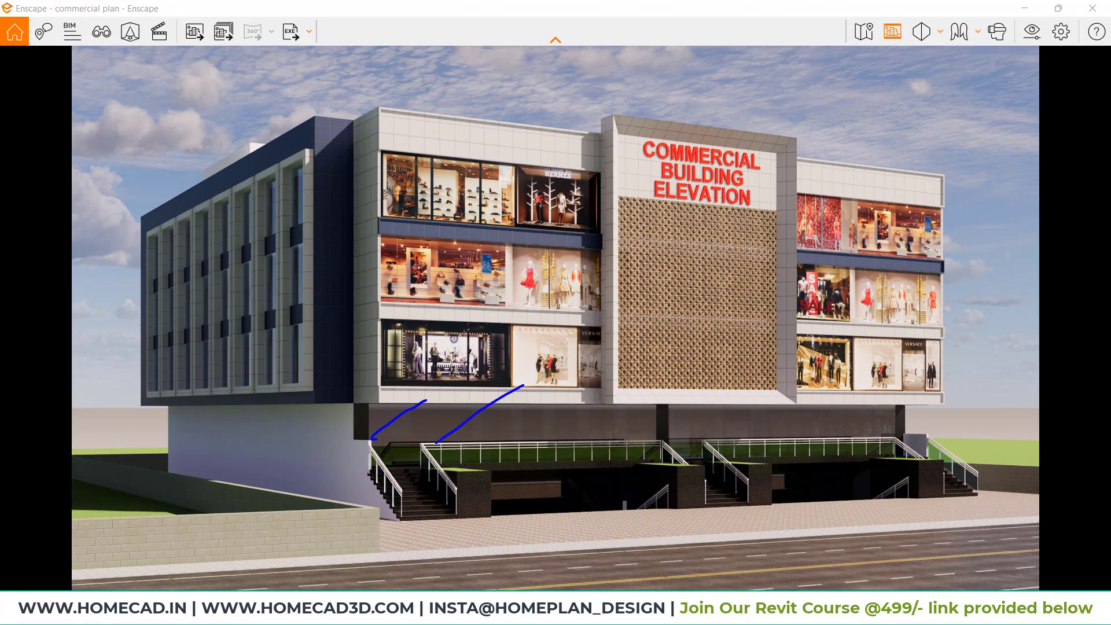
drag(580, 399, 493, 447)
drag(622, 412, 528, 456)
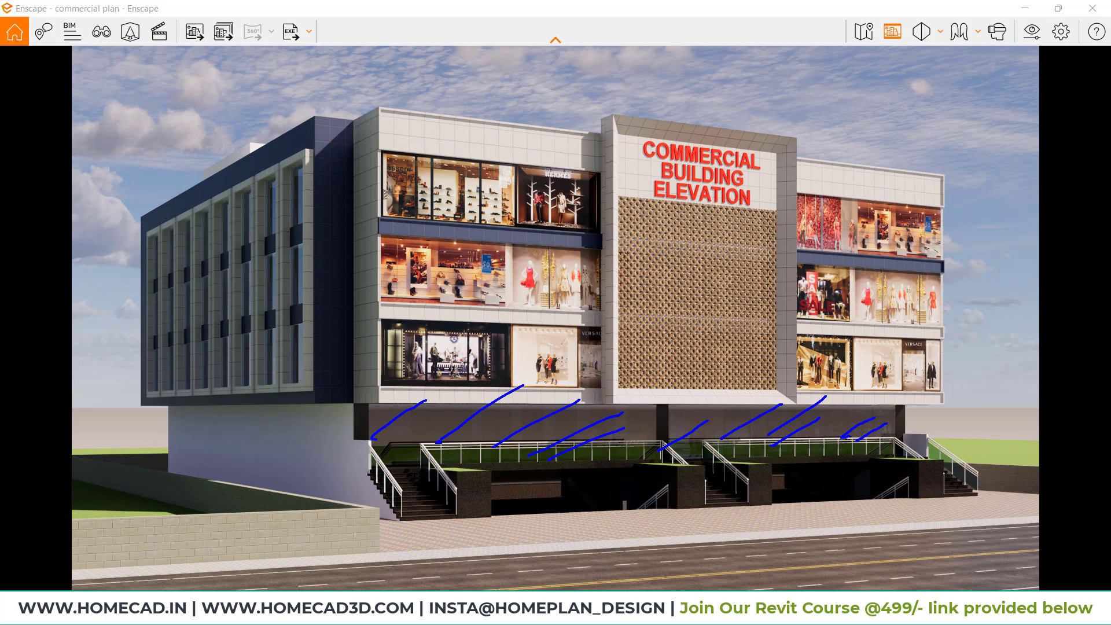
mouse_move(581, 613)
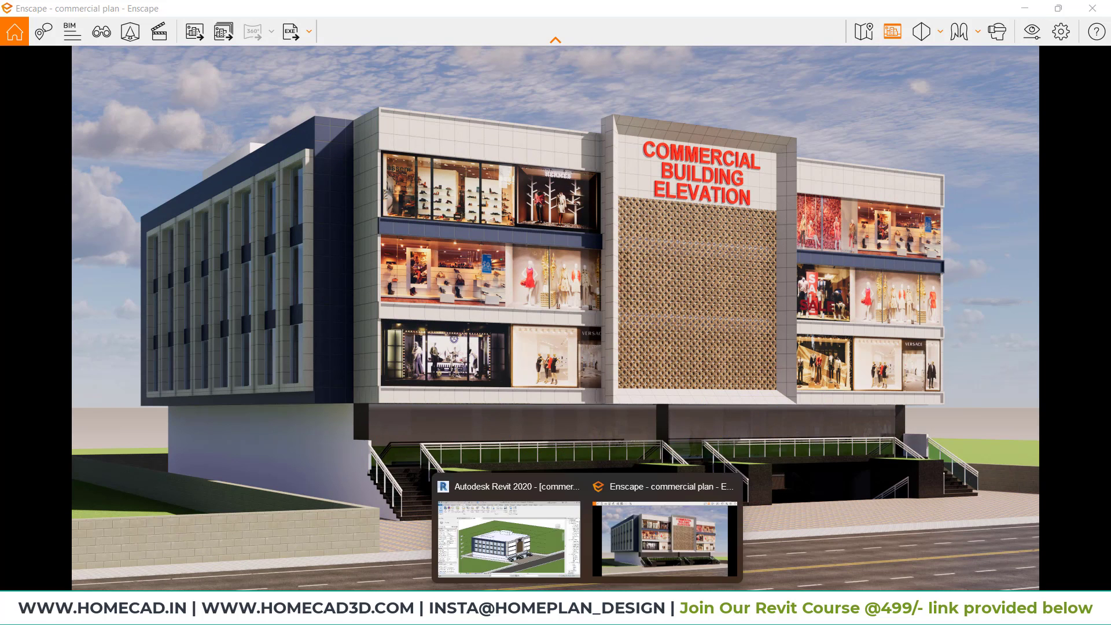
Switch to Revit and change the two front glazed curtain panels behind the upper railings to System Panel Glazed 01.
click(512, 540)
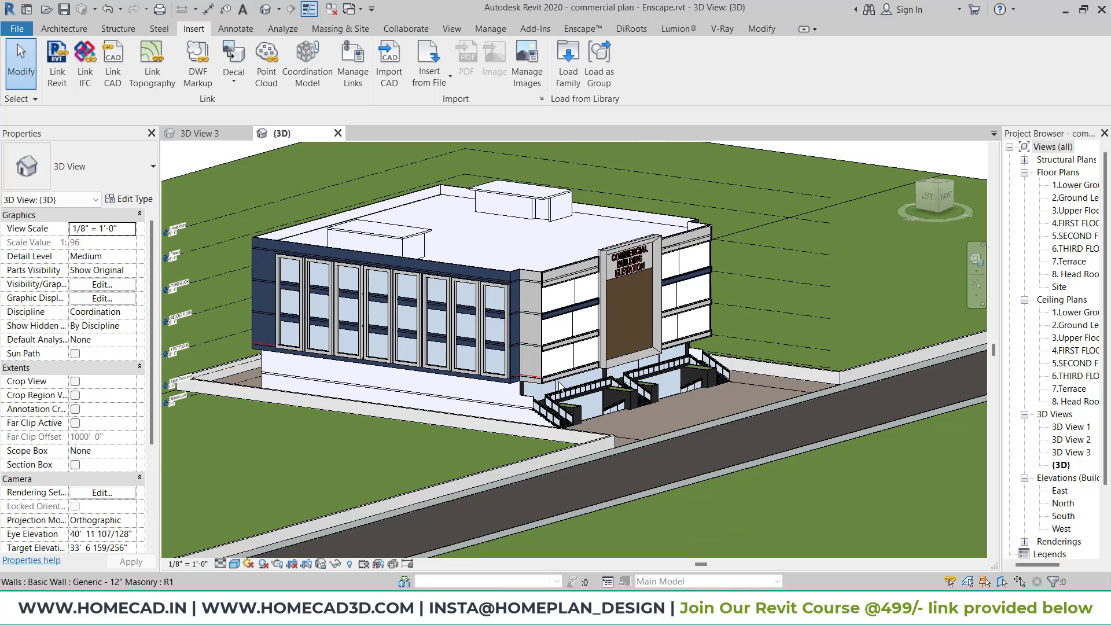
scroll(644, 356, up, 5)
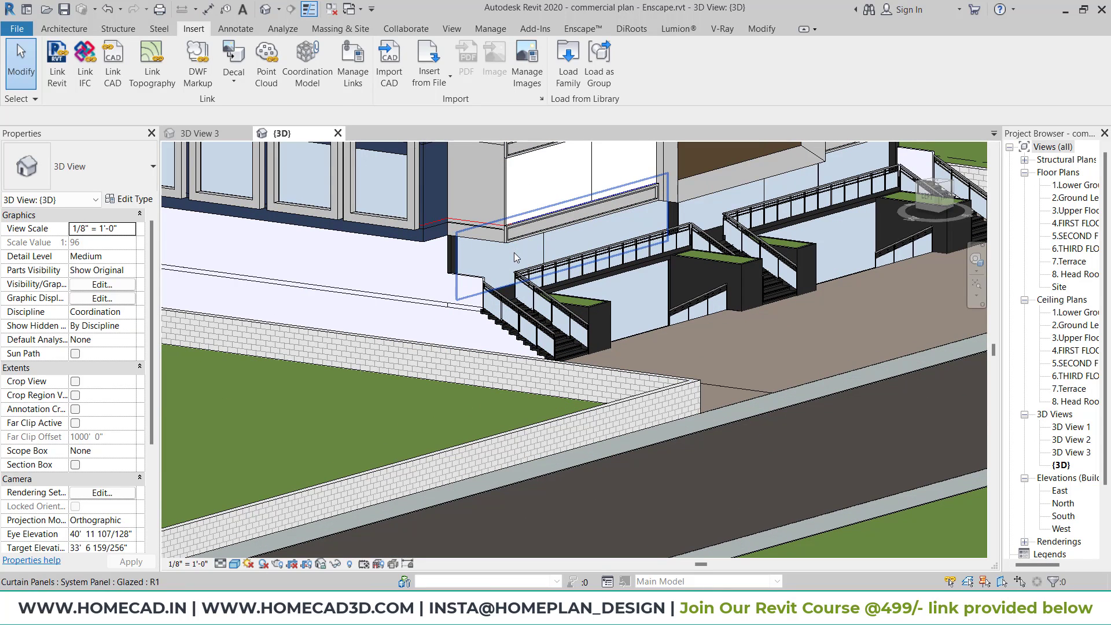
click(514, 252)
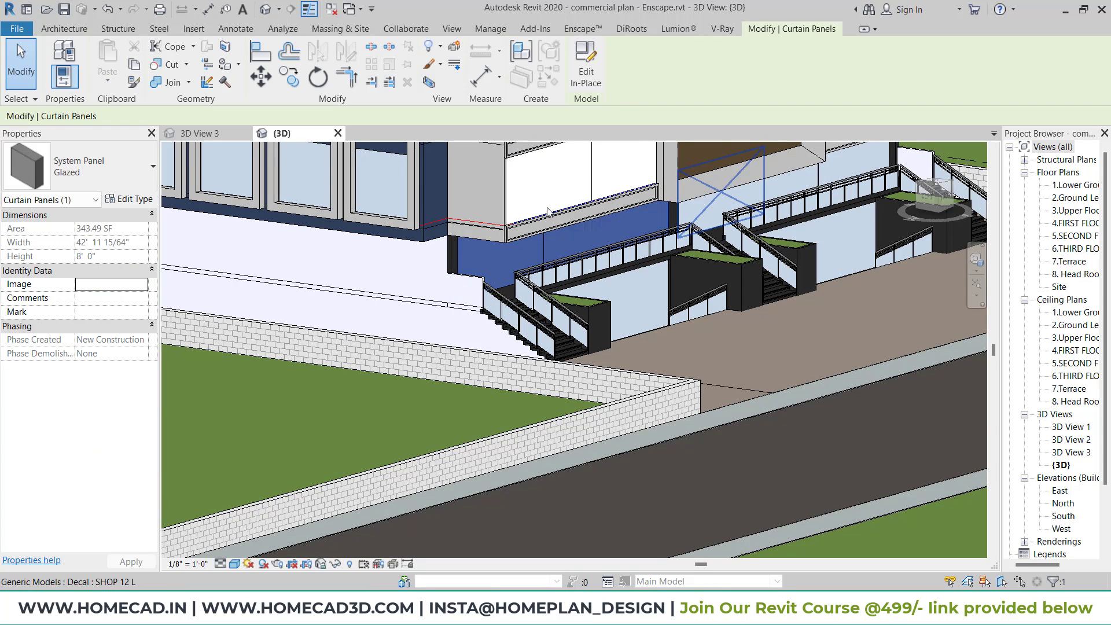
click(76, 168)
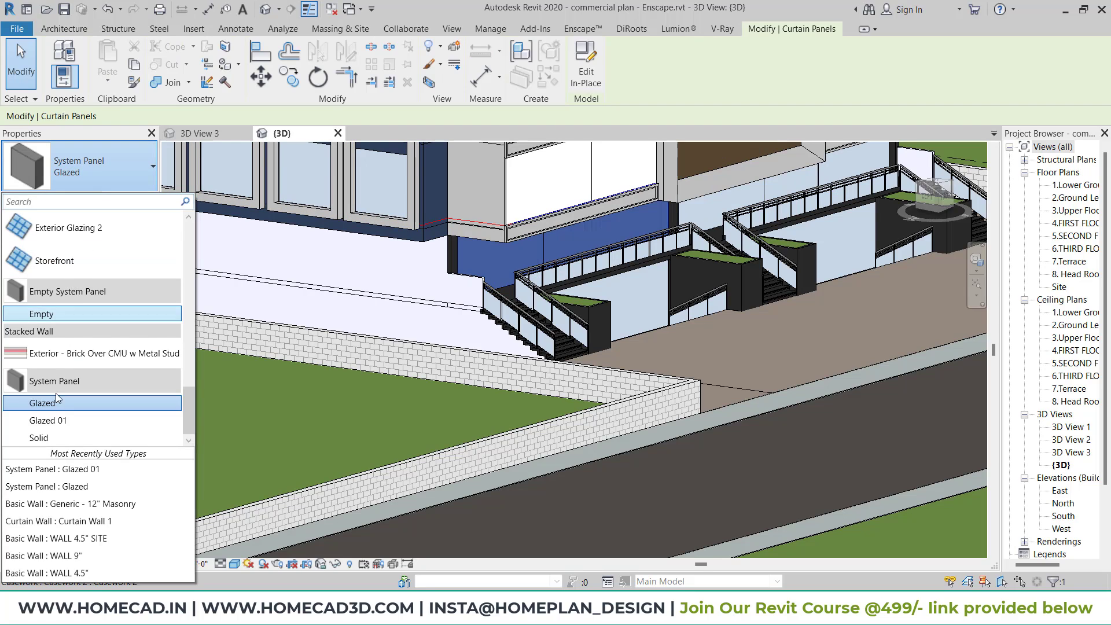
click(48, 421)
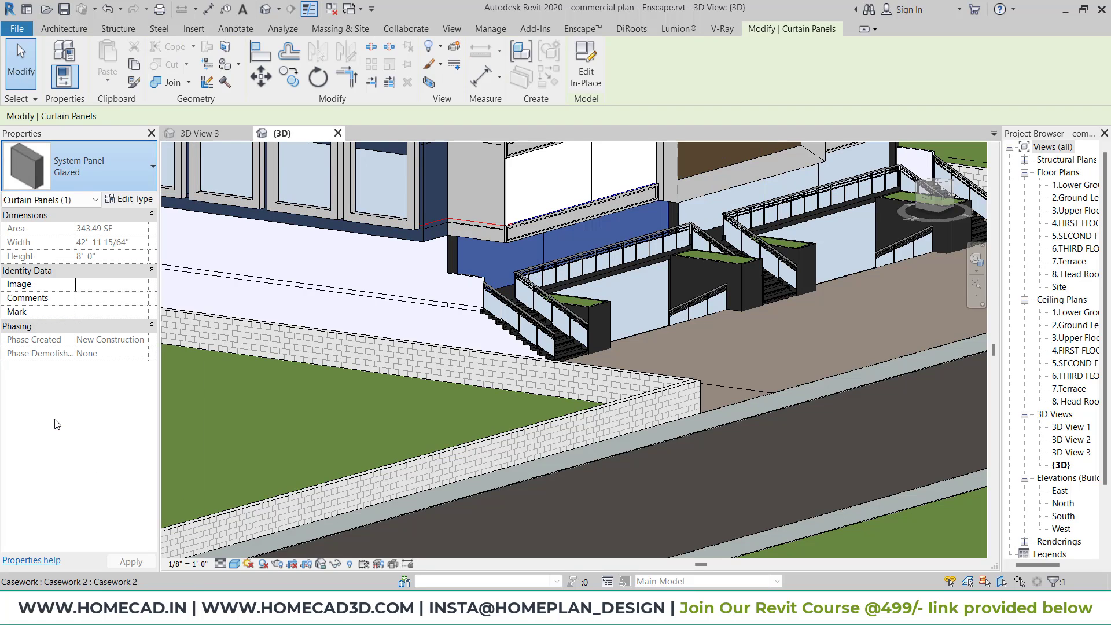
click(714, 215)
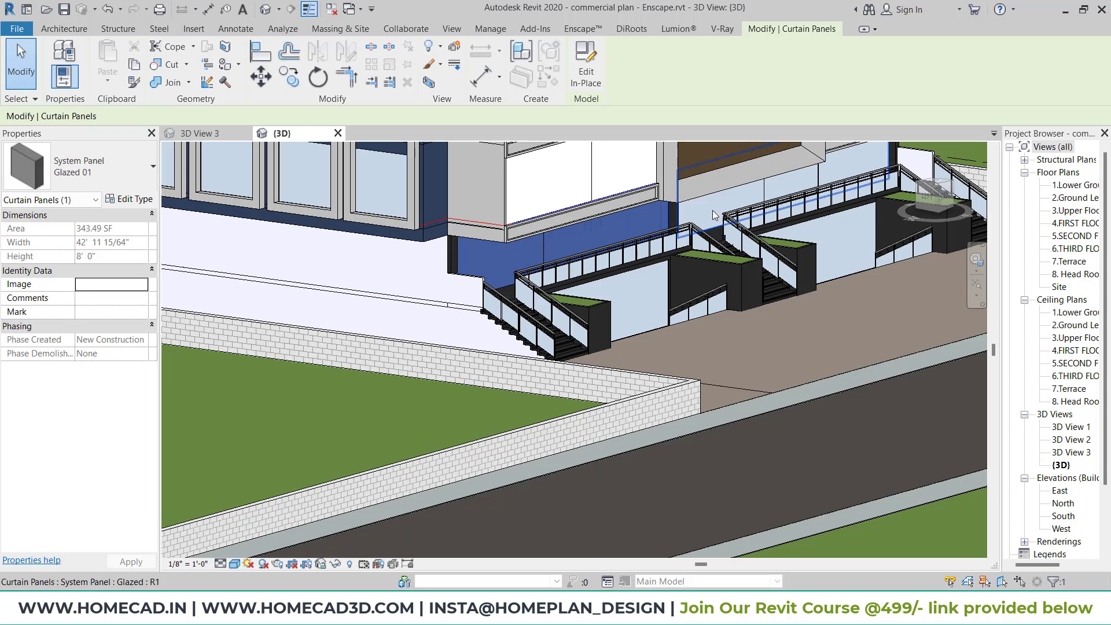
click(103, 184)
click(58, 420)
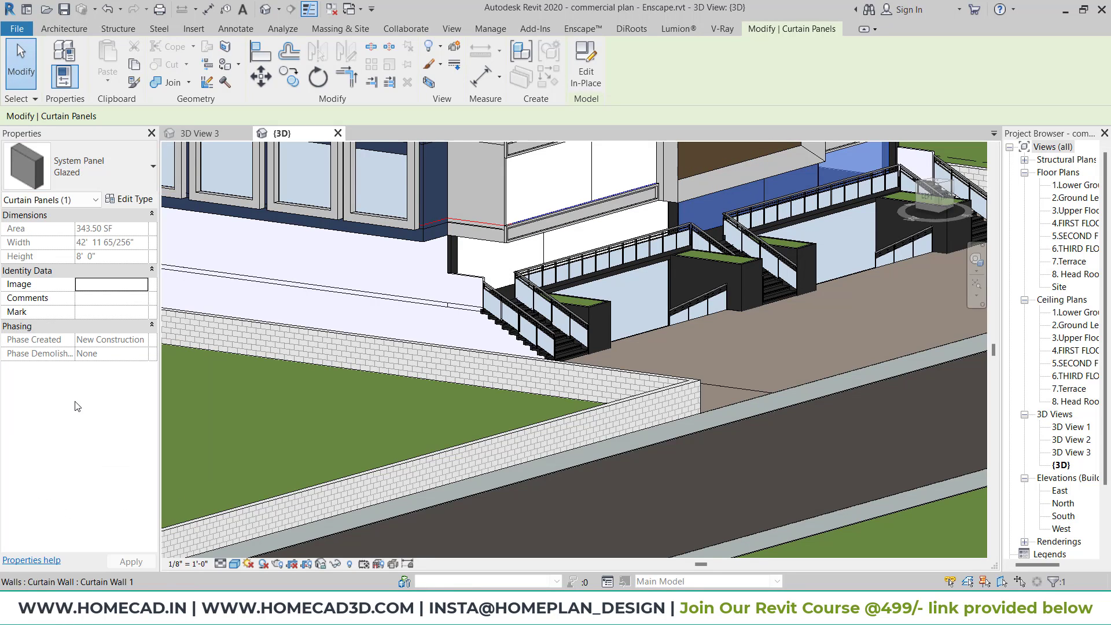
key(Escape)
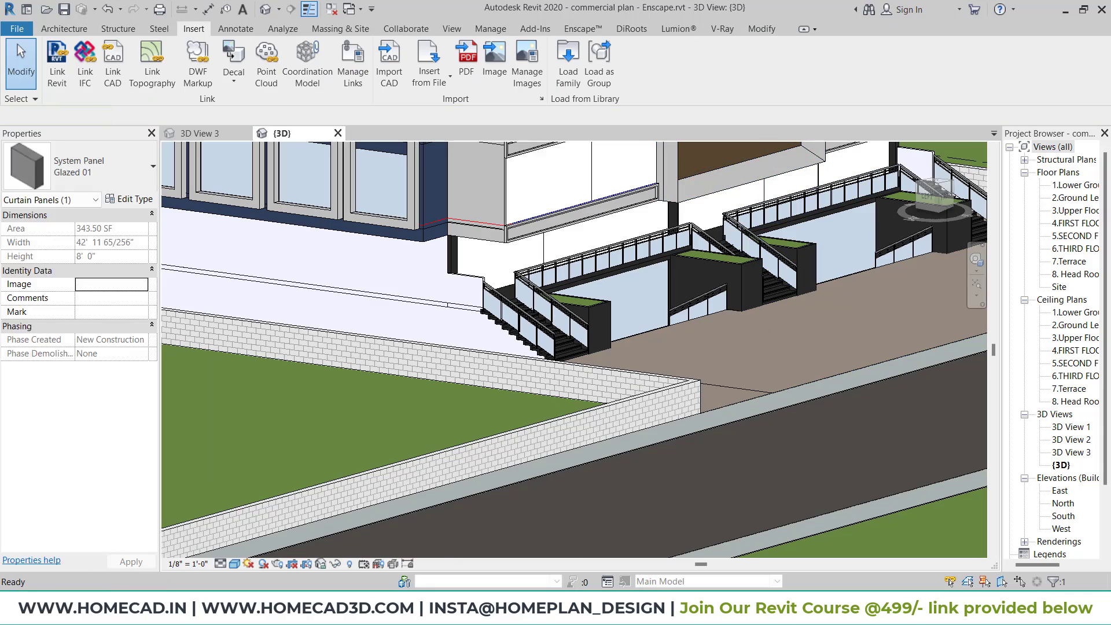
Switch to Enscape and examine the updated ground-level shopfronts and the railings along the entrance stairs.
mouse_move(588, 616)
click(641, 569)
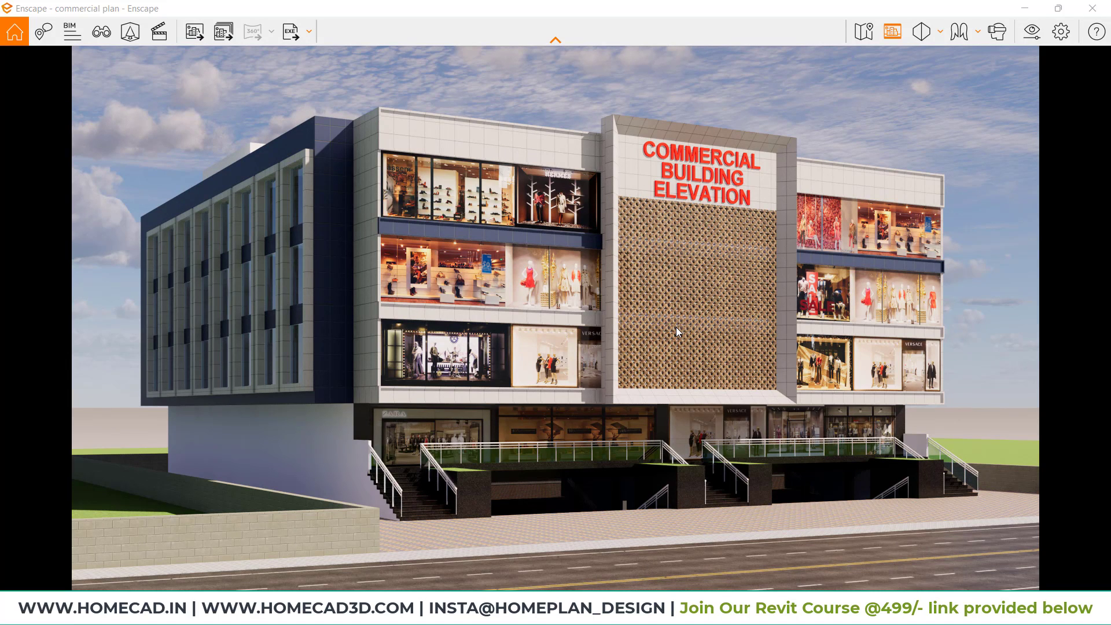
right_drag(727, 310, 688, 283)
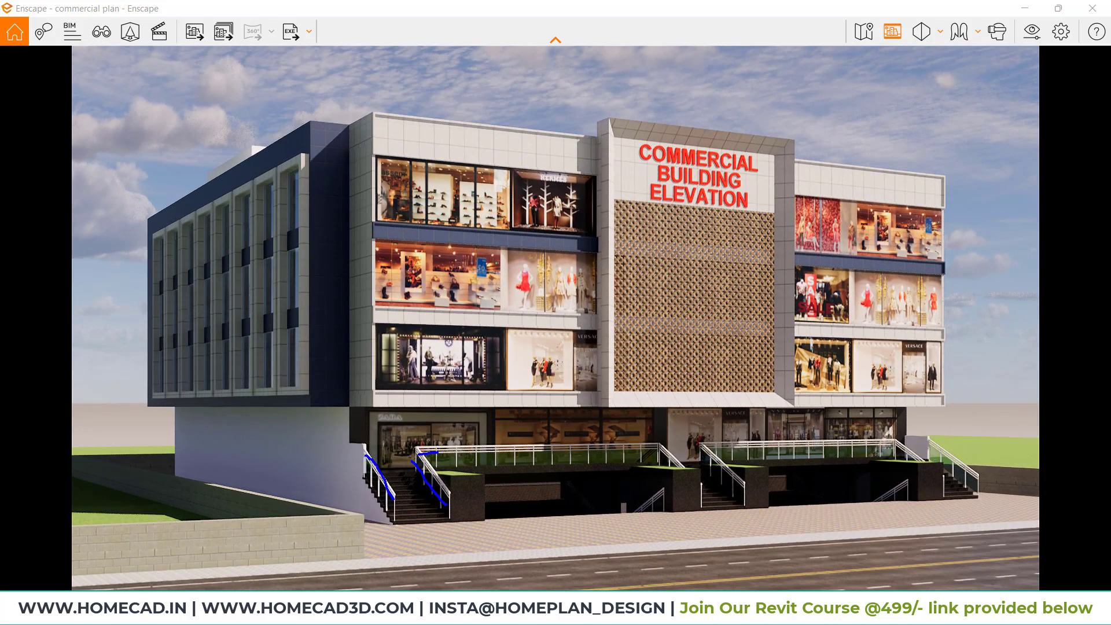
drag(438, 452, 556, 452)
Switch to Revit and open the non-continuous rail structure of the entrance stair's Glass Panel - Bottom Fill railing type.
click(505, 545)
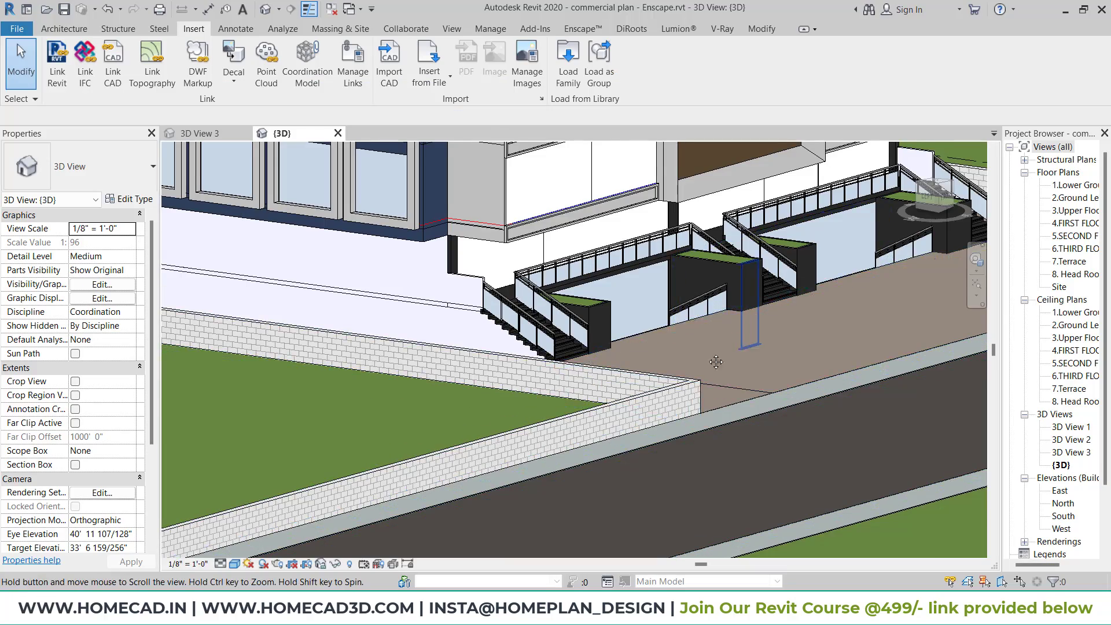
scroll(573, 345, up, 5)
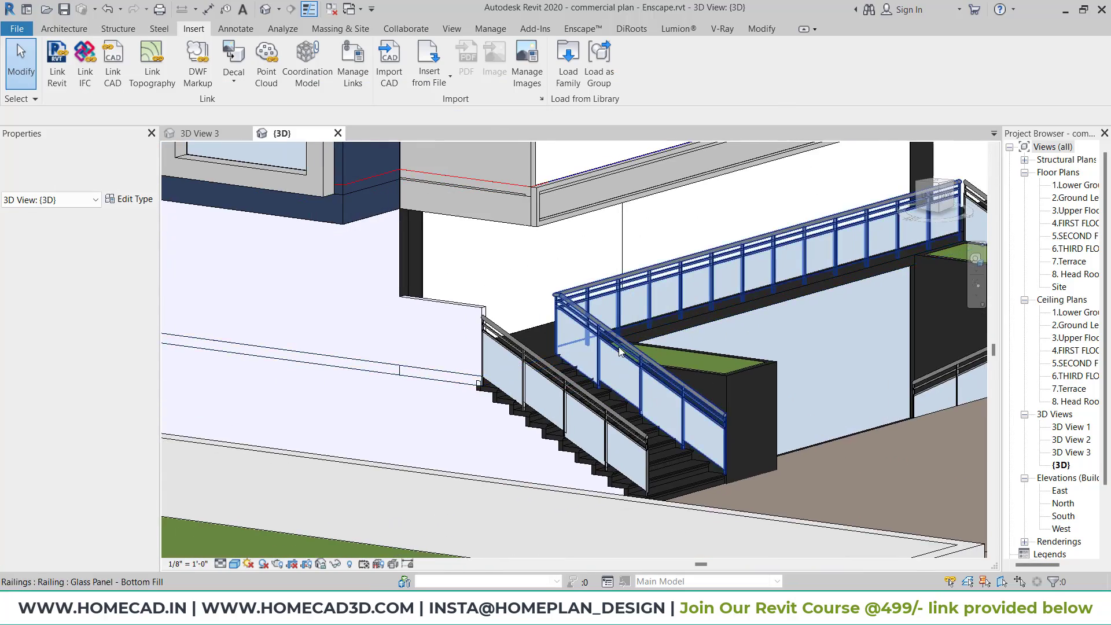
scroll(619, 350, up, 3)
click(499, 383)
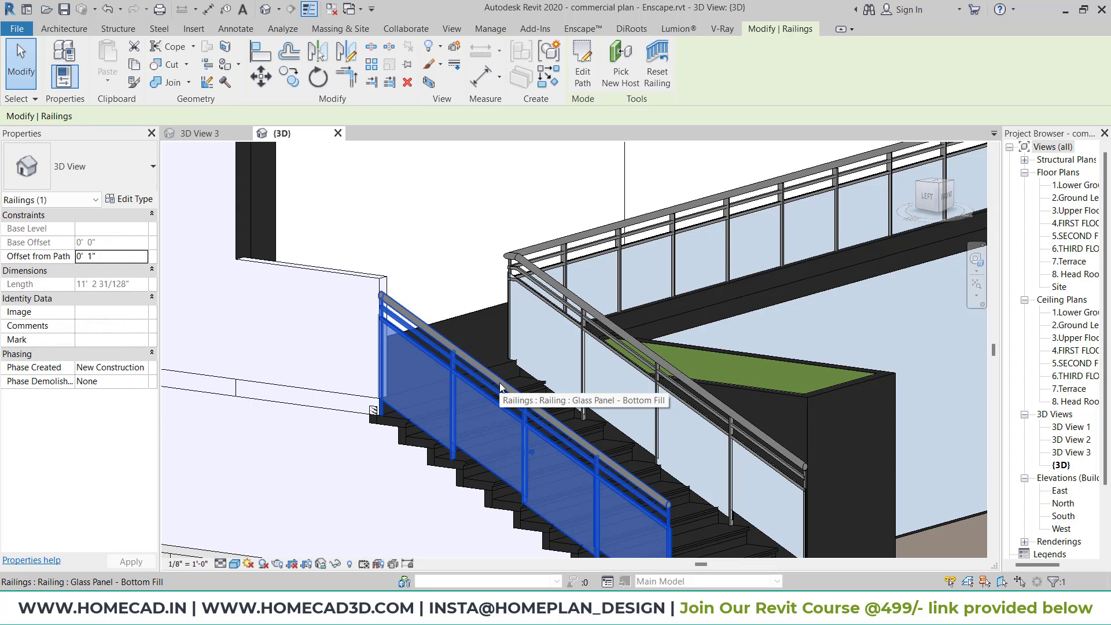
click(126, 199)
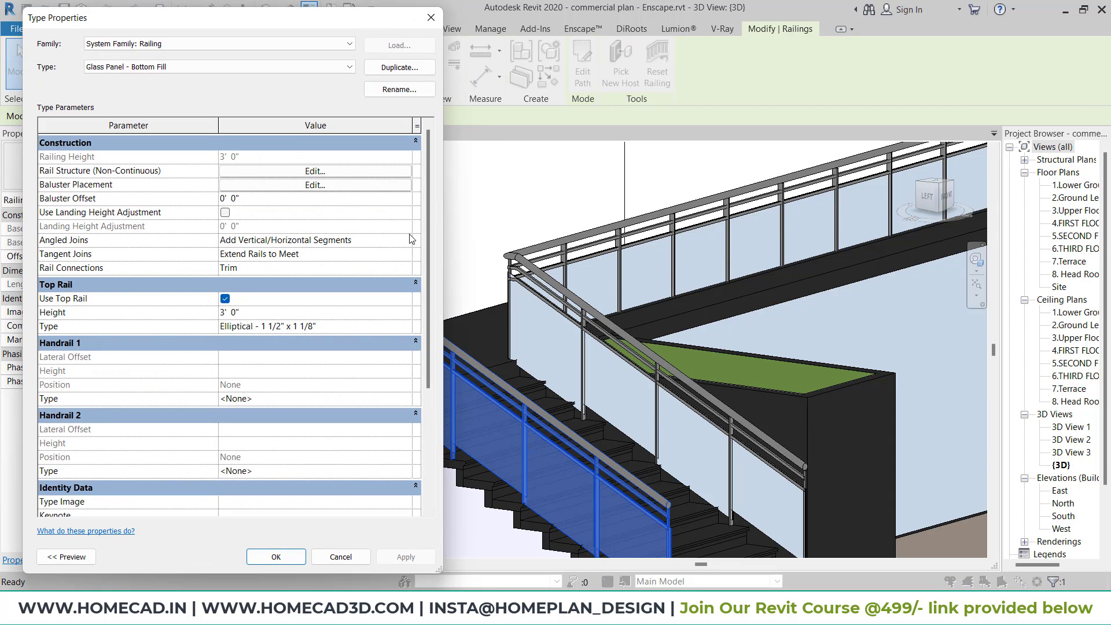
drag(38, 162, 420, 180)
click(316, 171)
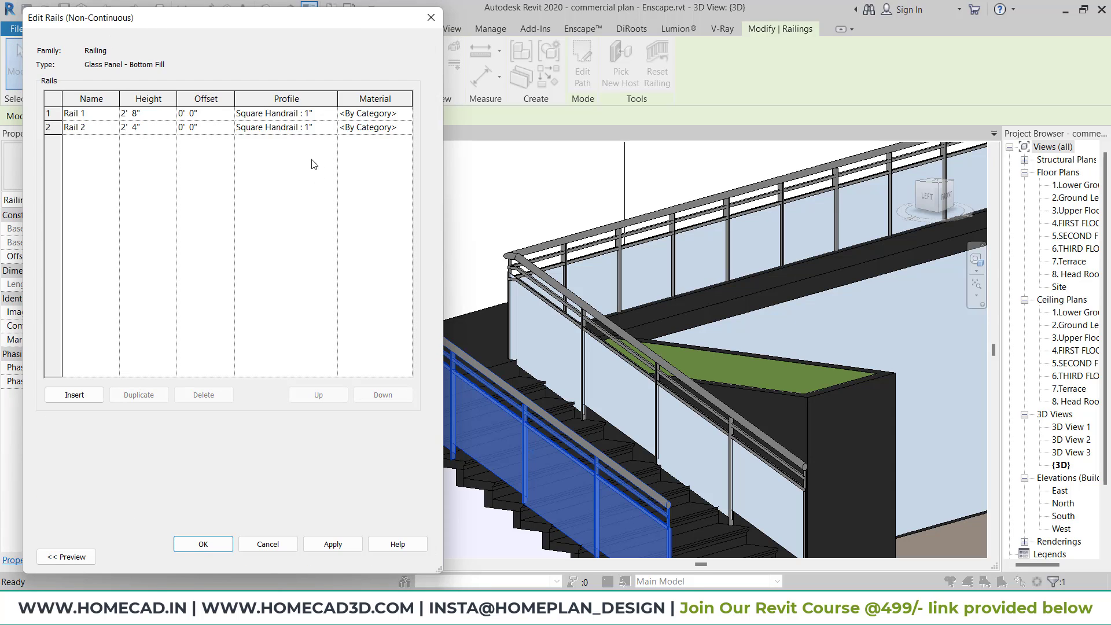
drag(228, 103, 423, 145)
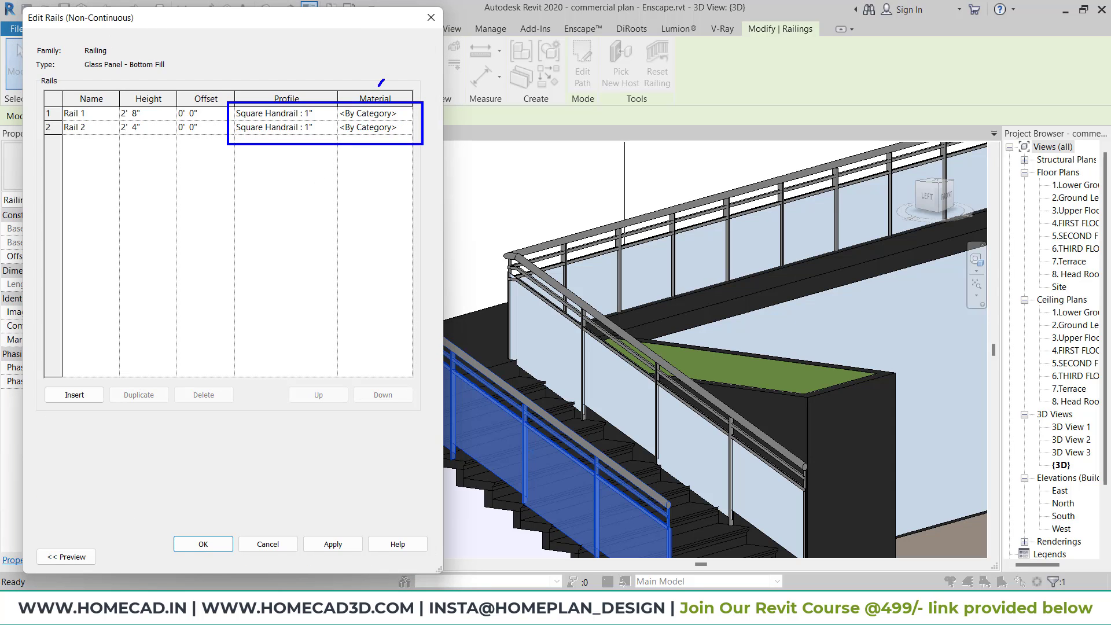
Assign Aluminum to Rail 1, using the render appearance for shading and a Semi-polished metal finish.
click(369, 114)
click(407, 114)
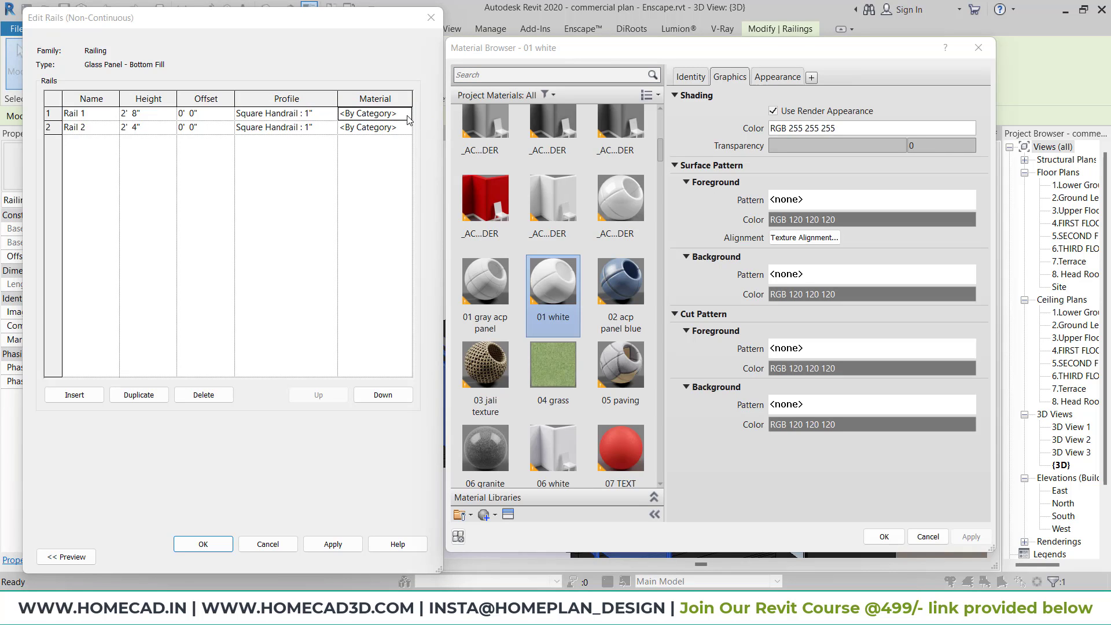
drag(661, 149, 660, 205)
click(483, 147)
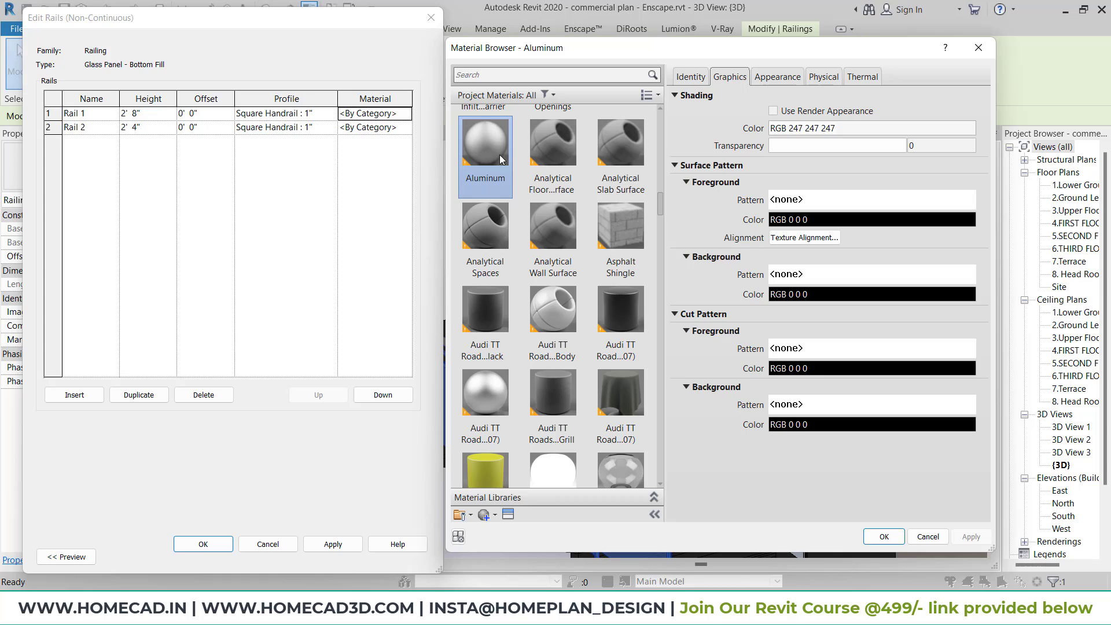
click(773, 111)
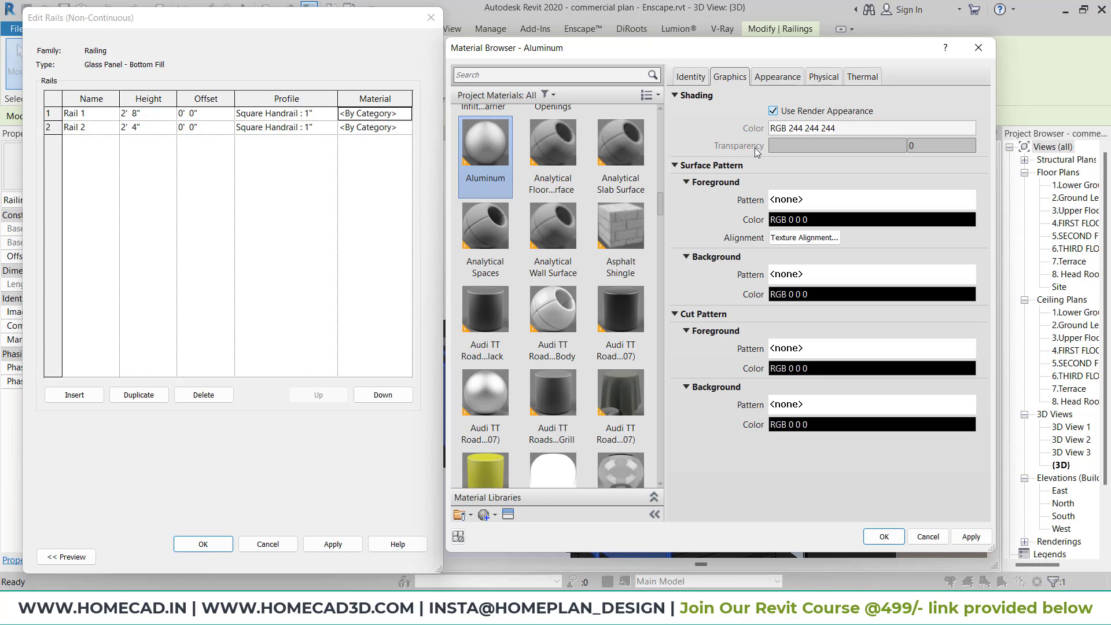
click(776, 80)
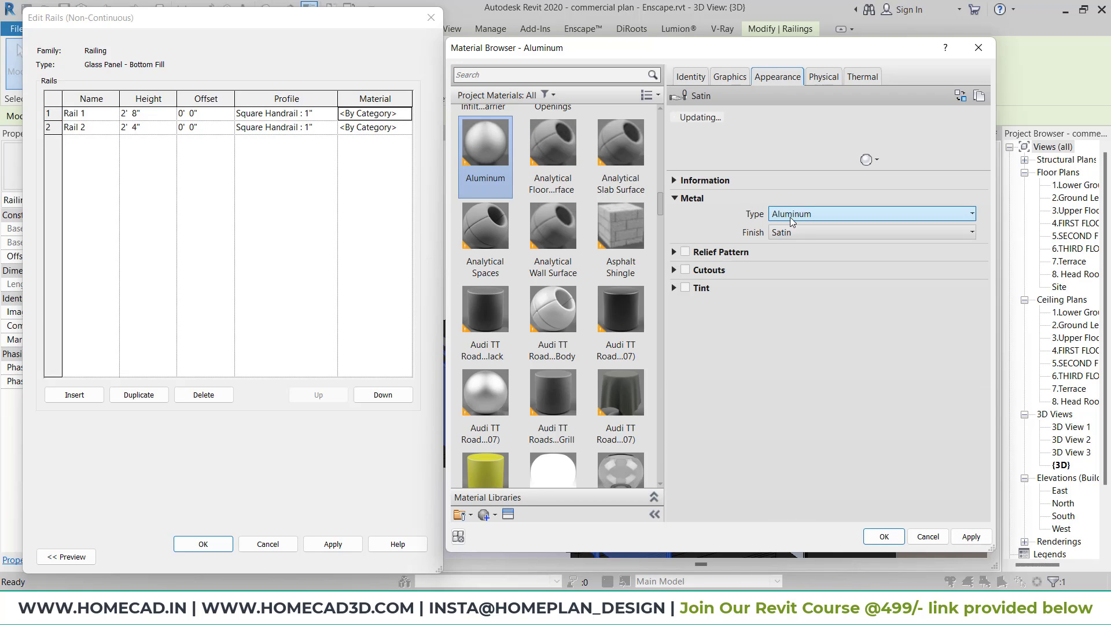
click(795, 235)
click(901, 264)
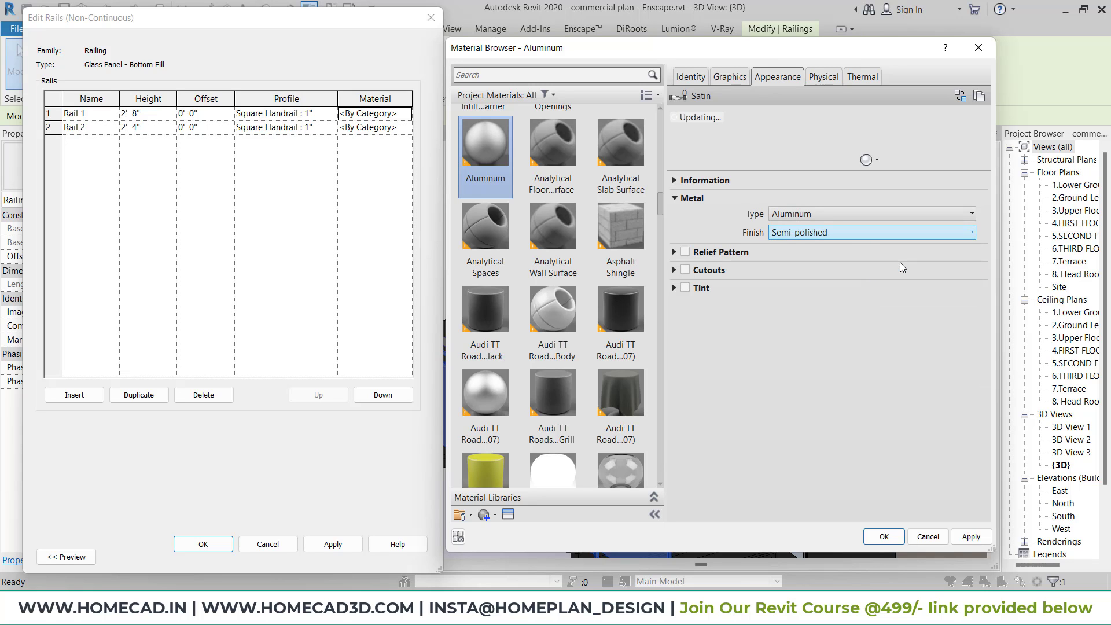
click(875, 535)
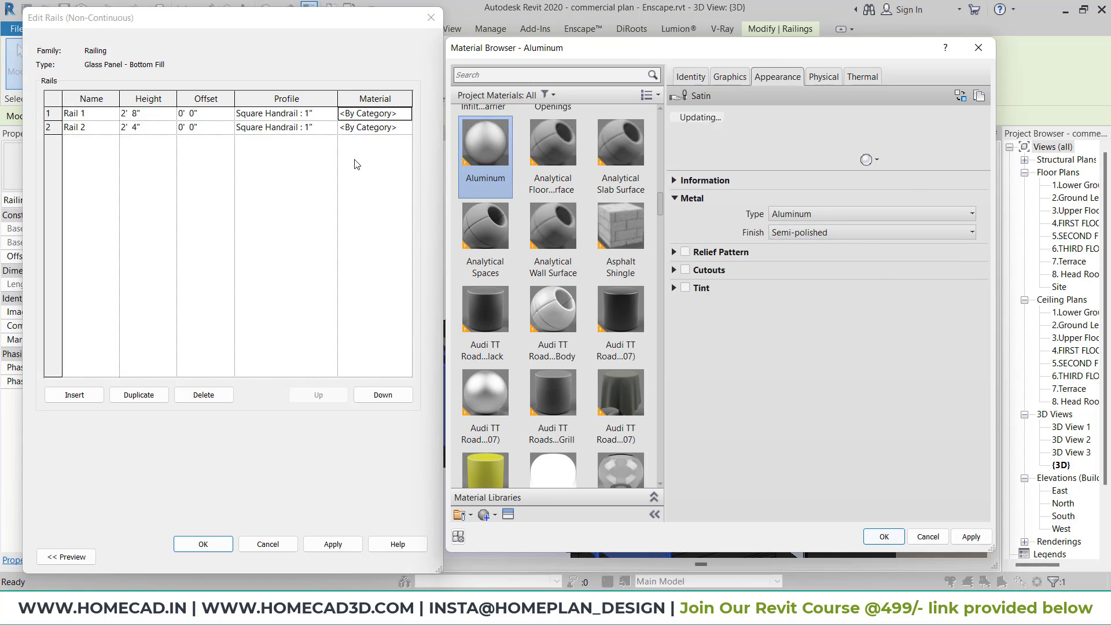
Set the Rail 2 material to Aluminum and accept the rail structure changes.
click(390, 130)
drag(400, 128, 324, 131)
text(Aluminum)
click(389, 183)
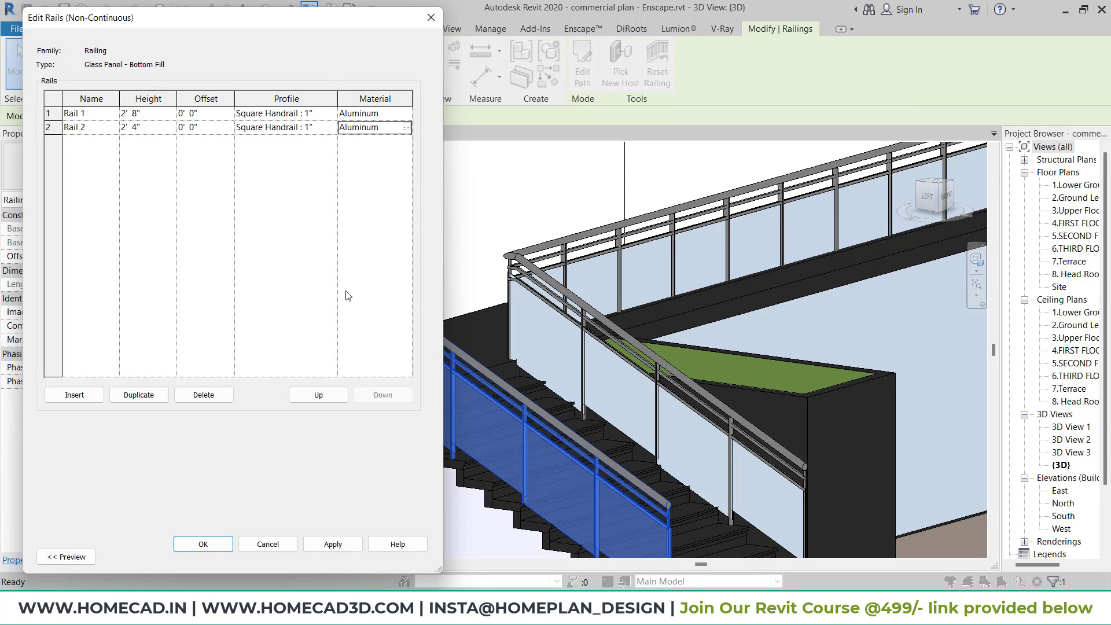
click(209, 543)
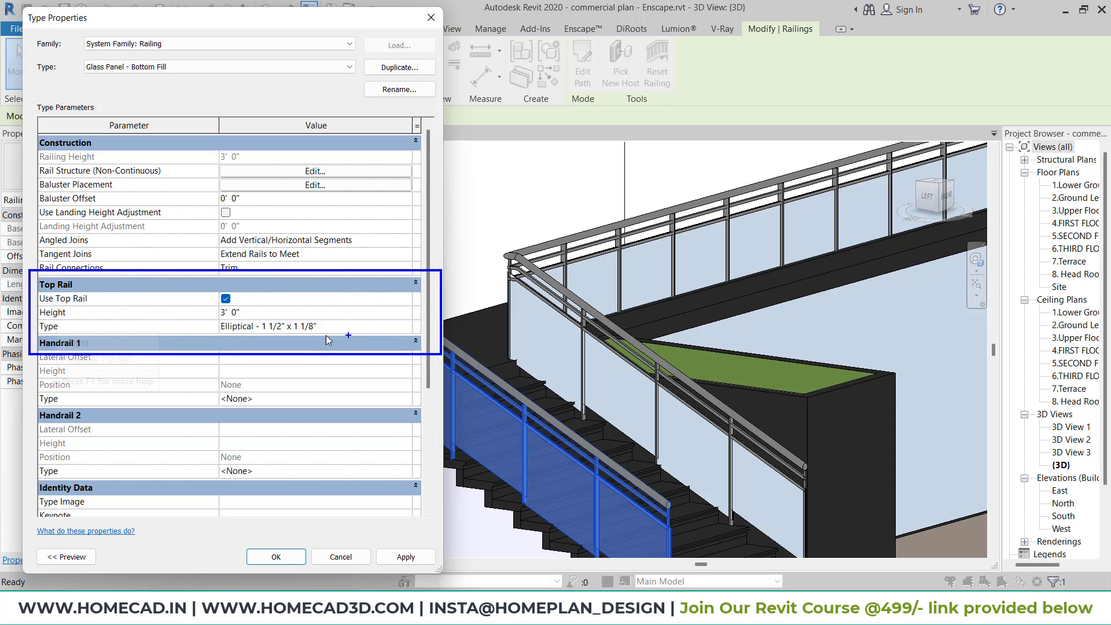
Set the material of the railing's elliptical 1 1/2" x 1 1/8" top rail type to Aluminum.
click(354, 327)
click(403, 325)
click(405, 326)
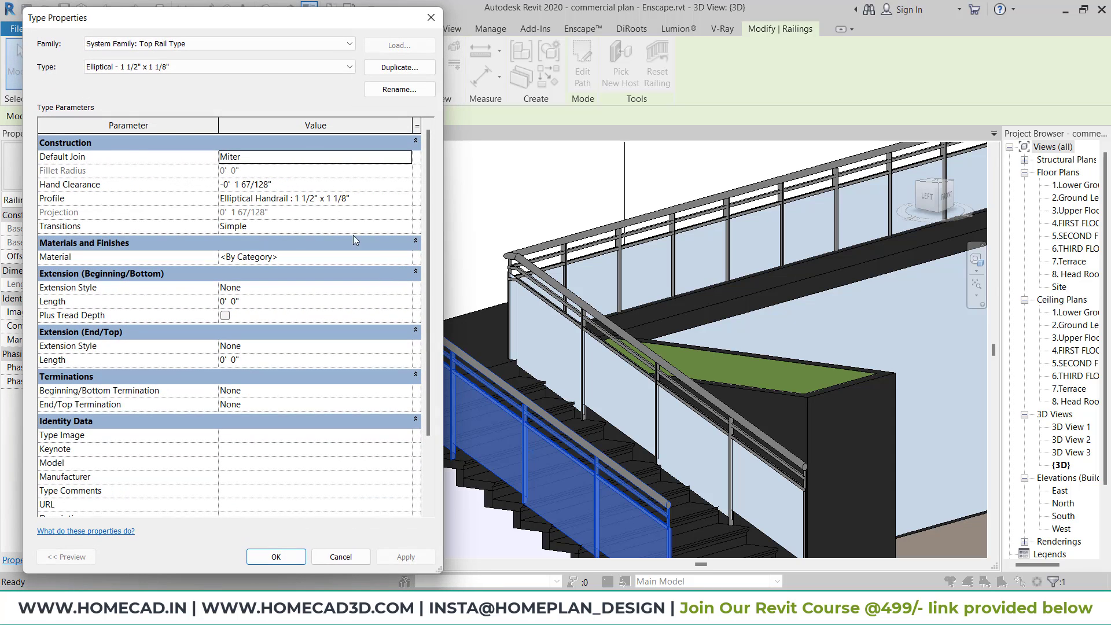
click(301, 257)
text(Aluminum)
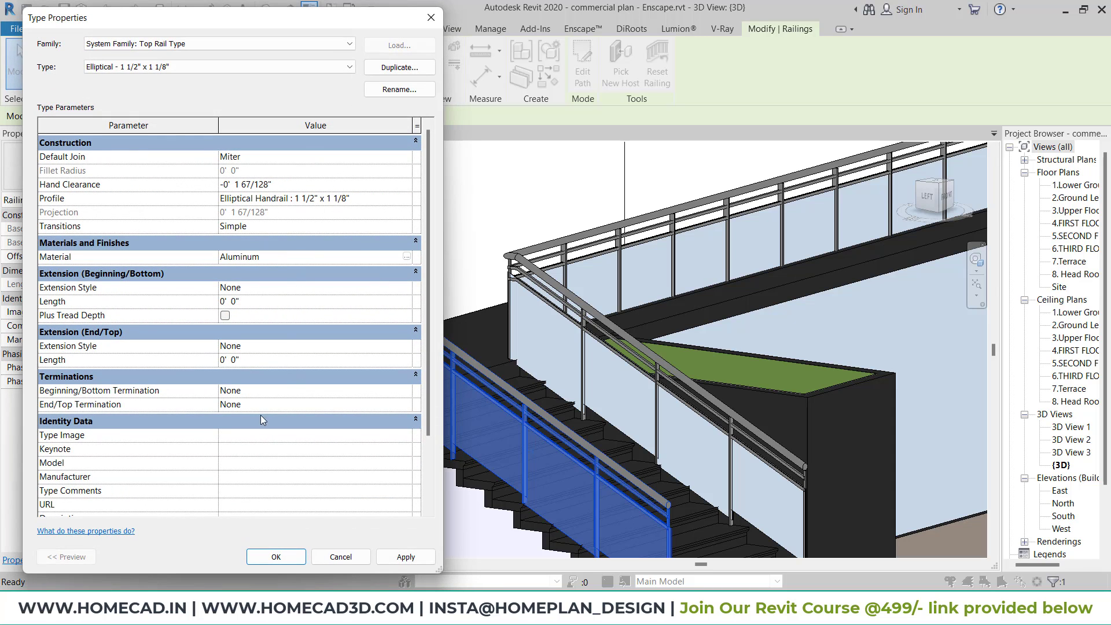
click(276, 557)
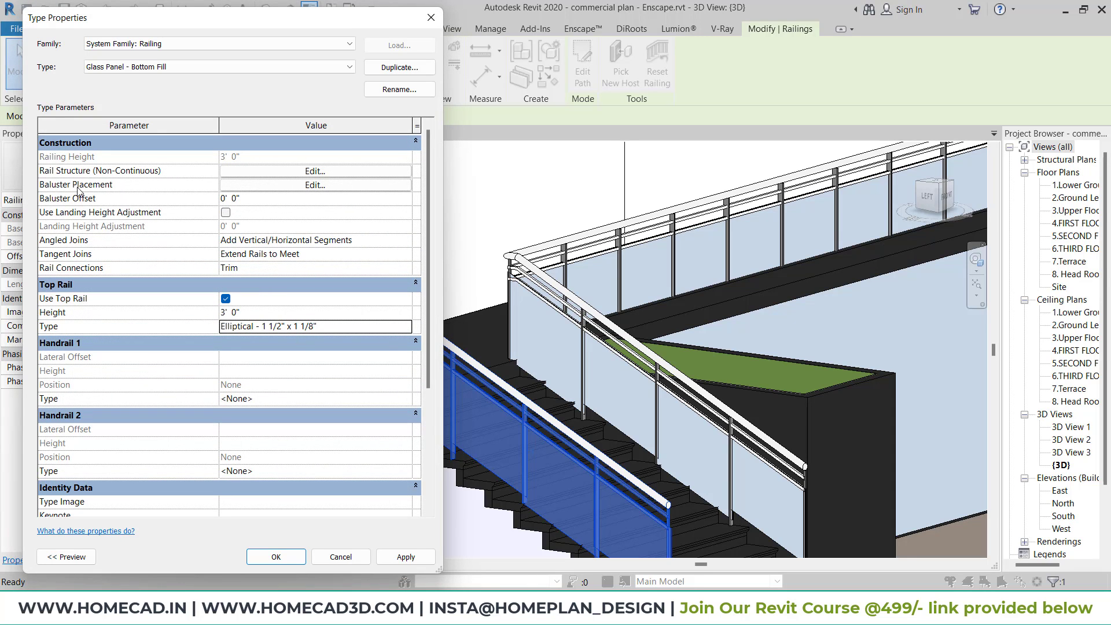
Check the baluster and post families in the railing's baluster placement and accept the railing type changes.
click(301, 185)
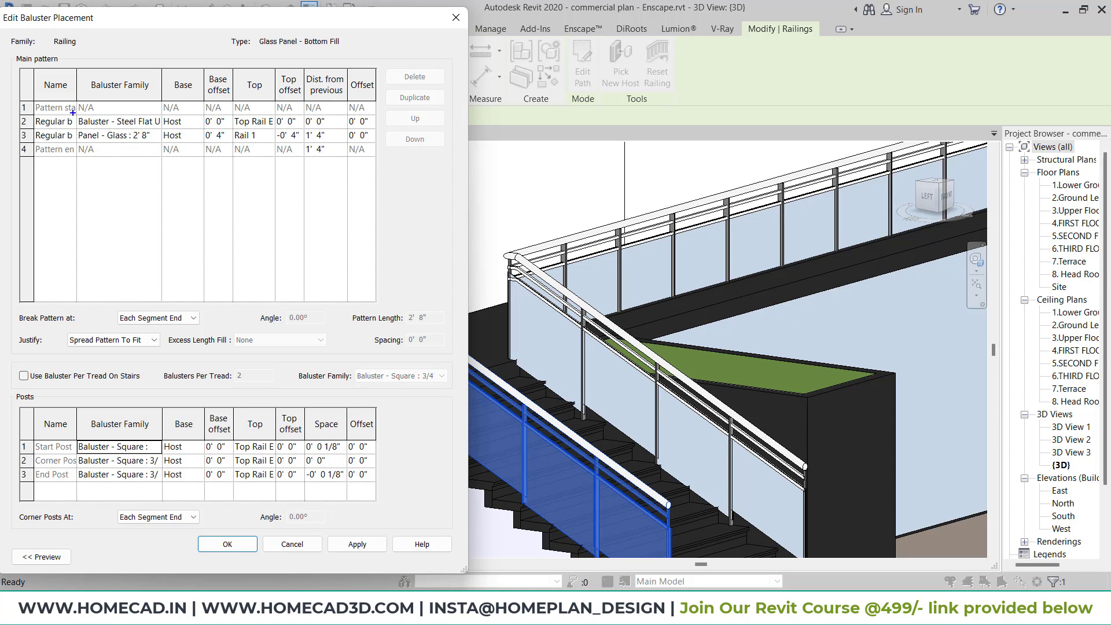
click(116, 122)
drag(71, 435, 161, 450)
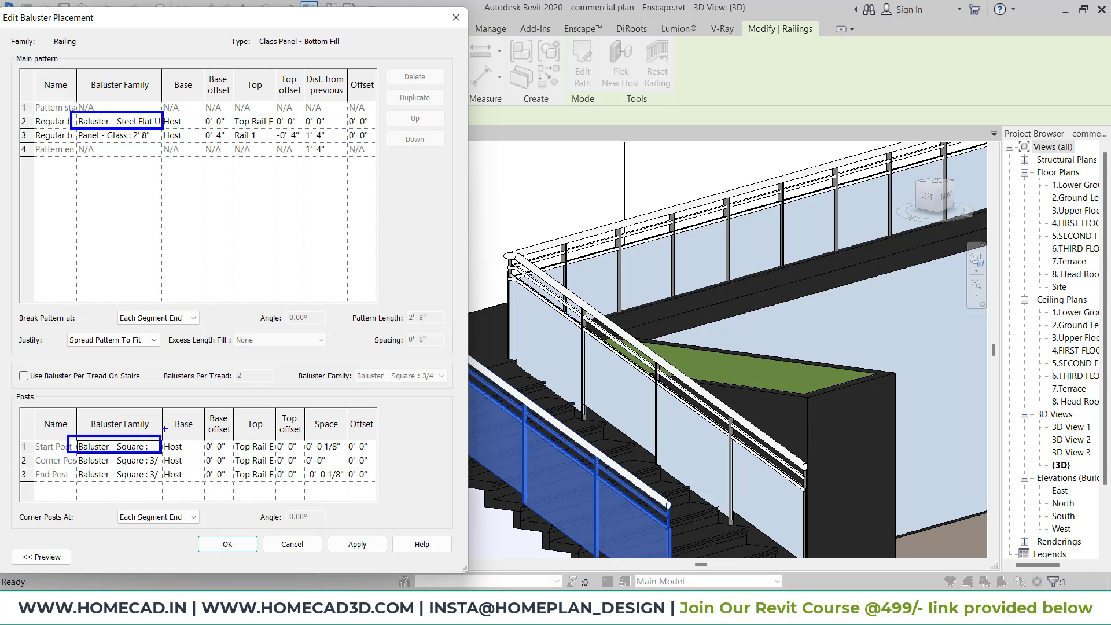
key(Escape)
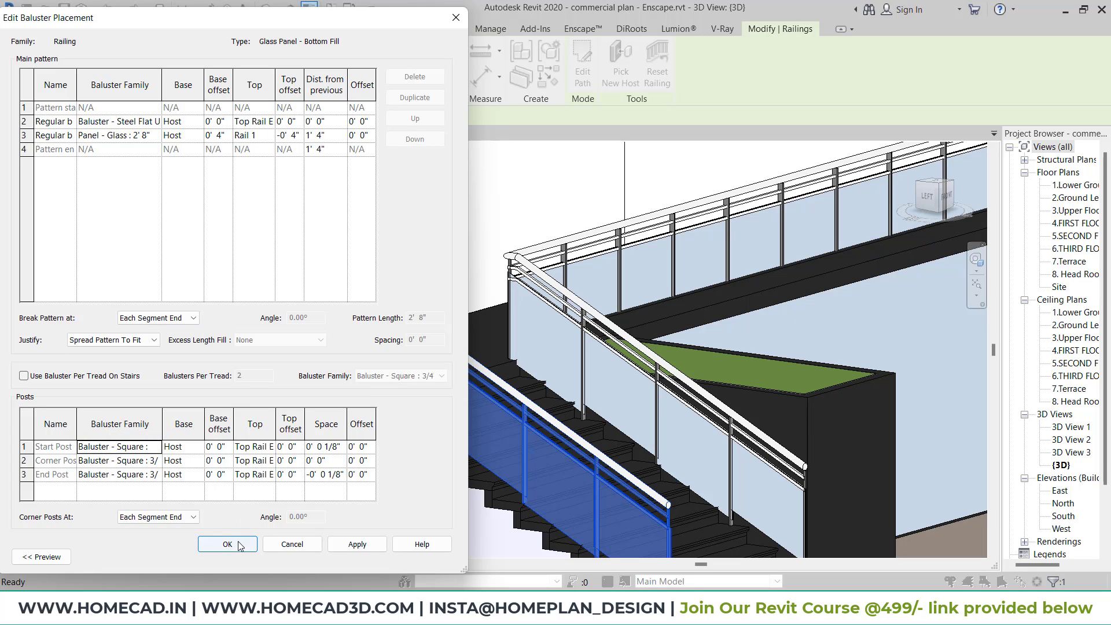
click(156, 122)
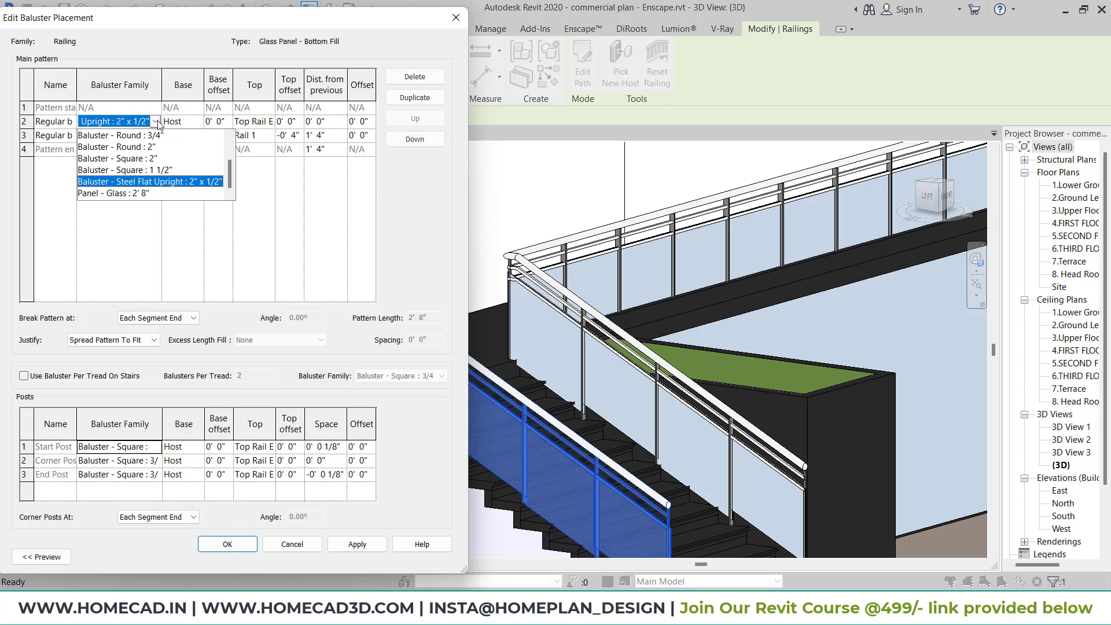
click(165, 88)
click(238, 551)
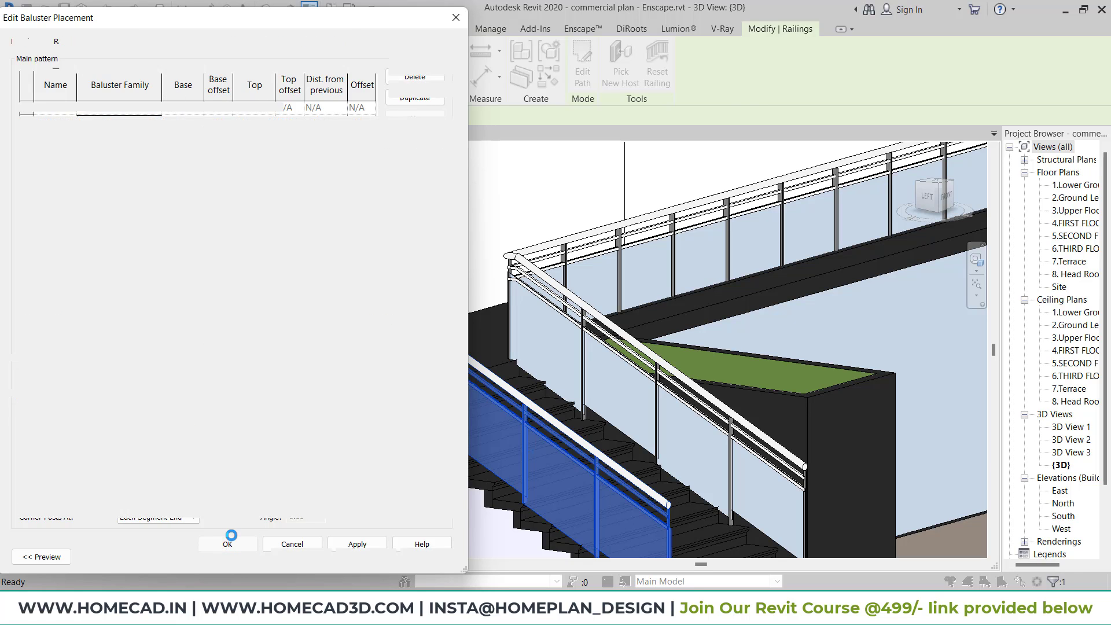
click(276, 556)
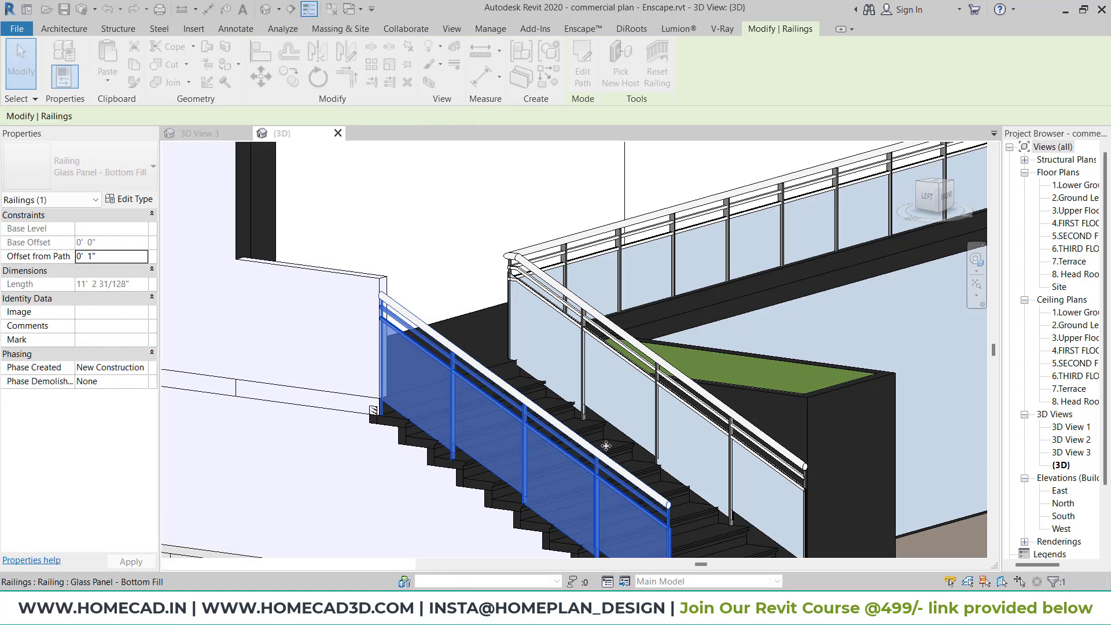
Widen the project browser and show the project's family categories down to Railings.
drag(951, 305, 947, 305)
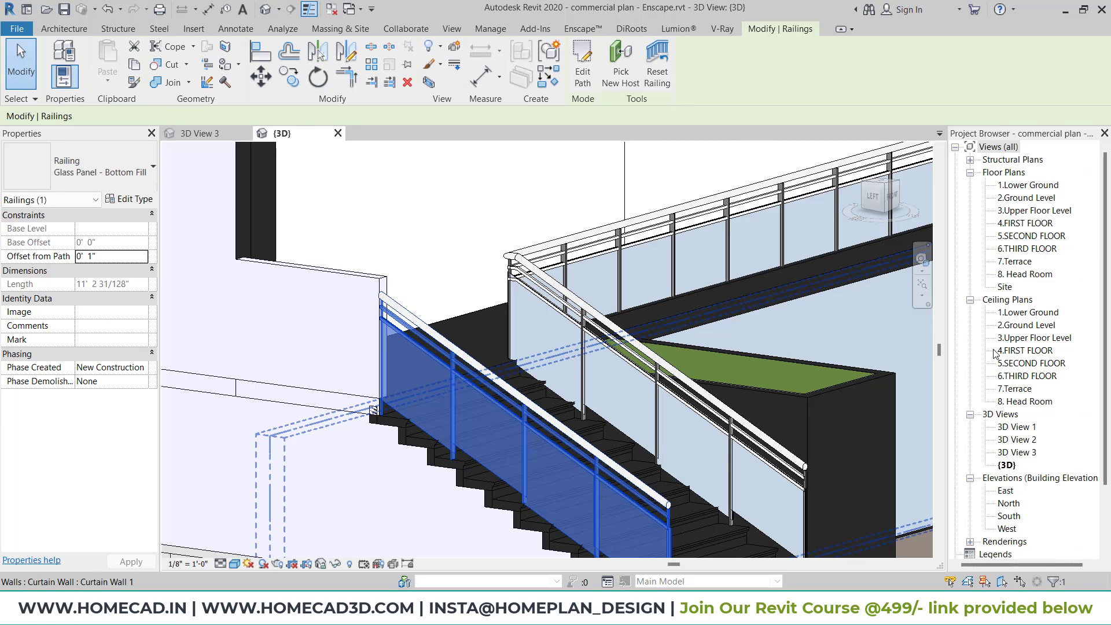
scroll(1010, 405, down, 2)
click(955, 517)
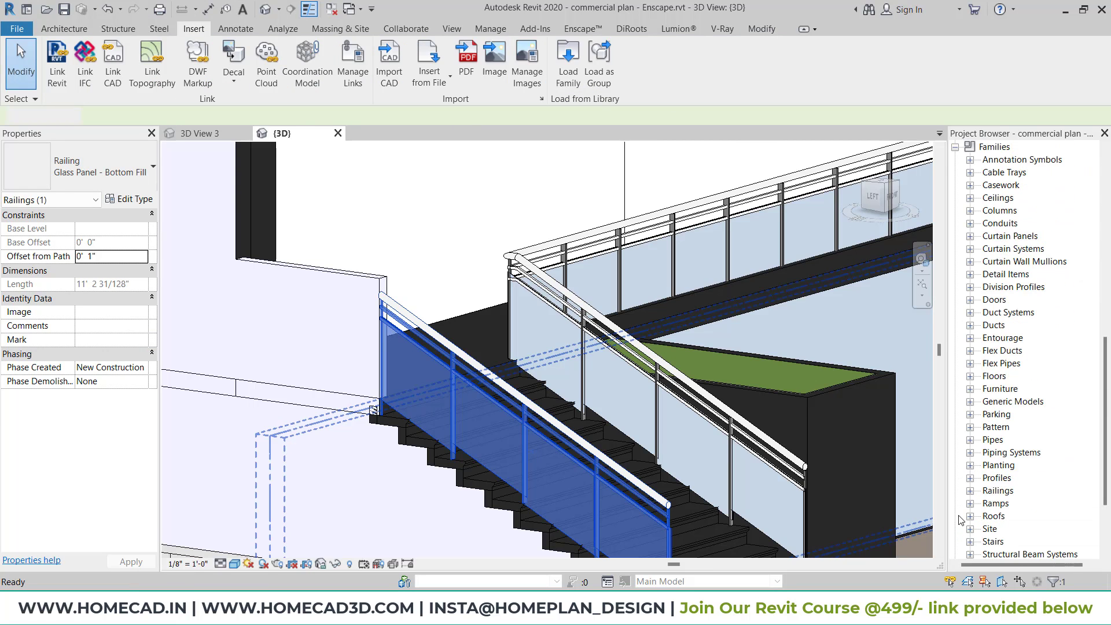
Set the baluster material of the Baluster - Square 3/4" type to Aluminum.
scroll(1007, 384, down, 2)
click(972, 427)
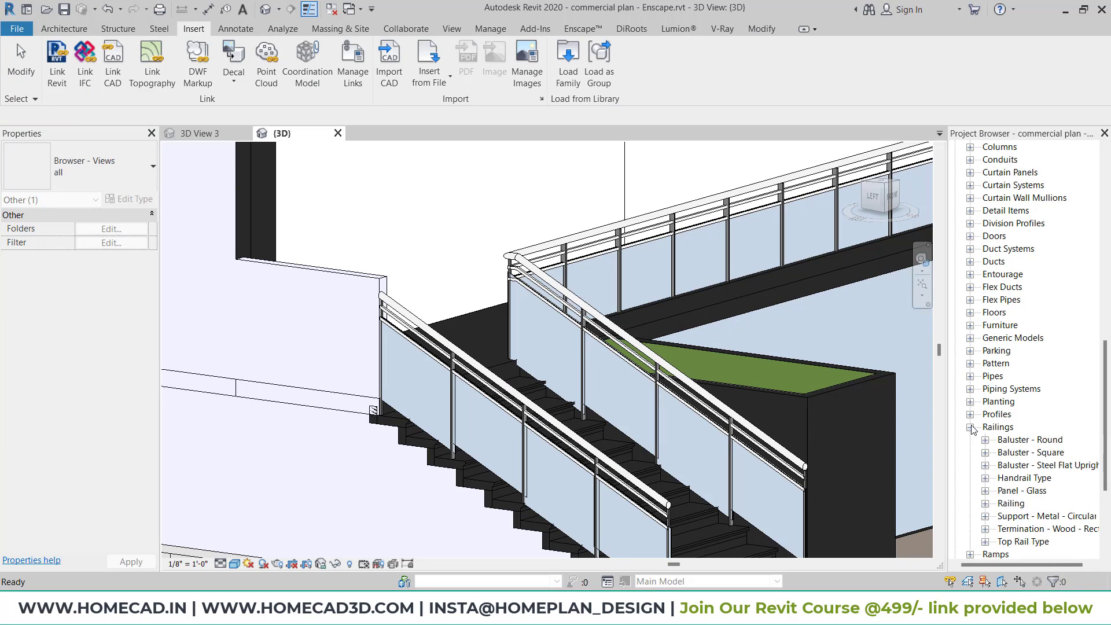
scroll(983, 417, down, 2)
click(985, 389)
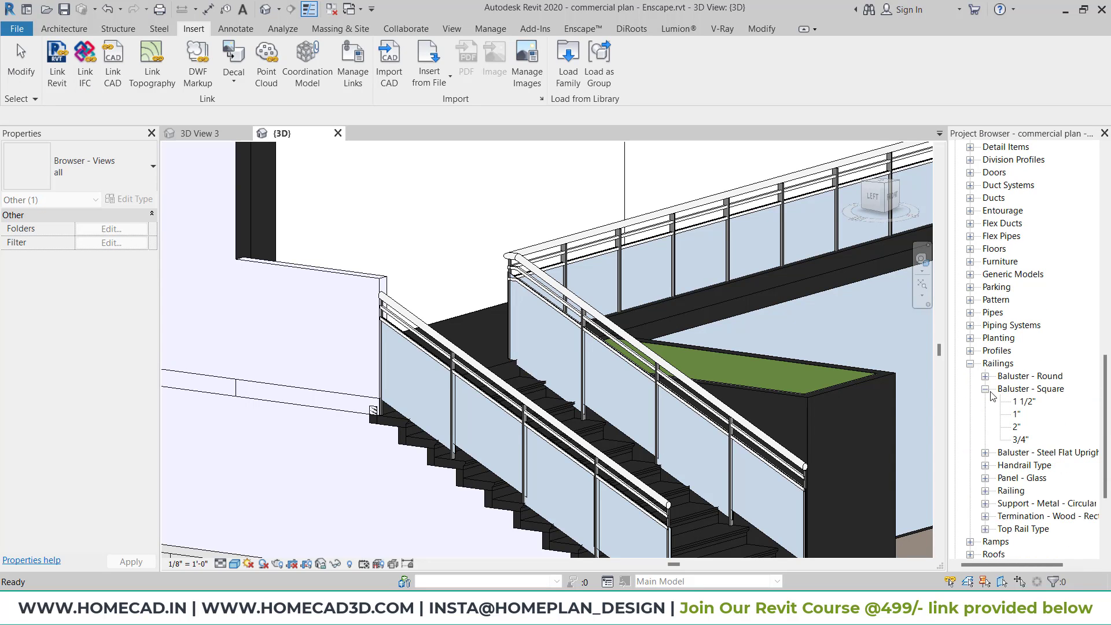
double_click(1019, 439)
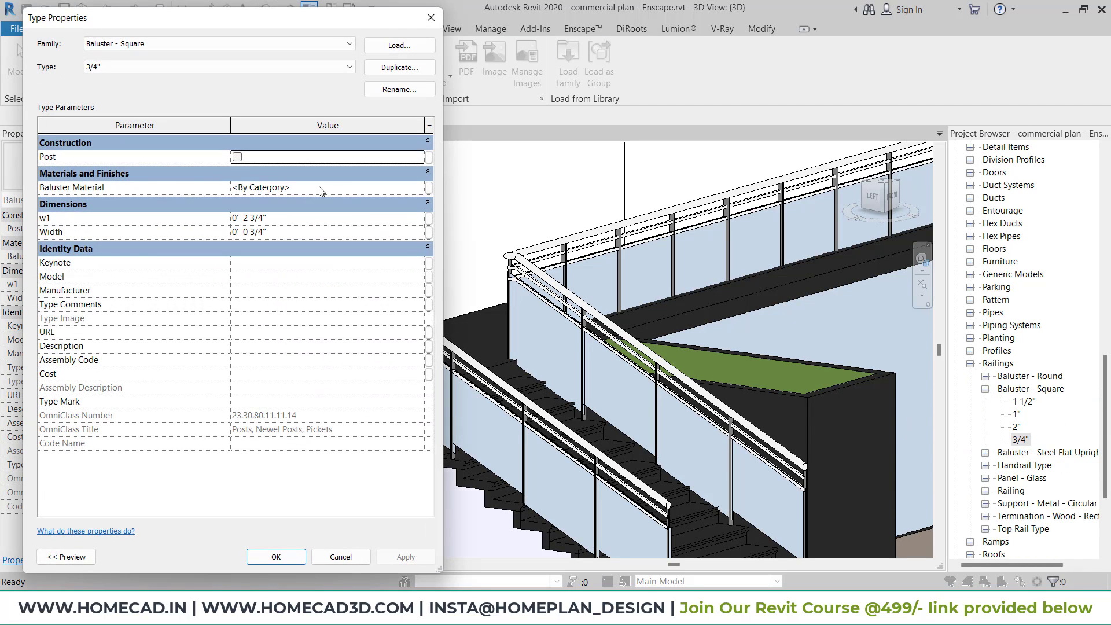
click(314, 191)
text(Aluminum)
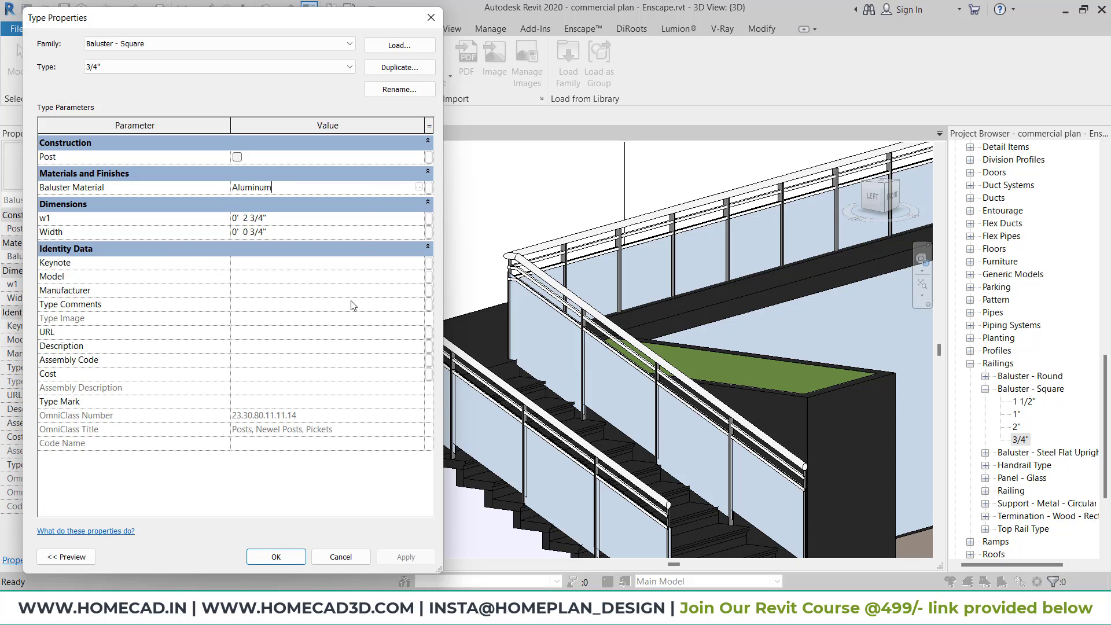
click(295, 562)
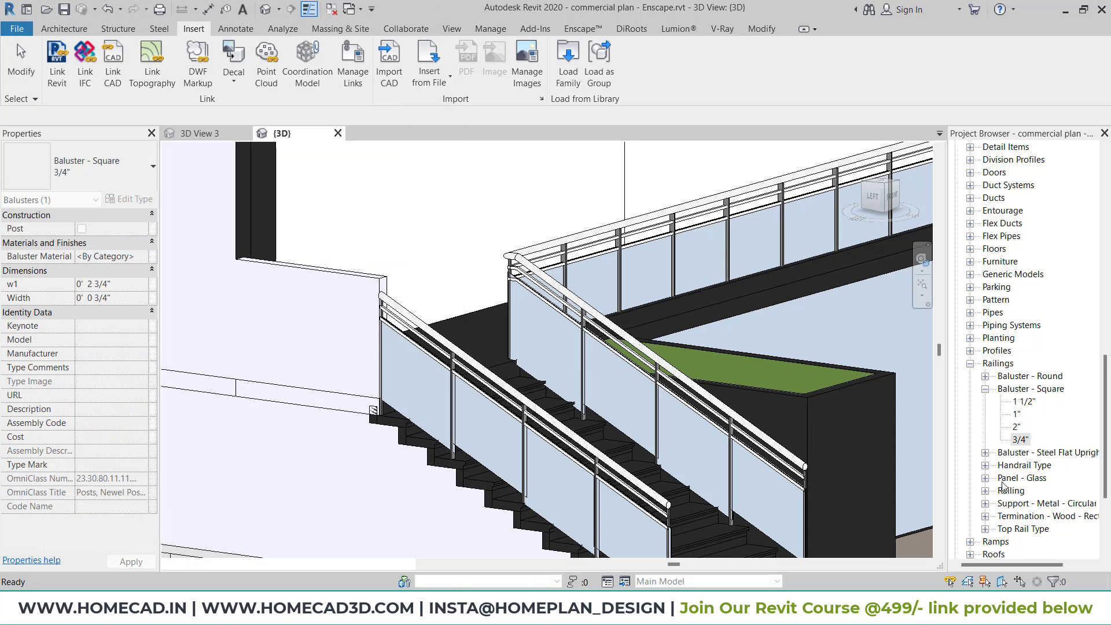
Set the baluster material of the Baluster - Steel Flat Upright 2" x 1/2" type to Aluminum and switch to the Enscape rendering.
click(986, 453)
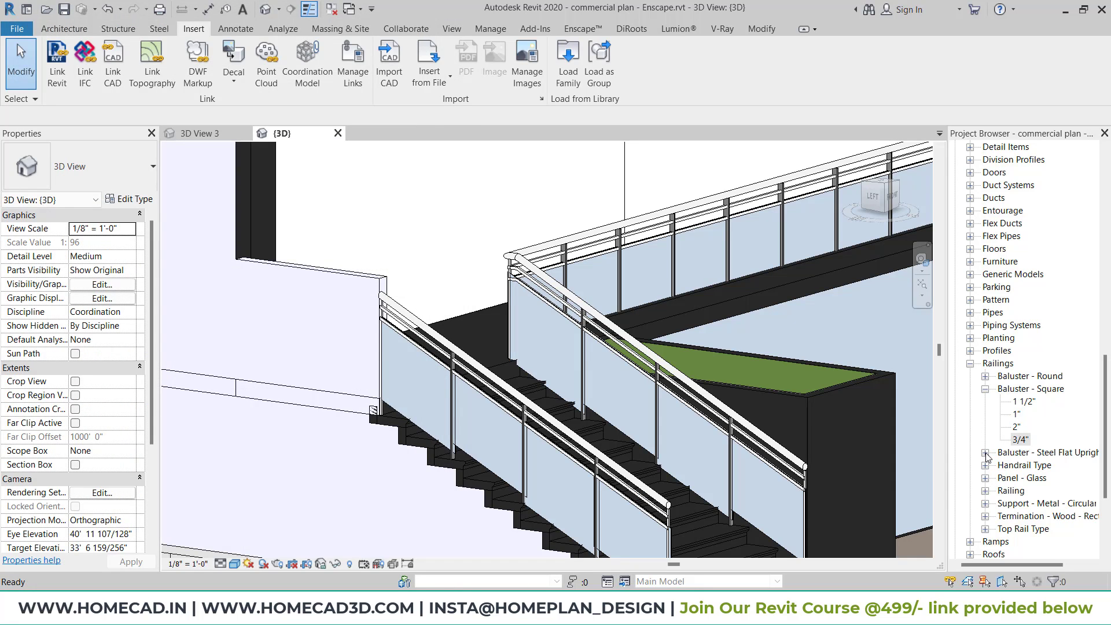
double_click(1028, 466)
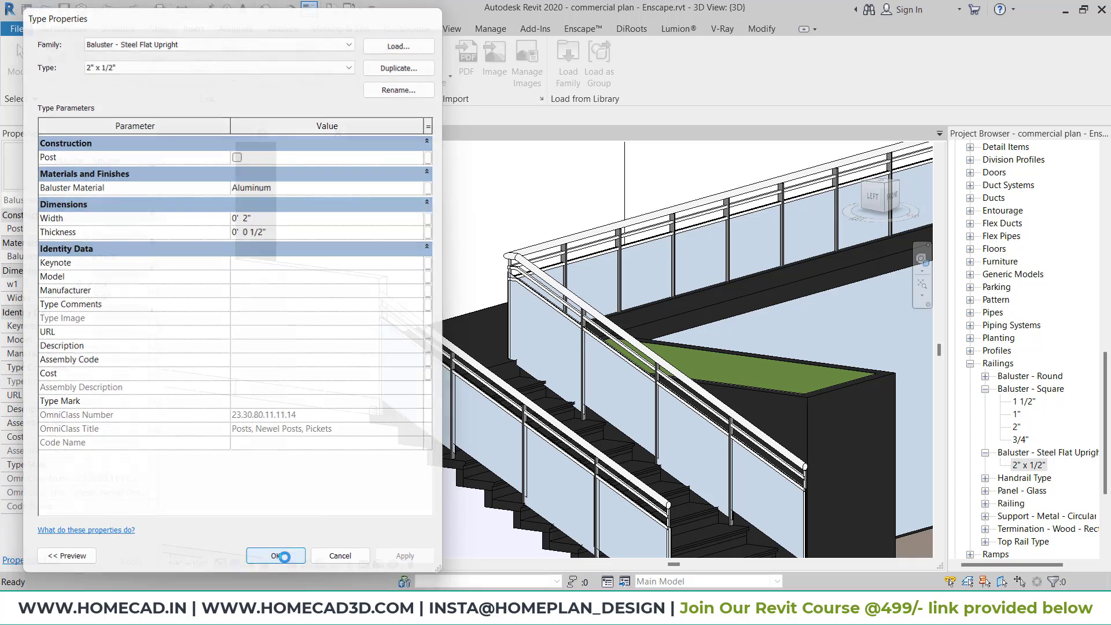
click(276, 556)
click(660, 504)
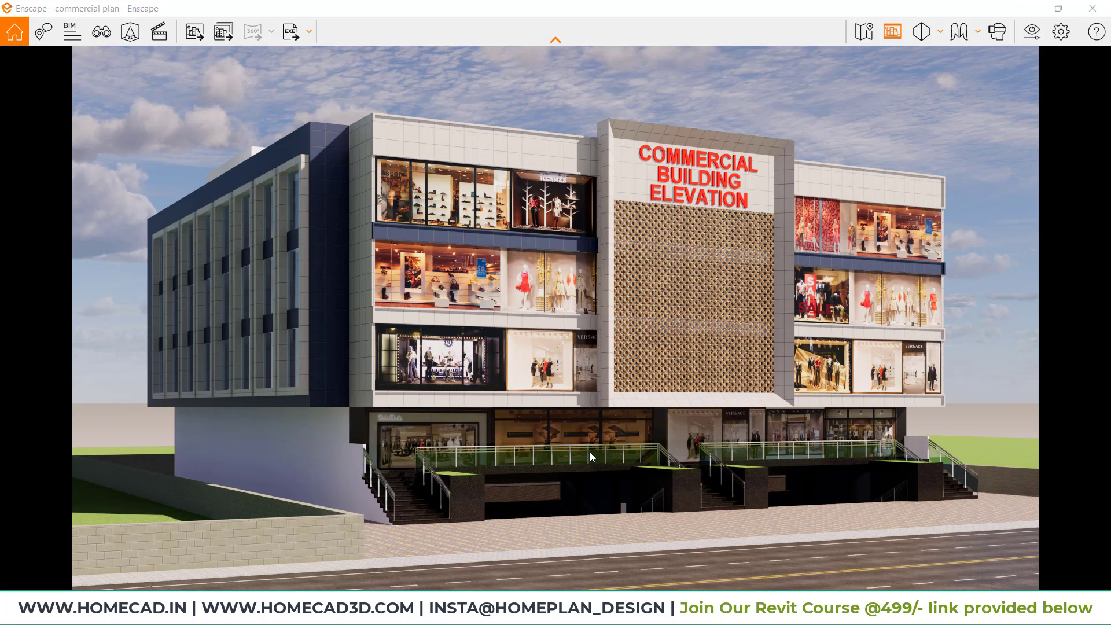
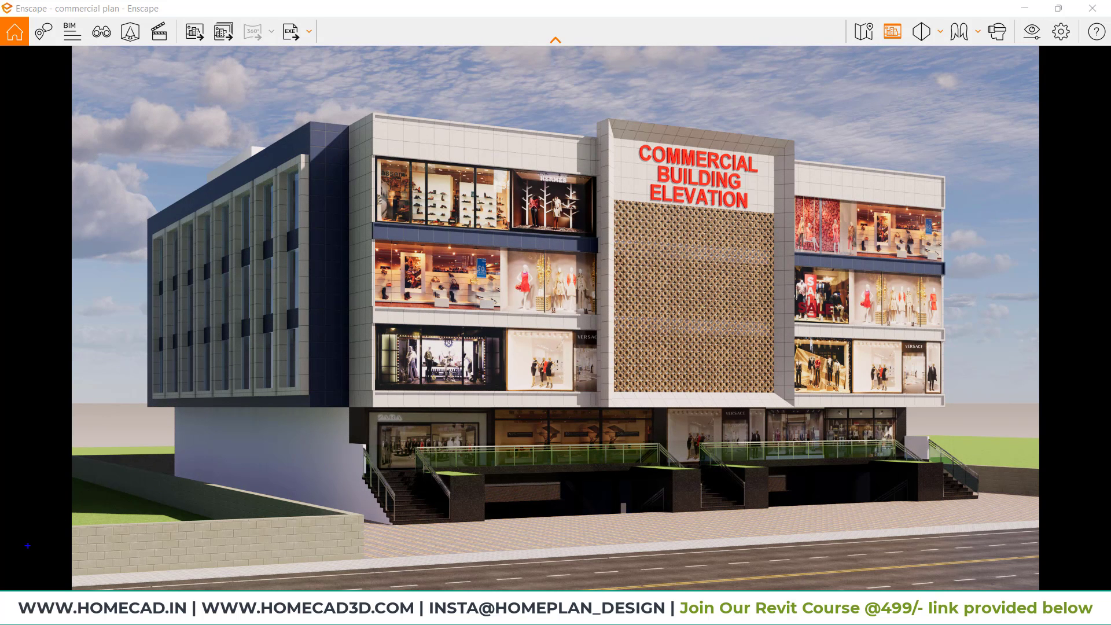
mouse_move(27, 547)
mouse_down()
mouse_move(51, 478)
mouse_move(771, 388)
mouse_move(1096, 457)
mouse_up()
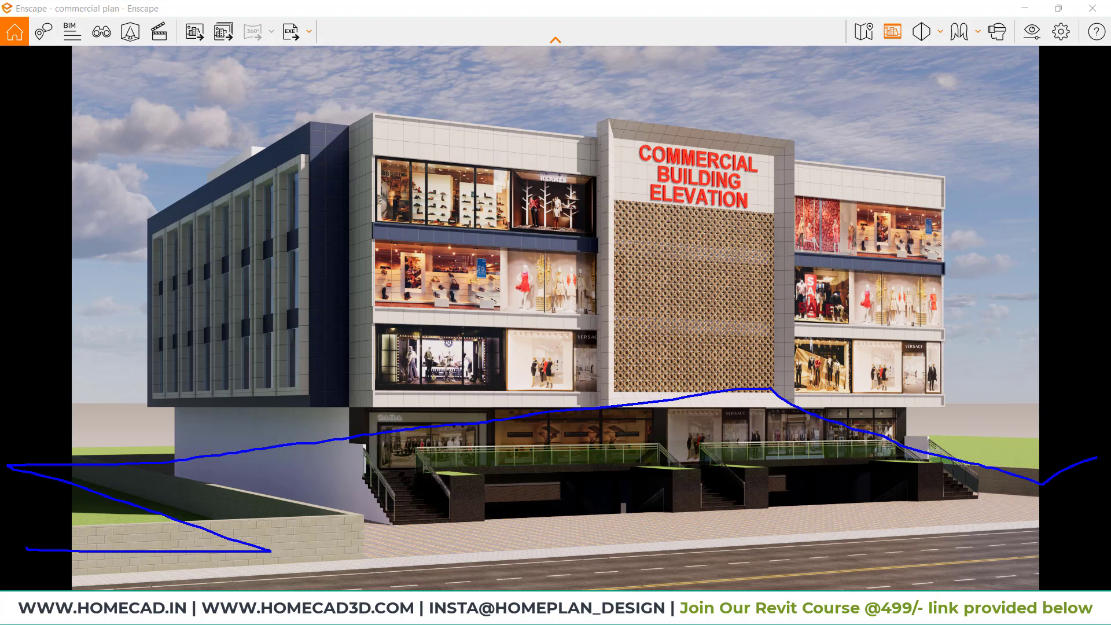
mouse_move(379, 534)
mouse_down()
mouse_move(474, 565)
mouse_move(575, 558)
mouse_up()
drag(574, 520, 671, 559)
mouse_move(666, 541)
mouse_down()
mouse_move(785, 575)
mouse_move(890, 571)
mouse_up()
drag(884, 529, 947, 548)
drag(945, 533, 967, 540)
key(Escape)
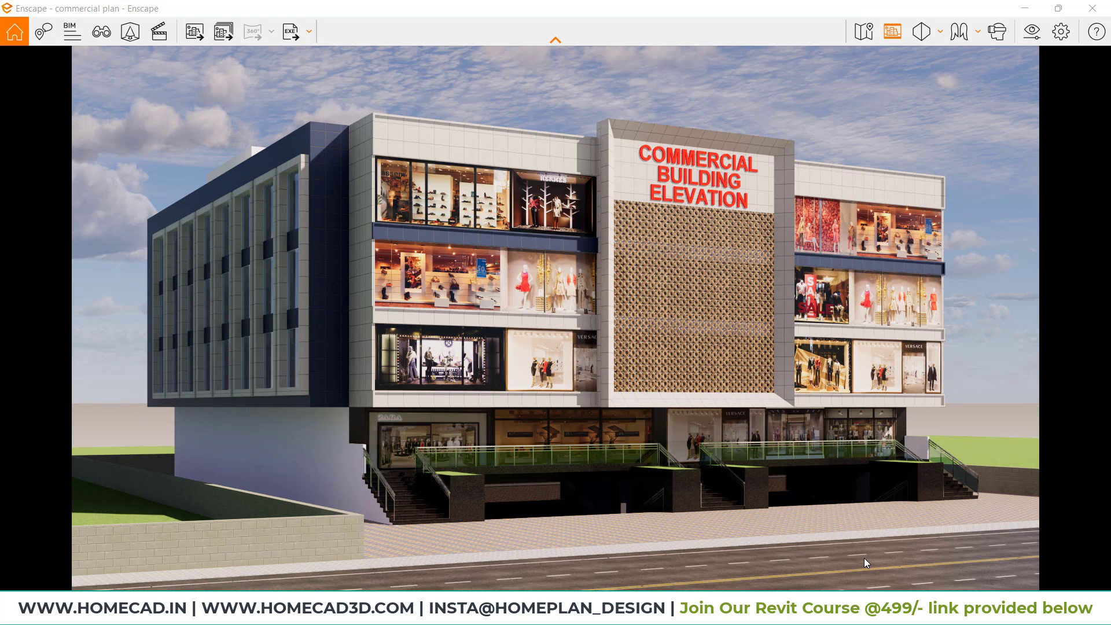
Return to Revit, open the 2.Ground Level floor plan and pause Enscape's live updates.
click(1024, 9)
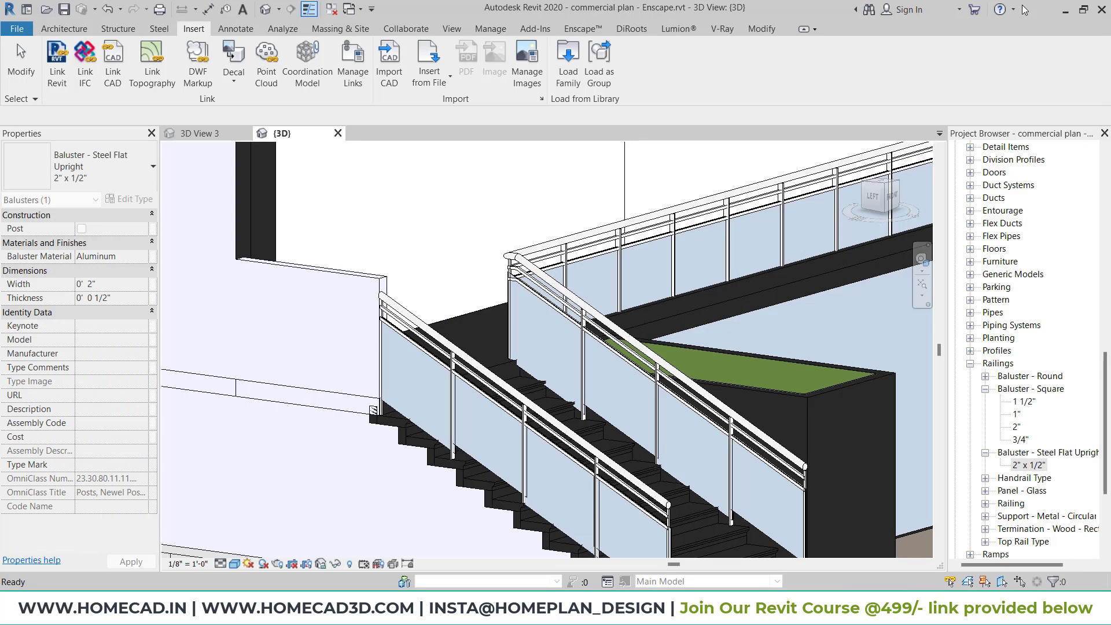
drag(1107, 371, 1106, 172)
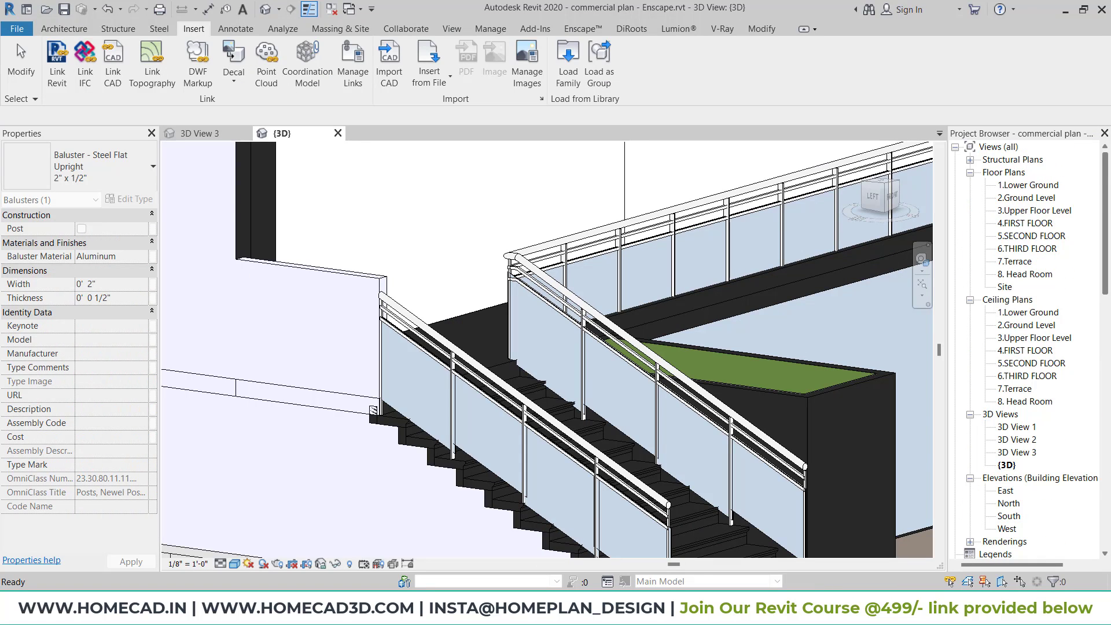
double_click(1033, 198)
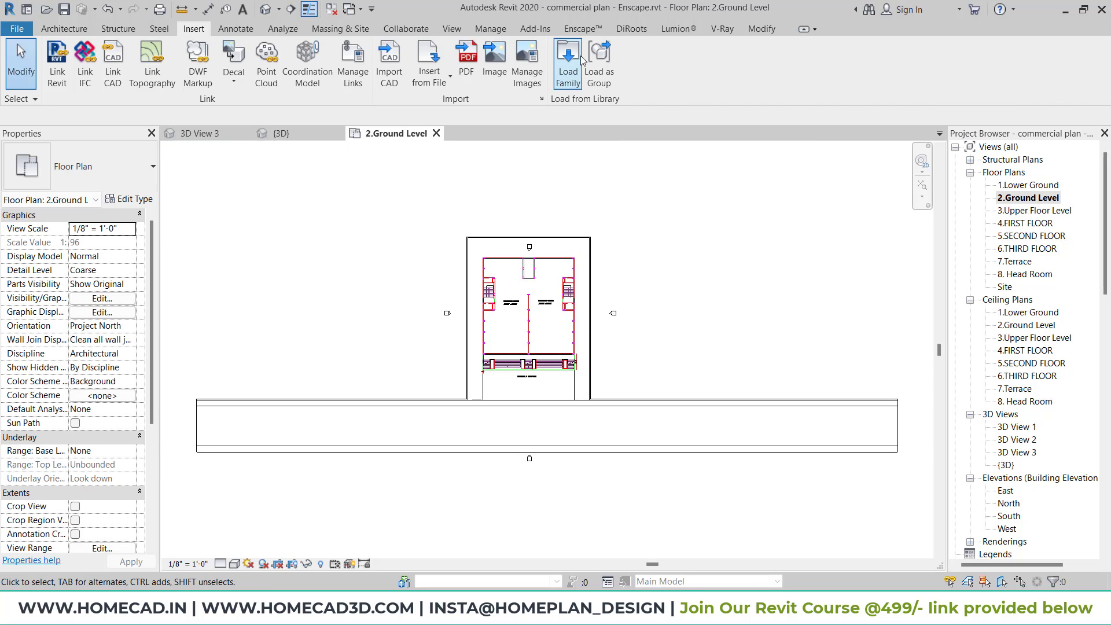
click(583, 28)
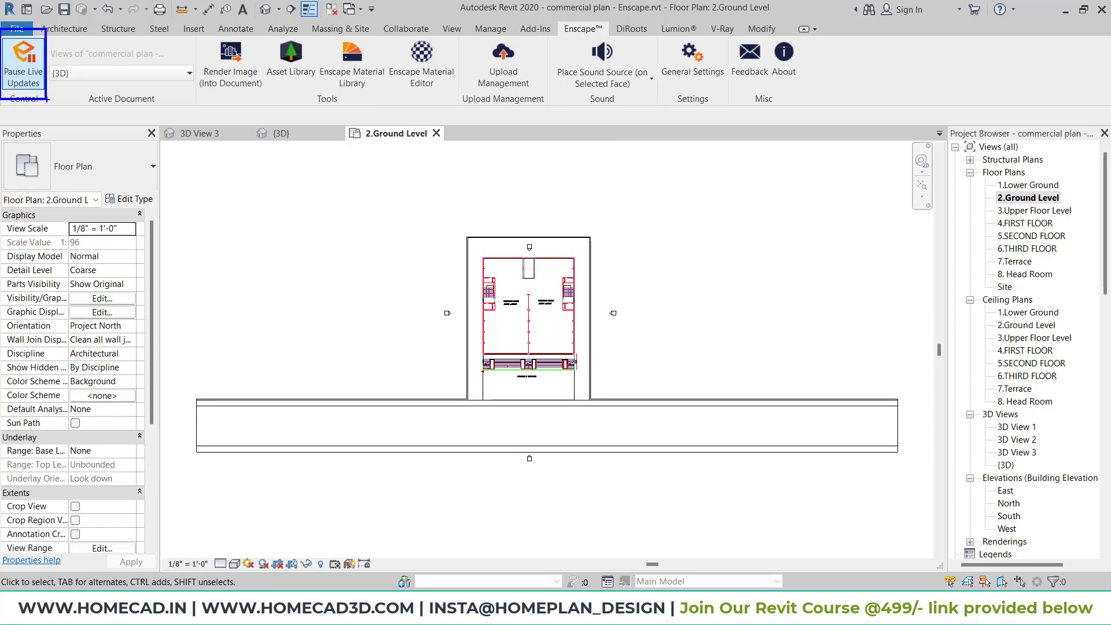
click(39, 76)
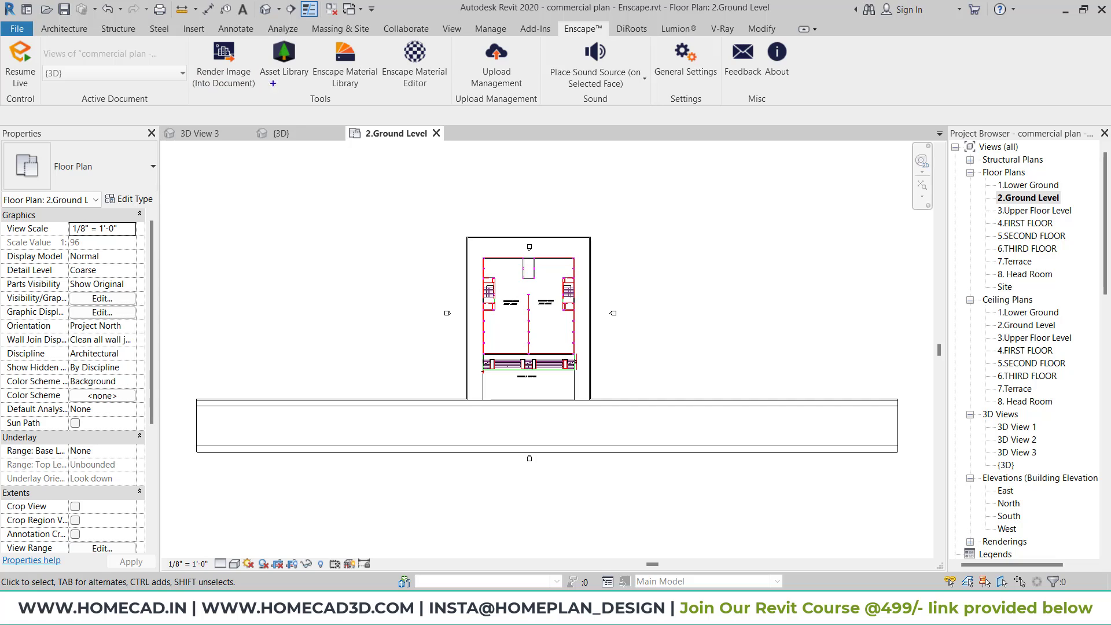
Open the Enscape Asset Library and filter the Vegetation category by the Tree tag.
click(284, 58)
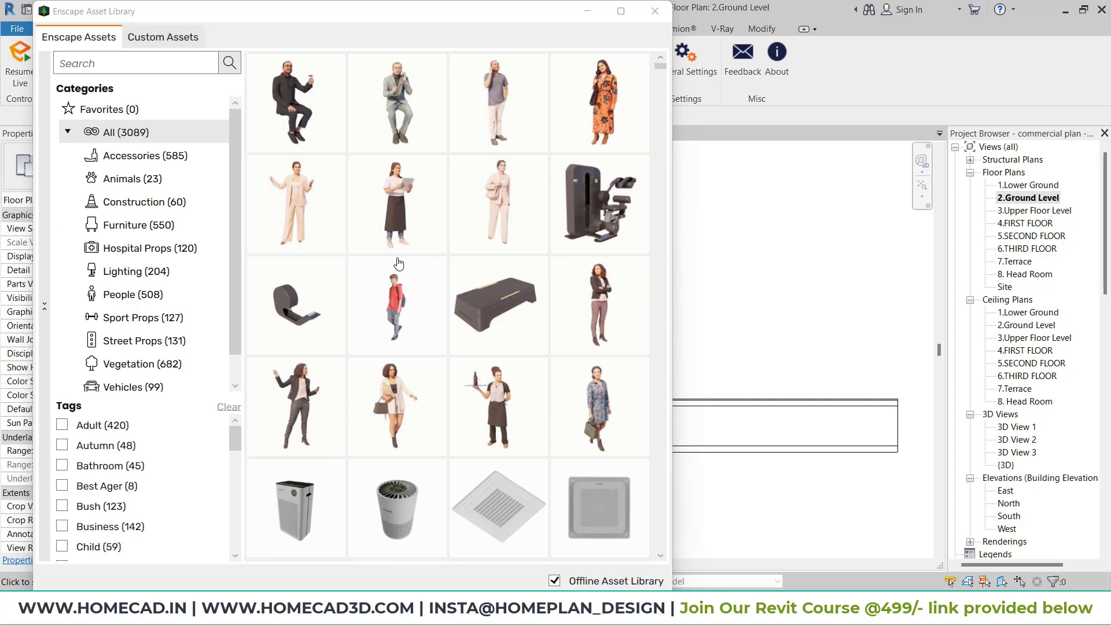
click(121, 371)
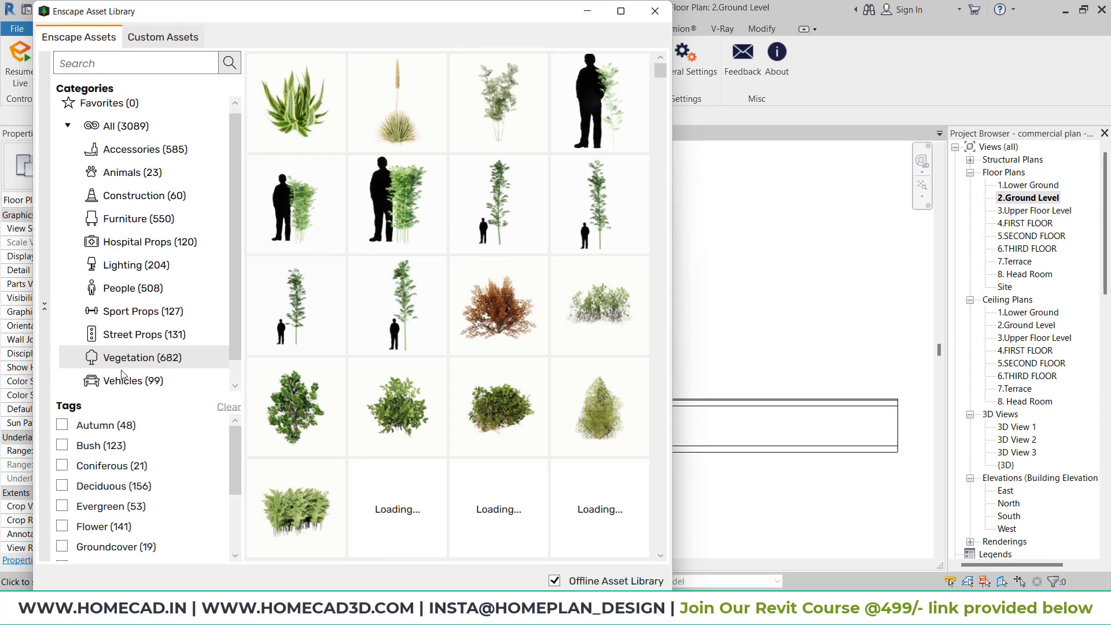
scroll(134, 465, down, 4)
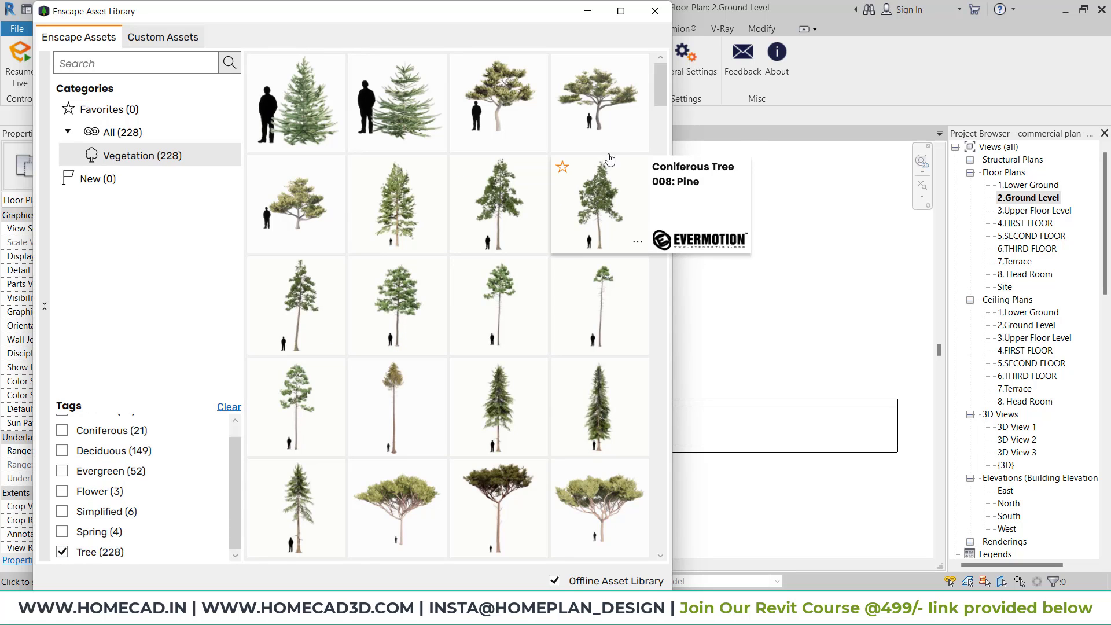
Place Deciduous Tree 020: Cut Leaf European Beech about 68' left of and 32' above the site boundary's upper-left corner.
scroll(547, 198, down, 5)
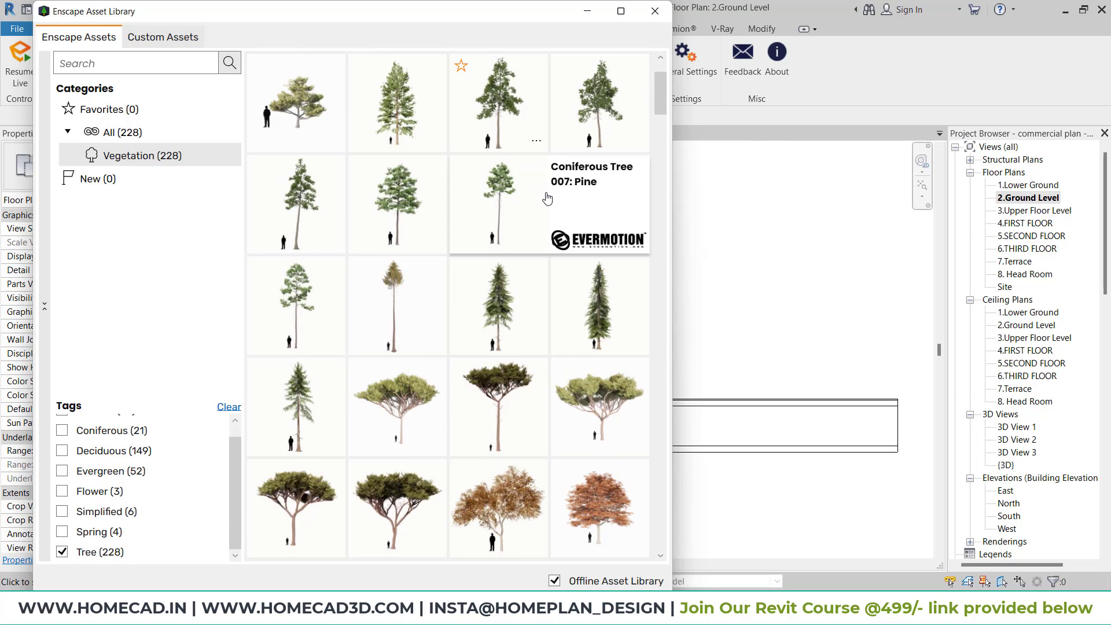
scroll(547, 198, down, 3)
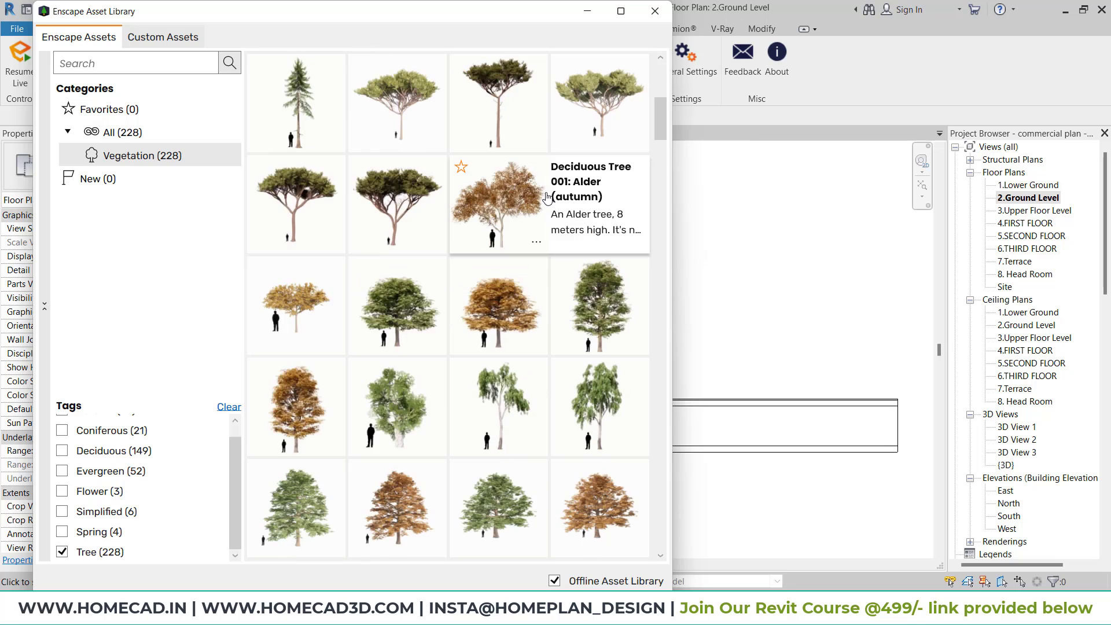
scroll(547, 198, down, 1)
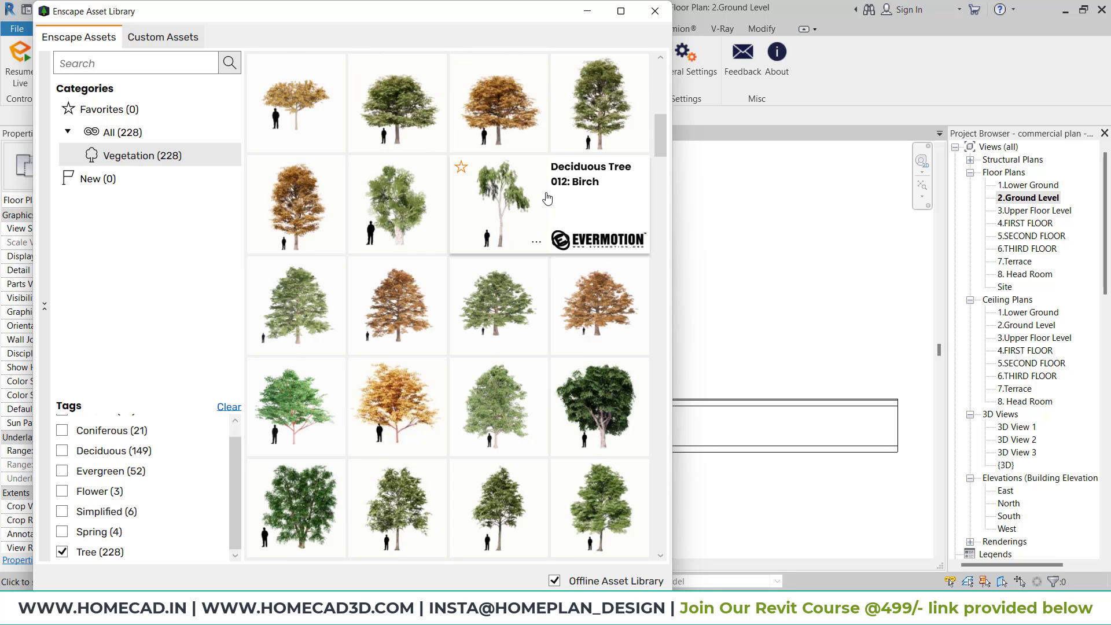
click(494, 415)
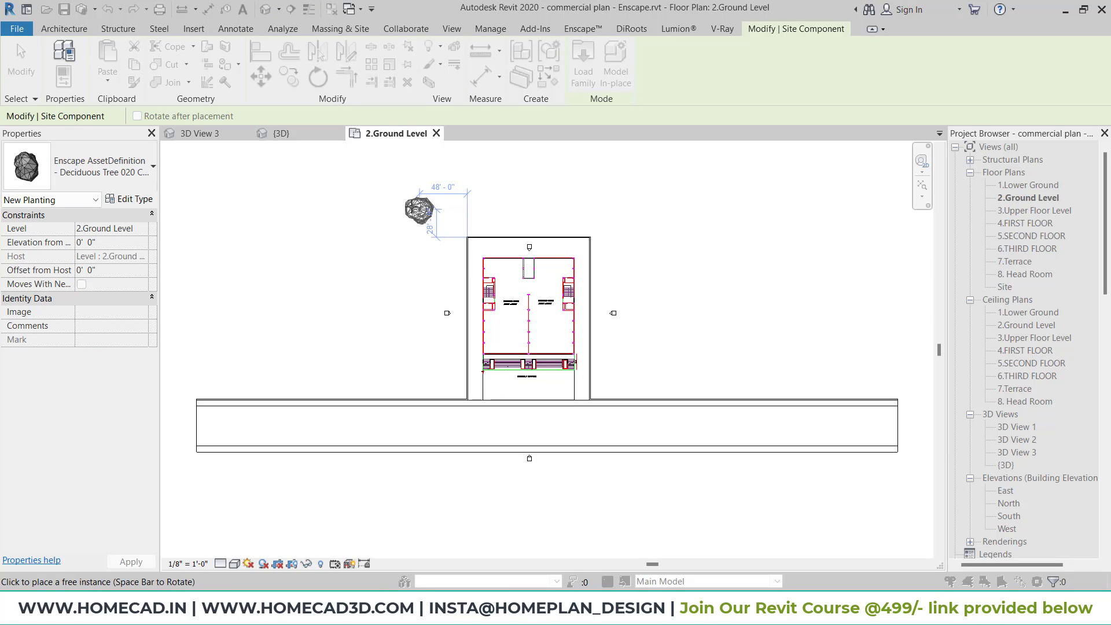
click(399, 205)
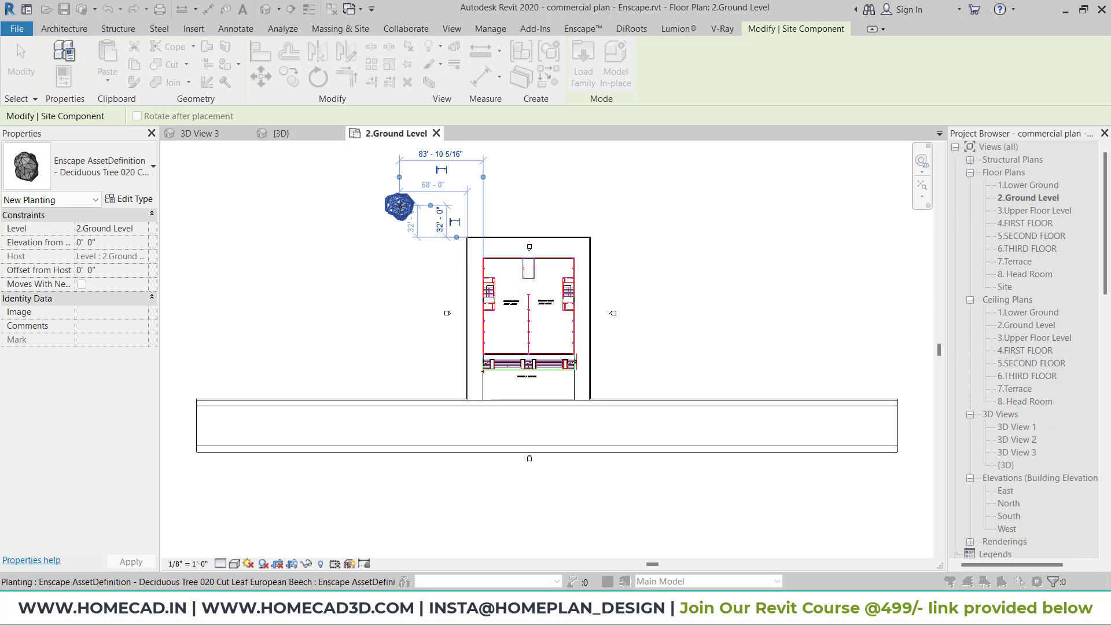
key(Escape)
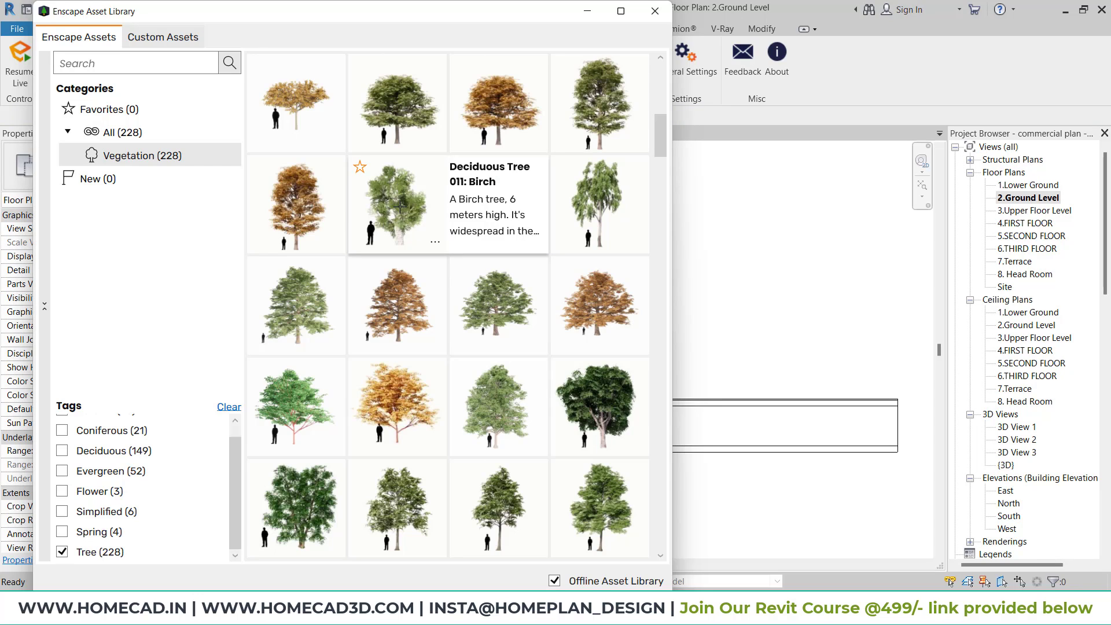
Place one Deciduous Tree 035 Hornbeam about 68' above the site boundary's upper edge, near its upper-left corner.
mouse_move(496, 300)
scroll(496, 301, down, 1)
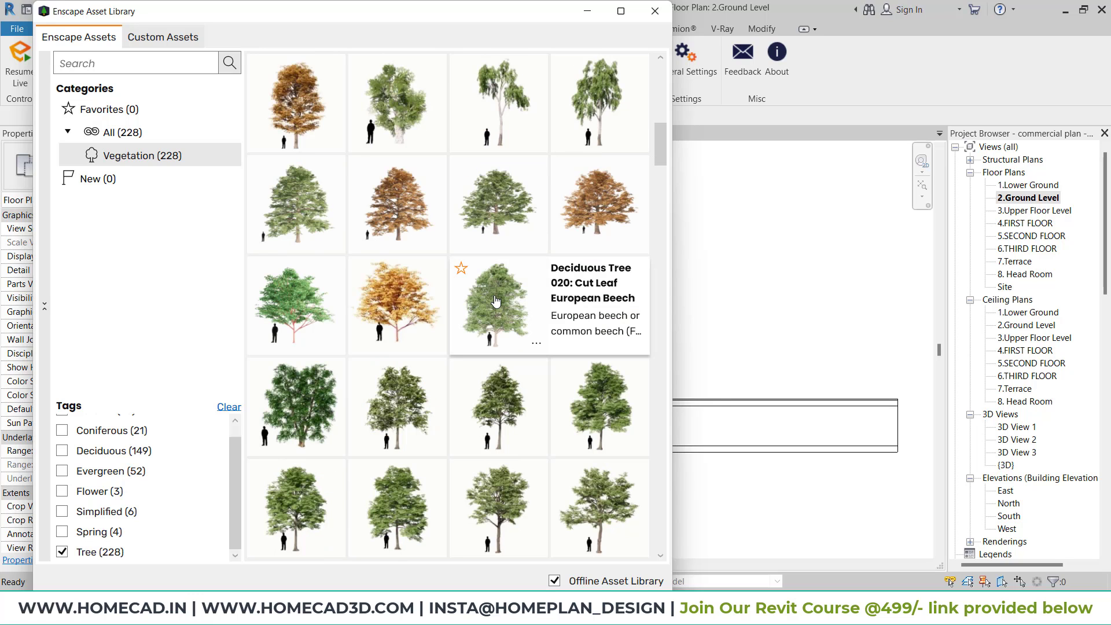
scroll(496, 301, down, 1)
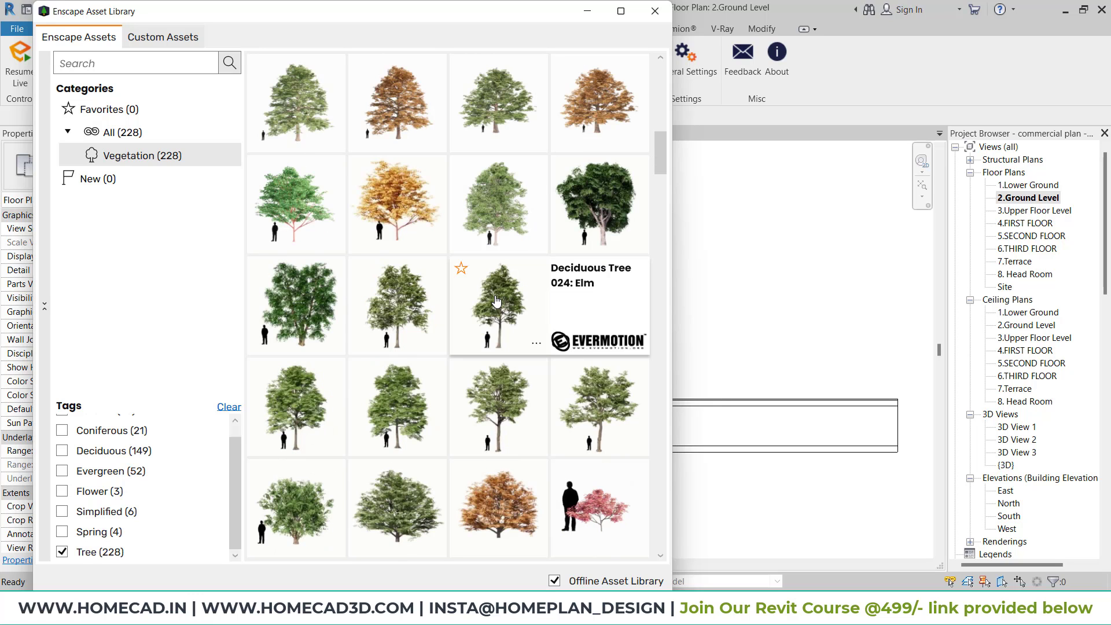
scroll(495, 300, down, 1)
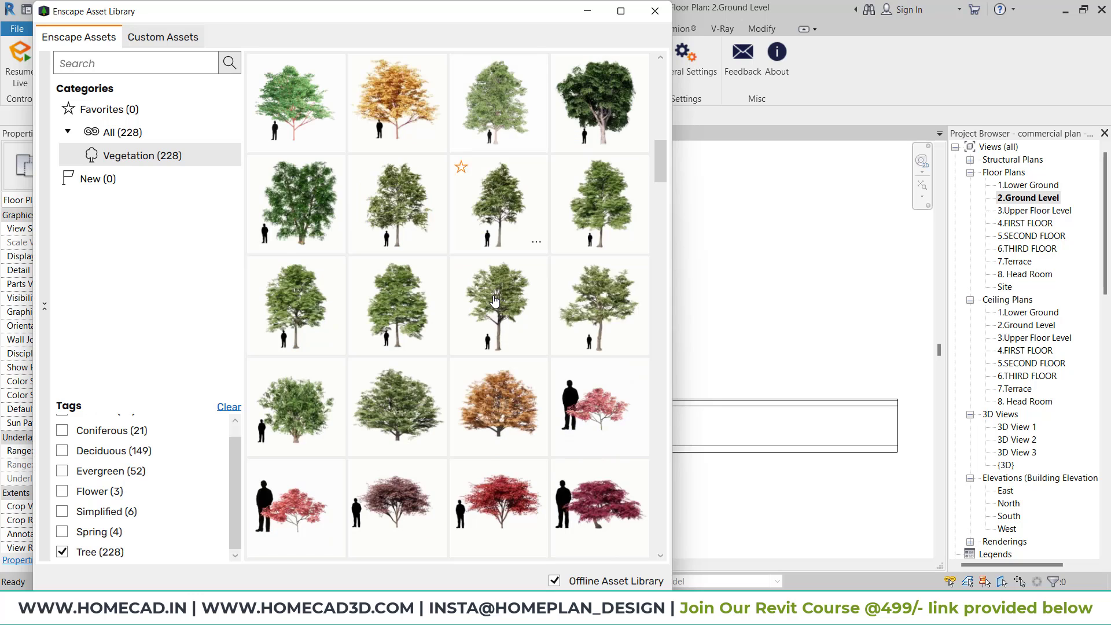
click(404, 416)
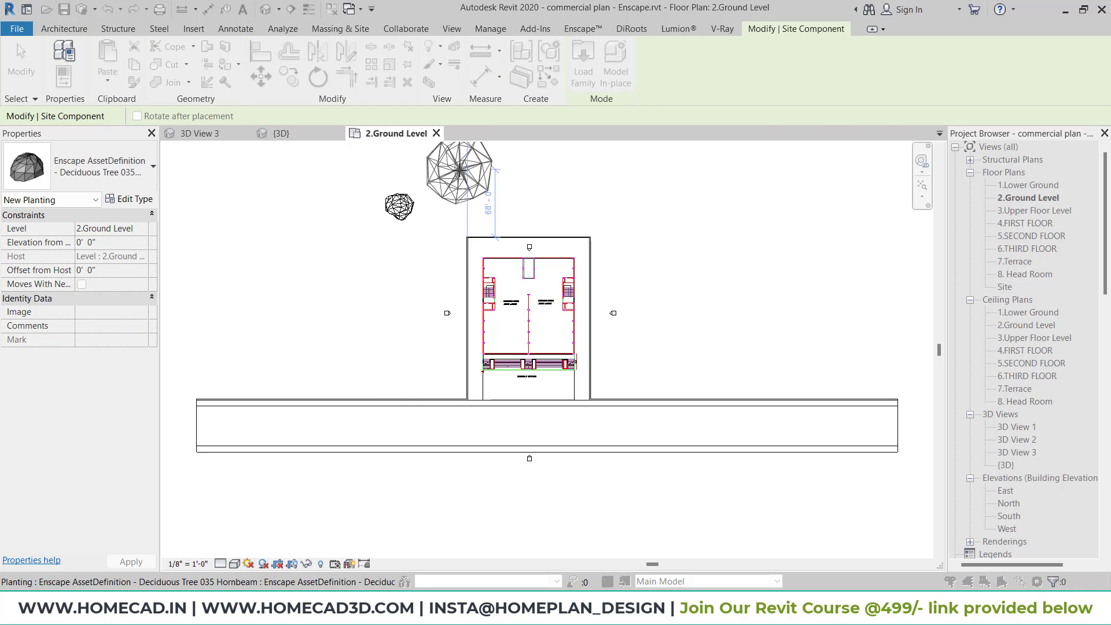
click(459, 171)
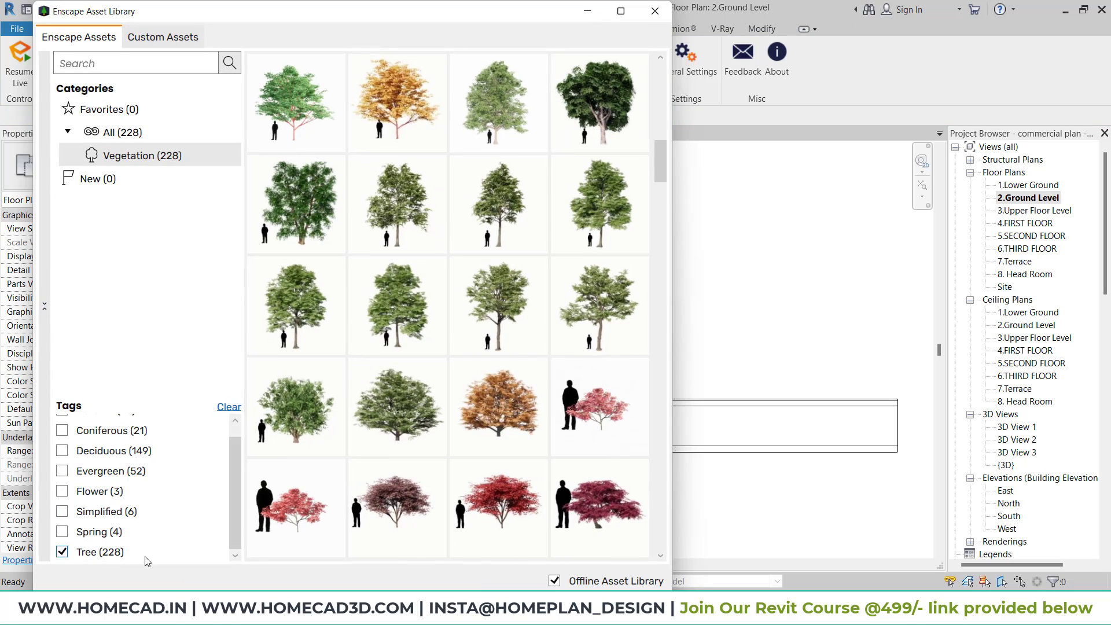
Clear the Tree tag filter and place one Bamboo 008 plant about 32' left of the site boundary, beside the building.
click(145, 557)
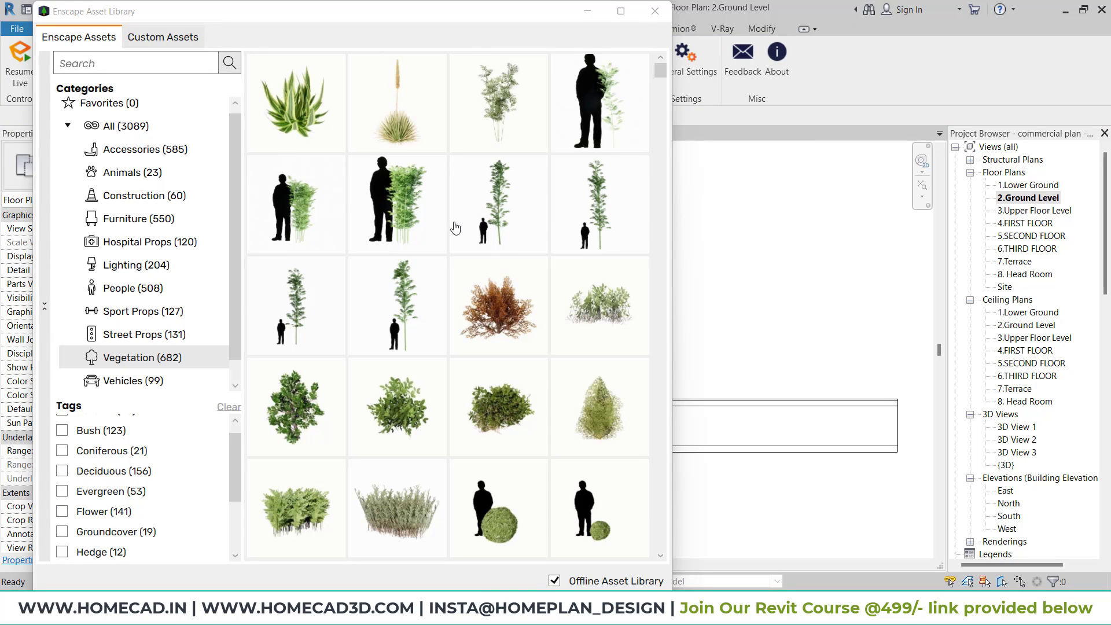
mouse_move(408, 219)
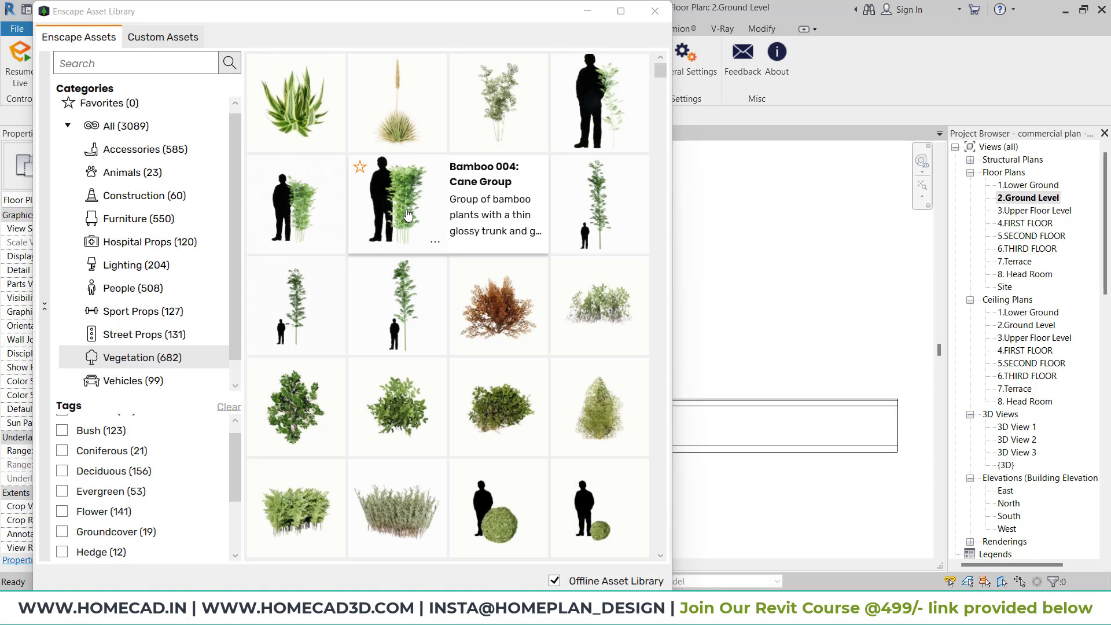
click(407, 299)
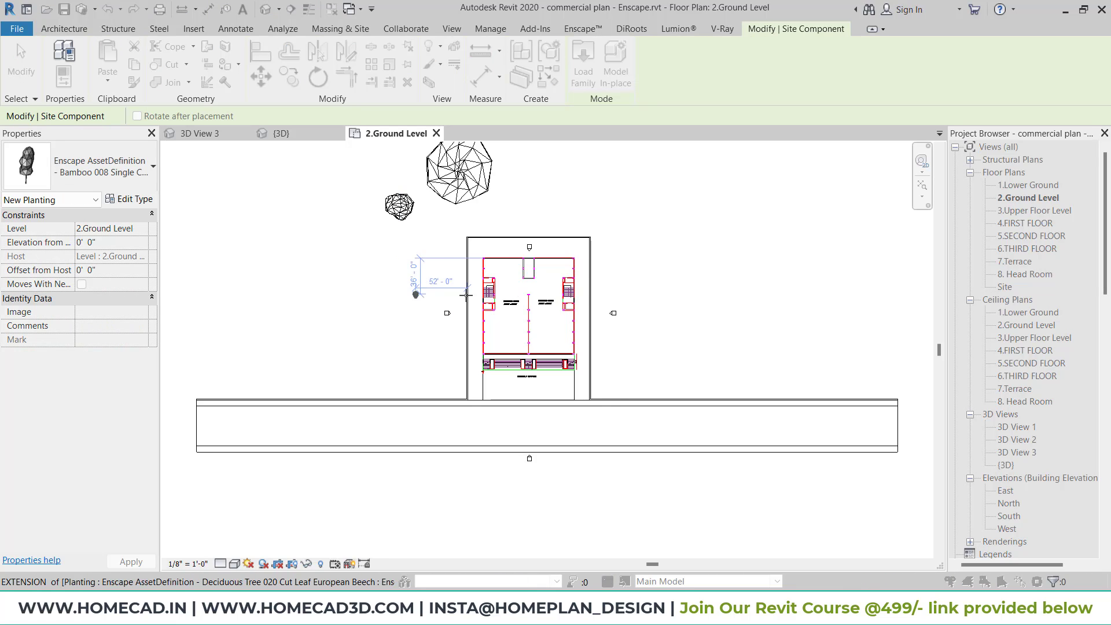
scroll(442, 293, up, 3)
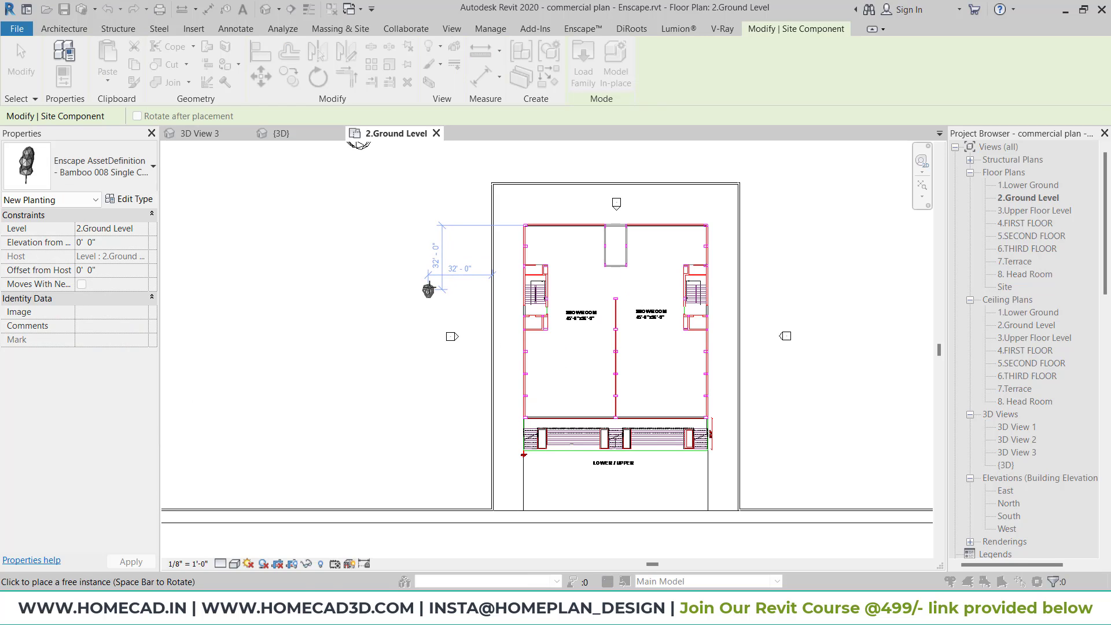
click(428, 290)
key(Escape)
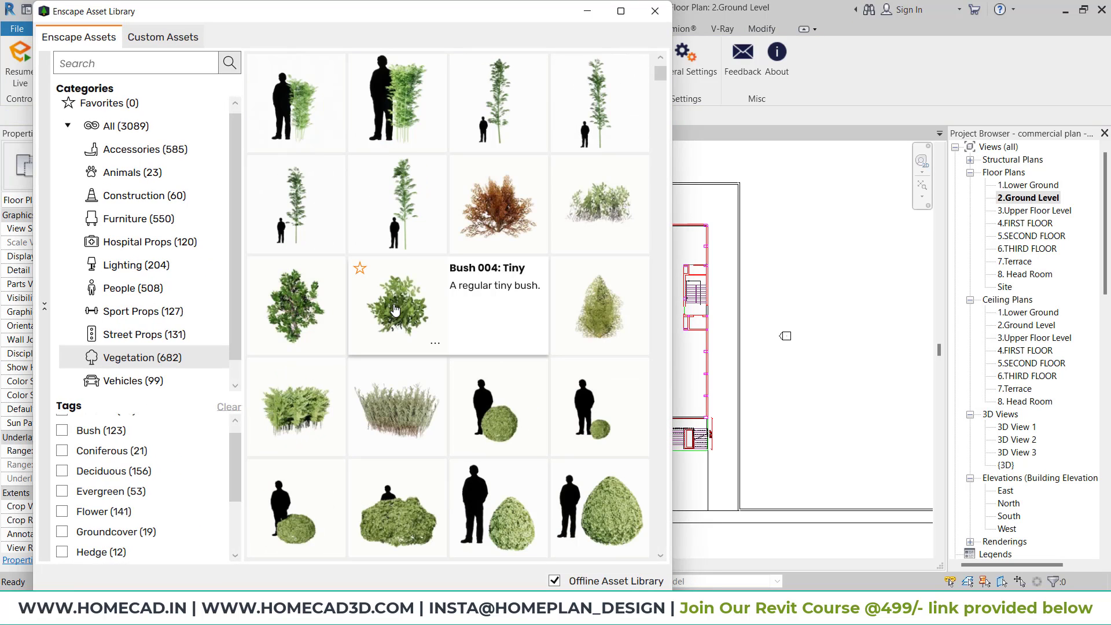
Filter the Vegetation assets by the Hedge tag and place one Hedge 002 English Laurel left of the site boundary, near the bamboo.
scroll(478, 338, down, 2)
scroll(462, 330, down, 4)
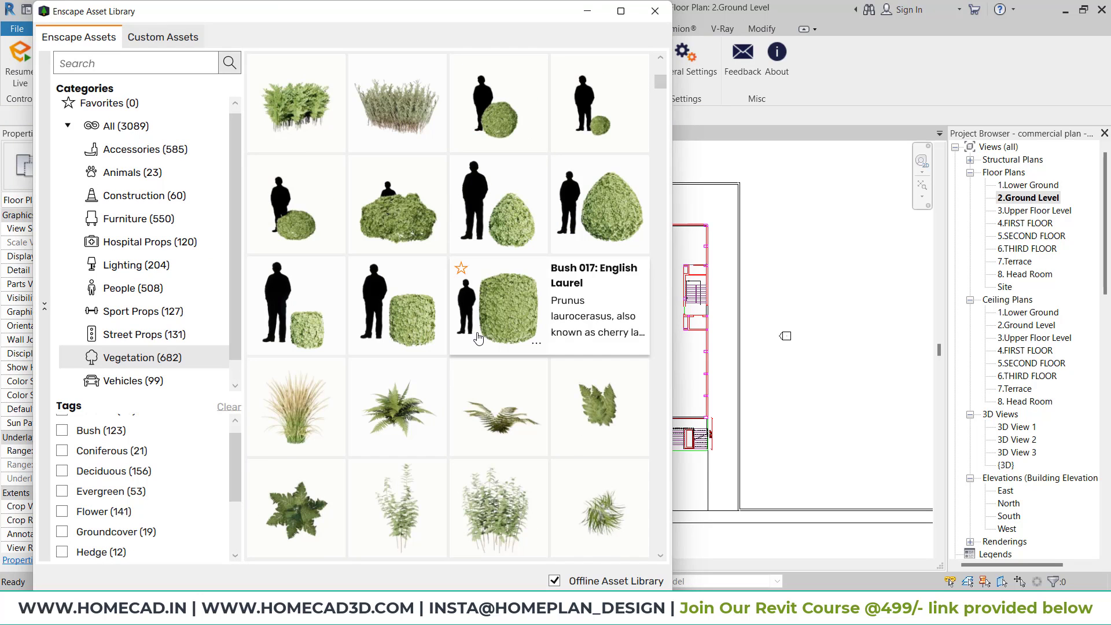
scroll(445, 325, down, 2)
scroll(445, 325, down, 10)
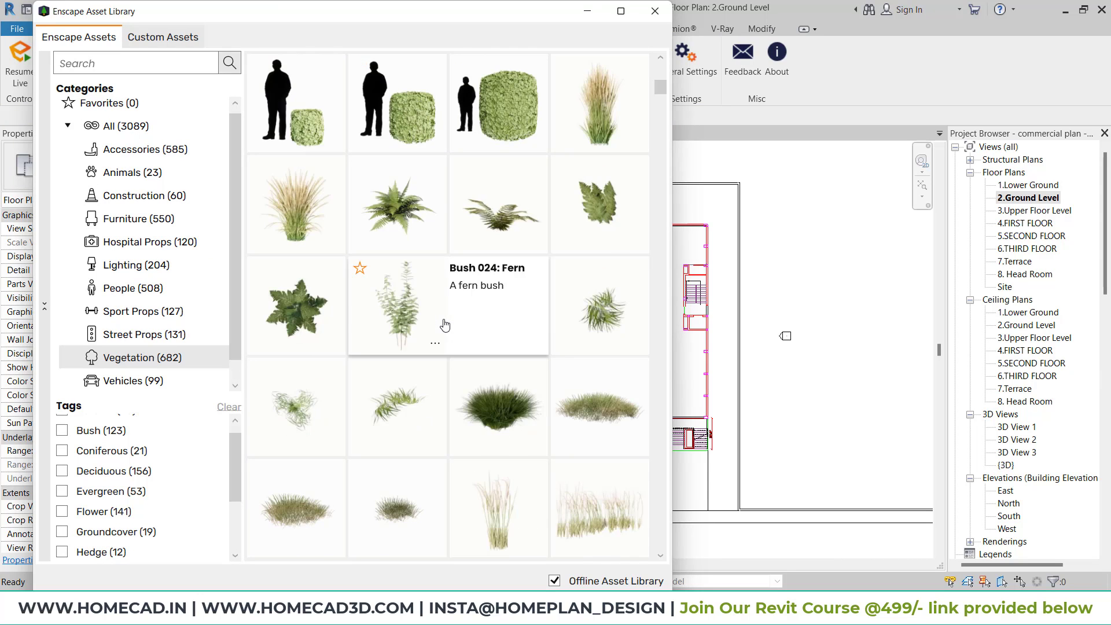
scroll(73, 544, down, 2)
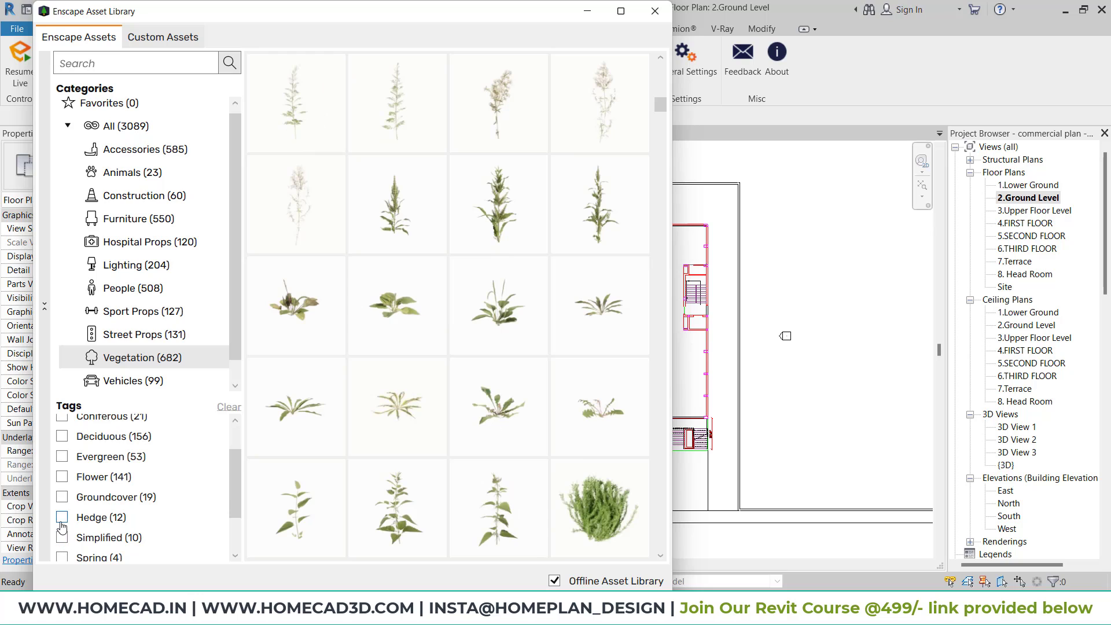
click(101, 516)
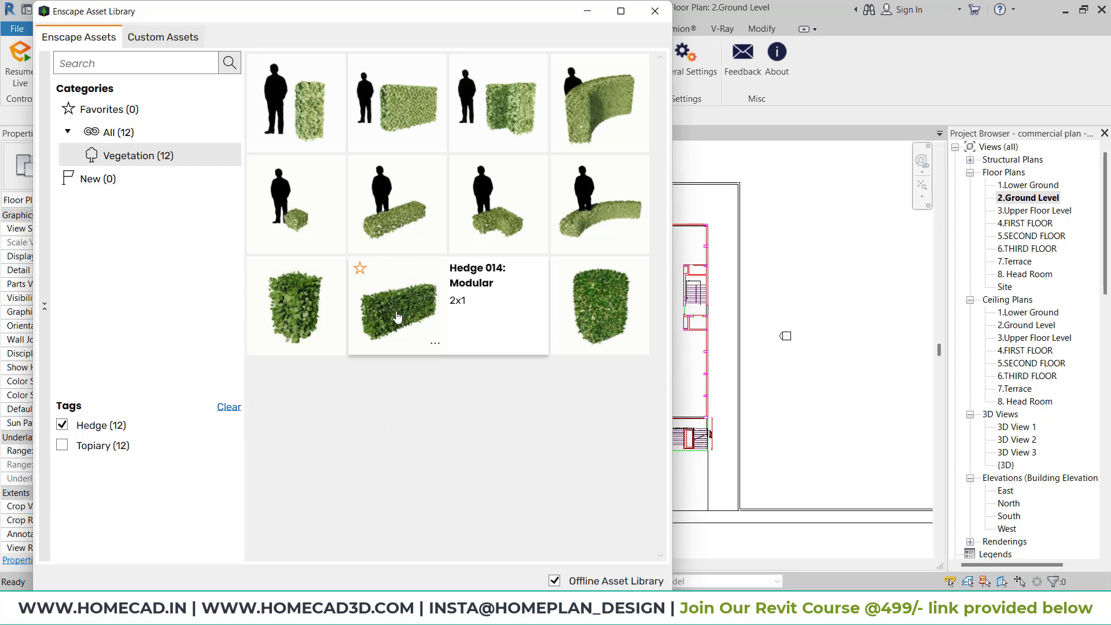
click(399, 99)
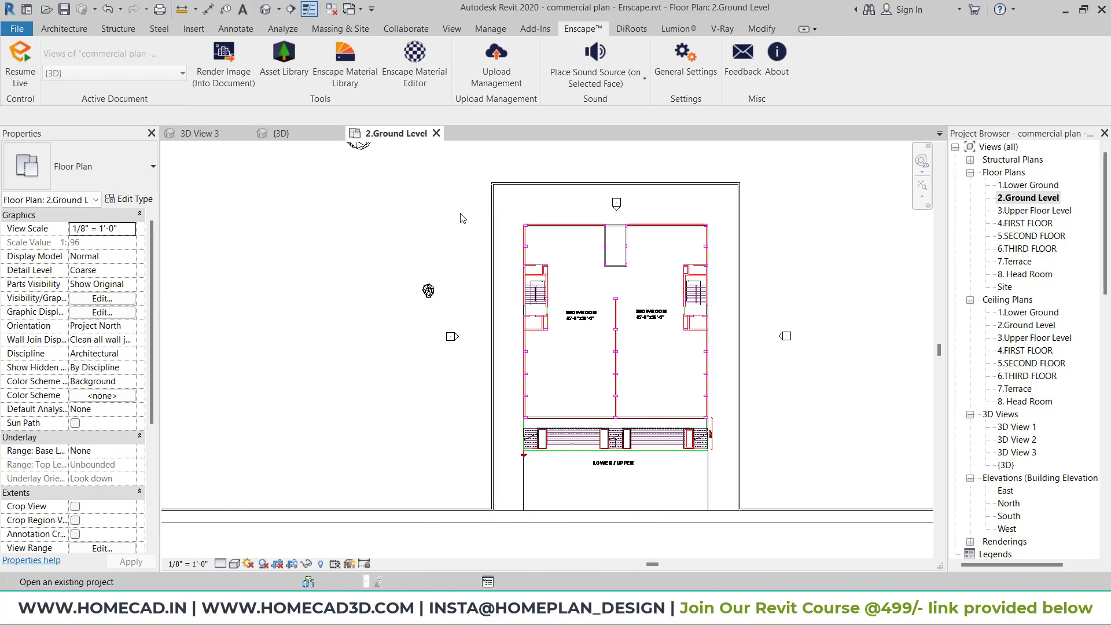
click(467, 266)
key(Escape)
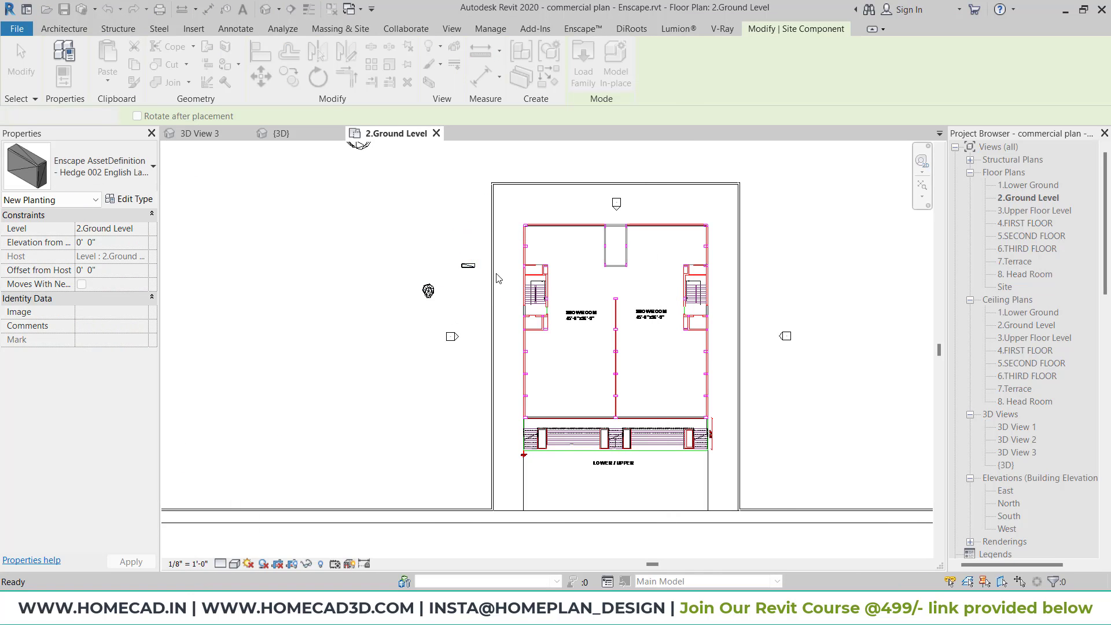
Clear the Hedge tag filter and place one Deciduous Tree 099 about 35'-8" left of and 20' below the building's front-left corner.
click(64, 427)
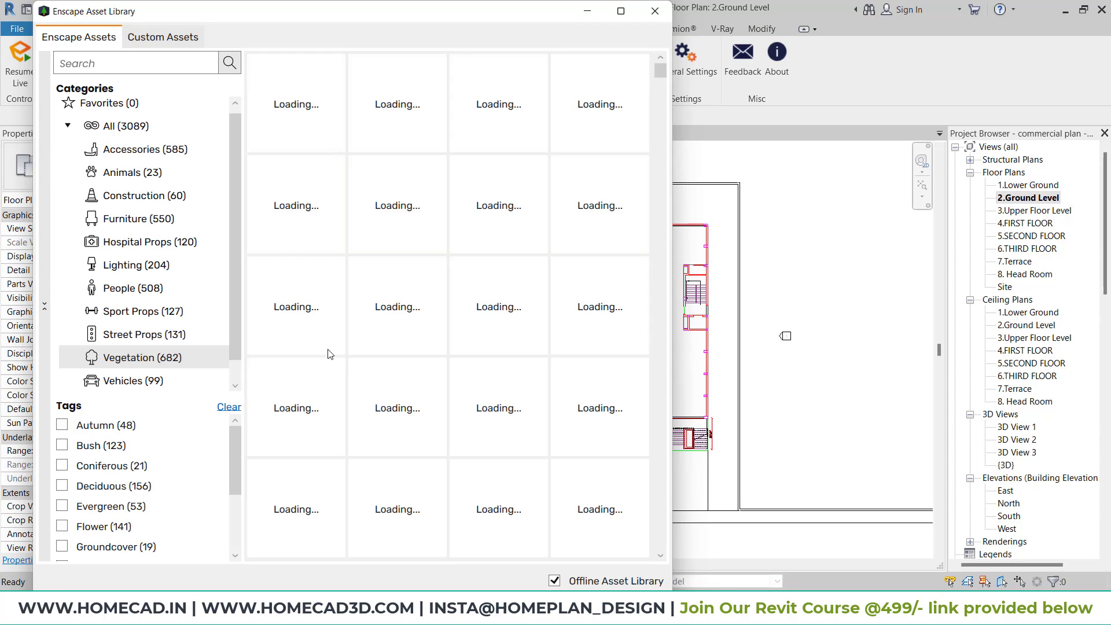
scroll(508, 327, down, 10)
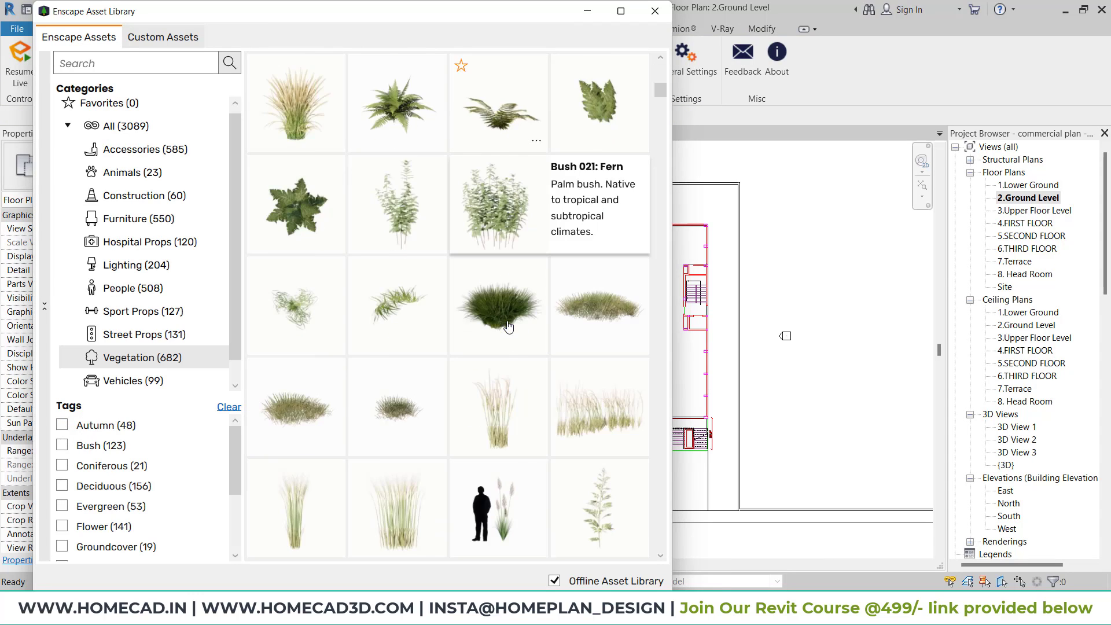
scroll(508, 327, down, 10)
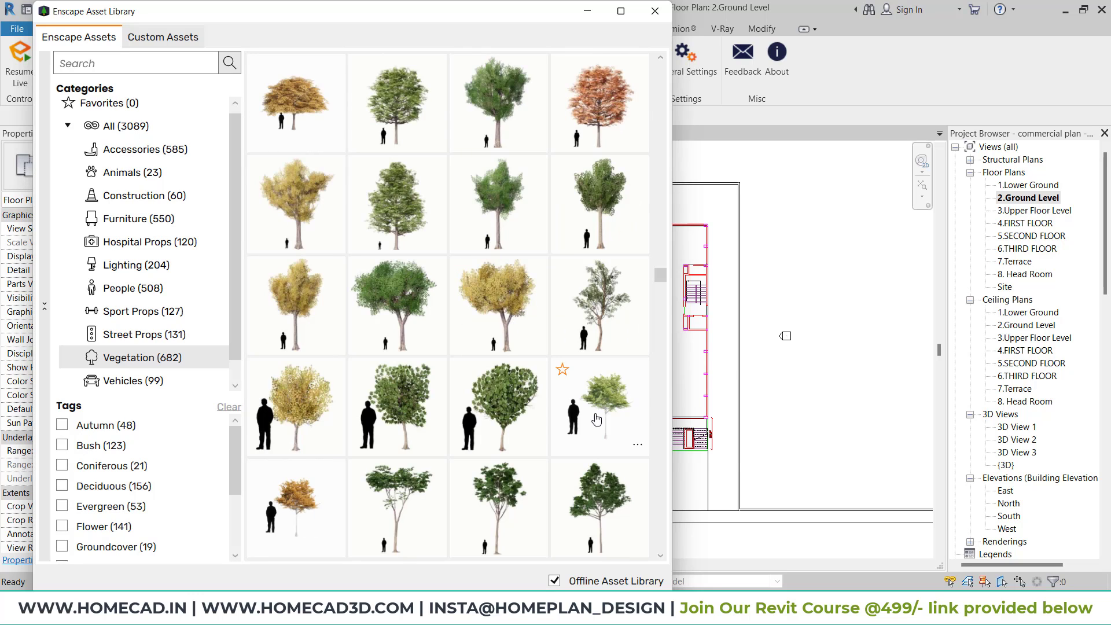
click(607, 417)
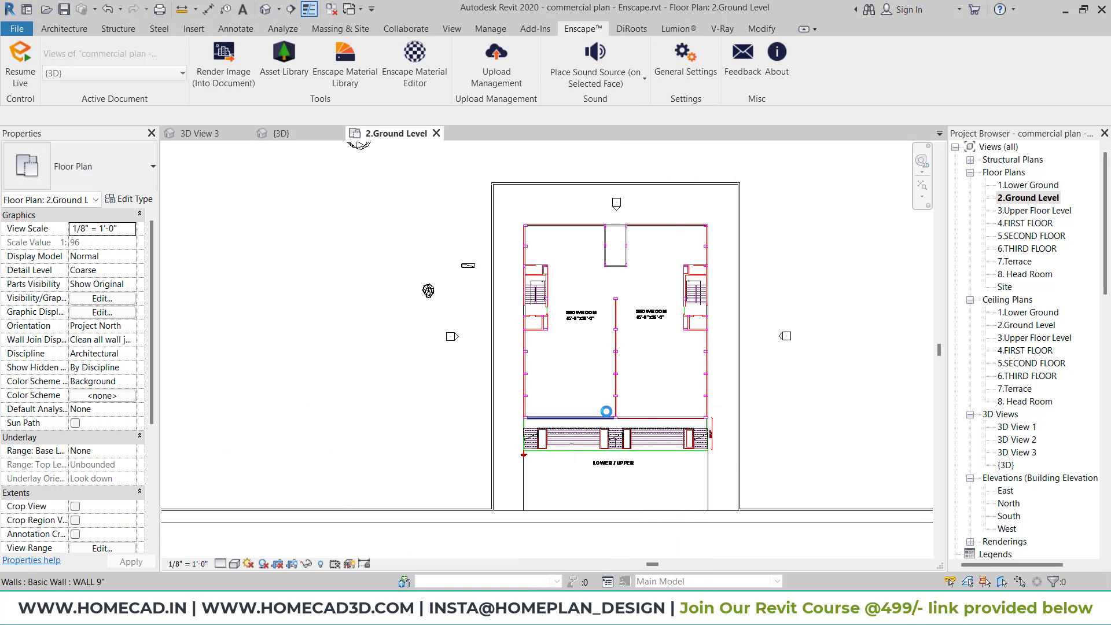
click(451, 488)
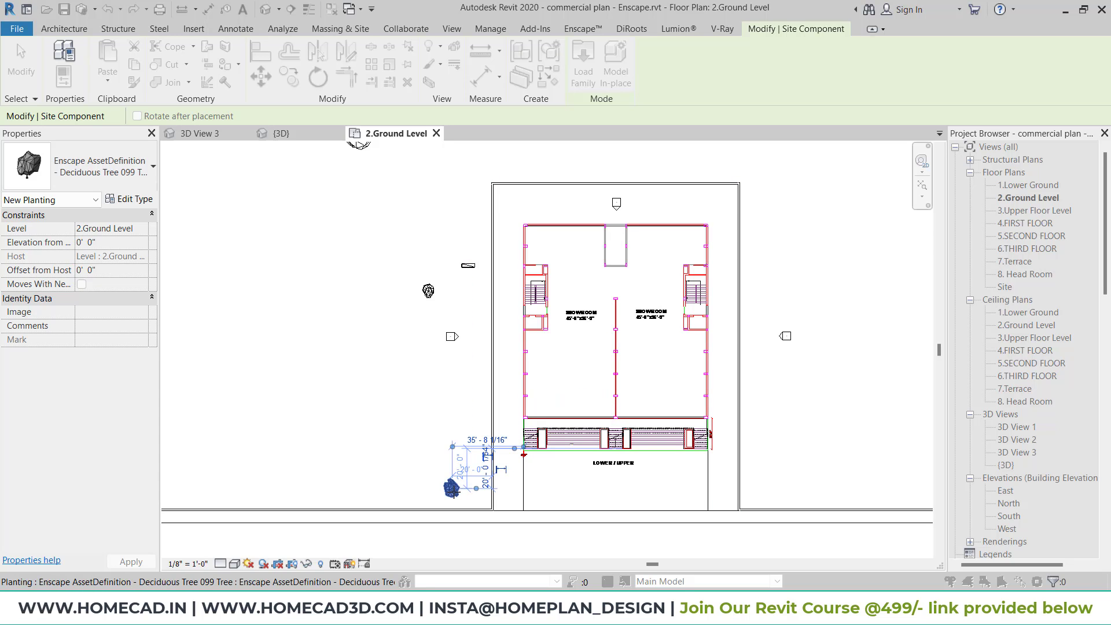
key(Escape)
key(Escape)
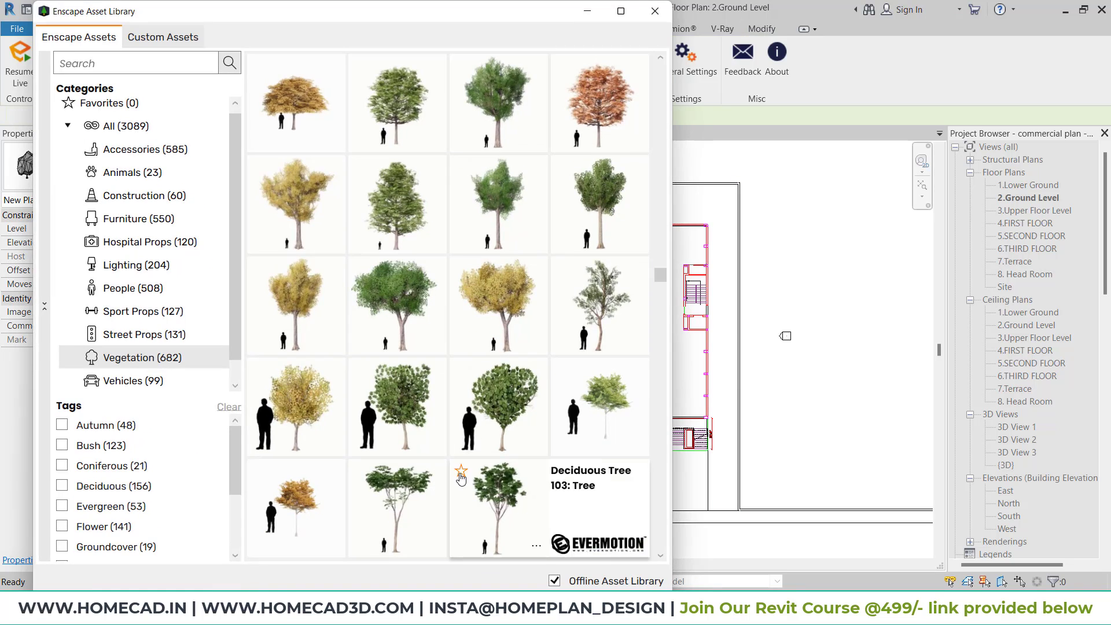
click(587, 11)
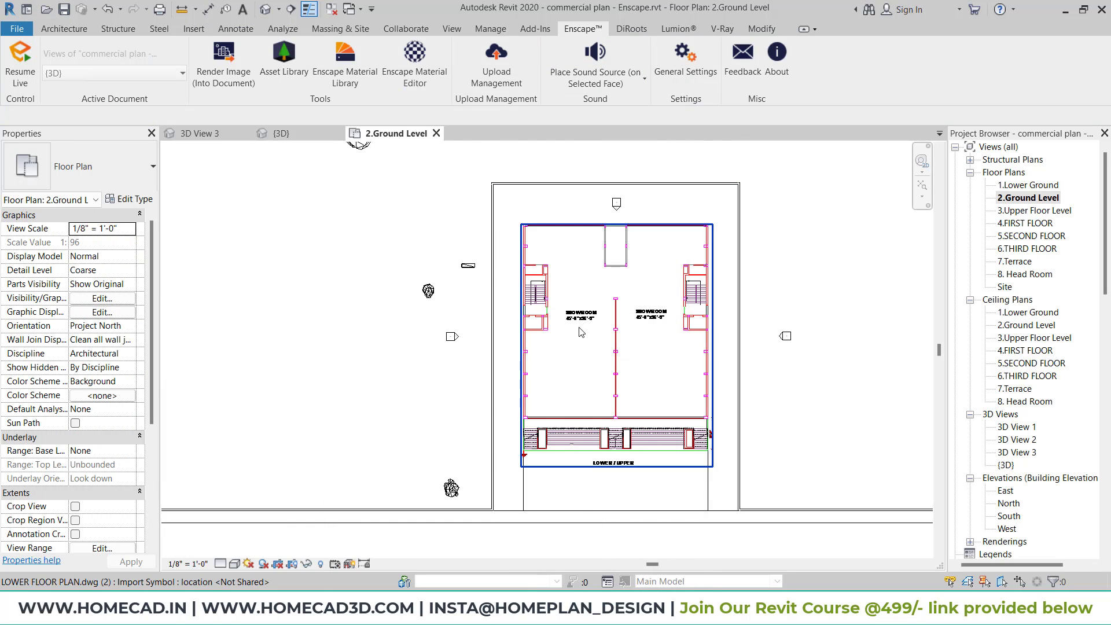
Set the ground level plan's visual style to show shaded material colors on the paving and road.
middle_drag(556, 272, 562, 366)
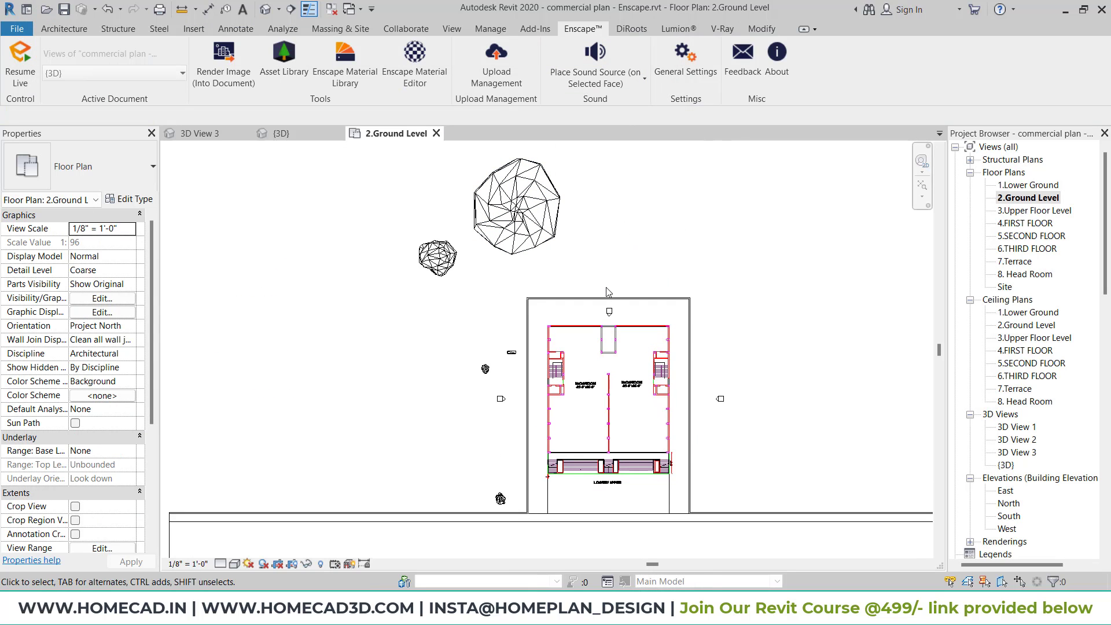
middle_drag(620, 277, 625, 216)
scroll(671, 320, up, 2)
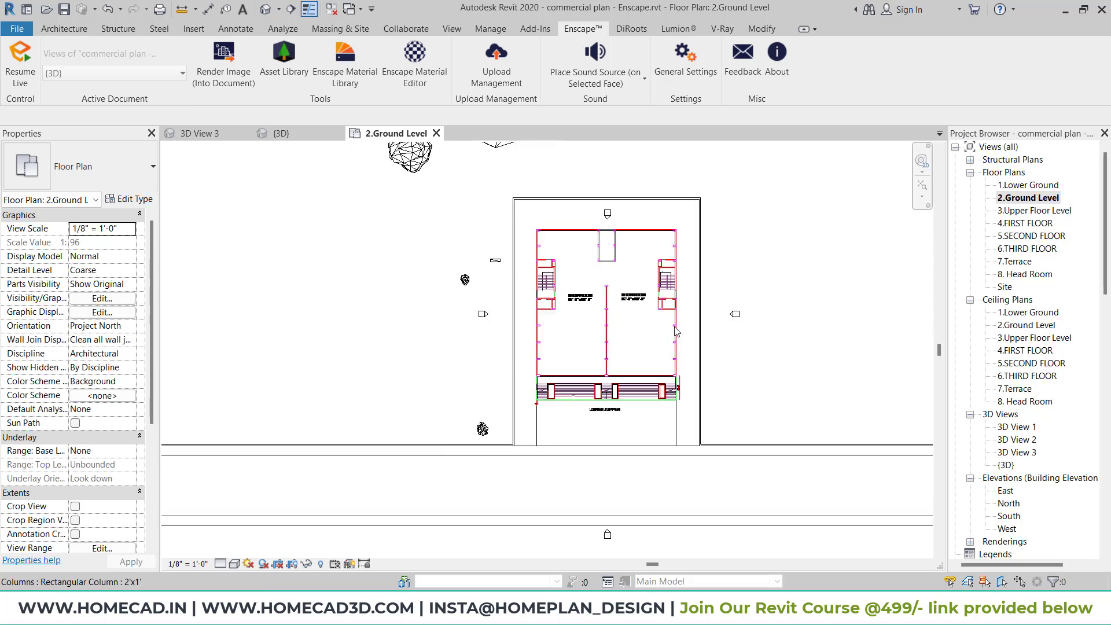
click(693, 193)
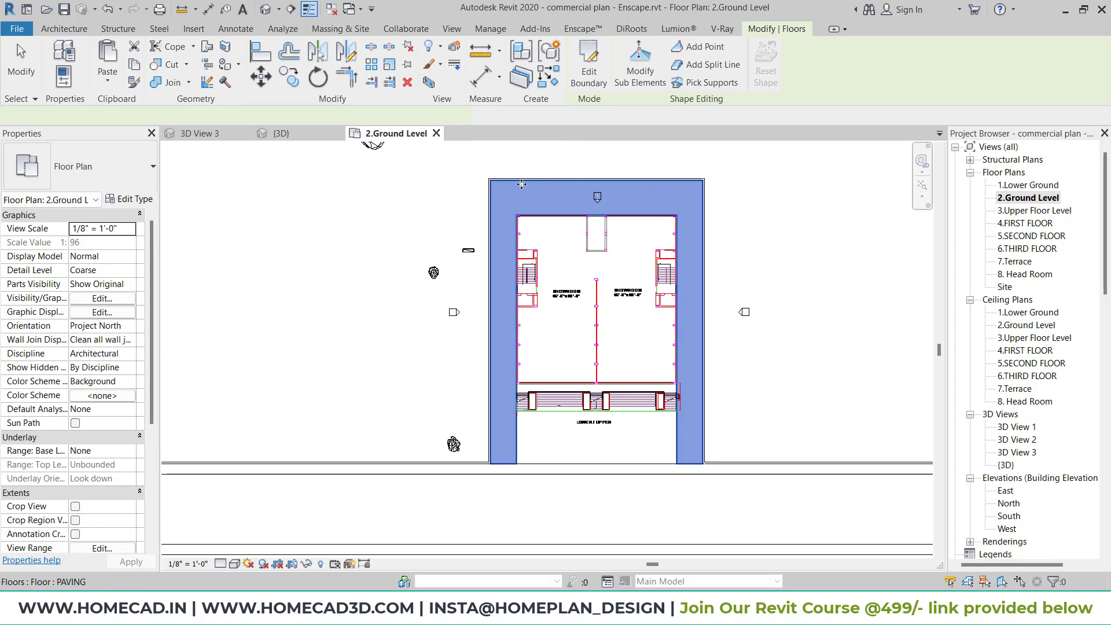
click(234, 563)
click(257, 519)
scroll(589, 376, up, 2)
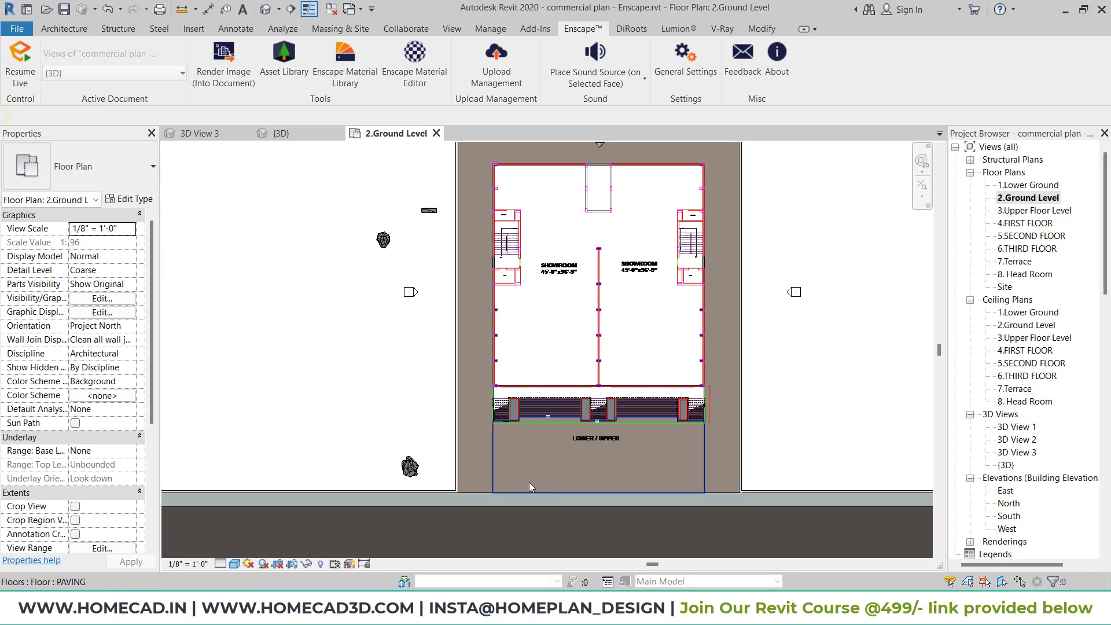
scroll(474, 326, down, 1)
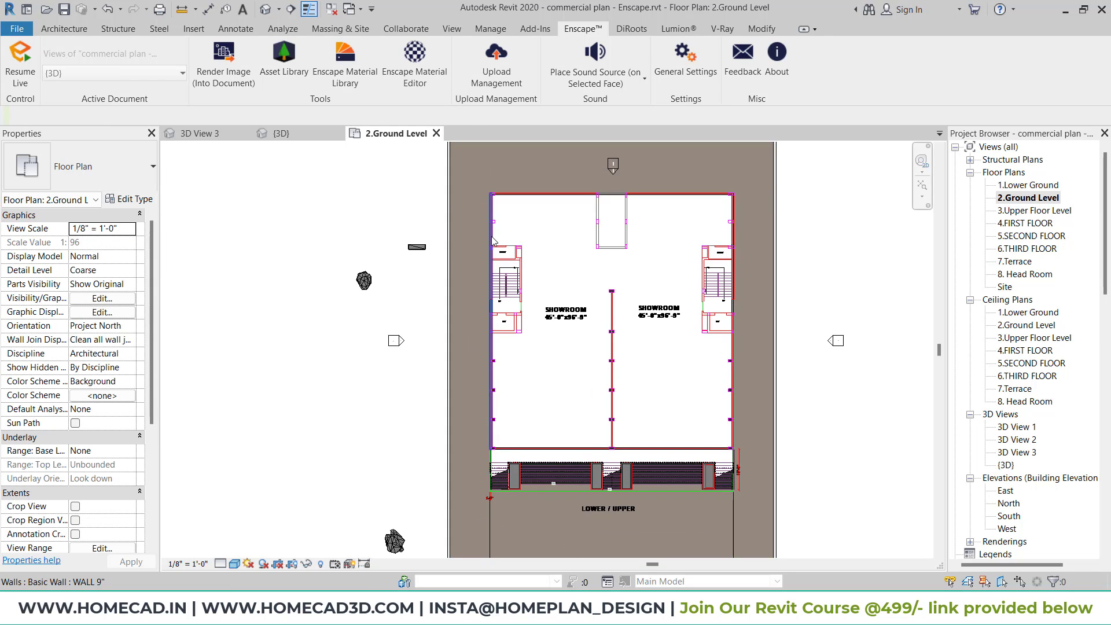
Start splitting the paving floor's face and sketch a vertical line 4'-0" inside its left edge, from the road edge to the rear edge.
click(748, 29)
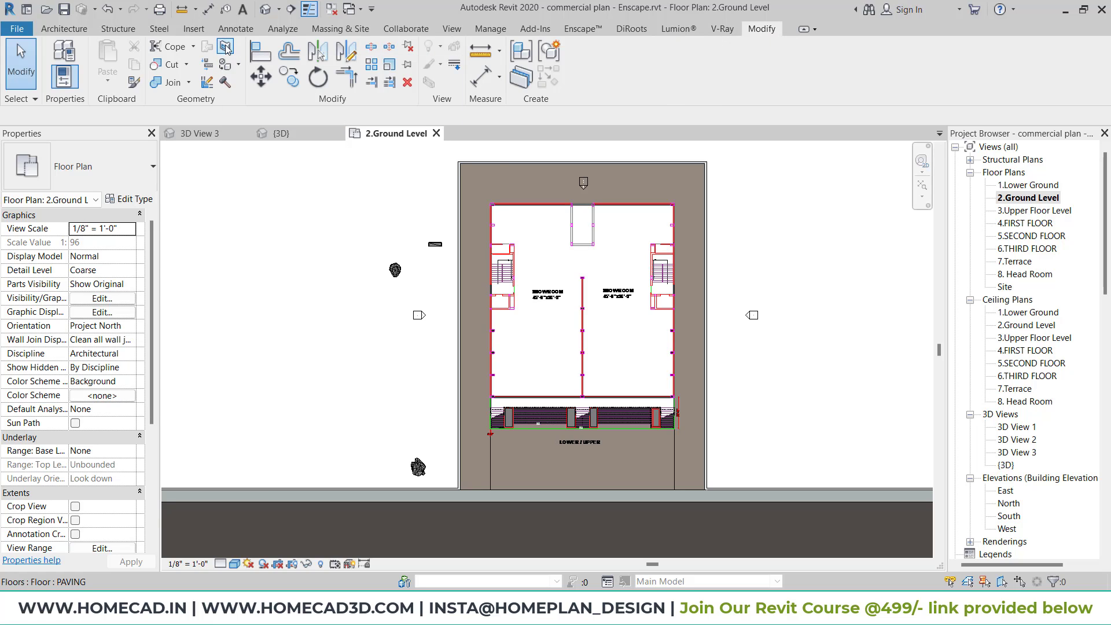
click(491, 183)
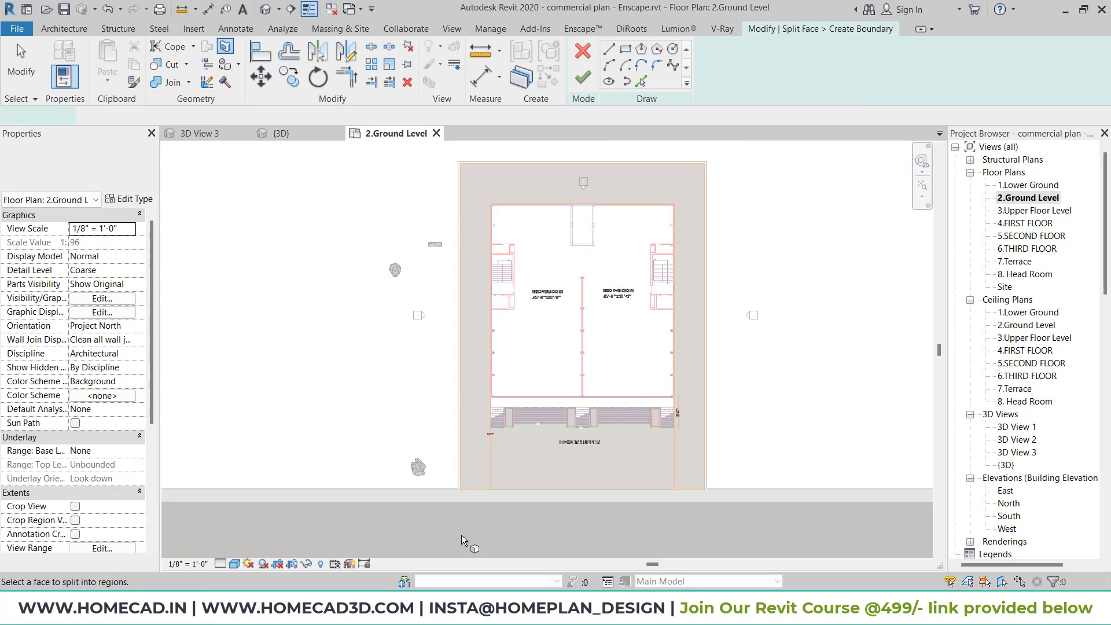
scroll(469, 485, up, 3)
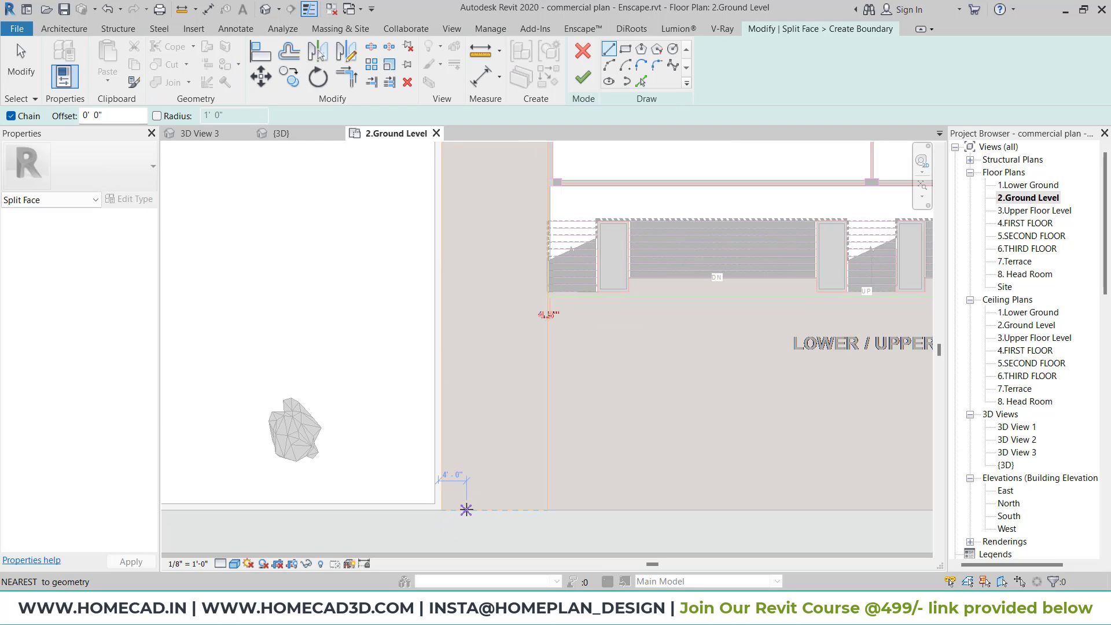
click(466, 509)
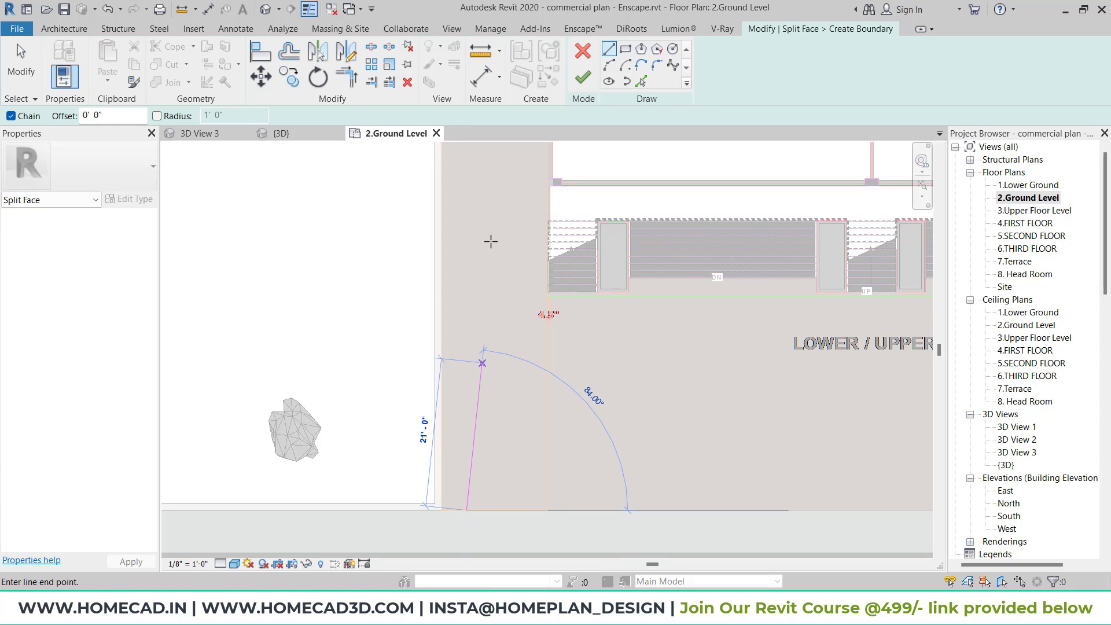
scroll(491, 240, down, 2)
middle_drag(491, 239, 474, 481)
middle_drag(471, 232, 466, 473)
middle_drag(435, 262, 434, 325)
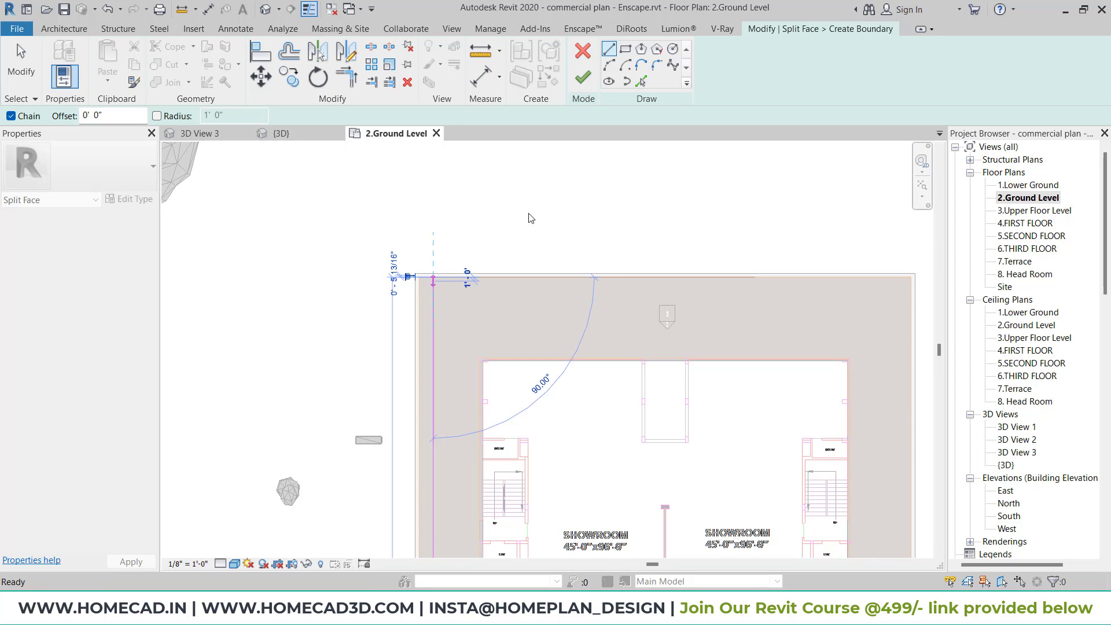
key(Escape)
key(Escape)
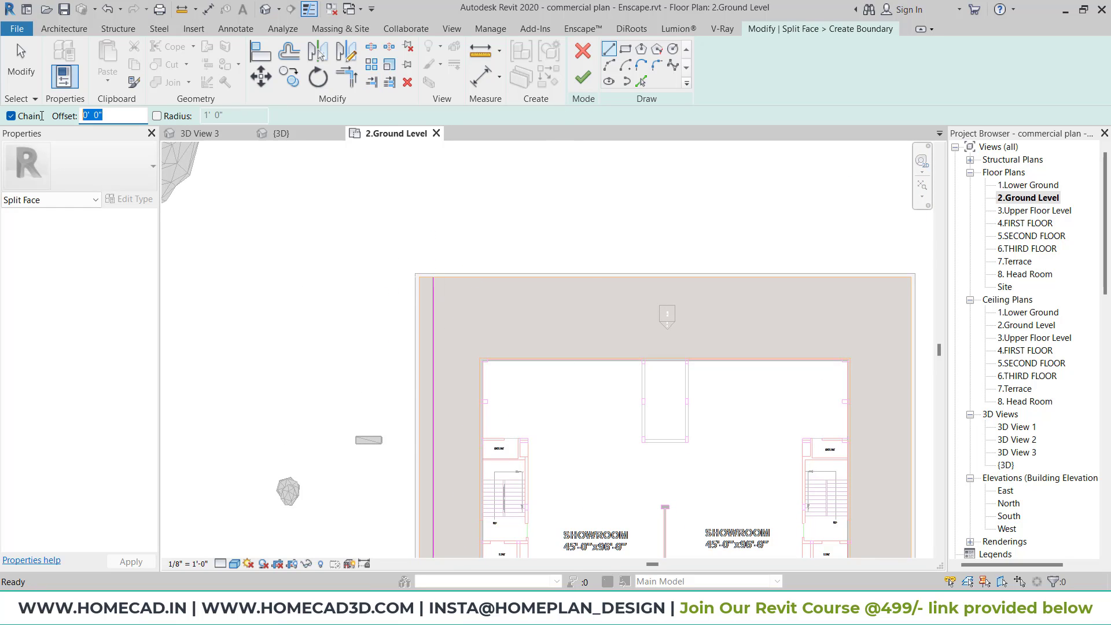
Sketch split lines offset 4'-0" inward along the paving's rear and right edges, ending at the road edge.
click(419, 277)
middle_drag(809, 282, 397, 228)
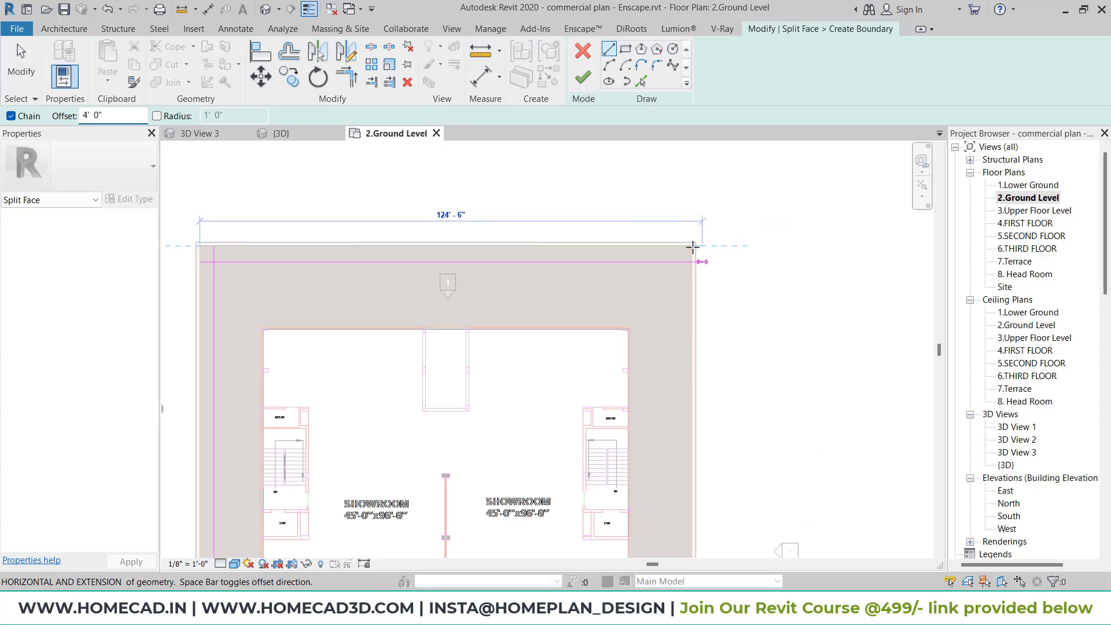
click(693, 245)
middle_drag(711, 331, 739, 188)
middle_drag(726, 471, 735, 401)
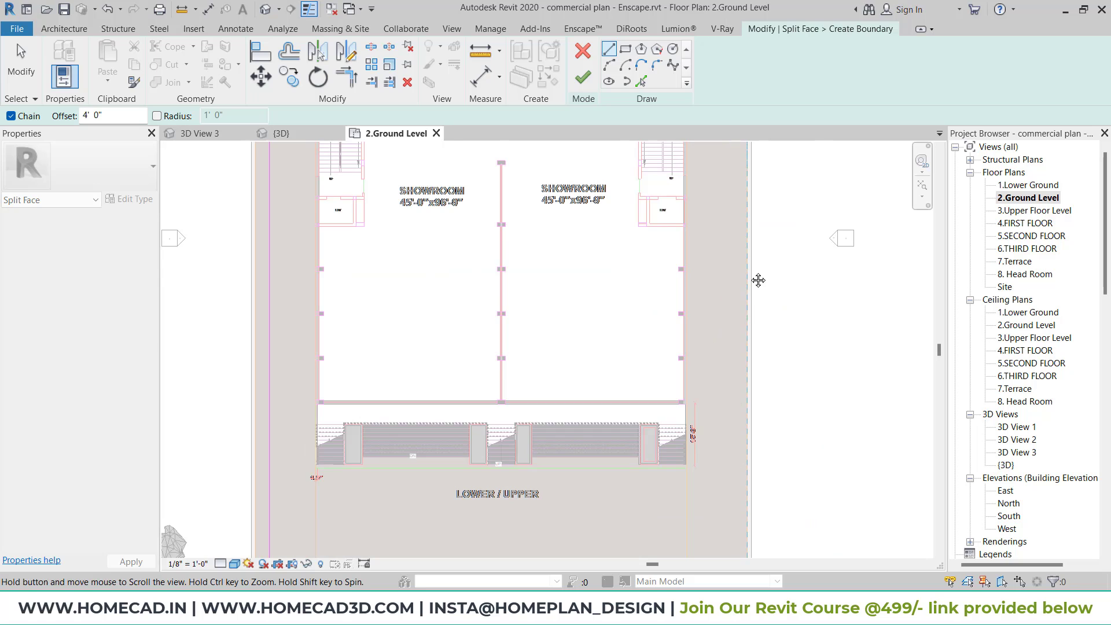
middle_drag(758, 280, 782, 27)
scroll(766, 332, up, 1)
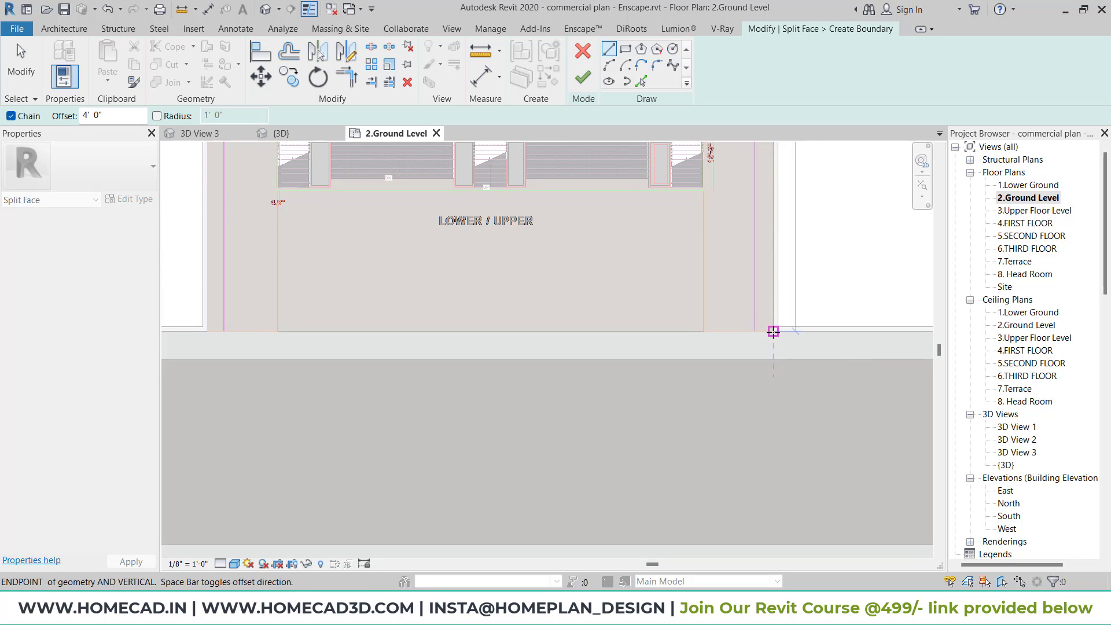
key(Escape)
key(Escape)
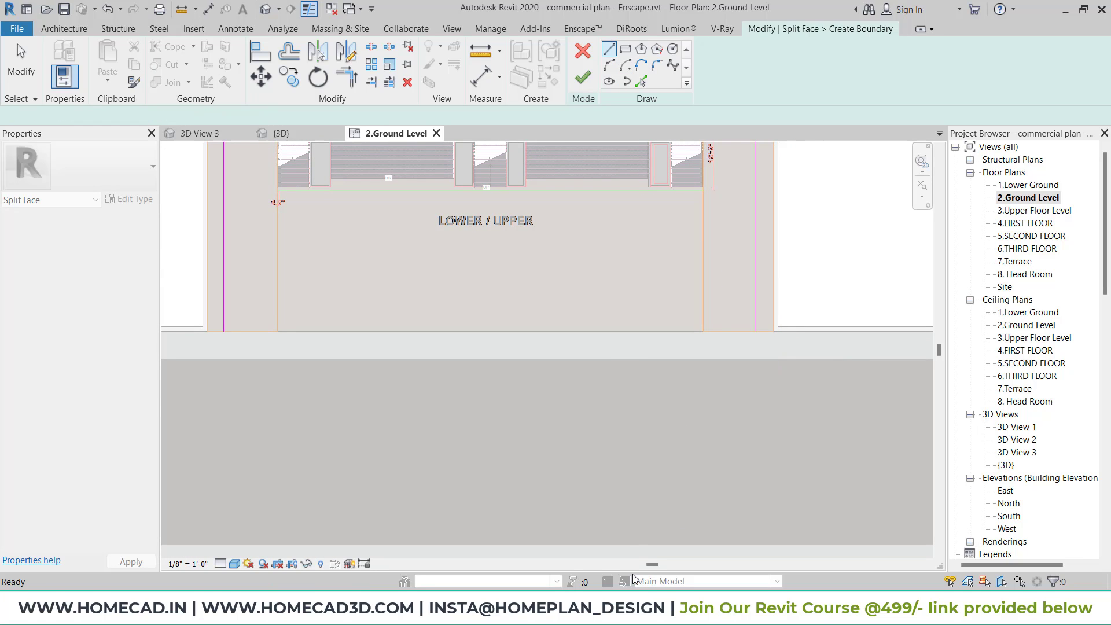
Trim the left and rear split lines to a clean corner and finish the paving's face split.
middle_drag(516, 261, 533, 377)
scroll(532, 378, down, 3)
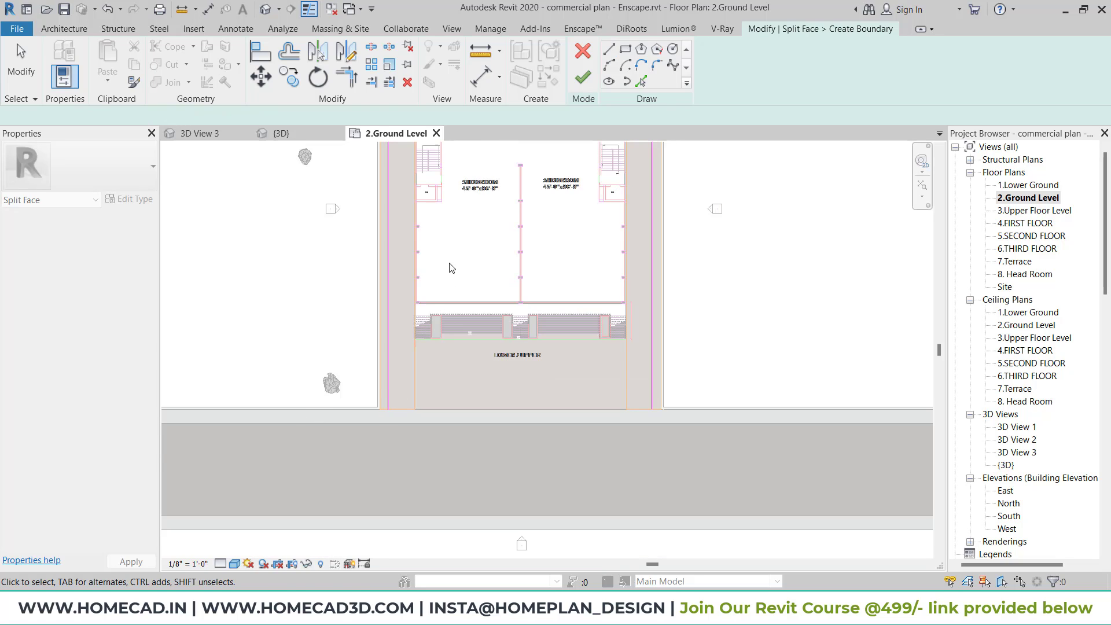
middle_drag(452, 268, 453, 404)
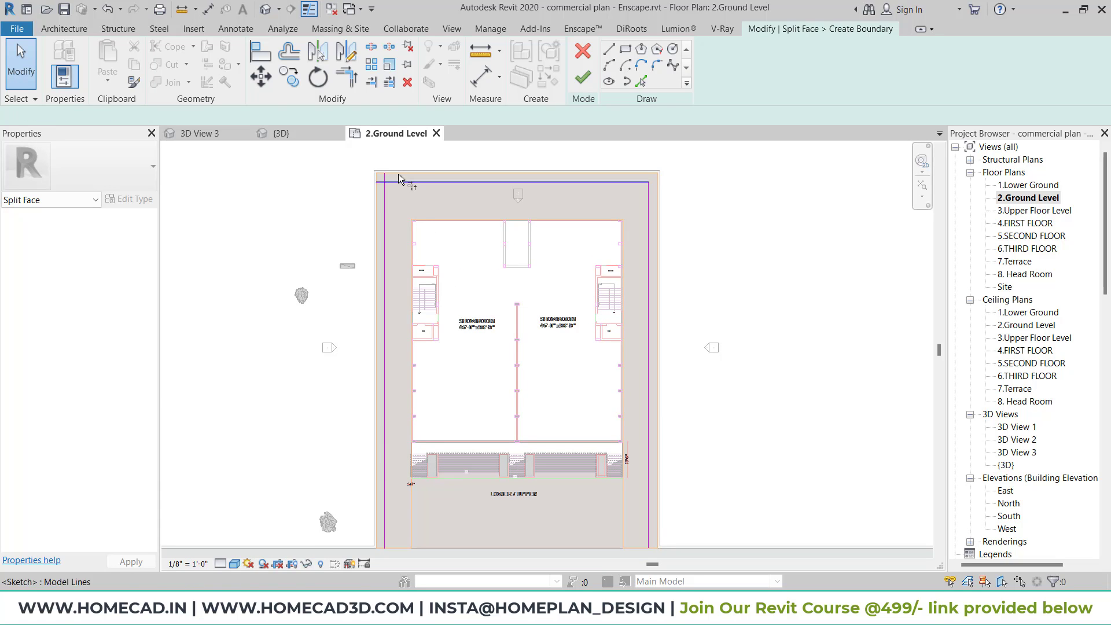
key(t)
key(r)
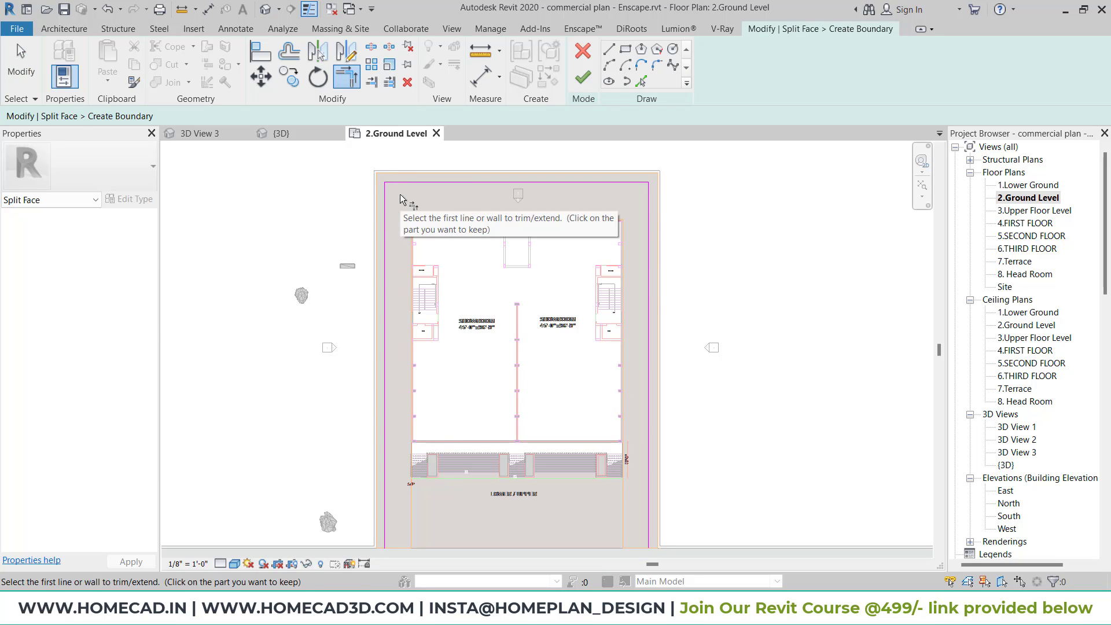
click(583, 77)
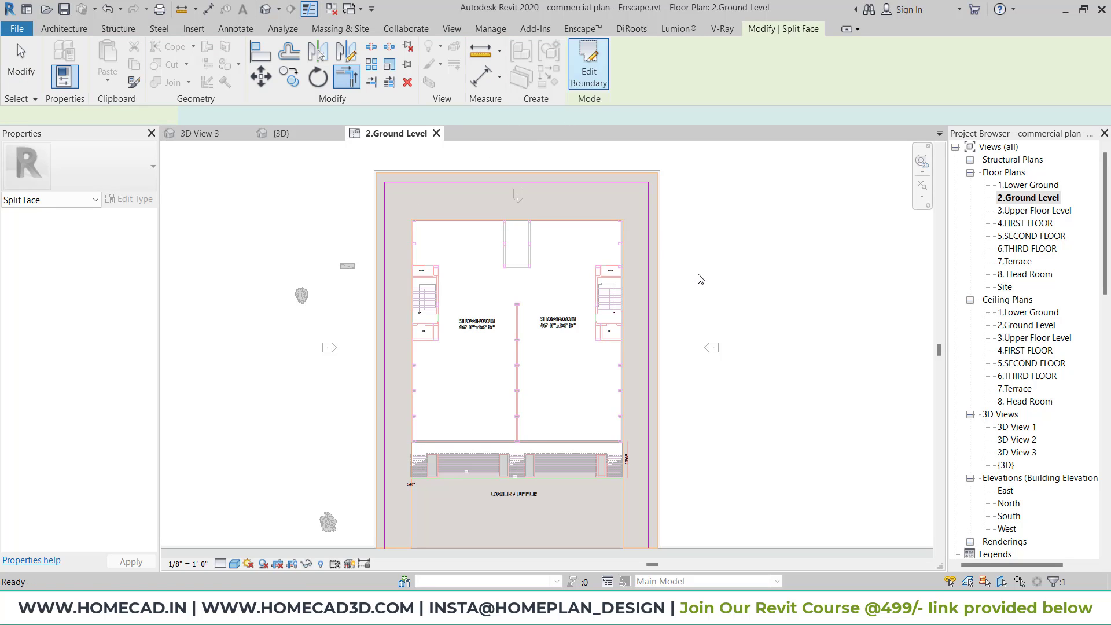
click(700, 278)
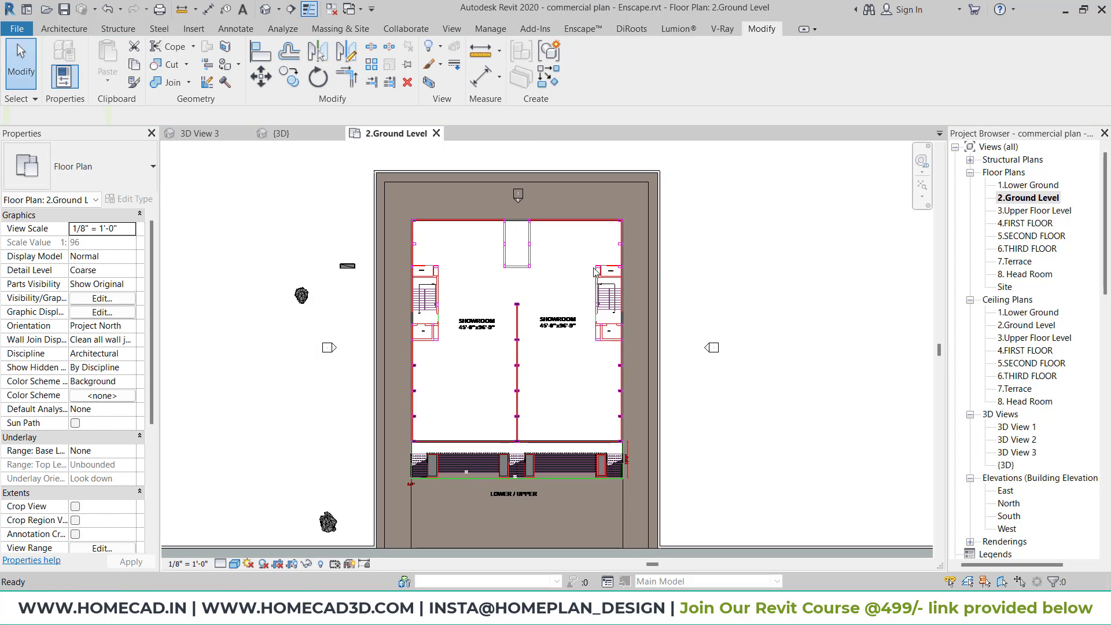
Paint the paving's split perimeter strip with the 04 grass material.
key(p)
key(t)
click(45, 274)
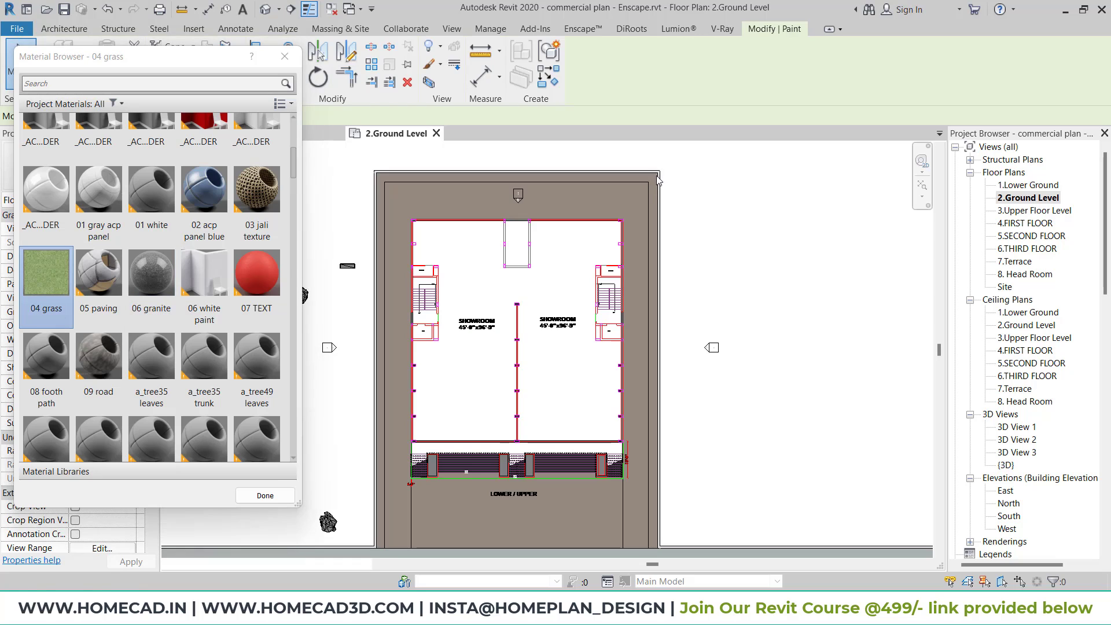
scroll(658, 180, up, 5)
click(632, 181)
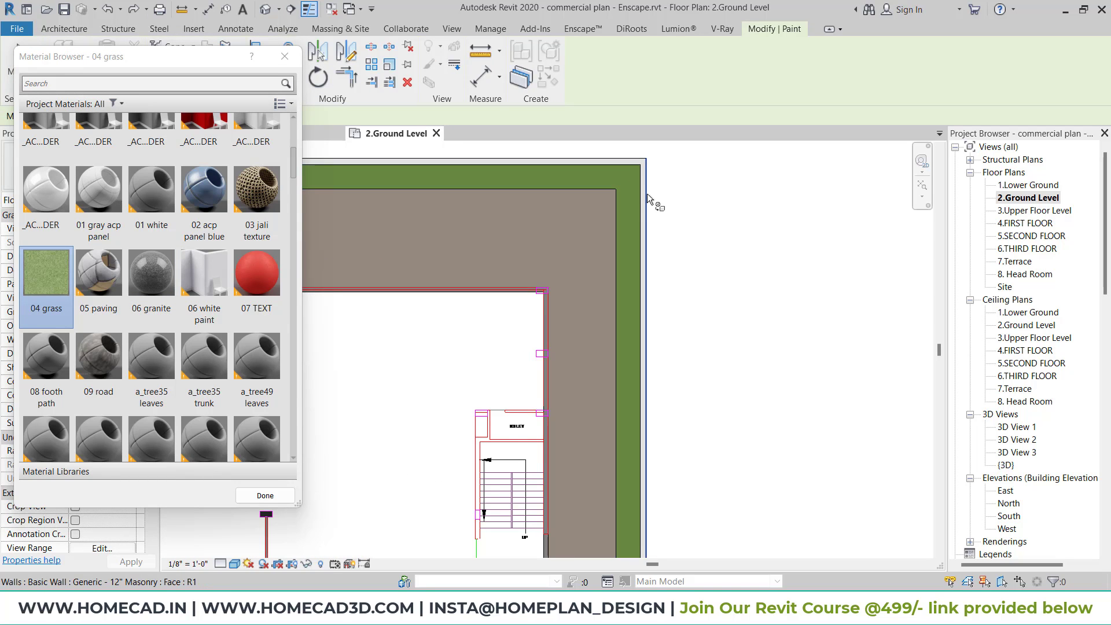
Close the material browser and end the Paint command.
scroll(647, 194, down, 4)
click(284, 58)
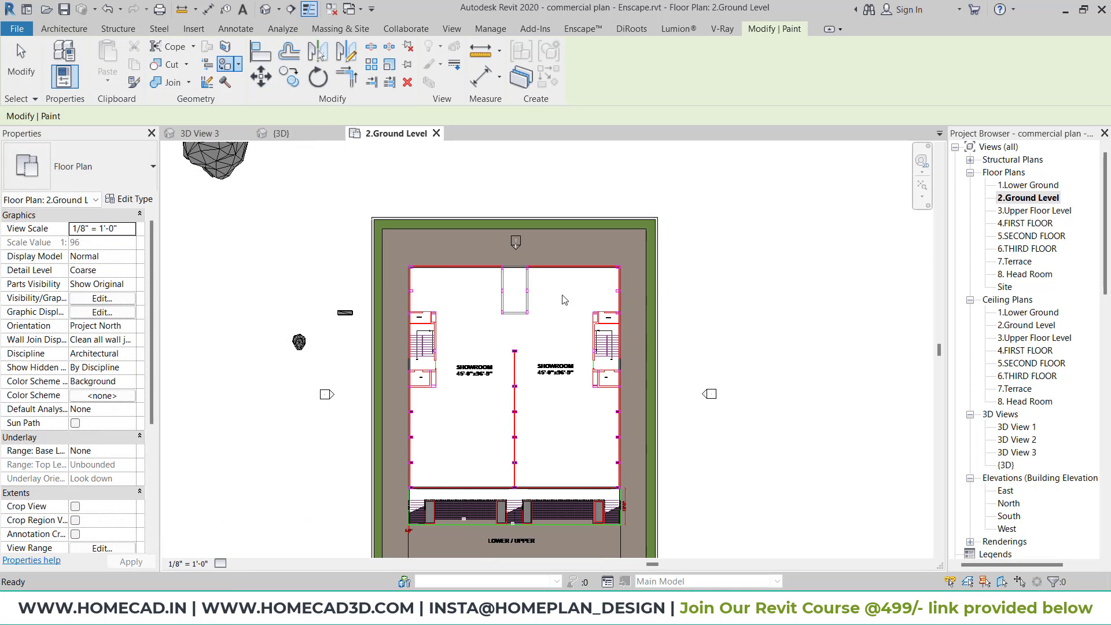
key(Escape)
Rotate the Hedge 002 English Laurel beside the building by 90° so it runs parallel to the left grass strip.
click(345, 312)
middle_drag(344, 313, 438, 236)
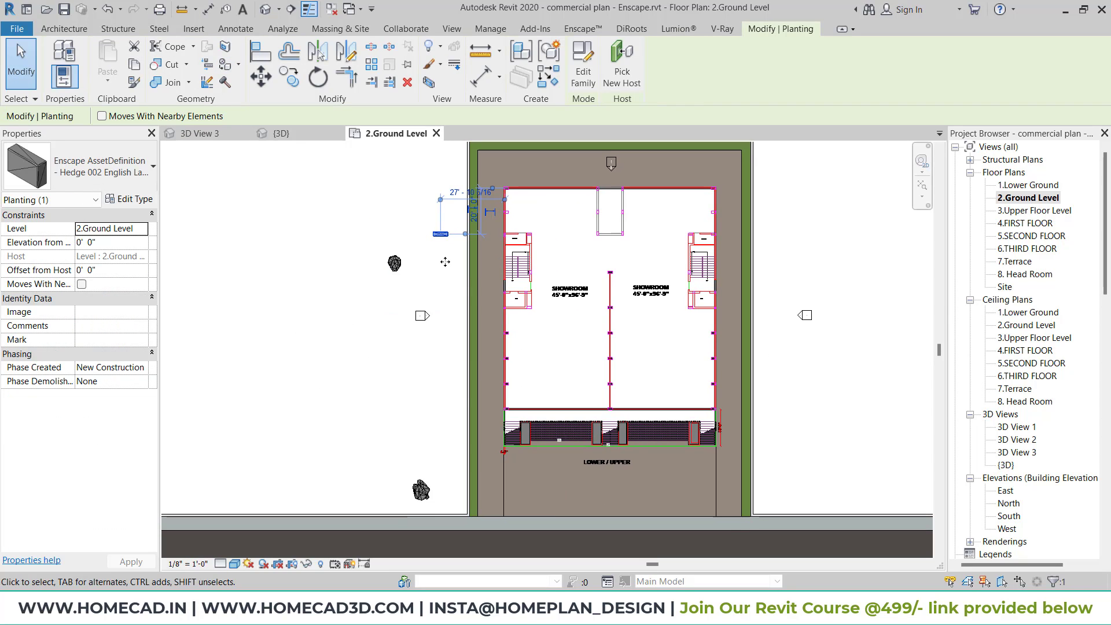
key(space)
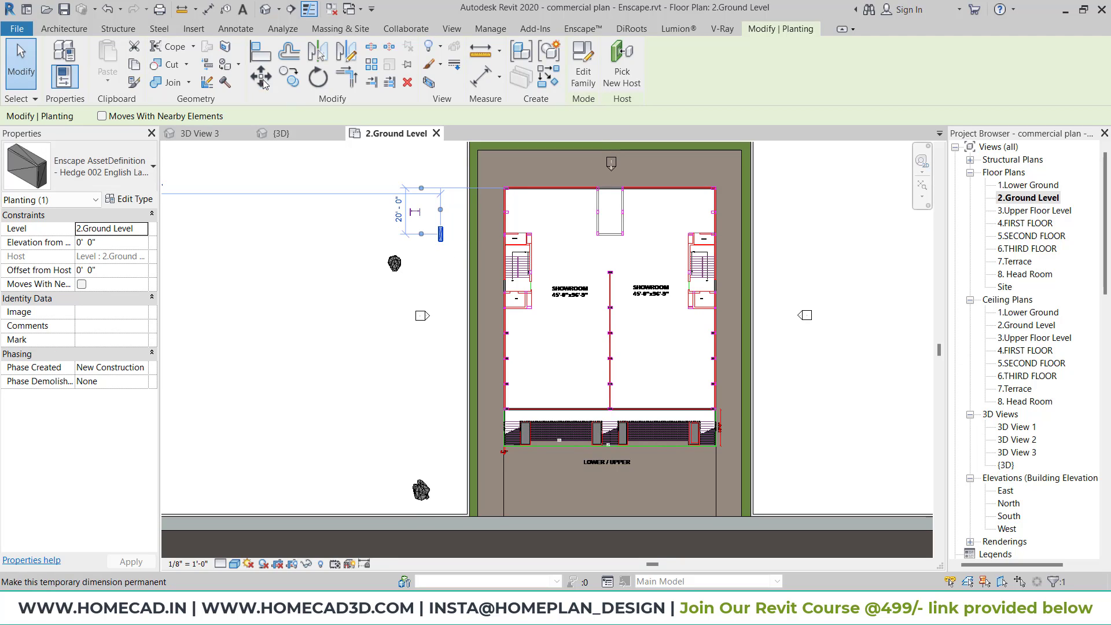
Move the English Laurel hedge by its lower end's midpoint onto the left grass strip, at the footpath edge.
click(260, 78)
scroll(440, 233, up, 7)
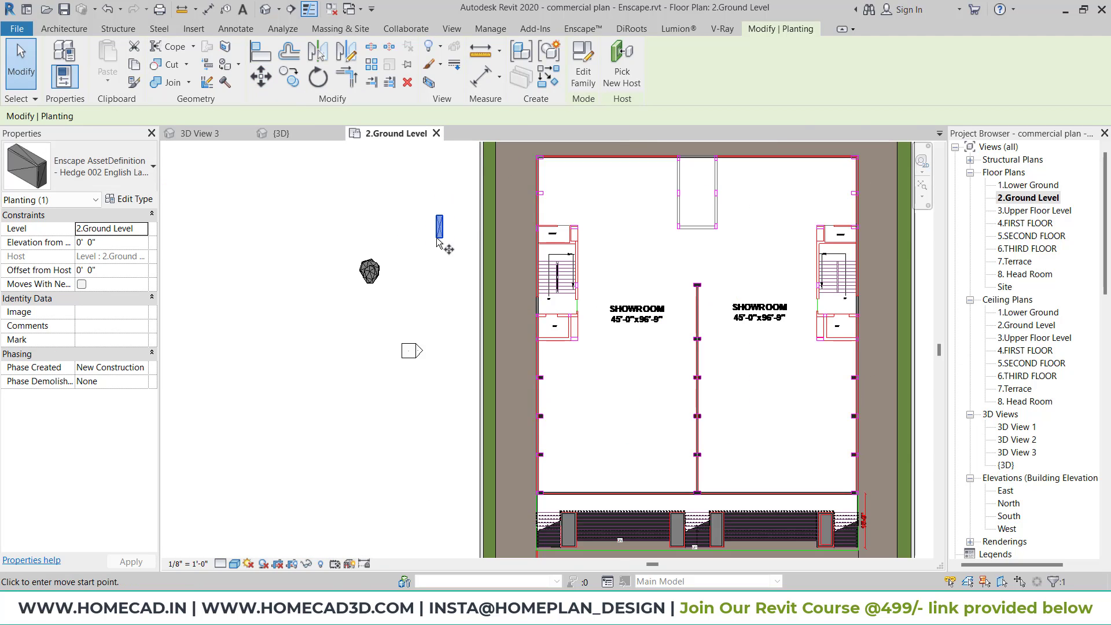
click(432, 215)
scroll(489, 316, down, 3)
middle_drag(577, 461, 563, 211)
middle_drag(582, 492, 580, 172)
middle_drag(593, 314, 598, 213)
middle_drag(598, 379, 591, 147)
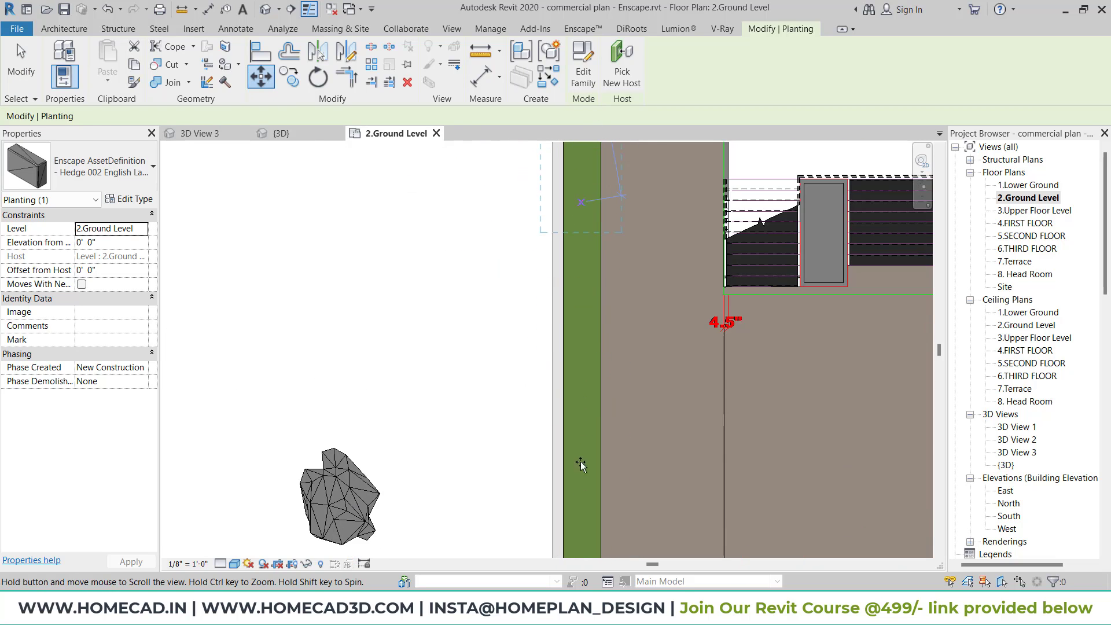
middle_drag(591, 491, 592, 242)
scroll(588, 348, up, 4)
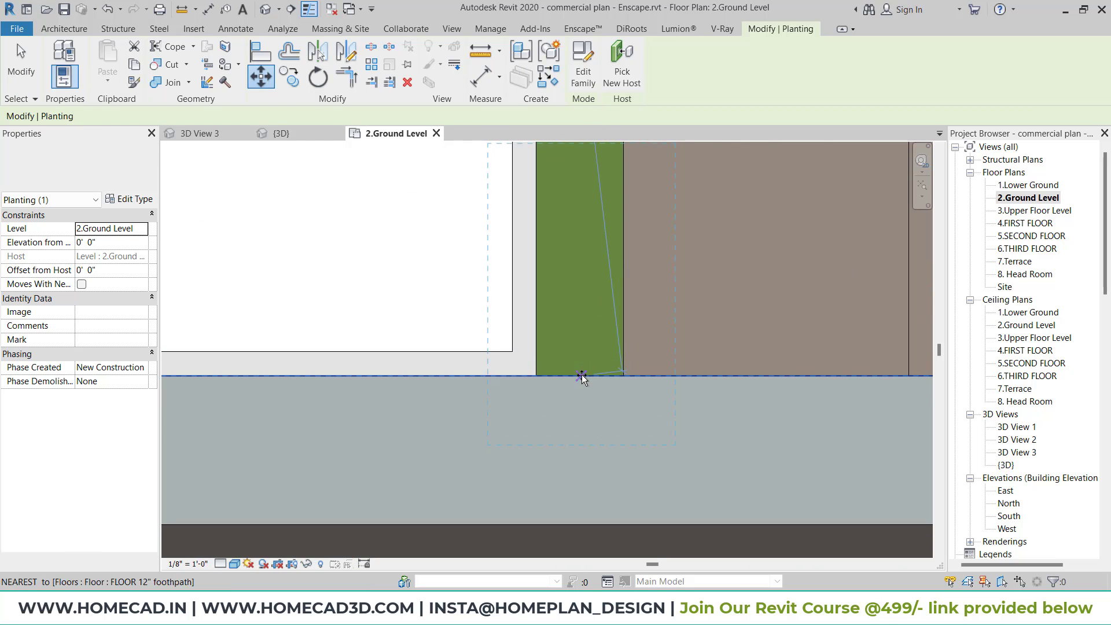
click(579, 376)
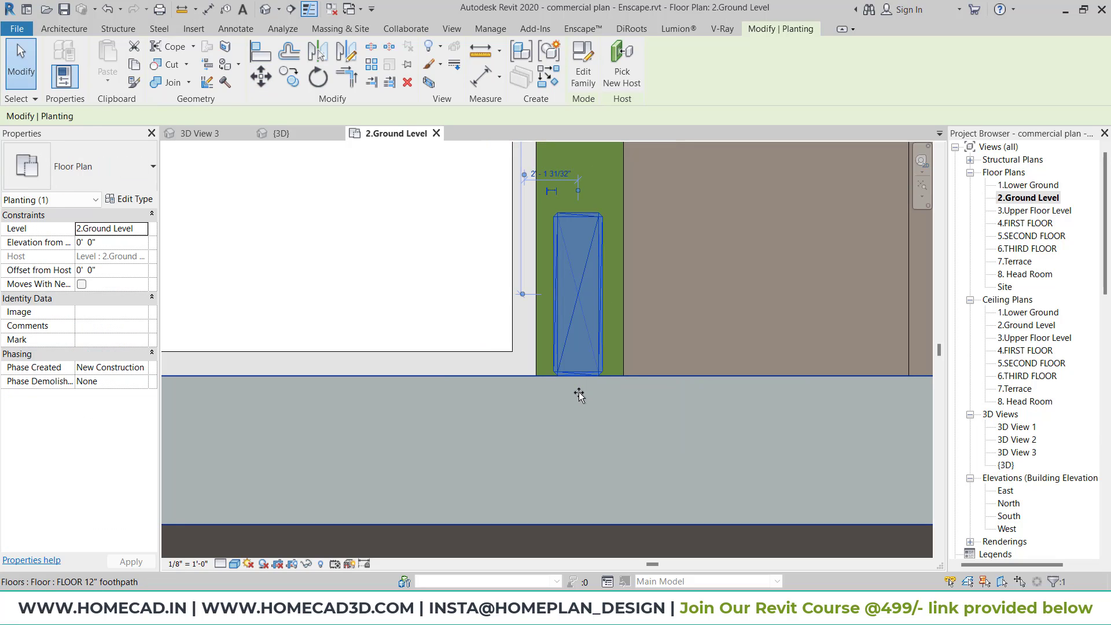
Move the Bamboo 008 Single Cane plant from beside the building onto the hedge in the left grass strip.
scroll(527, 374, down, 5)
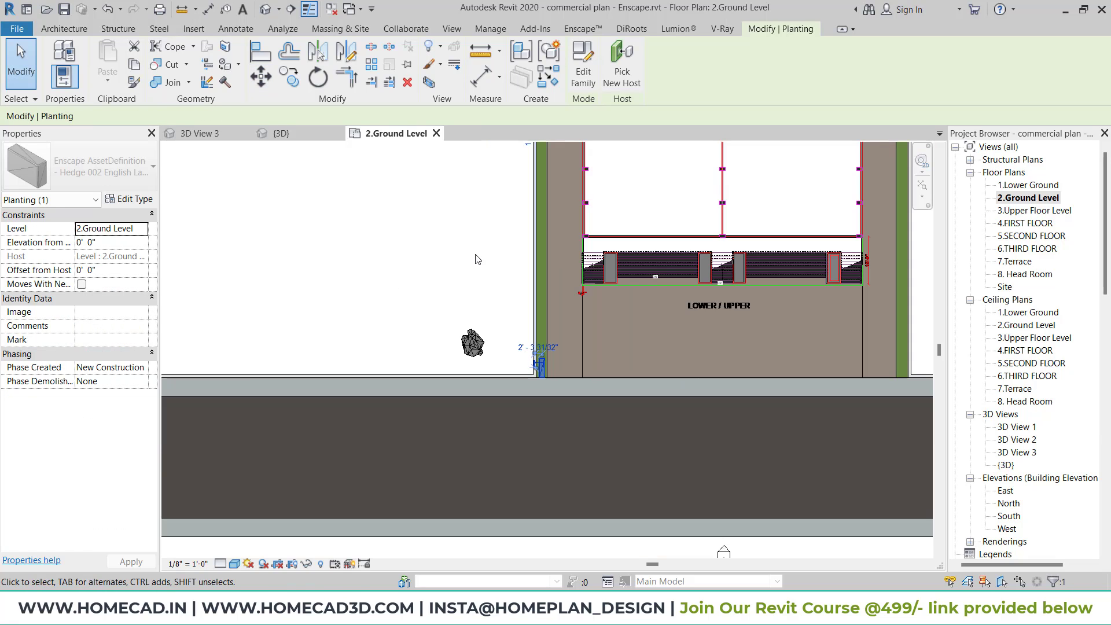
middle_drag(484, 298, 498, 511)
click(451, 257)
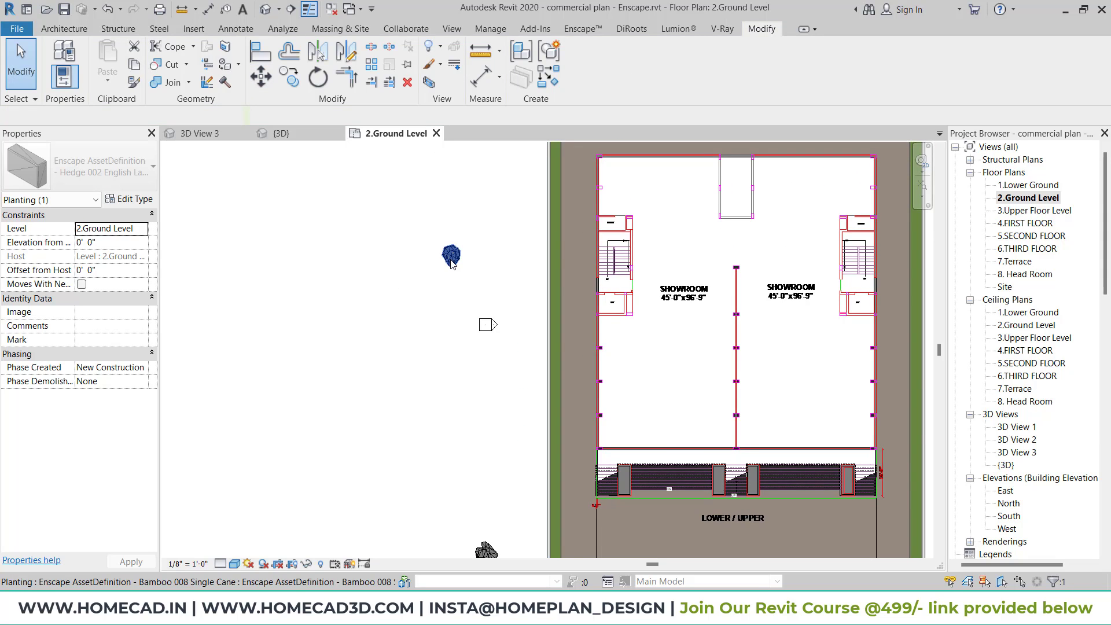
click(451, 258)
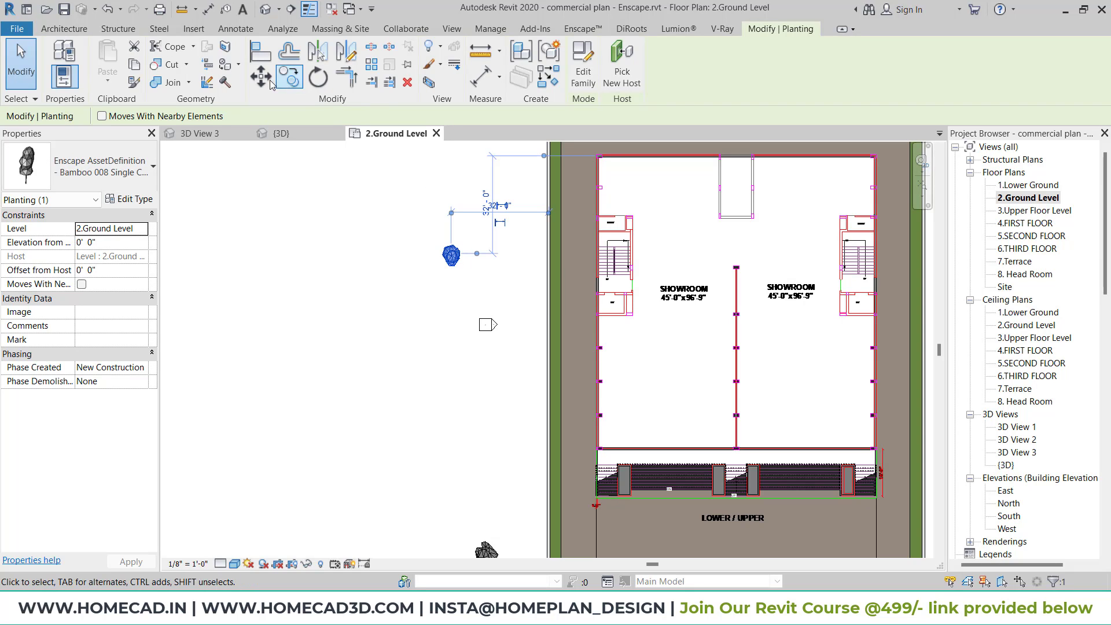
click(451, 256)
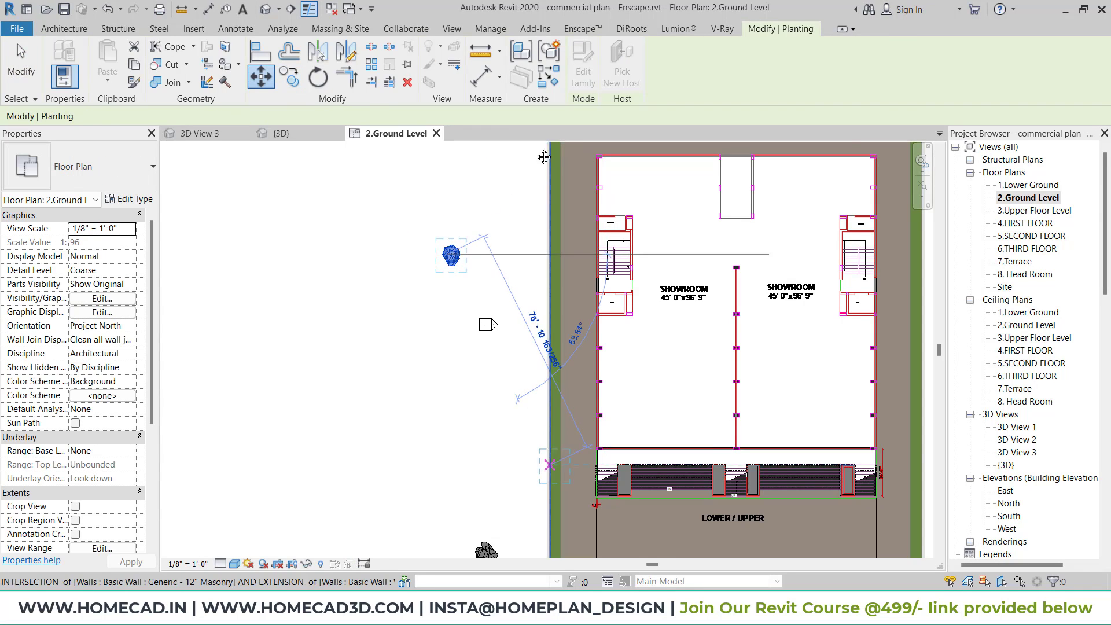
middle_drag(571, 528, 551, 172)
scroll(532, 231, up, 10)
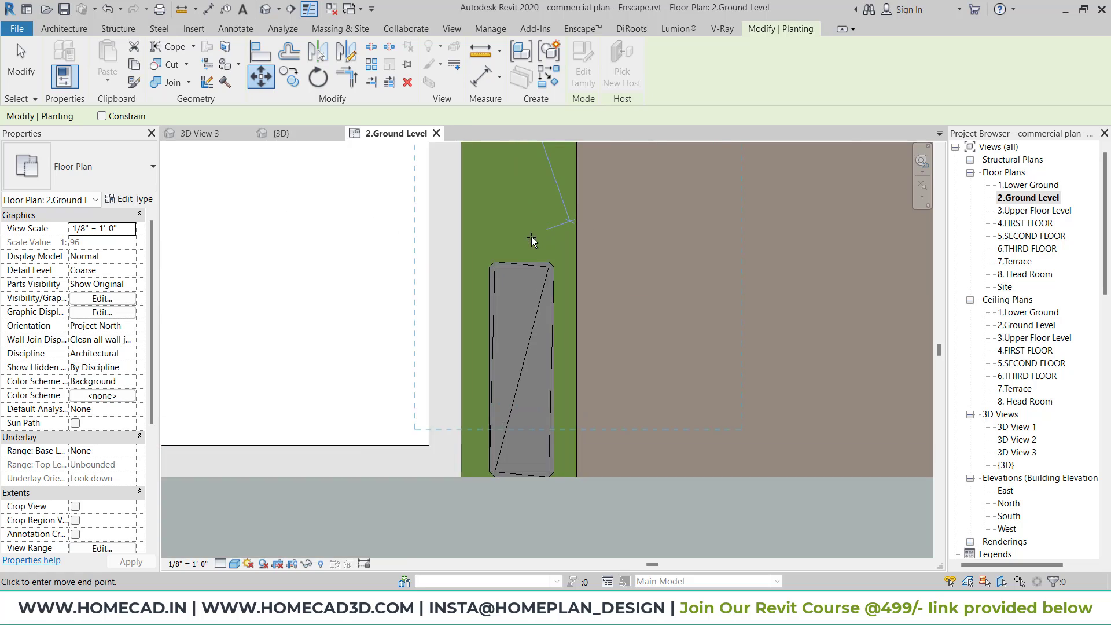
click(511, 305)
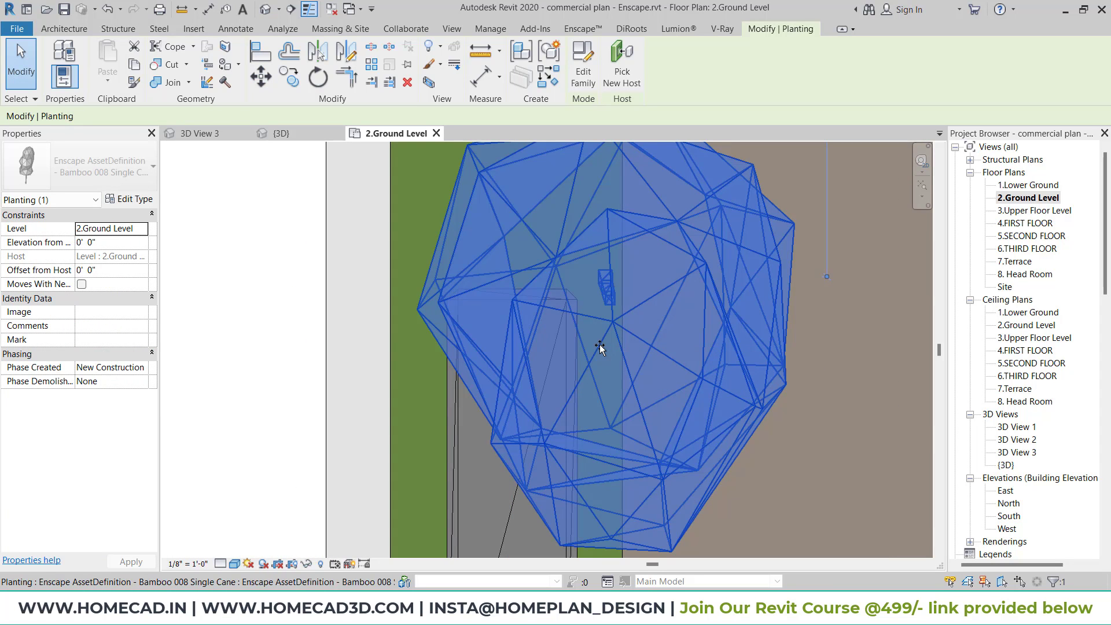
Nudge the bamboo plant to the left so its stem sits closer to the hedge's centreline.
key(Left)
key(Left)
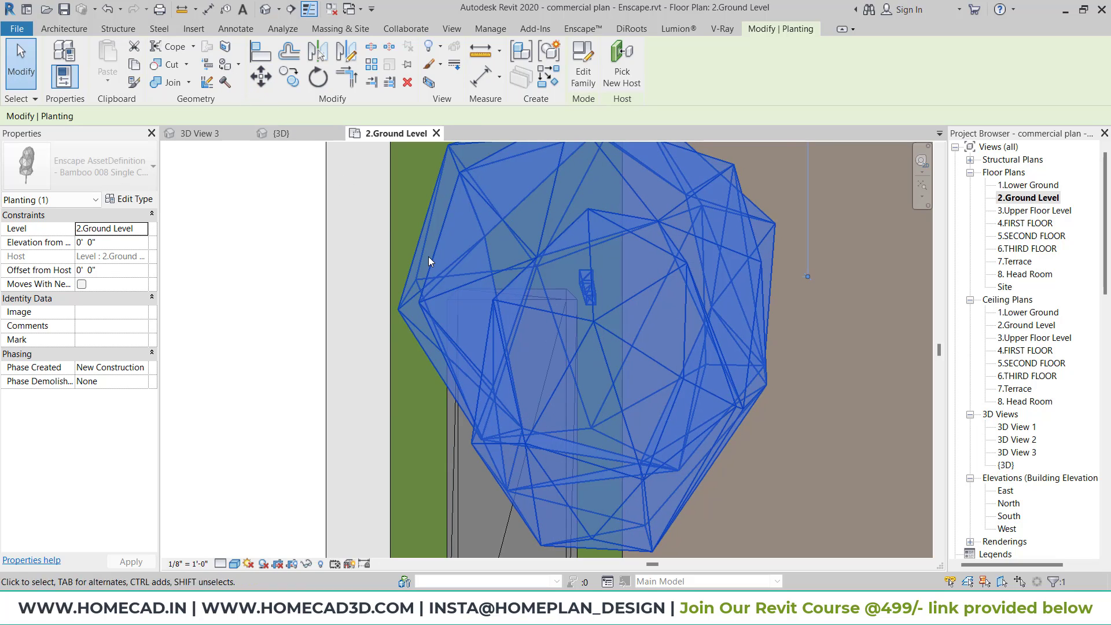
key(Left)
key(Left)
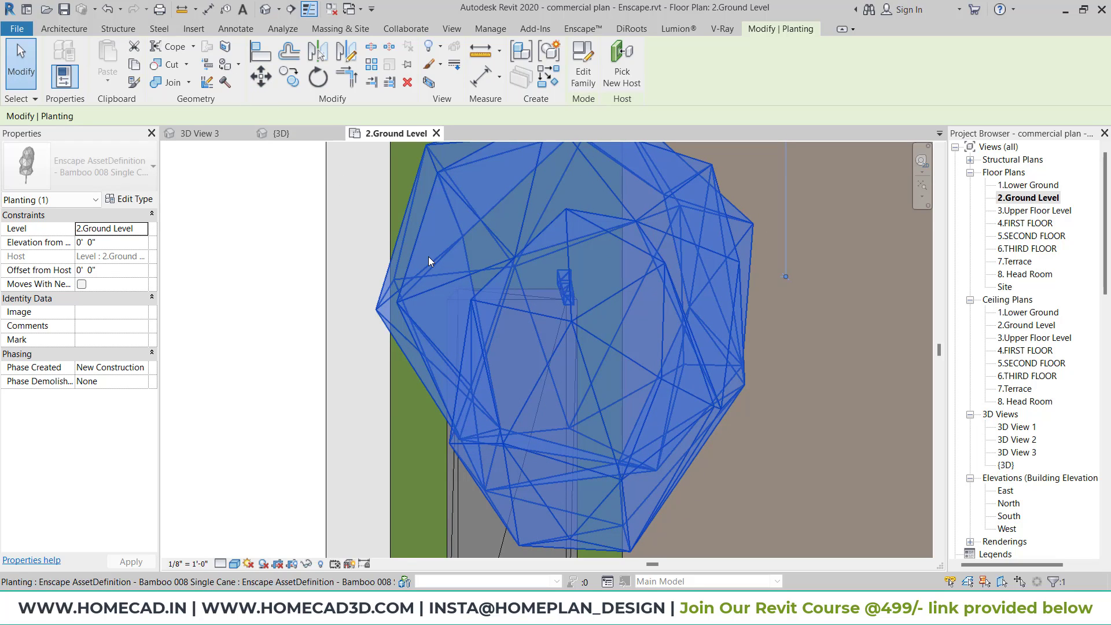
Array the bamboo and hedge together 25 times up the left grass strip, spaced by one hedge length using Move To 2nd.
scroll(428, 256, down, 4)
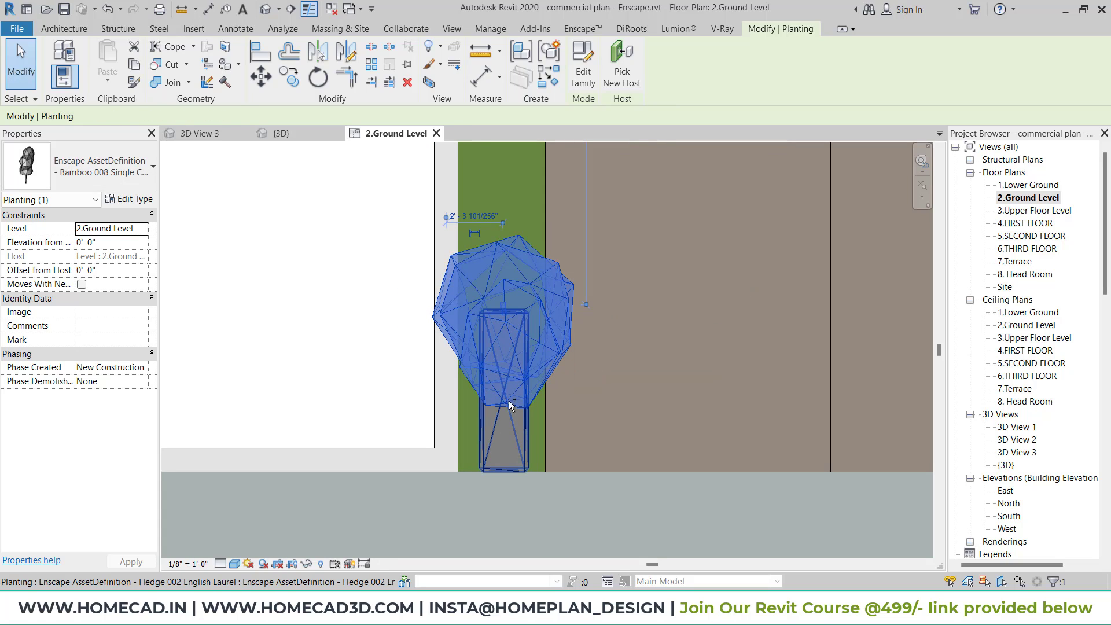
ctrl+click(508, 401)
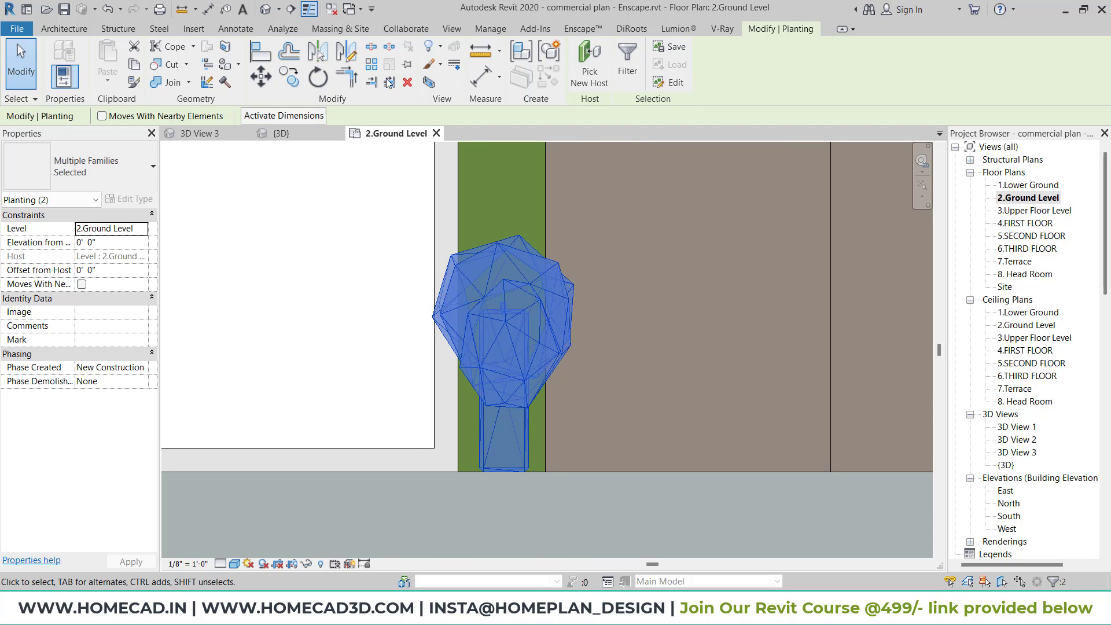
click(374, 66)
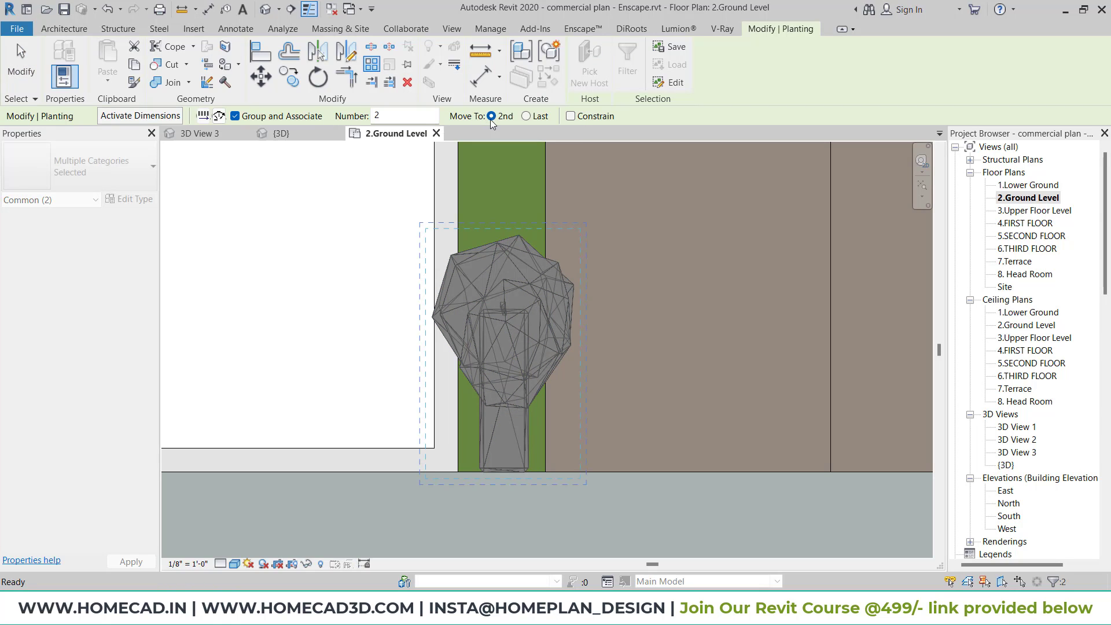
click(503, 471)
click(503, 311)
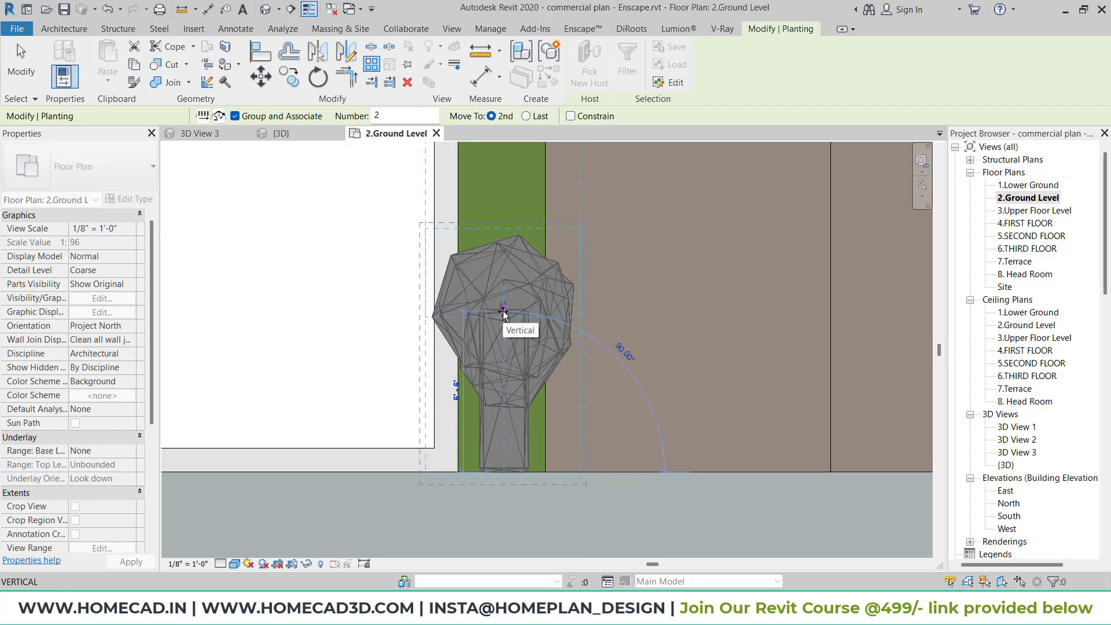
scroll(508, 361, down, 4)
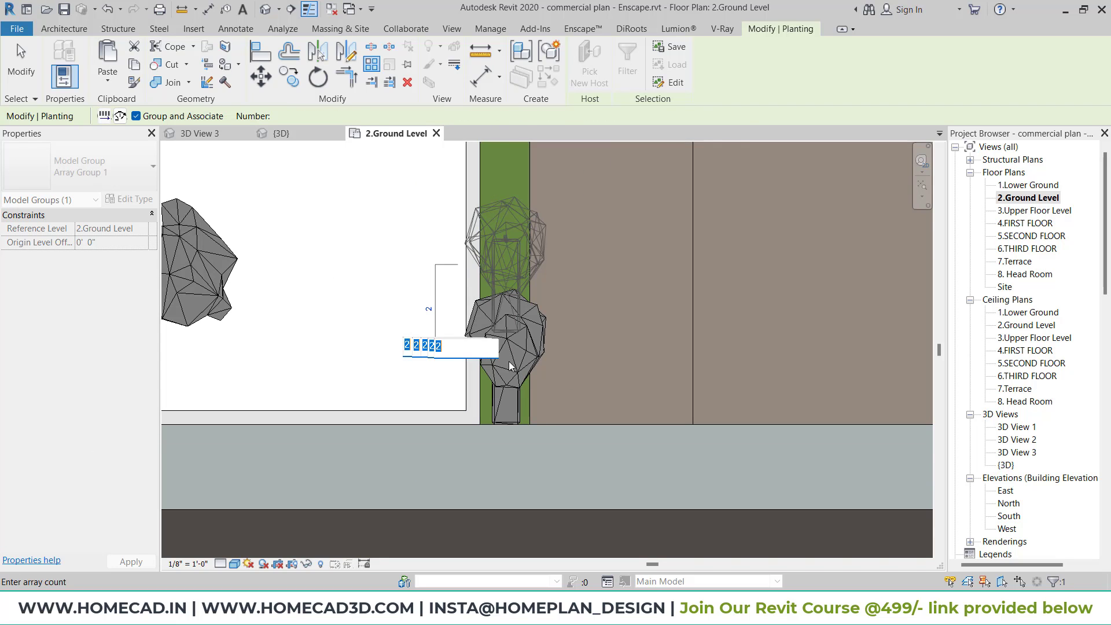
scroll(509, 361, down, 3)
scroll(508, 361, down, 4)
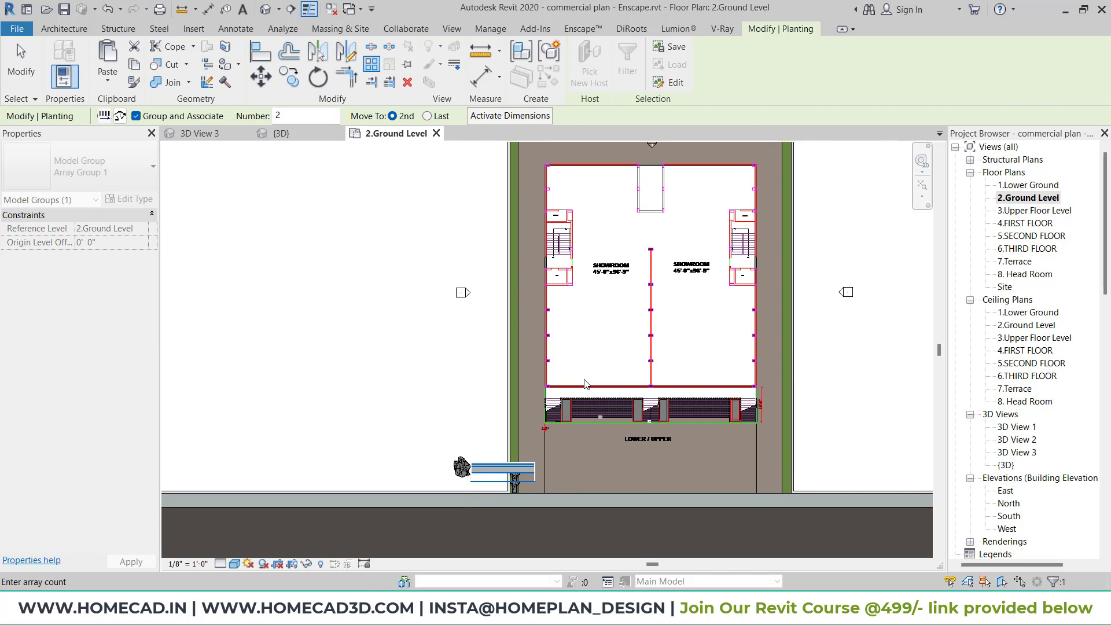
scroll(584, 383, down, 2)
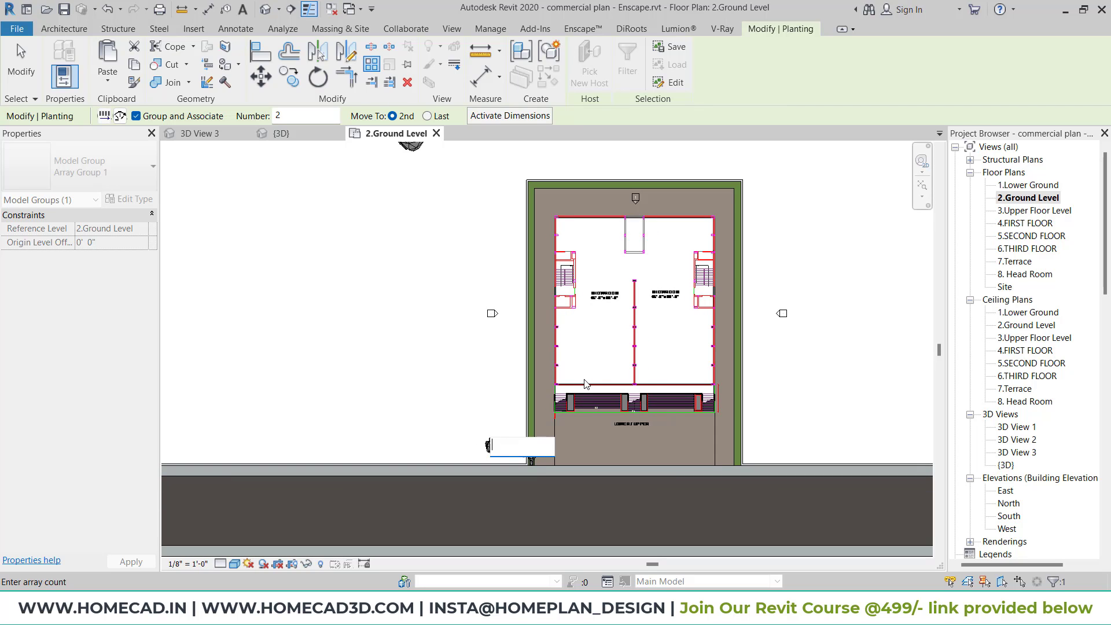
key(Return)
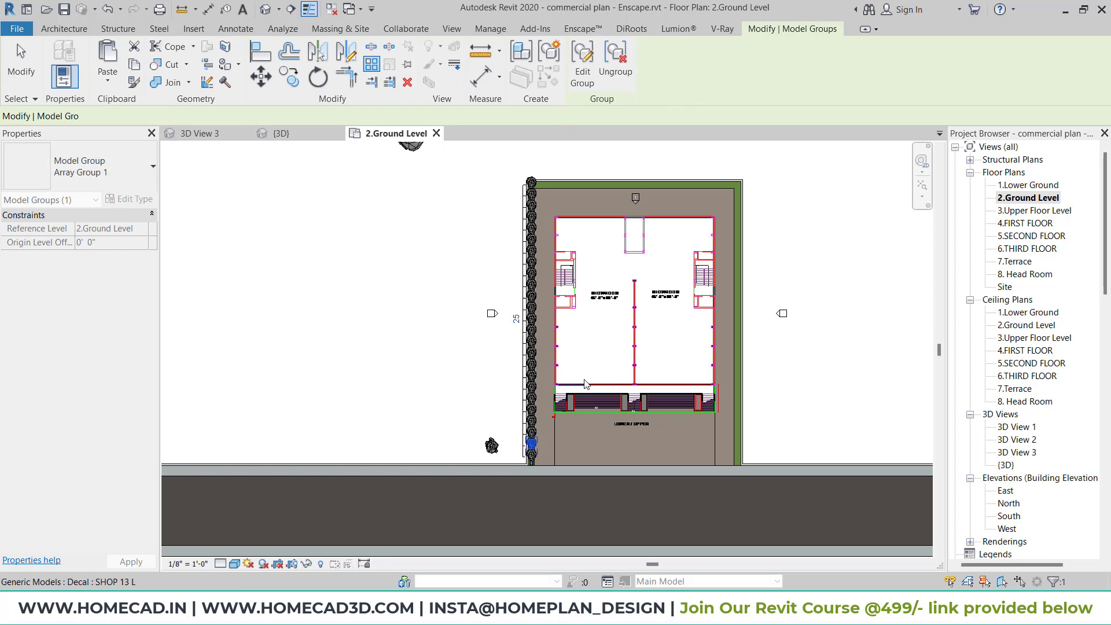
Copy the whole bamboo-and-hedge row horizontally from the left grass strip onto the right grass strip.
click(452, 250)
click(532, 302)
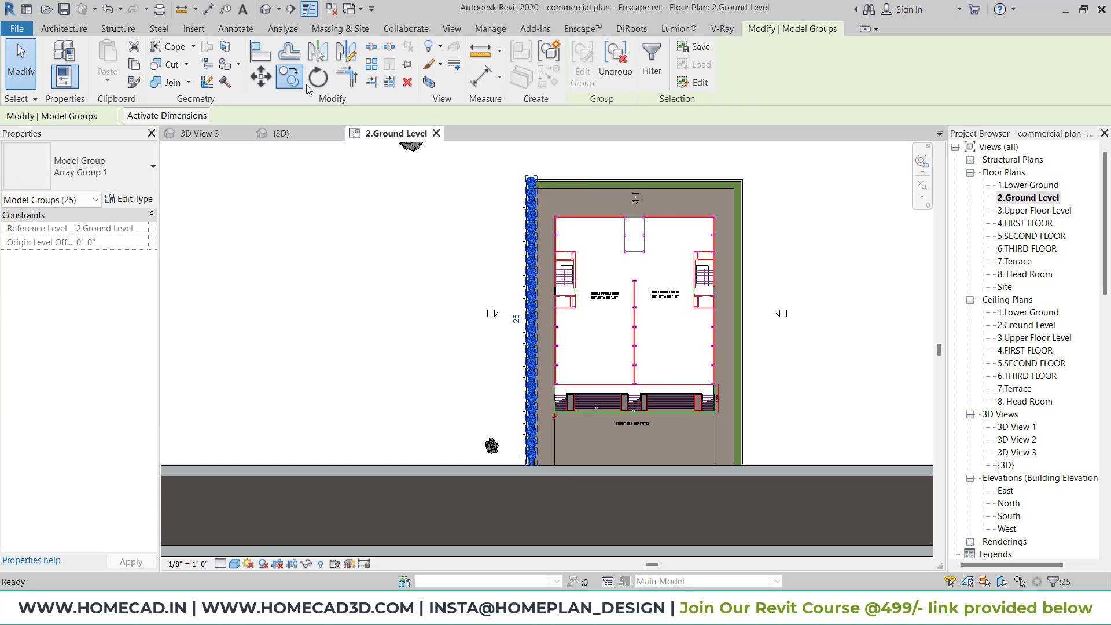
scroll(534, 191, up, 6)
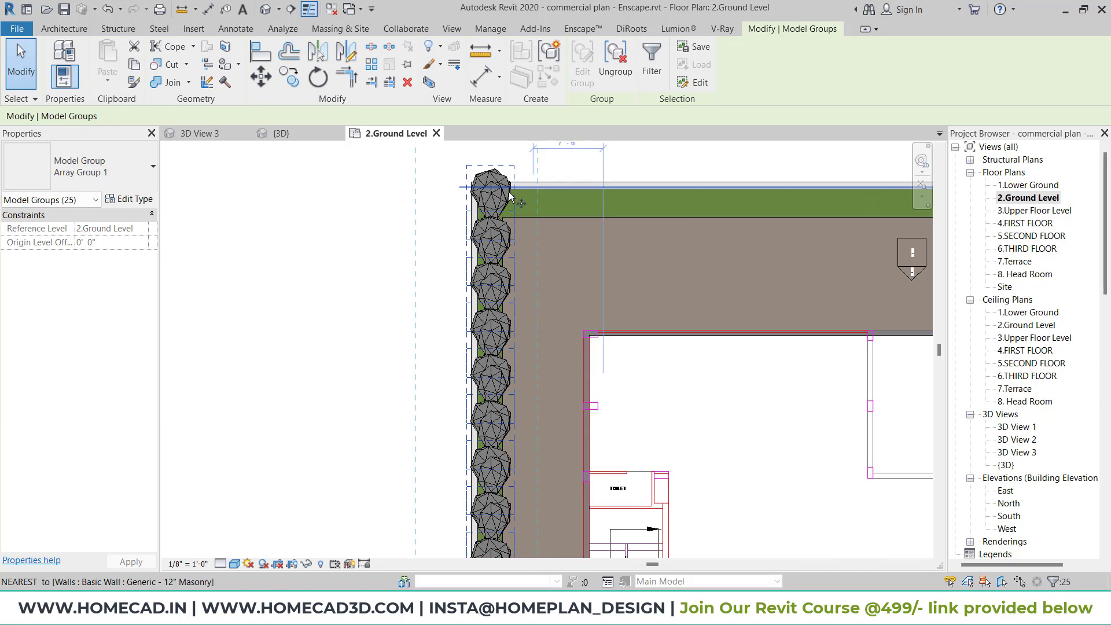
middle_drag(712, 202, 182, 185)
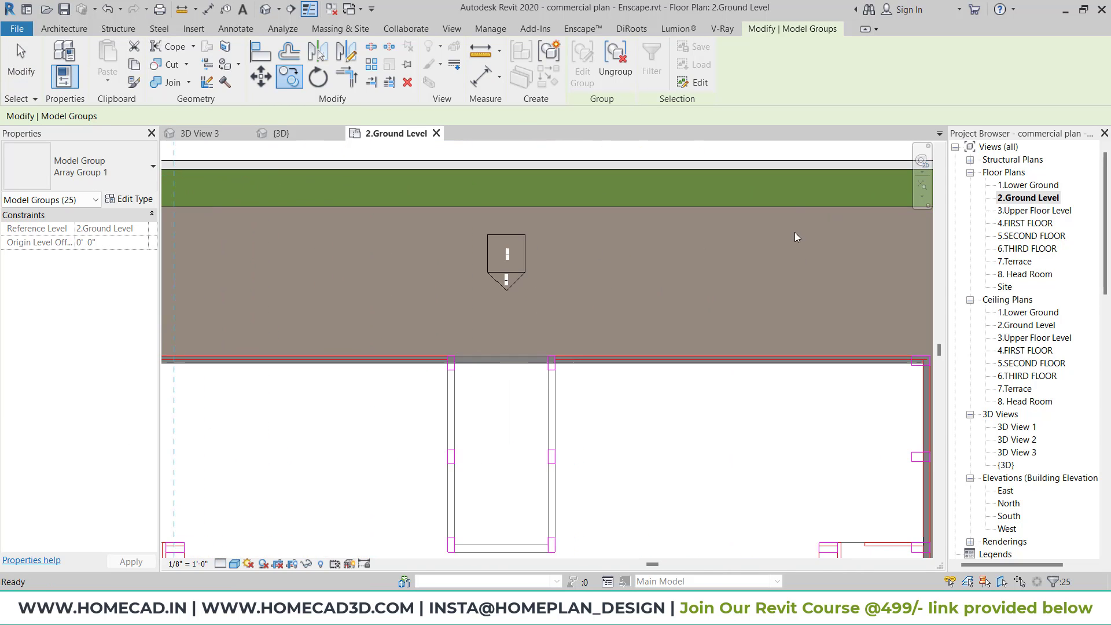
middle_drag(773, 241, 235, 226)
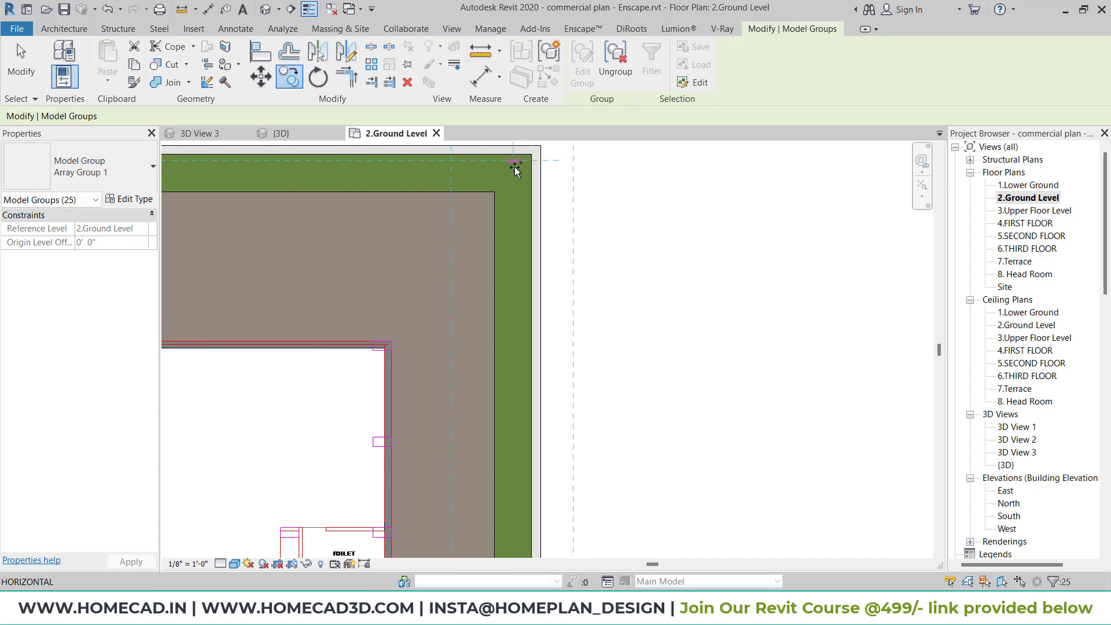
click(565, 229)
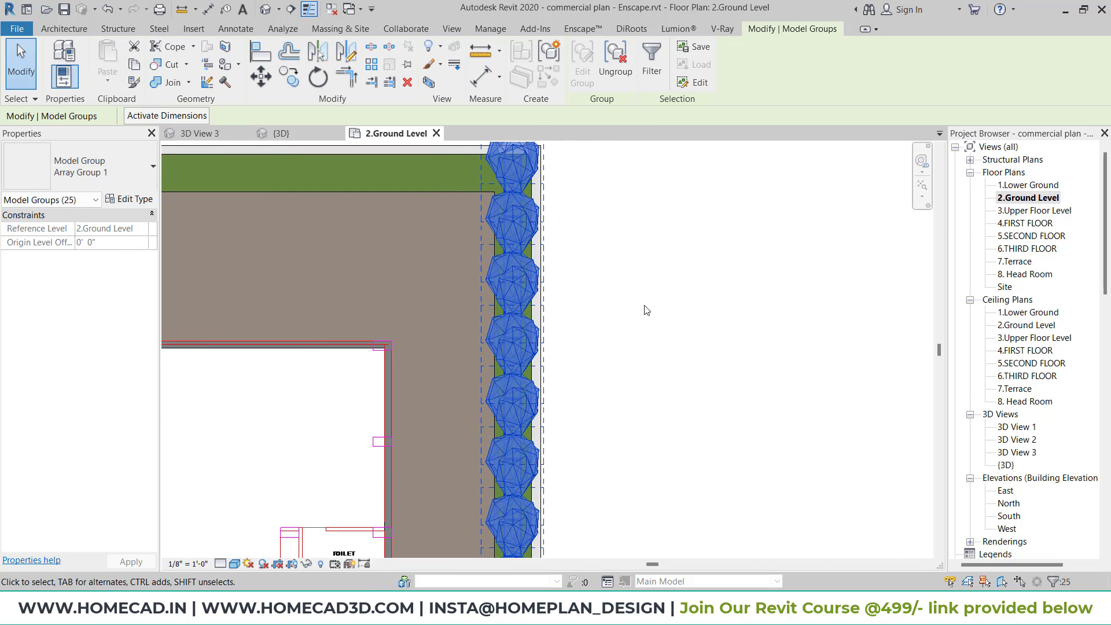
Mirror the right planting row about a 45° axis drawn from the rear right wall corner to line the rear grass strip.
scroll(646, 310, down, 6)
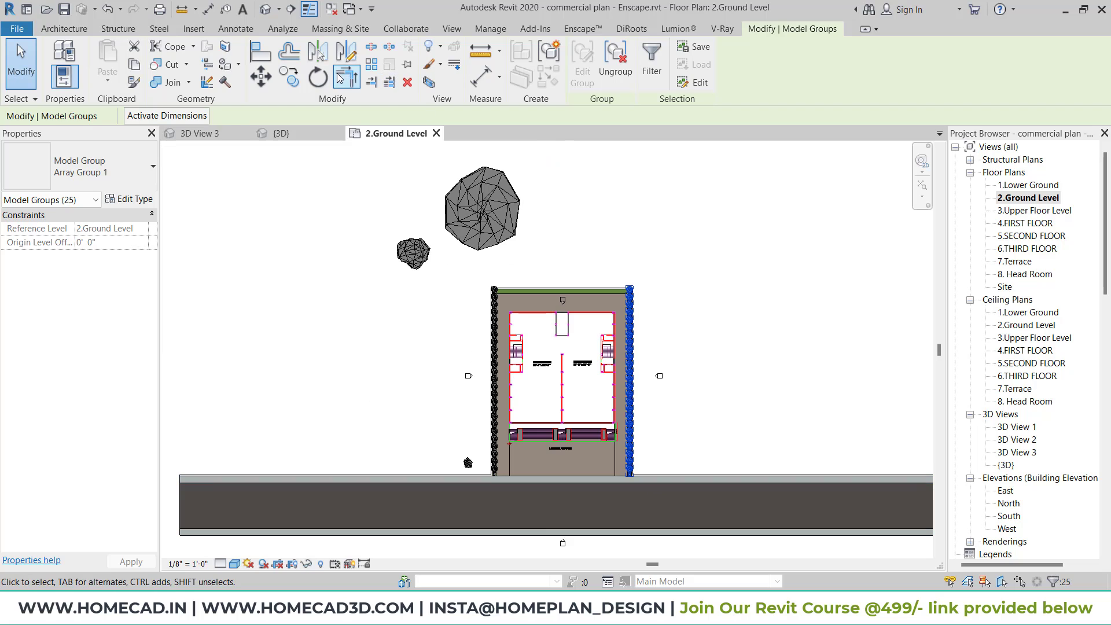
click(353, 55)
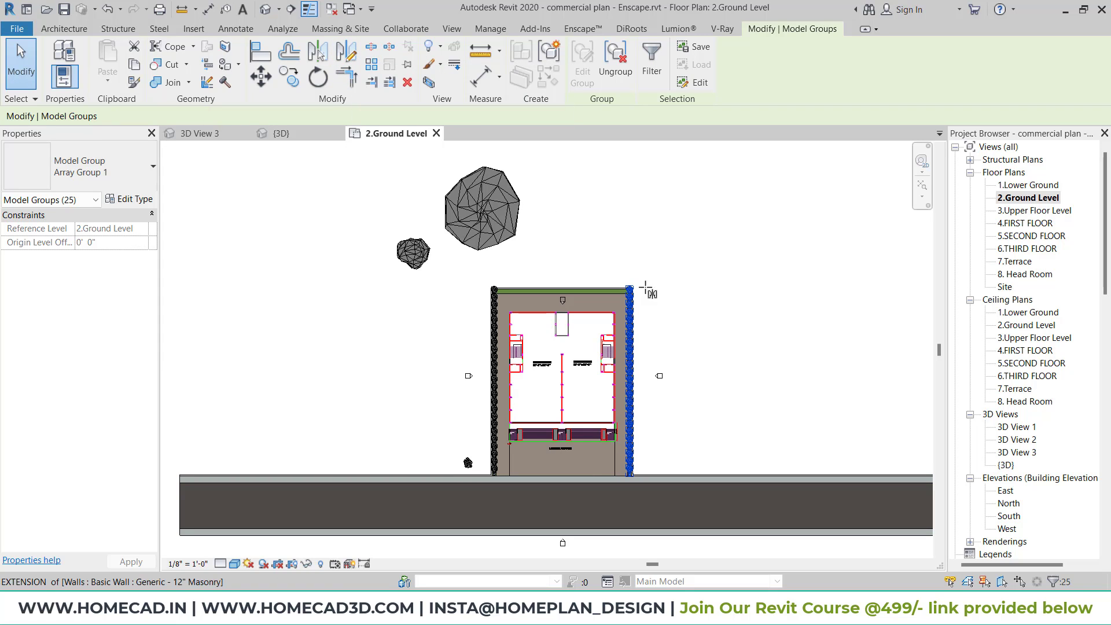
scroll(609, 289, up, 2)
scroll(609, 289, up, 8)
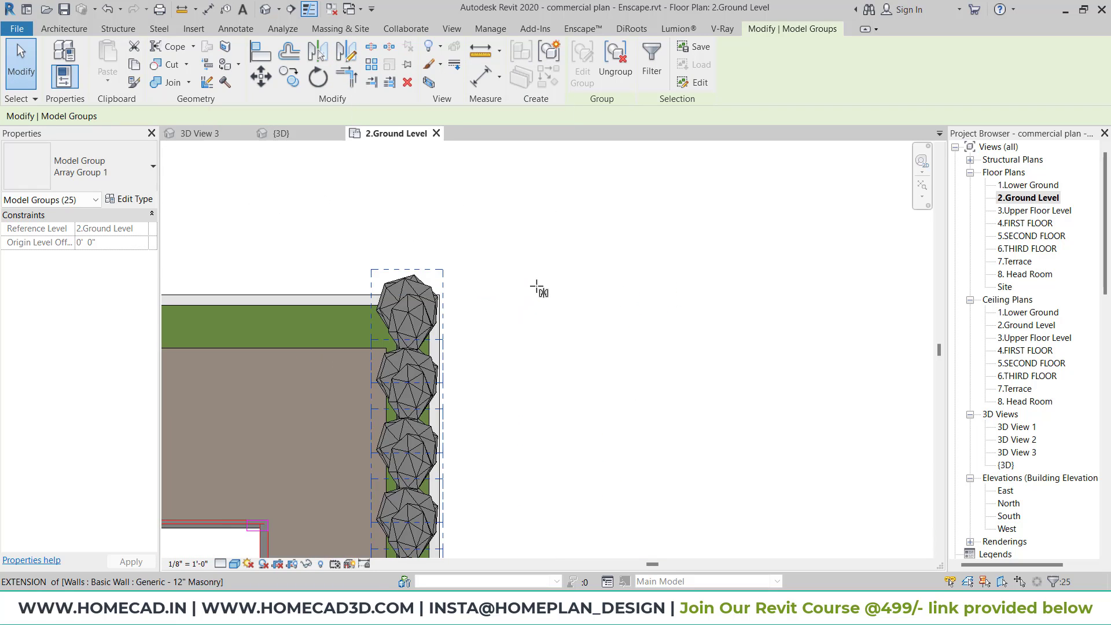
click(272, 296)
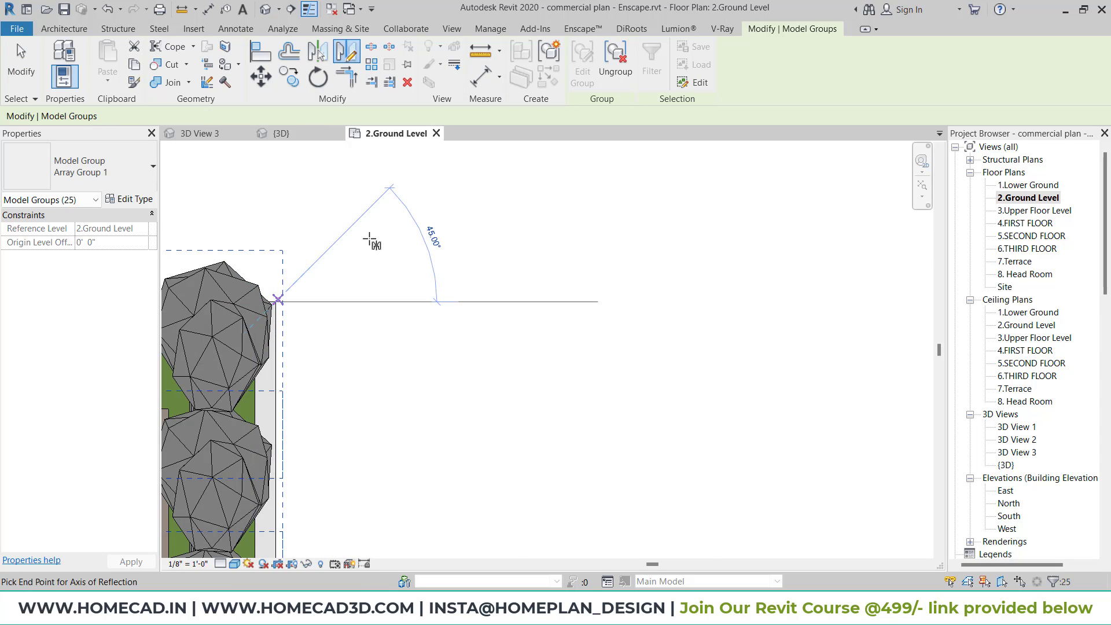
scroll(775, 183, down, 3)
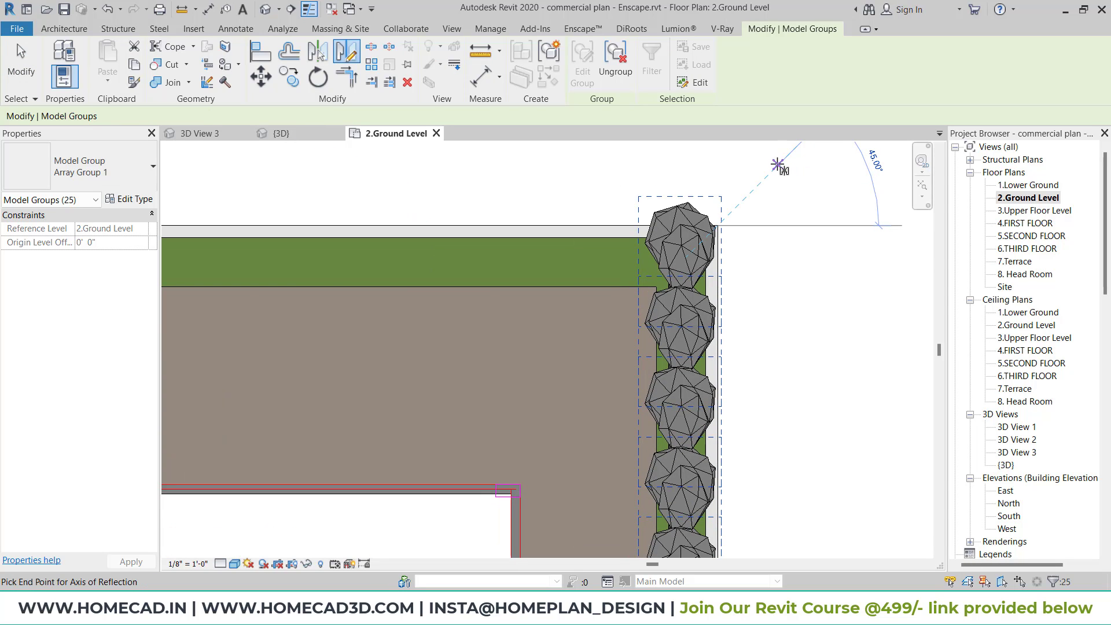
scroll(839, 298, down, 4)
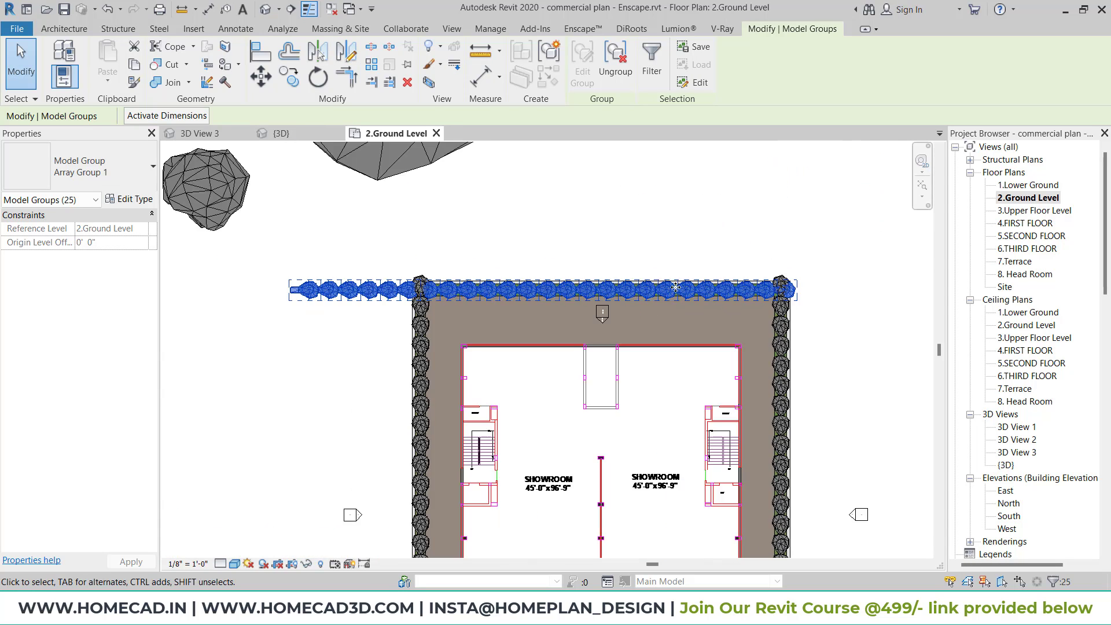
Delete the rear row's surplus bamboo-and-hedge groups that extend beyond the rear left wall corner.
click(507, 270)
click(356, 296)
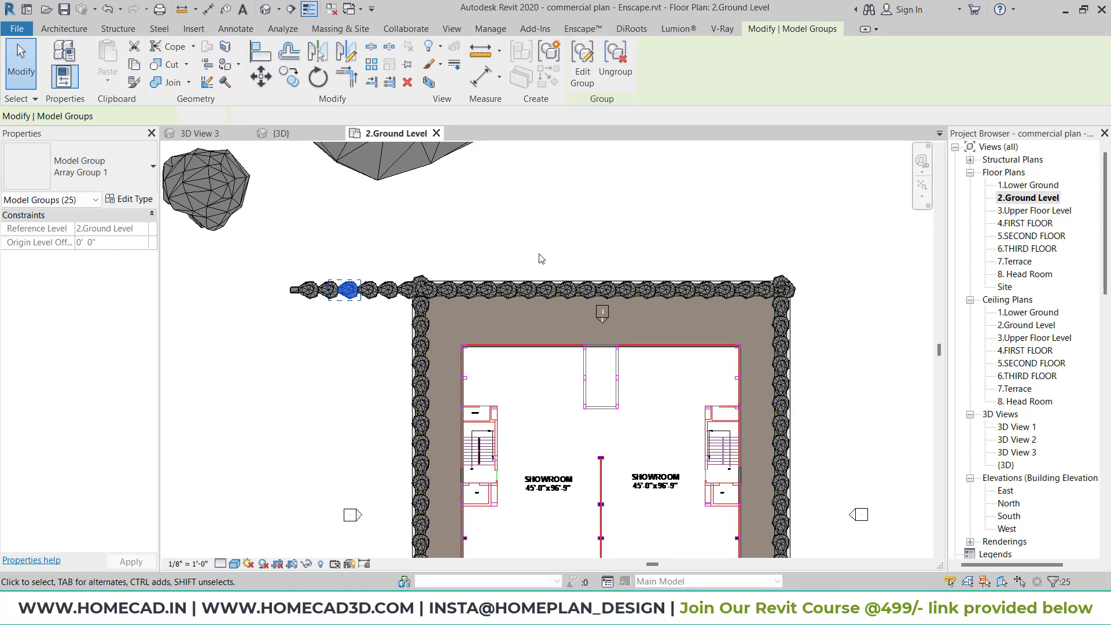
click(402, 249)
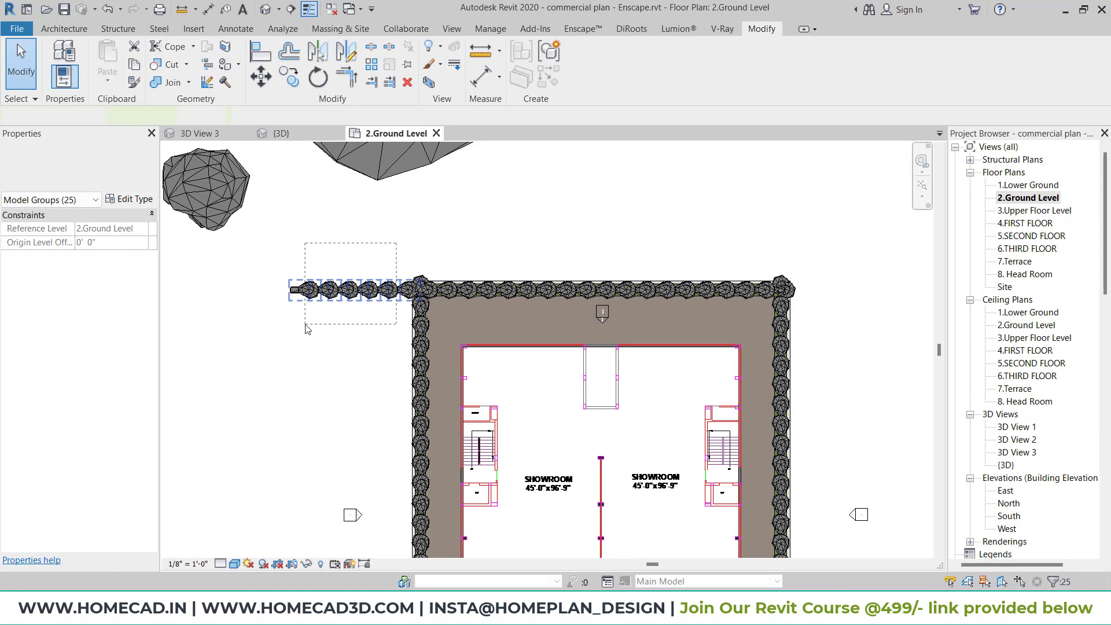
key(Delete)
scroll(405, 299, up, 3)
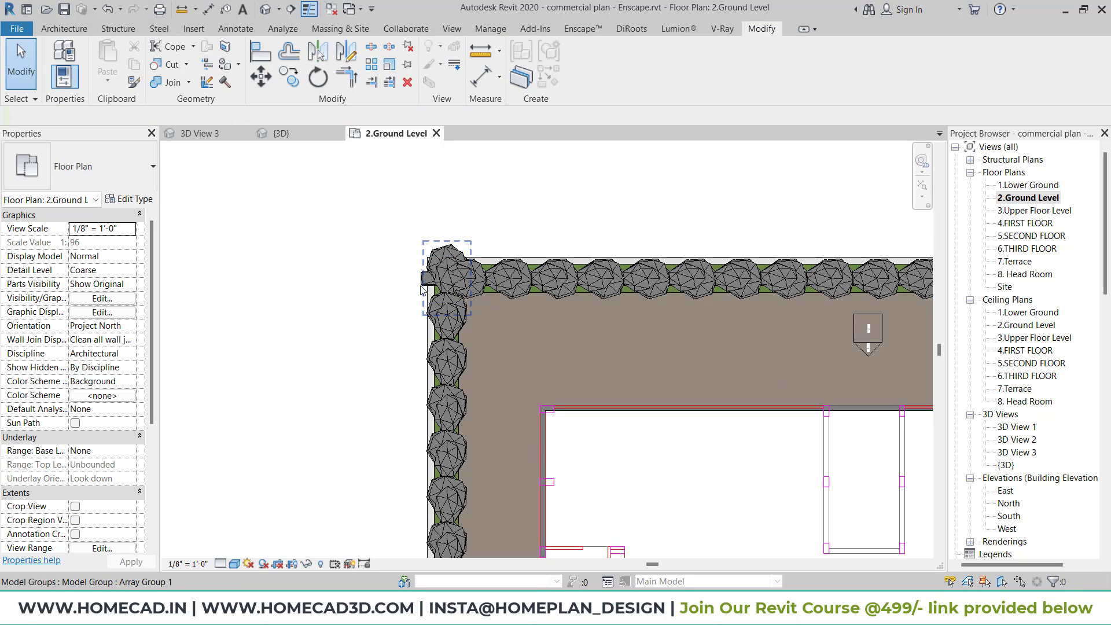
scroll(421, 289, up, 2)
click(452, 247)
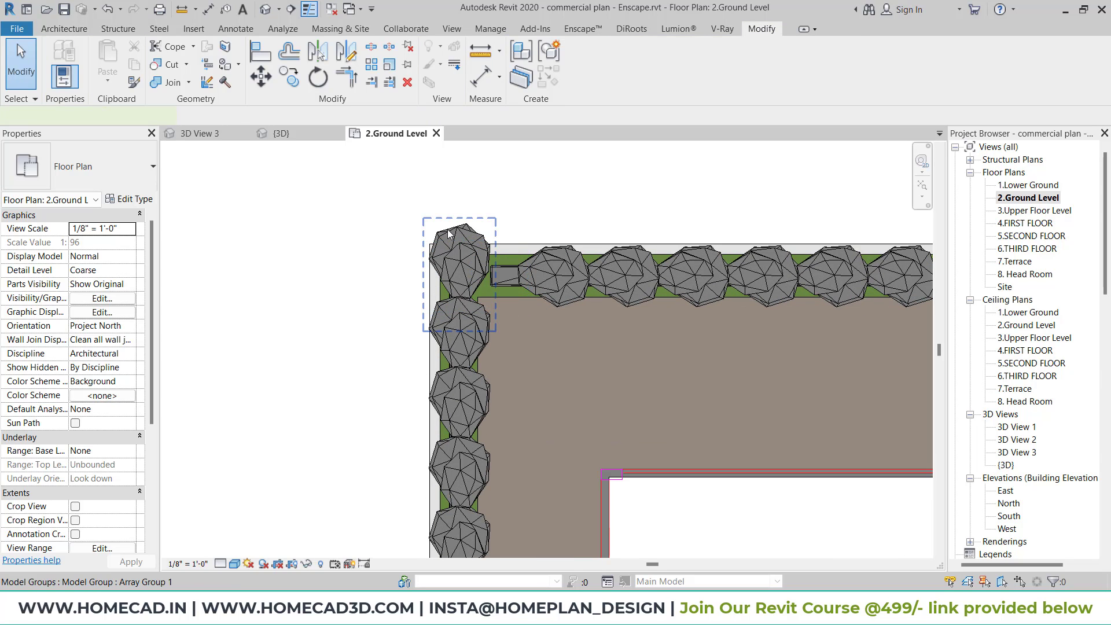
scroll(386, 284, down, 6)
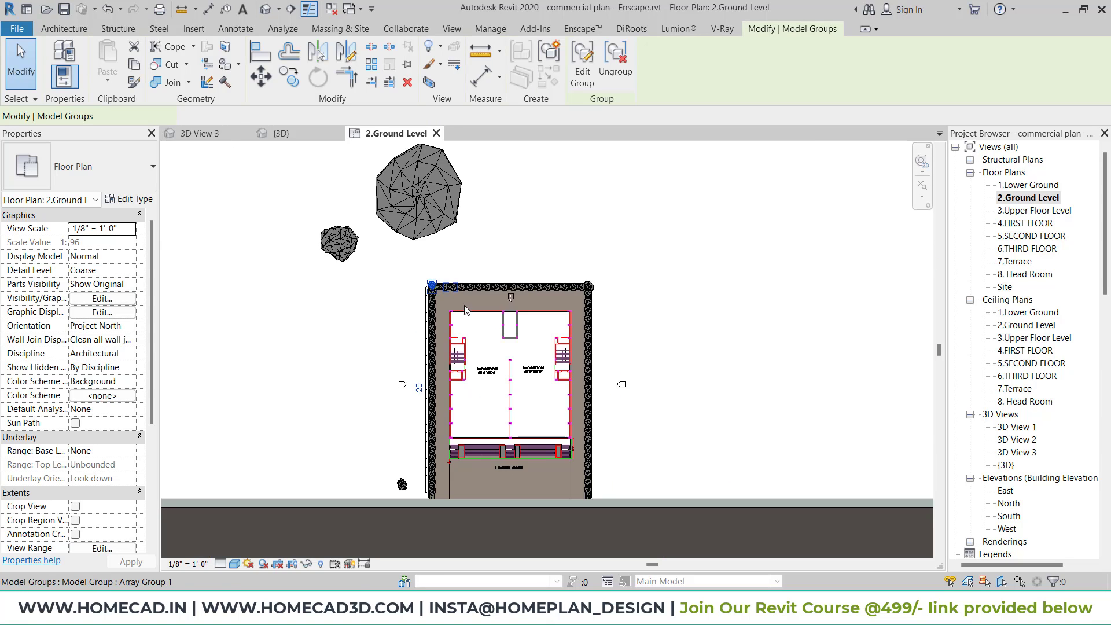
key(Escape)
Move the large Hornbeam tree to the site's rear left corner and the Cut Leaf European Beech directly in front of it.
scroll(625, 309, up, 3)
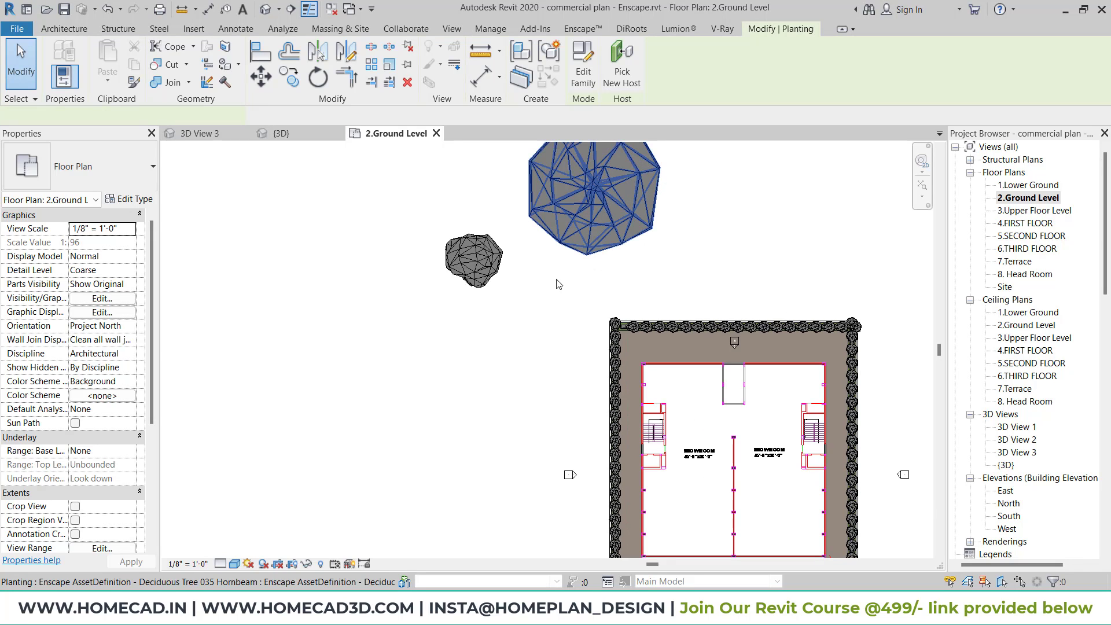
drag(557, 316, 584, 299)
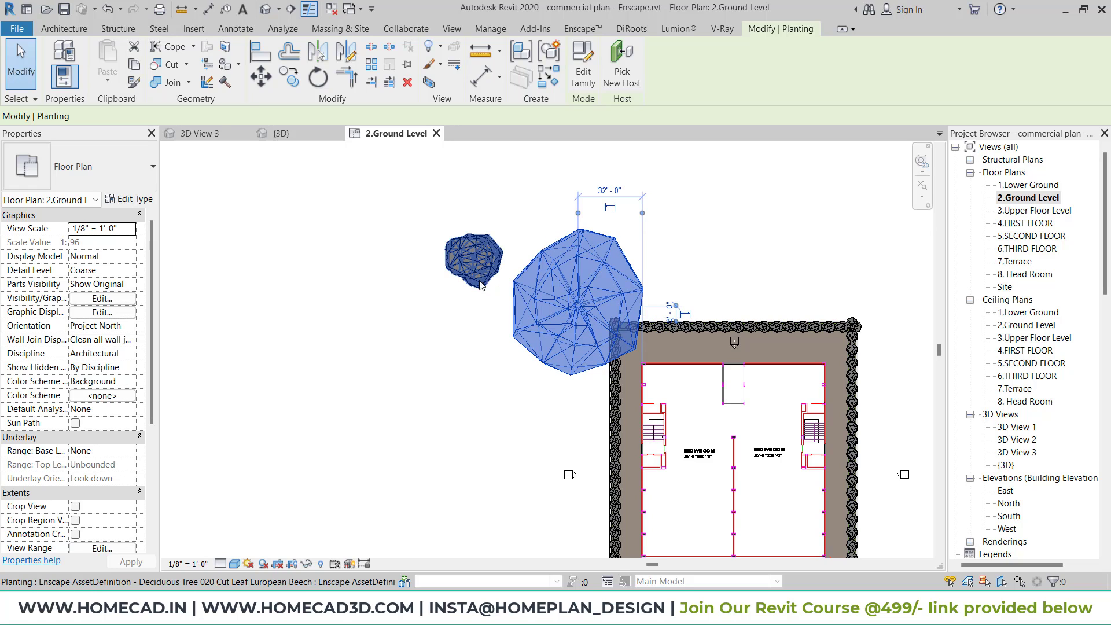
click(471, 257)
drag(470, 257, 579, 403)
Place five more Deciduous Tree 035 Hornbeam trees, two outward from the rear left corner and three around and beyond the rear right corner.
click(534, 315)
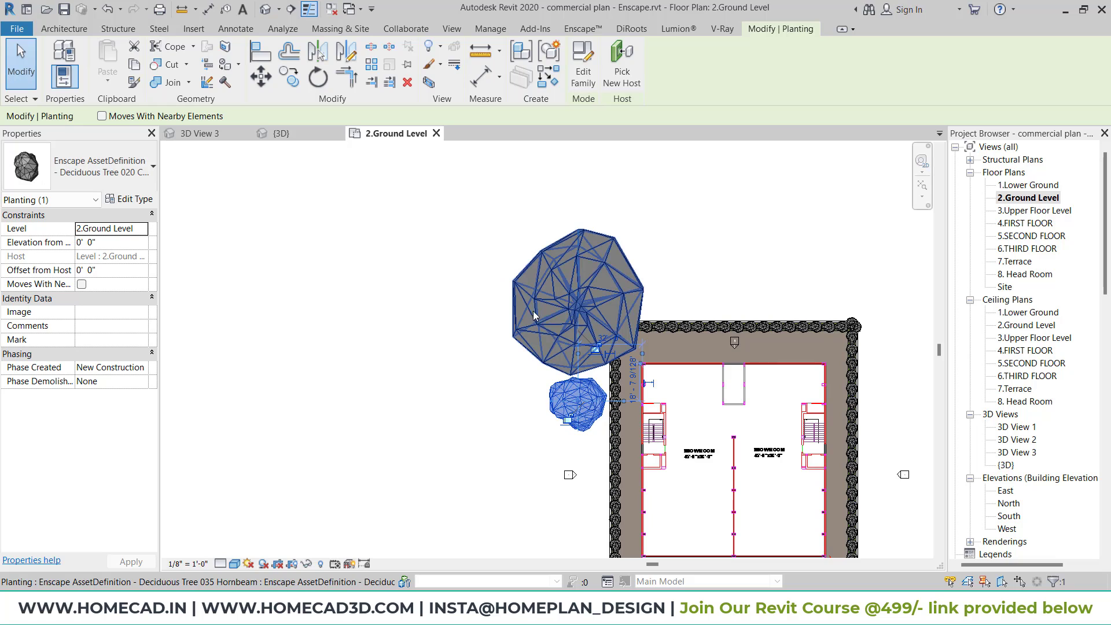
click(550, 315)
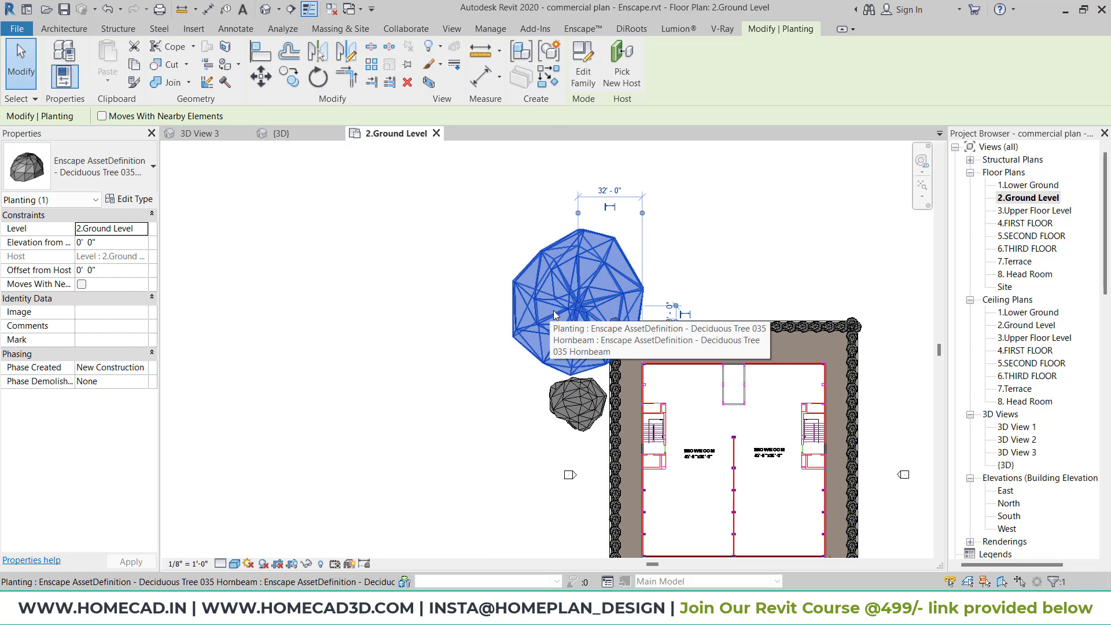
key(c)
key(s)
scroll(551, 301, down, 3)
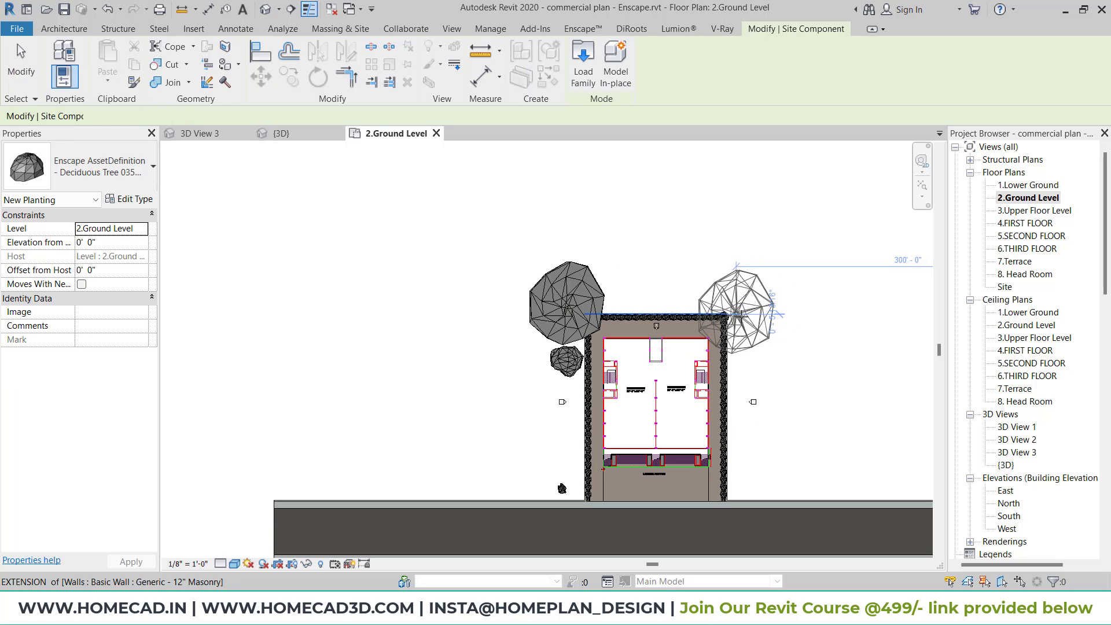
click(807, 333)
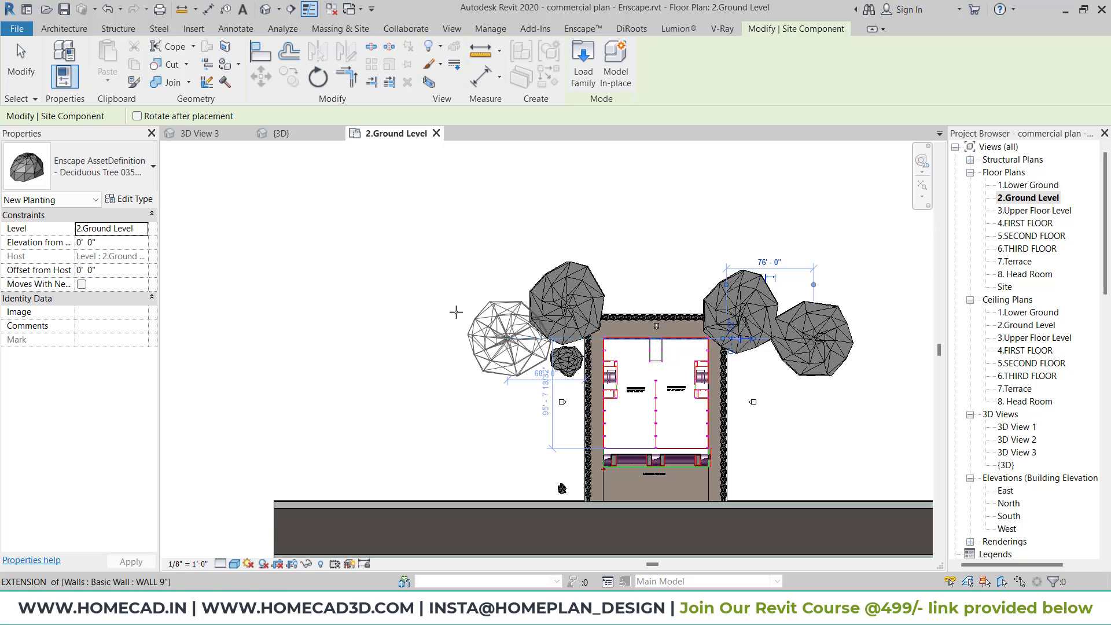
click(505, 346)
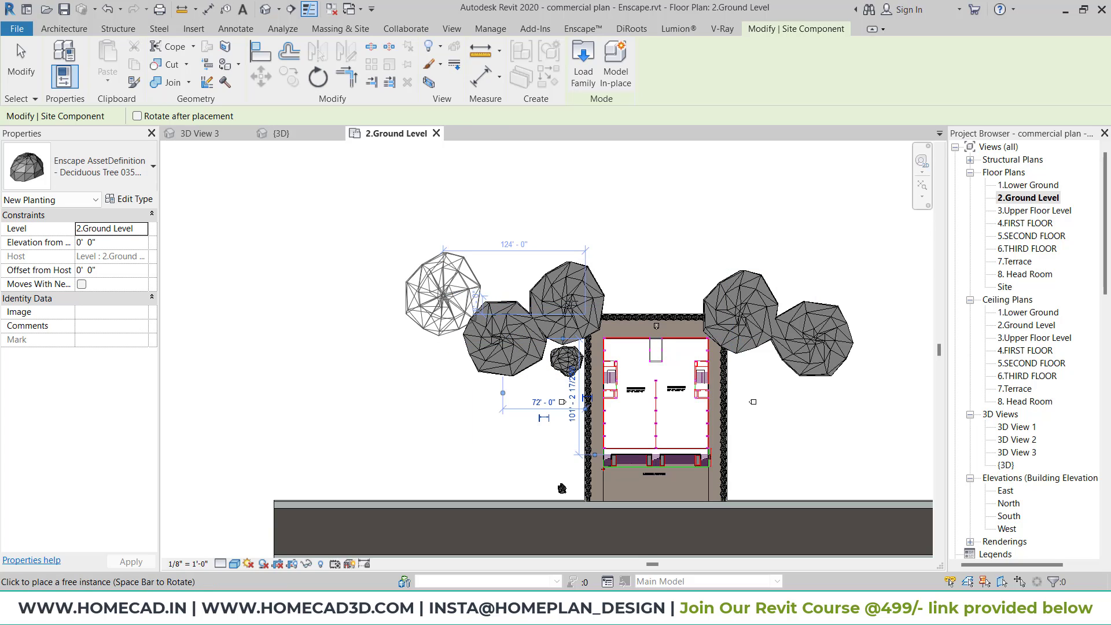
click(442, 294)
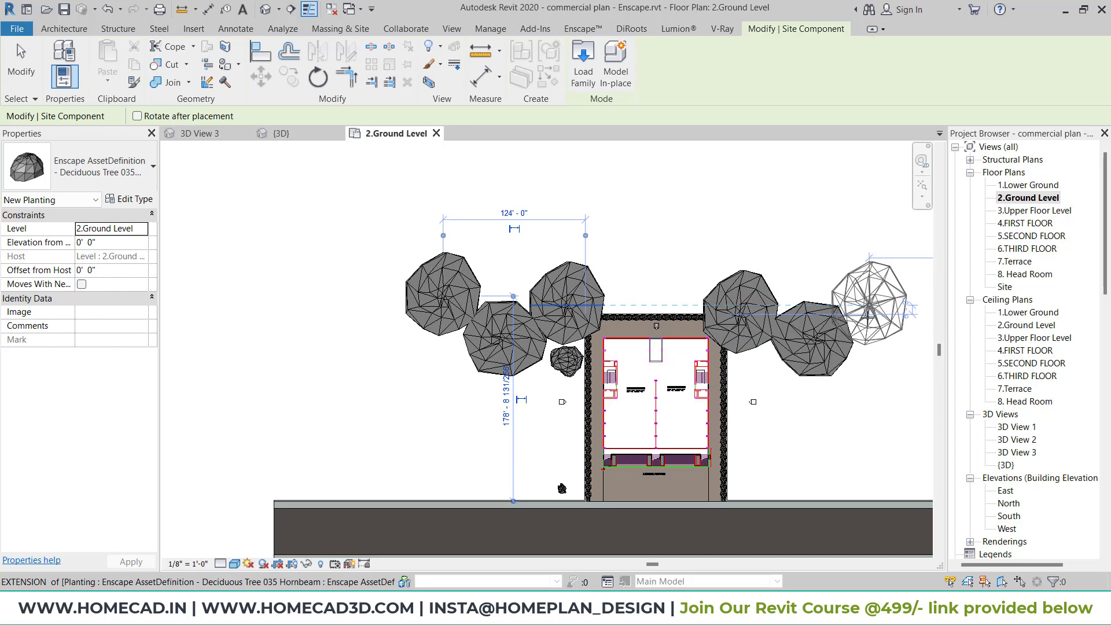
click(17, 46)
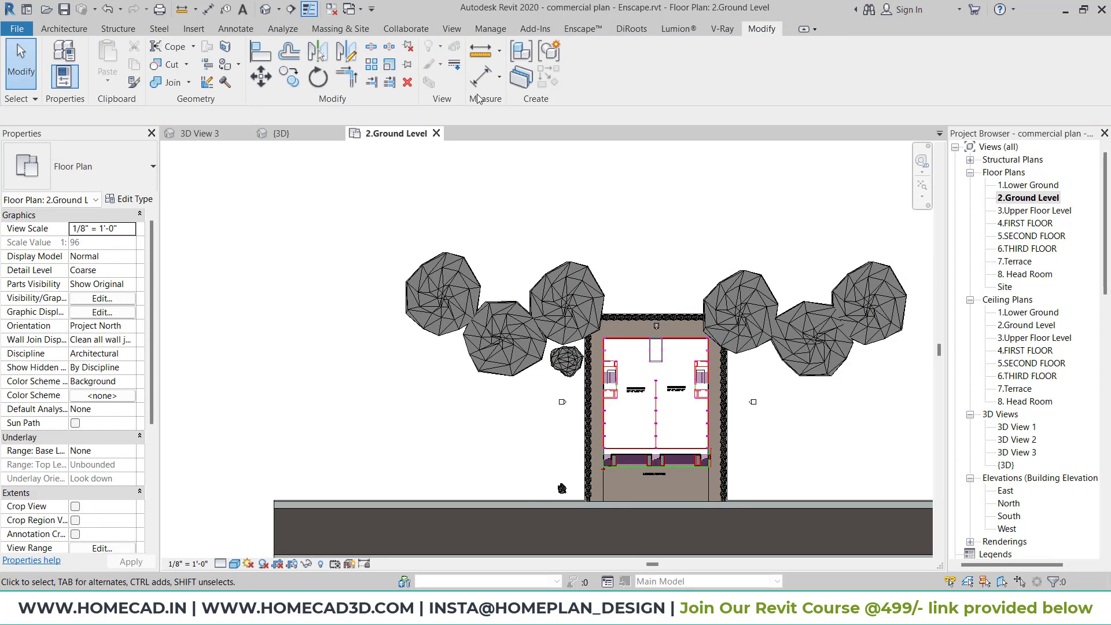
Place more Deciduous Tree 020 Cut Leaf European Beech trees in loose clusters outside both side walls of the building plot.
click(565, 361)
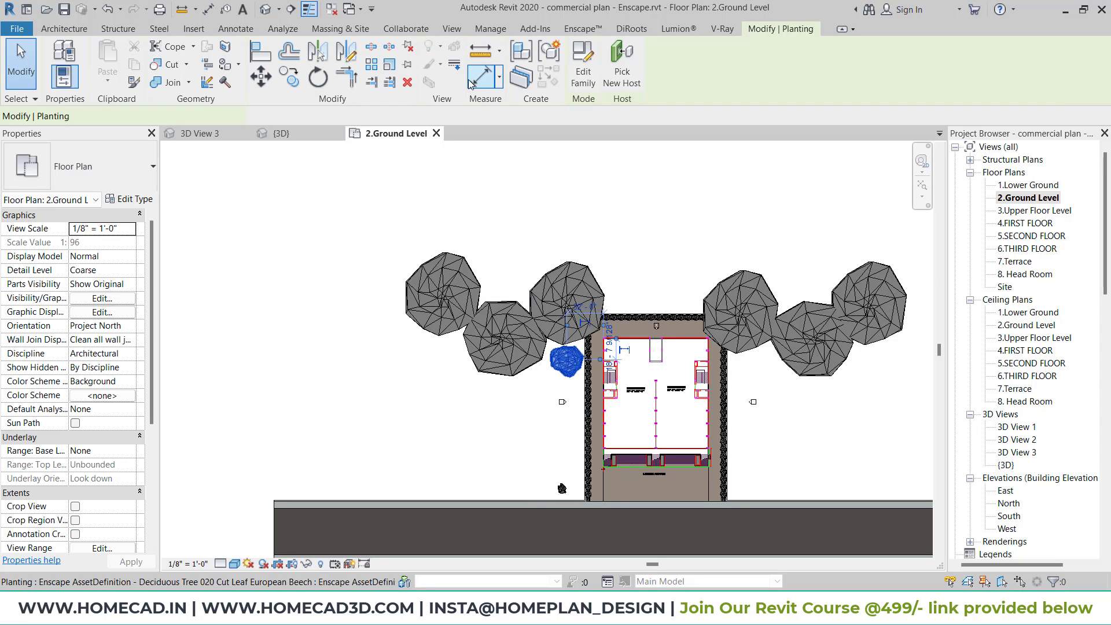
click(536, 87)
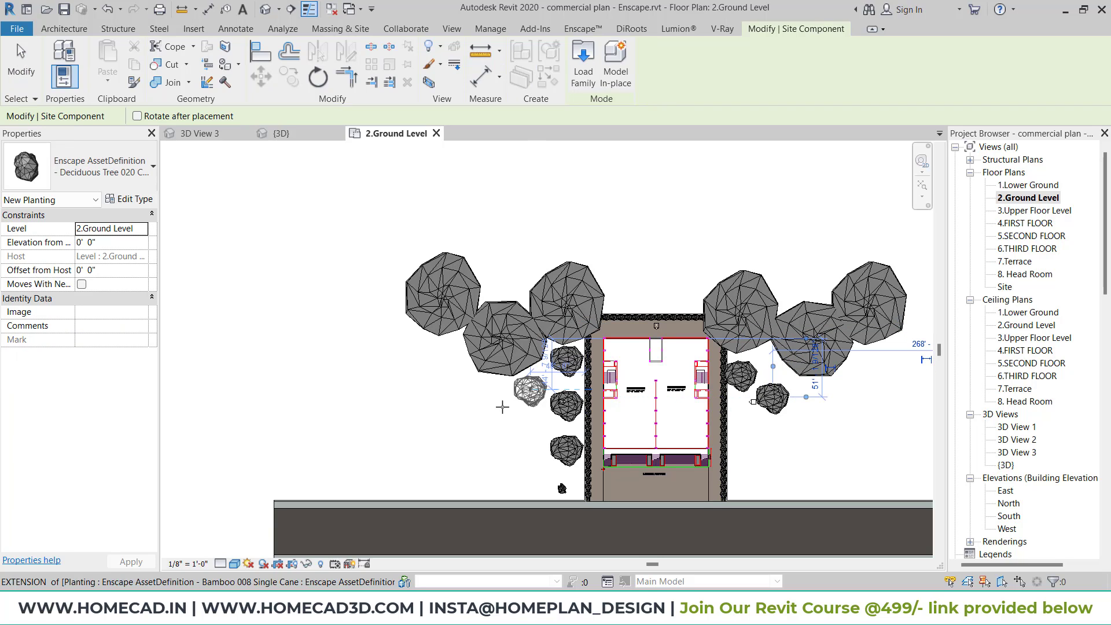
click(530, 390)
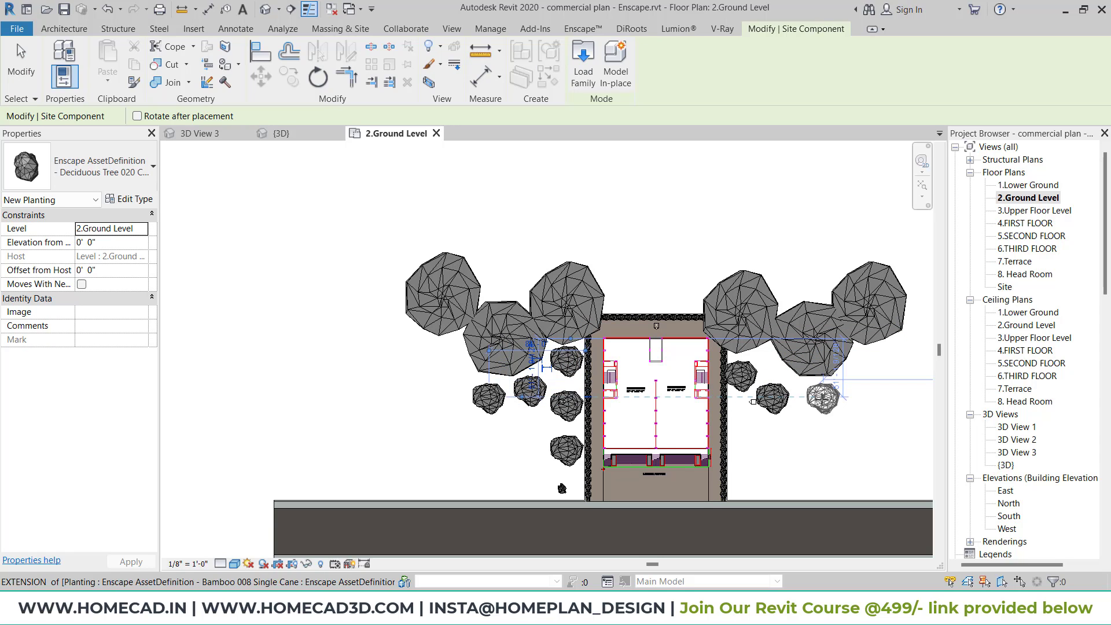
key(Escape)
key(Escape)
Move the small Deciduous Tree 099 beside the left hedge's front end and array it 50 times to the footpath's left end, using Move To Last.
scroll(564, 510, up, 8)
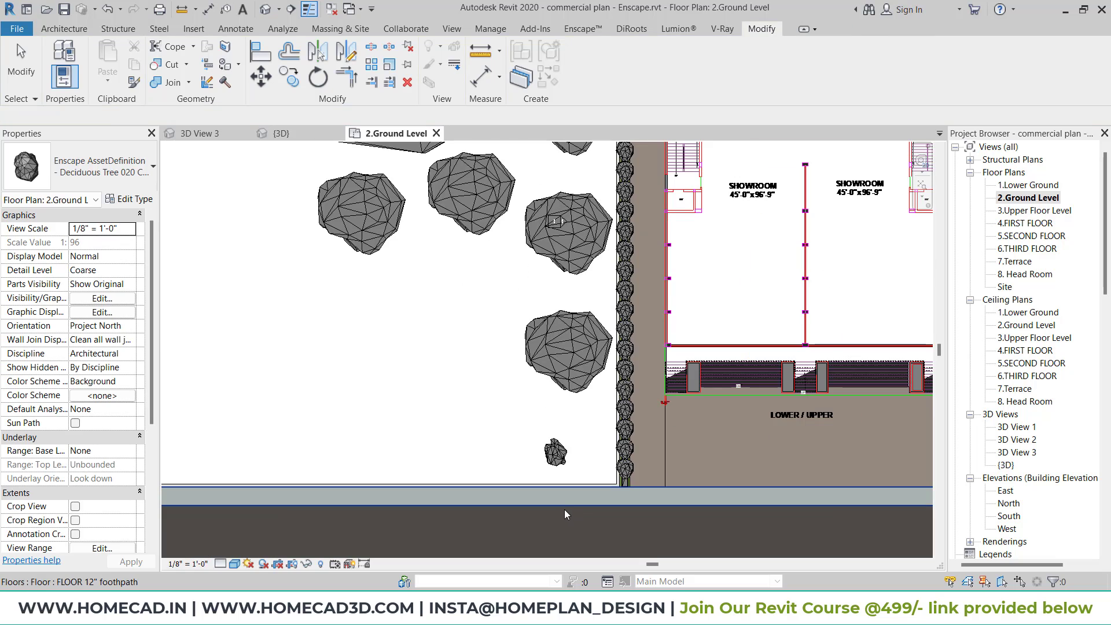
drag(560, 407, 735, 474)
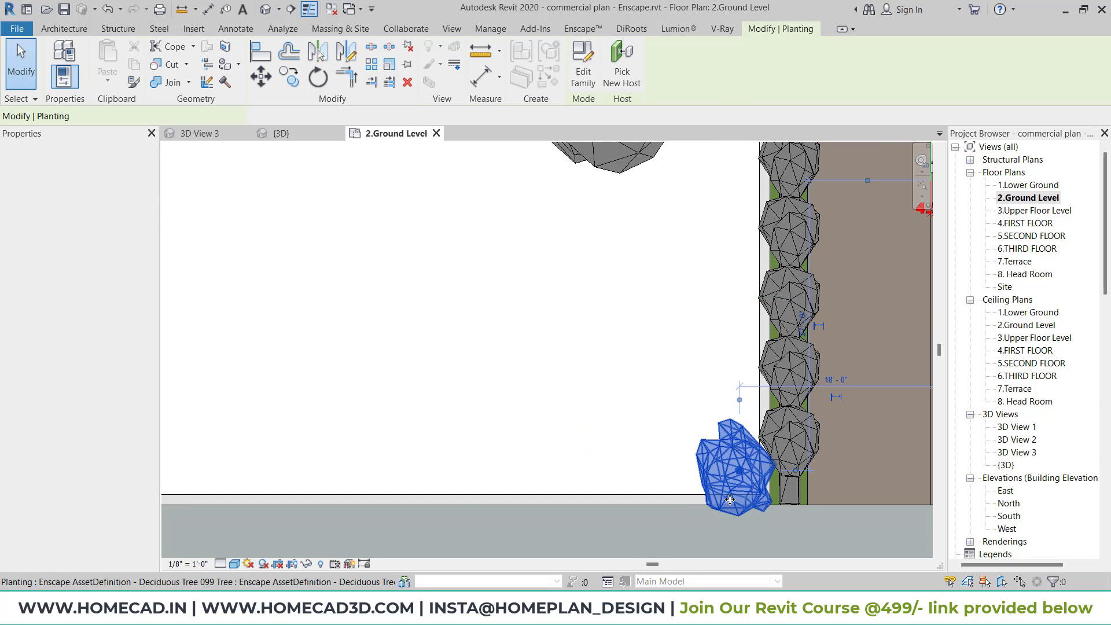
click(373, 65)
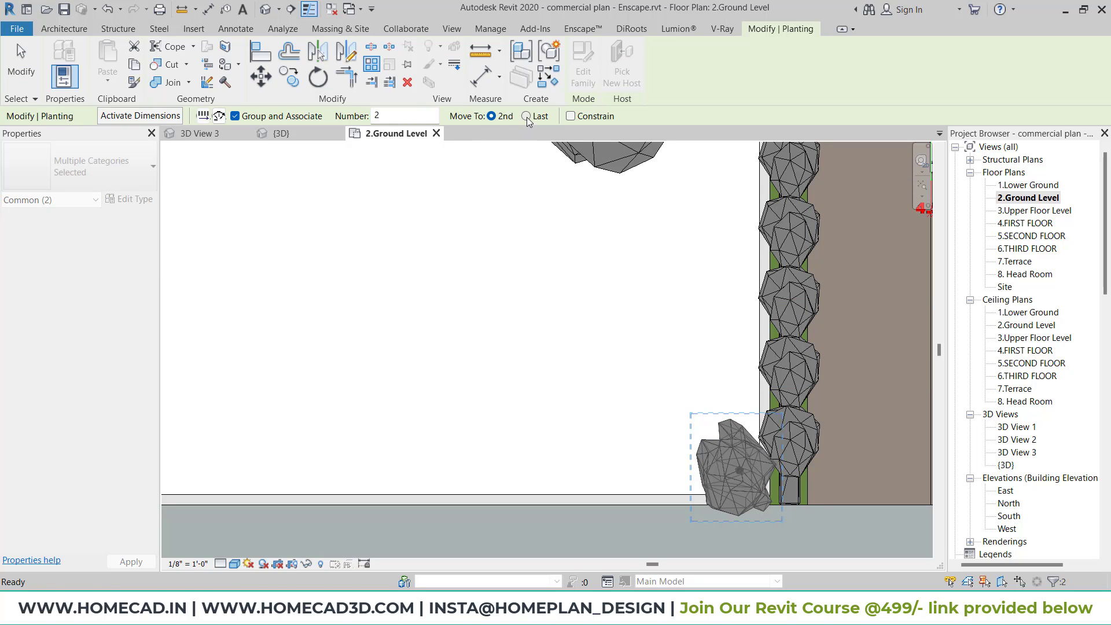
click(727, 471)
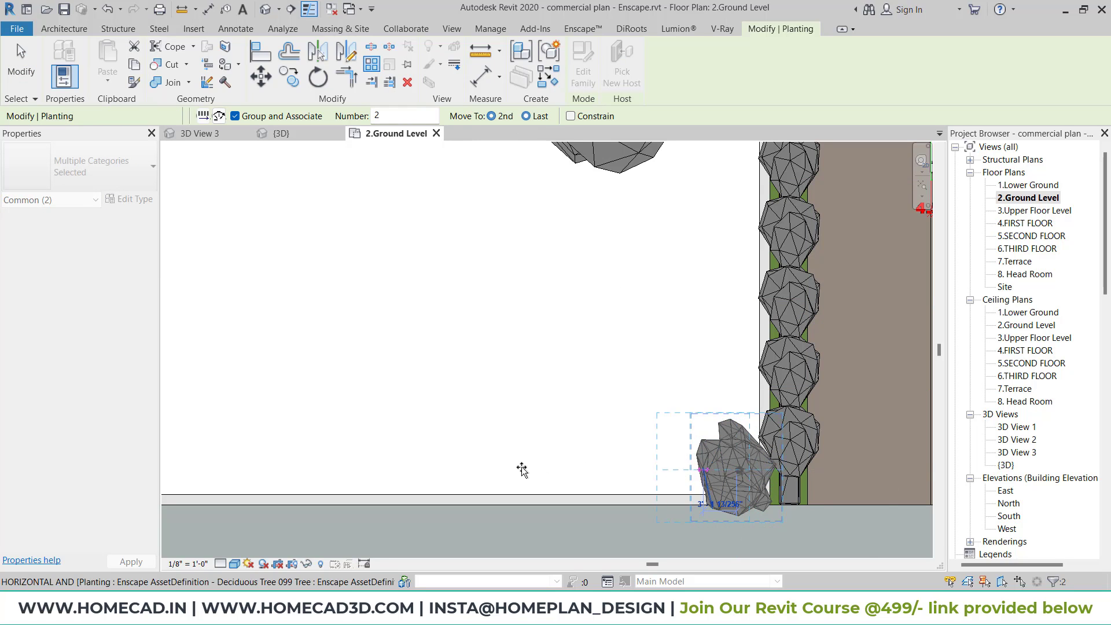
scroll(649, 467, down, 2)
scroll(562, 443, down, 1)
middle_drag(408, 443, 751, 419)
scroll(494, 423, down, 2)
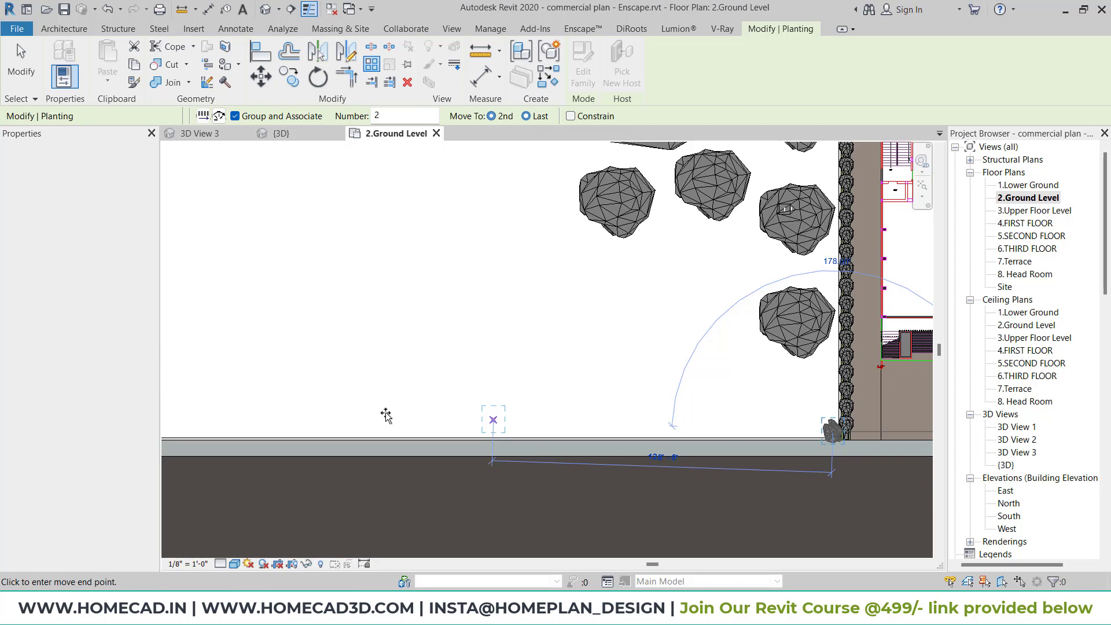
scroll(384, 414, down, 2)
middle_drag(304, 418, 532, 411)
click(449, 415)
scroll(493, 435, down, 1)
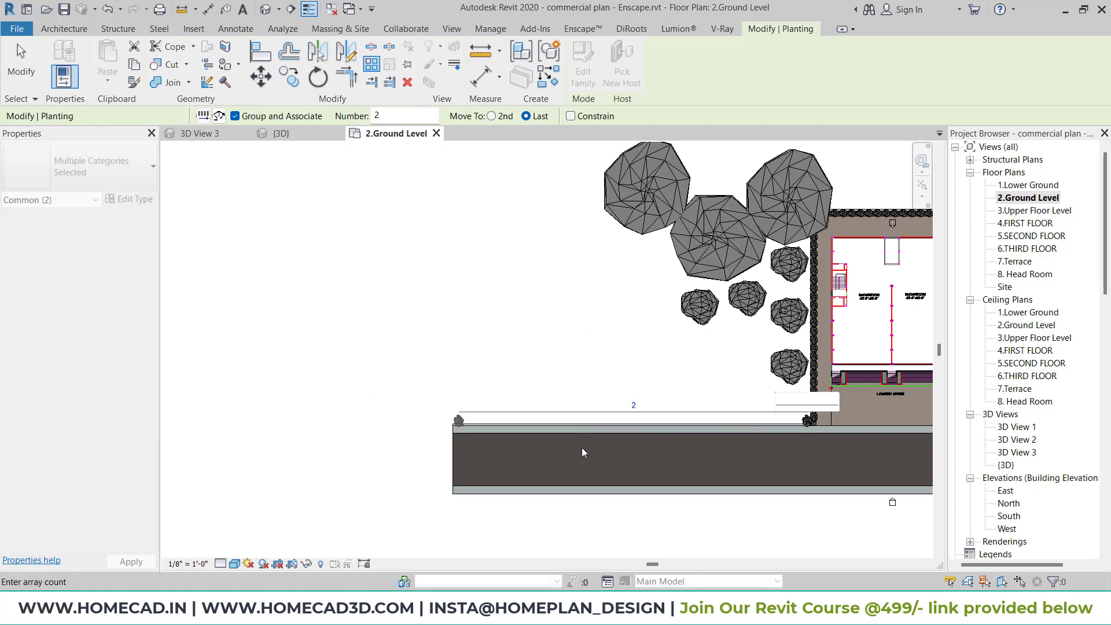
middle_drag(586, 453, 532, 439)
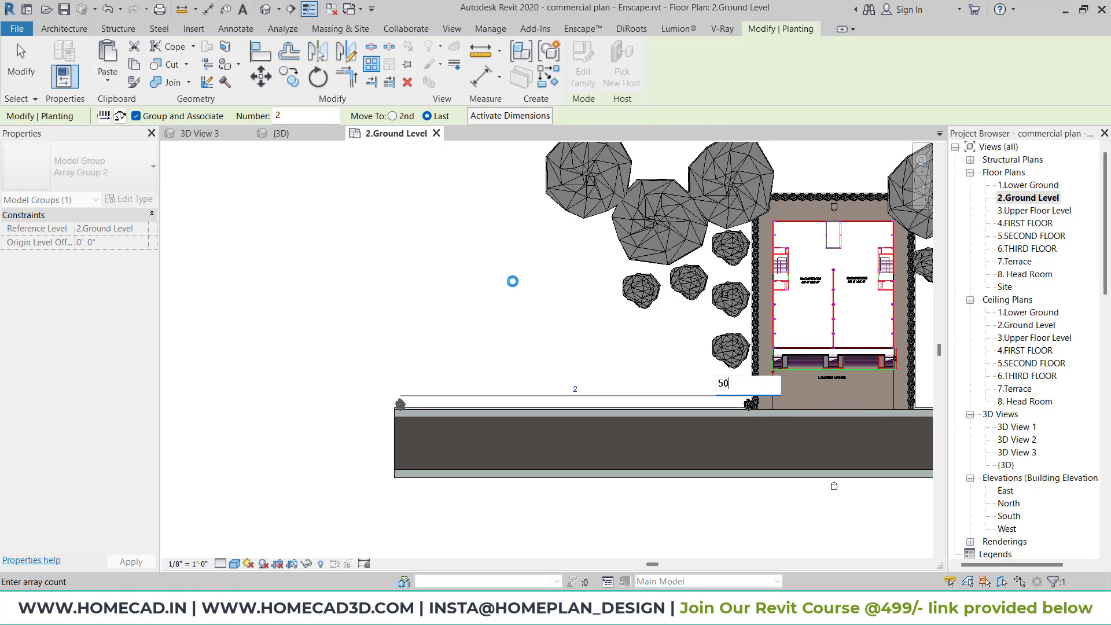
key(Return)
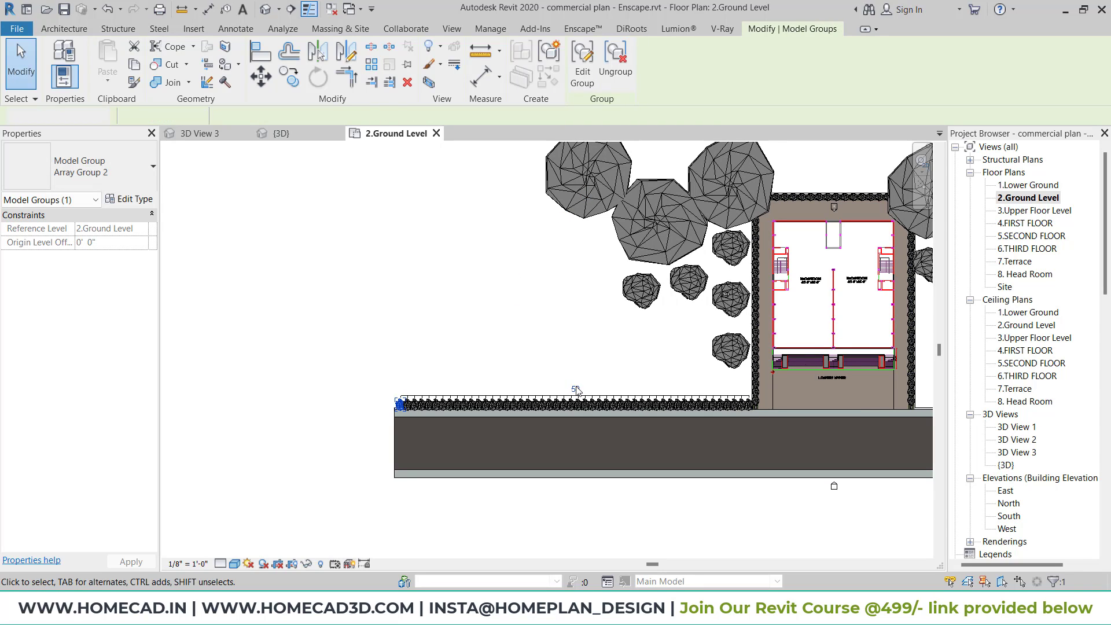
Reduce the number of trees in the footpath array to 40.
click(582, 391)
click(580, 399)
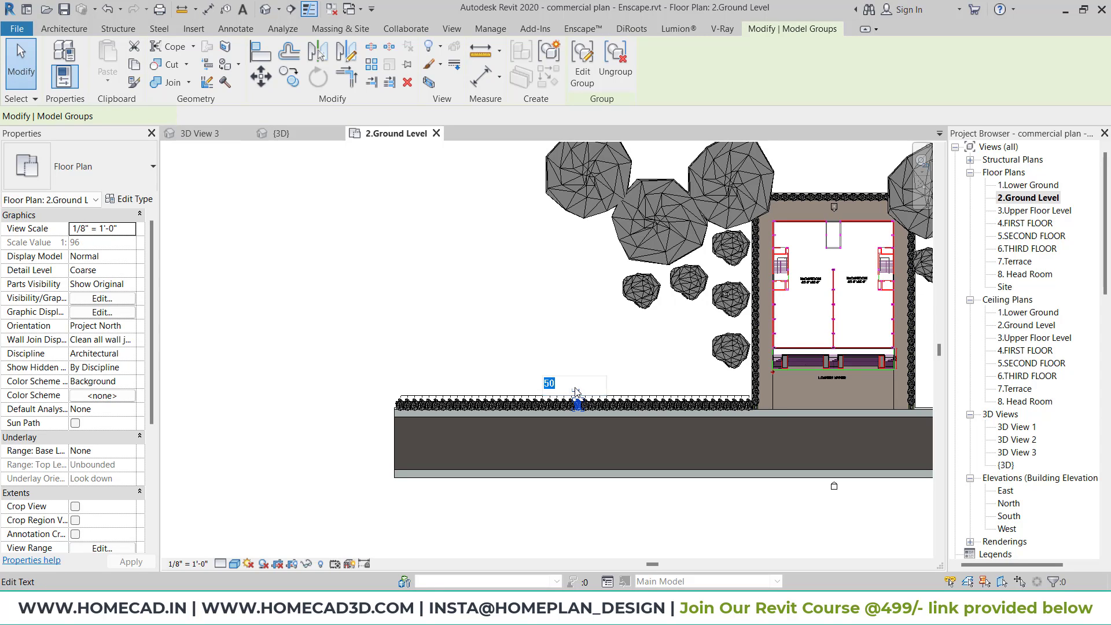
key(Return)
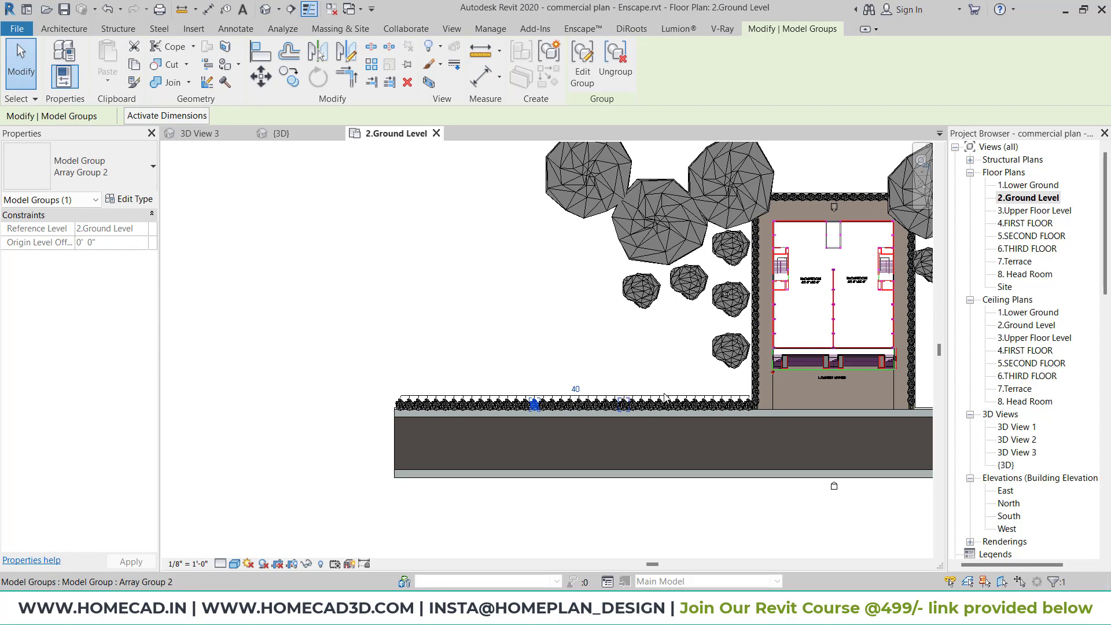
Select all groups of the footpath tree array and ungroup them into individual trees.
scroll(659, 424, up, 3)
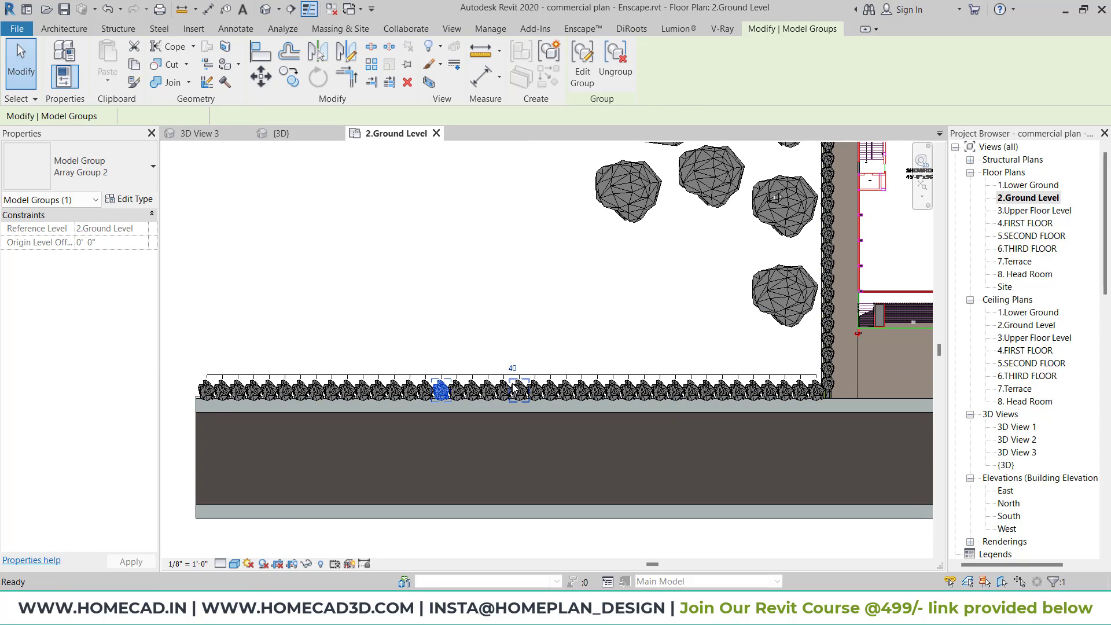
key(s)
key(a)
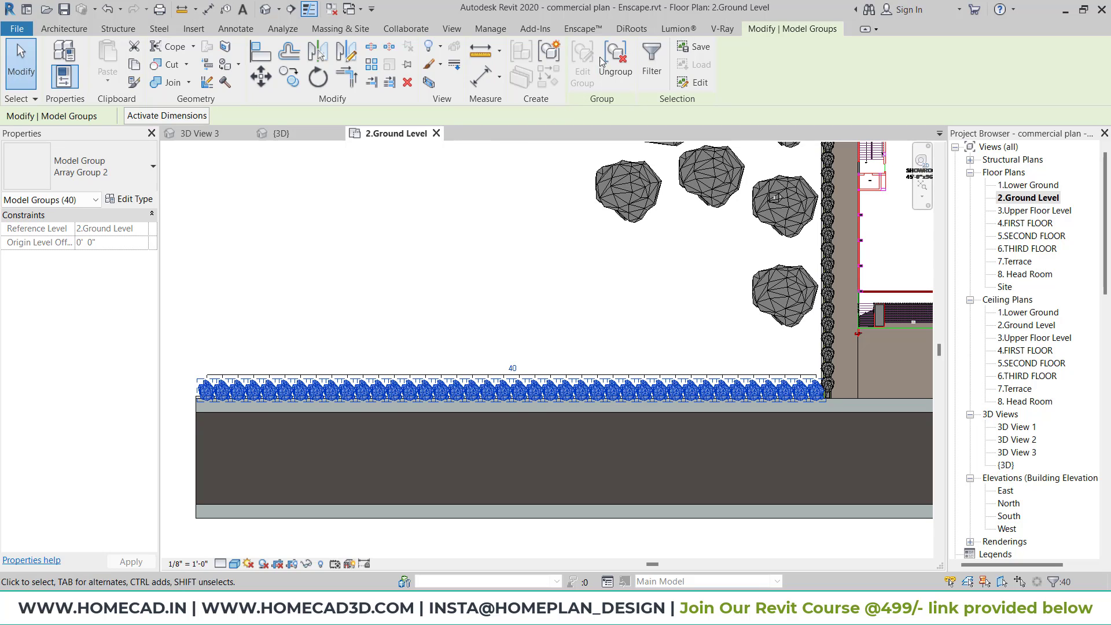
click(606, 61)
scroll(798, 396, up, 5)
key(Escape)
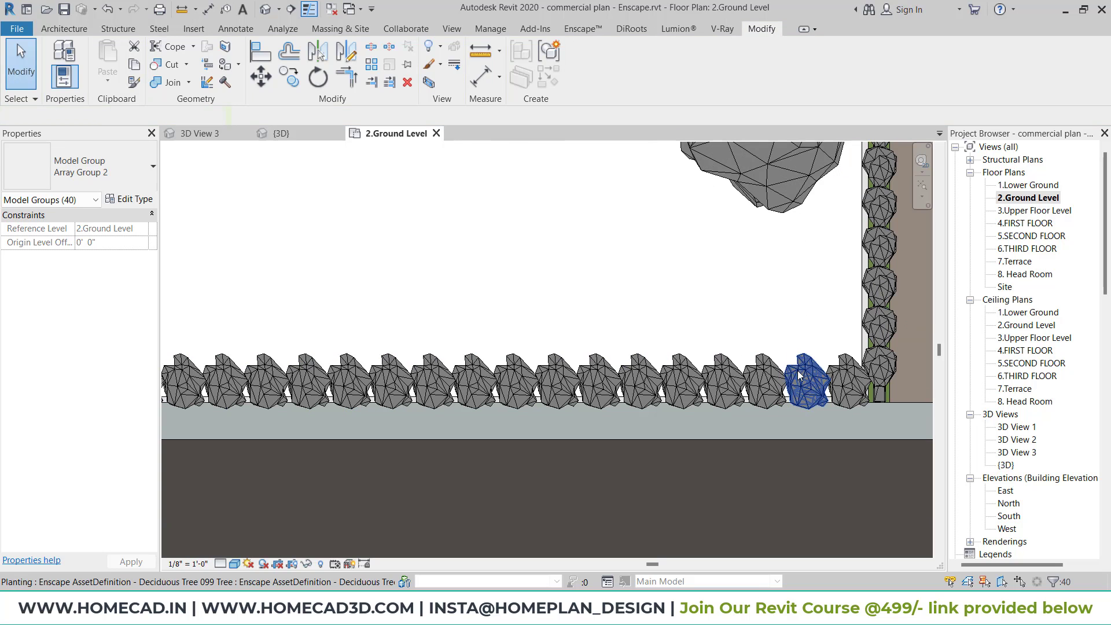
Rotate every second tree in the half of the footpath row nearest the left hedge to vary their orientation.
click(721, 386)
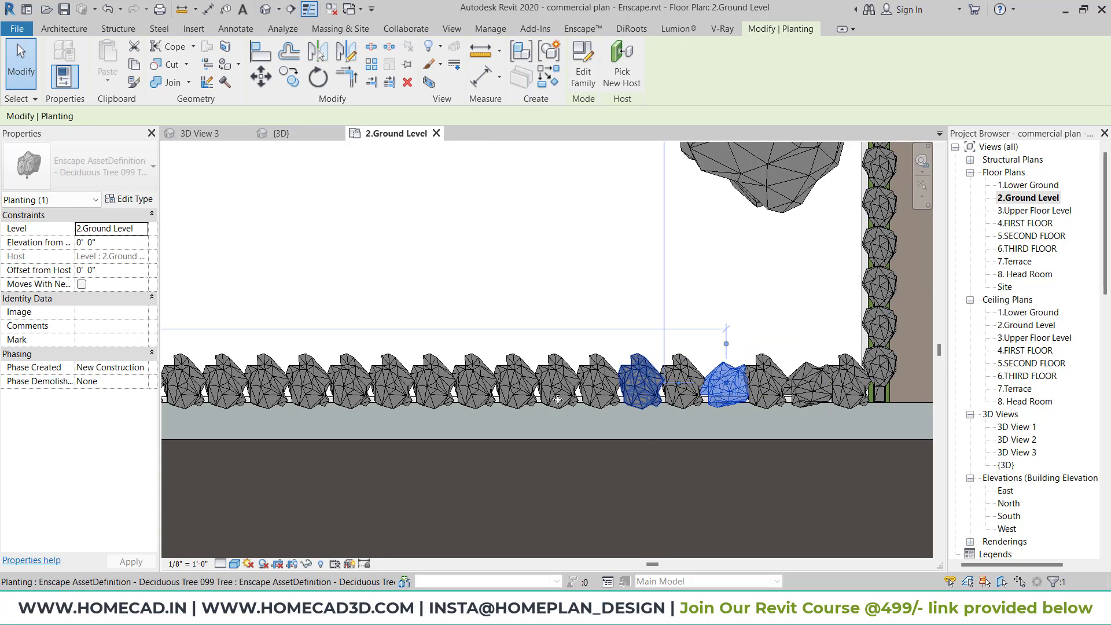
click(647, 398)
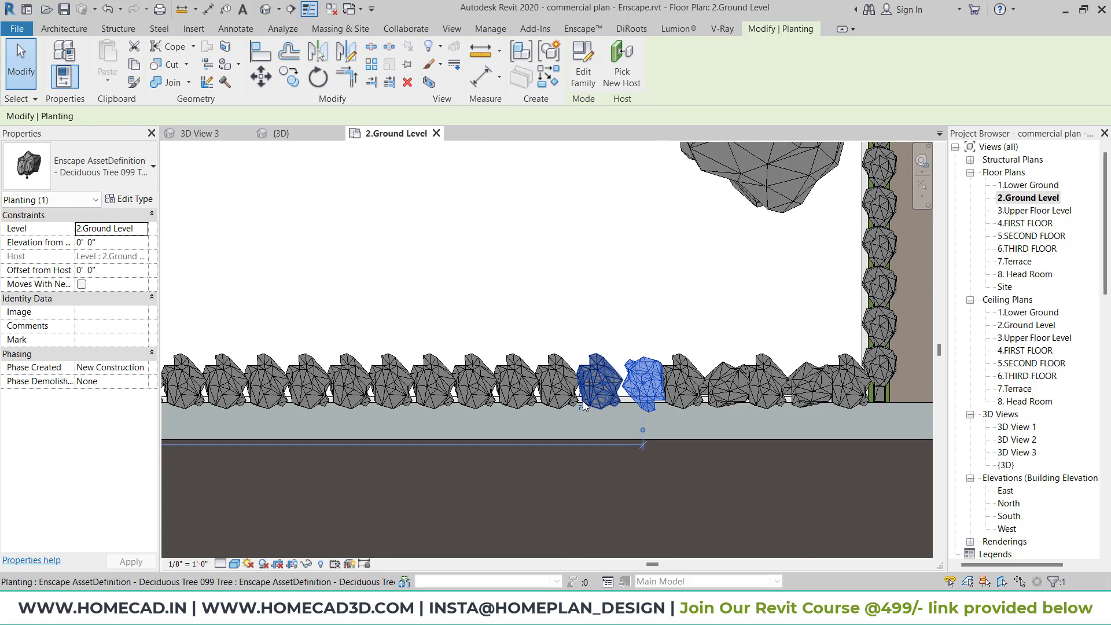
key(Escape)
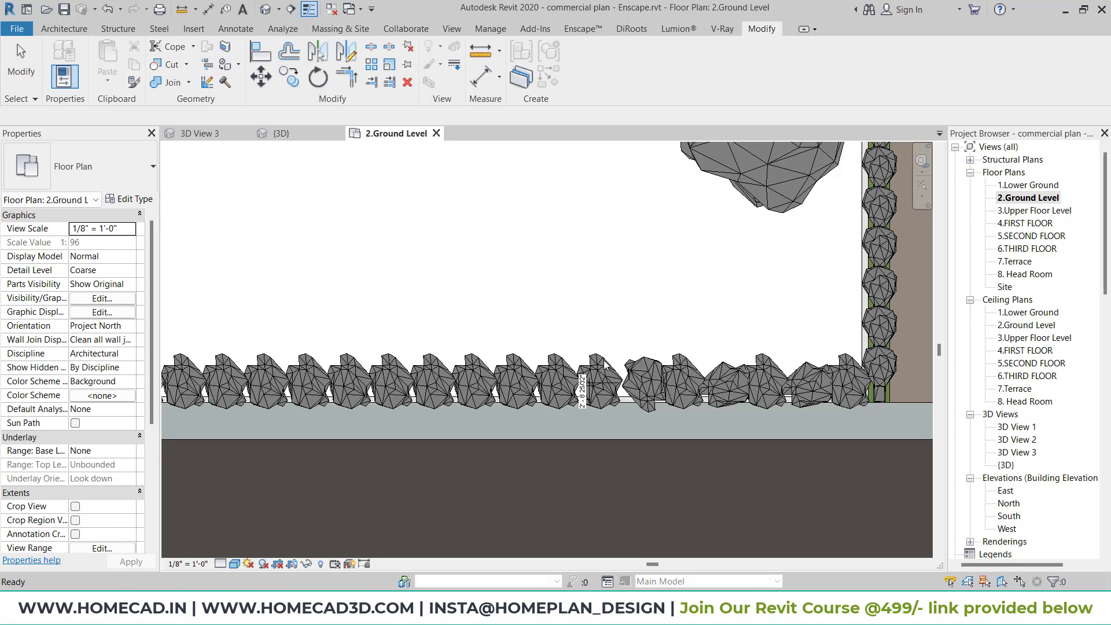
drag(605, 364, 550, 362)
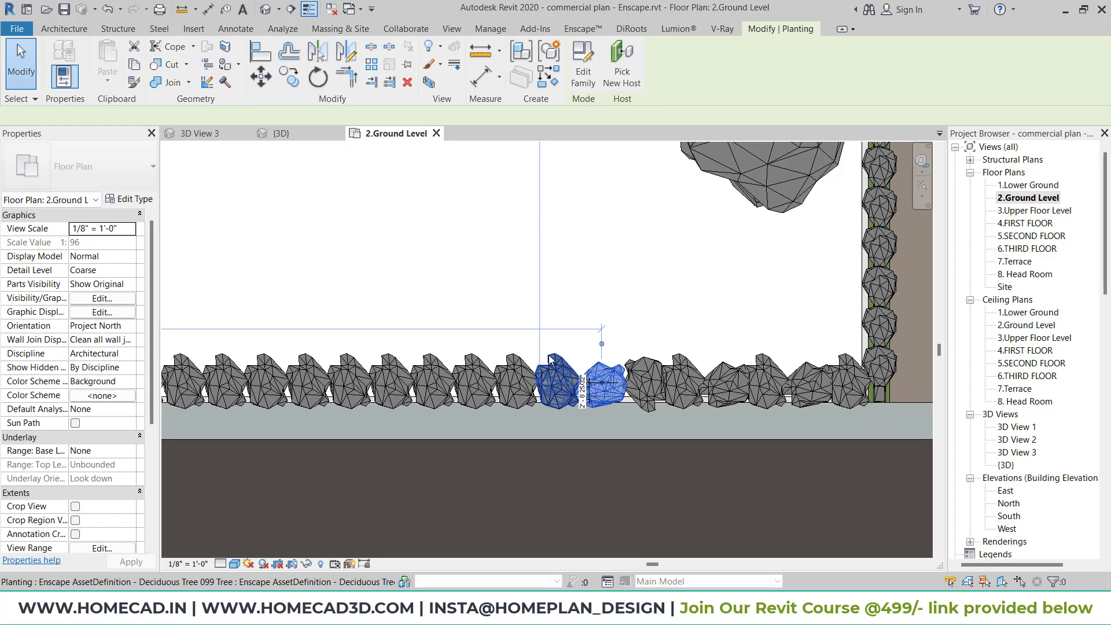
drag(466, 364, 473, 363)
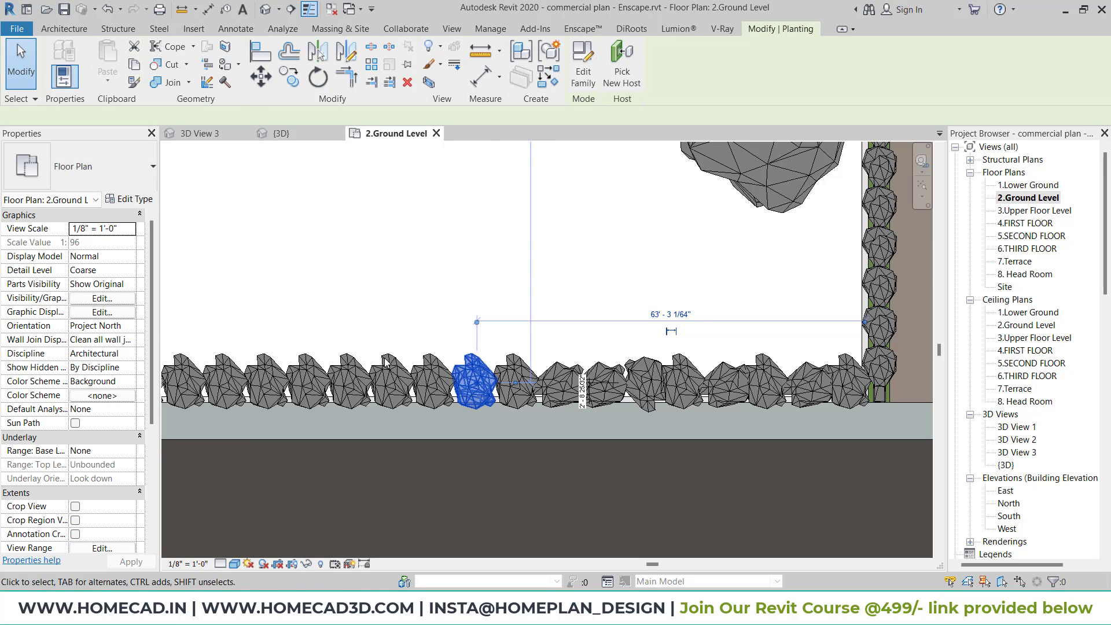
key(space)
click(387, 361)
key(space)
click(306, 361)
key(space)
Continue rotating alternate trees through the middle stretch of the left footpath row.
middle_drag(306, 360, 774, 347)
click(474, 355)
key(space)
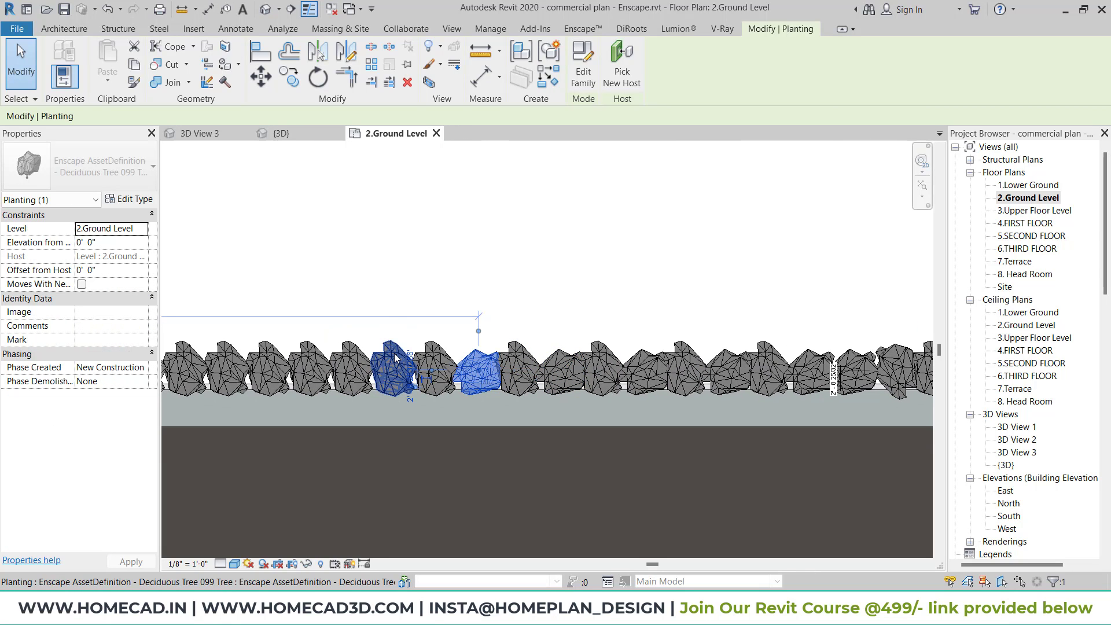
click(395, 362)
key(space)
middle_drag(451, 333, 732, 319)
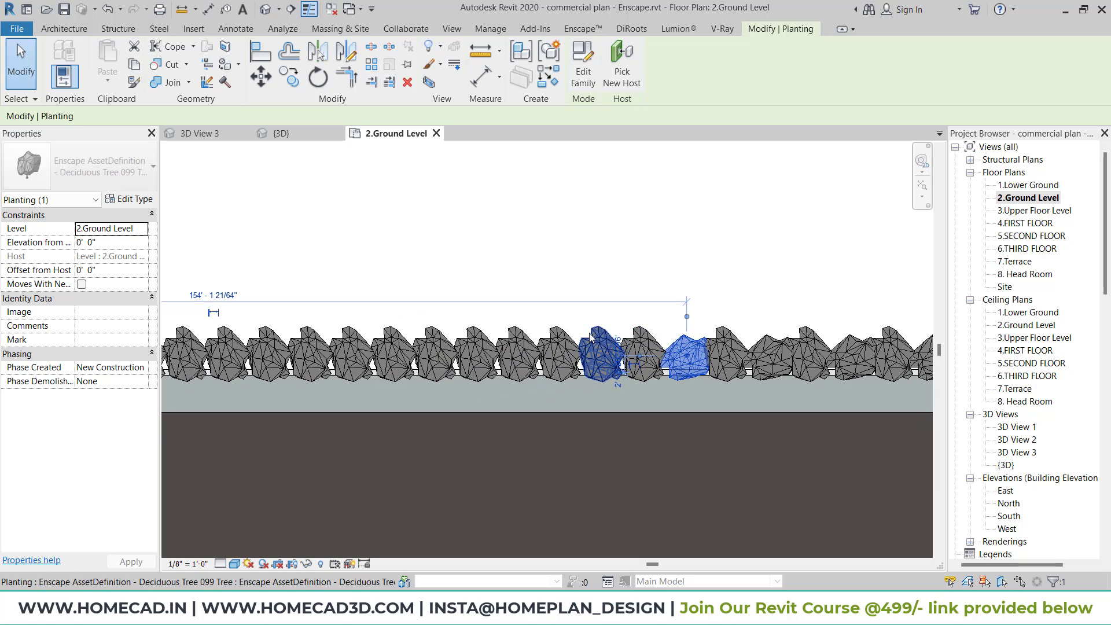
click(605, 351)
key(space)
click(519, 350)
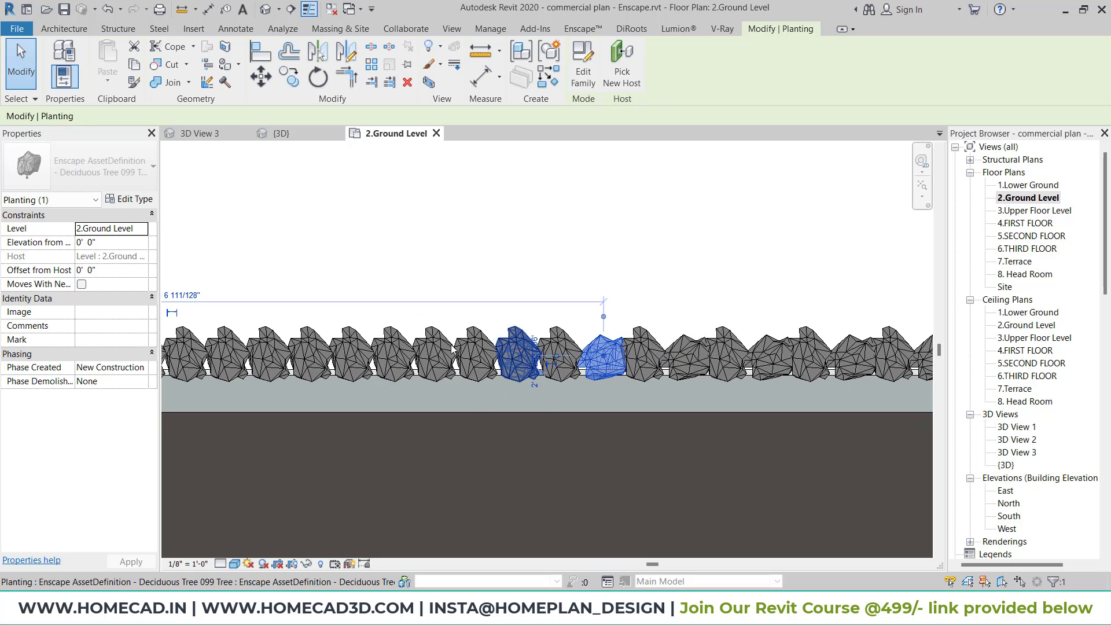
key(space)
click(435, 351)
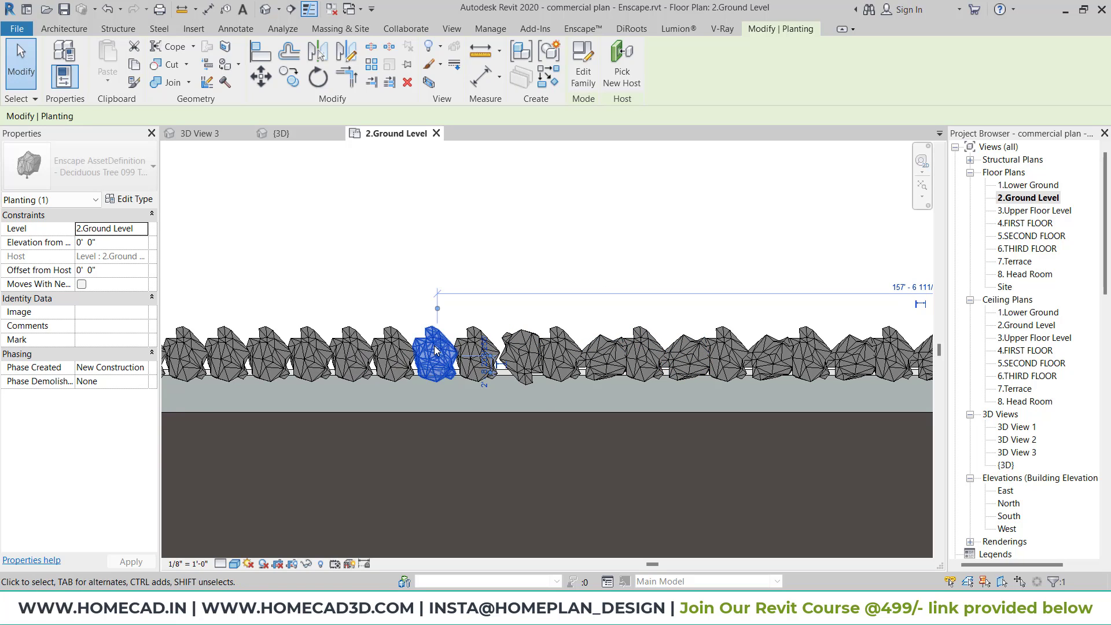
key(space)
Rotate alternate trees in the remaining stretch toward the footpath's left end.
middle_drag(350, 350, 511, 348)
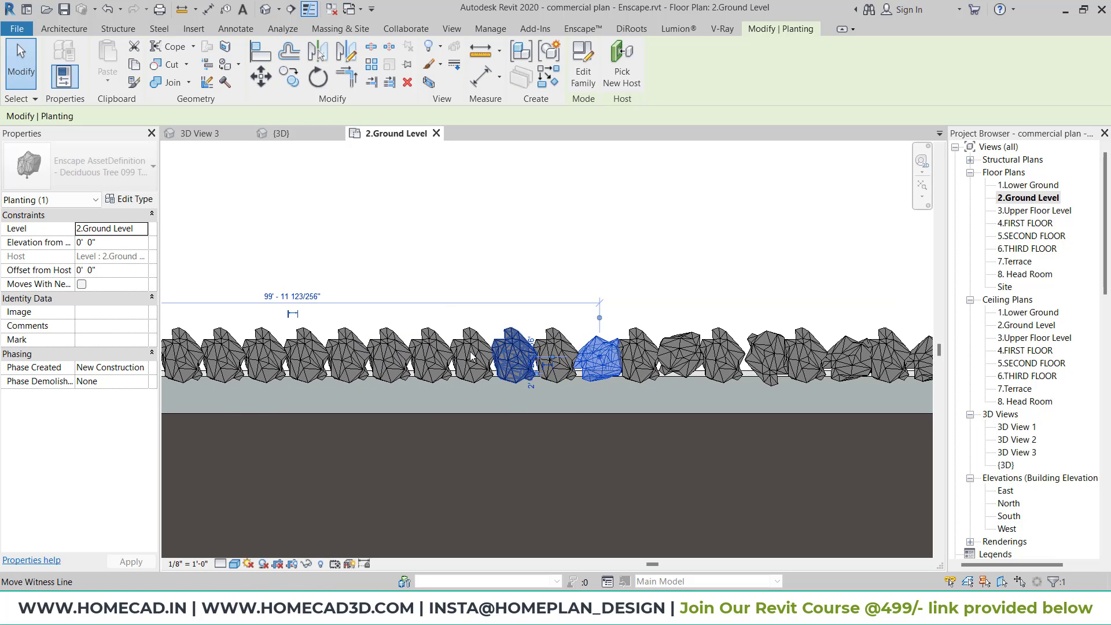
click(523, 347)
key(space)
click(389, 353)
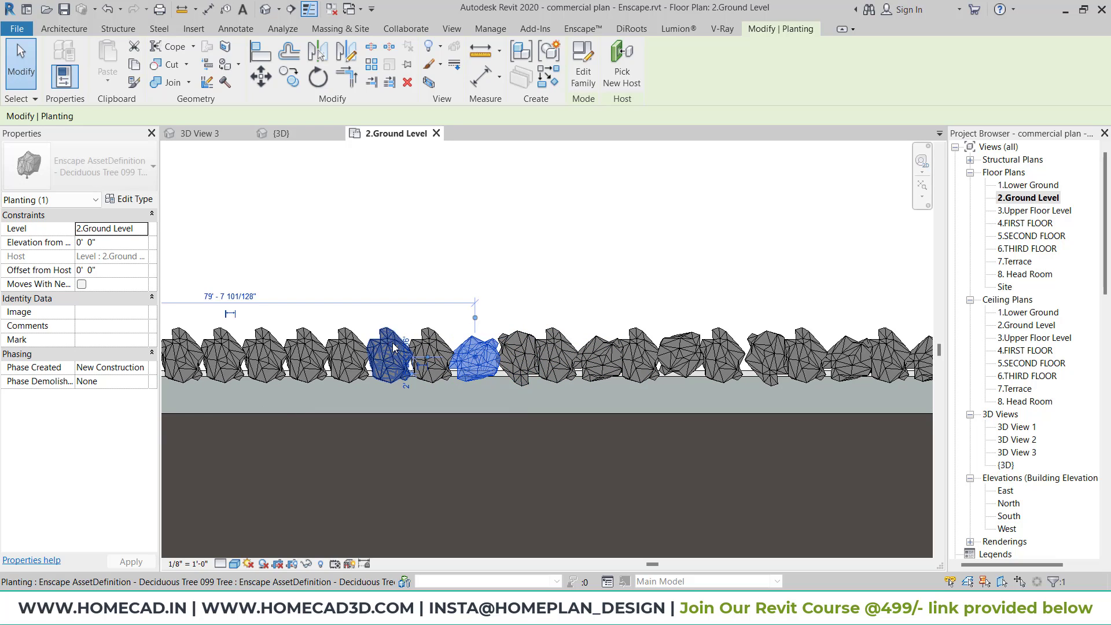
click(320, 346)
click(296, 342)
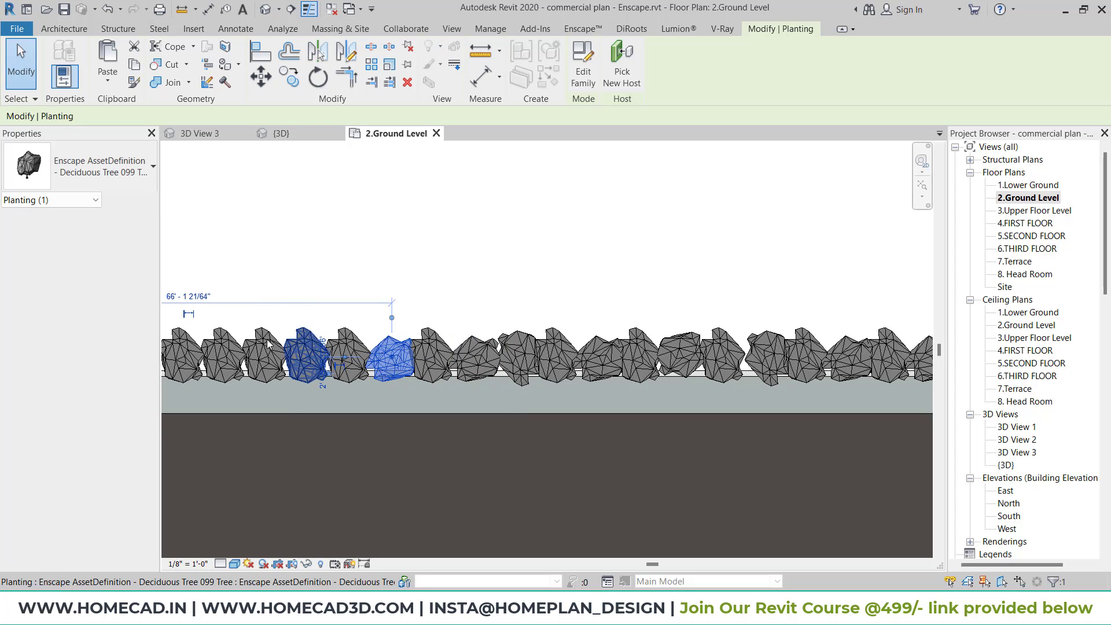
key(space)
click(219, 337)
middle_drag(289, 328, 496, 331)
Select all 40 footpath trees and copy the row to the other side of the plot, starting beside the right hedge.
scroll(480, 324, down, 8)
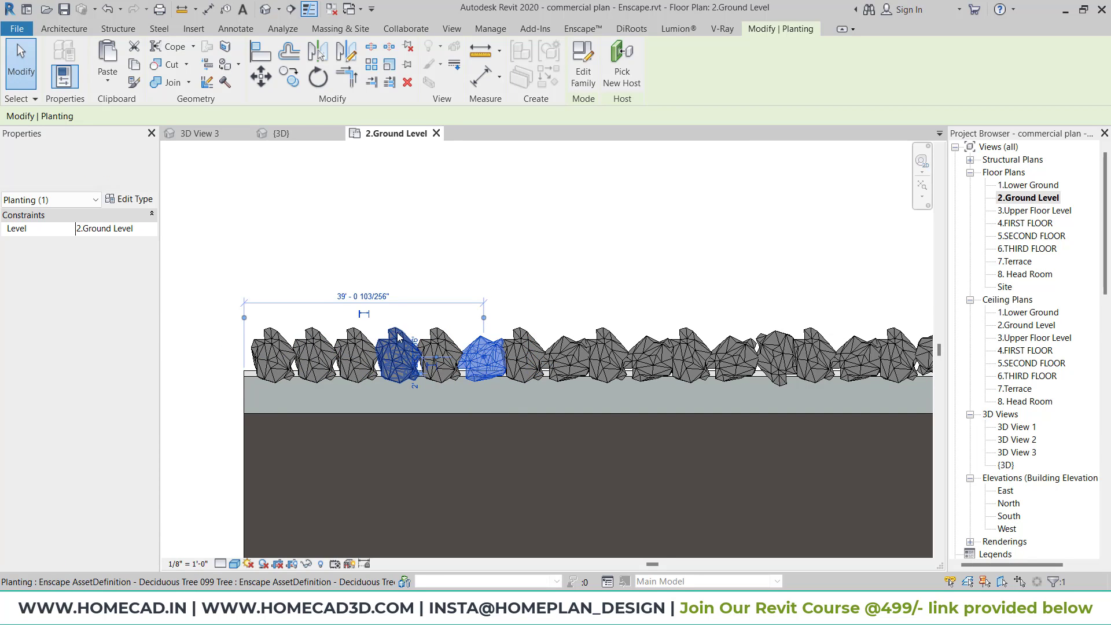
click(694, 327)
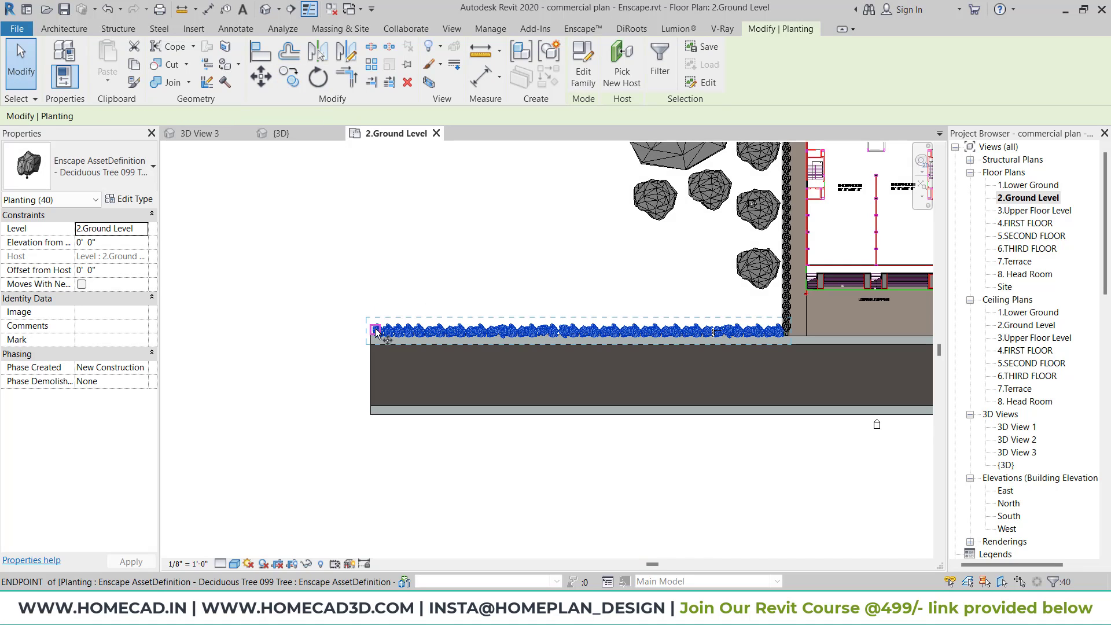
scroll(600, 321, up, 4)
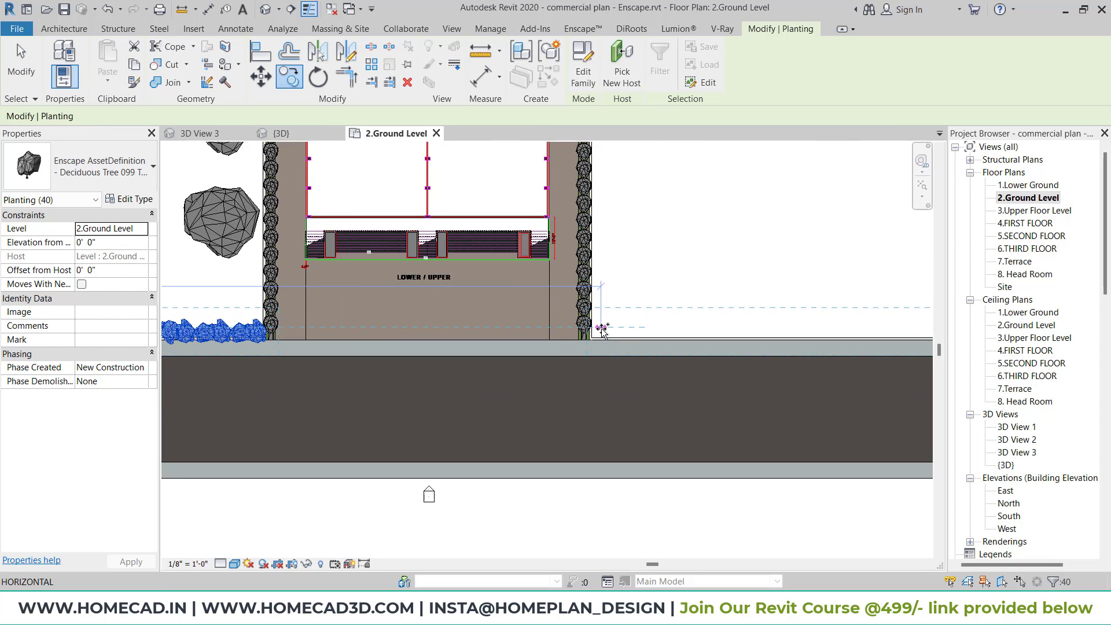
scroll(600, 329, up, 2)
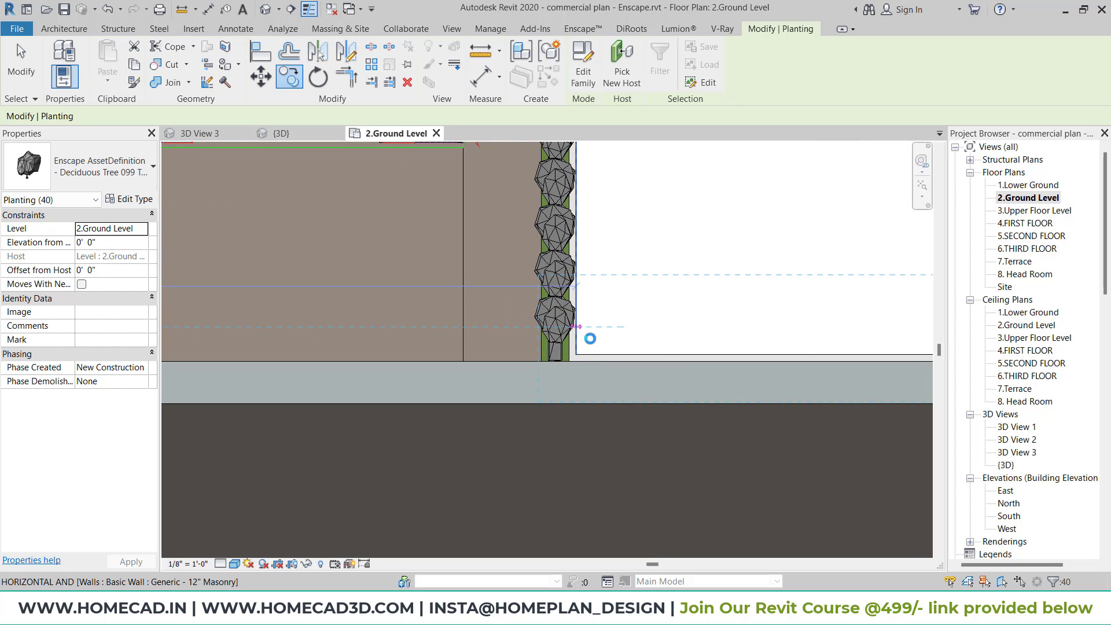
scroll(661, 342, down, 5)
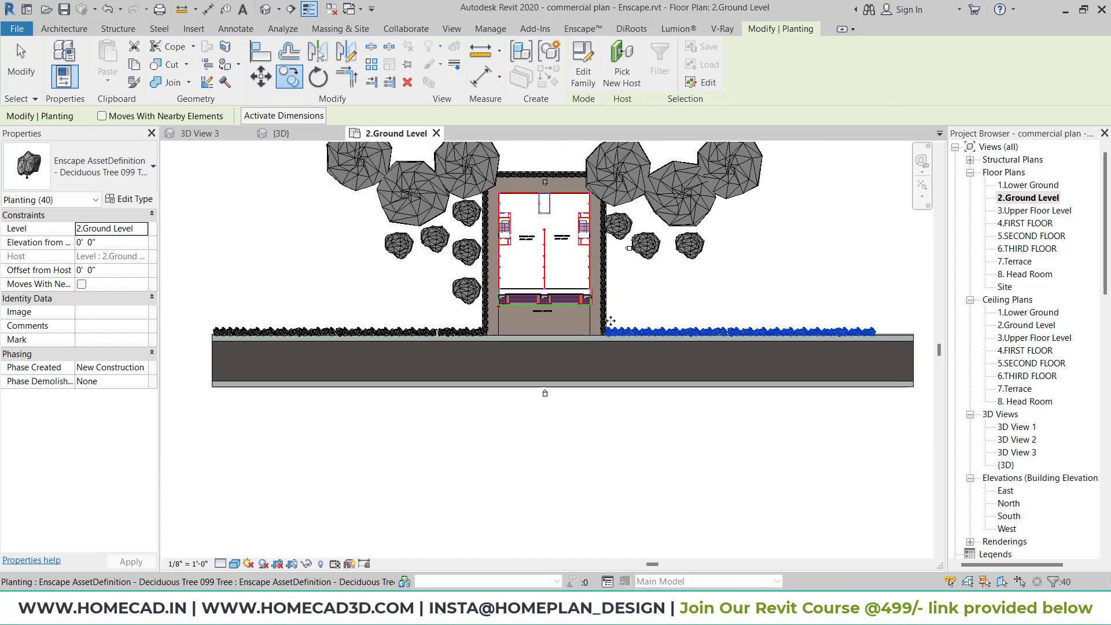
middle_drag(667, 324, 662, 377)
click(663, 379)
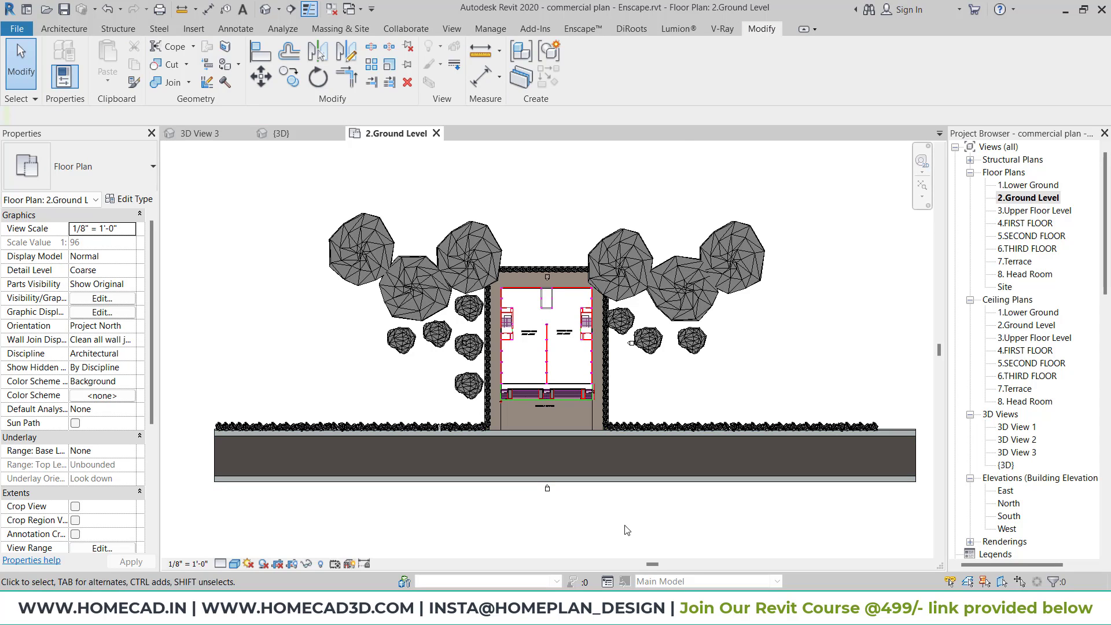
Resume Enscape's live updates and examine the bamboo-and-hedge borders and footpath trees around the building in the Enscape window.
click(580, 29)
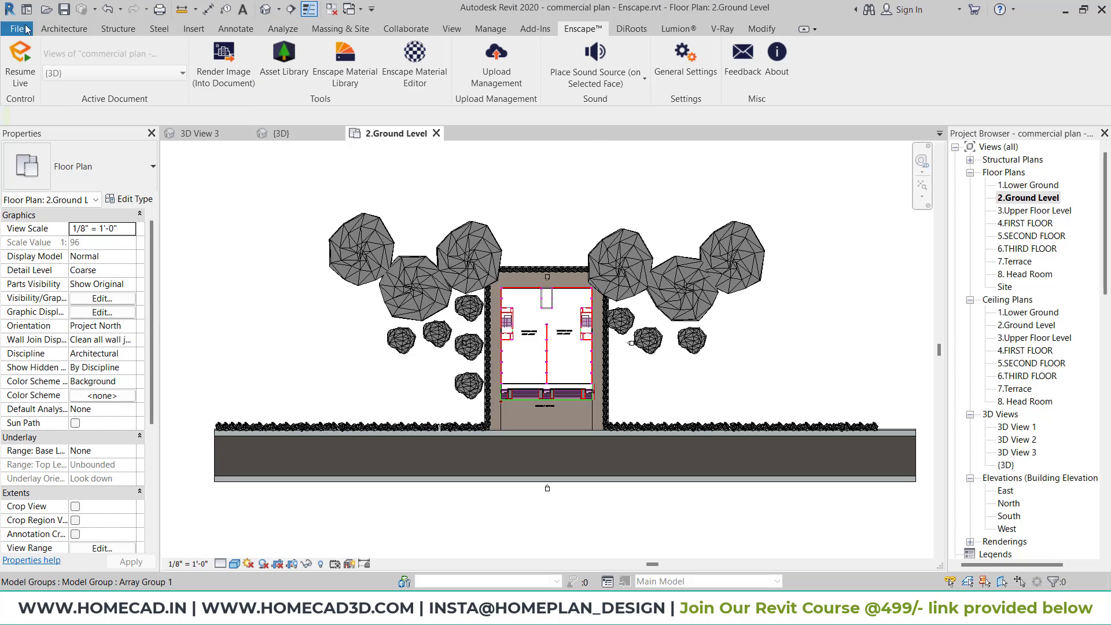
click(21, 65)
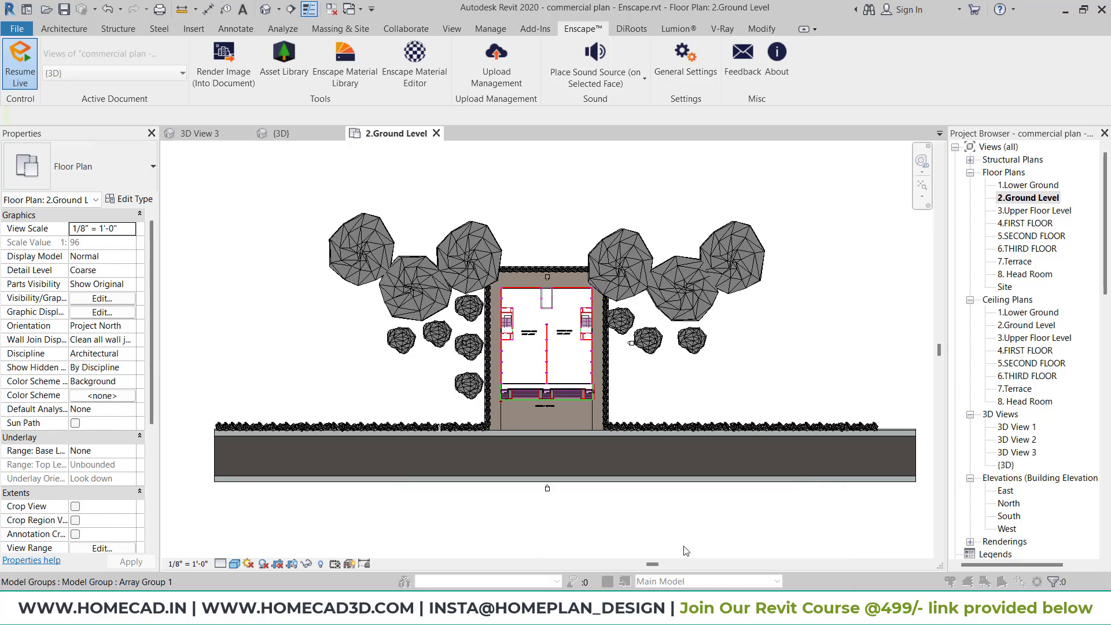
click(636, 535)
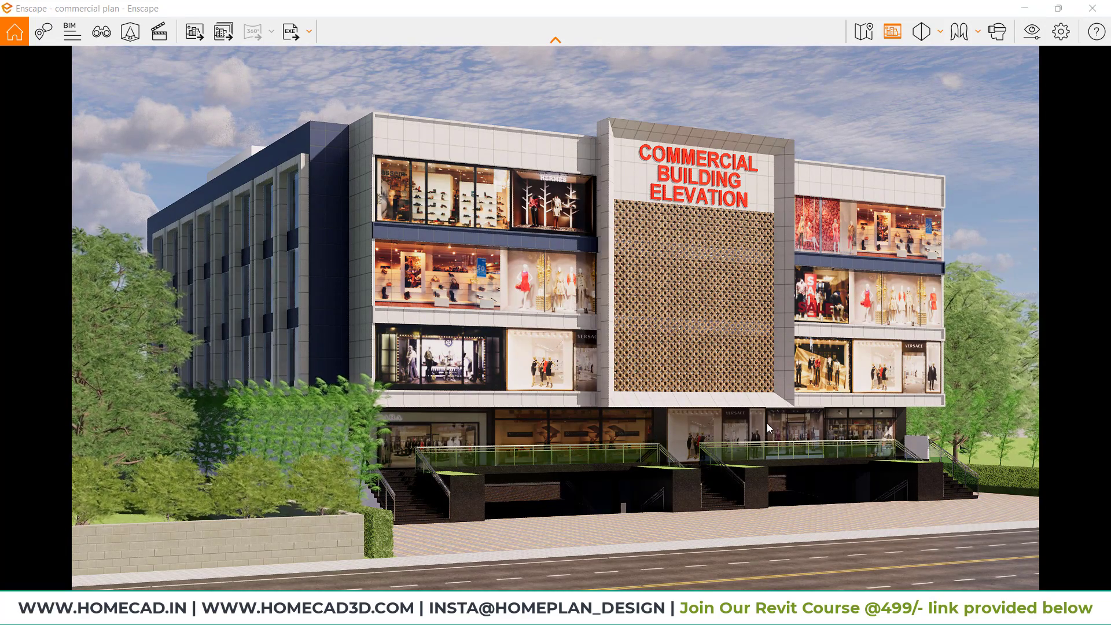
right_drag(751, 419, 677, 419)
middle_drag(677, 419, 664, 408)
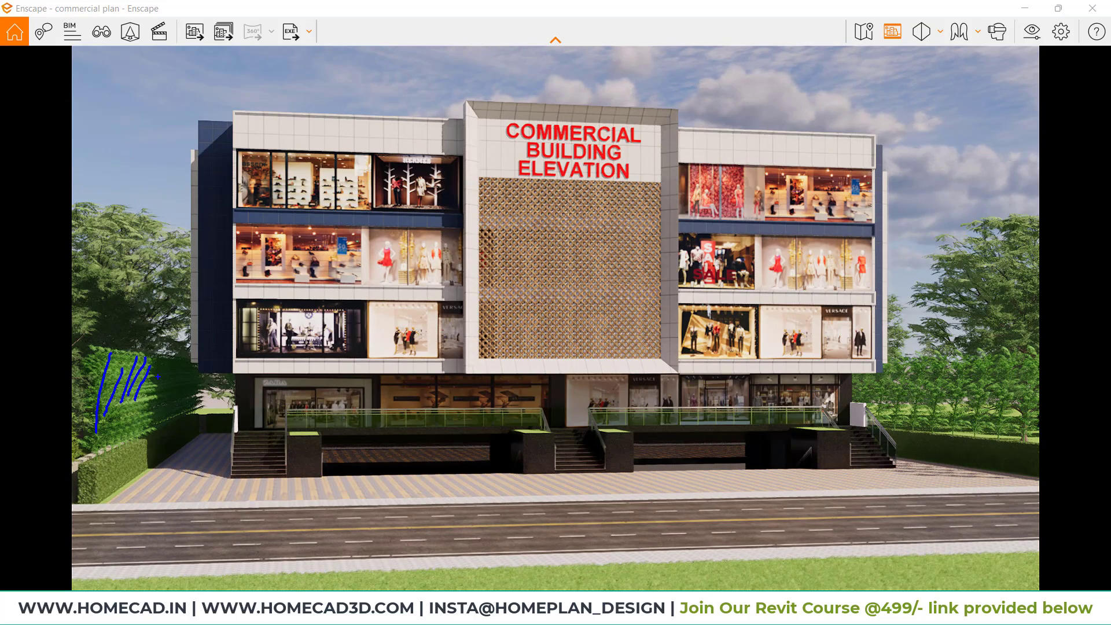
key(Escape)
right_drag(882, 447, 949, 447)
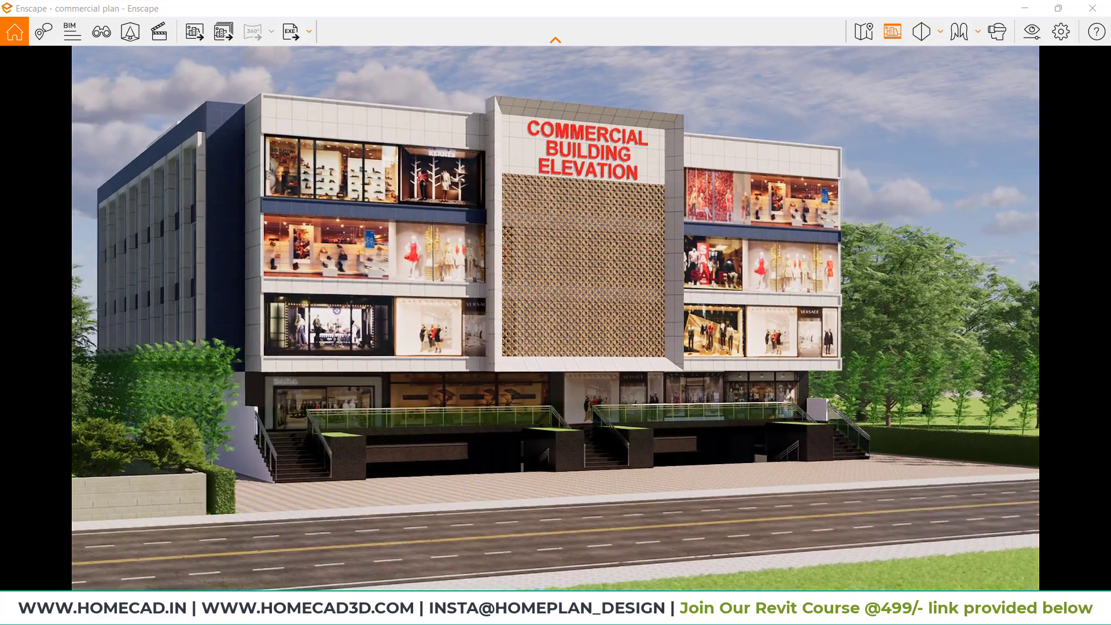
Switch back to Revit and pause Enscape's live updates.
mouse_move(618, 609)
click(492, 532)
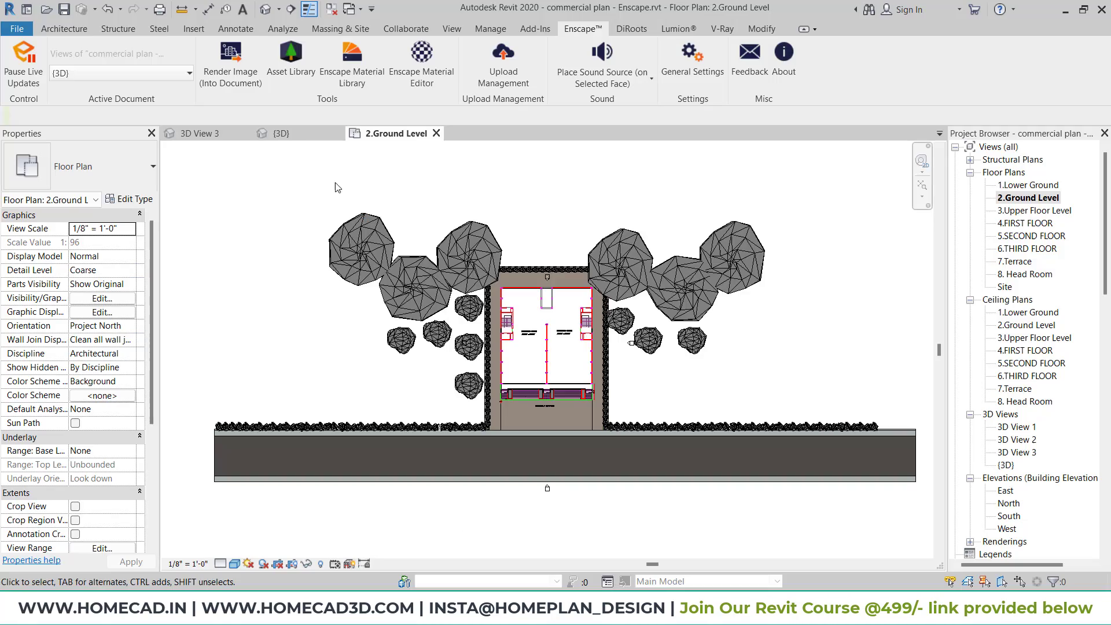
click(40, 78)
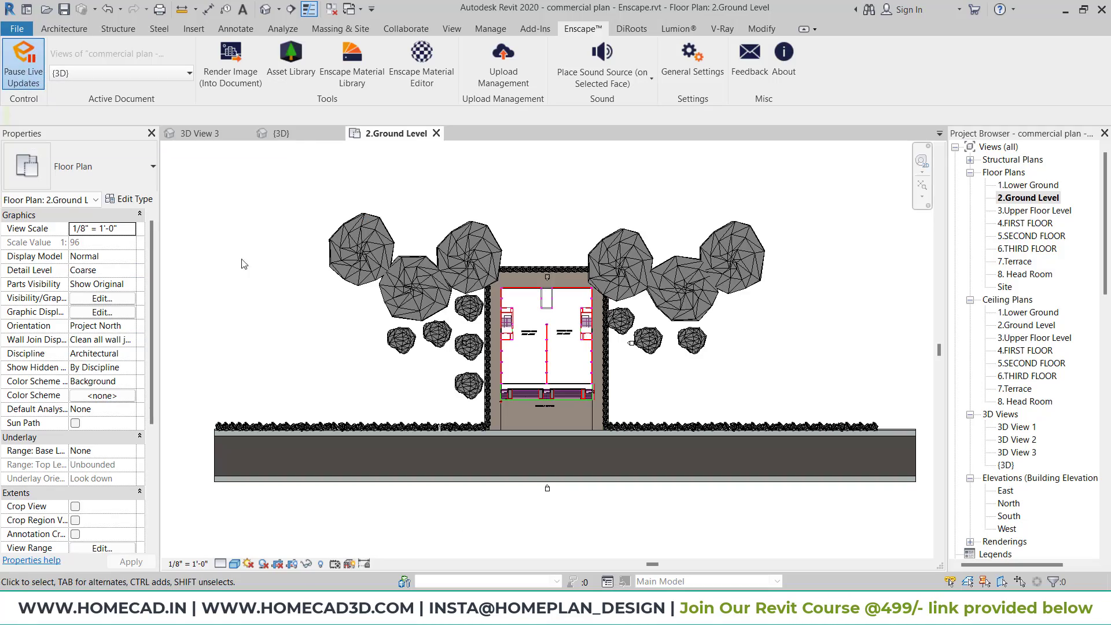
Ungroup the bamboo-and-hedge border arrays and set the elevation from level of their 136 plants to -5'.
scroll(465, 382, up, 5)
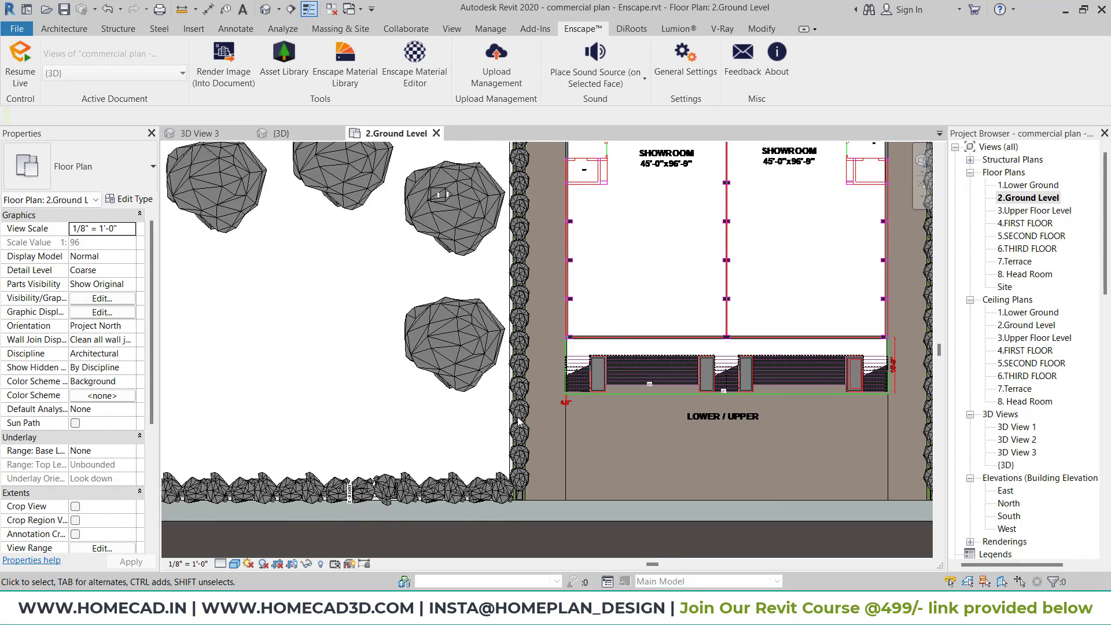
click(526, 412)
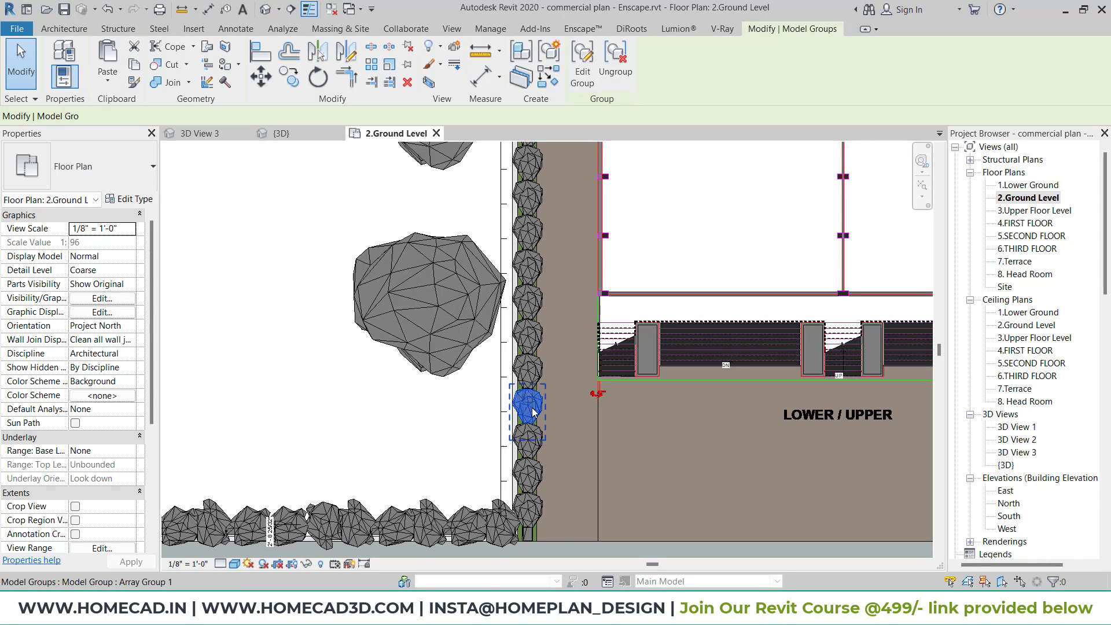
click(615, 74)
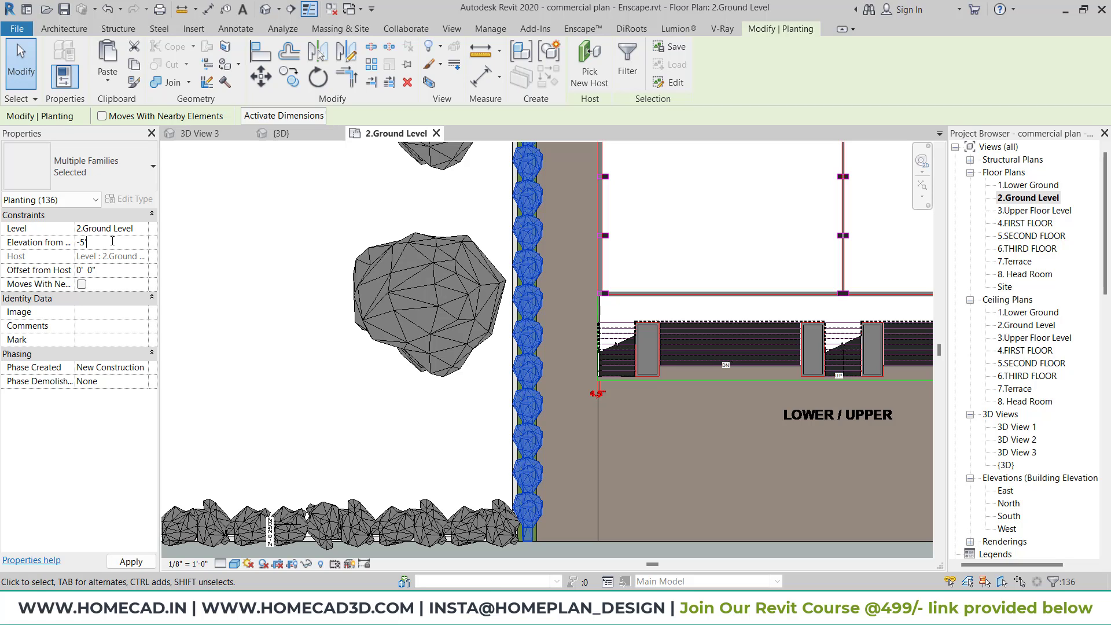
Resume Enscape's live updates and examine the lowered border plants from the front and left of the building in the Enscape window.
click(583, 29)
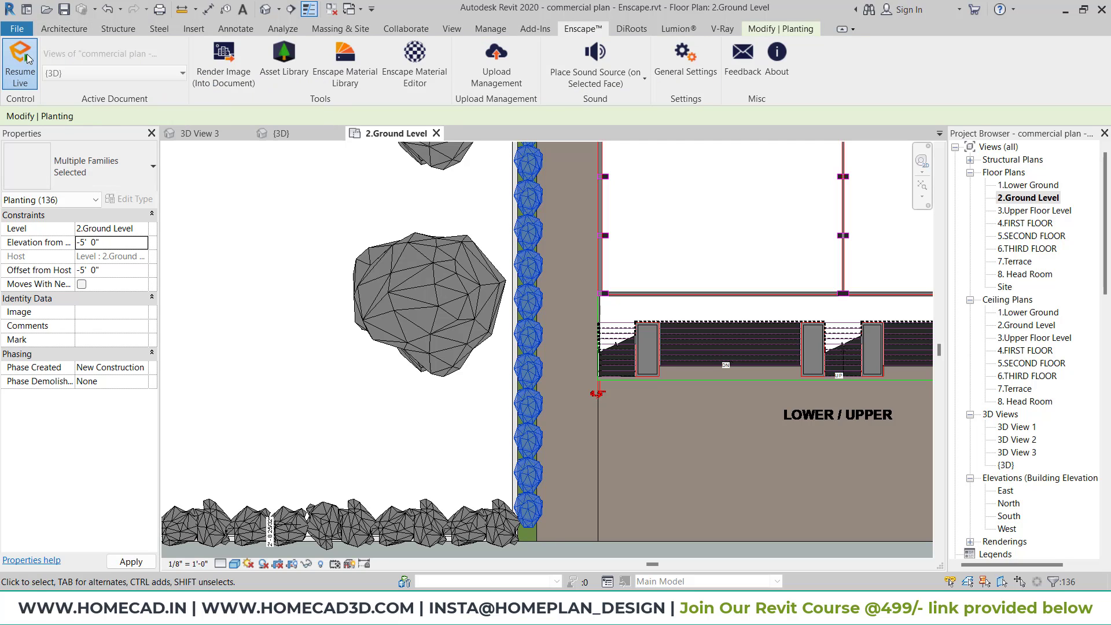
click(648, 557)
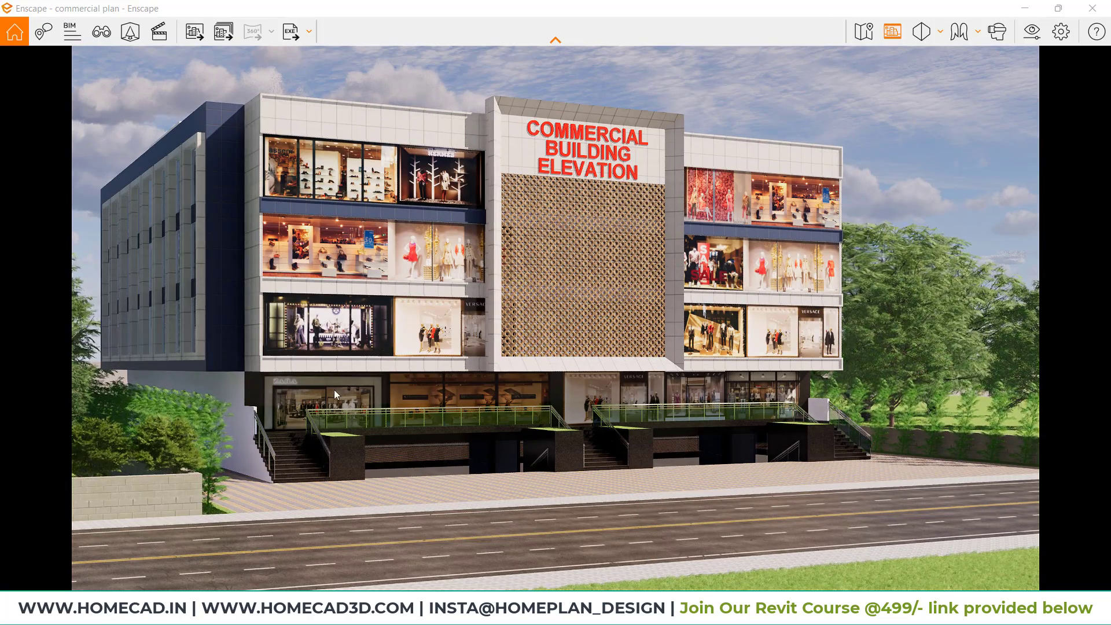
right_drag(656, 388, 509, 389)
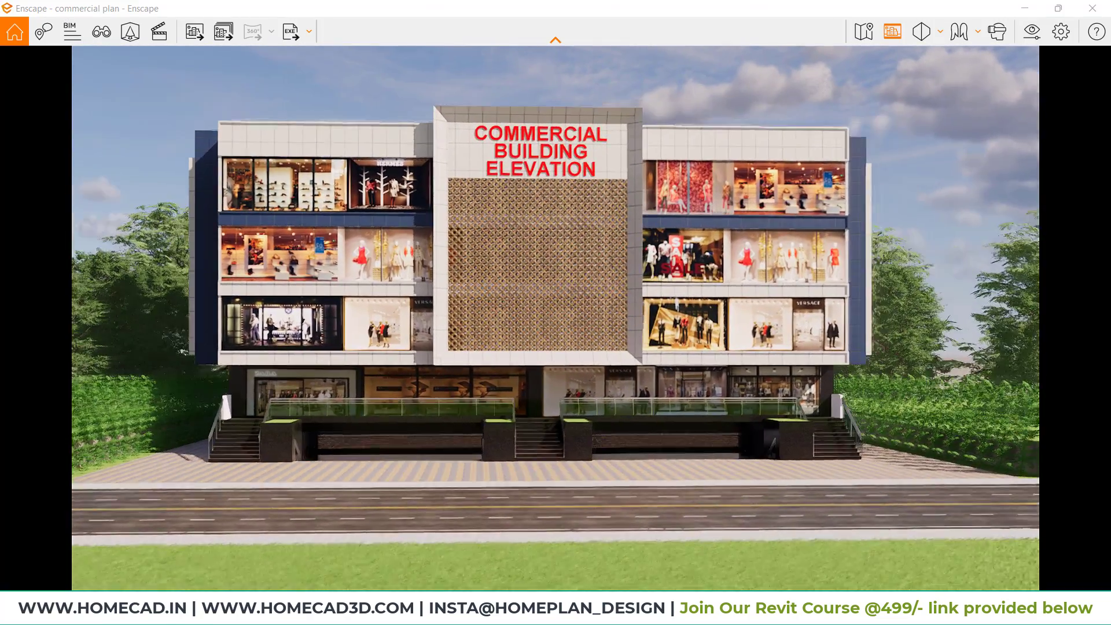
drag(510, 389, 417, 388)
right_drag(254, 478, 292, 478)
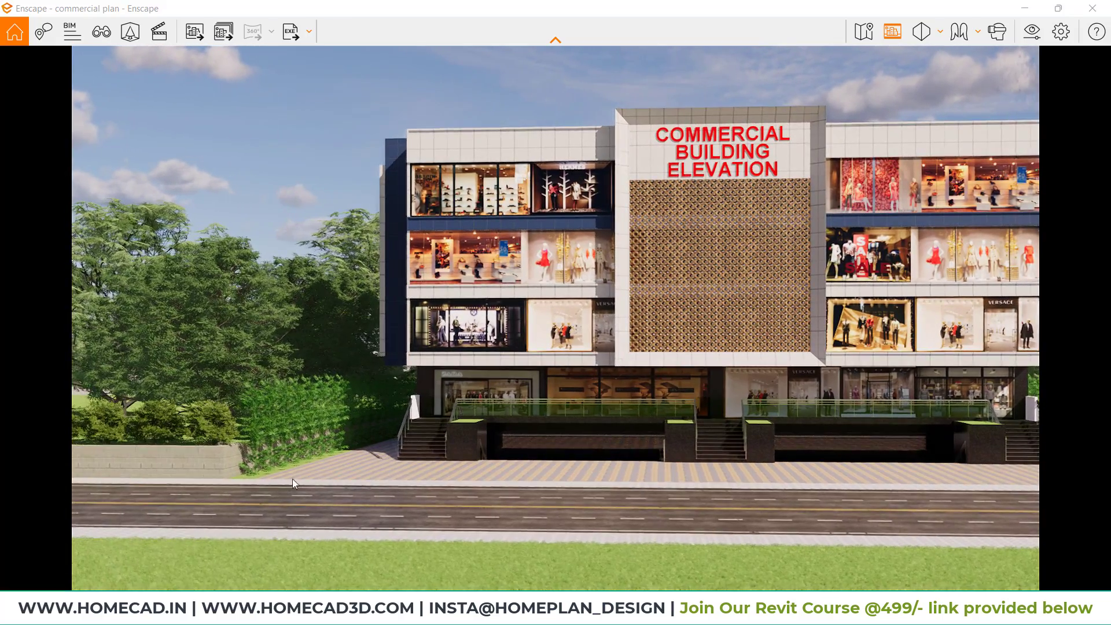
scroll(285, 474, up, 2)
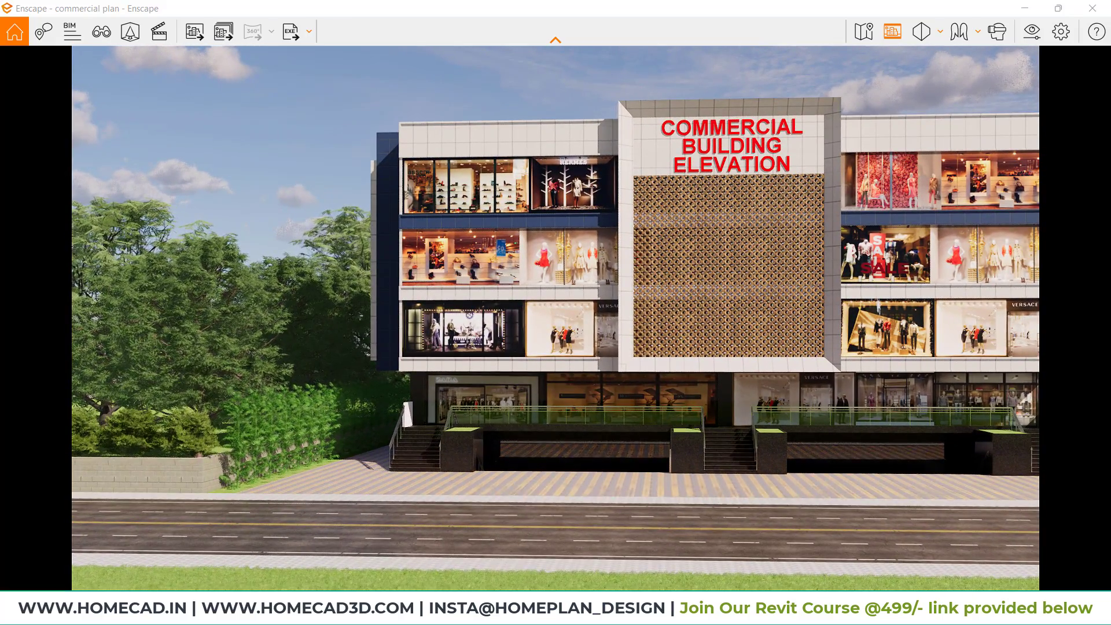
Switch back to the ground level plan in Revit.
click(664, 566)
mouse_move(619, 613)
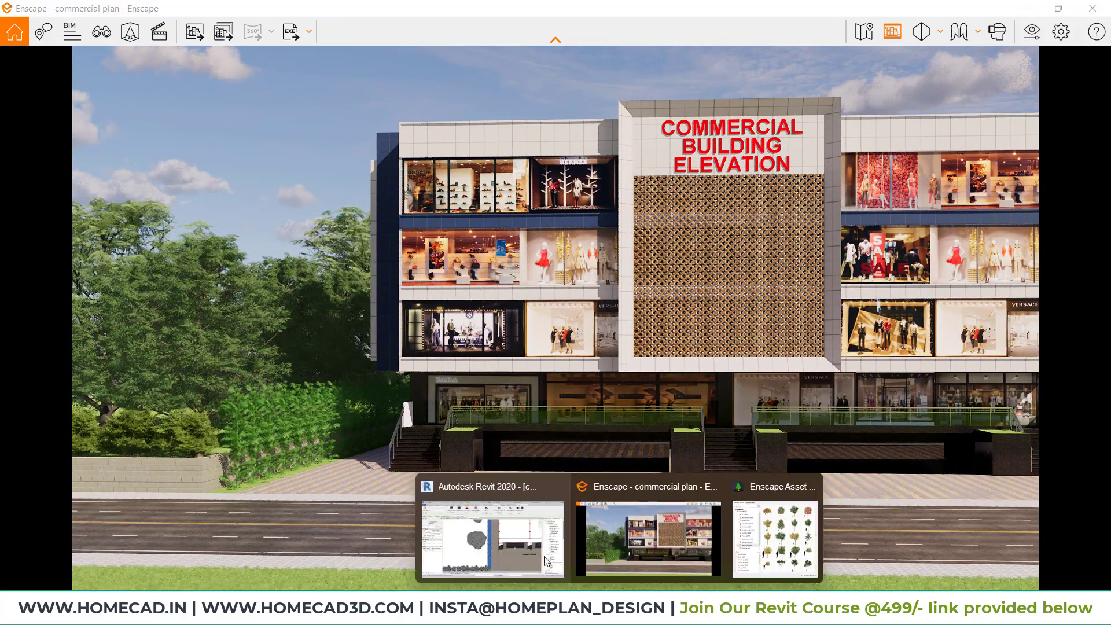
click(492, 532)
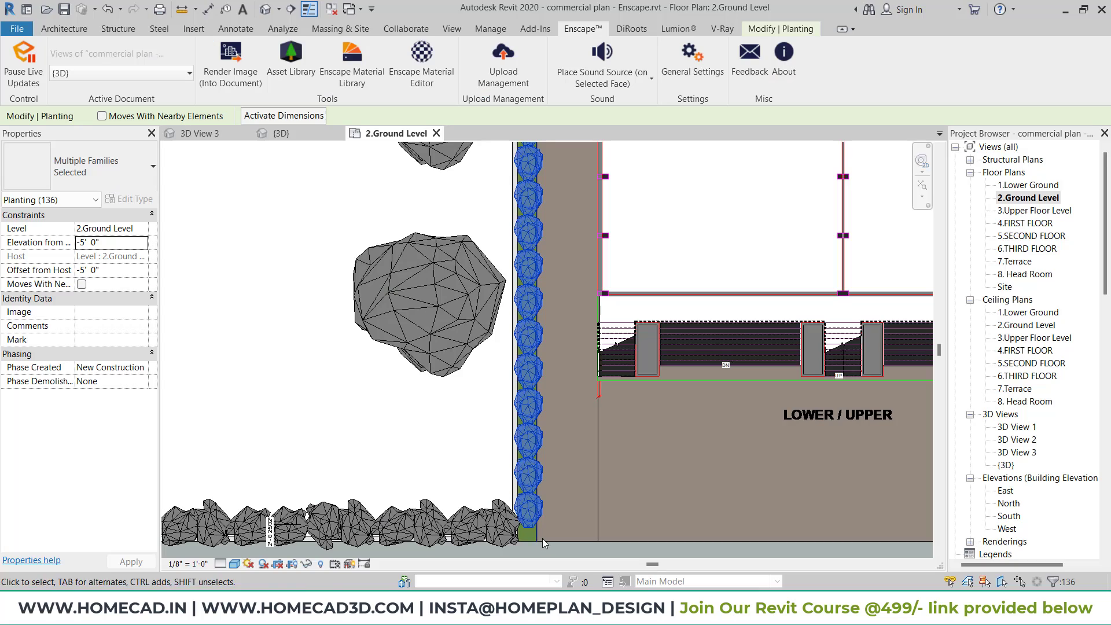
Dismiss the save reminder, open the default 3D view and set the border's Hedge 002 English Laurel plants to 0' elevation from level.
click(264, 11)
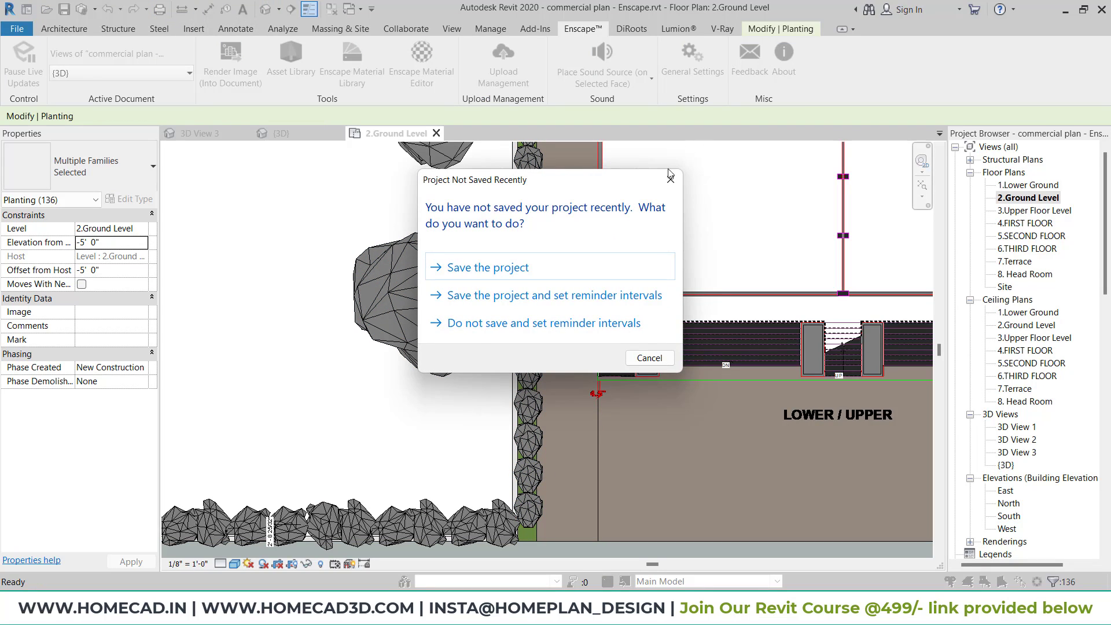
click(670, 177)
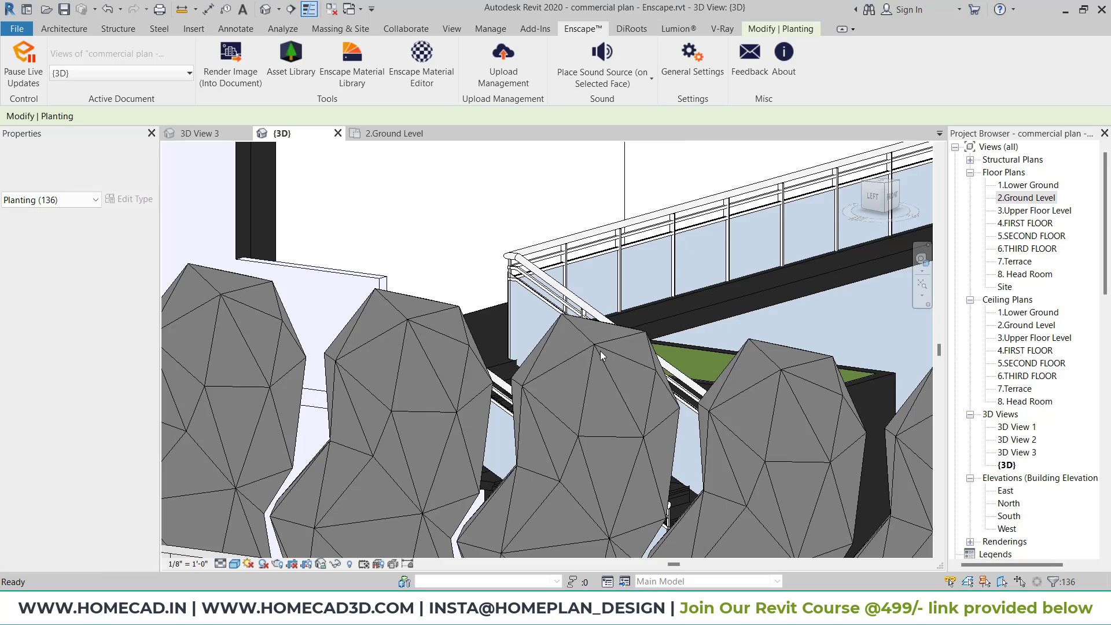
scroll(630, 301, down, 6)
shift+middle_drag(690, 325, 428, 356)
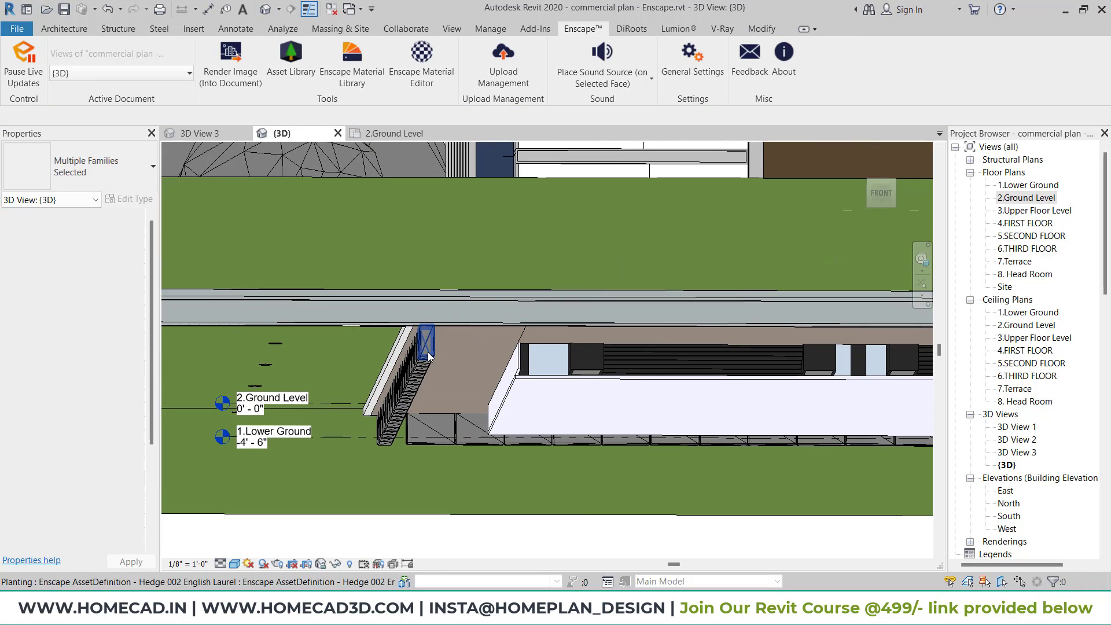
click(429, 354)
shift+middle_drag(572, 378, 588, 353)
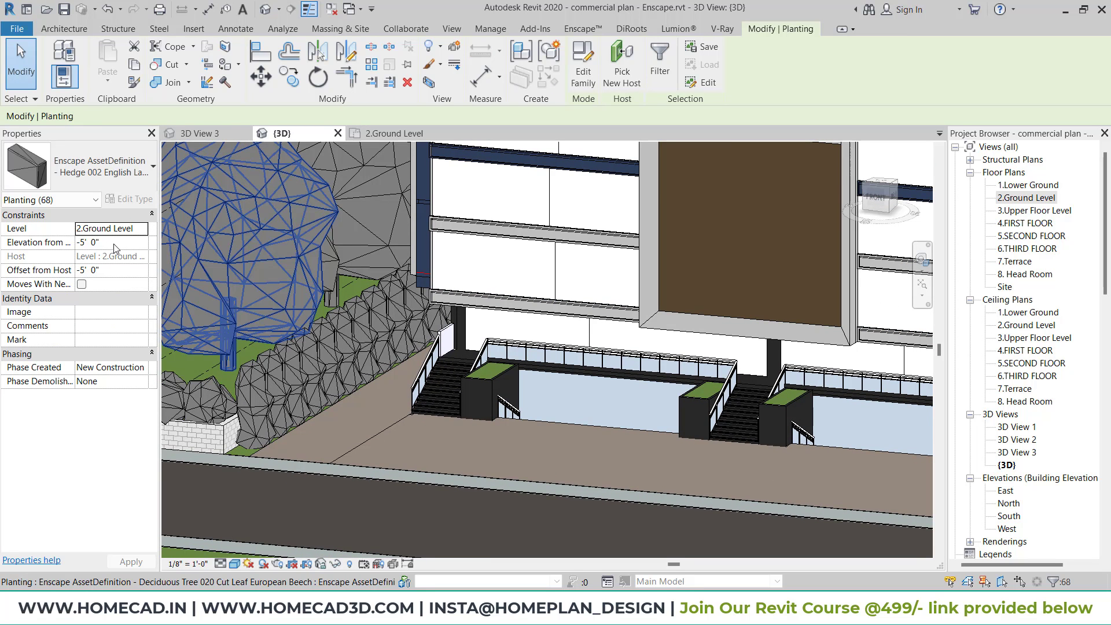
click(115, 243)
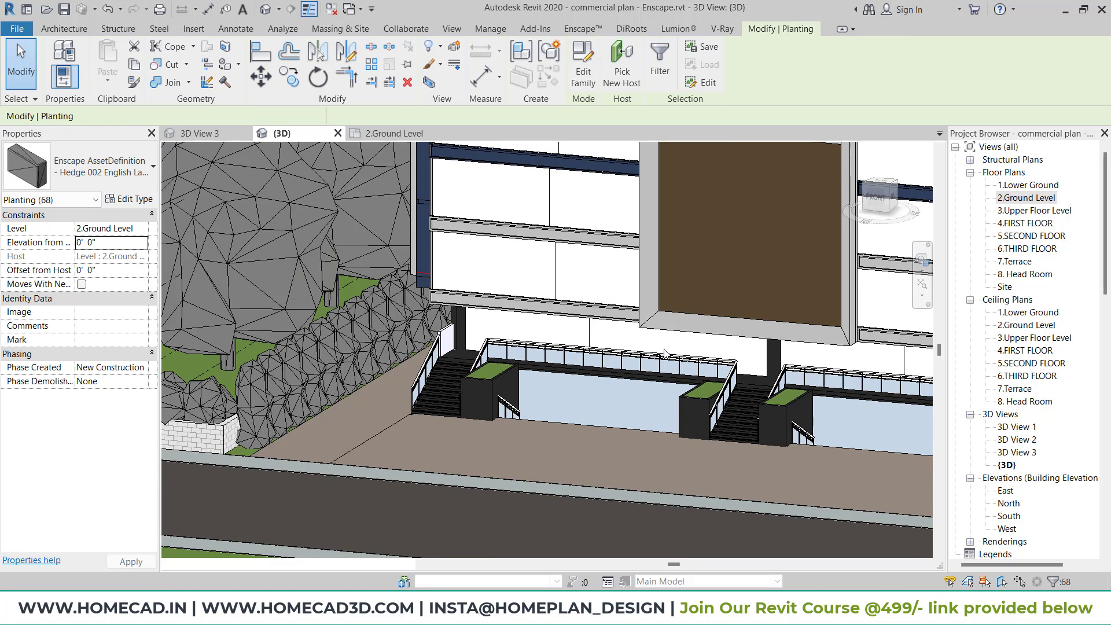
key(Escape)
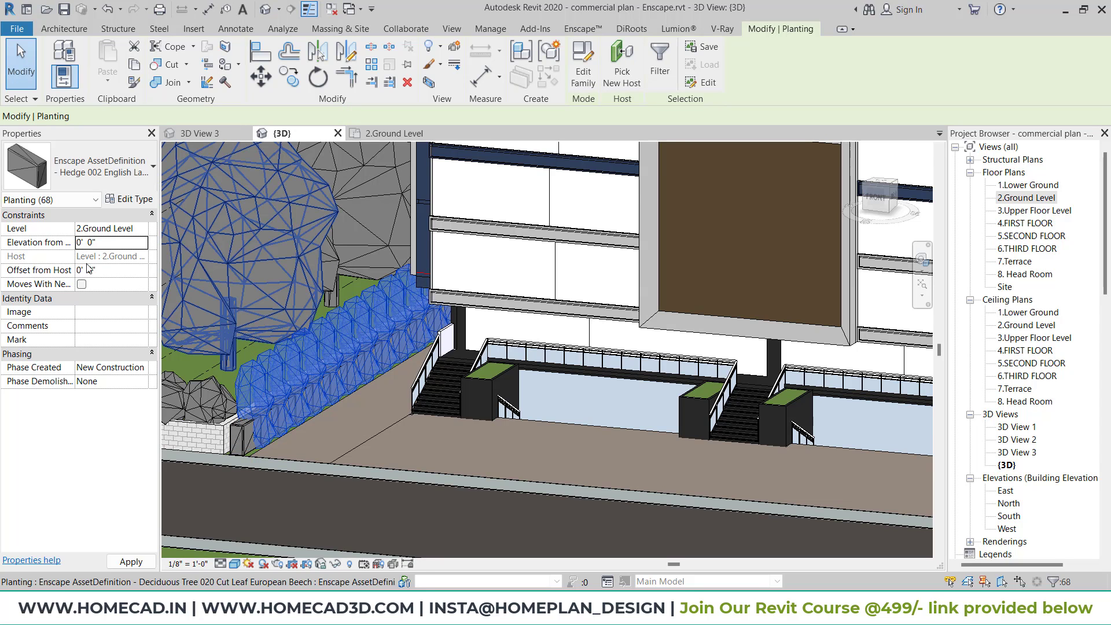
Set the elevation from level of all Bamboo 008 Single Cane plants in the border rows to -7'.
click(110, 248)
text(-7)
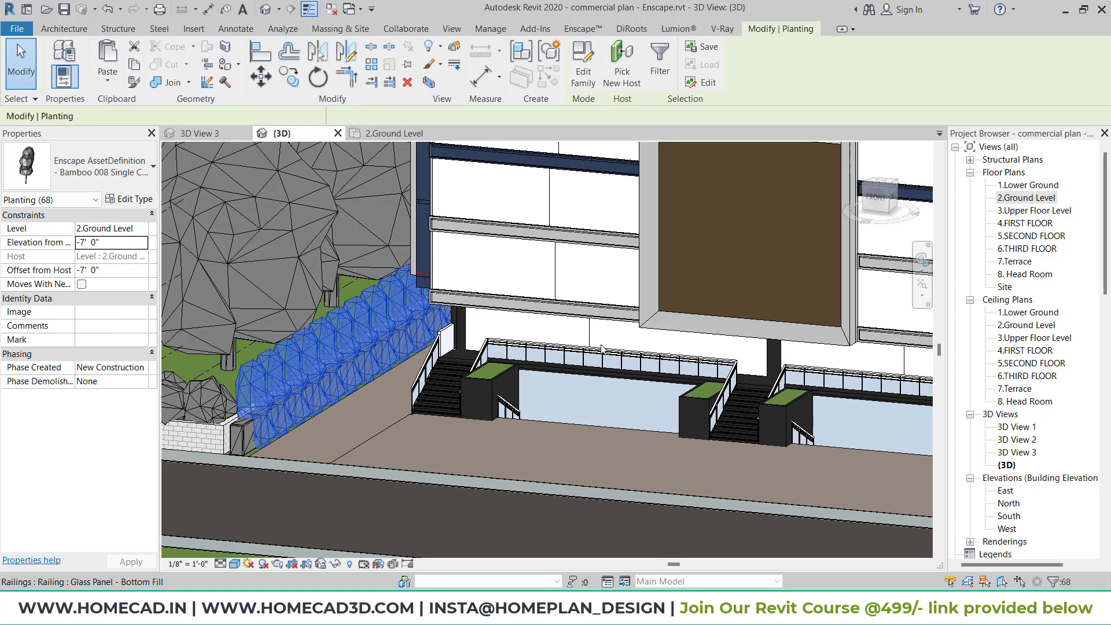
key(Escape)
scroll(413, 398, down, 1)
scroll(412, 395, down, 3)
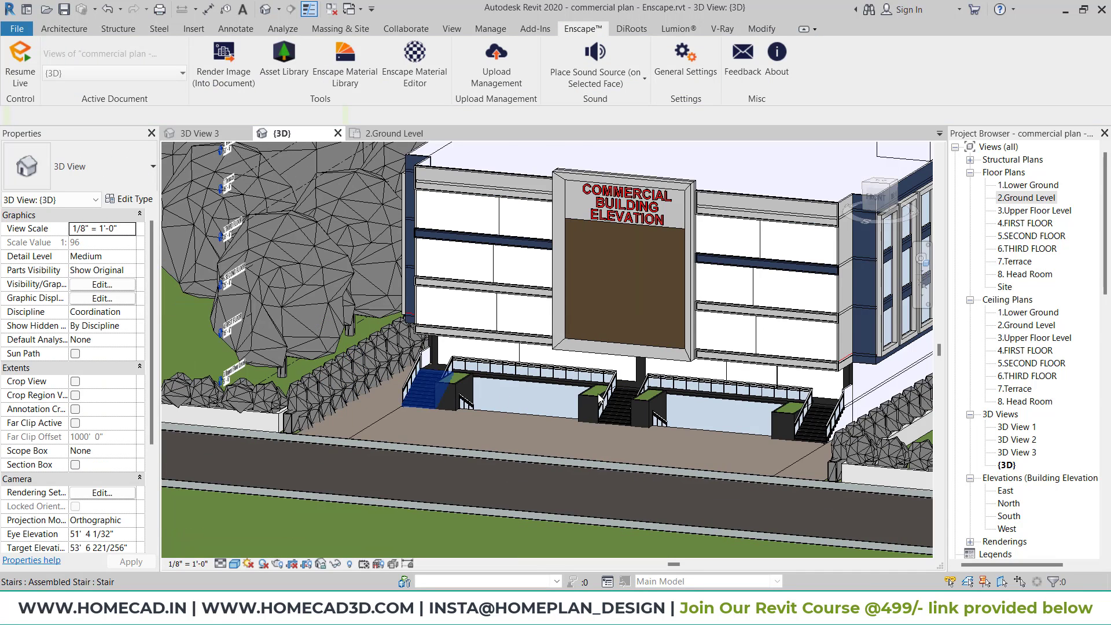
Delete the small deciduous tree closest to the hedge border at the building's front-left corner.
shift+middle_drag(616, 426, 634, 448)
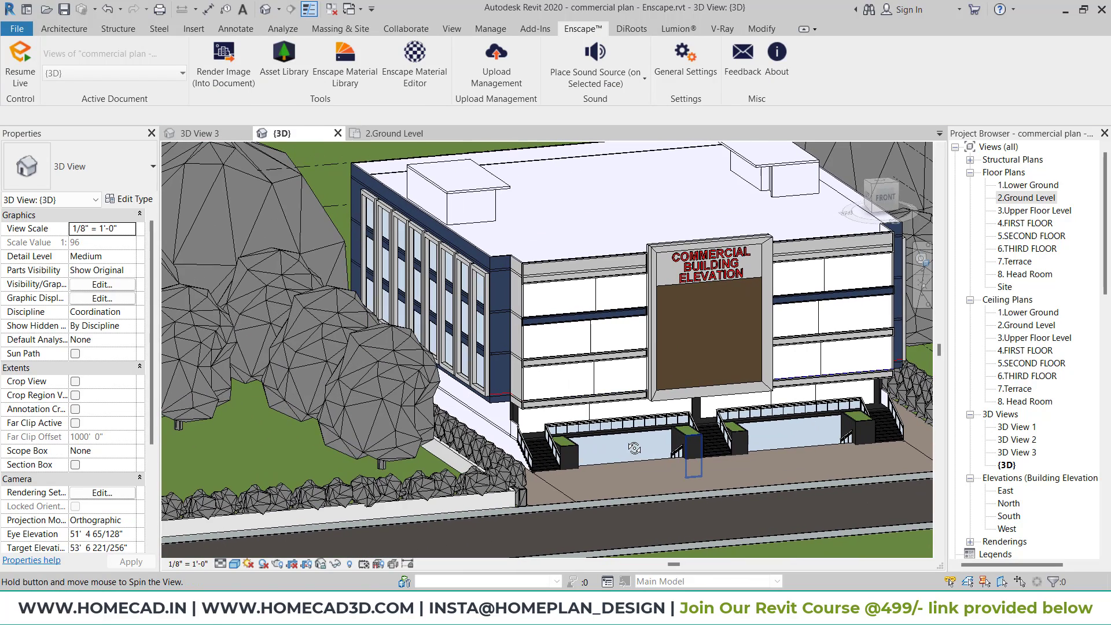
click(374, 407)
key(Delete)
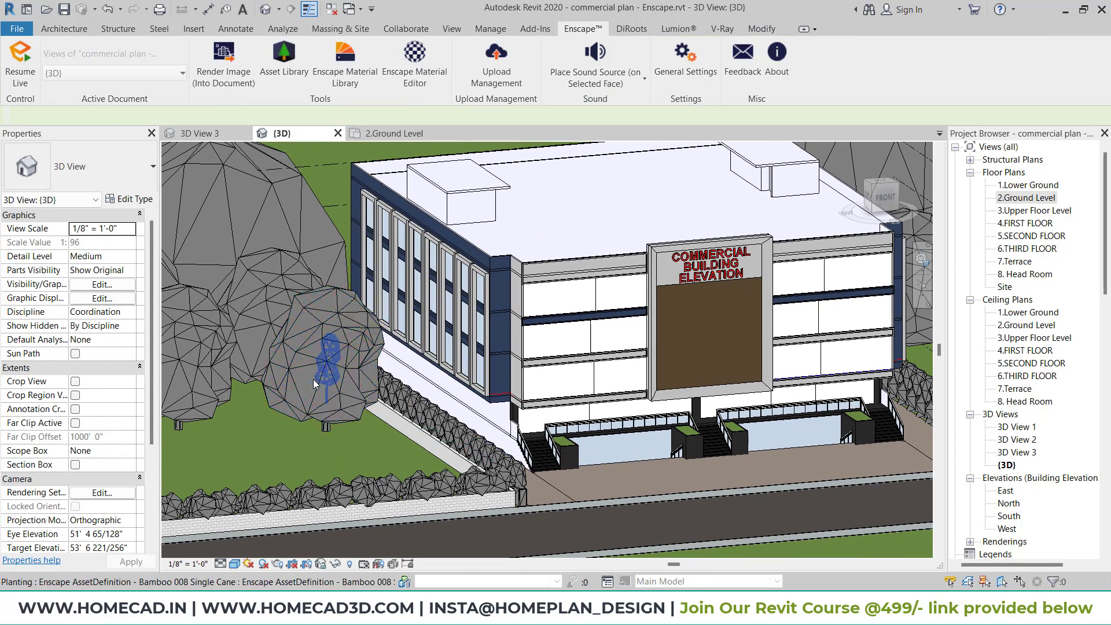
middle_drag(648, 375, 378, 404)
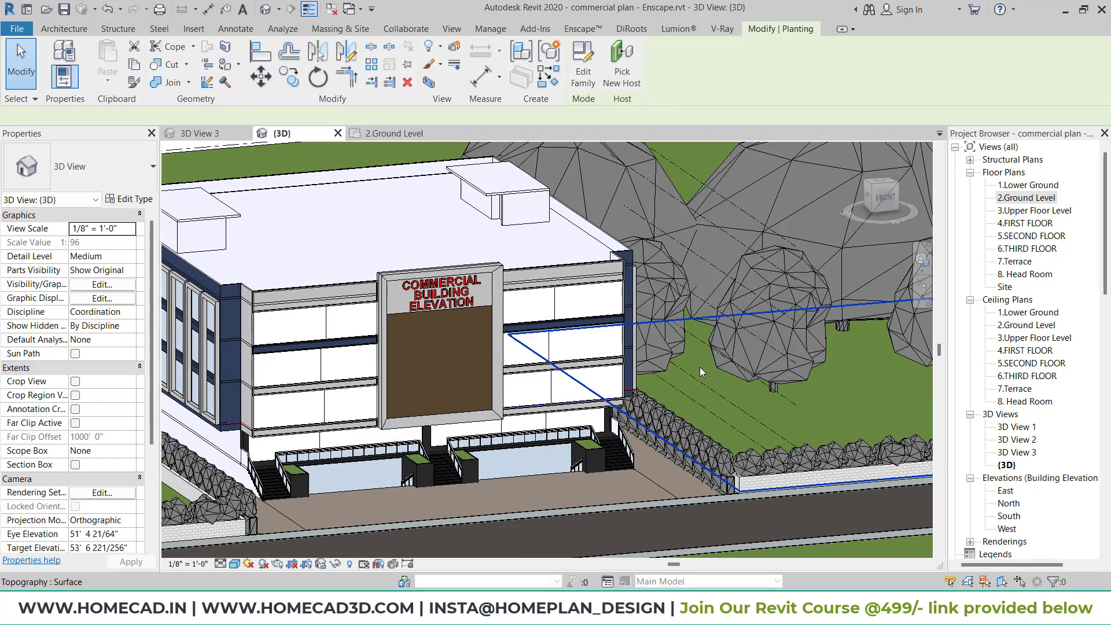
scroll(511, 365, down, 3)
Resume Enscape's live updates from Revit and view the adjusted border plants and building front in the Enscape window.
mouse_move(611, 573)
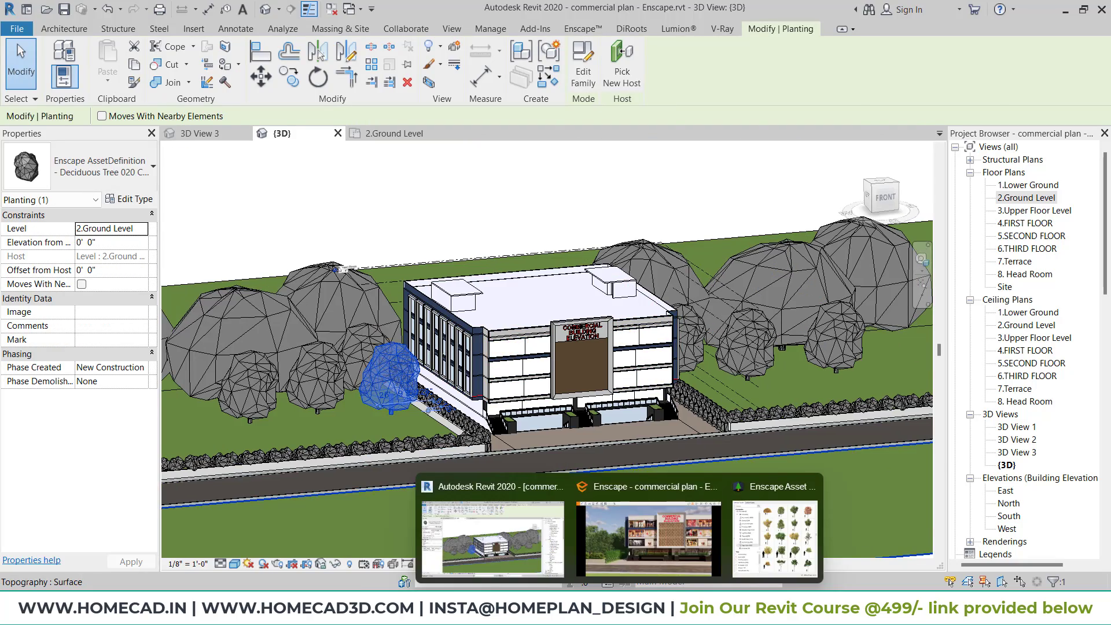
click(603, 496)
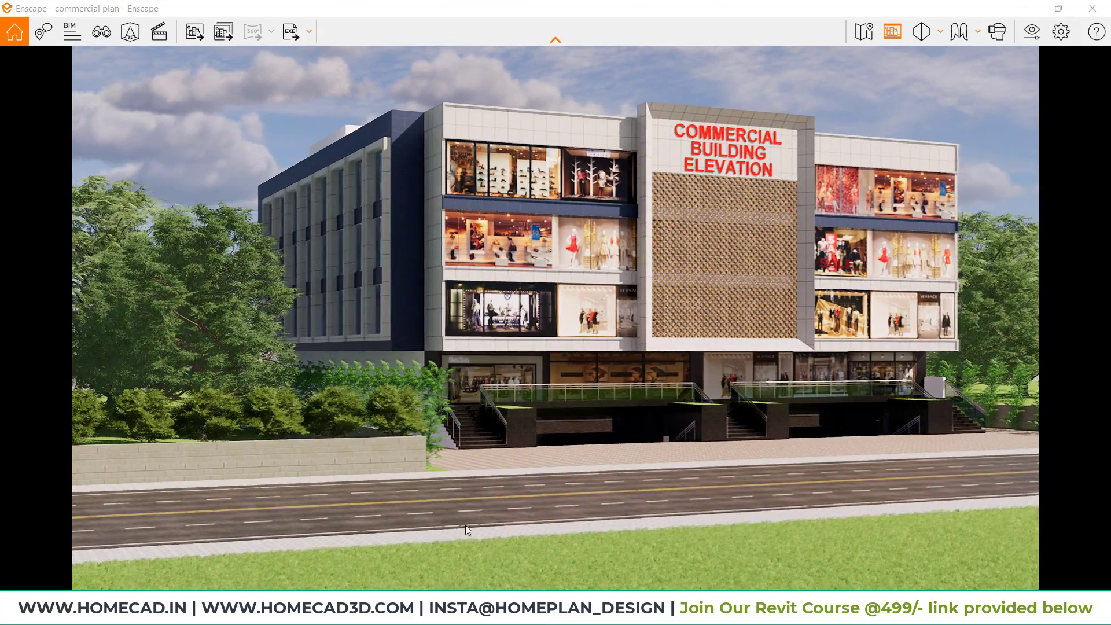
mouse_move(611, 572)
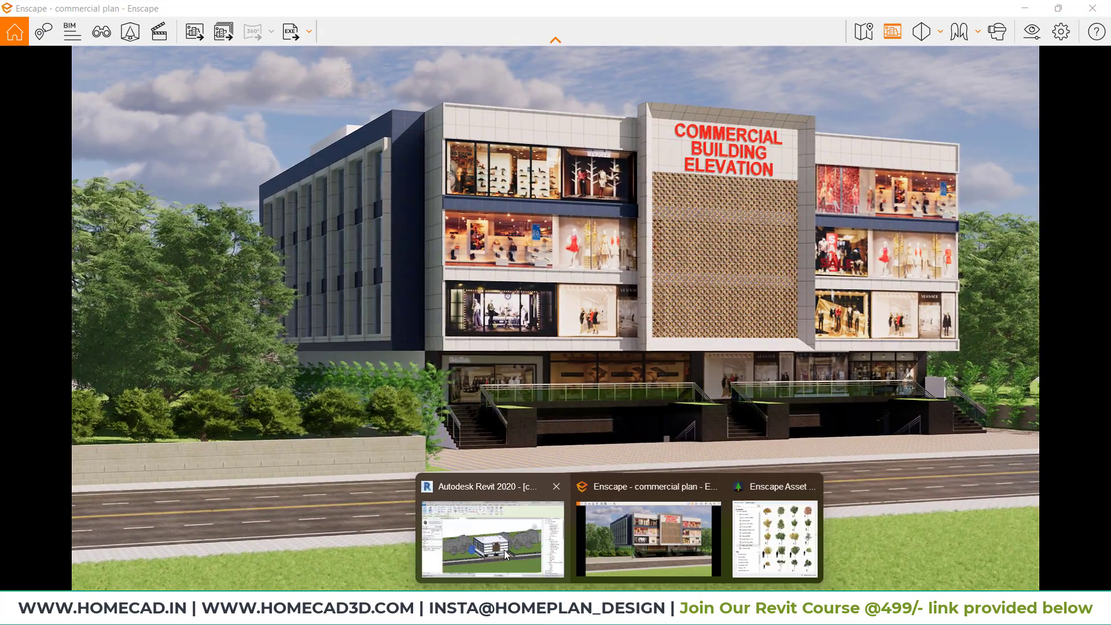
click(490, 529)
click(583, 28)
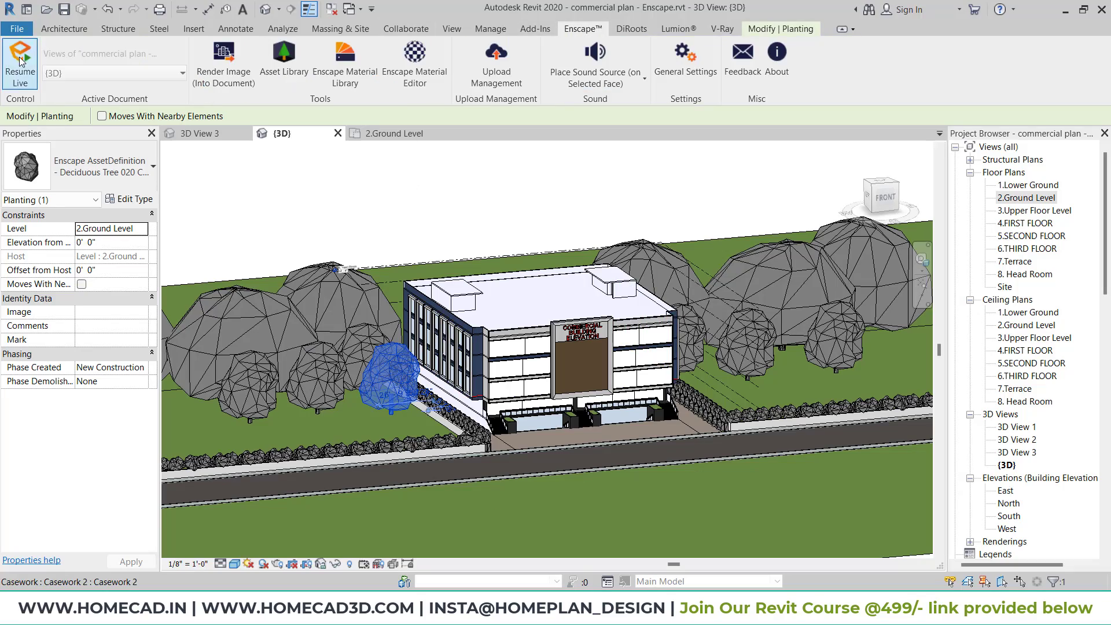
mouse_move(619, 607)
click(675, 553)
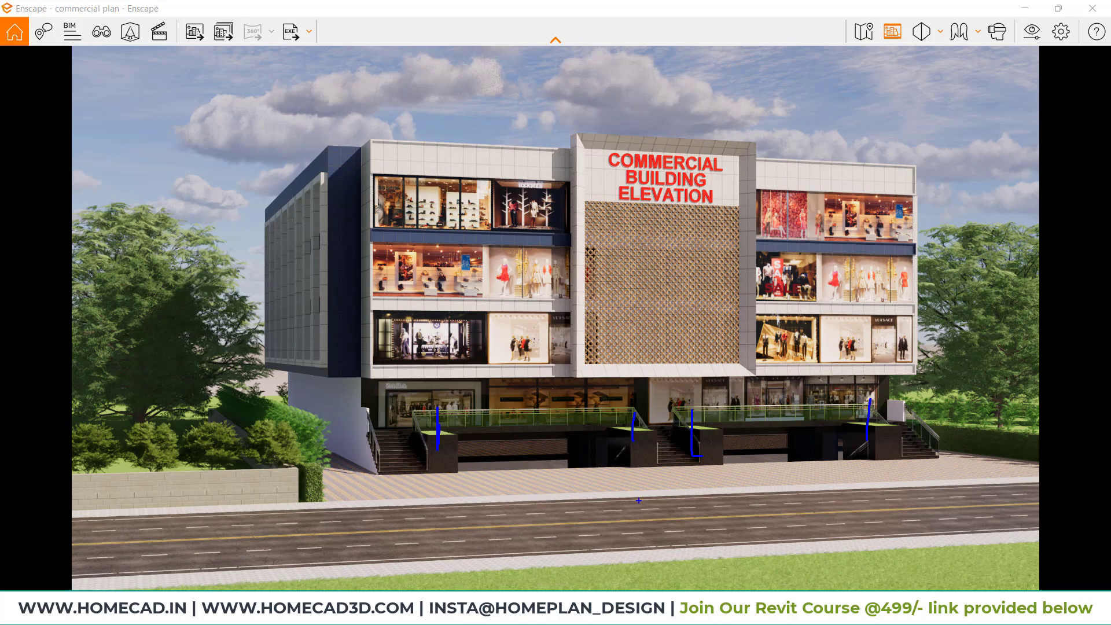
Switch back to Revit and open the 3.Upper Floor Level floor plan.
mouse_move(619, 572)
click(495, 546)
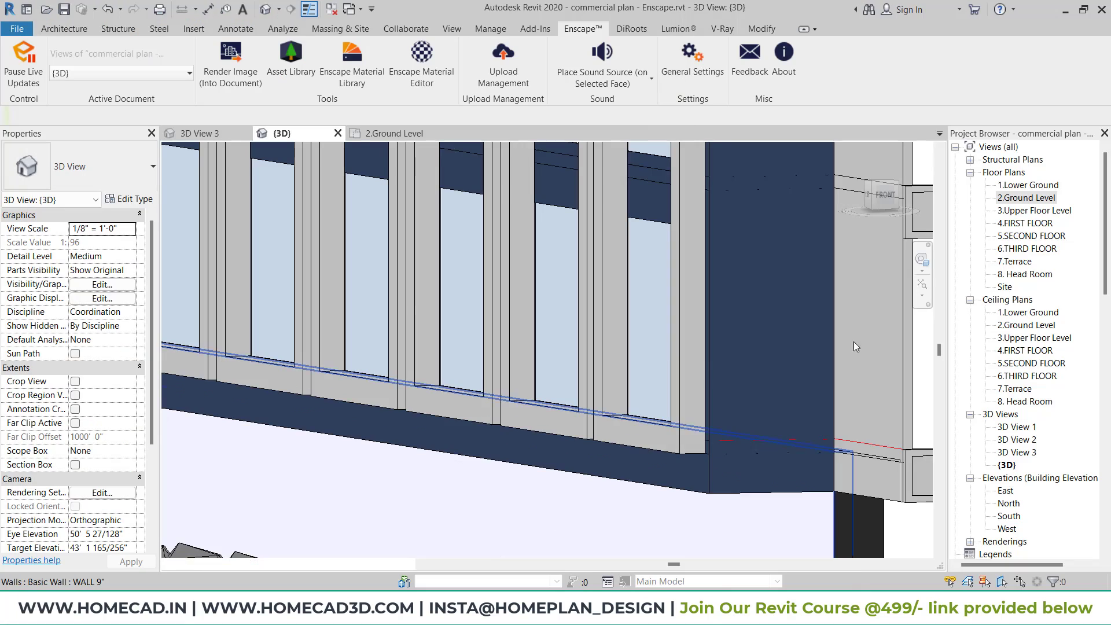
double_click(1034, 210)
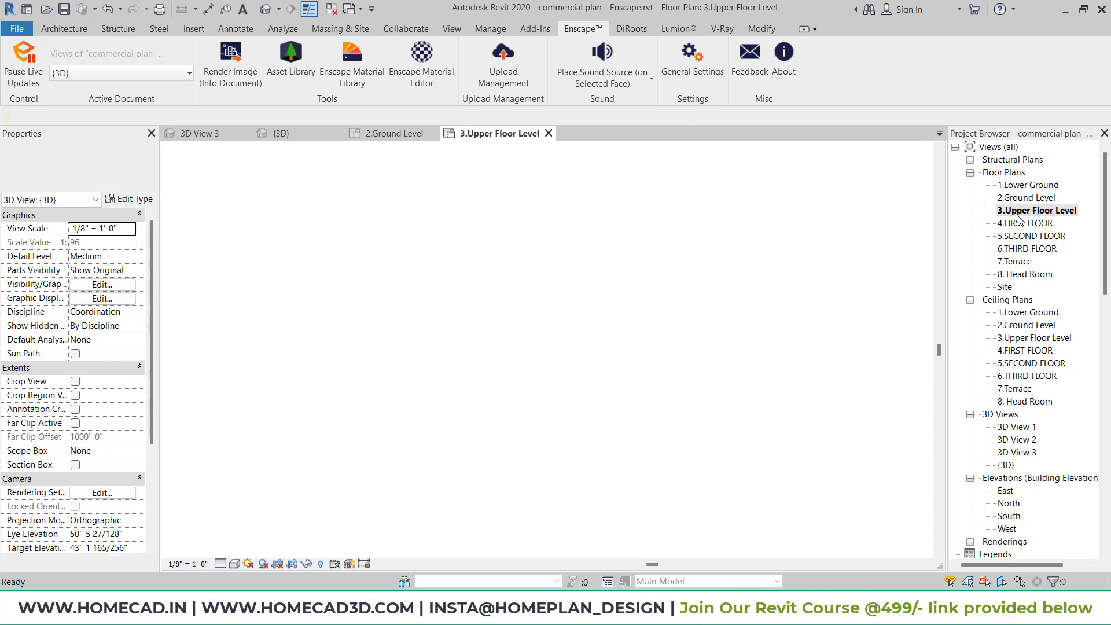
Pick the spiral Evergreen Tree 019 English Laurel from the vegetation assets in the Enscape Asset Library for placement.
mouse_move(619, 613)
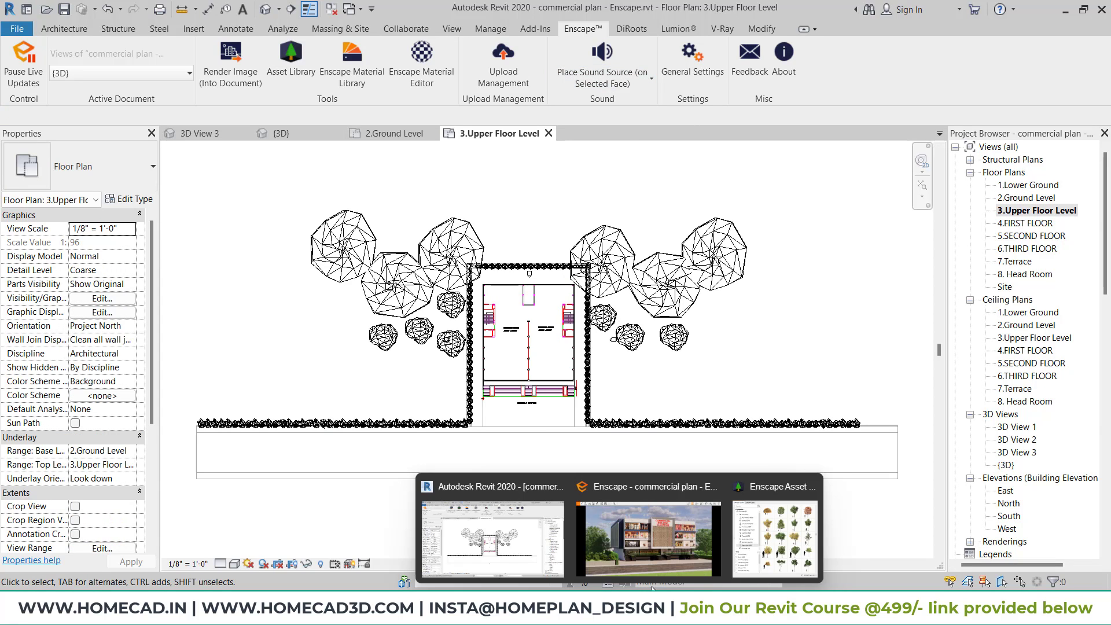
click(776, 538)
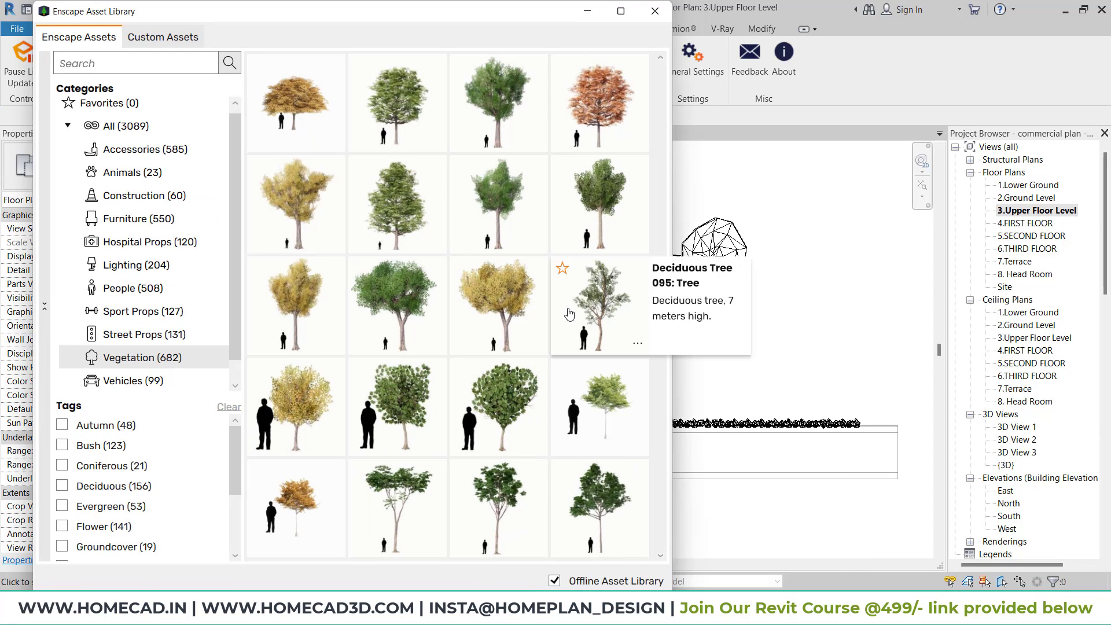
scroll(568, 326, down, 5)
scroll(569, 326, down, 8)
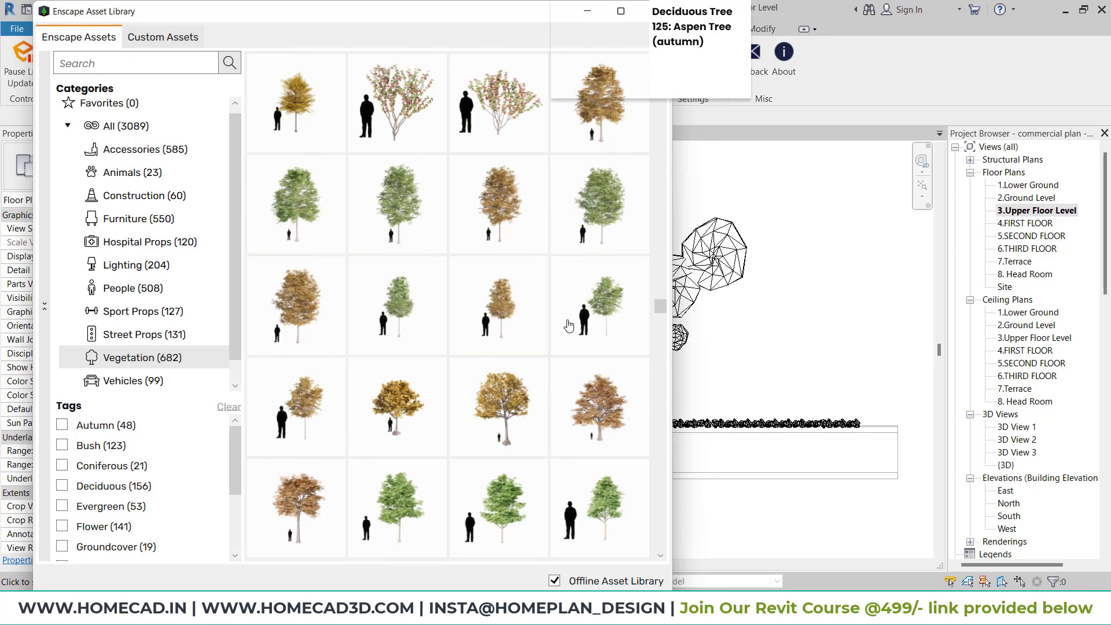
scroll(569, 325, down, 4)
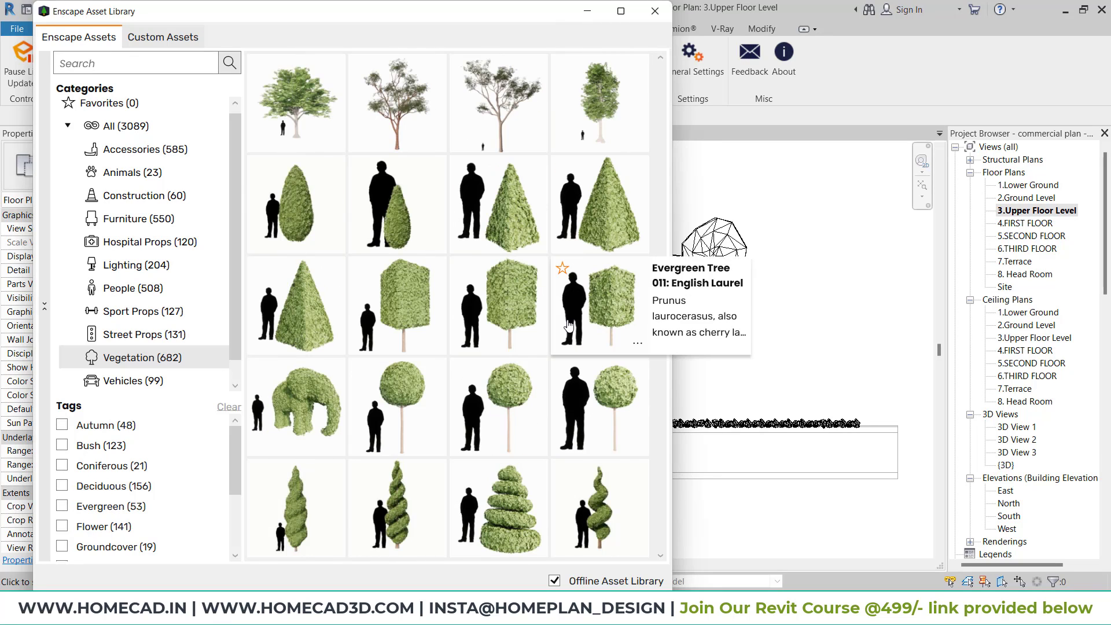
scroll(313, 243, down, 2)
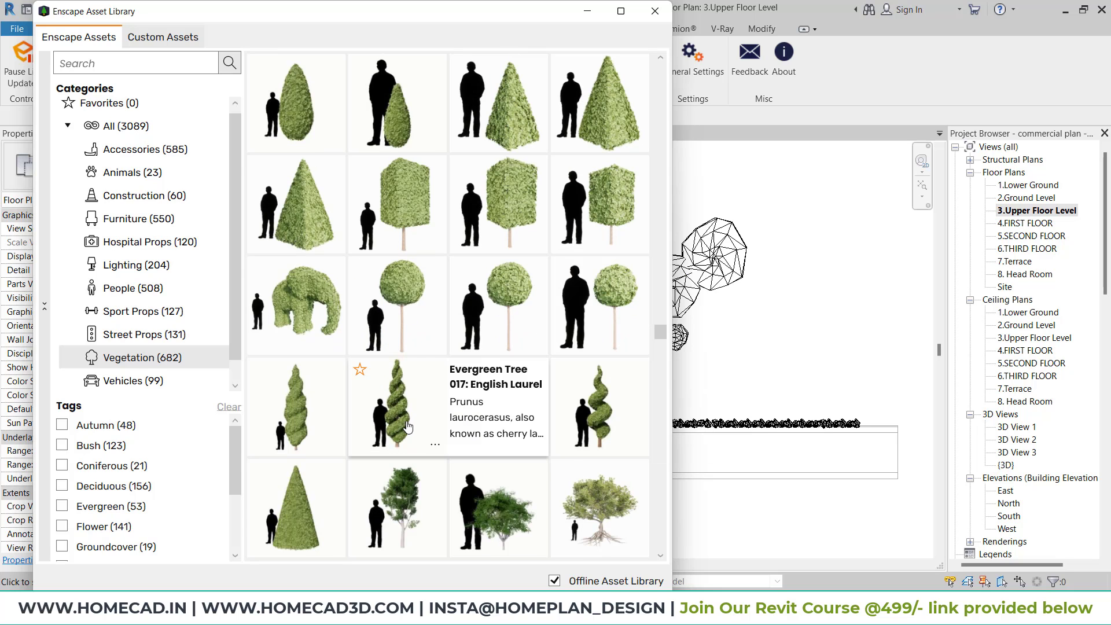
click(587, 412)
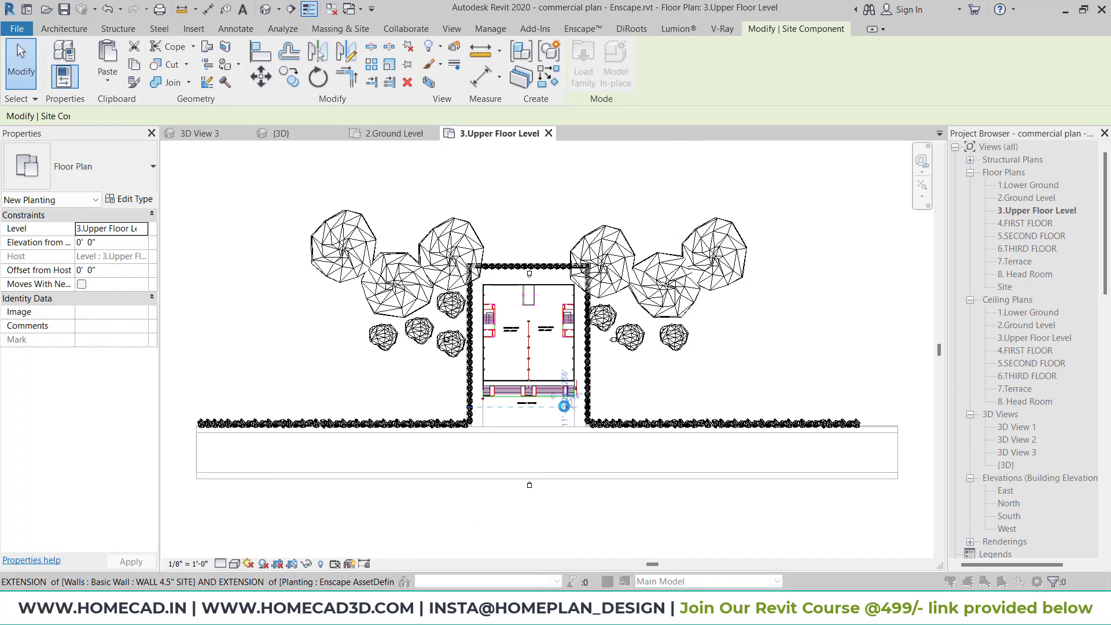
Place three spiral English Laurel trees in the front planter beside the right stair and three in each planter flanking the middle stair.
scroll(585, 411, up, 4)
scroll(562, 408, up, 5)
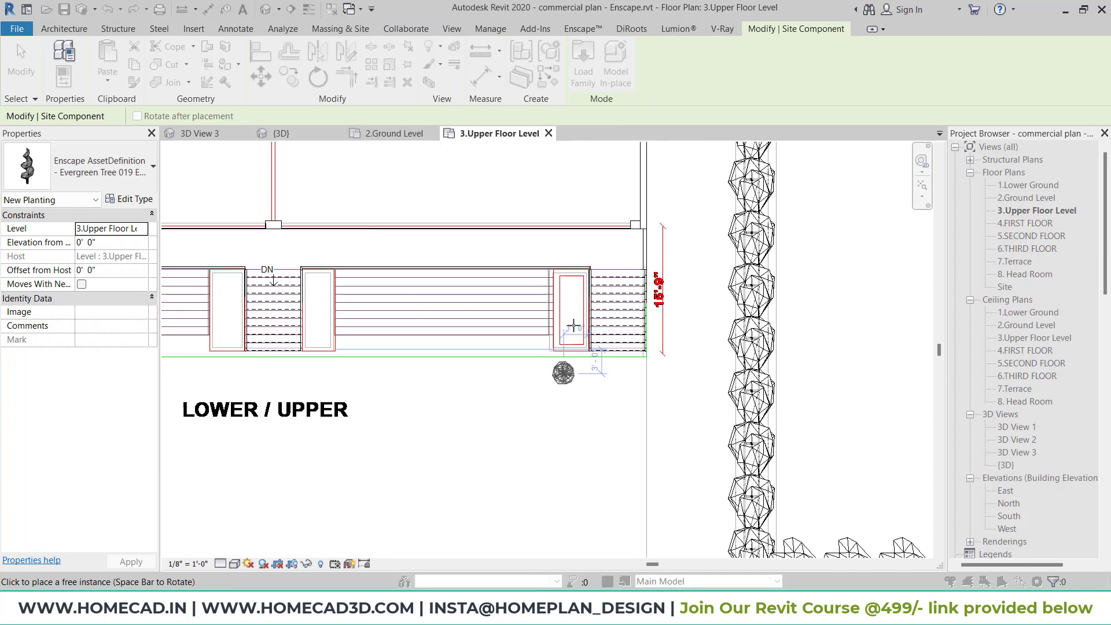
scroll(571, 227, up, 1)
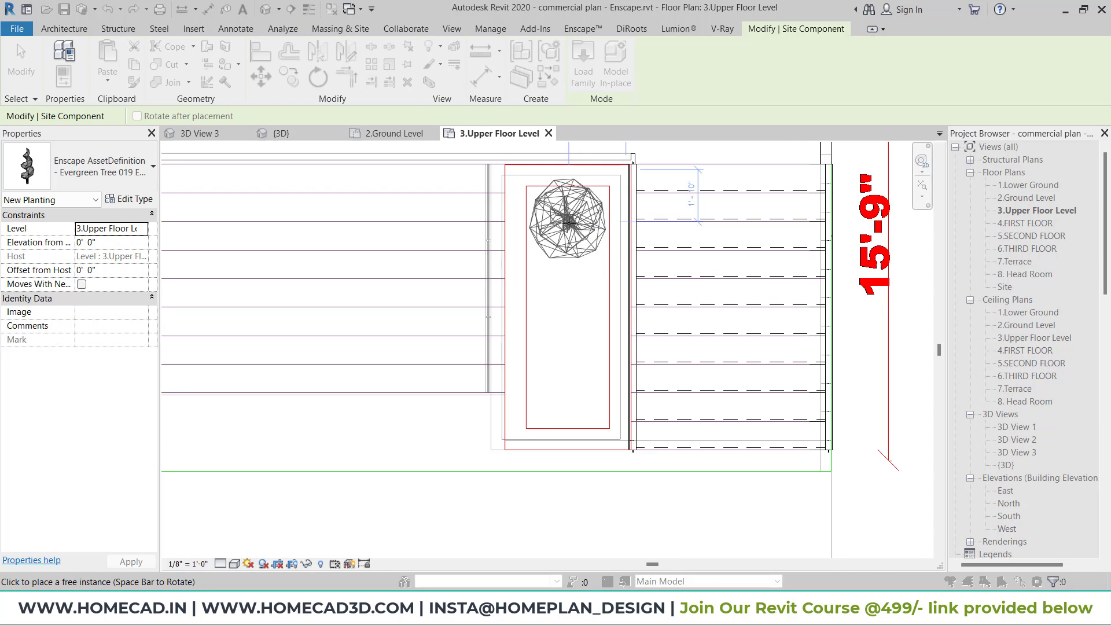
click(567, 229)
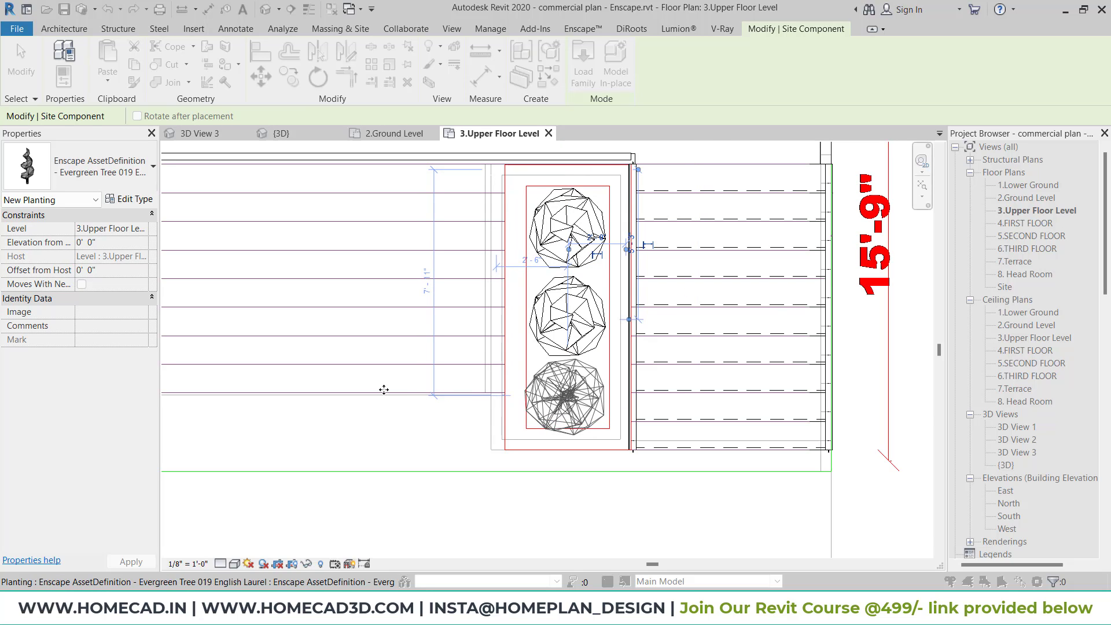
middle_drag(386, 391, 701, 382)
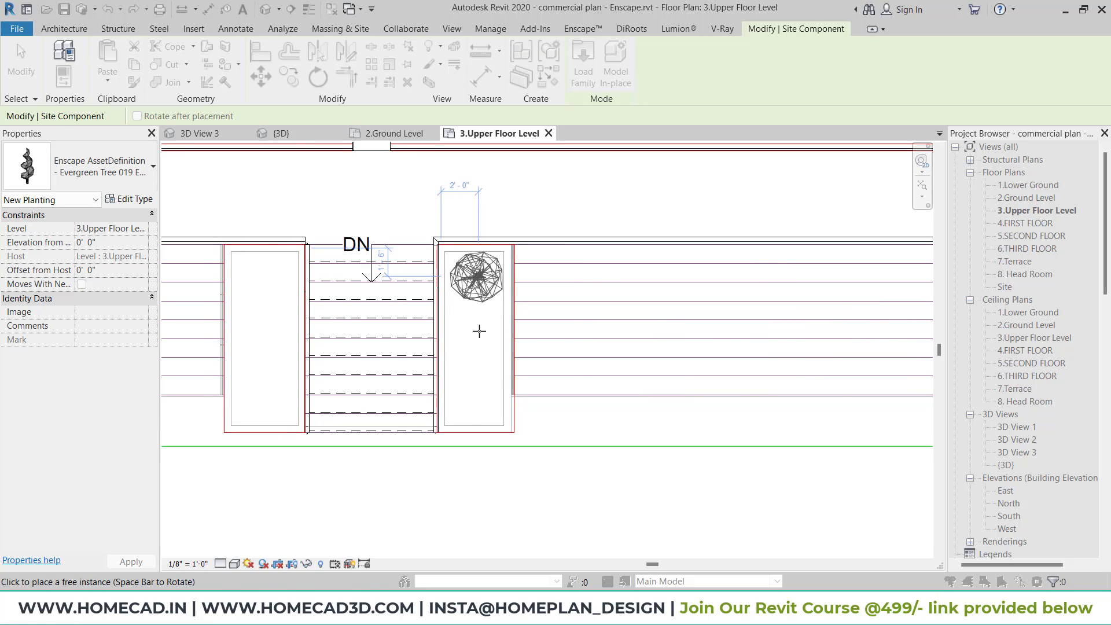
click(473, 339)
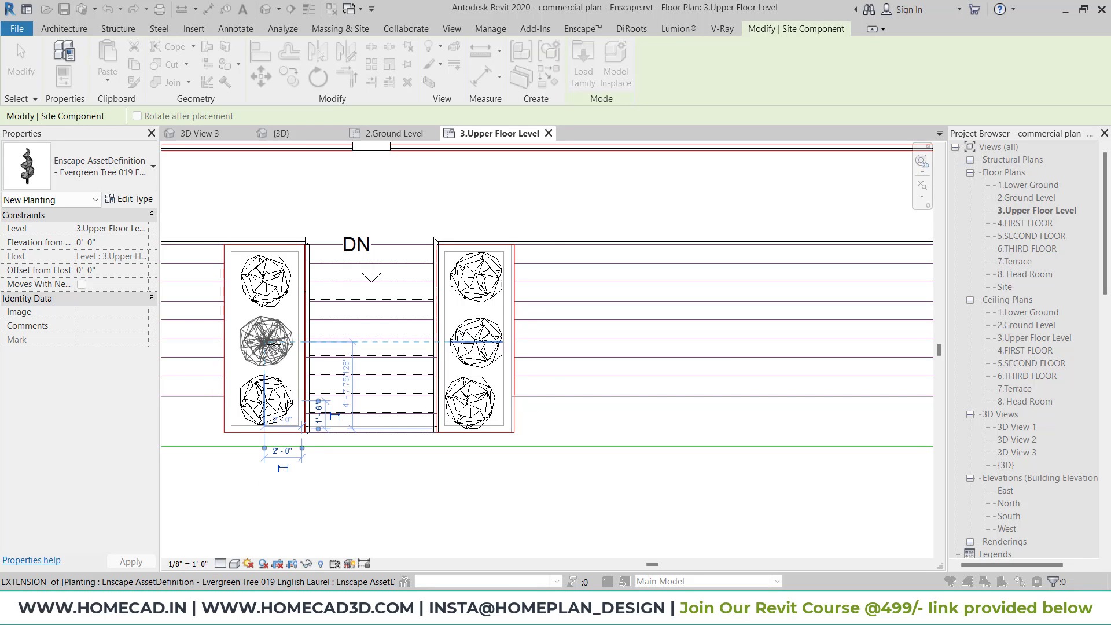
Place three spiral English Laurel trees in a row in the planter beside the left stair and finish placing.
middle_drag(313, 352, 878, 355)
middle_drag(373, 340, 512, 341)
click(399, 280)
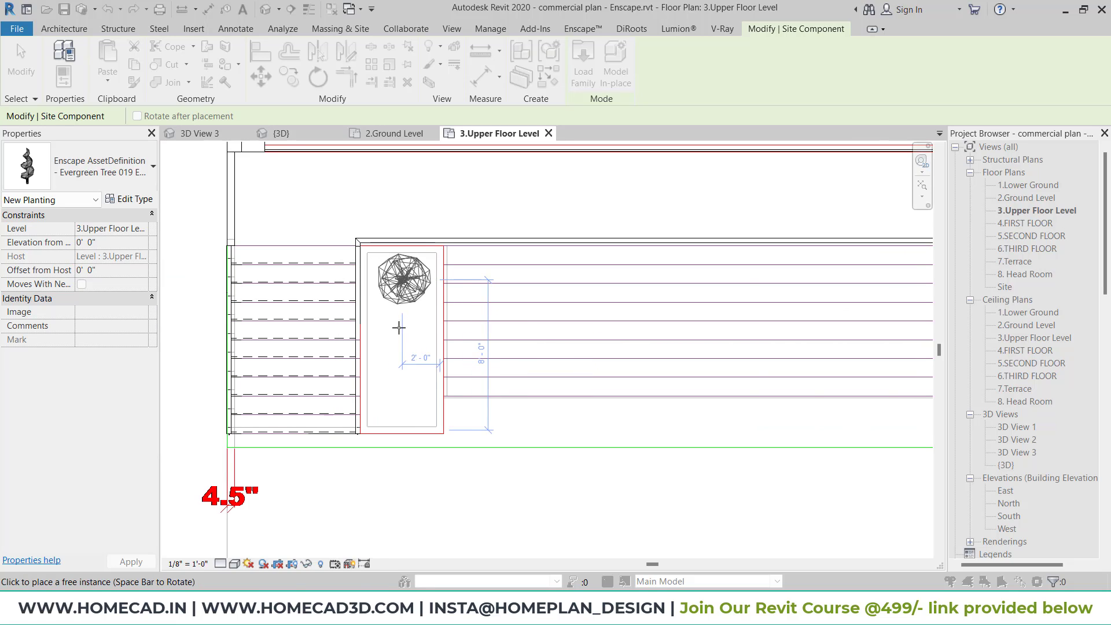
click(399, 342)
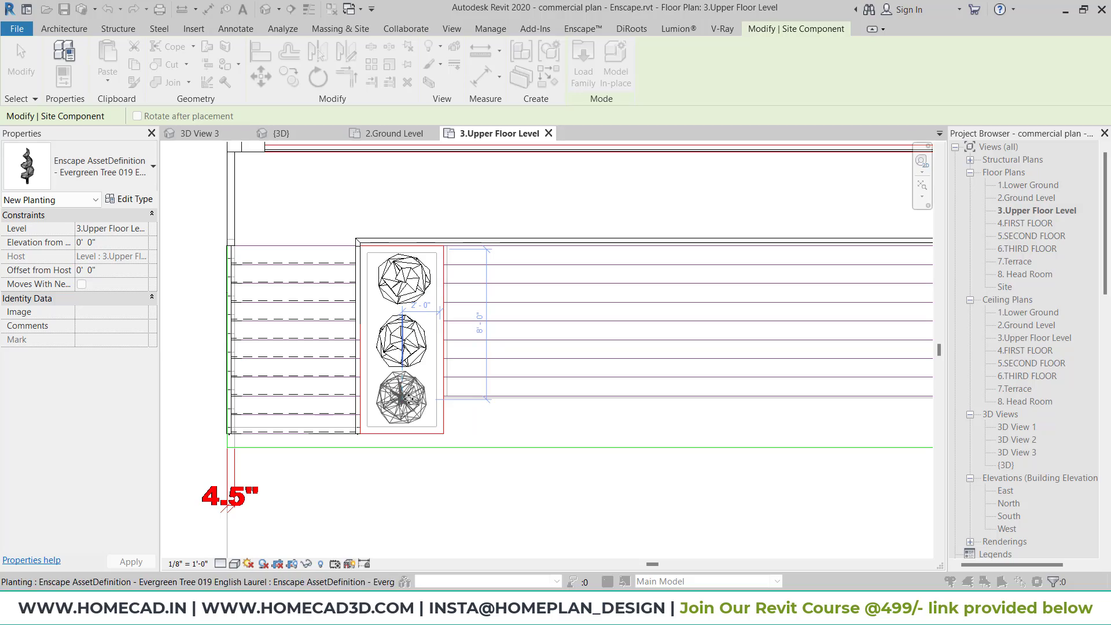
click(402, 399)
key(Escape)
key(Escape)
Switch to the Enscape window and examine how the spiral trees sit in the front planters.
mouse_move(619, 609)
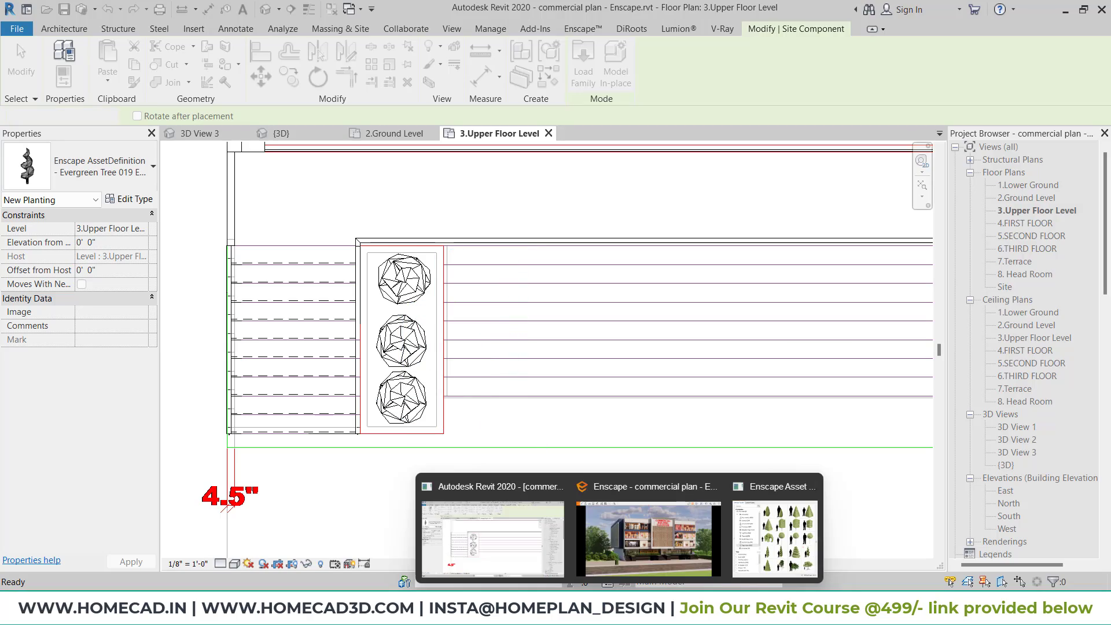
click(662, 542)
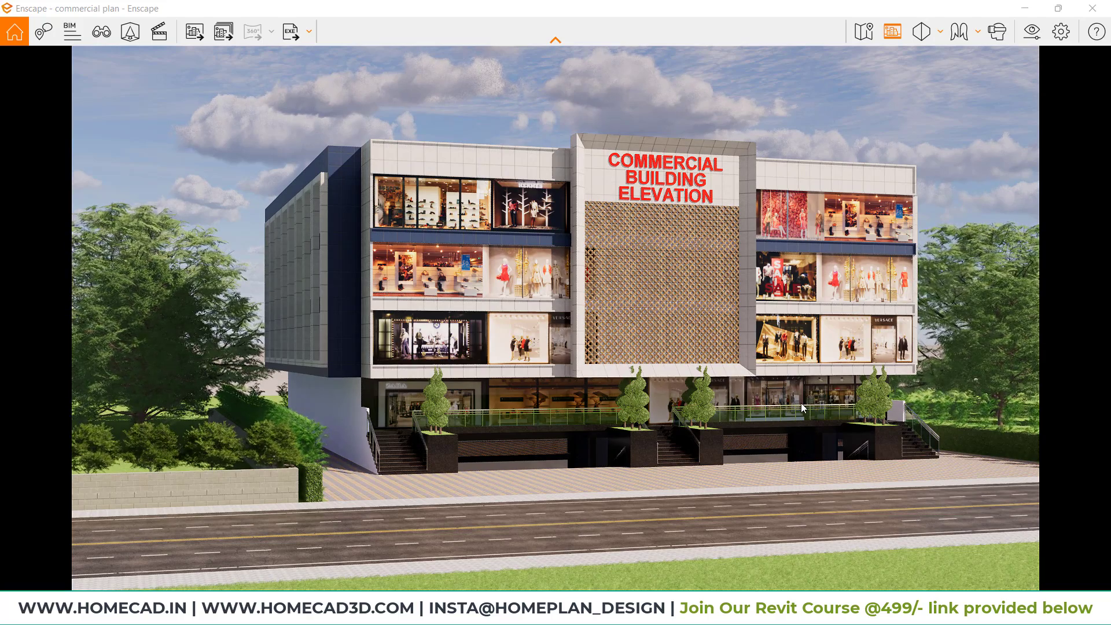
Return to Revit and set the elevation from level of the 12 spiral planter trees to -1'.
click(1025, 9)
click(578, 11)
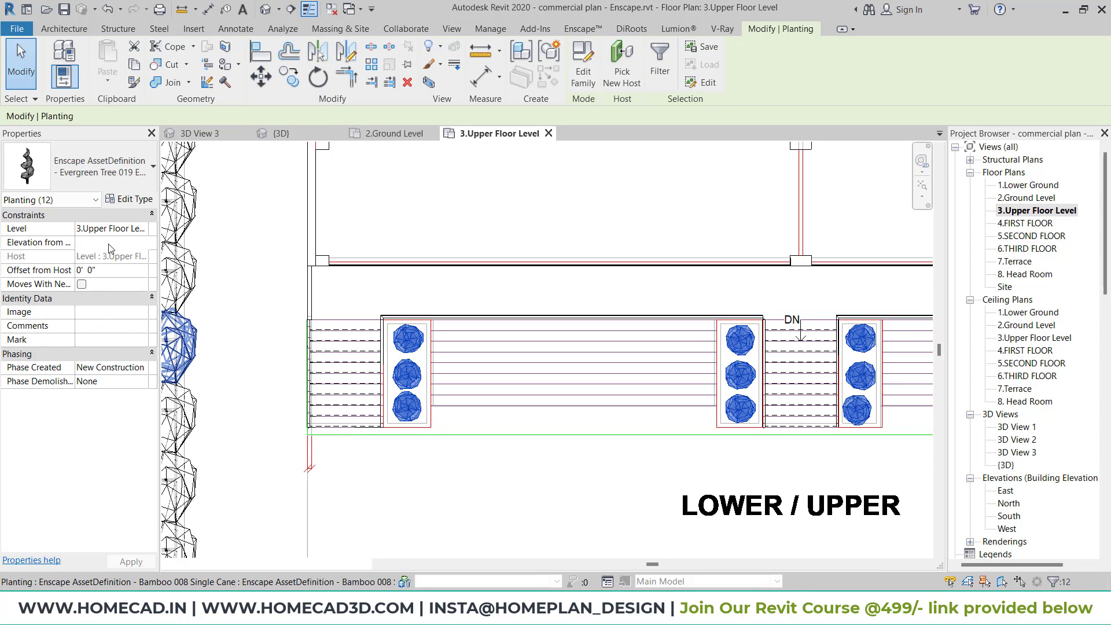
click(112, 244)
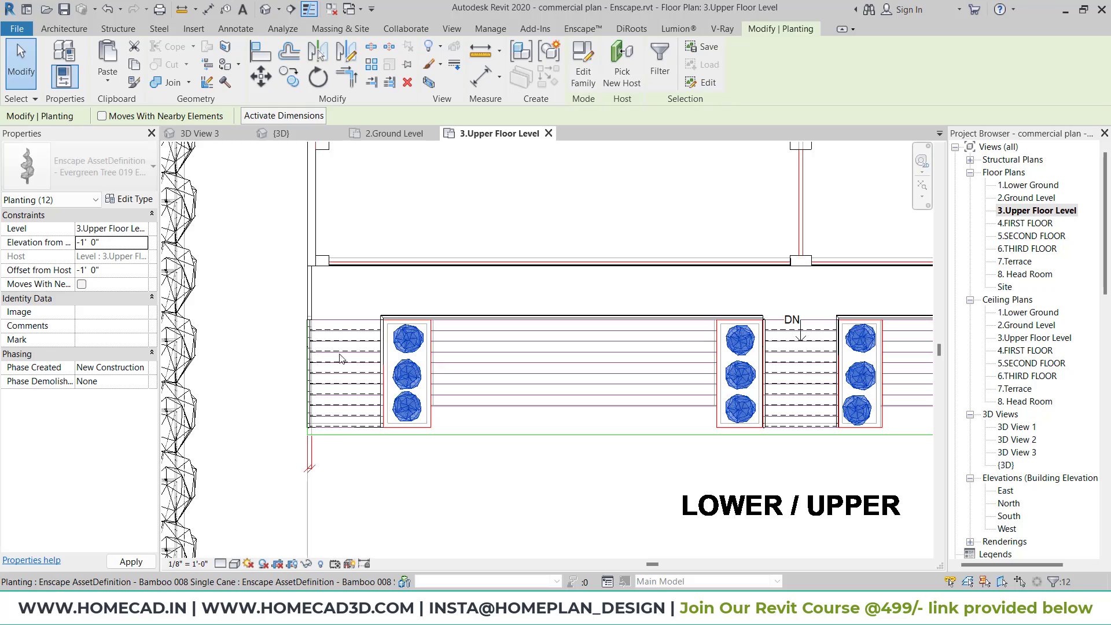
Switch to the Enscape window to examine the lowered spiral trees in the front planters, and return to Revit.
click(695, 550)
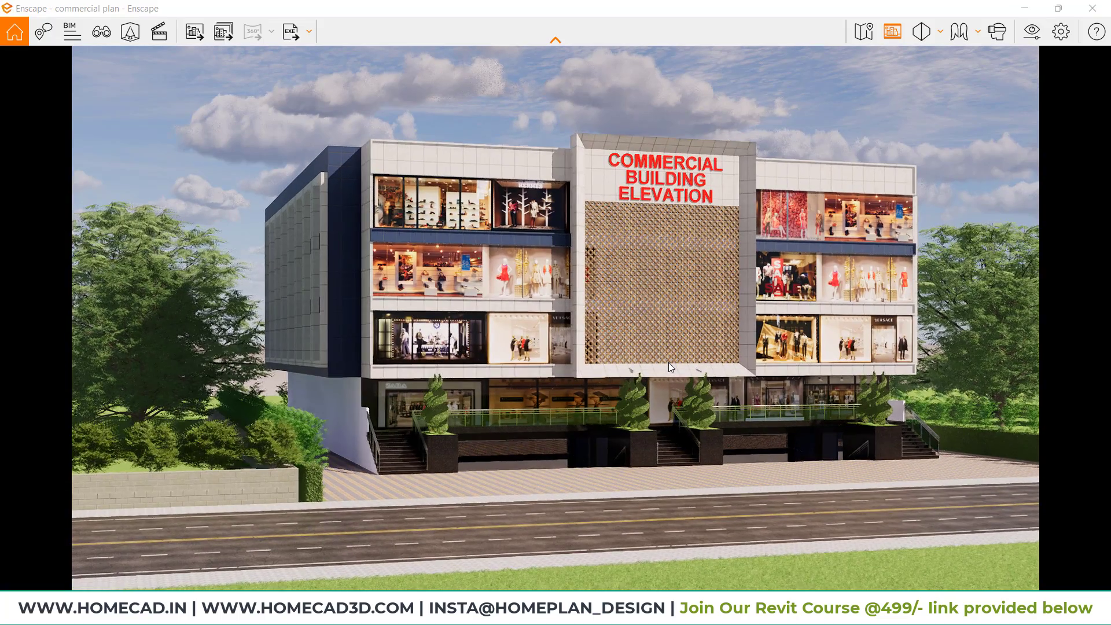
right_drag(668, 362, 567, 457)
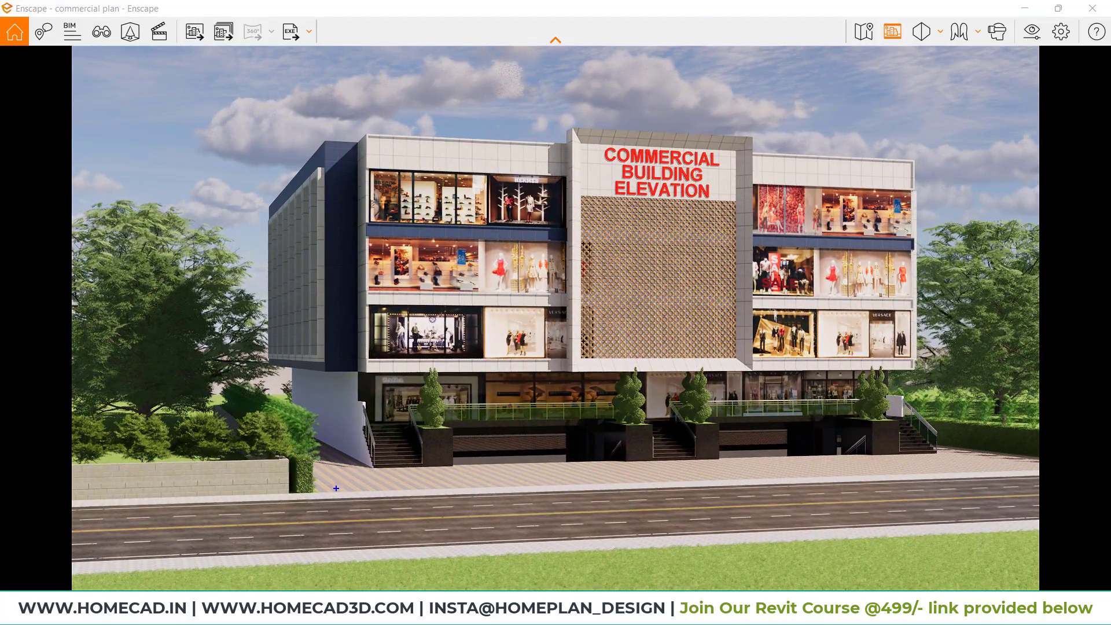
click(1025, 8)
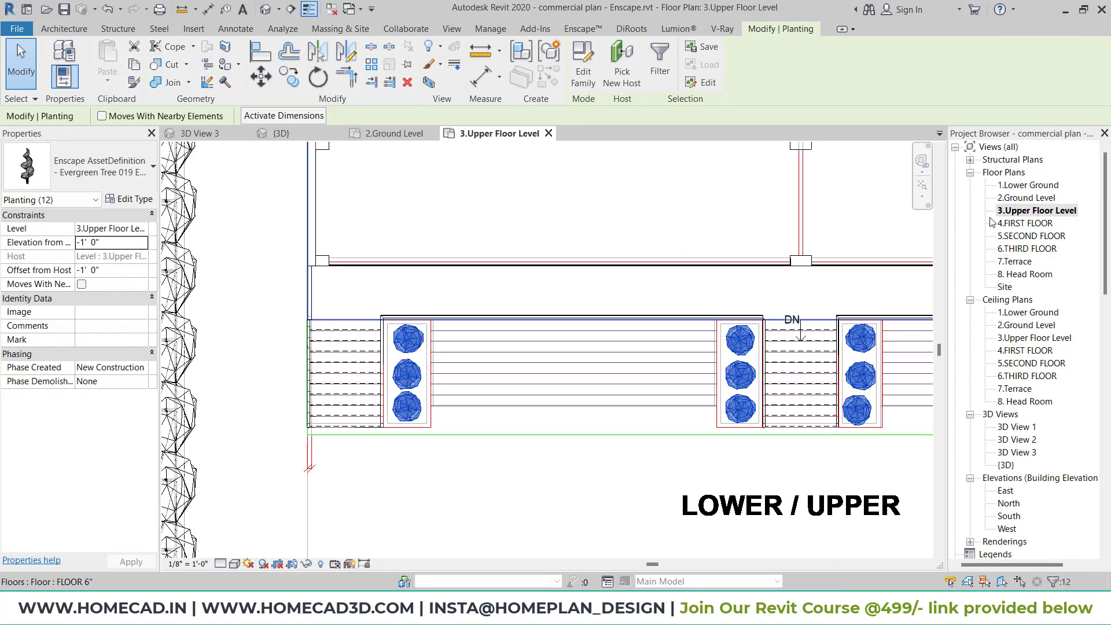
Open the 2.Ground Level floor plan and bring up the Vehicles category of the Enscape Asset Library.
double_click(1023, 198)
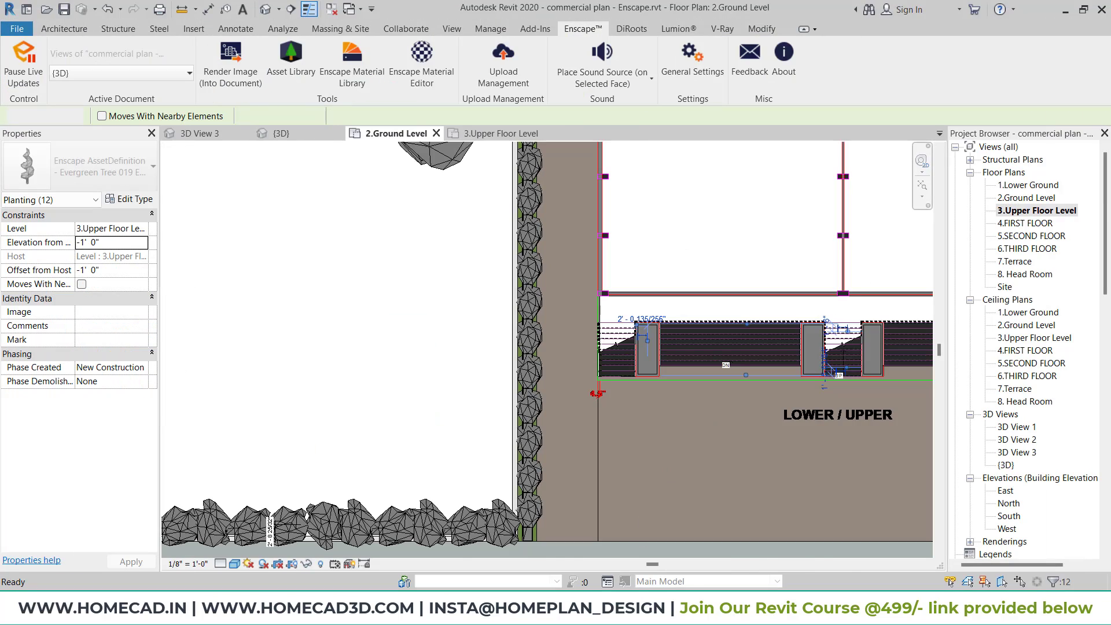
mouse_move(619, 571)
click(759, 526)
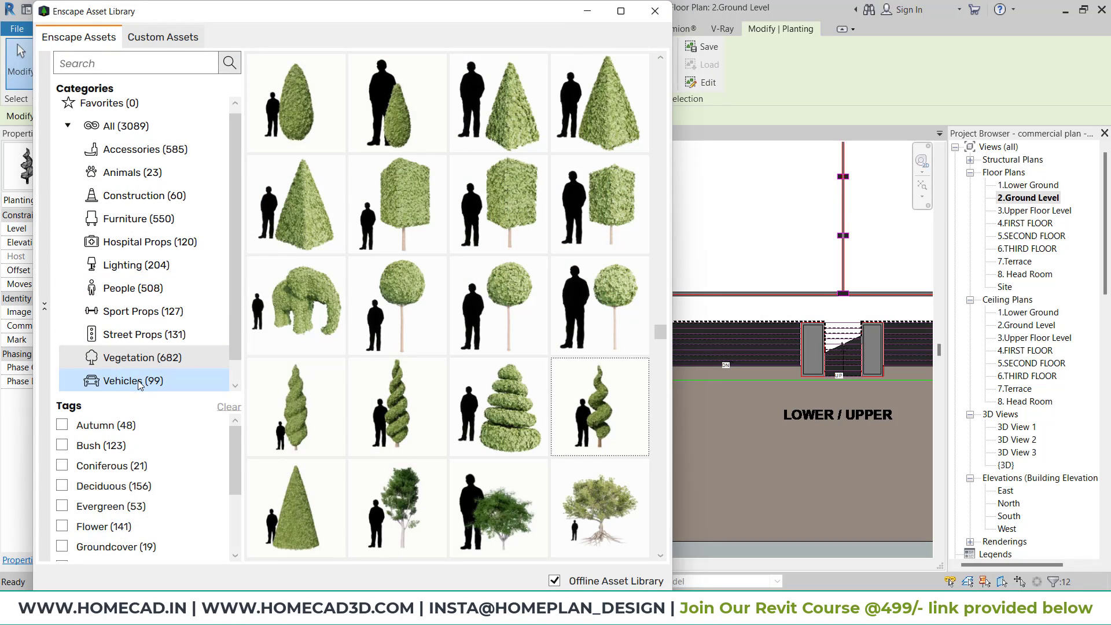
click(140, 386)
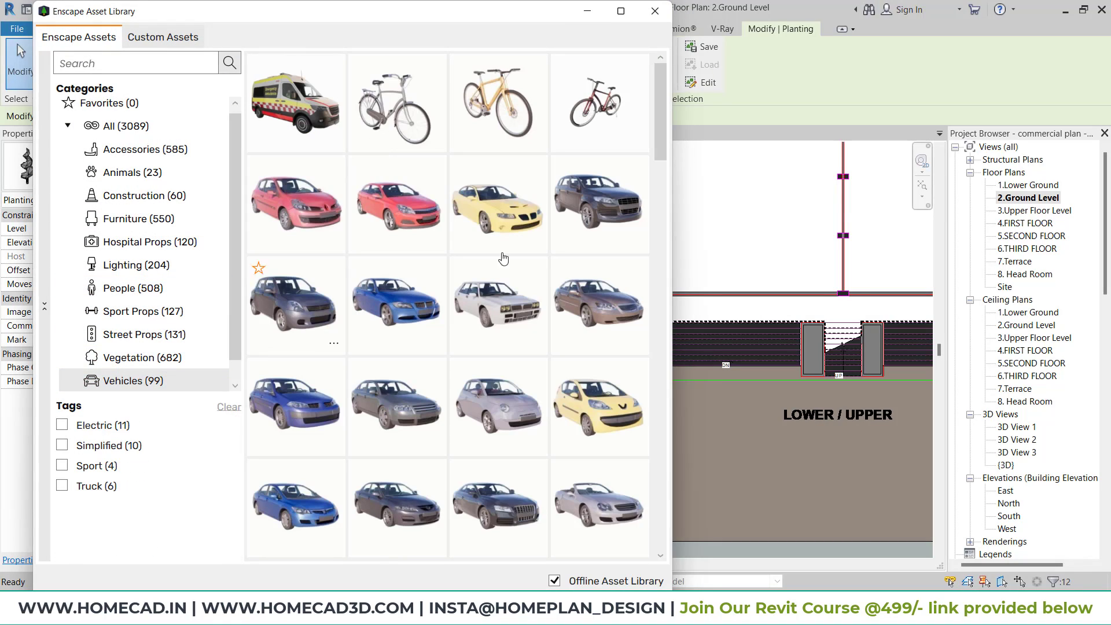
Place five Enscape cars on the front paving and four on the road, including Car 050, and finish placing.
click(579, 231)
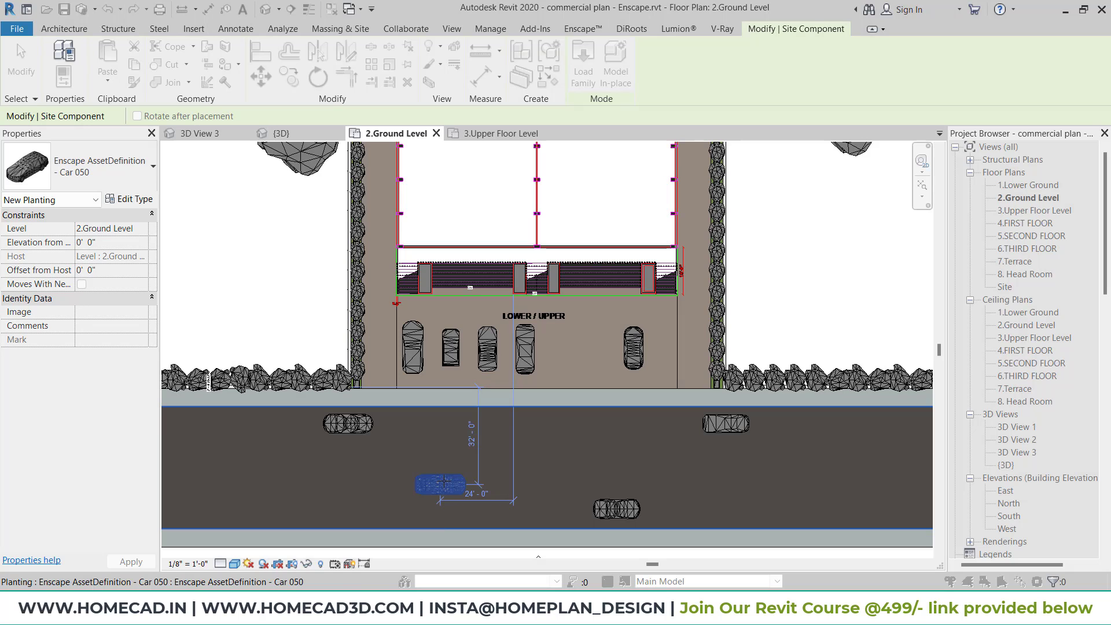
click(444, 481)
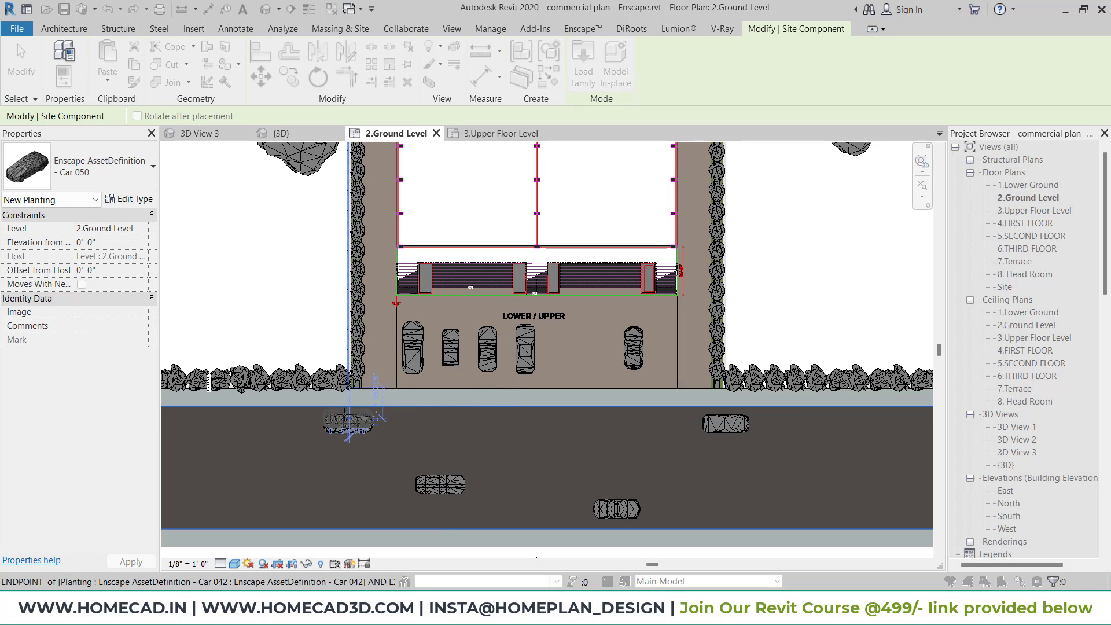
key(Escape)
key(Escape)
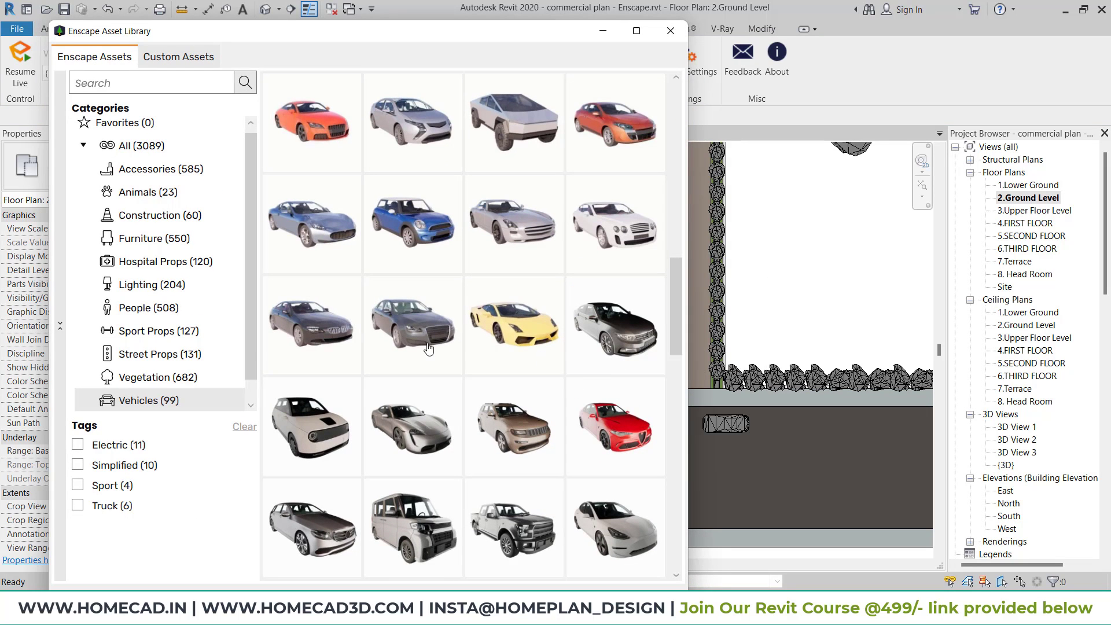
Place two figures from the Enscape People category on the front paving between the parked cars and put the library away.
click(132, 315)
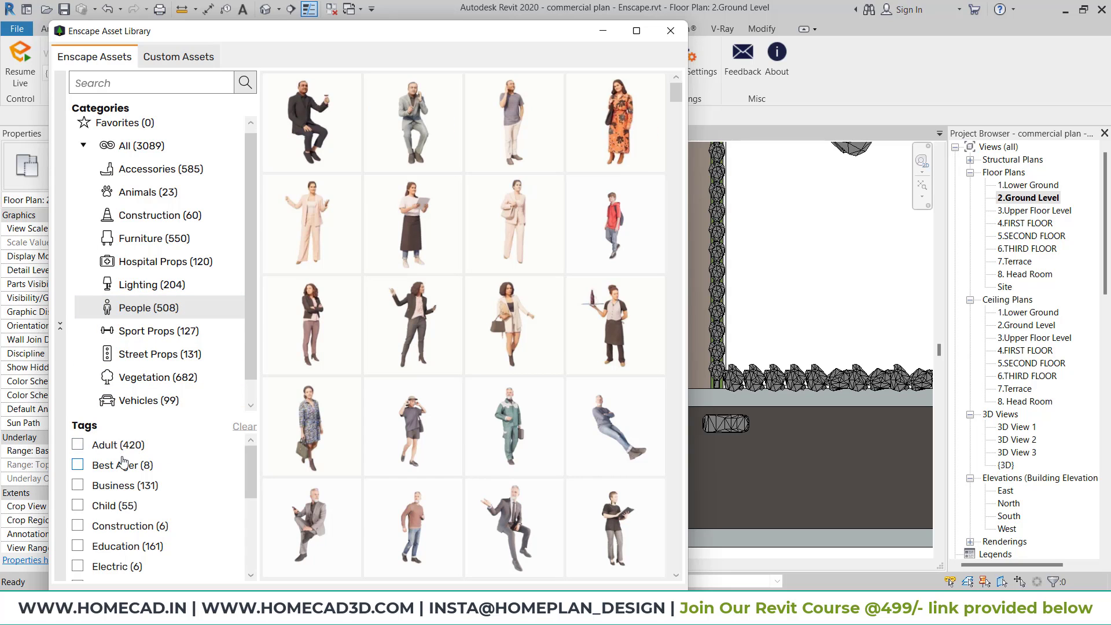
scroll(122, 463, down, 5)
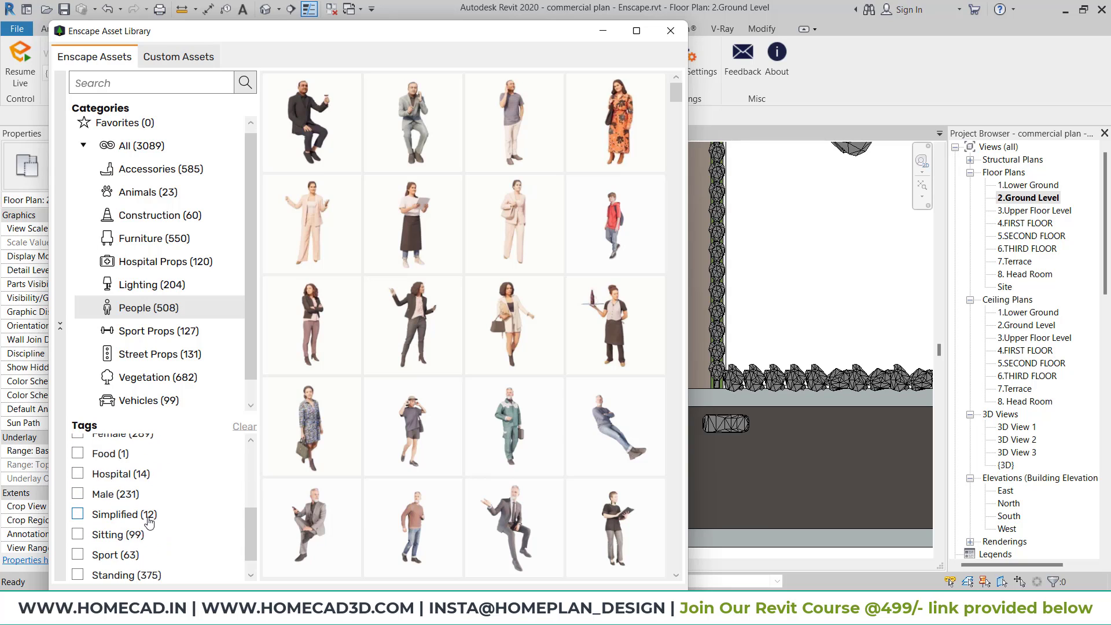
scroll(149, 522, down, 1)
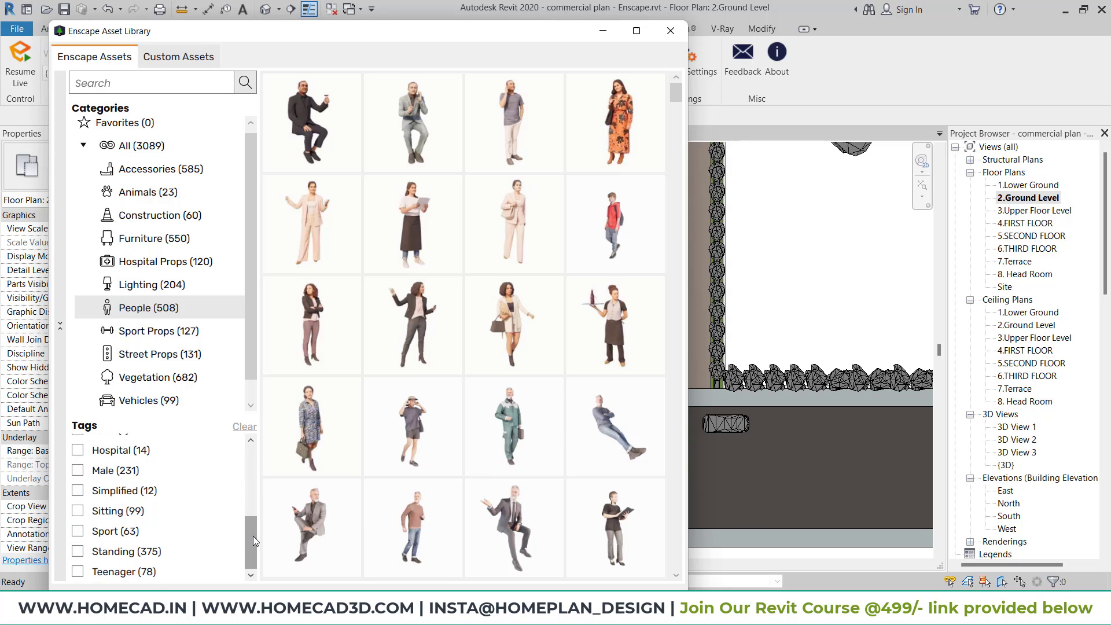
scroll(253, 535, up, 6)
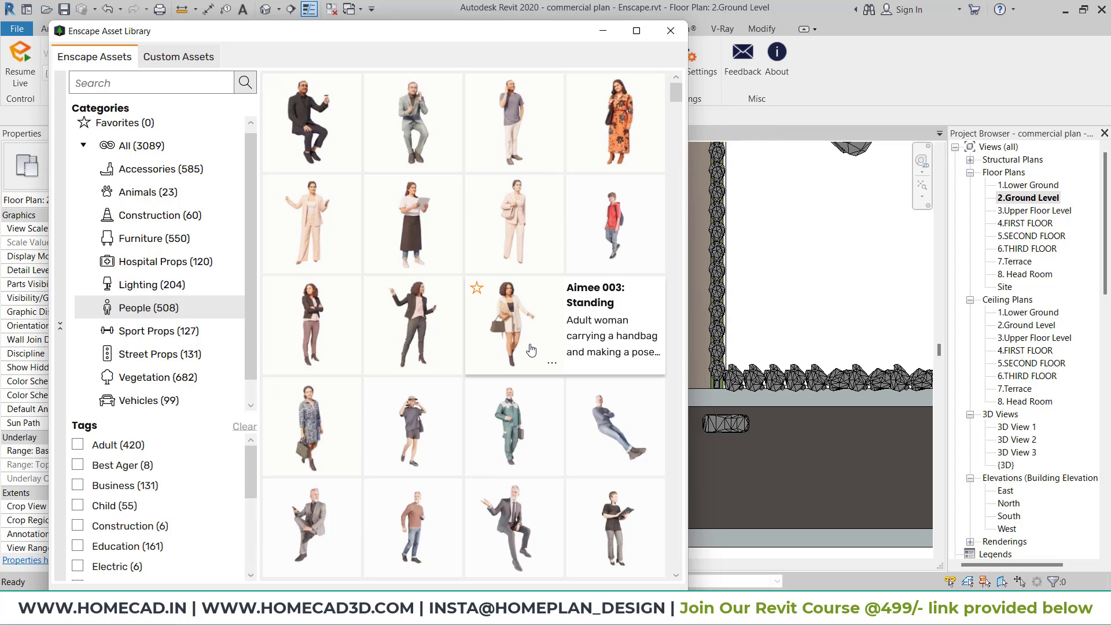
click(327, 415)
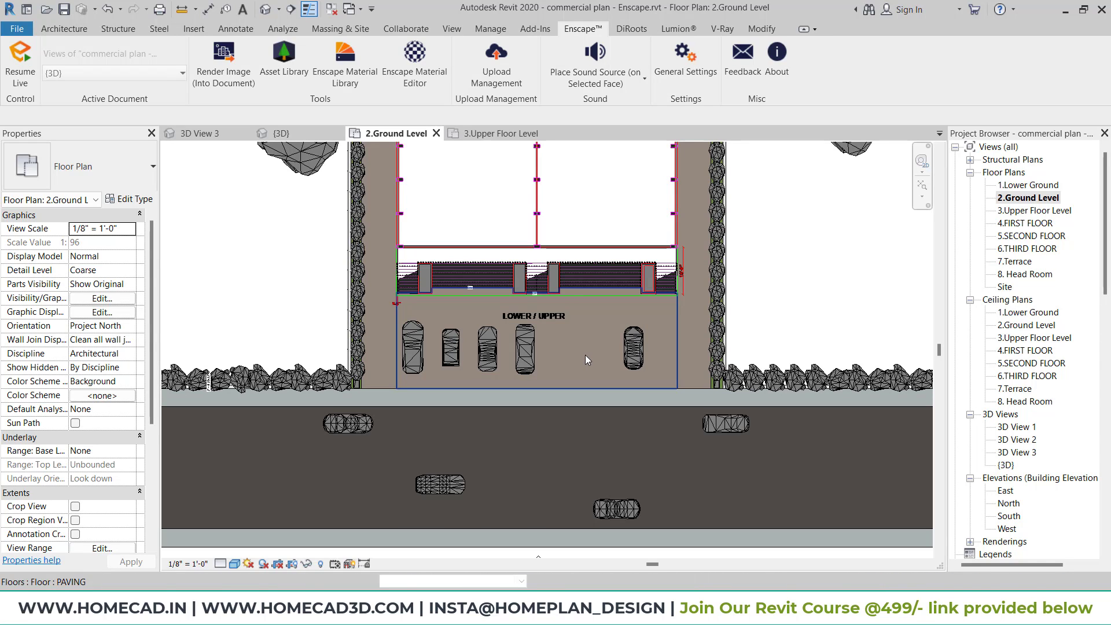
click(576, 369)
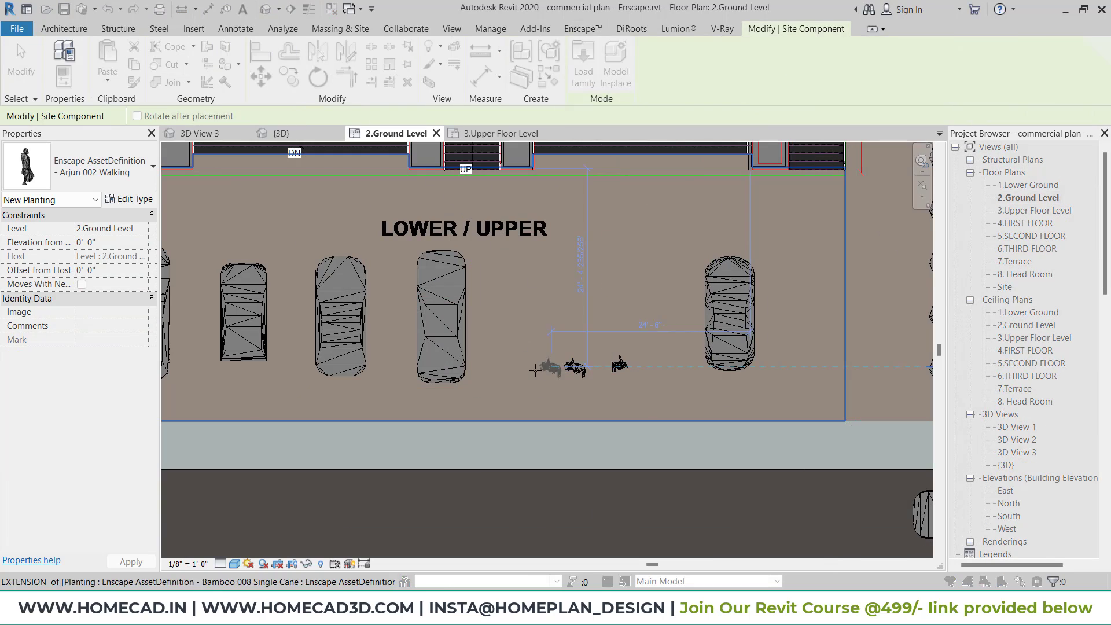
key(Escape)
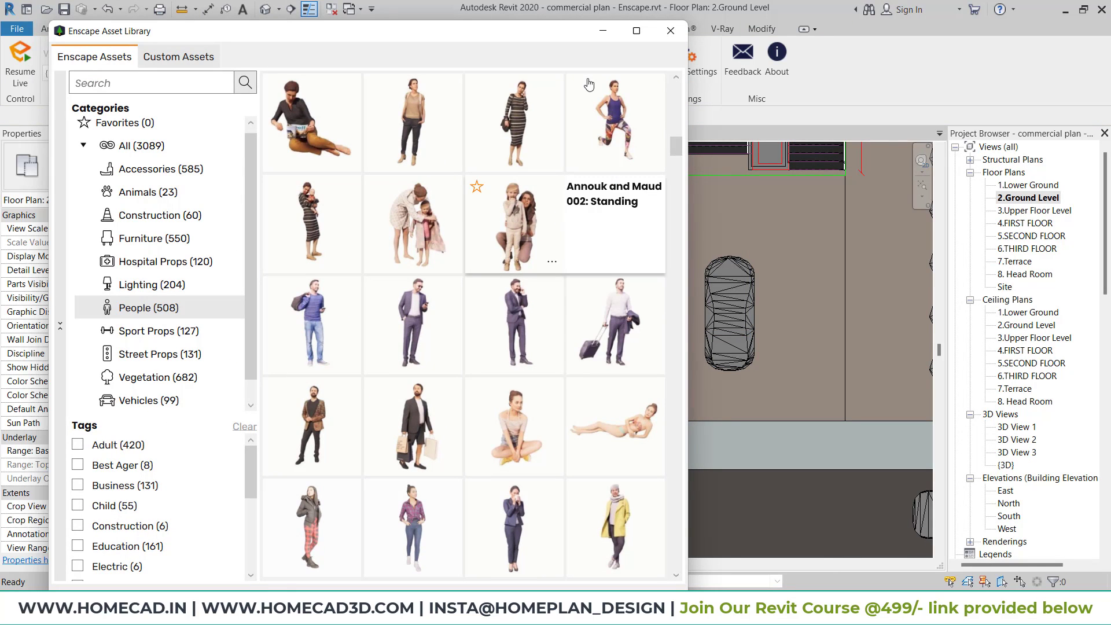
click(604, 33)
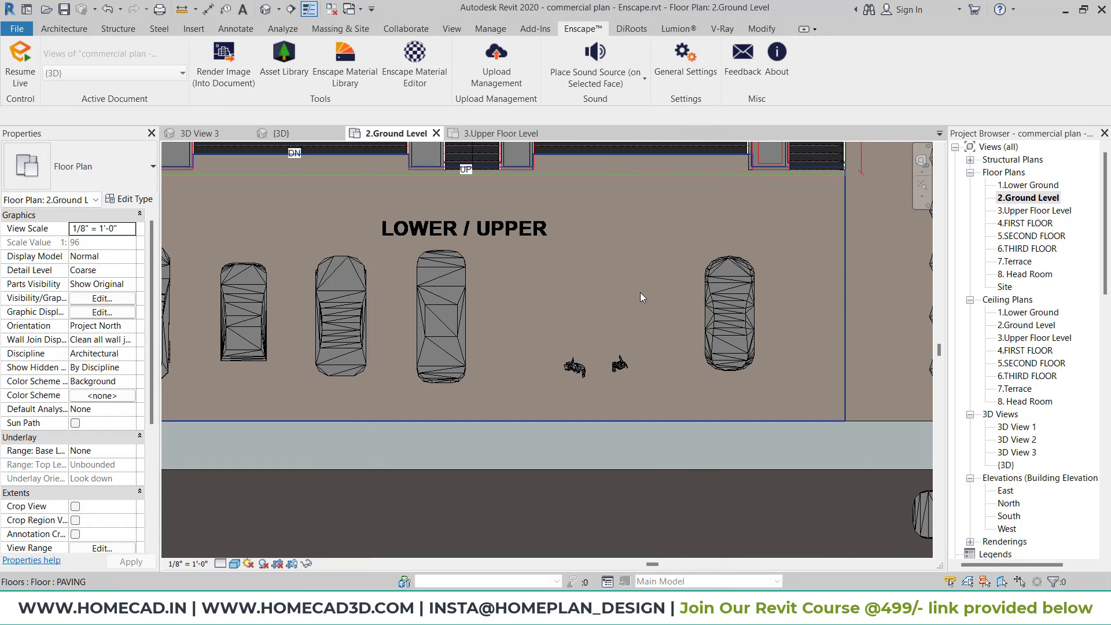
scroll(544, 289, down, 3)
scroll(544, 289, up, 5)
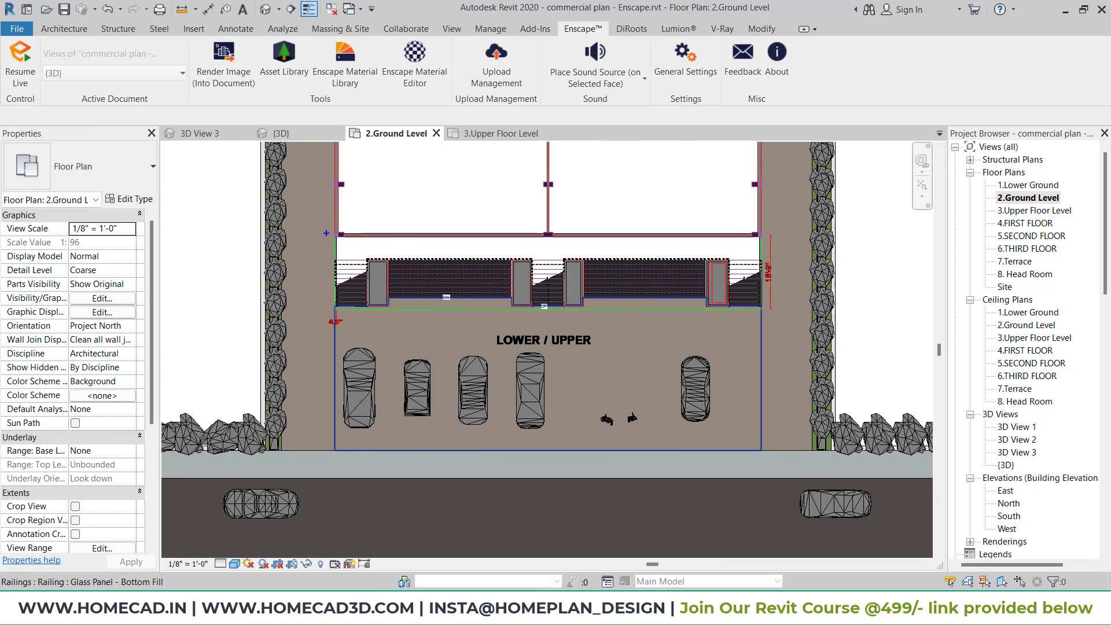
drag(326, 234, 731, 254)
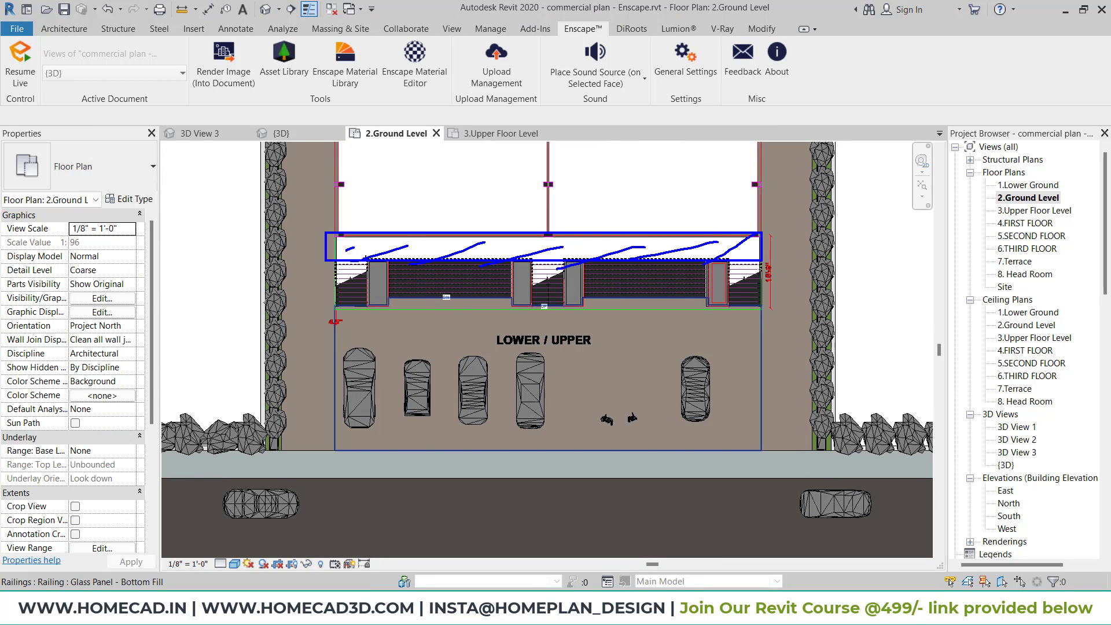
key(Escape)
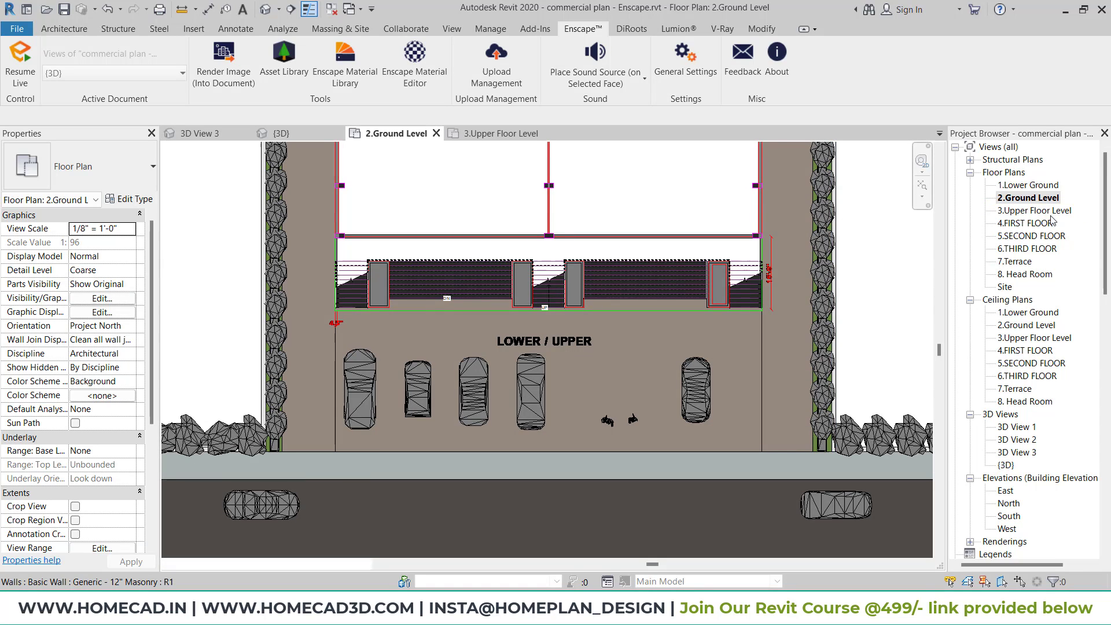
Open the 3.Upper Floor Level floor plan and bring back the Enscape Asset Library.
double_click(1038, 210)
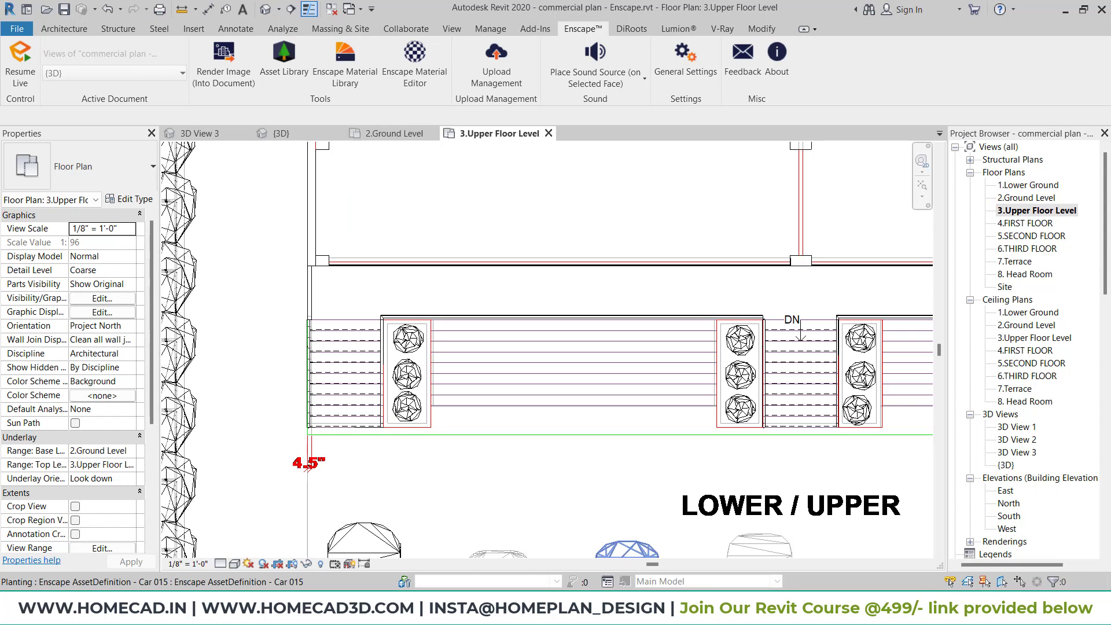
mouse_move(692, 612)
click(776, 527)
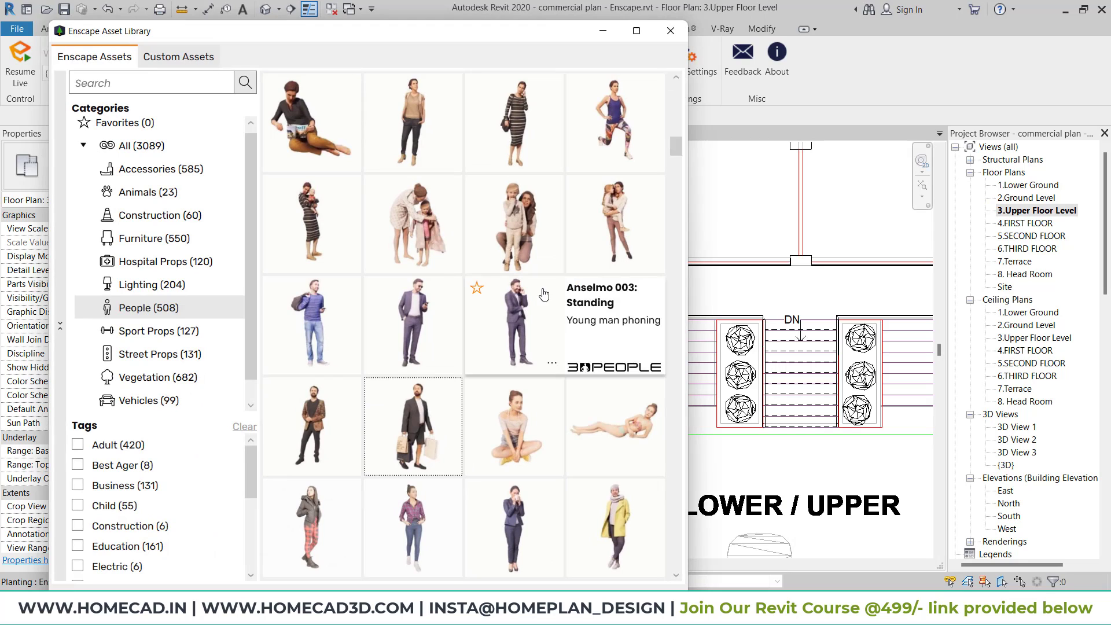
Find the Eli 001 Standing asset among the people, rotate it and place it at the head of the left stair.
scroll(451, 254, down, 2)
scroll(447, 266, down, 2)
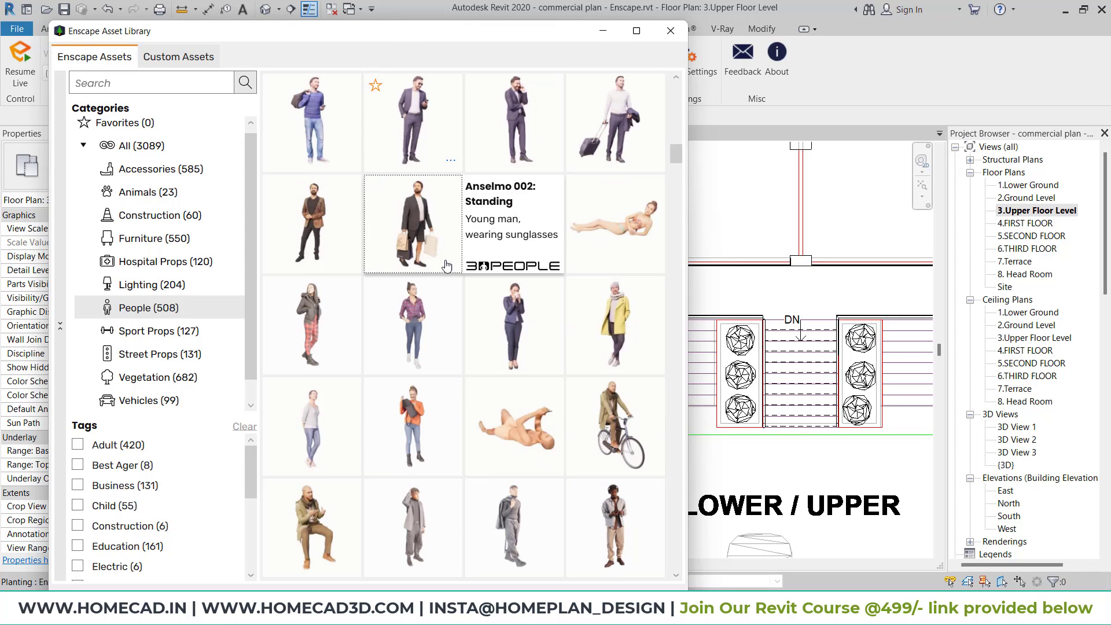
scroll(449, 267, down, 5)
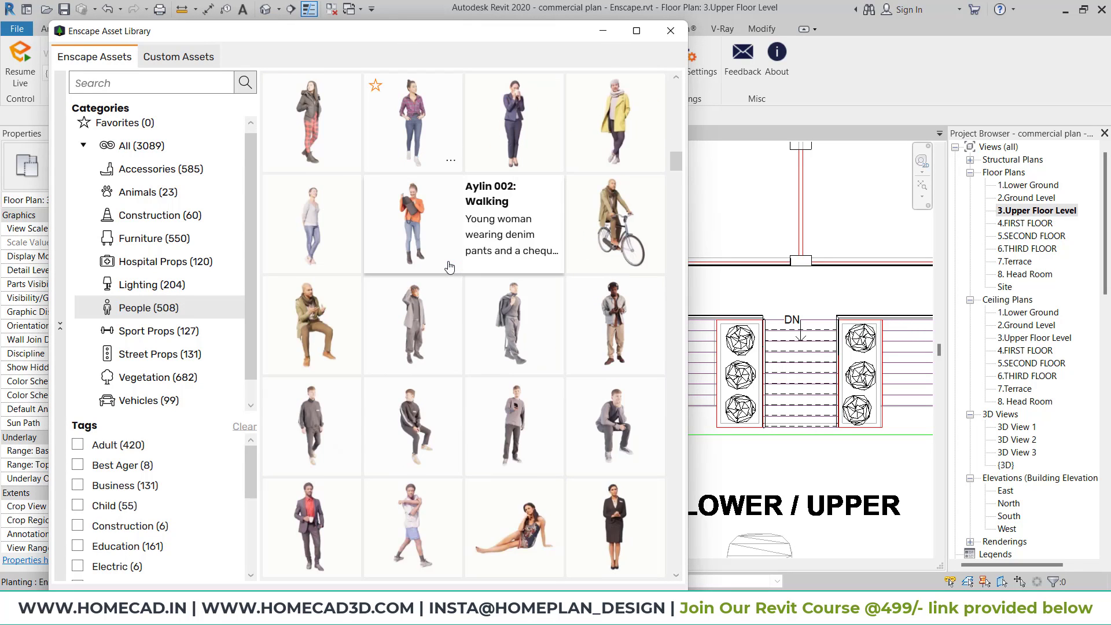
scroll(451, 267, down, 3)
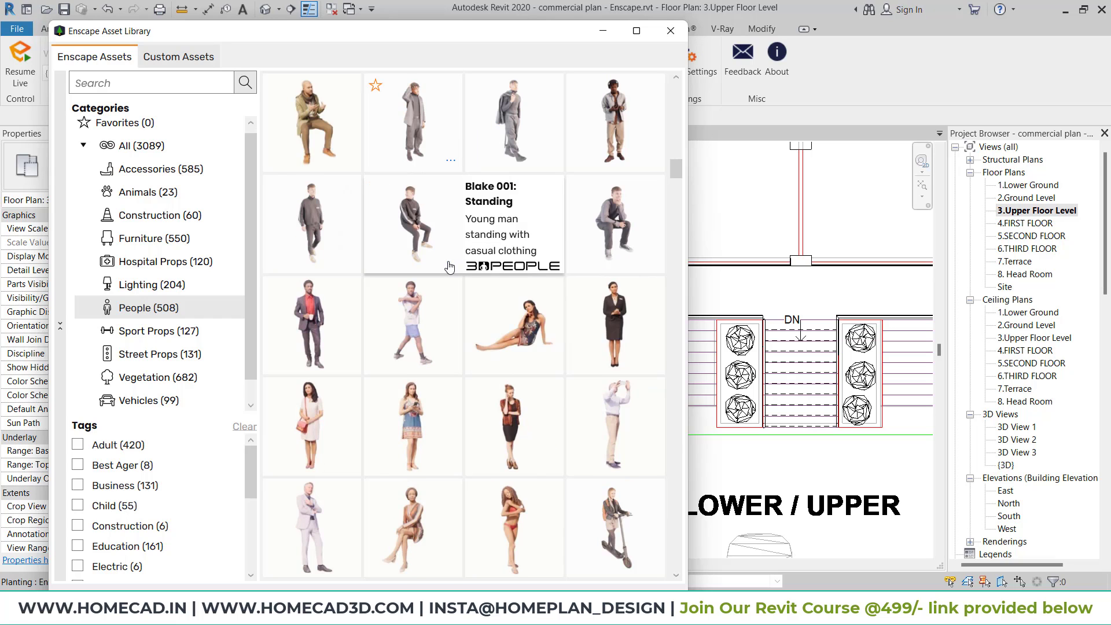
scroll(450, 266, down, 2)
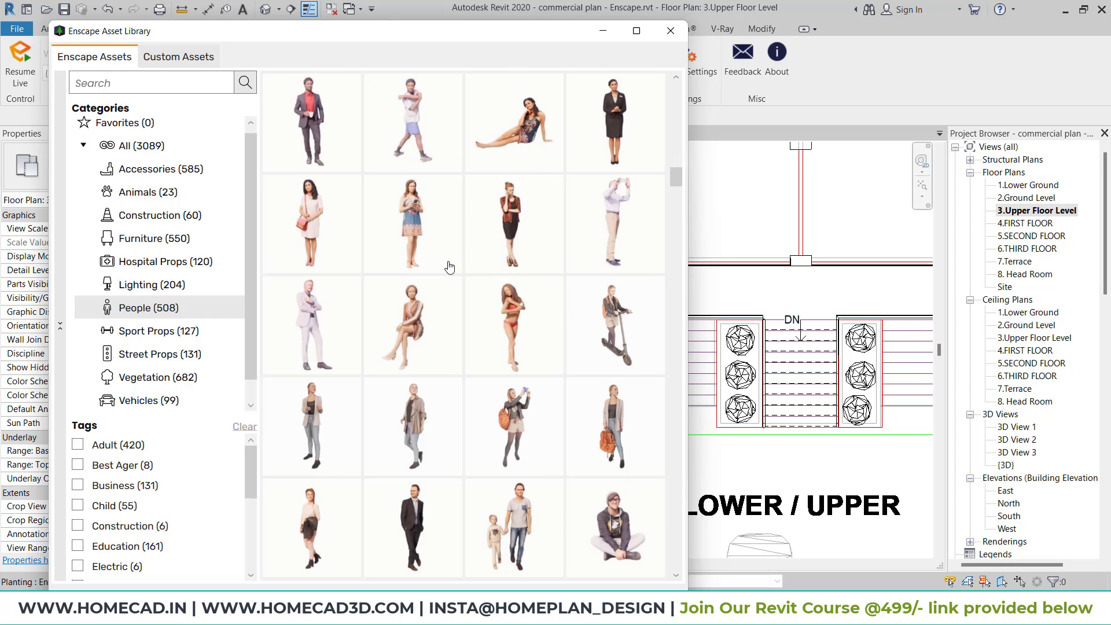
scroll(450, 267, down, 2)
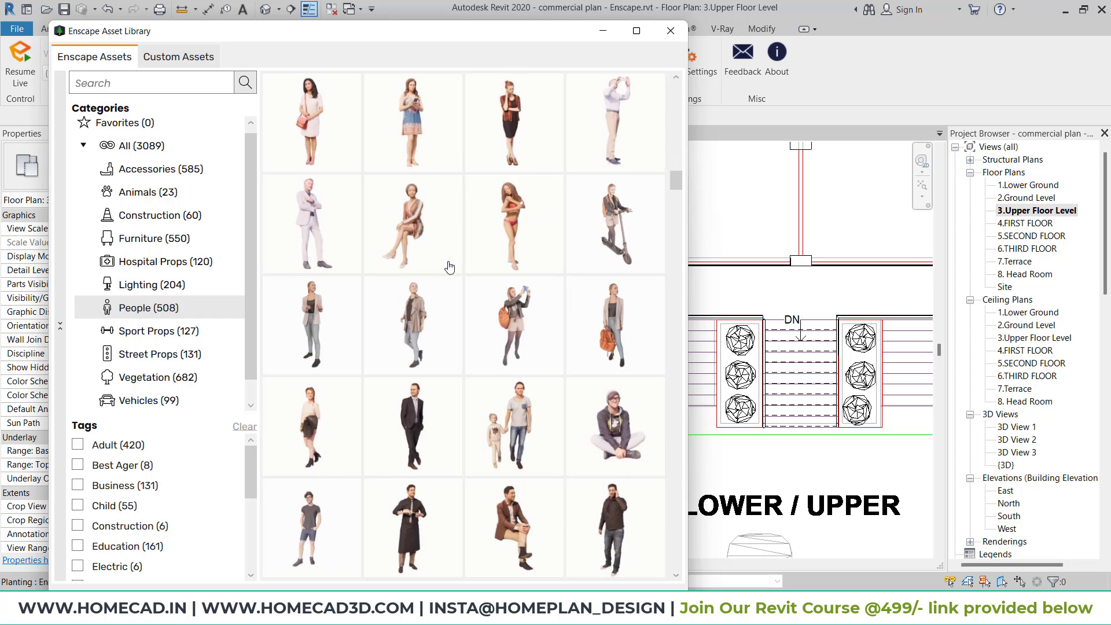
scroll(451, 266, down, 2)
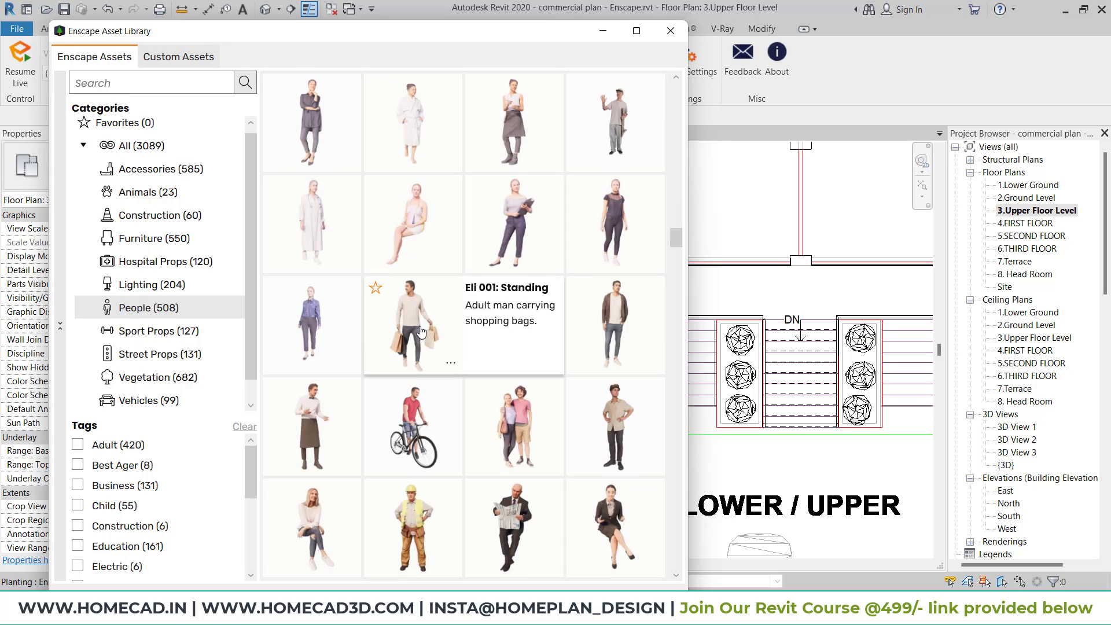
click(446, 376)
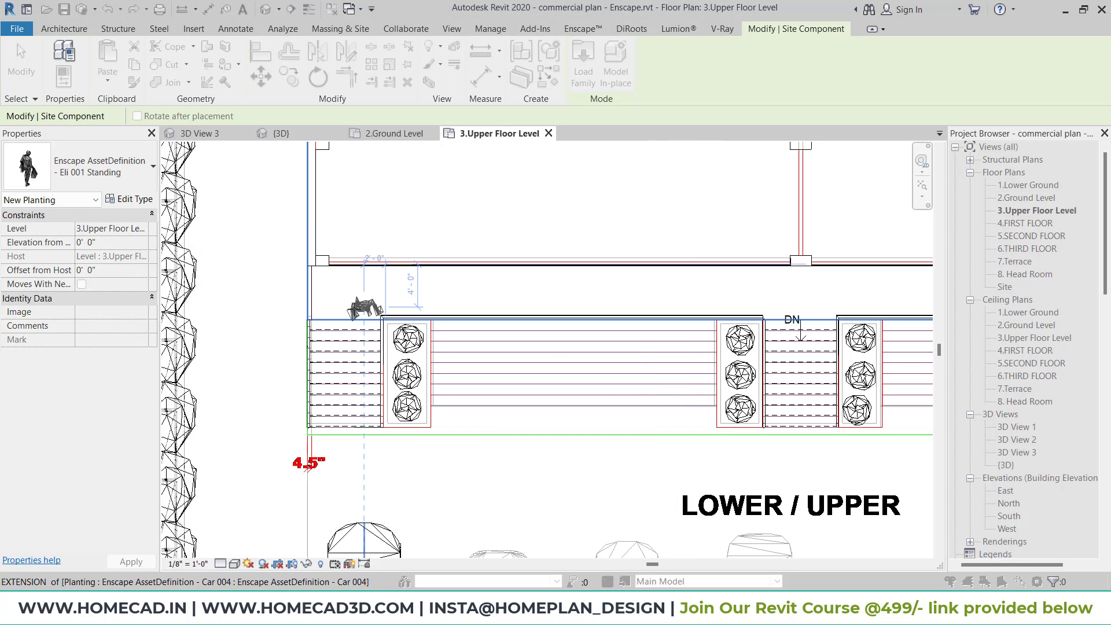
key(space)
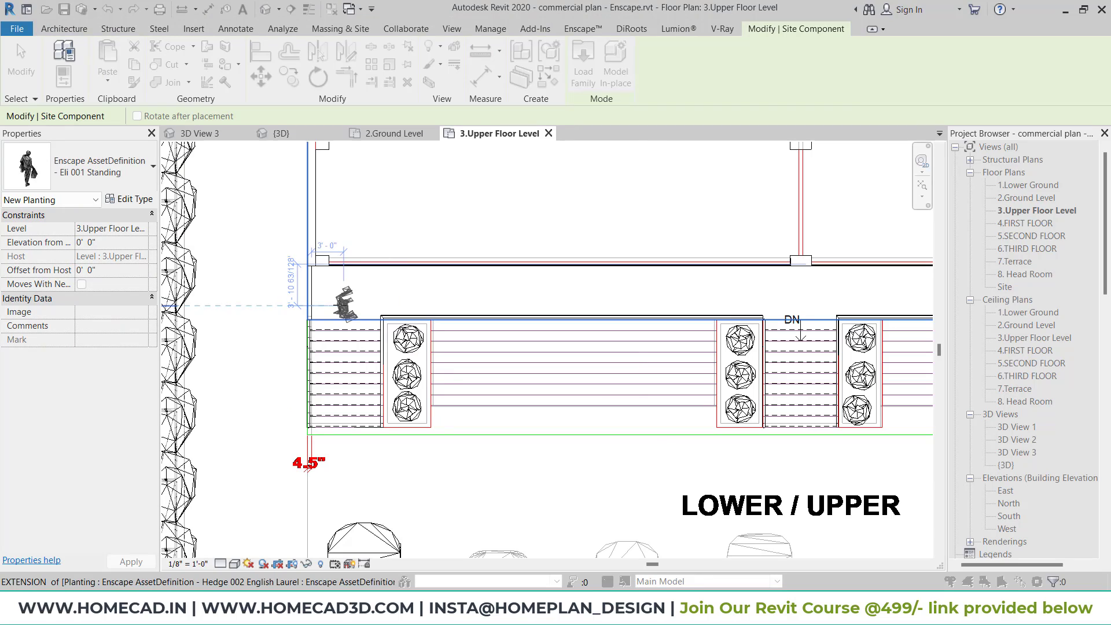
key(space)
key(space)
key(space)
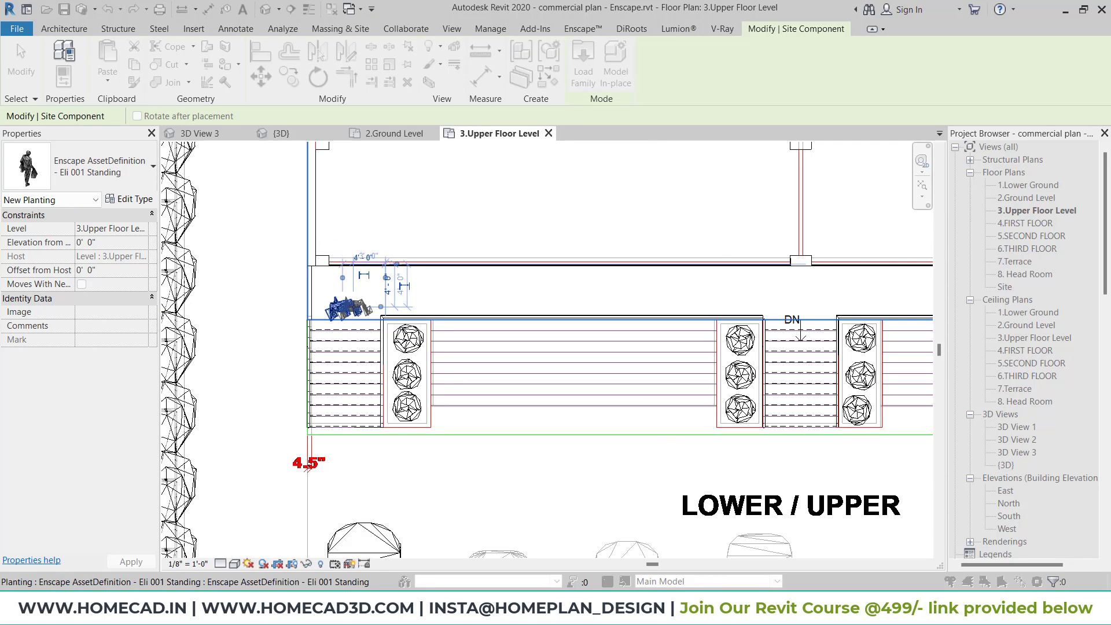
key(Escape)
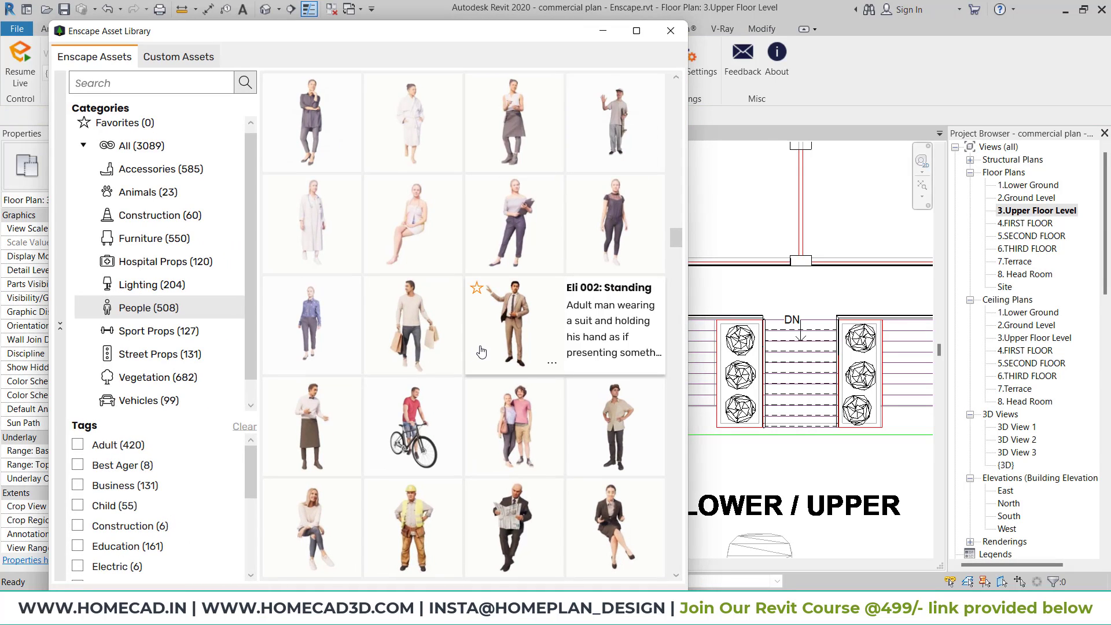
Place more figures from the Enscape People category, including Nur 002 Standing, on the ground-level front paving, finish placing and put the library away.
scroll(480, 351, down, 3)
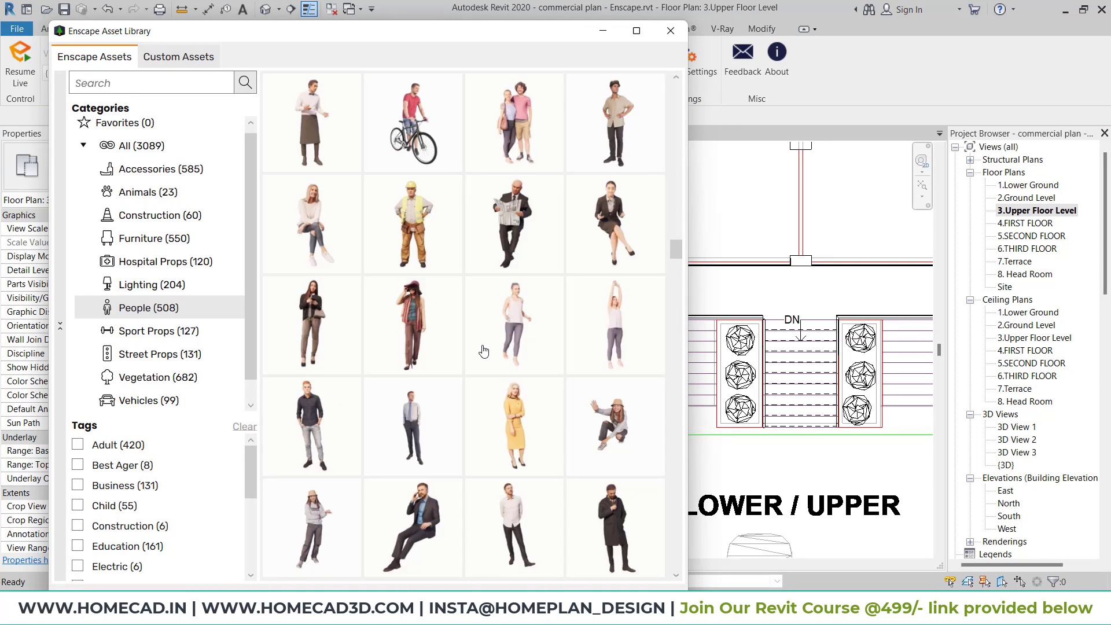
scroll(486, 350, down, 2)
scroll(503, 347, down, 1)
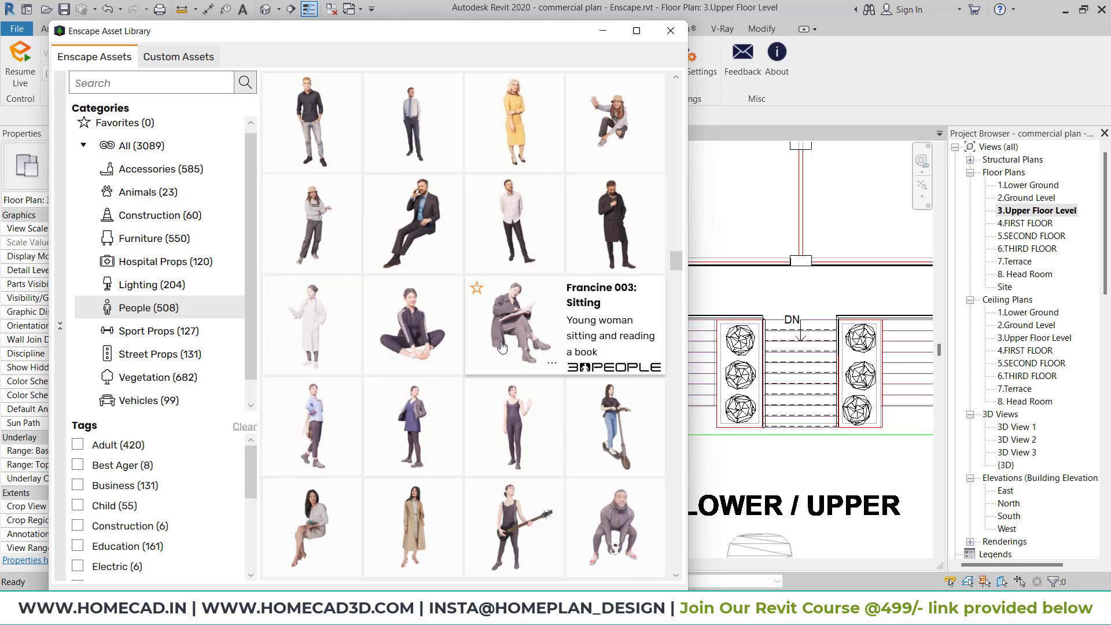
scroll(502, 347, down, 2)
click(503, 347)
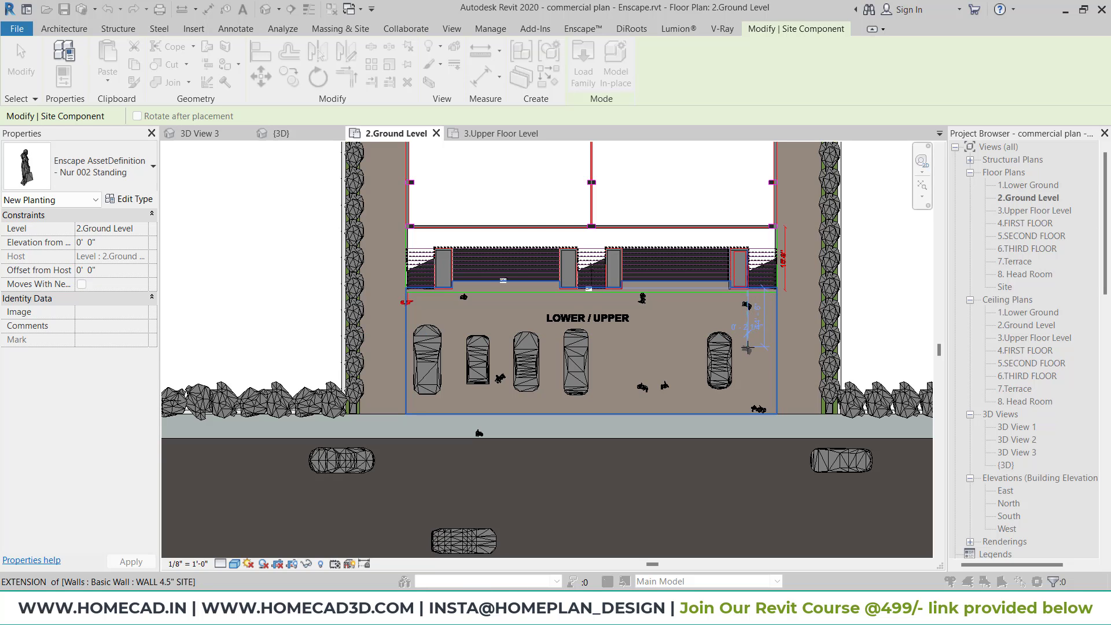
key(Escape)
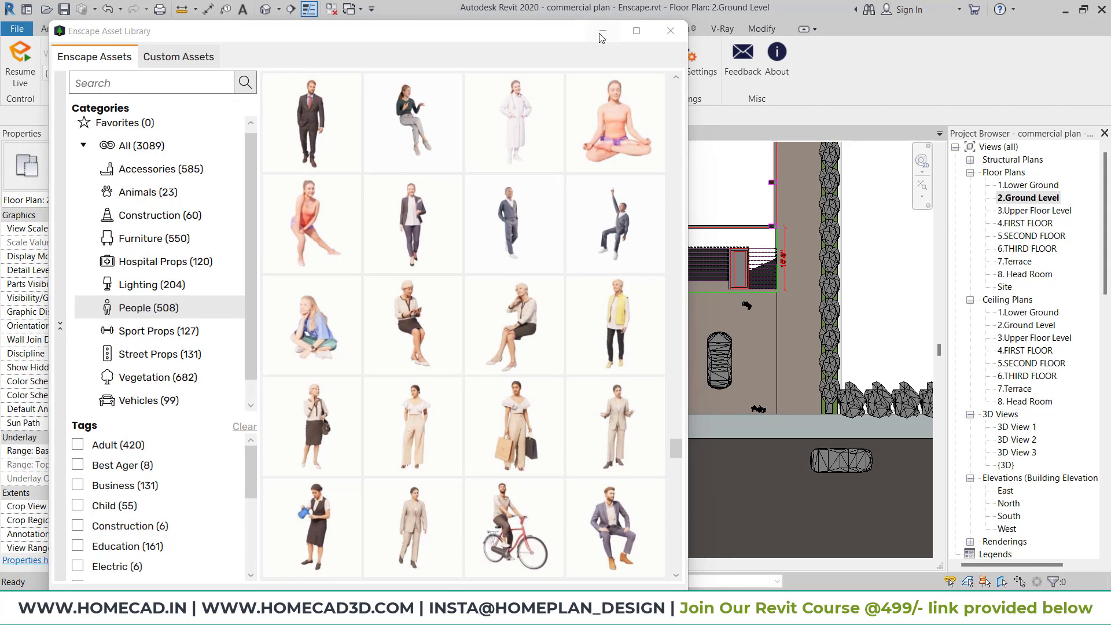
click(601, 36)
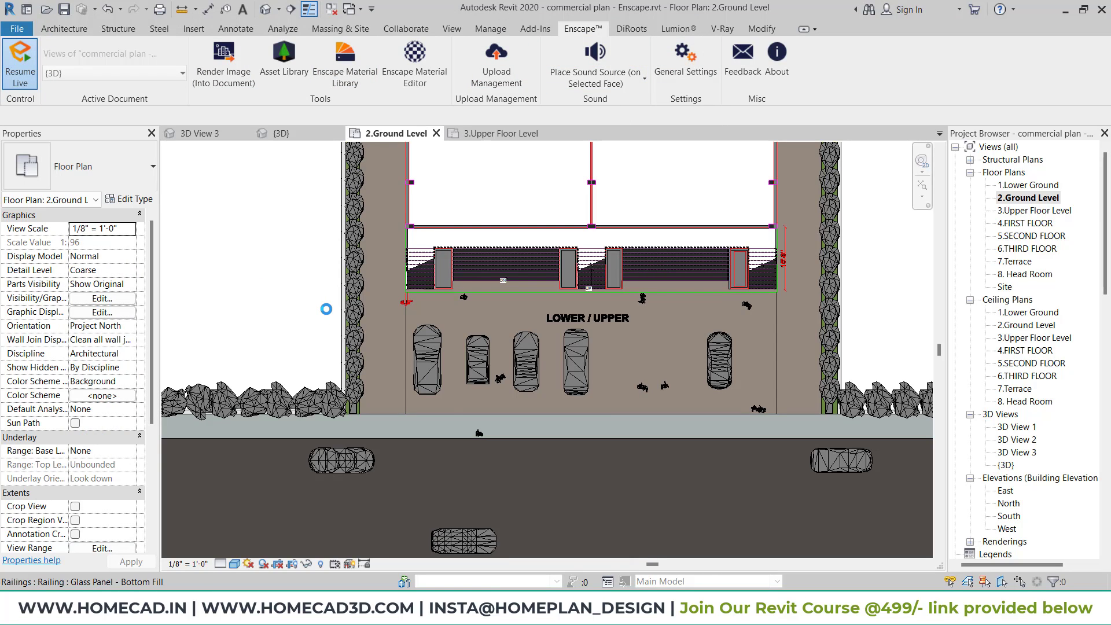
Switch to the Enscape window and adjust the camera to review the front elevation with its cars, people and the background on both sides.
mouse_move(619, 609)
click(656, 528)
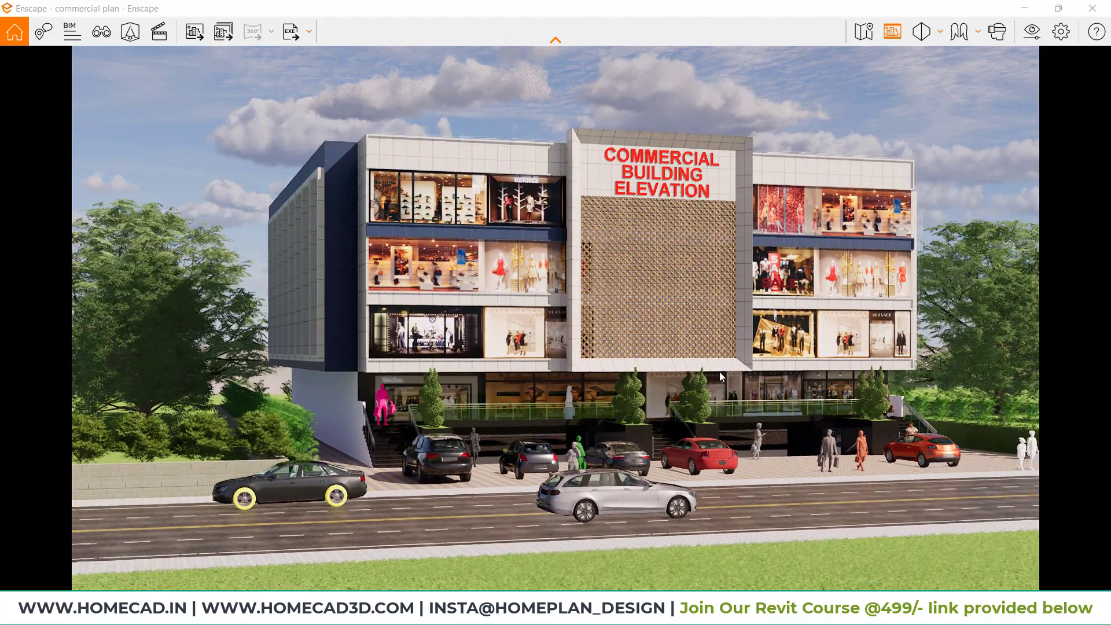
right_drag(720, 377, 679, 399)
scroll(689, 372, up, 2)
mouse_move(470, 376)
right_down()
mouse_move(470, 385)
mouse_move(470, 367)
right_up()
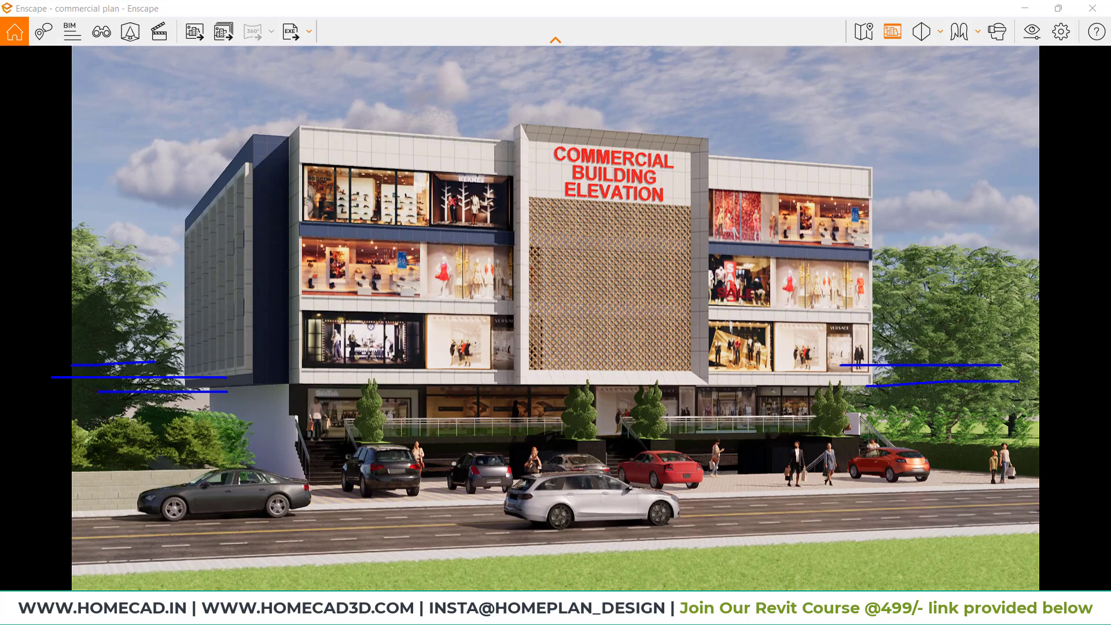
key(Escape)
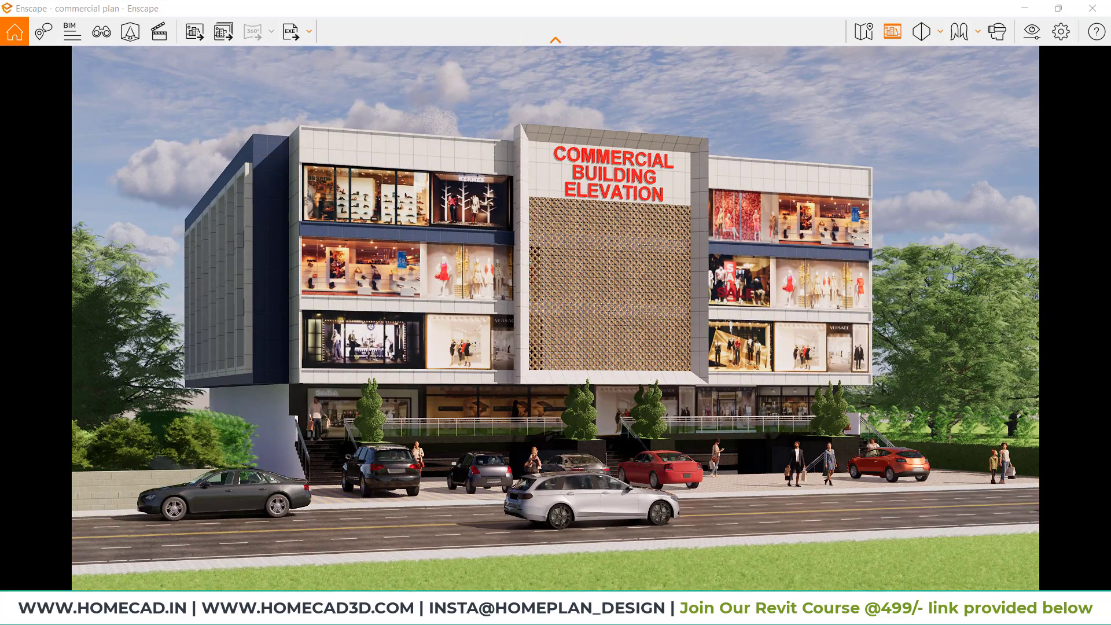
Return to Revit's 2.Ground Level plan, show the area behind the building and bring back the Enscape Asset Library.
mouse_move(619, 613)
click(538, 553)
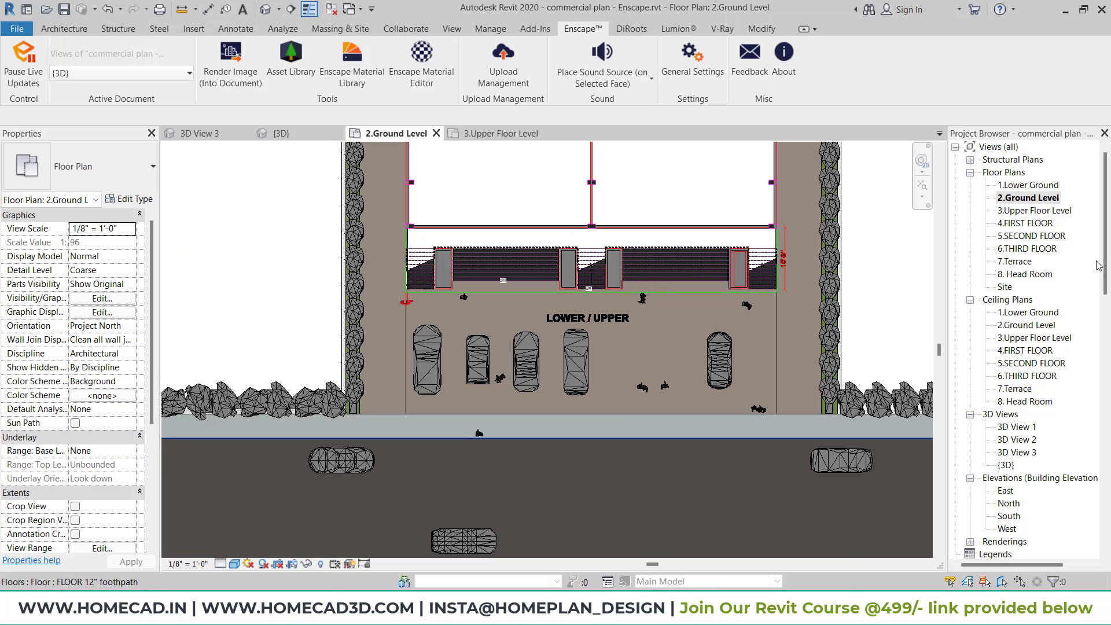
scroll(600, 345, up, 3)
scroll(665, 268, down, 1)
middle_drag(664, 271, 631, 515)
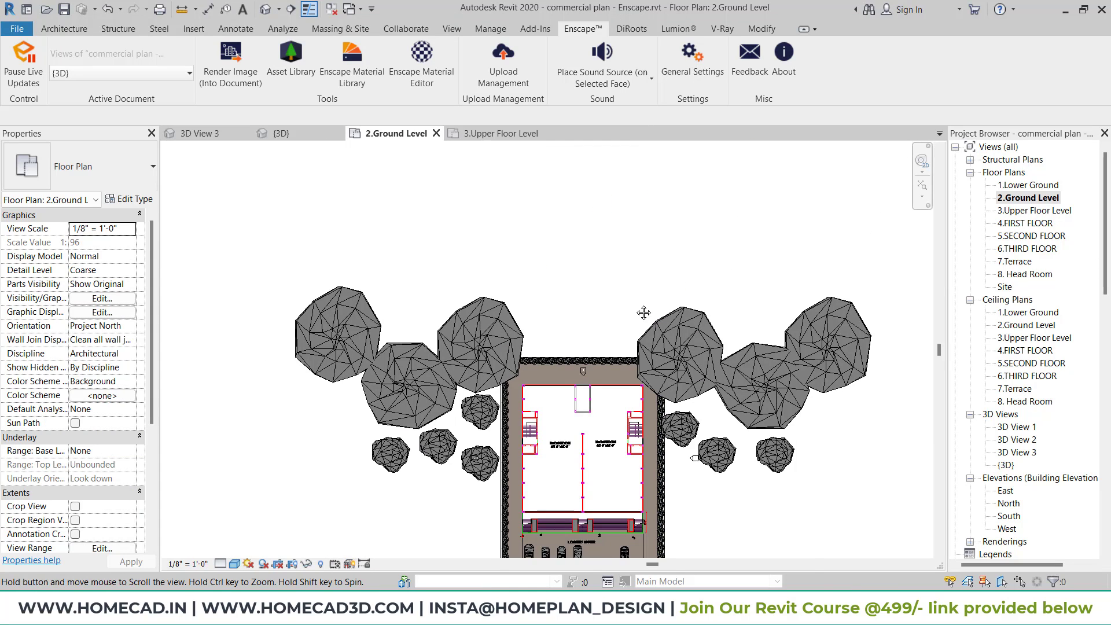
mouse_move(619, 613)
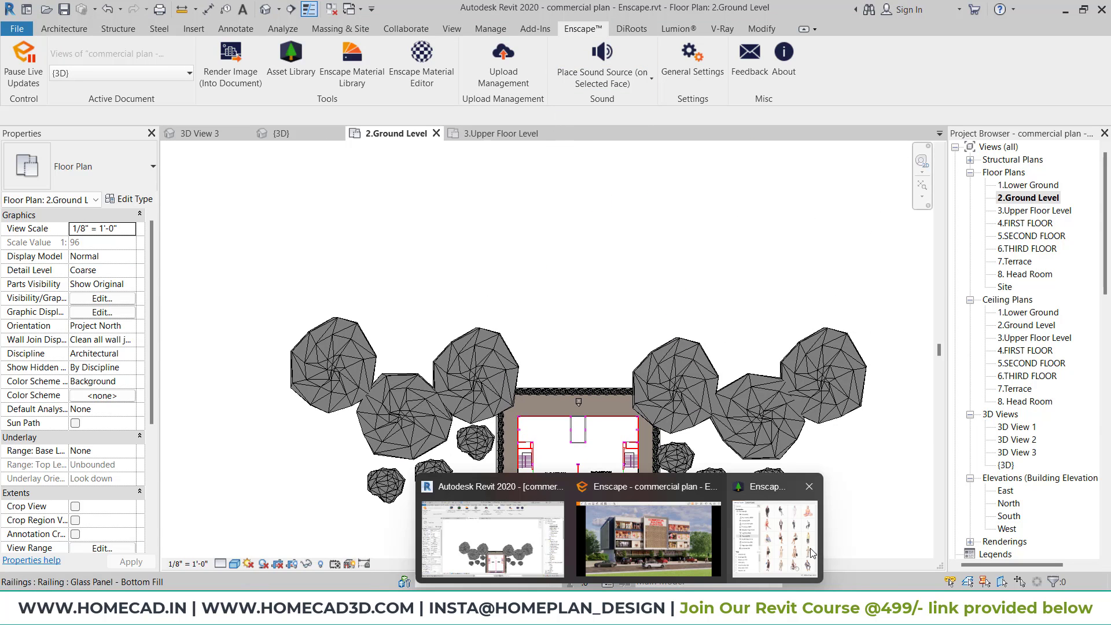
click(769, 539)
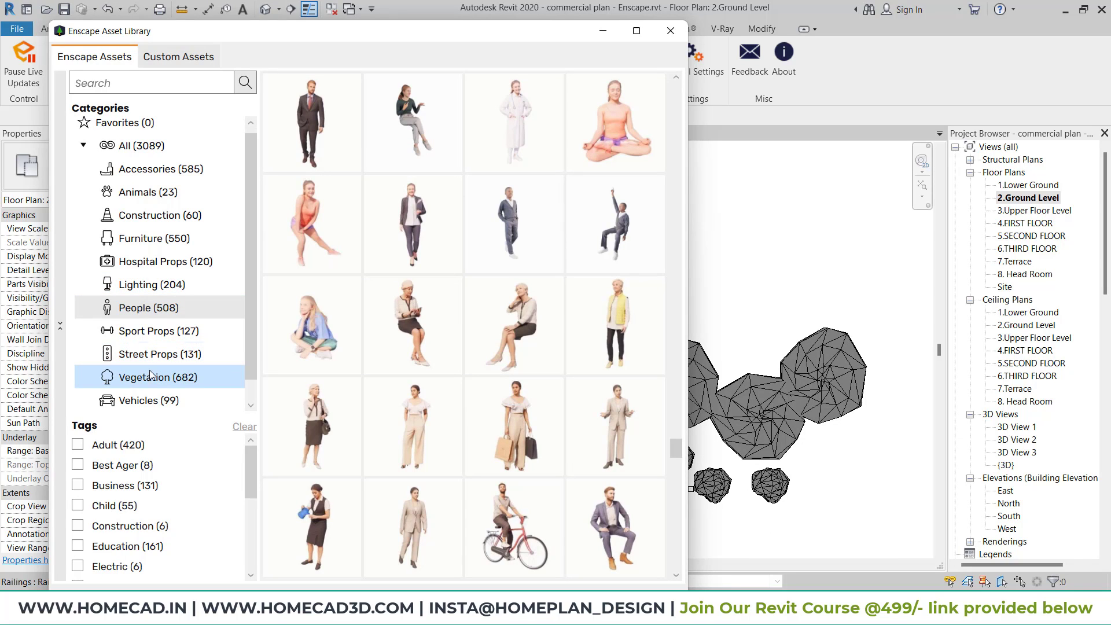
Place Surrounding Building 017 Family House from the Street Props category behind the rear left trees and put the library away.
click(181, 348)
scroll(515, 312, down, 10)
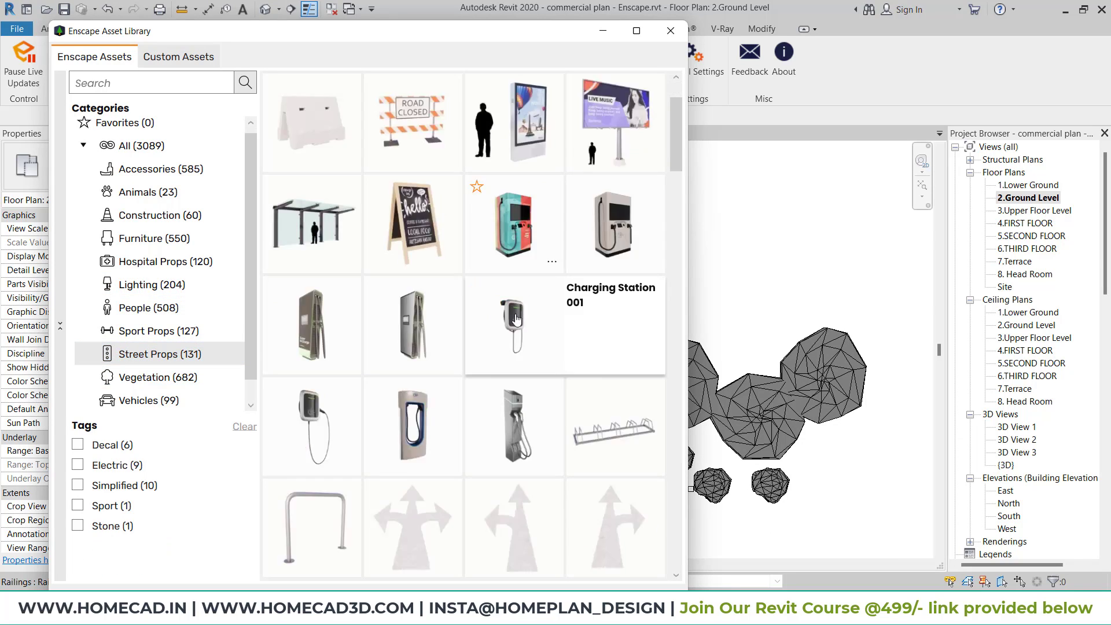
scroll(533, 322, down, 15)
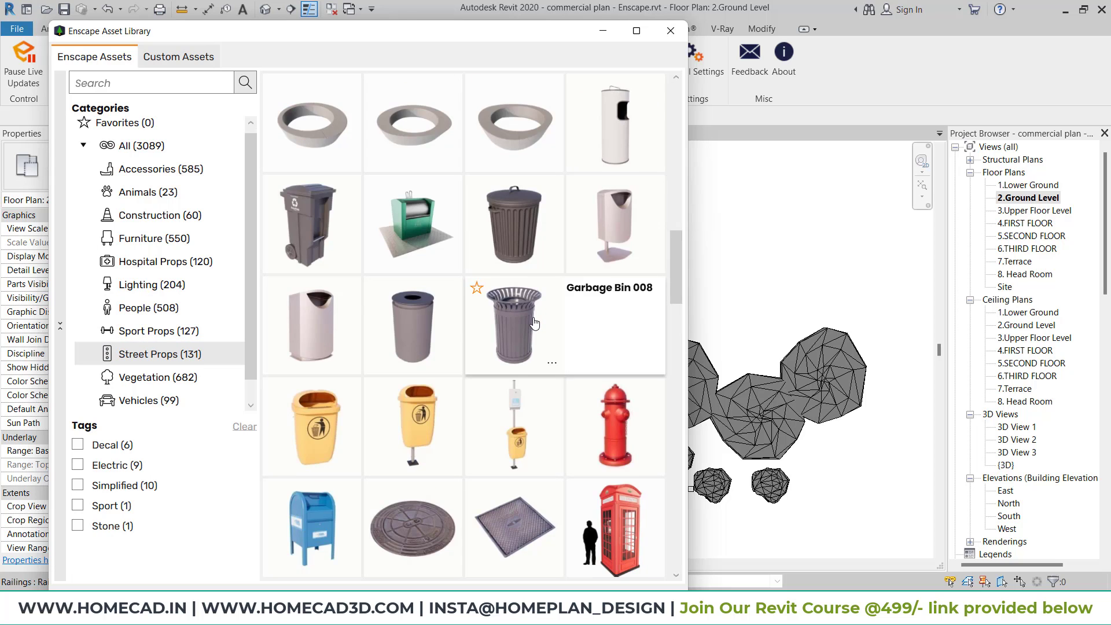
scroll(533, 323, down, 10)
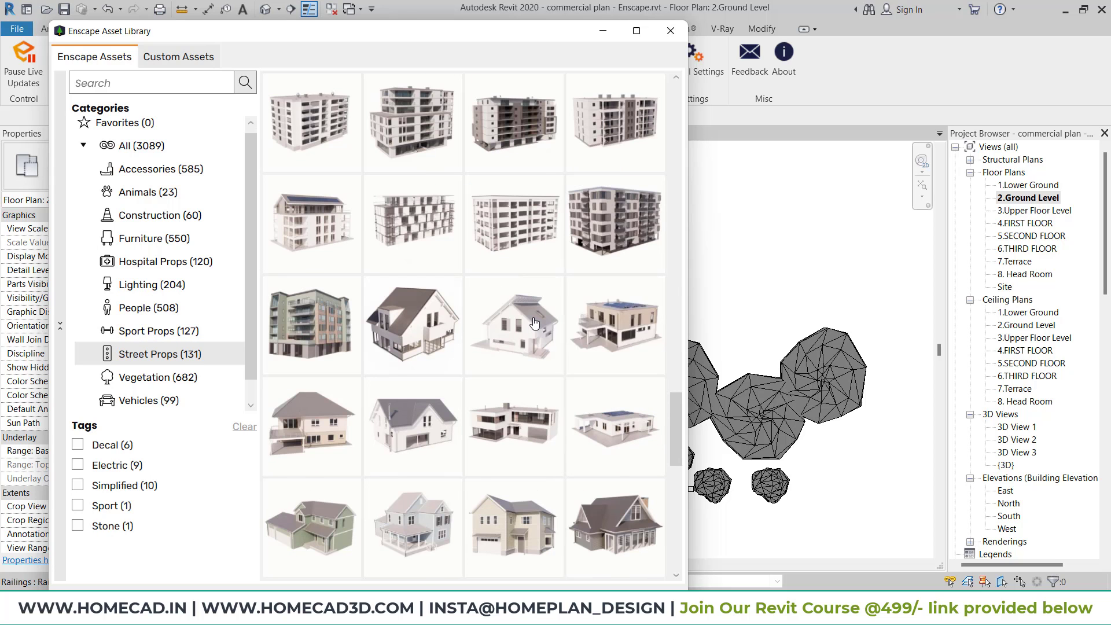
click(511, 412)
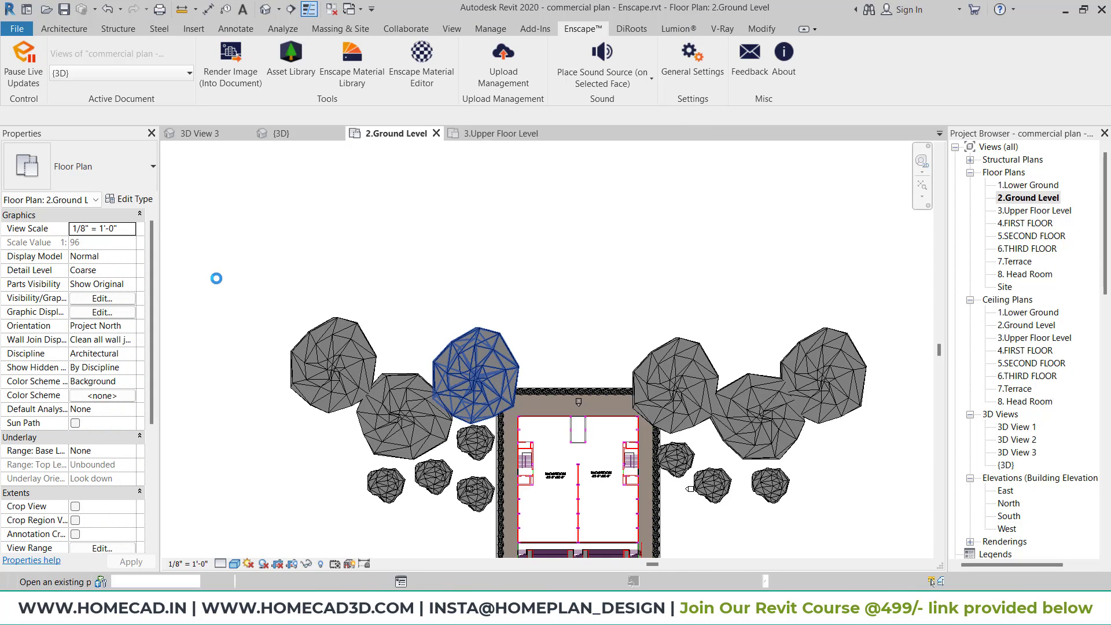
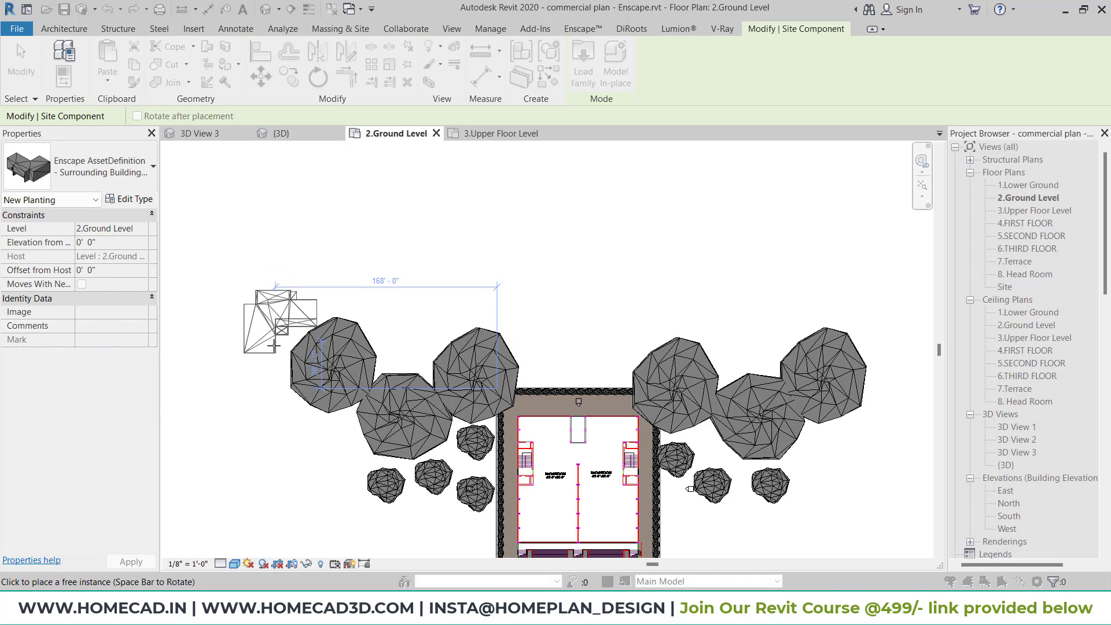
click(271, 346)
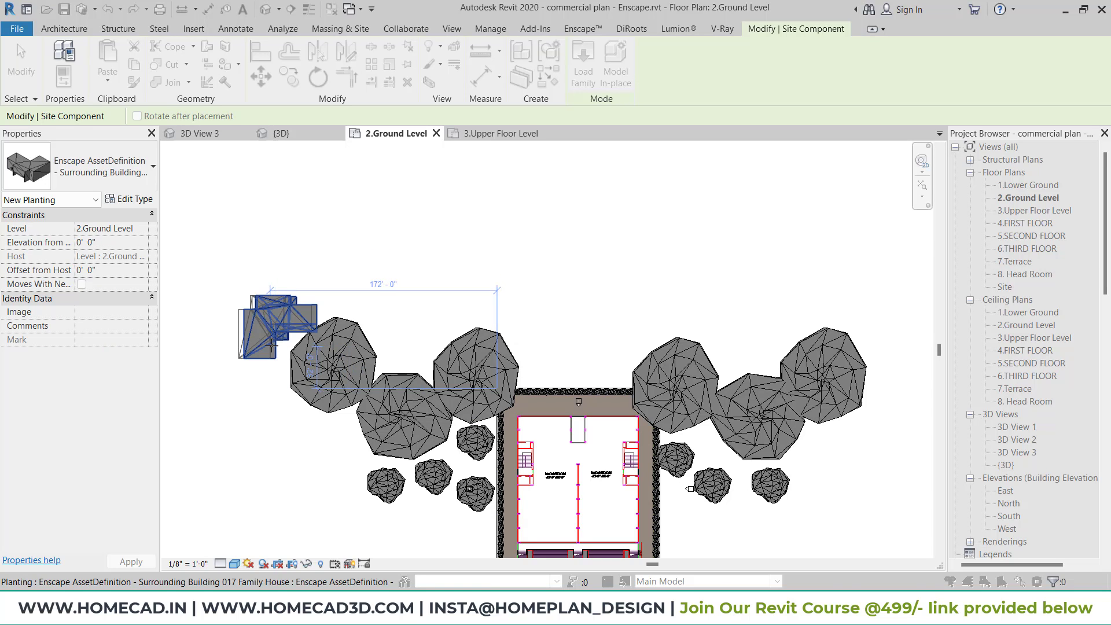
key(Escape)
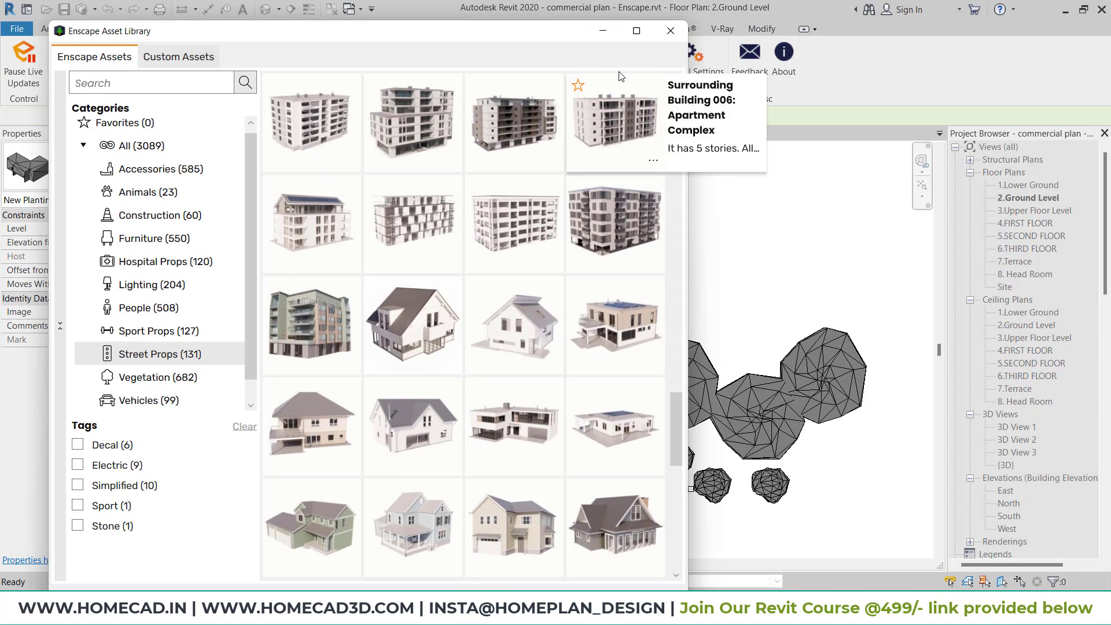
click(605, 35)
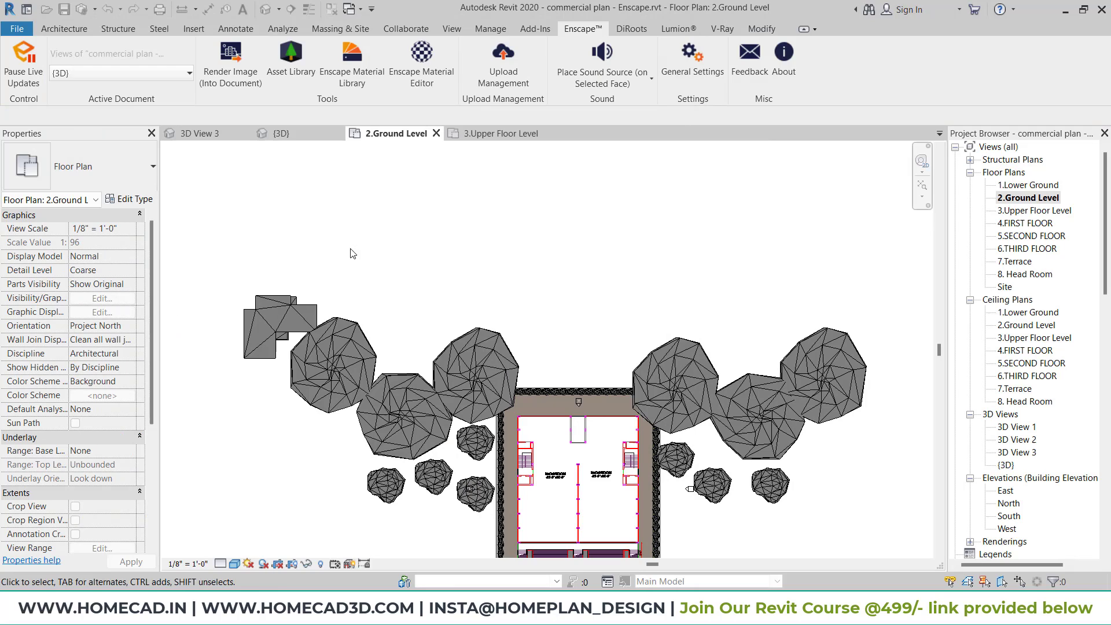
Mirror a copy of the family house about a vertical axis drawn at its right edge.
click(288, 305)
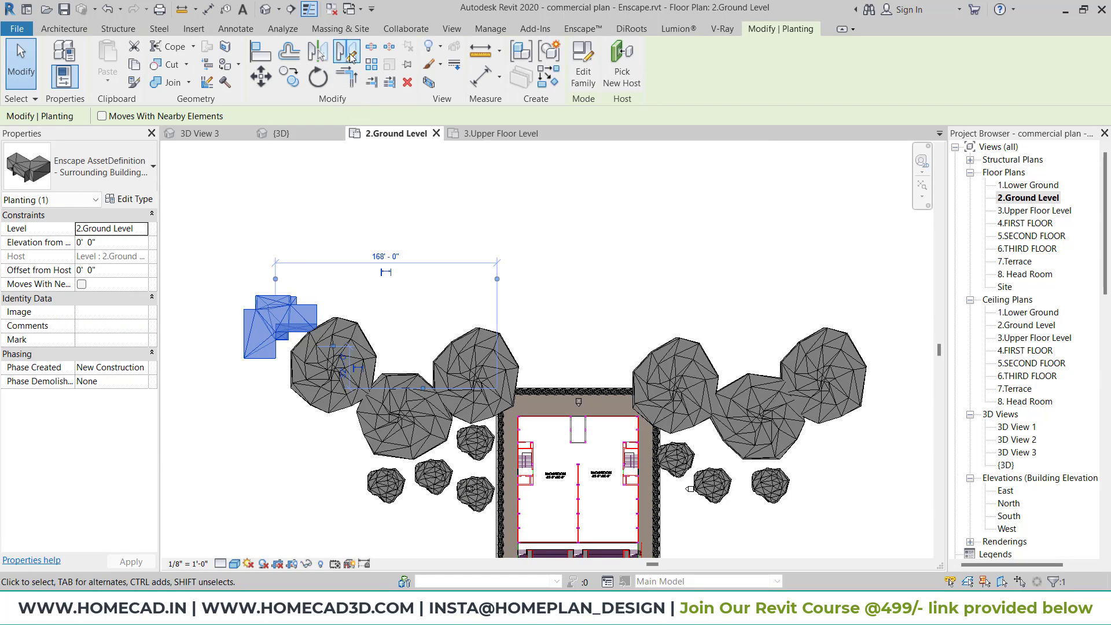
click(352, 57)
click(317, 314)
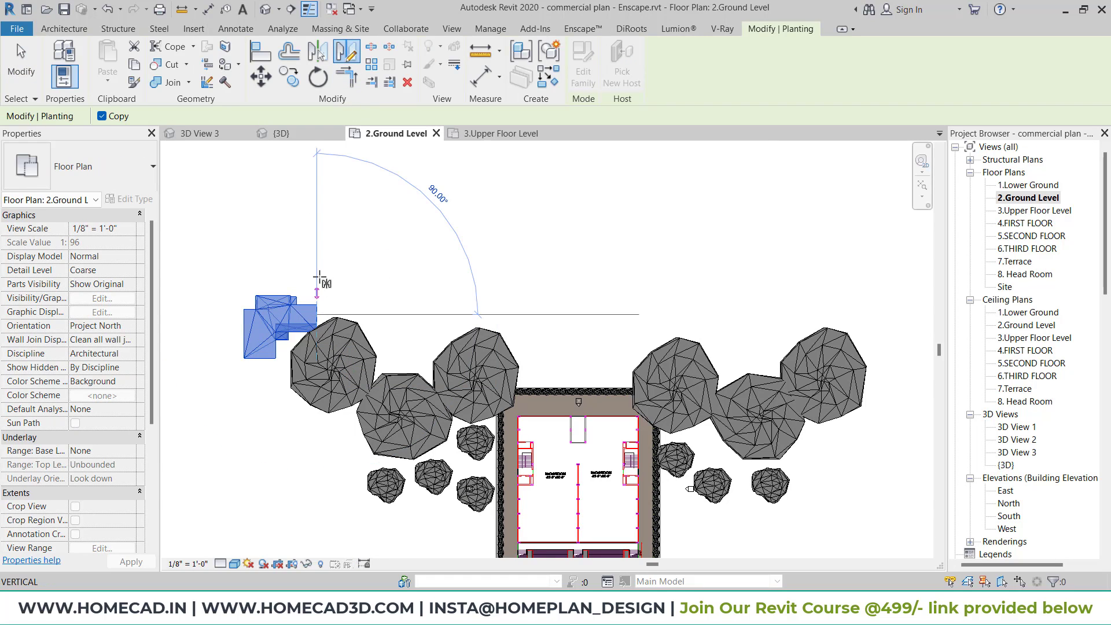
click(317, 277)
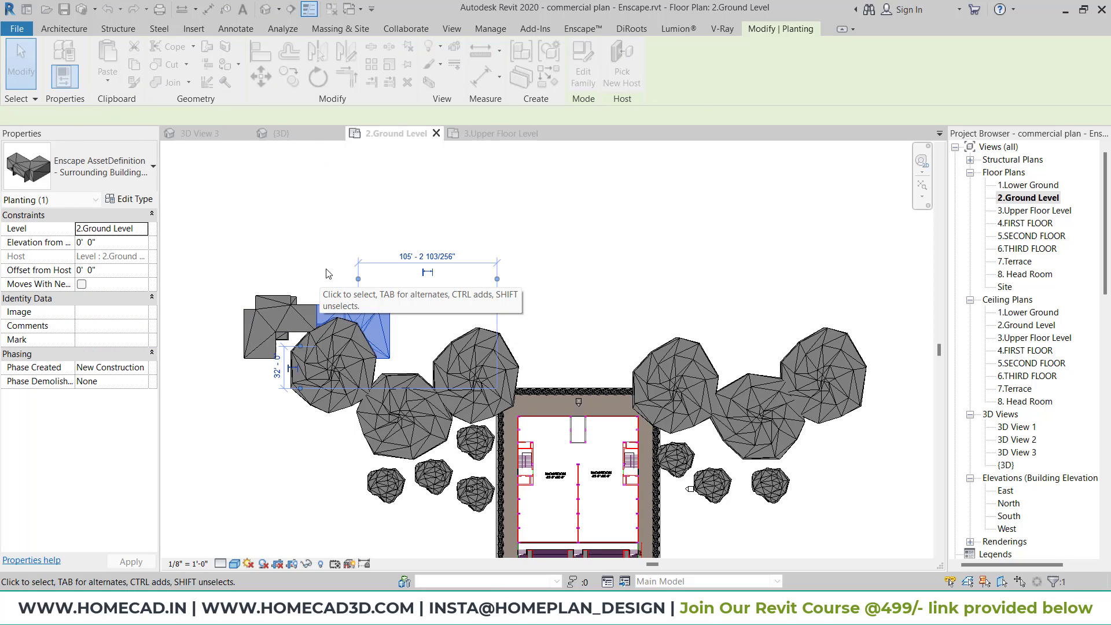
click(330, 269)
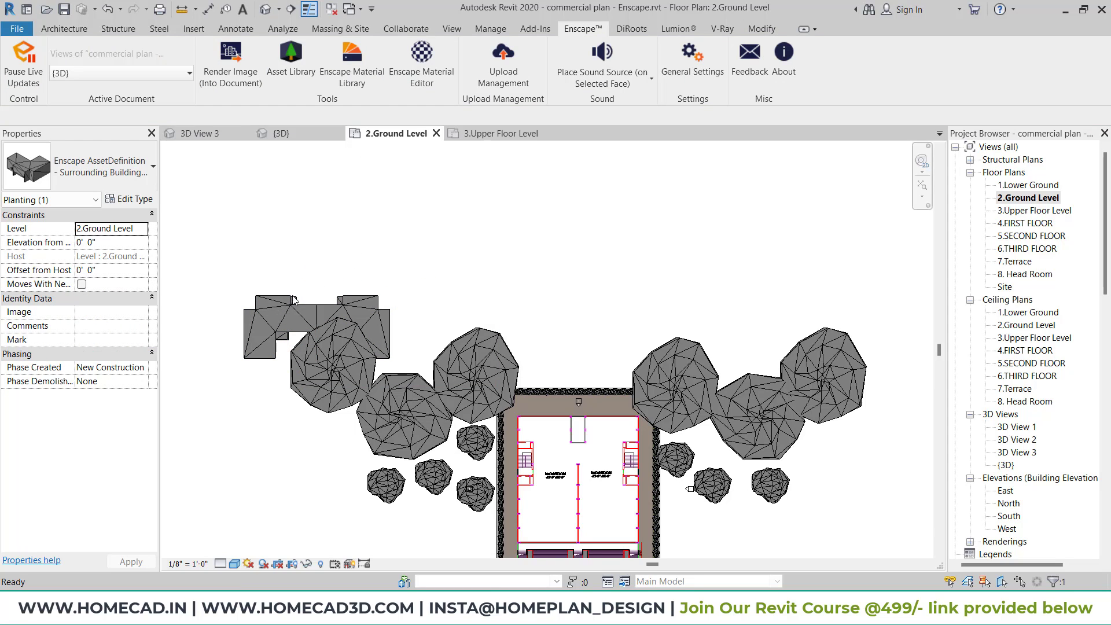
Array the two mirrored houses horizontally to the right, spaced by the pair's width to the 2nd member, with a count of 5.
drag(379, 247, 280, 308)
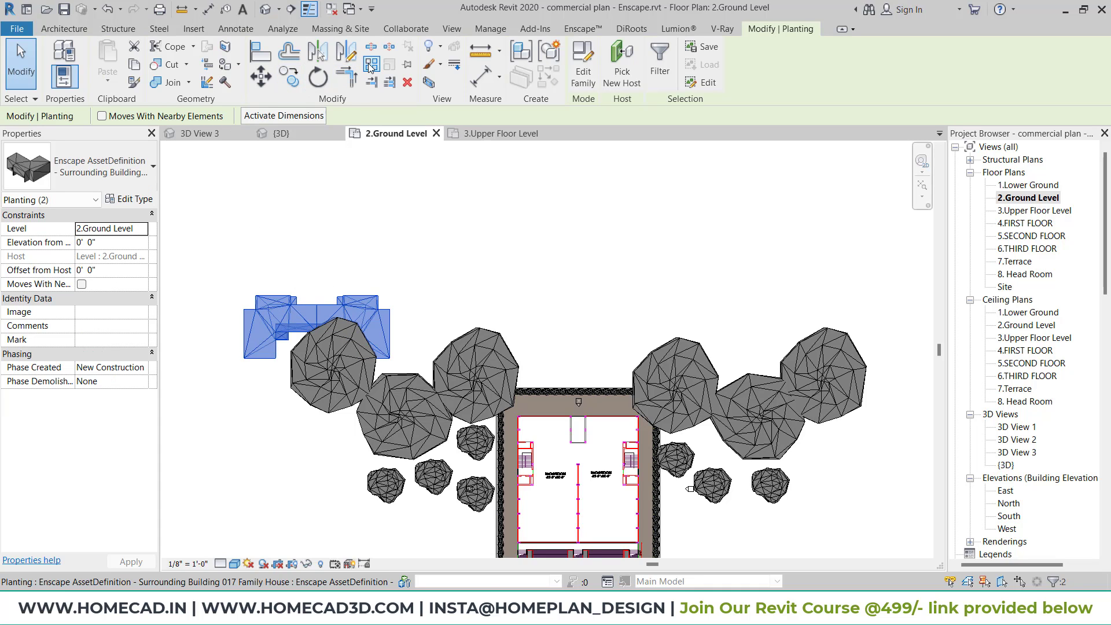
click(372, 65)
click(243, 322)
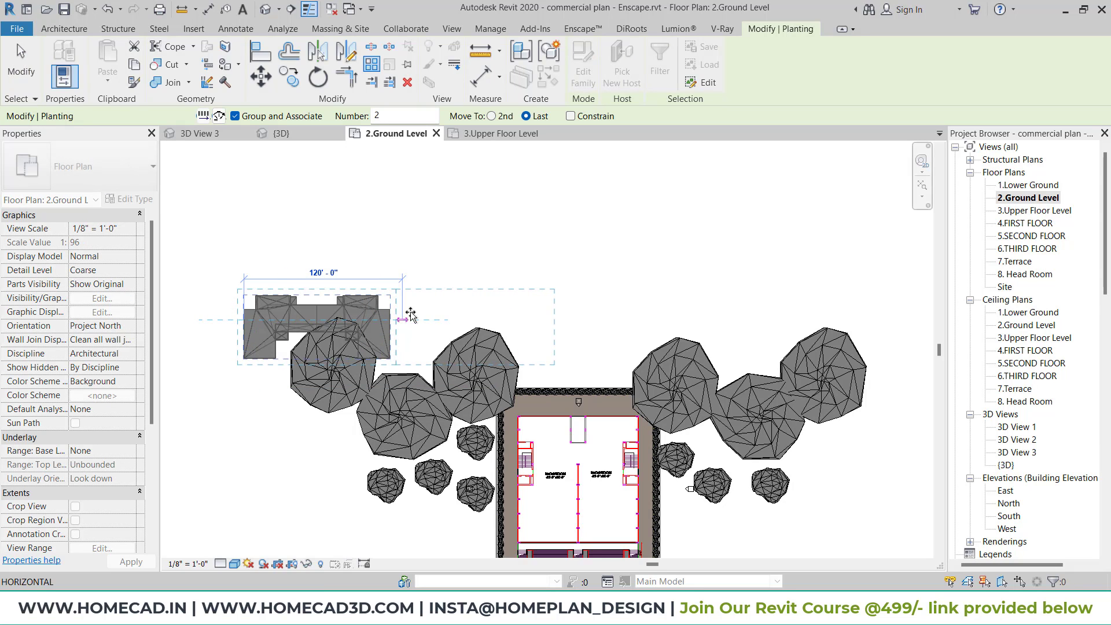
click(491, 116)
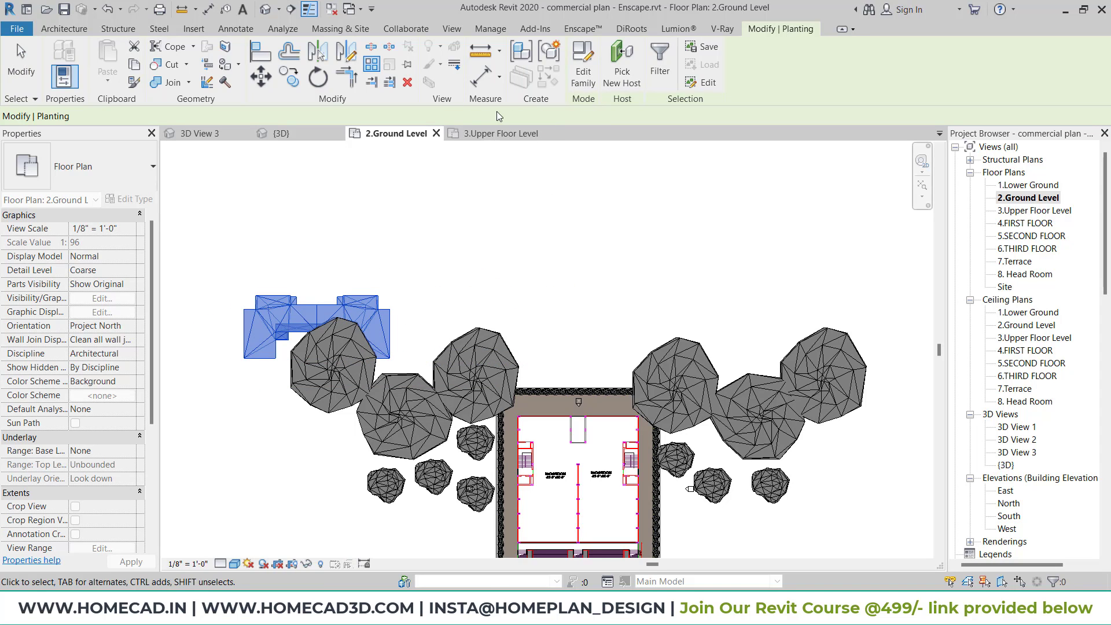
click(245, 321)
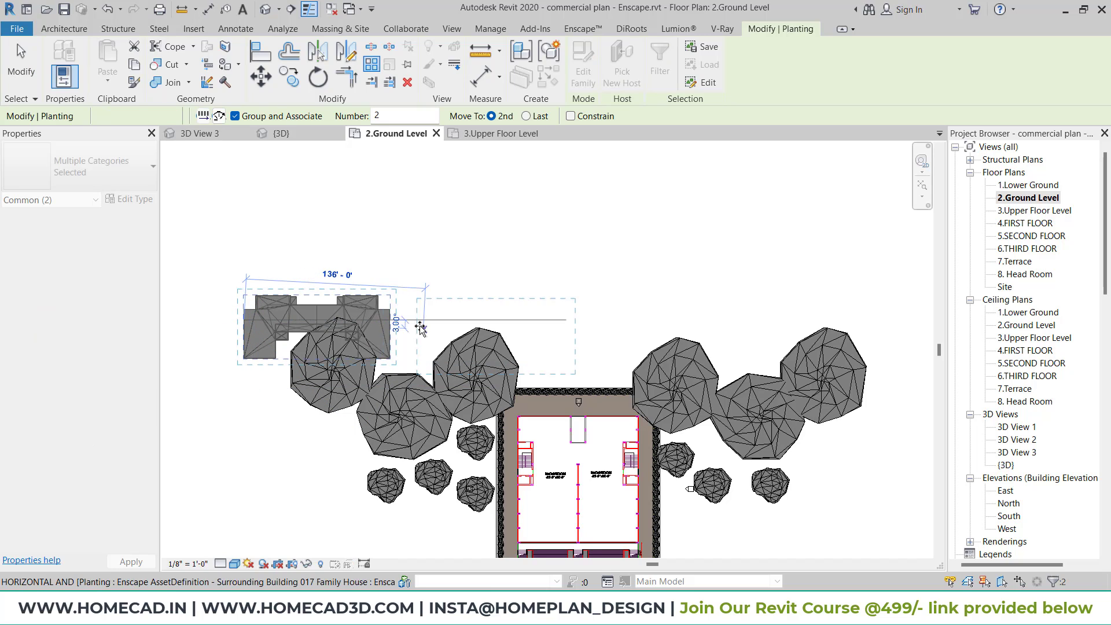
click(392, 324)
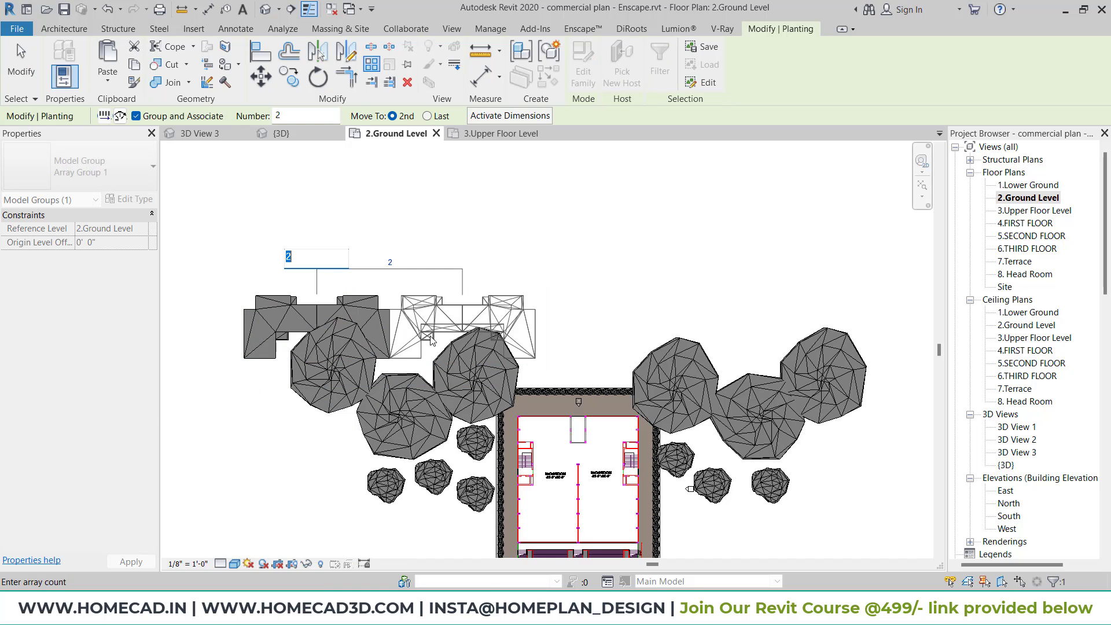
text(5)
key(Return)
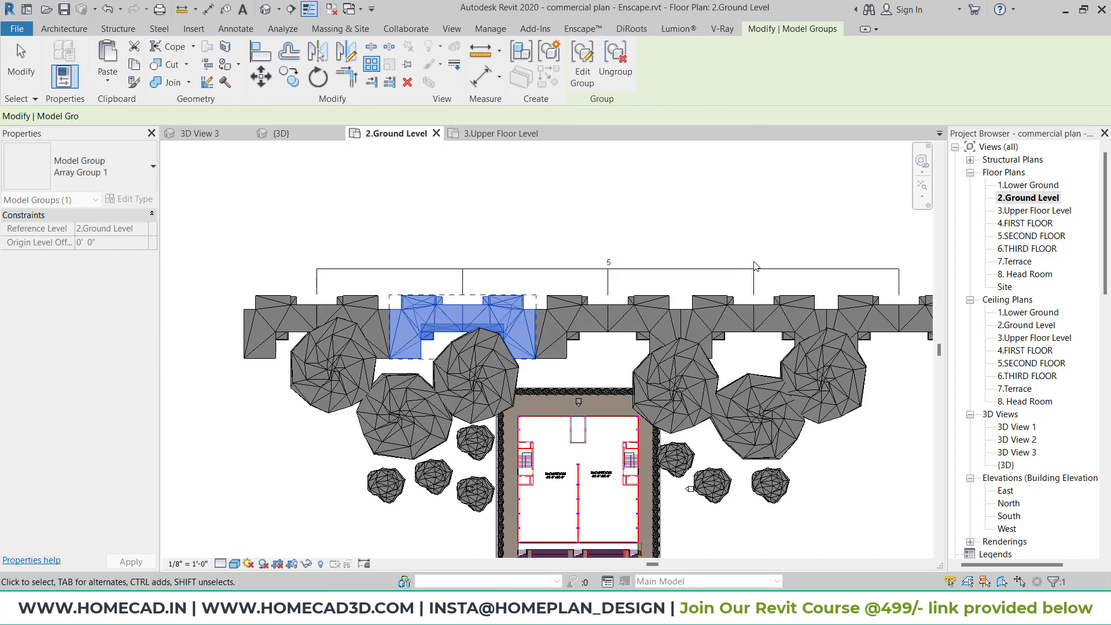
click(606, 264)
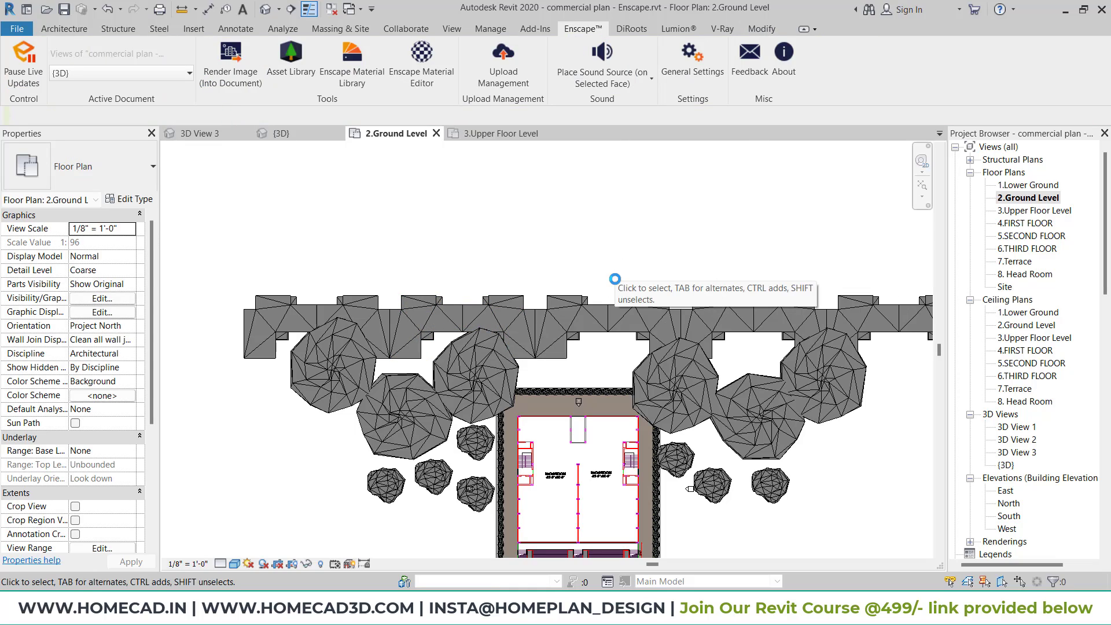
Switch to the Enscape window to check the row of houses behind the commercial building.
mouse_move(621, 608)
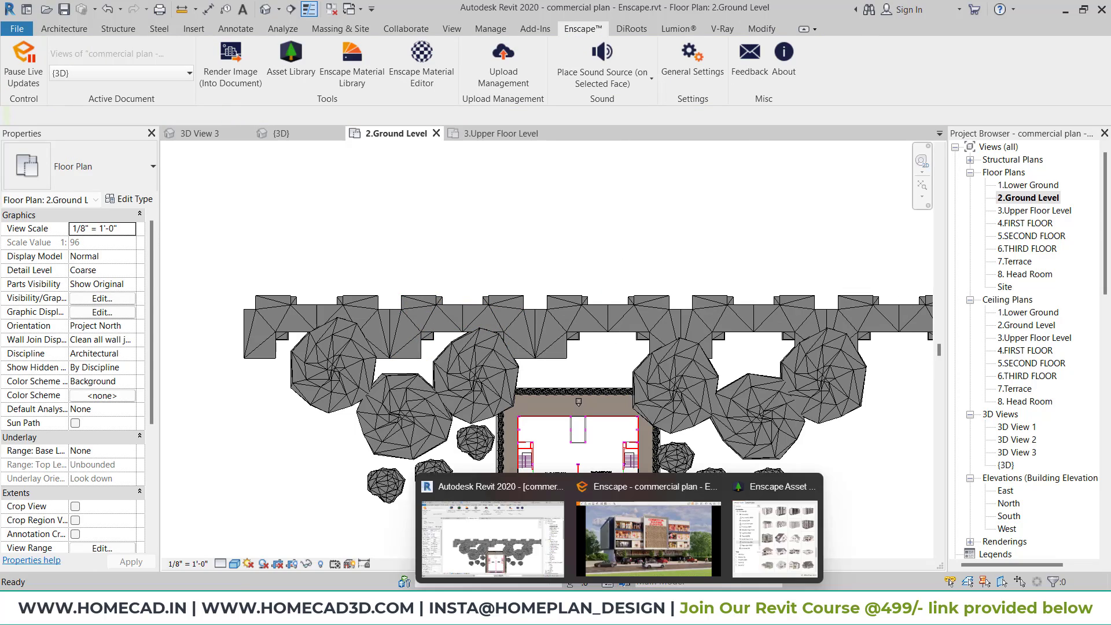
click(628, 535)
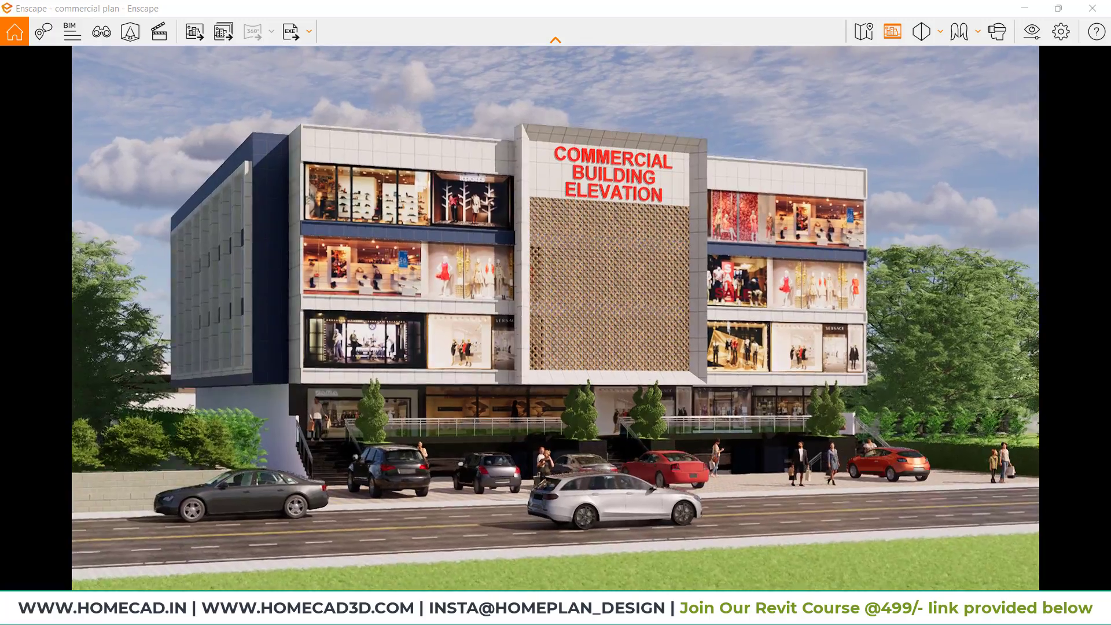
Reframe the camera view so the whole commercial building and the cars parked in front fill the image.
key(e)
key(q)
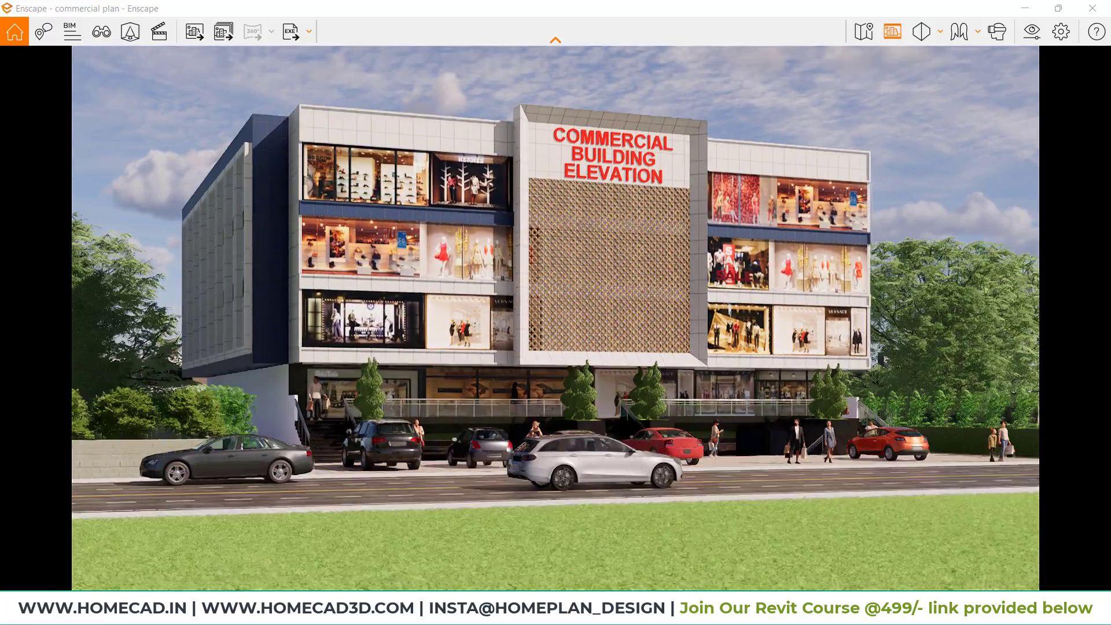
key(e)
key(q)
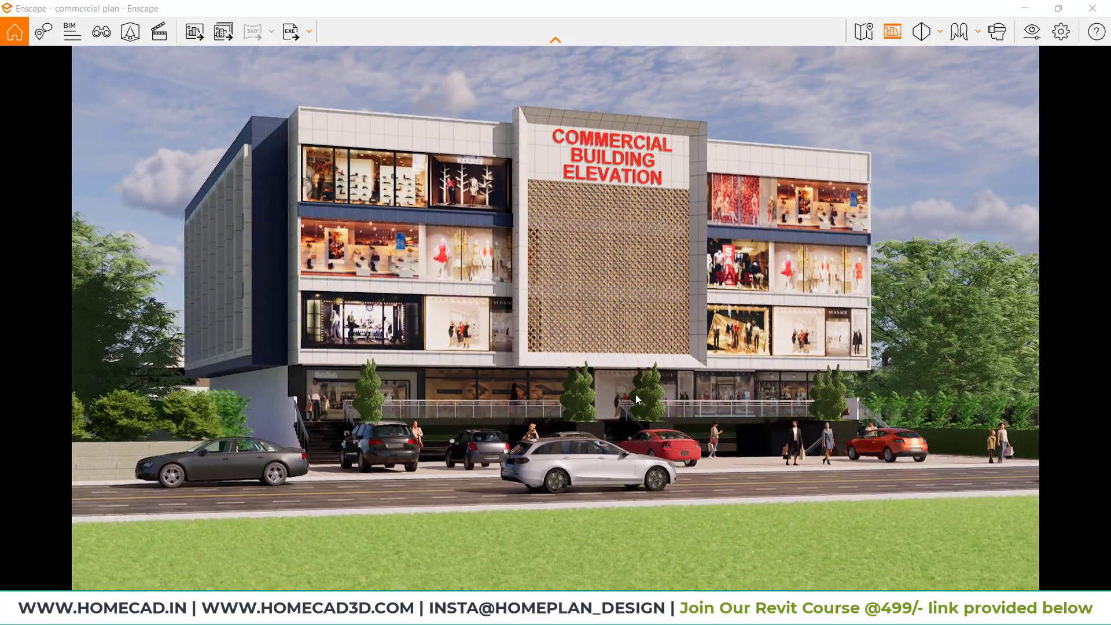
key(w)
drag(635, 394, 671, 385)
key(a)
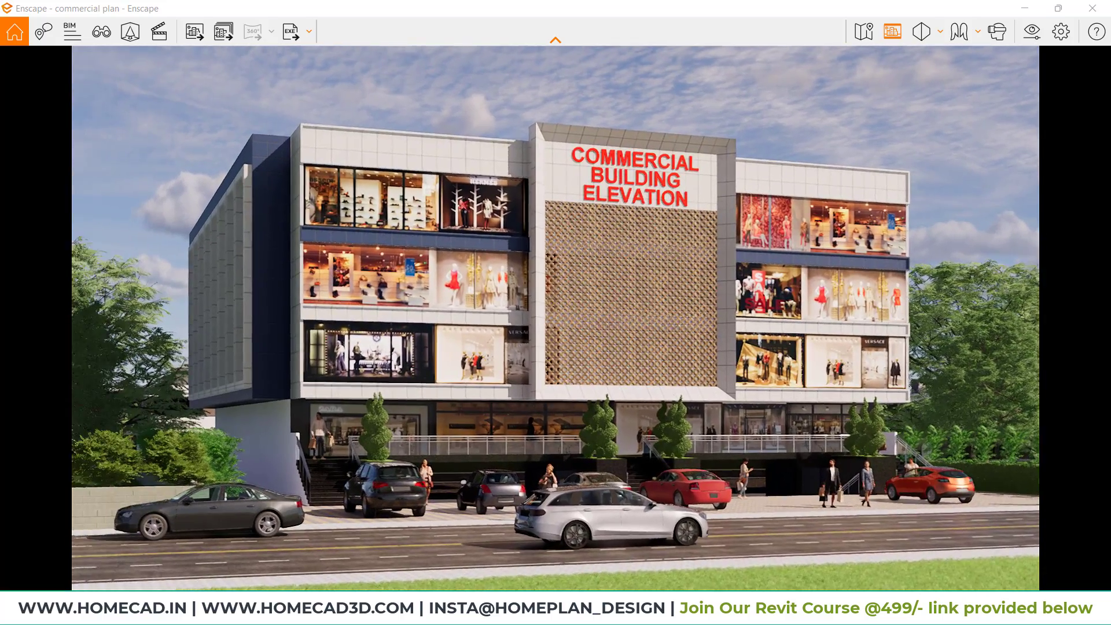
key(d)
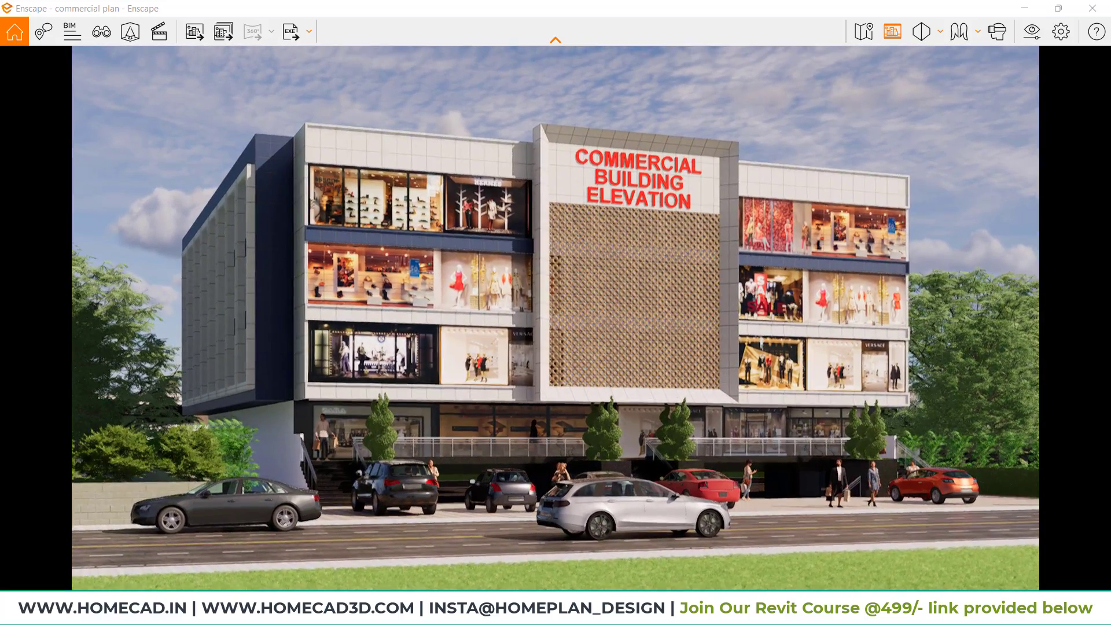
drag(618, 394, 615, 383)
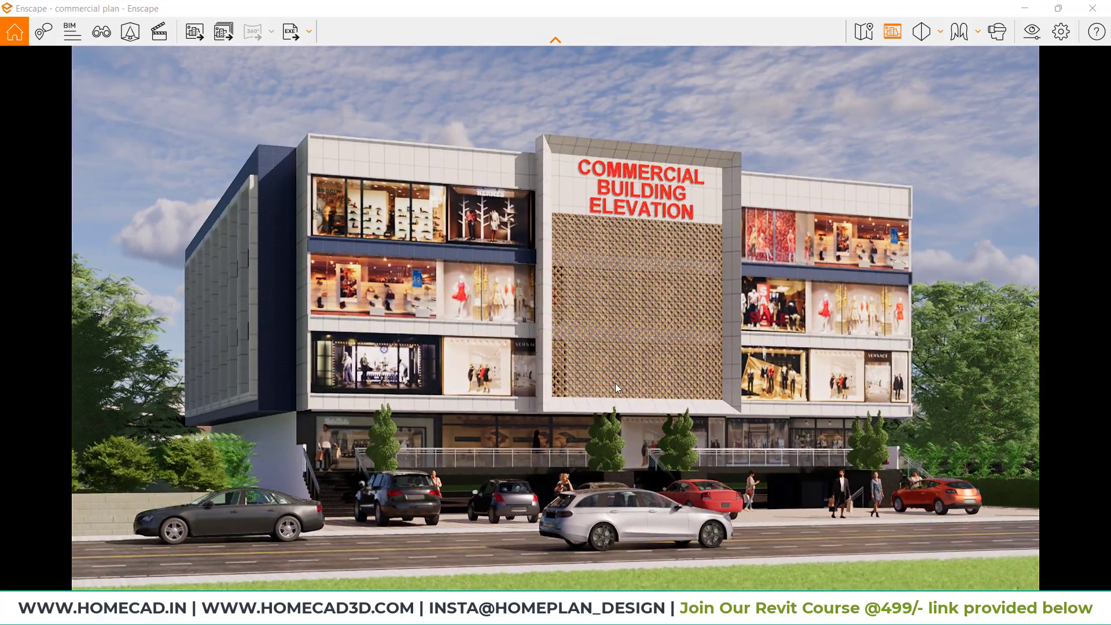
mouse_move(332, 92)
mouse_down()
mouse_move(793, 137)
mouse_move(392, 68)
mouse_up()
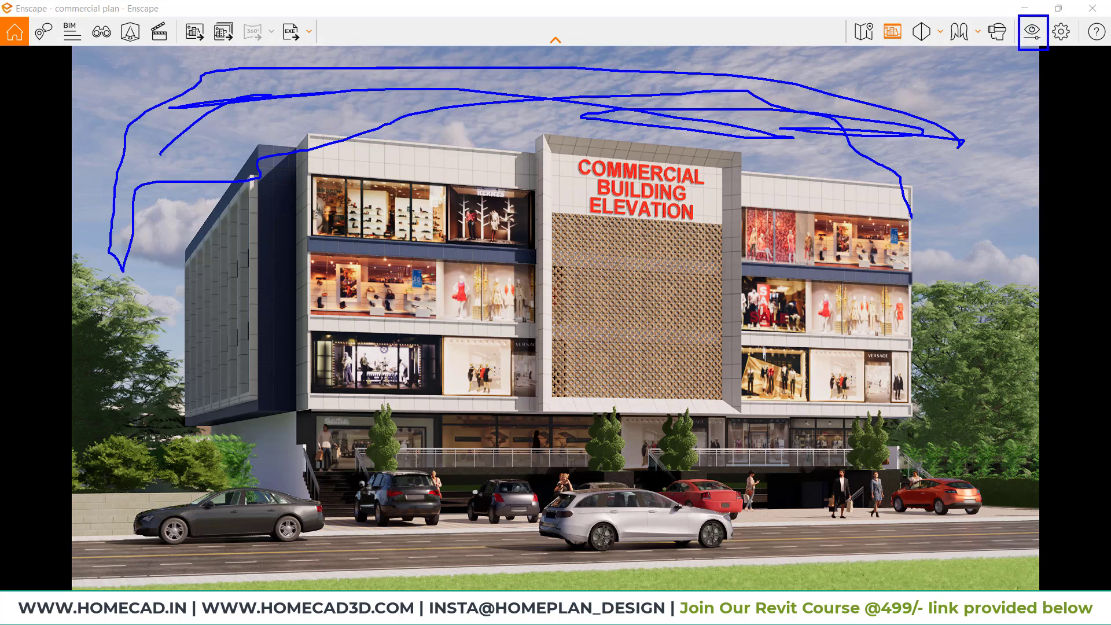
key(Escape)
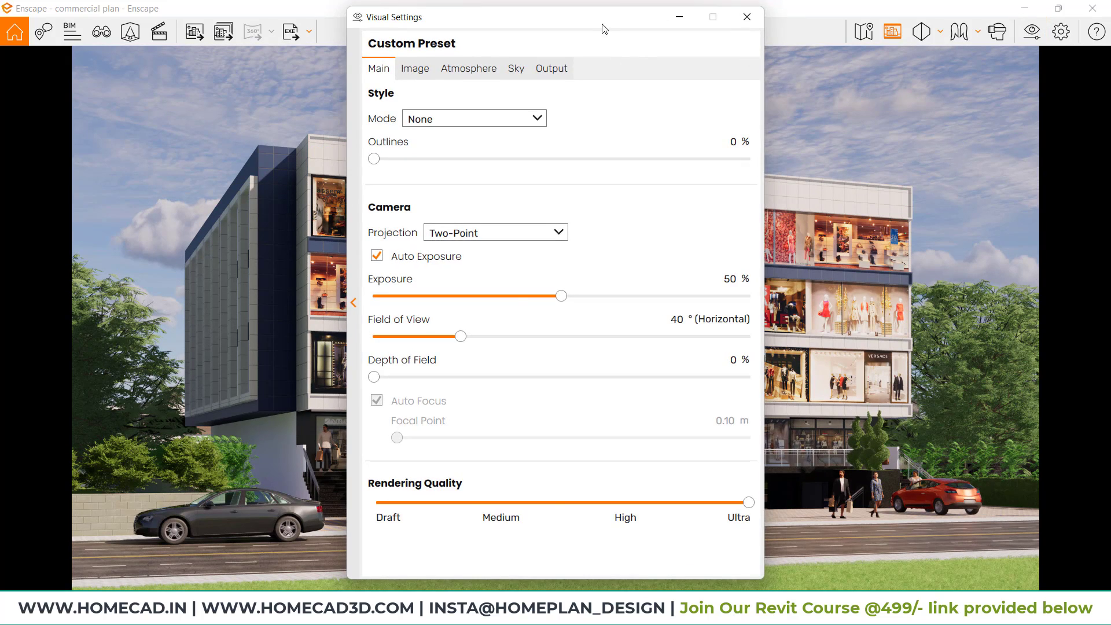
Arrange the Visual Settings window beside the render window and widen the render window up to it.
drag(603, 29, 953, 36)
drag(657, 5, 3, 55)
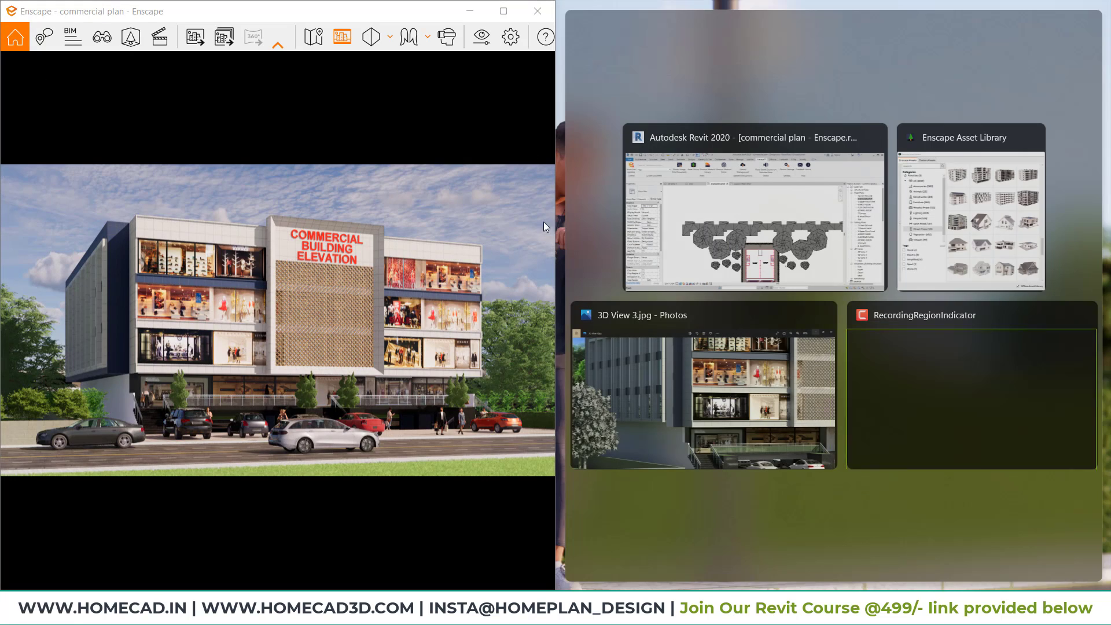
click(582, 254)
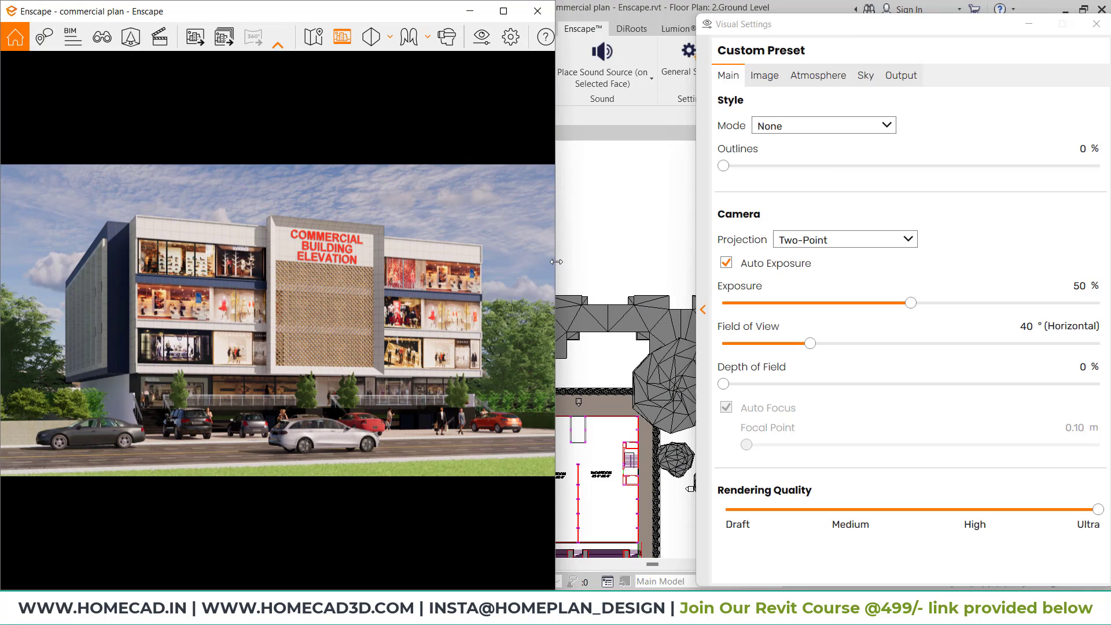
drag(557, 261, 694, 254)
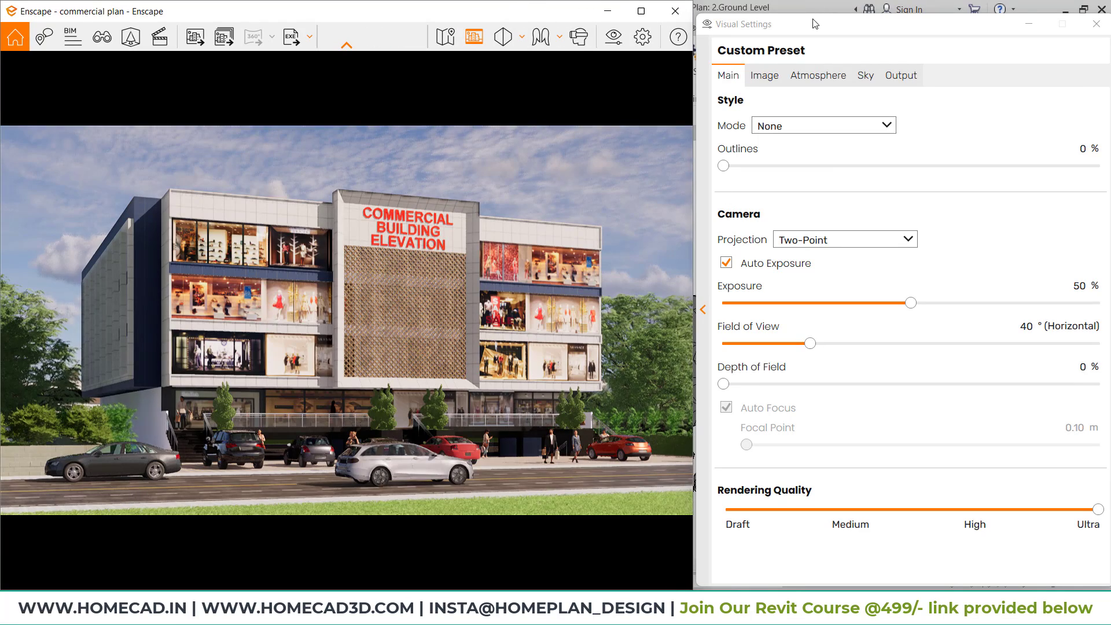
drag(814, 26, 810, 14)
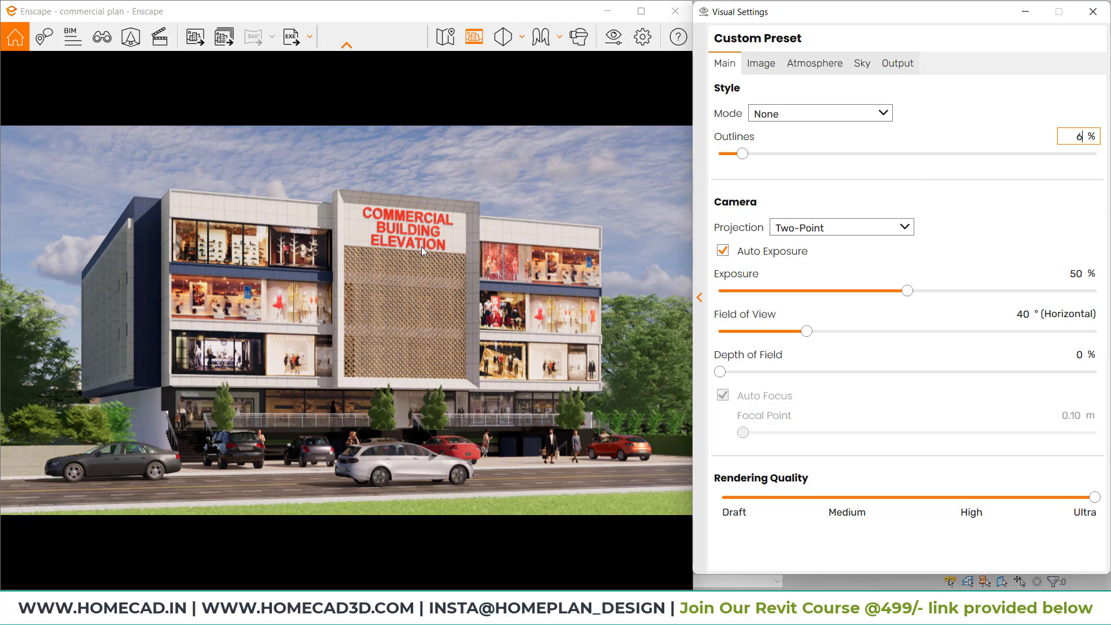
Set the outlines to 6 % and the horizontal field of view to 40°.
click(446, 241)
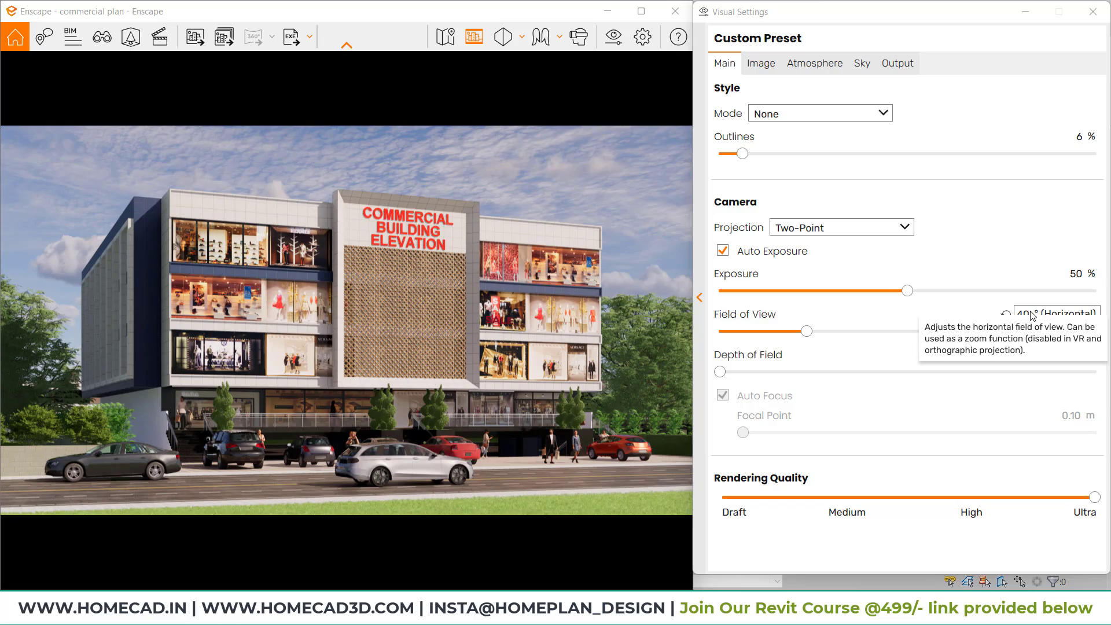
mouse_move(807, 336)
mouse_down()
mouse_move(740, 333)
mouse_move(866, 330)
mouse_move(801, 331)
mouse_up()
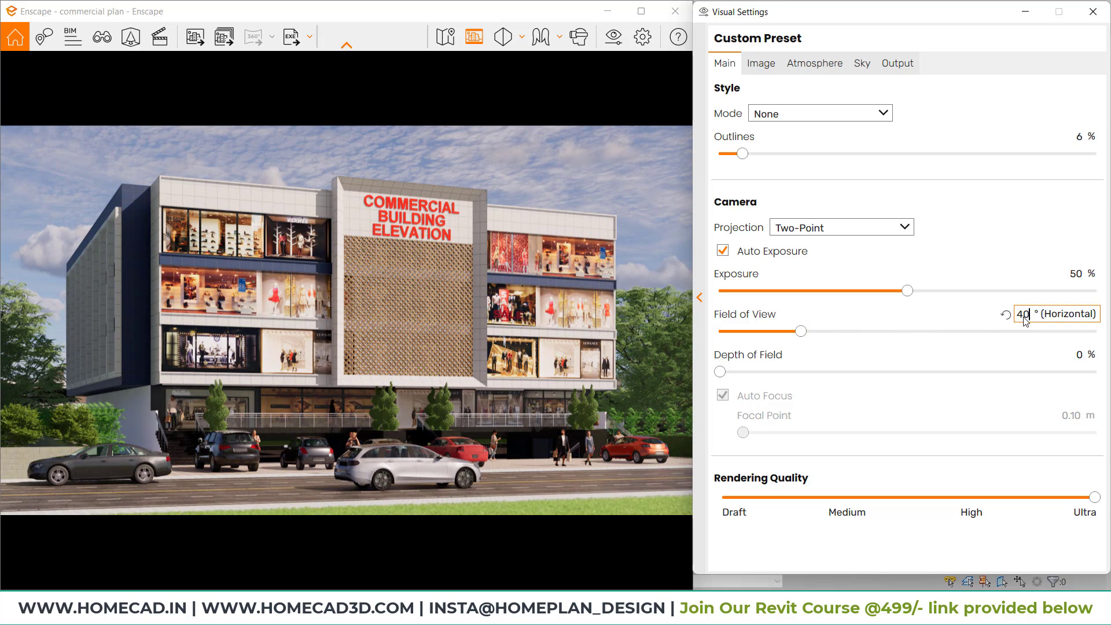
key(Return)
Set the image corrections to highlights 11 %, shadows -40 %, saturation 104 % and color temperature 6,683 K.
click(762, 64)
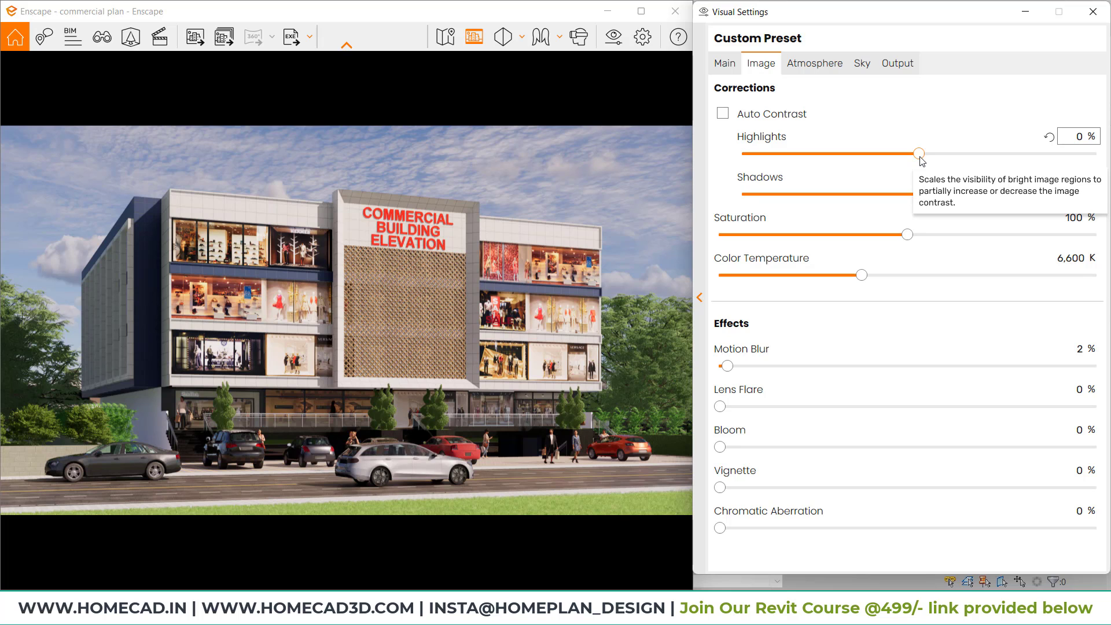
drag(919, 157, 966, 161)
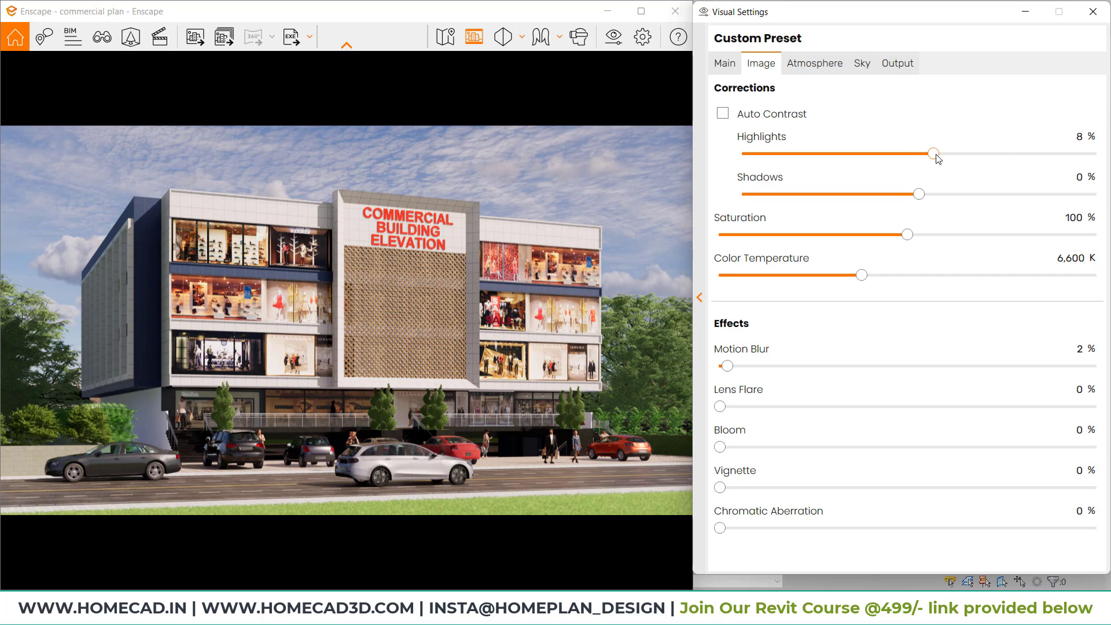
drag(920, 195, 827, 194)
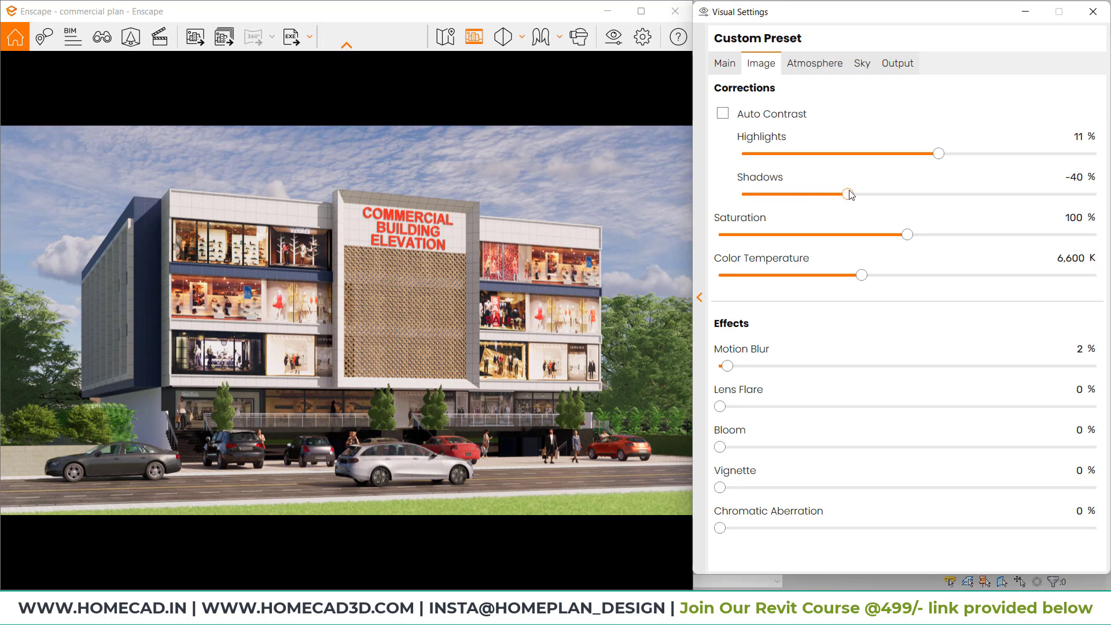
mouse_move(907, 234)
mouse_down()
mouse_move(883, 236)
mouse_move(940, 243)
mouse_move(921, 247)
mouse_up()
drag(861, 279, 912, 283)
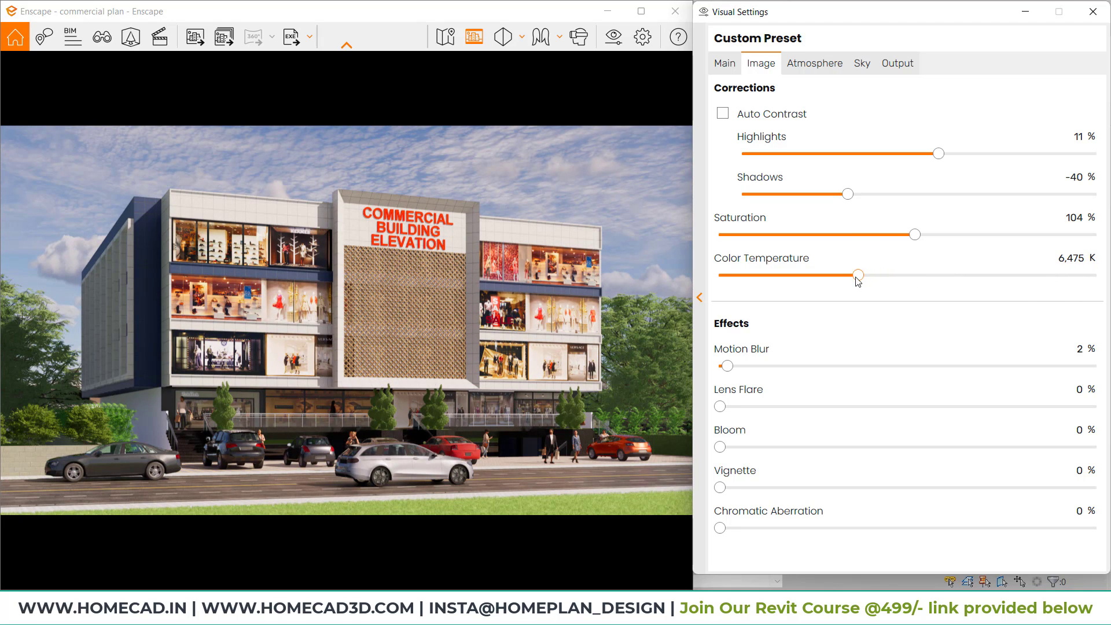
drag(862, 279, 864, 280)
Set motion blur, lens flare, bloom and vignette to 0 % and chromatic aberration to 10 %.
drag(728, 369, 719, 368)
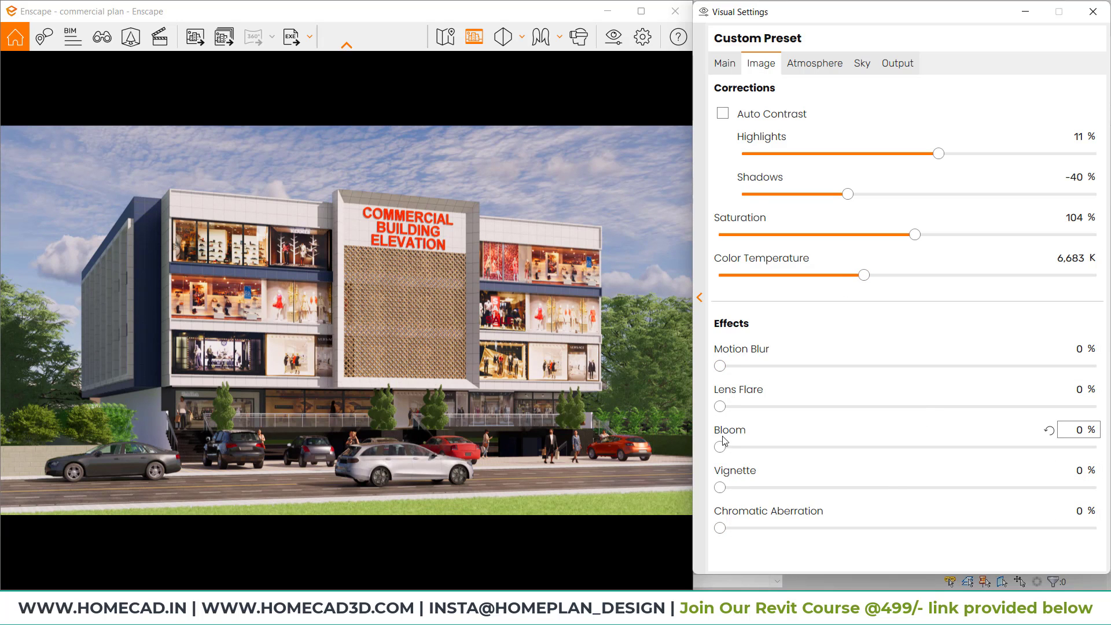
mouse_move(720, 447)
mouse_down()
mouse_move(943, 454)
mouse_move(716, 449)
mouse_up()
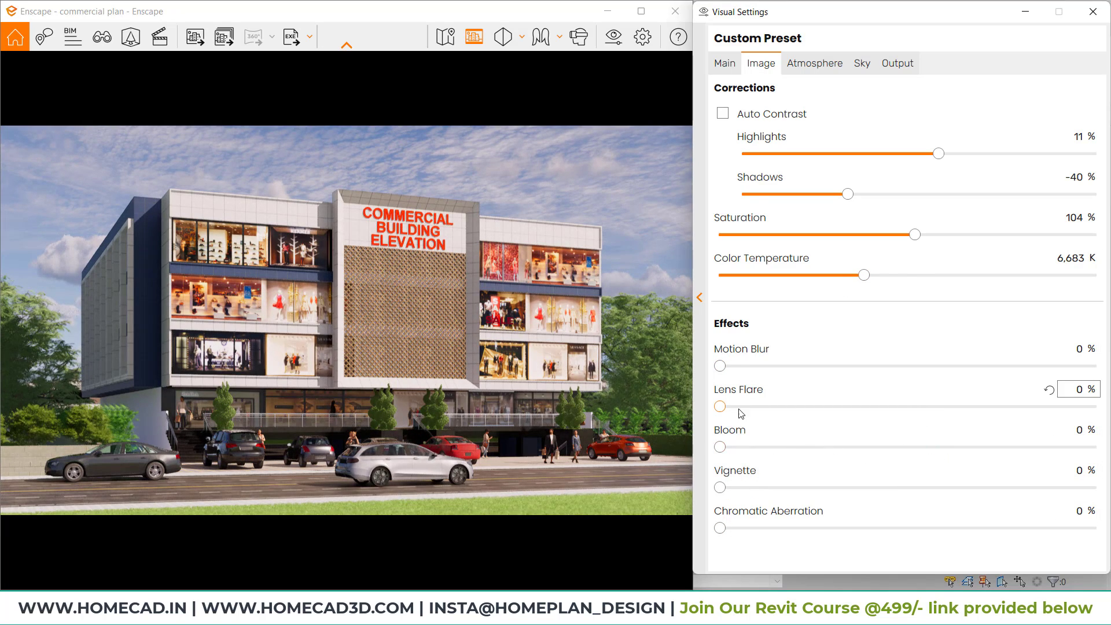
drag(722, 407, 682, 403)
mouse_move(720, 367)
mouse_down()
mouse_move(865, 384)
mouse_move(717, 369)
mouse_up()
drag(720, 487, 773, 528)
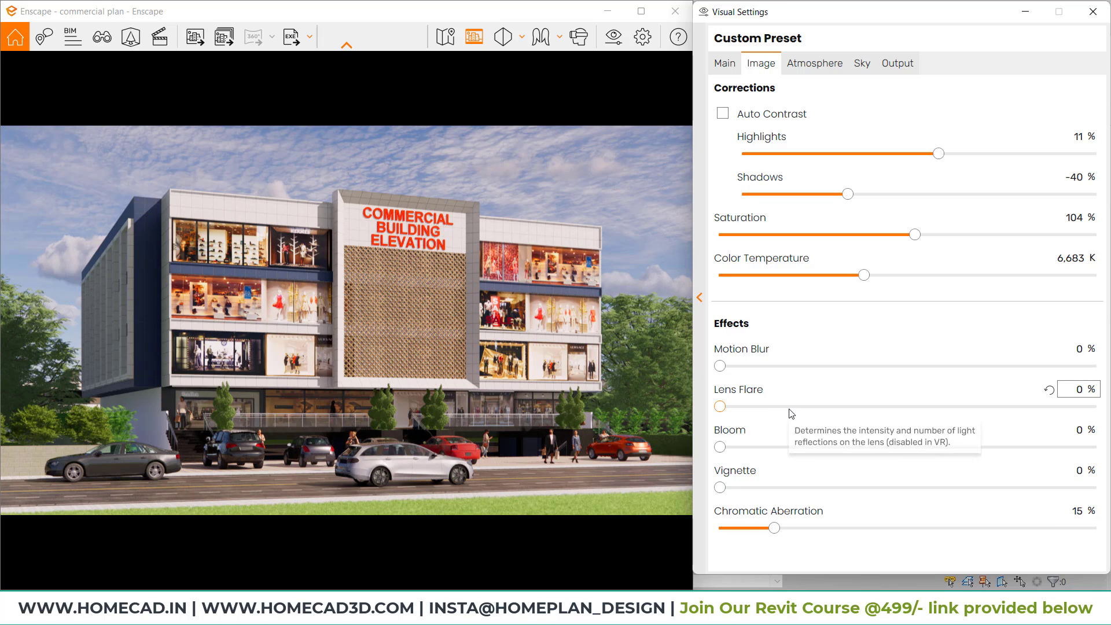
drag(775, 528, 770, 528)
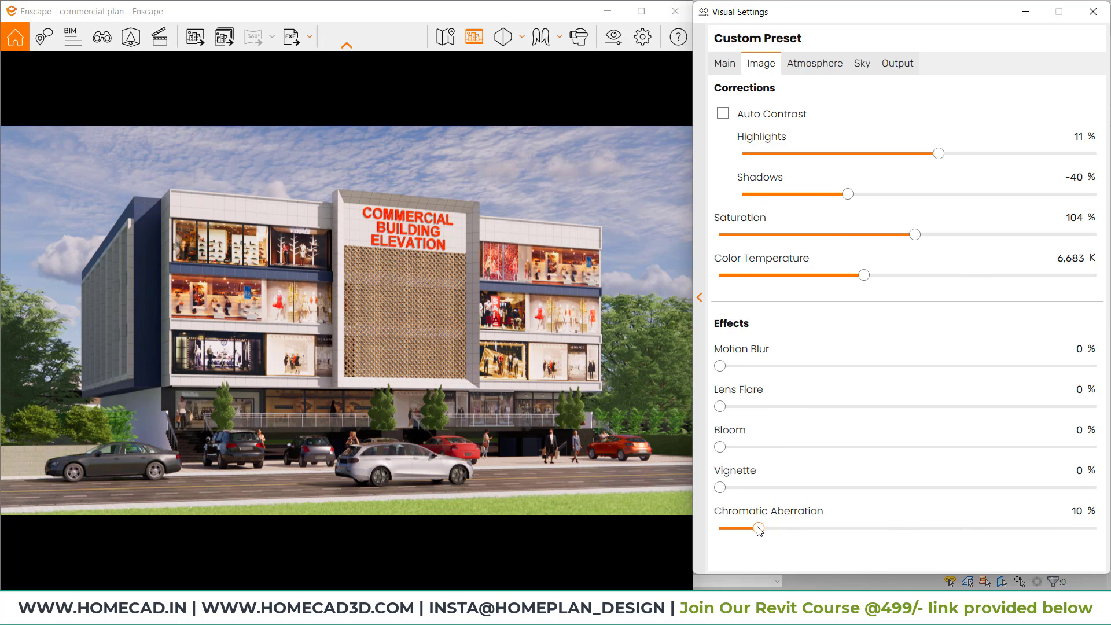
Compare the render with Auto Contrast on and off, leave it disabled, and set the shadows to -35 %.
click(810, 65)
click(761, 63)
click(748, 115)
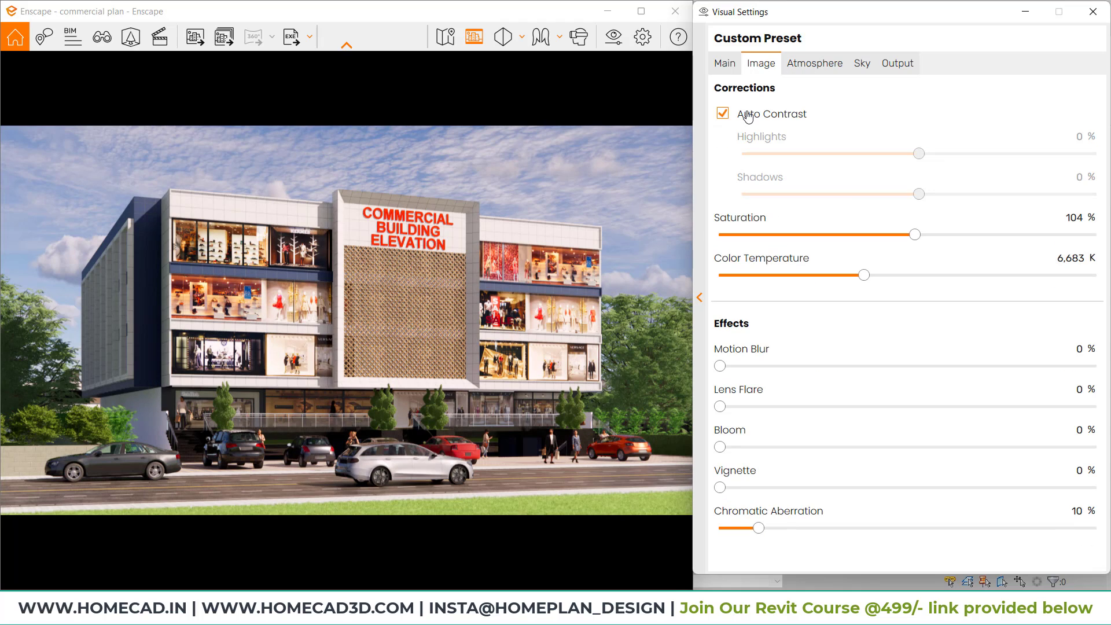
click(747, 115)
click(747, 114)
click(748, 115)
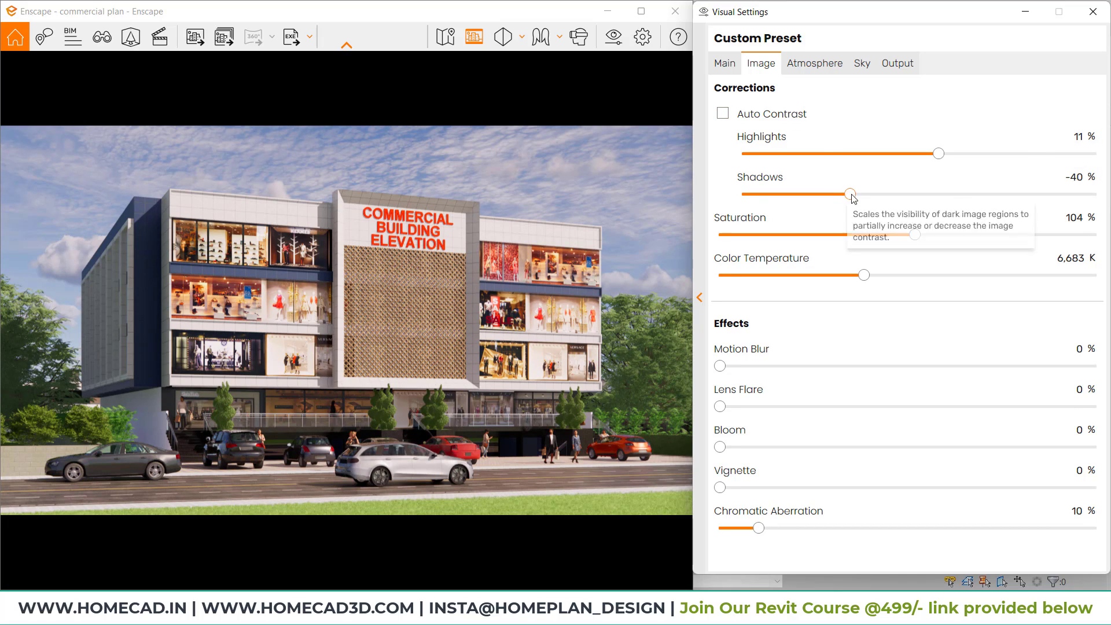
drag(849, 195, 859, 196)
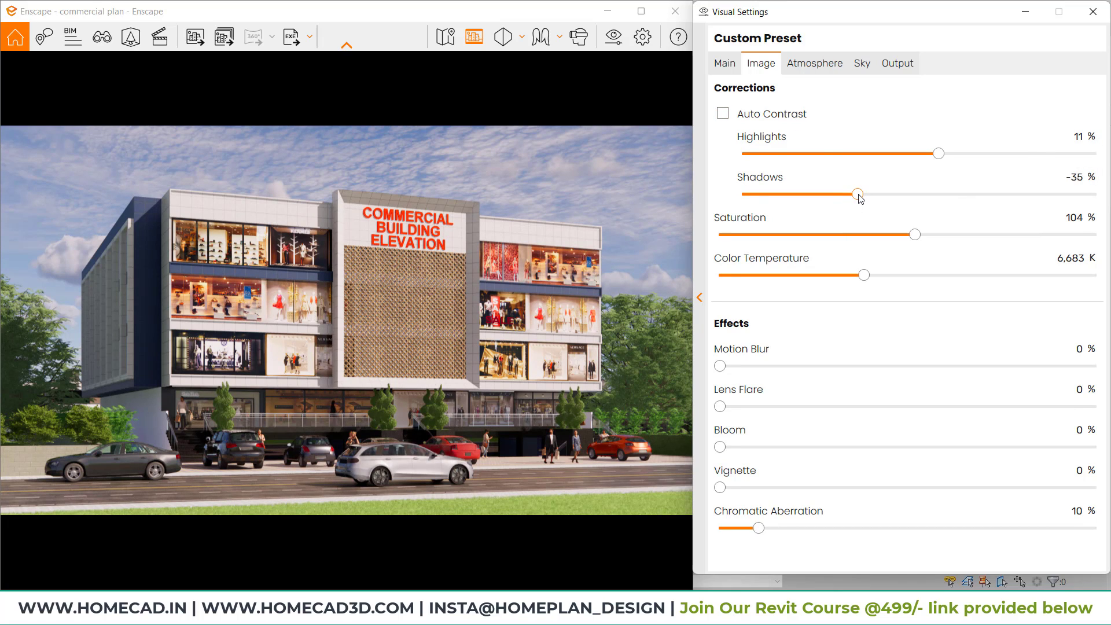
Set the atmosphere to fog intensity 0 %, sun brightness 39 %, shadow sharpness 45 % and ambient brightness 80 %.
click(812, 65)
drag(726, 137, 696, 149)
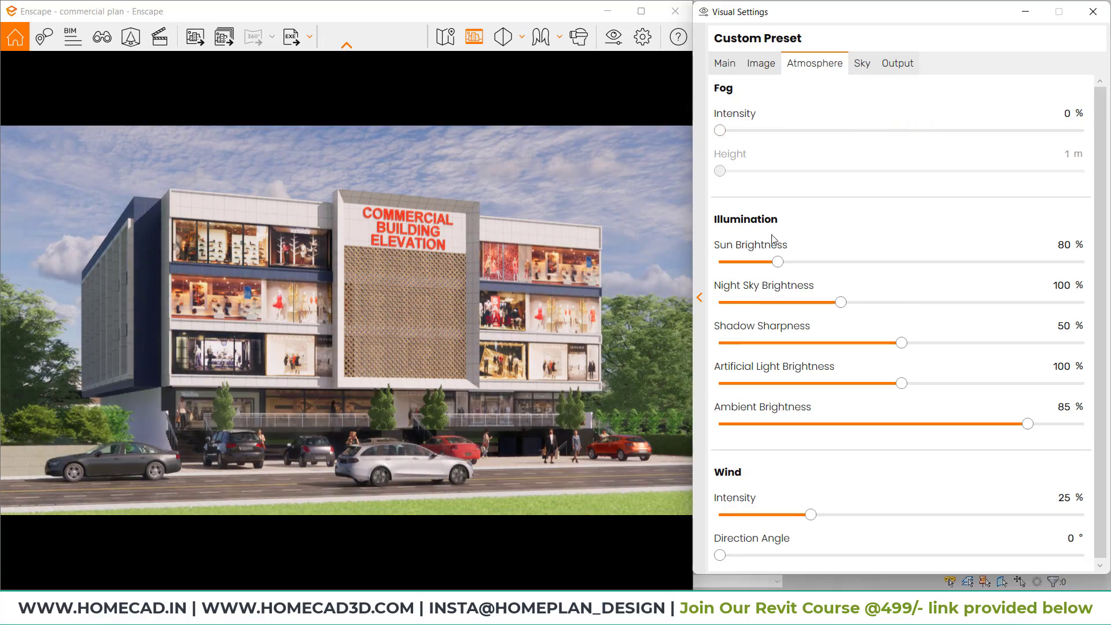
mouse_move(778, 262)
mouse_down()
mouse_move(869, 263)
mouse_move(750, 263)
mouse_move(768, 264)
mouse_up()
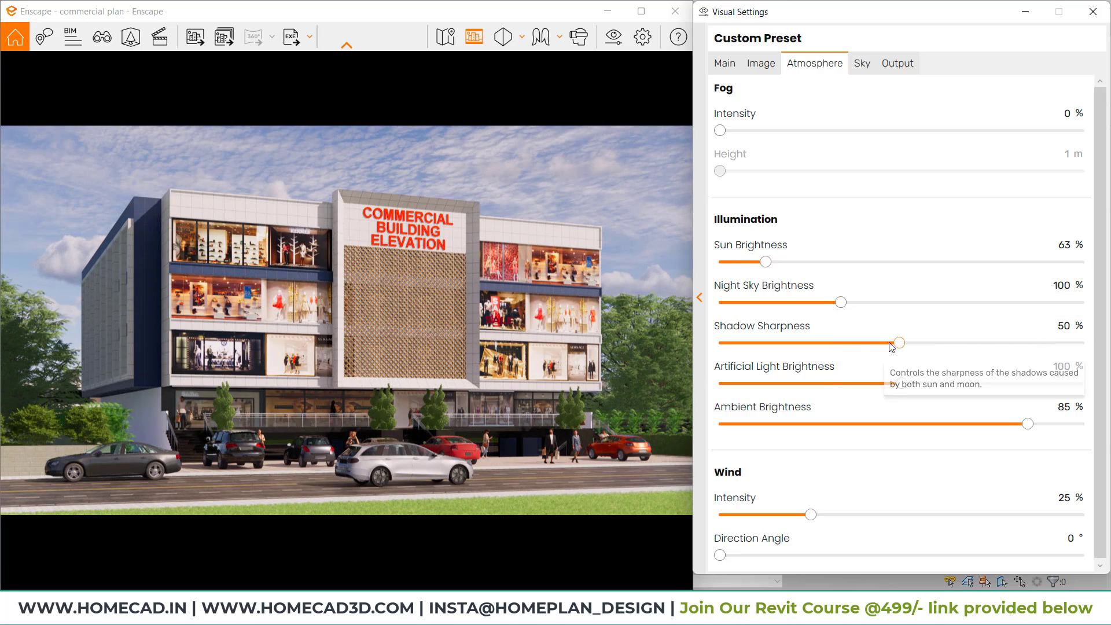
mouse_move(900, 342)
mouse_down()
mouse_move(818, 343)
mouse_move(883, 349)
mouse_up()
drag(773, 267, 750, 265)
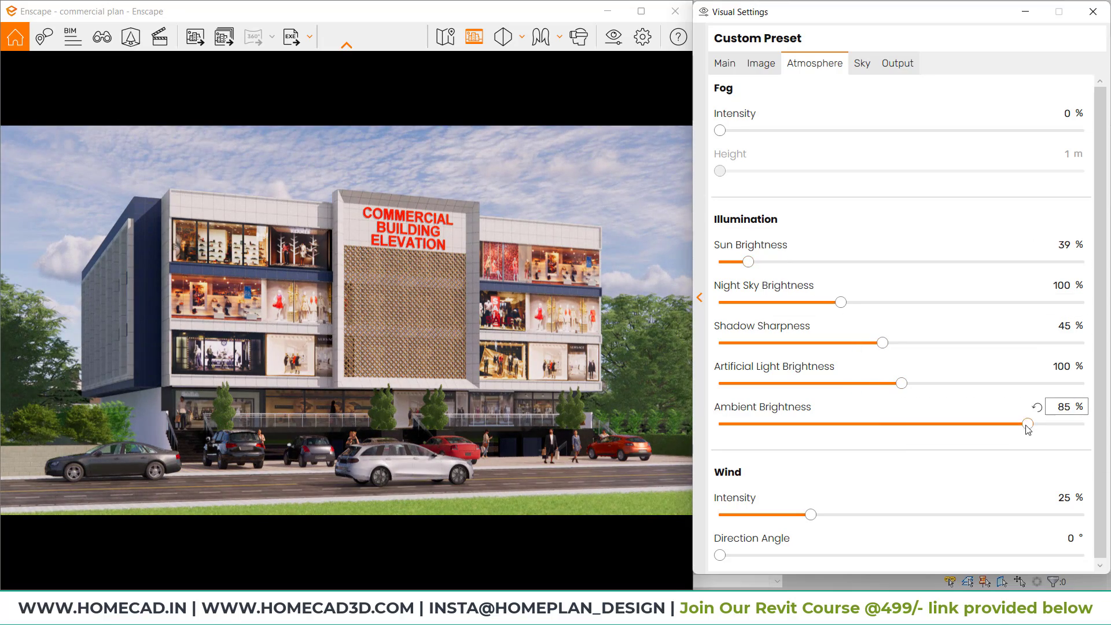
mouse_move(1027, 427)
mouse_down()
mouse_move(925, 426)
mouse_move(1029, 428)
mouse_move(1009, 429)
mouse_up()
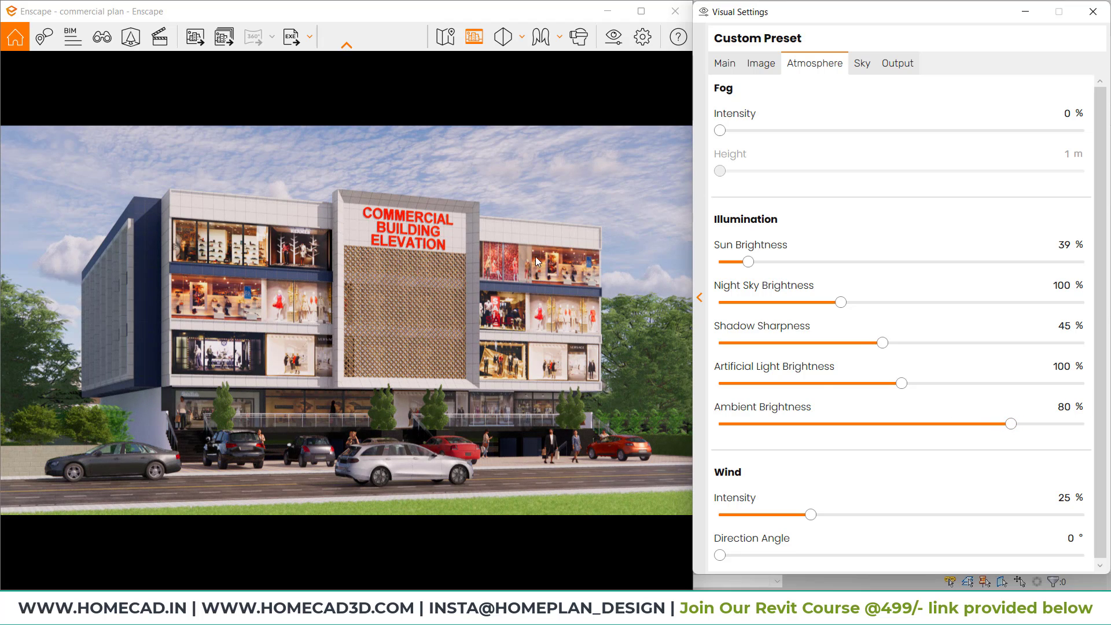
Clear the sky by setting the cloud density and the cirrus amount to 0 %.
click(861, 64)
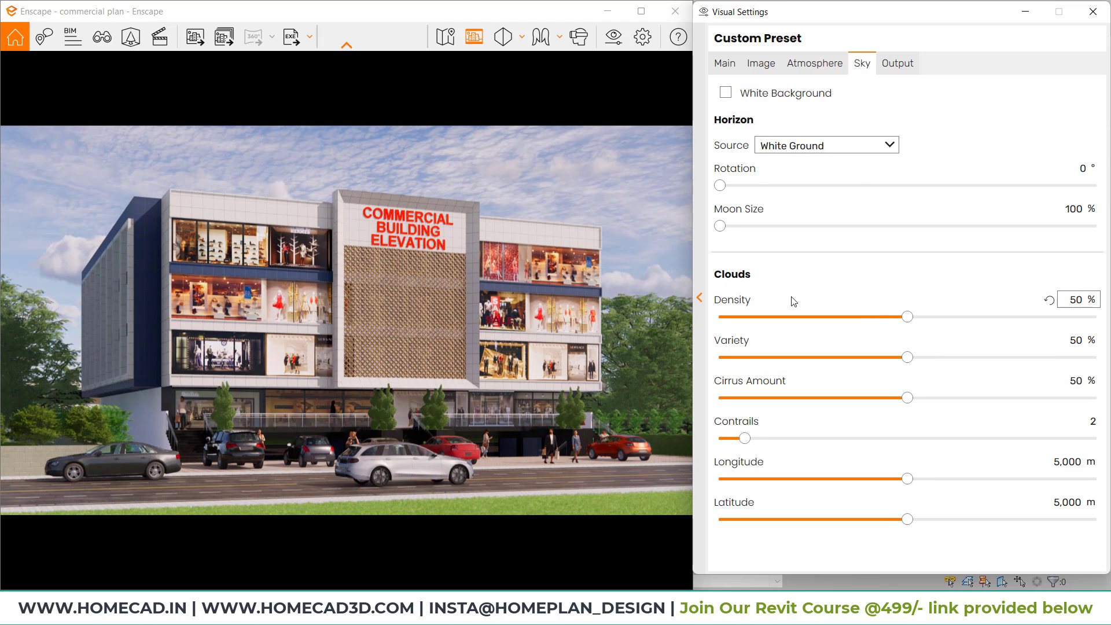
drag(906, 317, 680, 324)
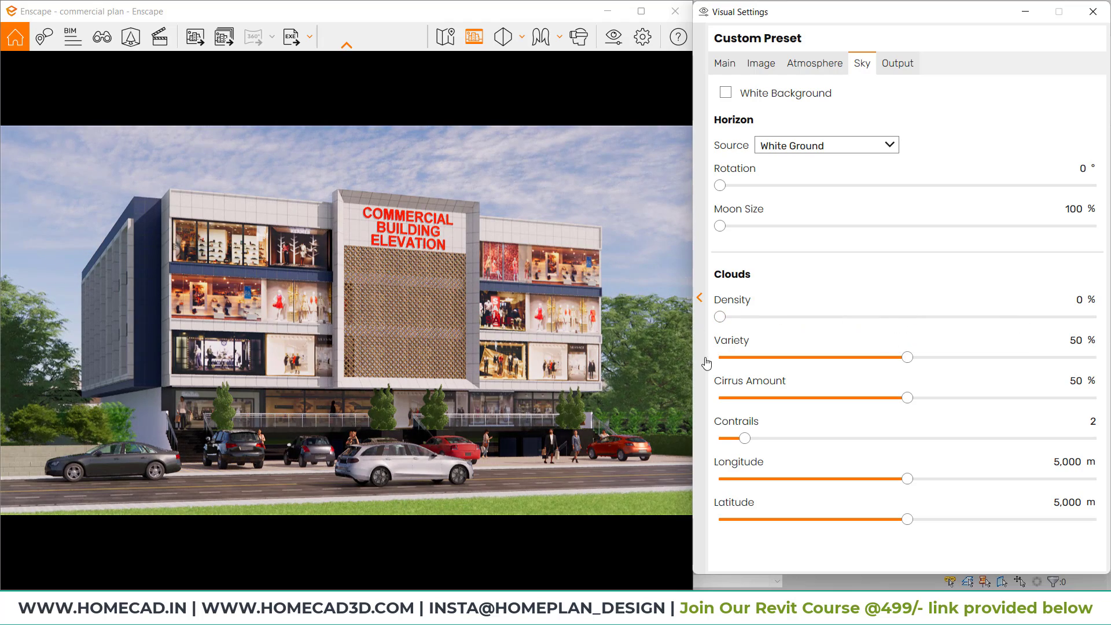
click(784, 317)
drag(826, 321, 719, 318)
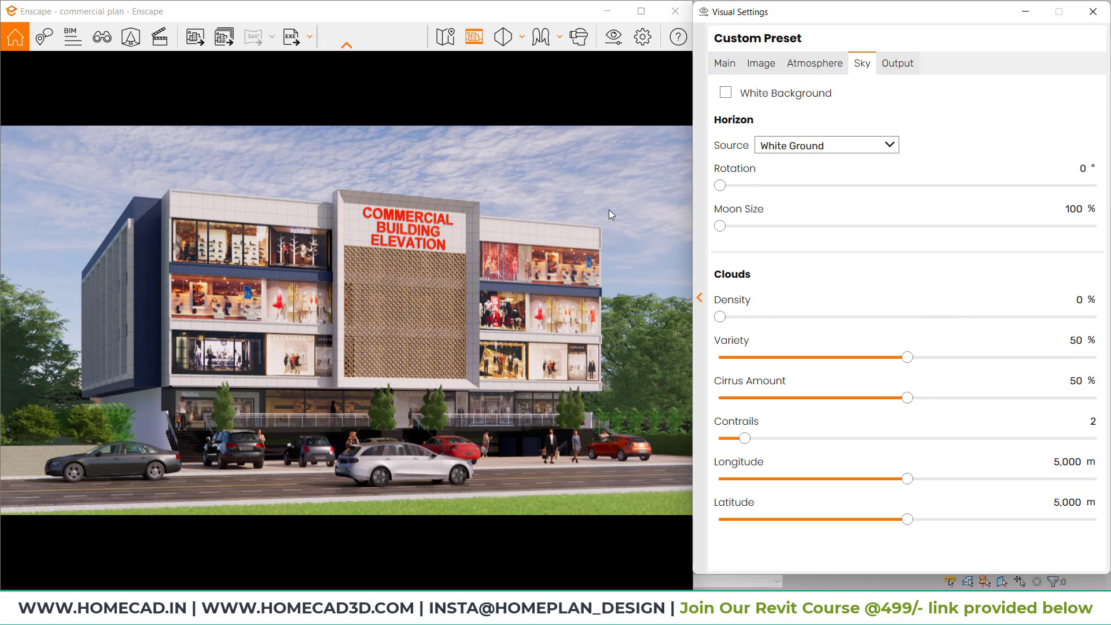
drag(911, 399, 718, 398)
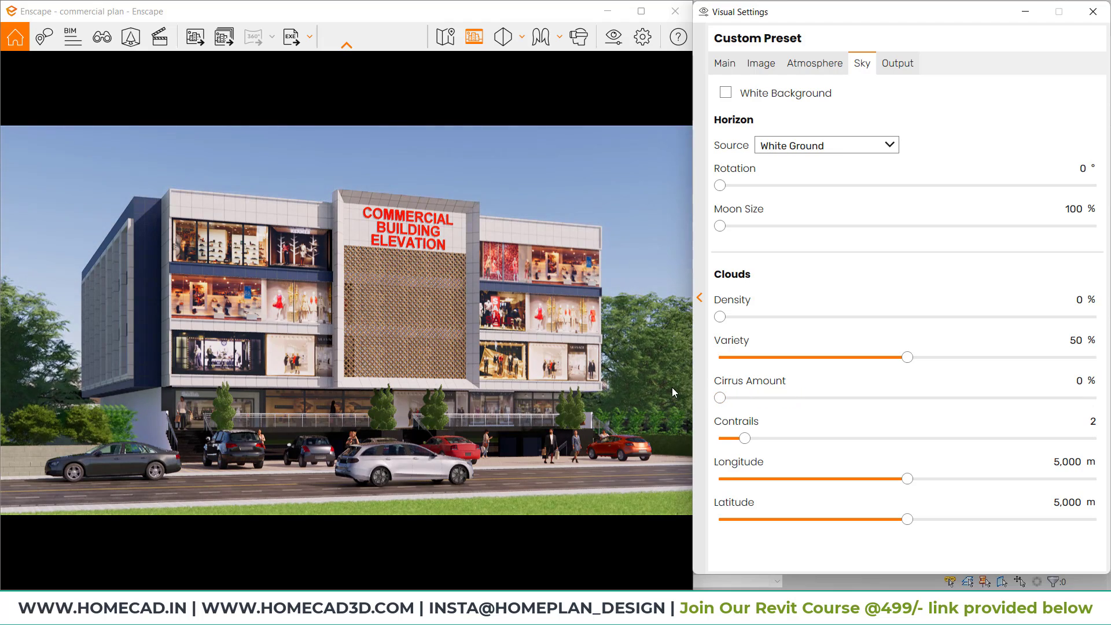
click(722, 398)
mouse_move(723, 399)
mouse_down()
mouse_move(826, 398)
mouse_move(720, 398)
mouse_up()
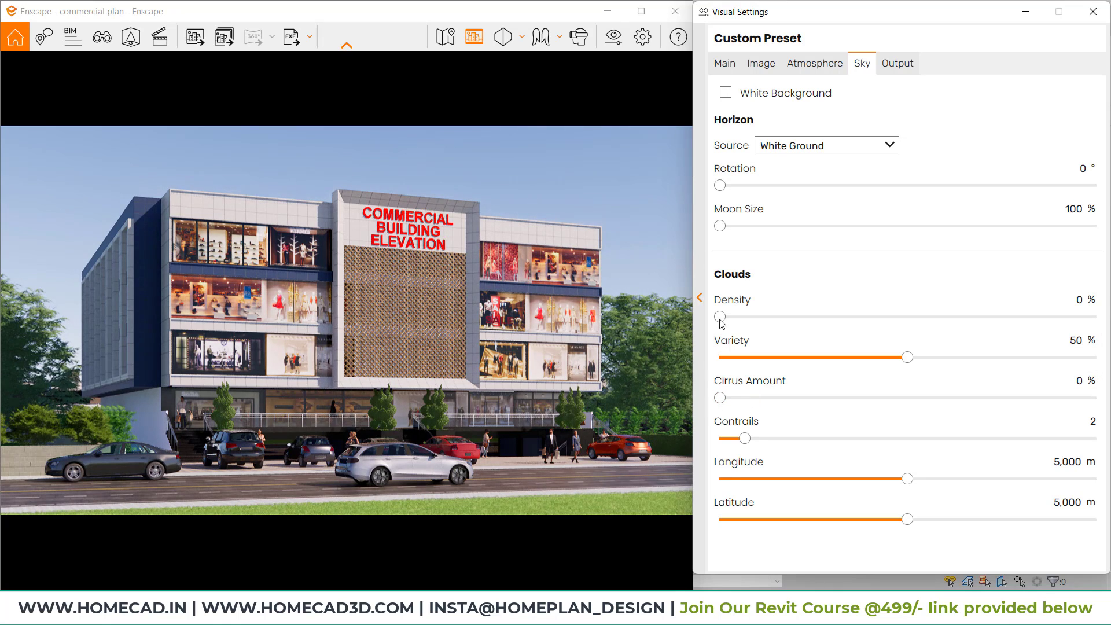
Raise the cloud density to 100 % for an overcast sky.
mouse_move(747, 381)
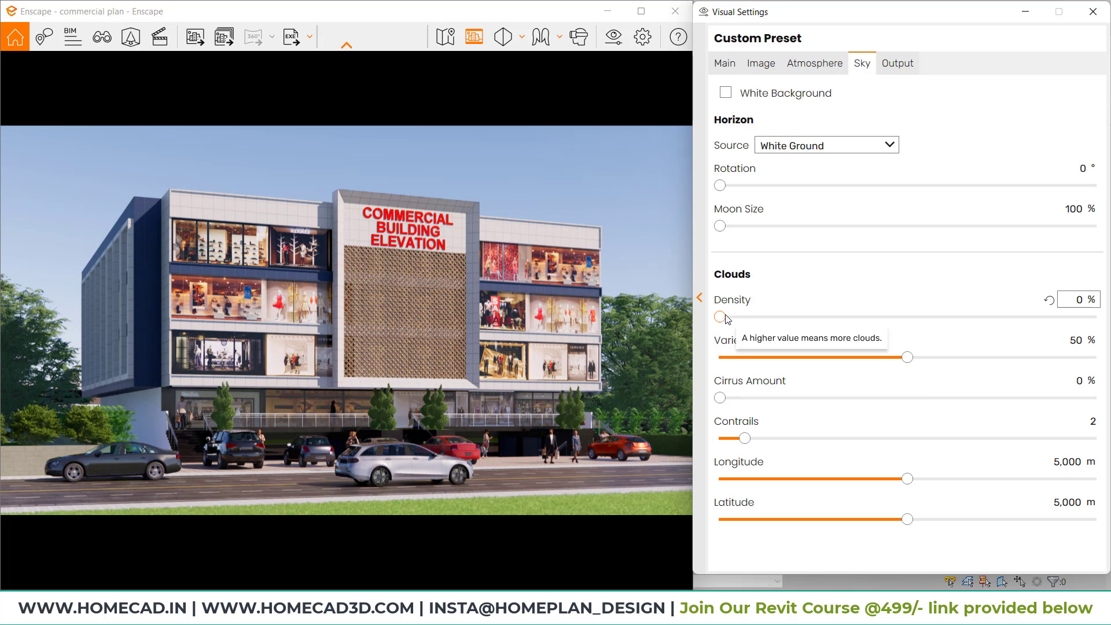
drag(724, 317, 1096, 330)
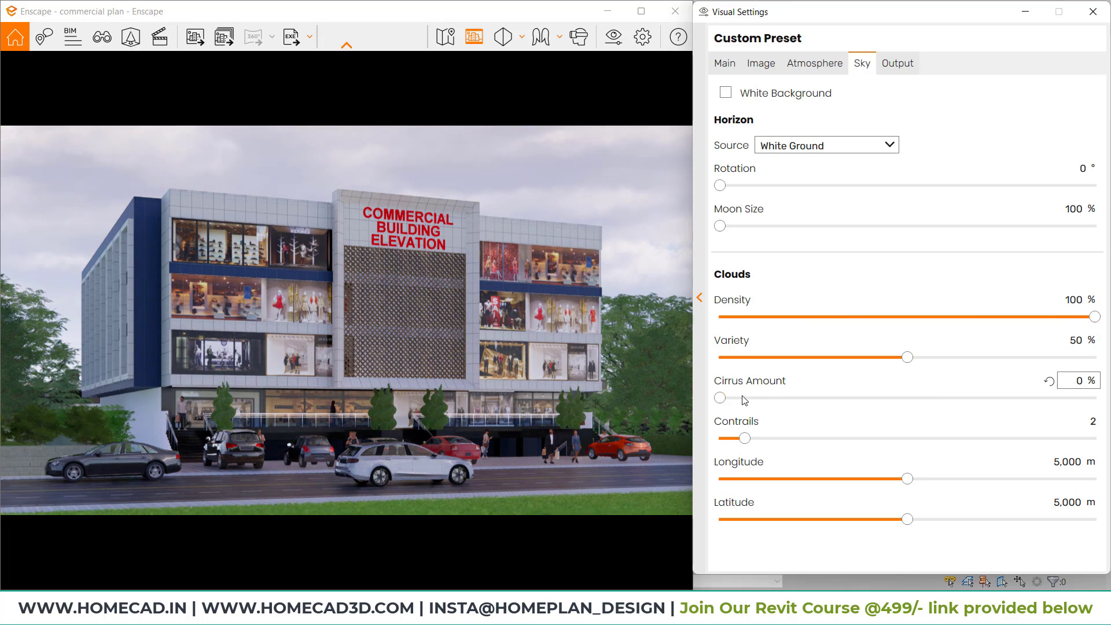
Reduce the cloud density to 0 % for a clear blue sky.
click(724, 64)
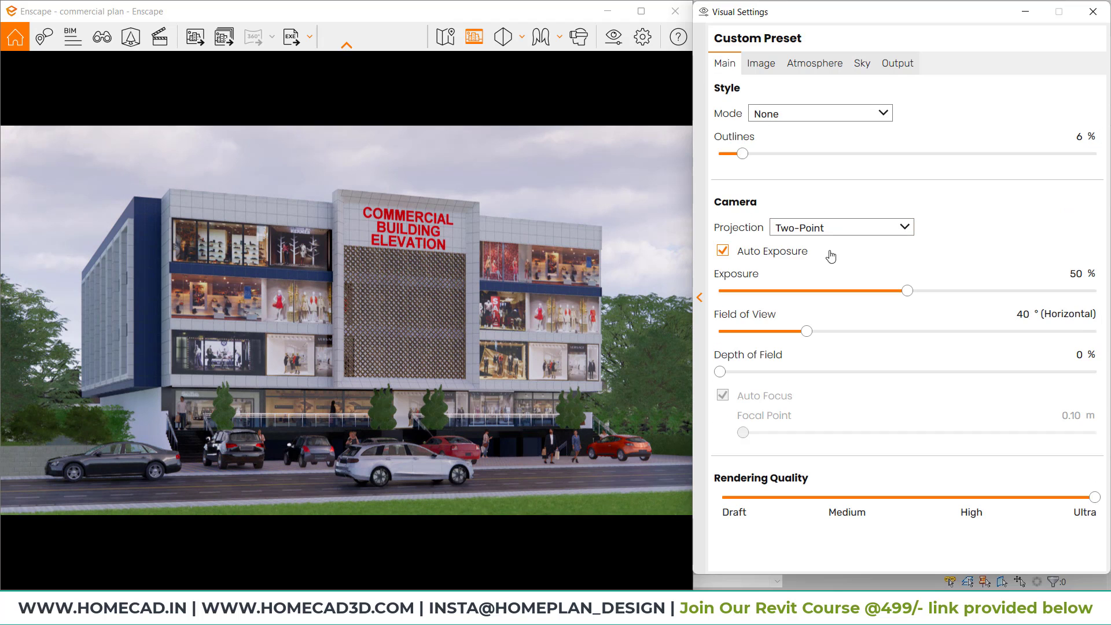
click(814, 63)
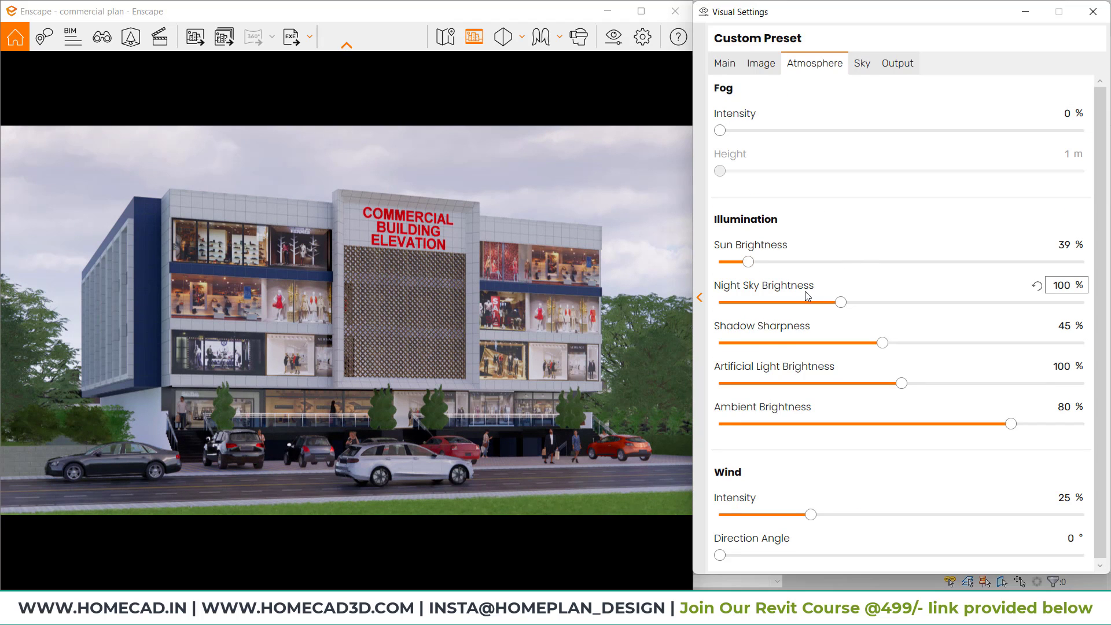
click(864, 64)
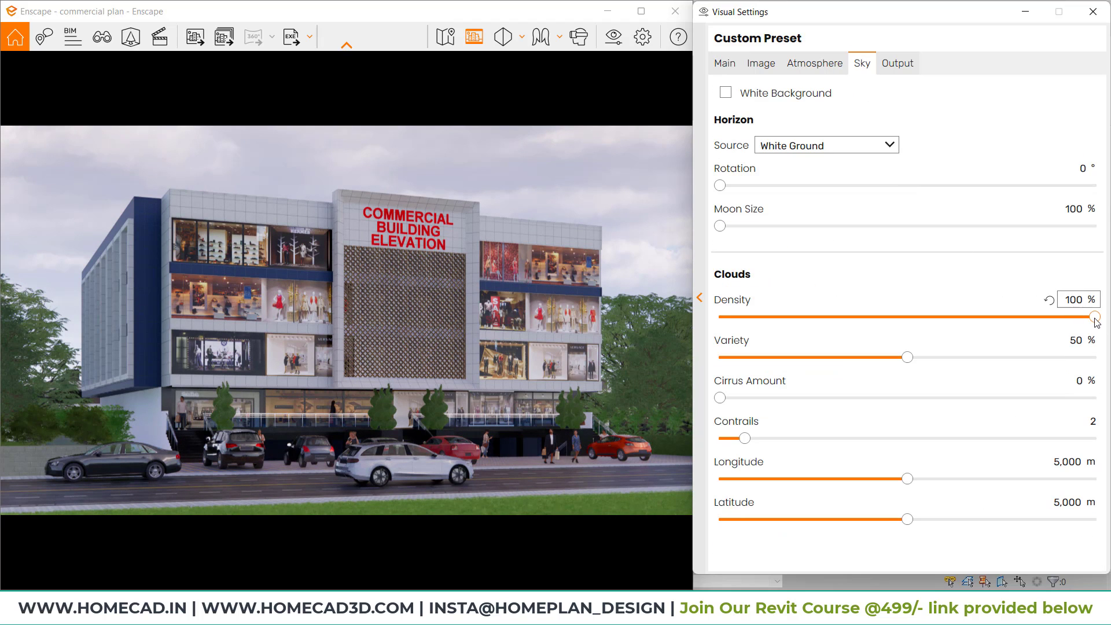
drag(1095, 322, 700, 322)
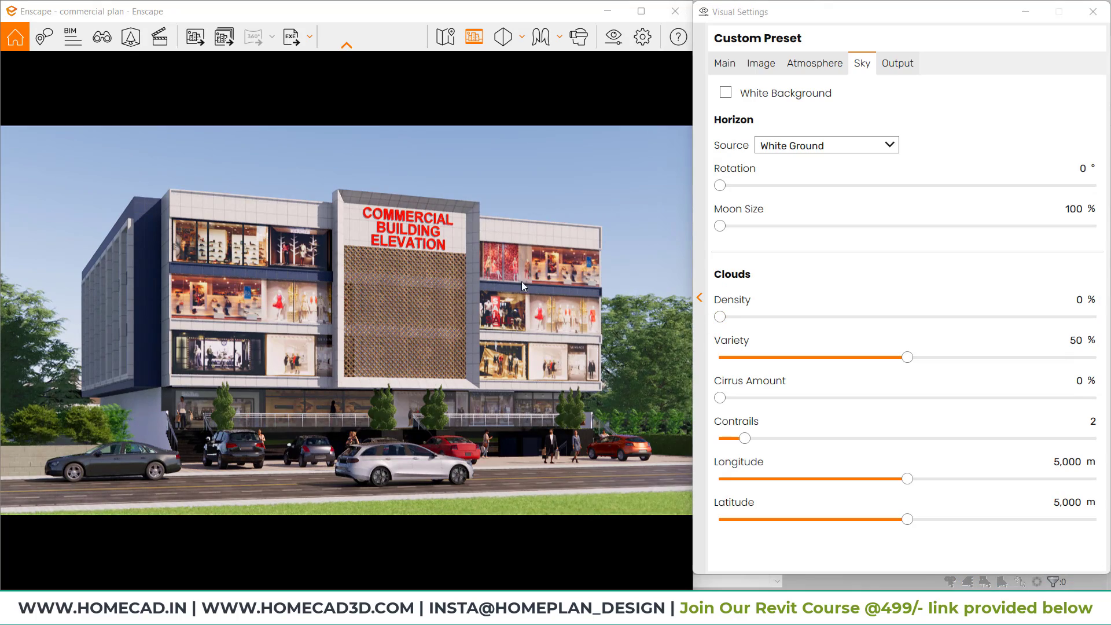
Set the output resolution for the render to Ultra HD.
scroll(421, 337, up, 3)
middle_drag(421, 337, 441, 343)
scroll(442, 340, up, 1)
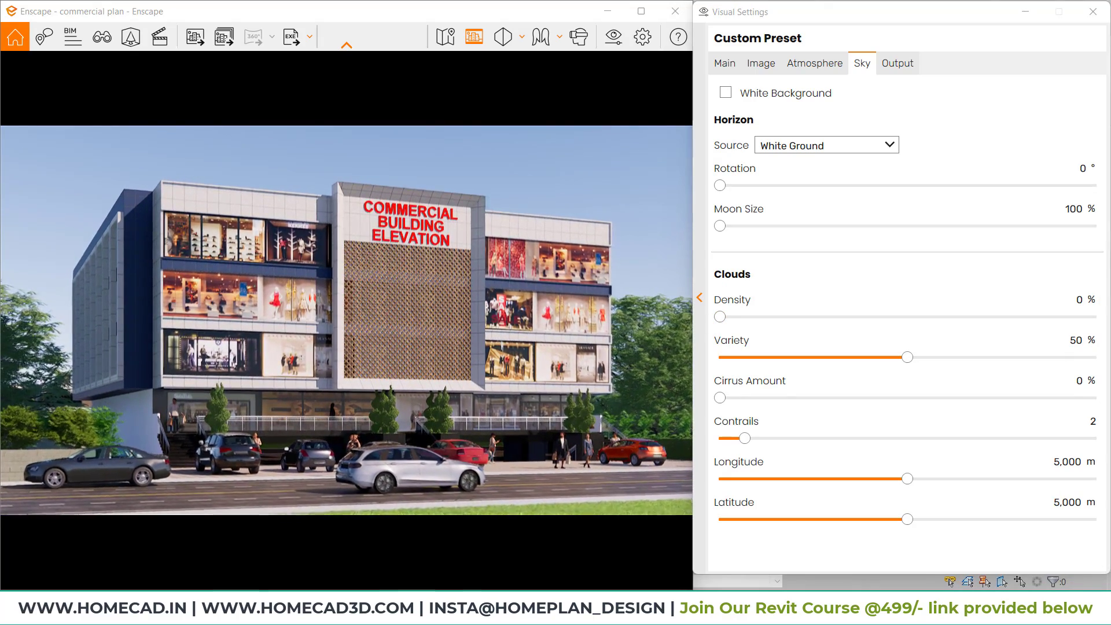
click(893, 68)
click(859, 110)
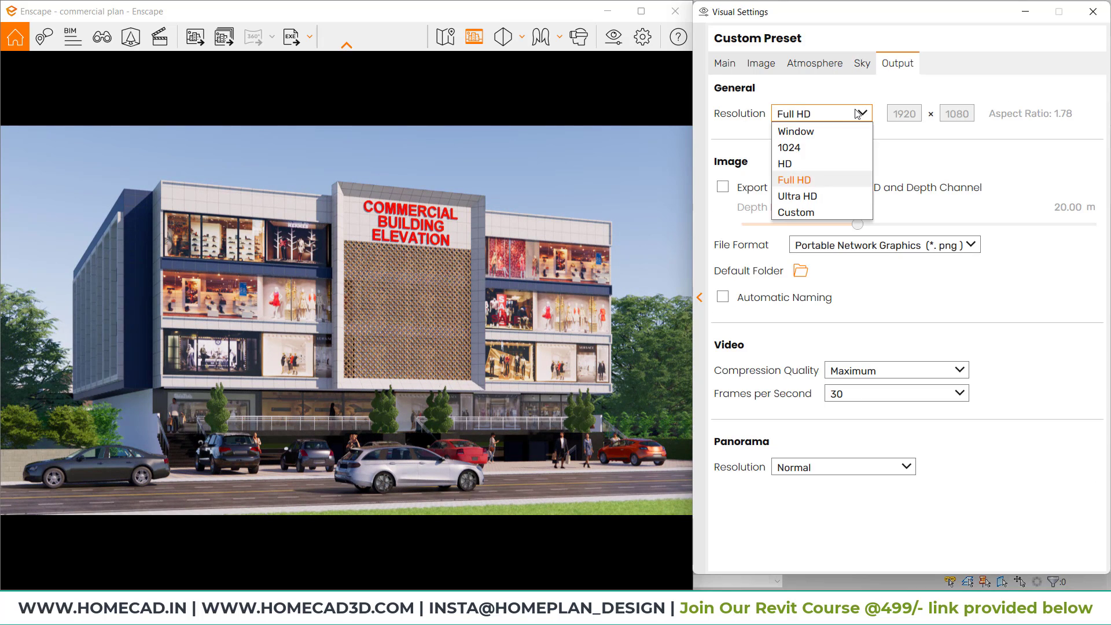
click(809, 194)
Cycle the time of day through night and settle on daylight that lights the building's front and side facades.
click(415, 305)
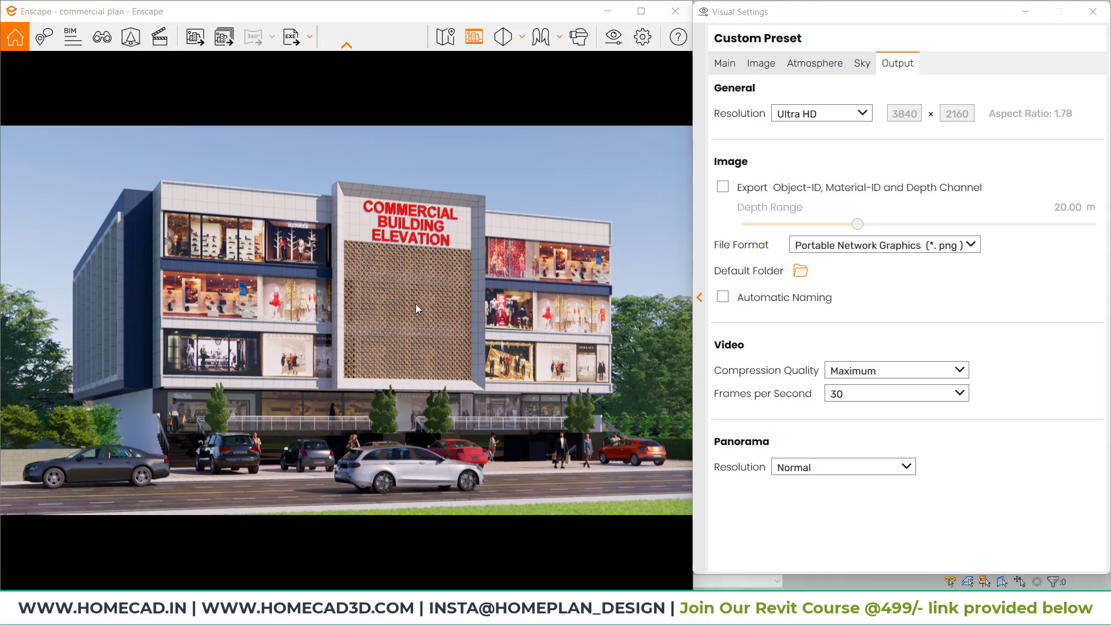
scroll(438, 343, up, 2)
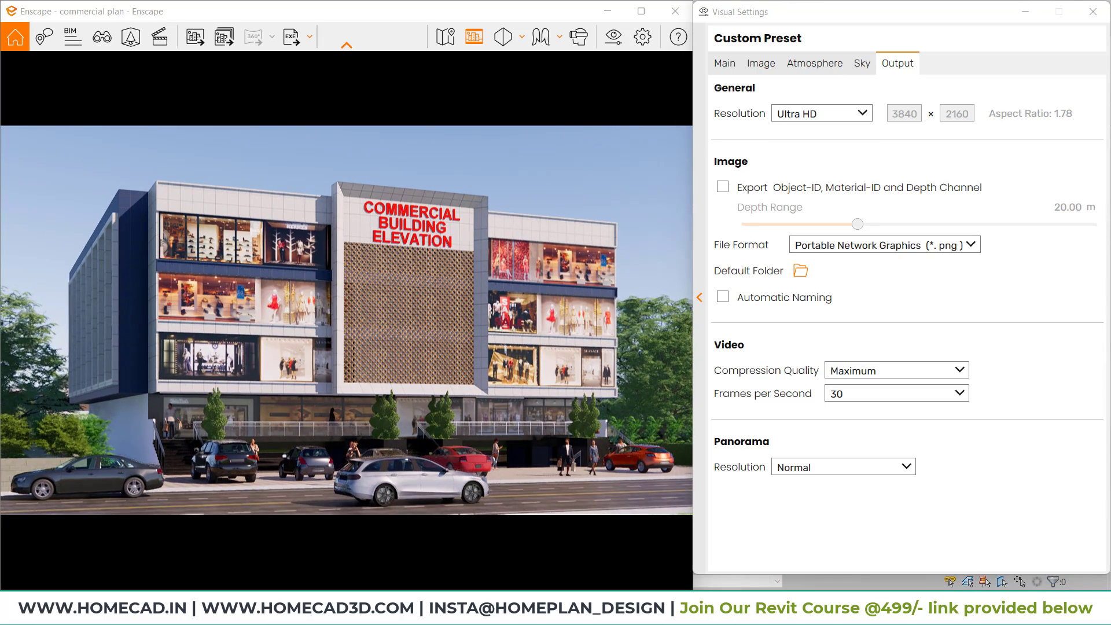
right_drag(438, 343, 400, 336)
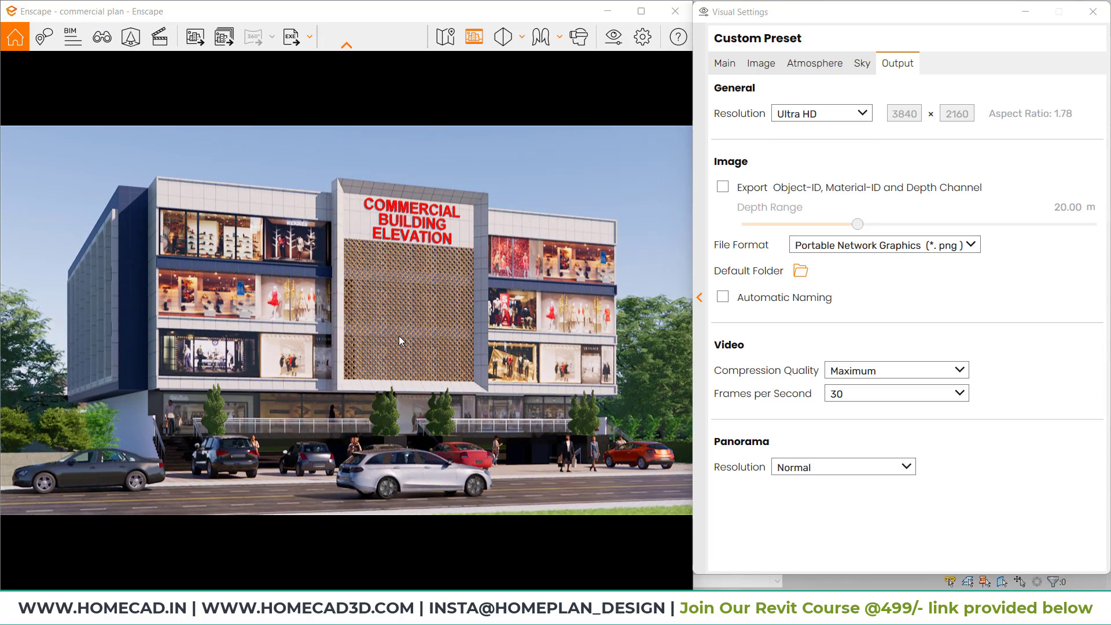
key(i)
key(i)
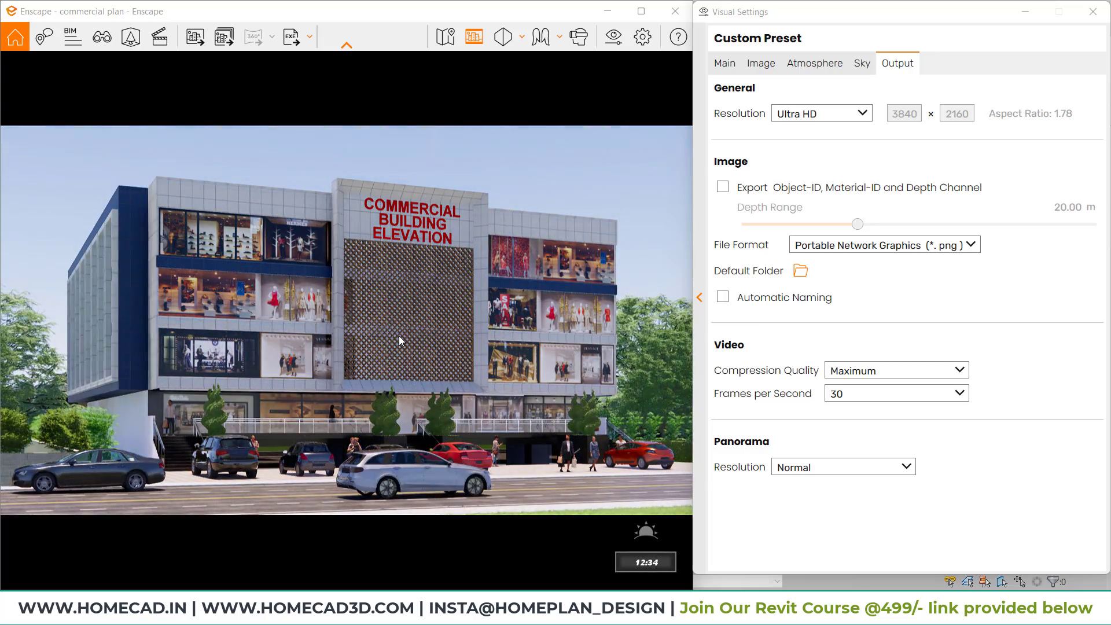
key(i)
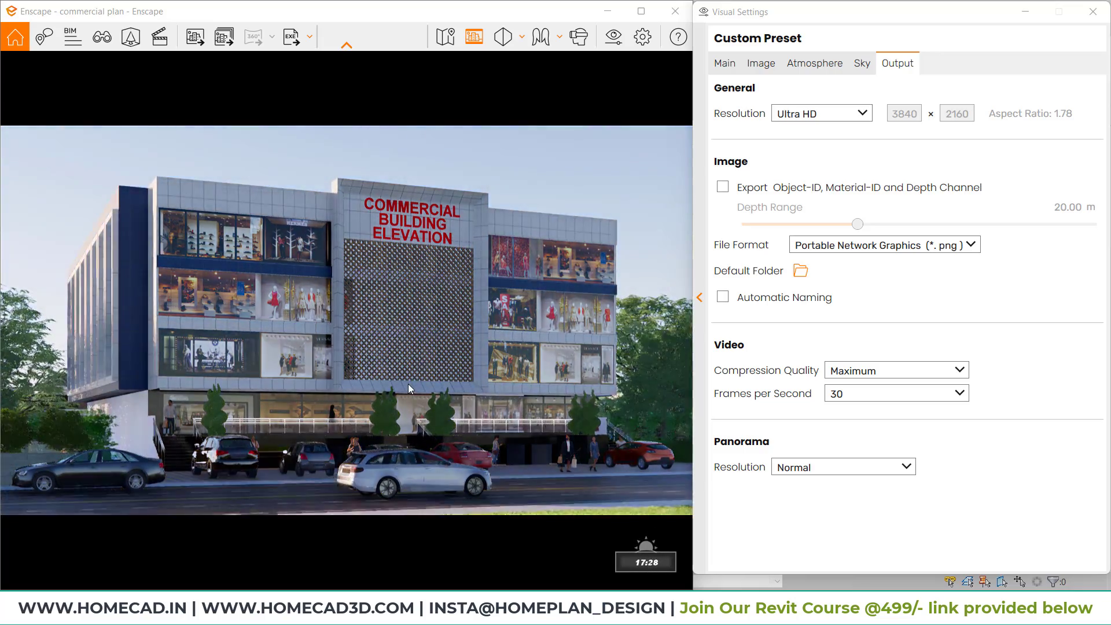
key(i)
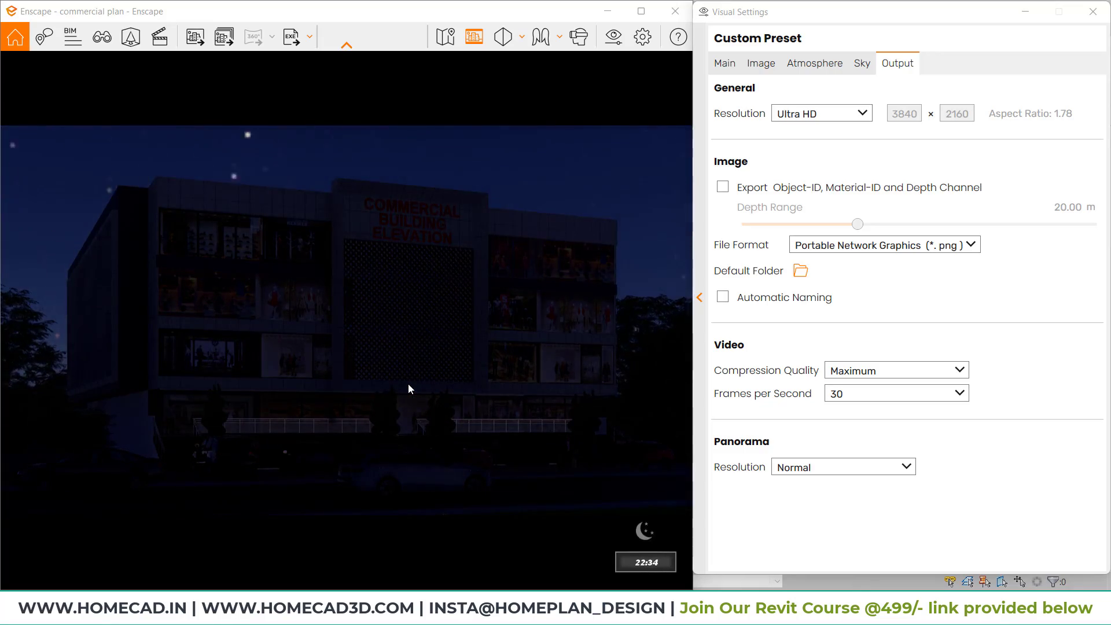
key(i)
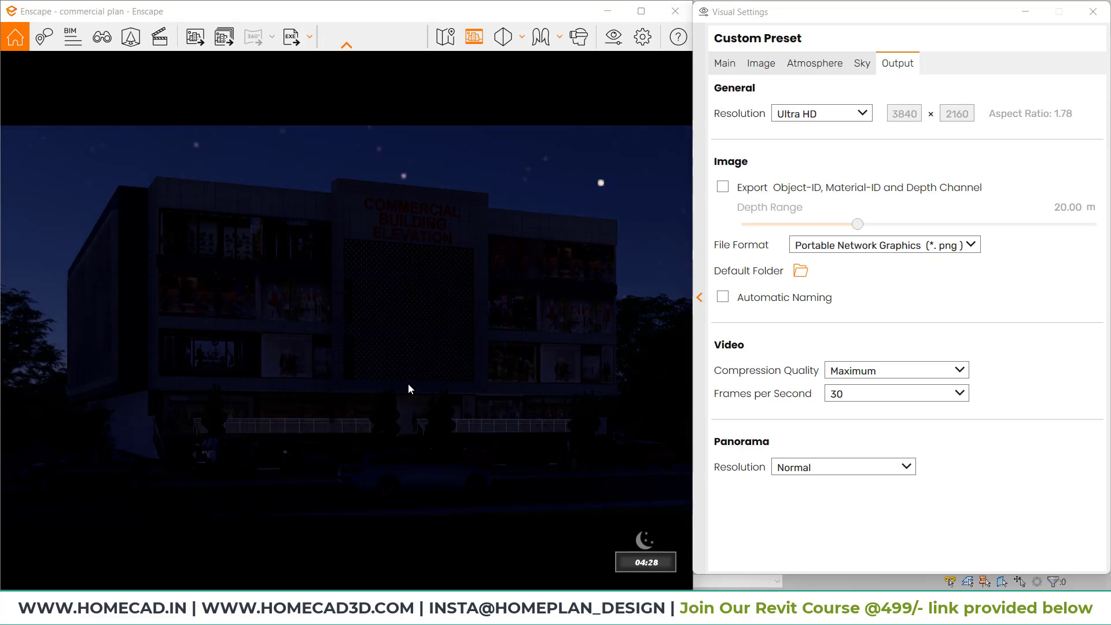
key(i)
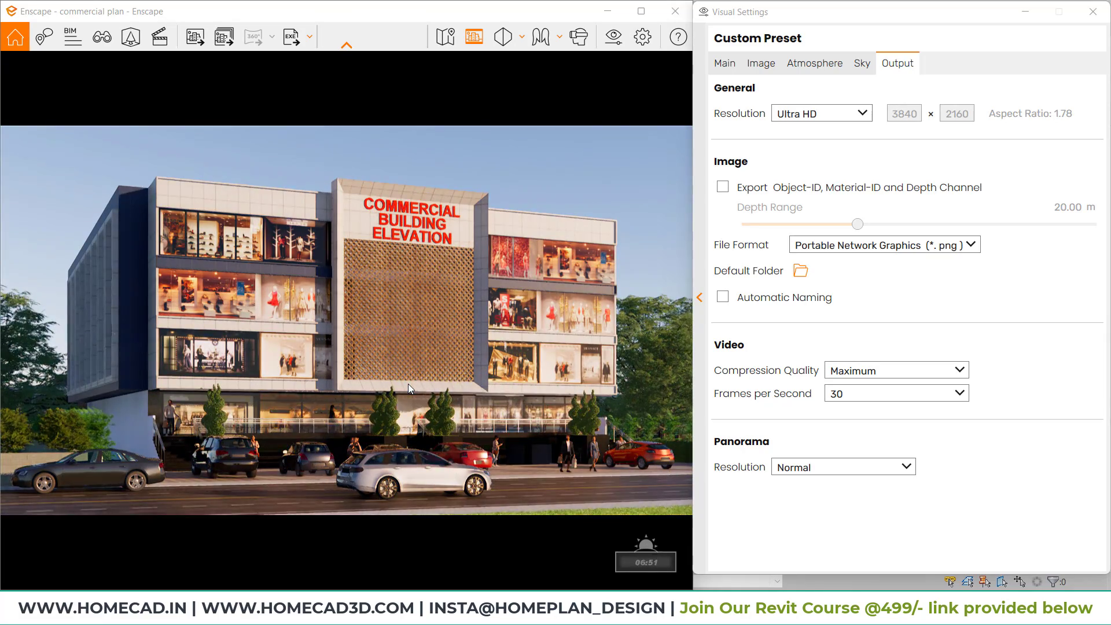
key(i)
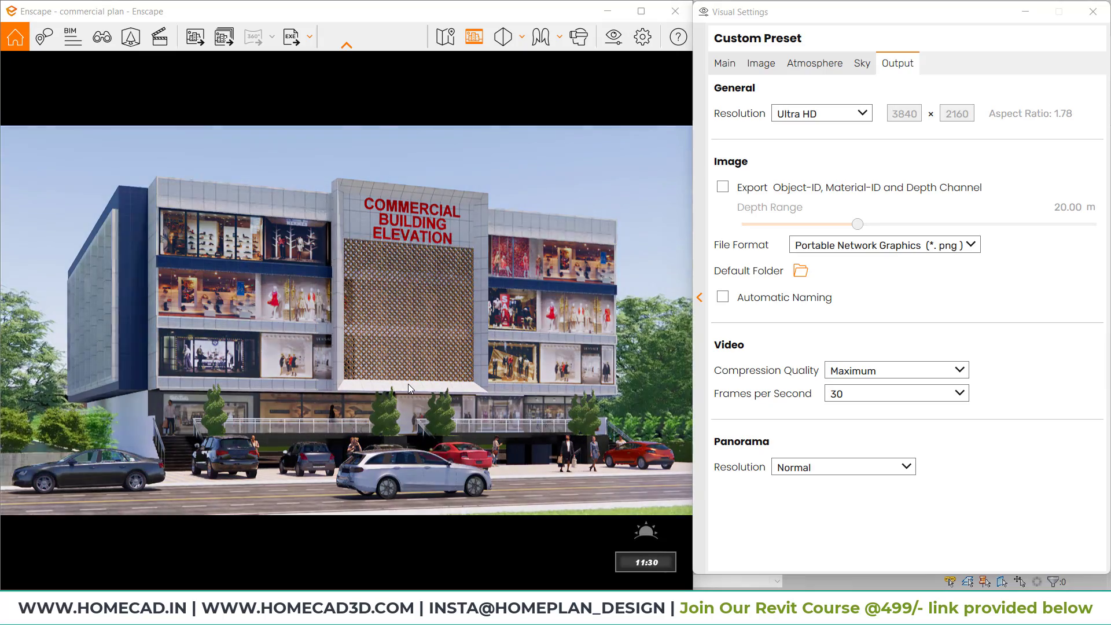
key(u)
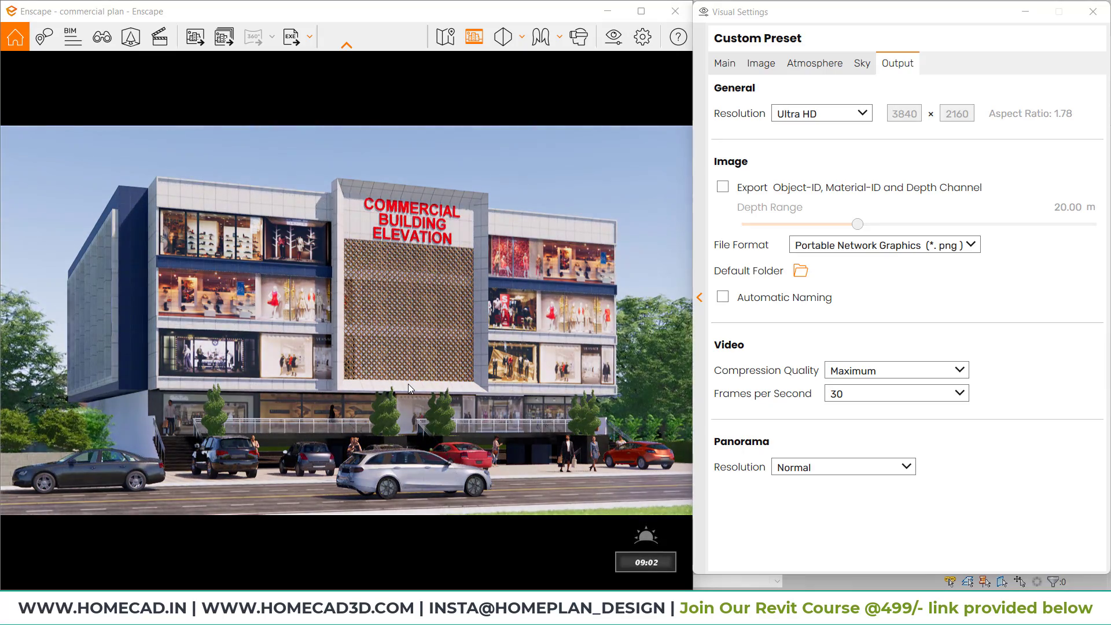
key(i)
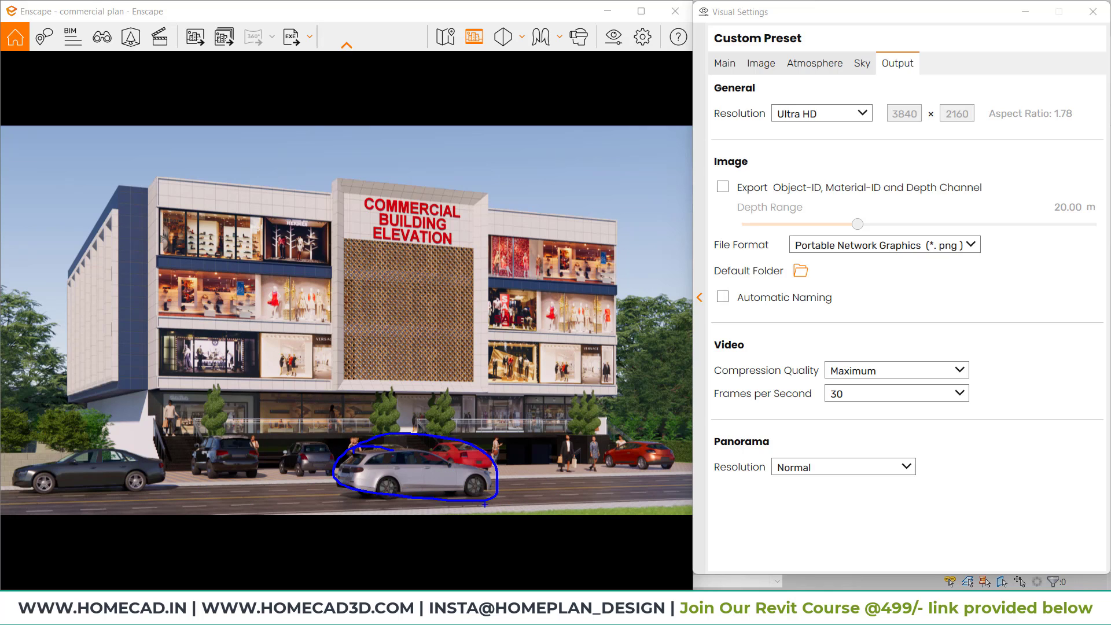
Switch to Revit, move the car in front of the building further along the road in the ground-level plan, and return to Enscape.
mouse_move(613, 611)
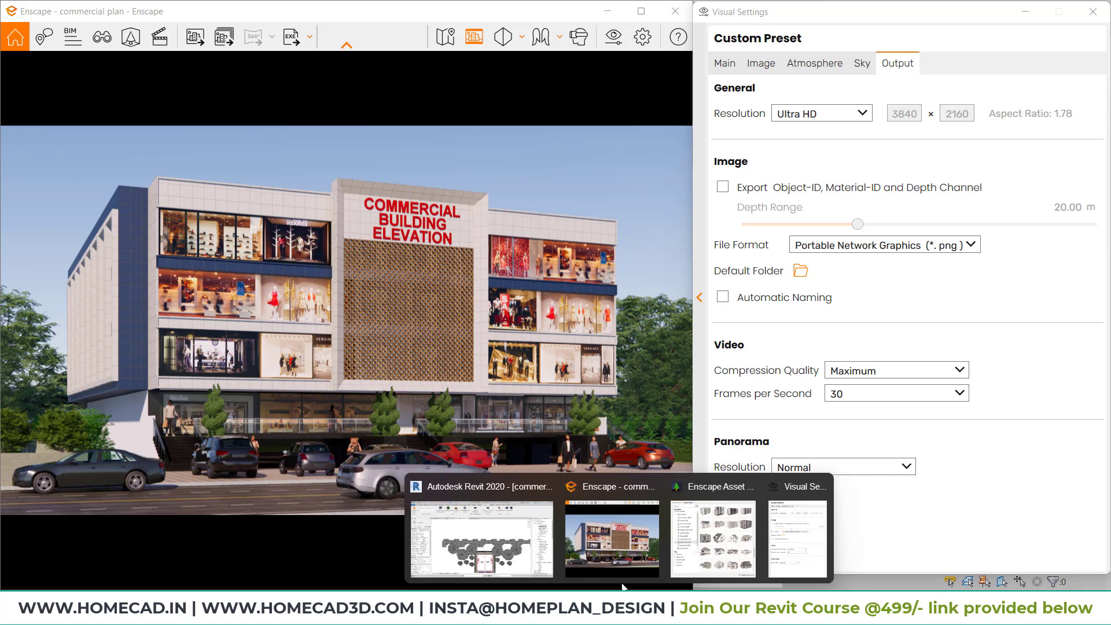
click(483, 521)
middle_drag(524, 521, 570, 241)
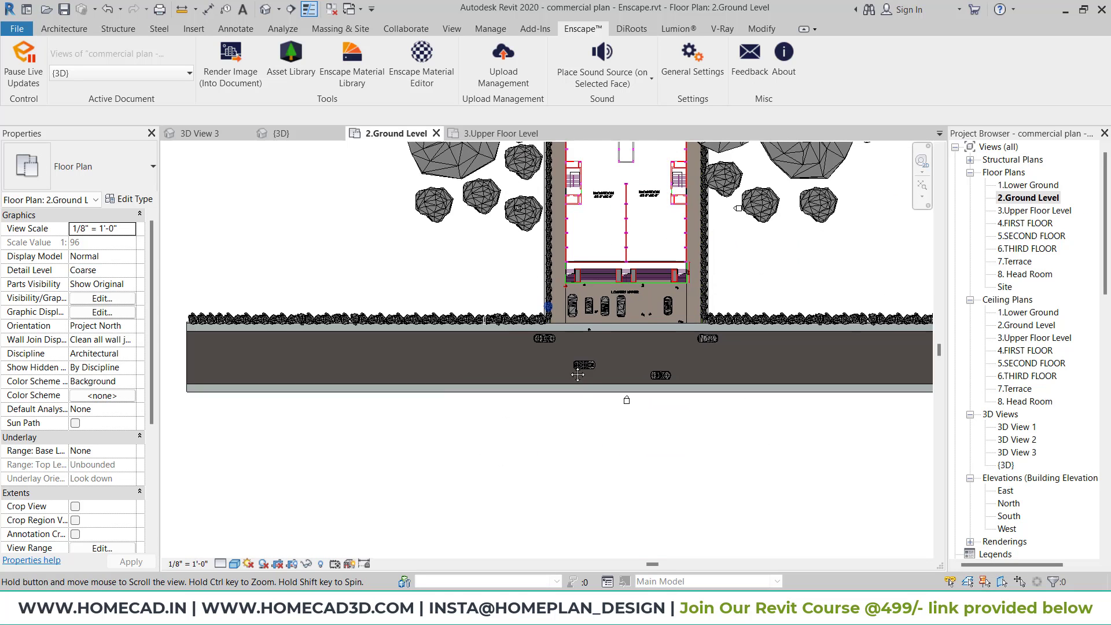
scroll(578, 358, up, 4)
click(577, 355)
ctrl+drag(577, 354, 450, 387)
click(513, 346)
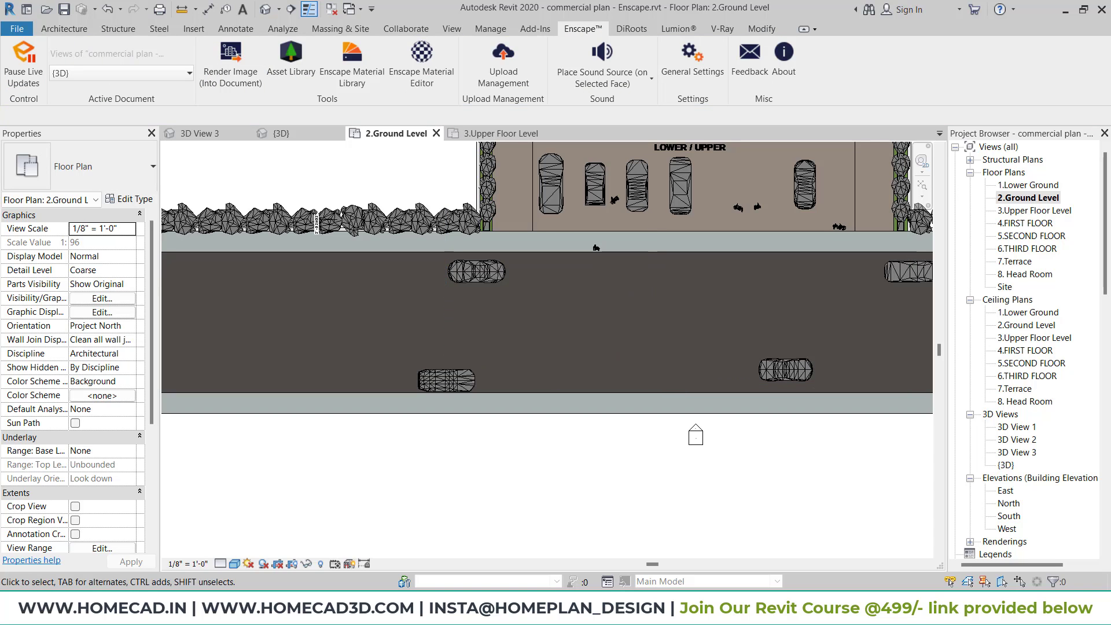
click(624, 545)
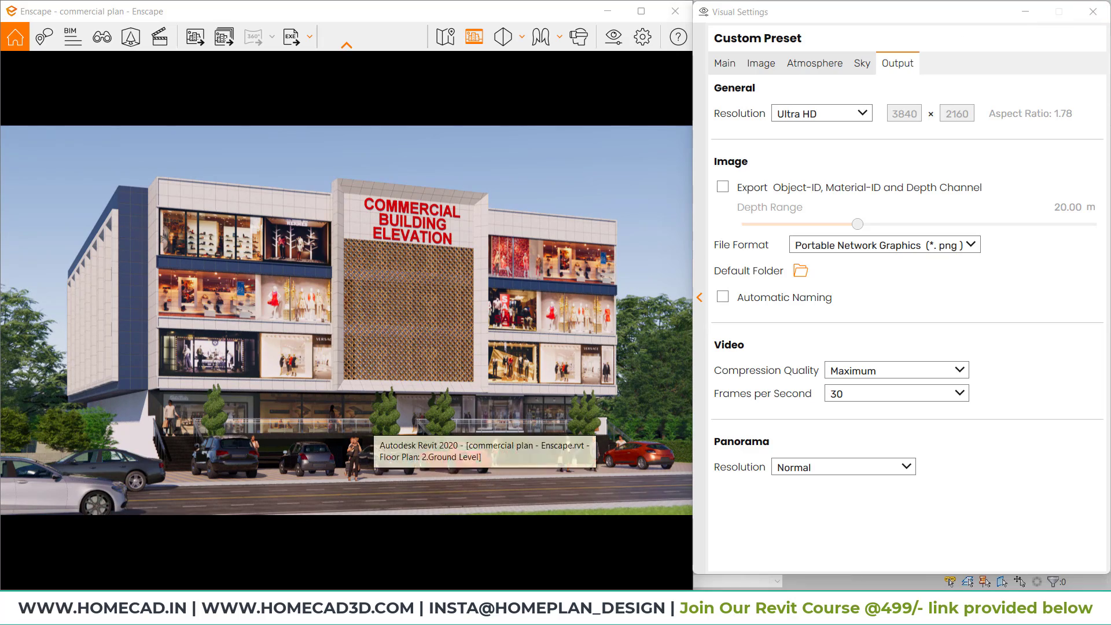
In the Revit ground-level plan, rotate the moved road car and place it in the free parking spot beside the row of parked cars.
mouse_move(532, 552)
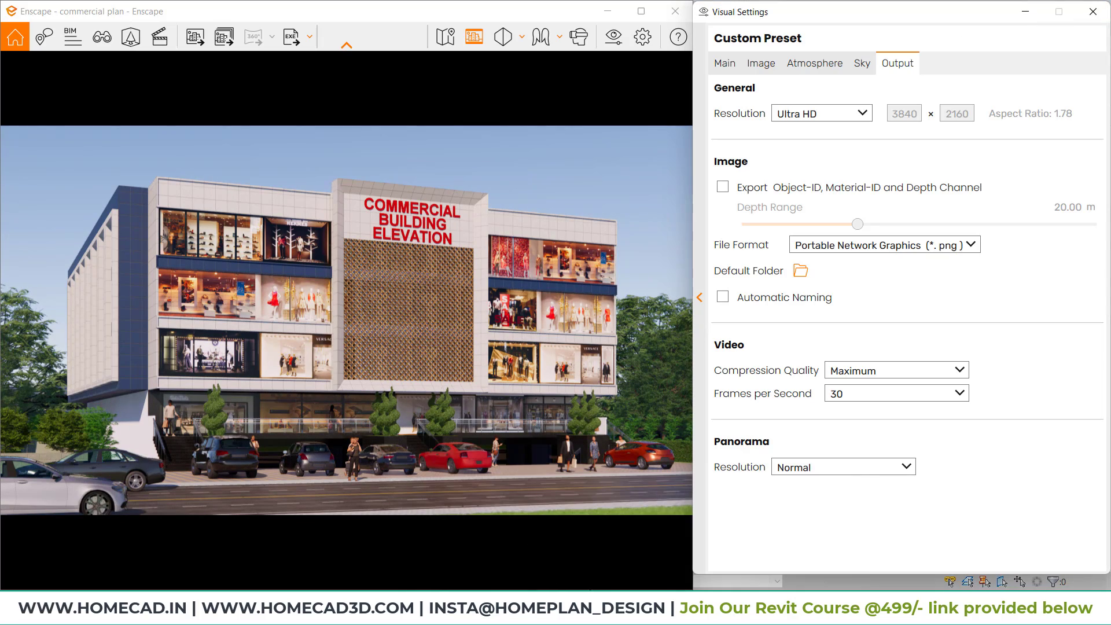
mouse_move(618, 606)
click(553, 549)
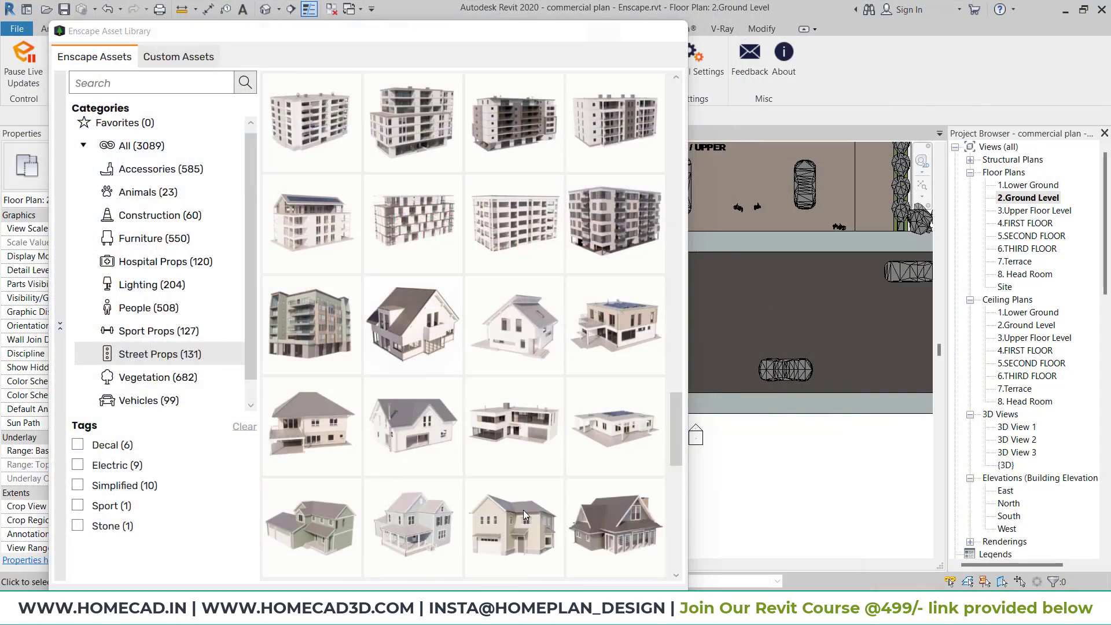
click(523, 509)
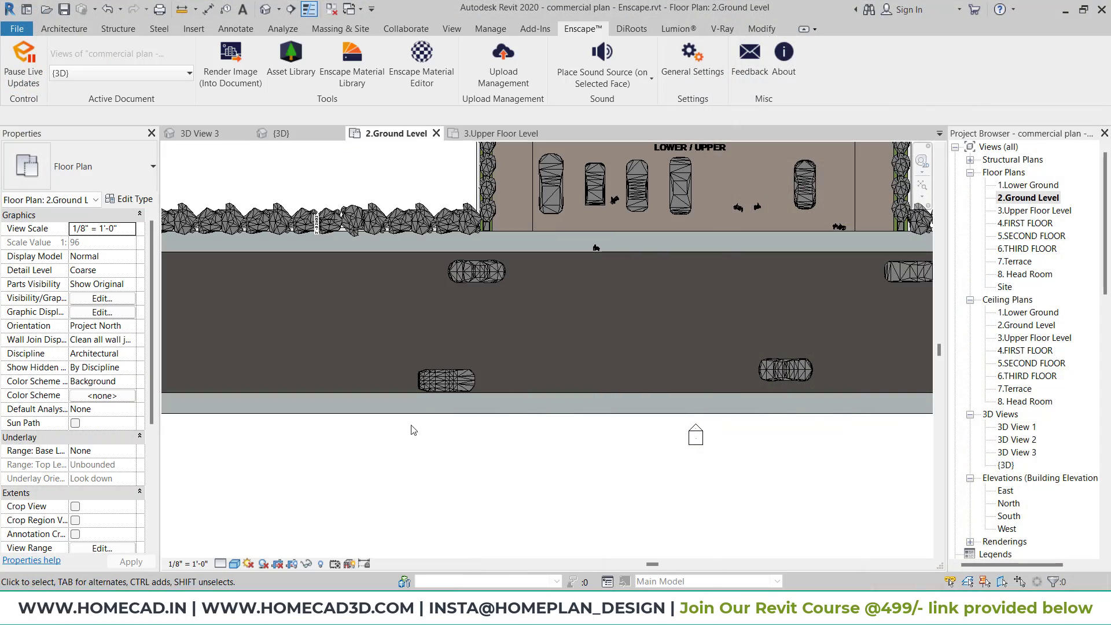
click(446, 382)
key(space)
drag(714, 188, 723, 201)
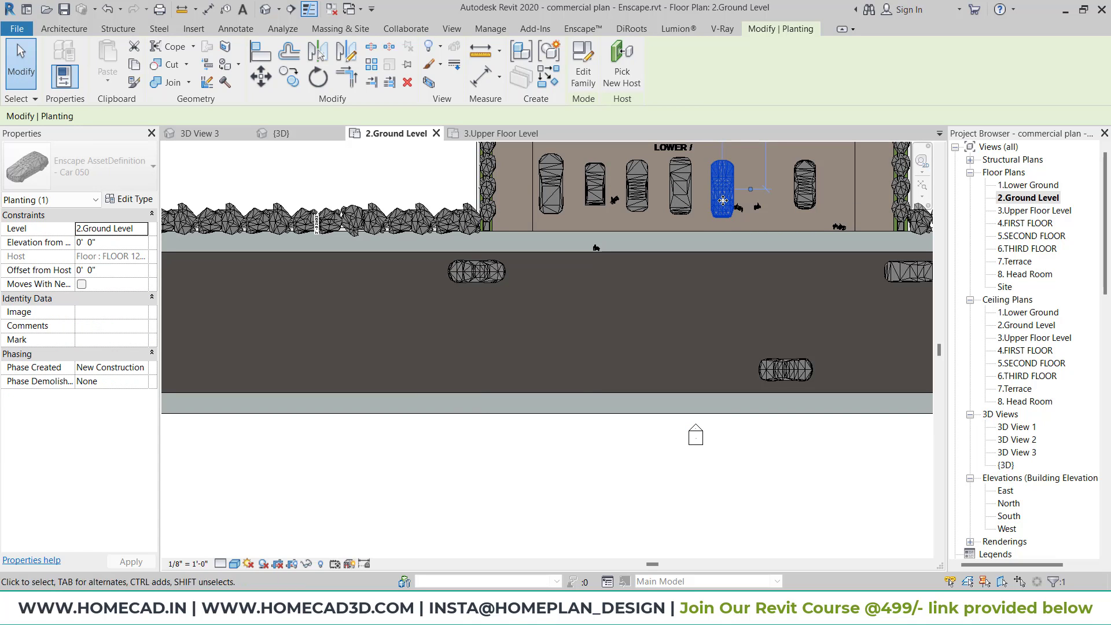
click(723, 201)
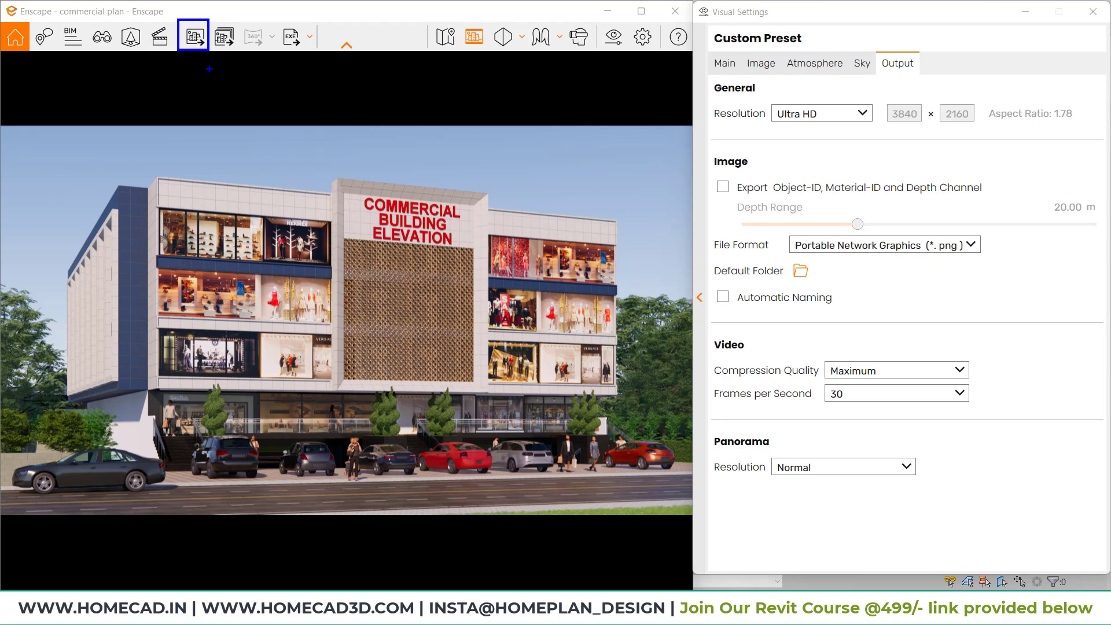
Export the corner view of the building from Enscape as a PNG into the COMMERCIAL BUILIDNG ELEVATION folder.
click(195, 40)
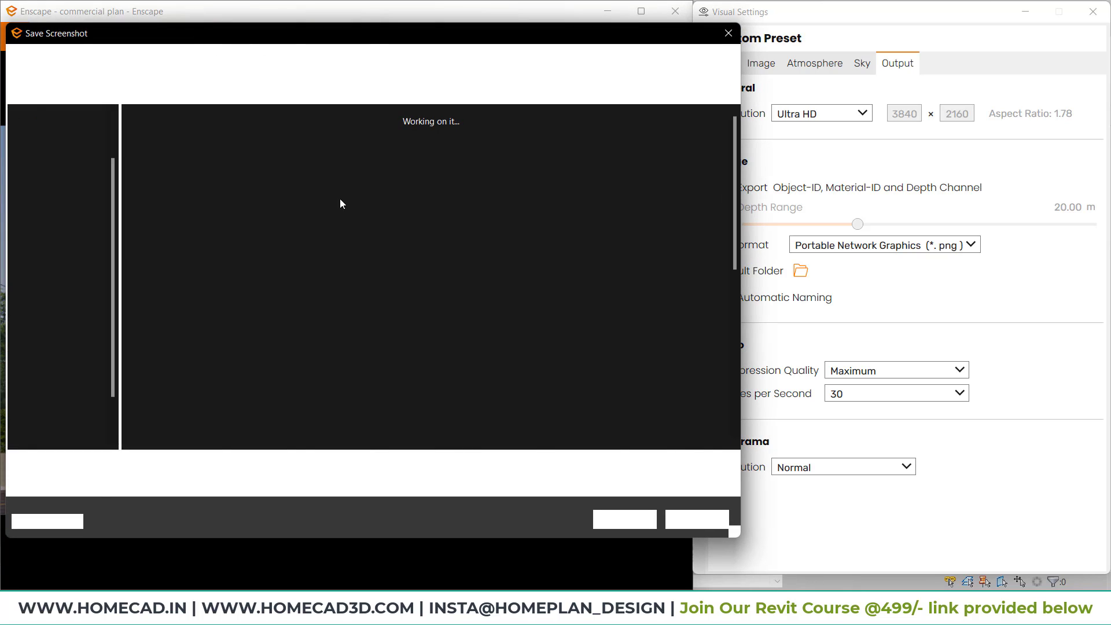
click(68, 189)
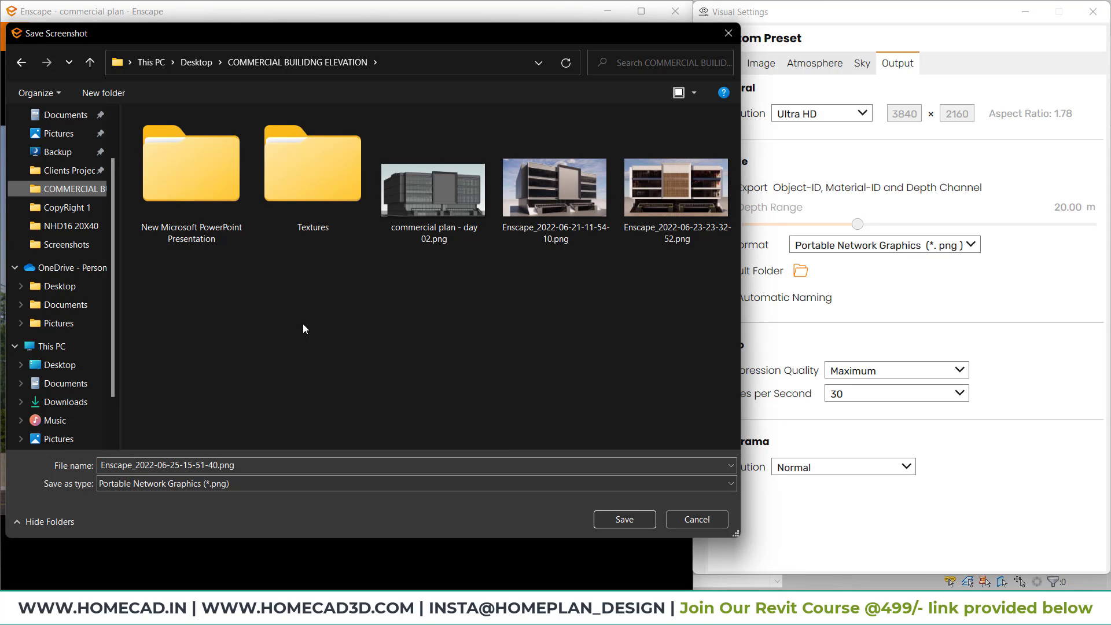
click(627, 518)
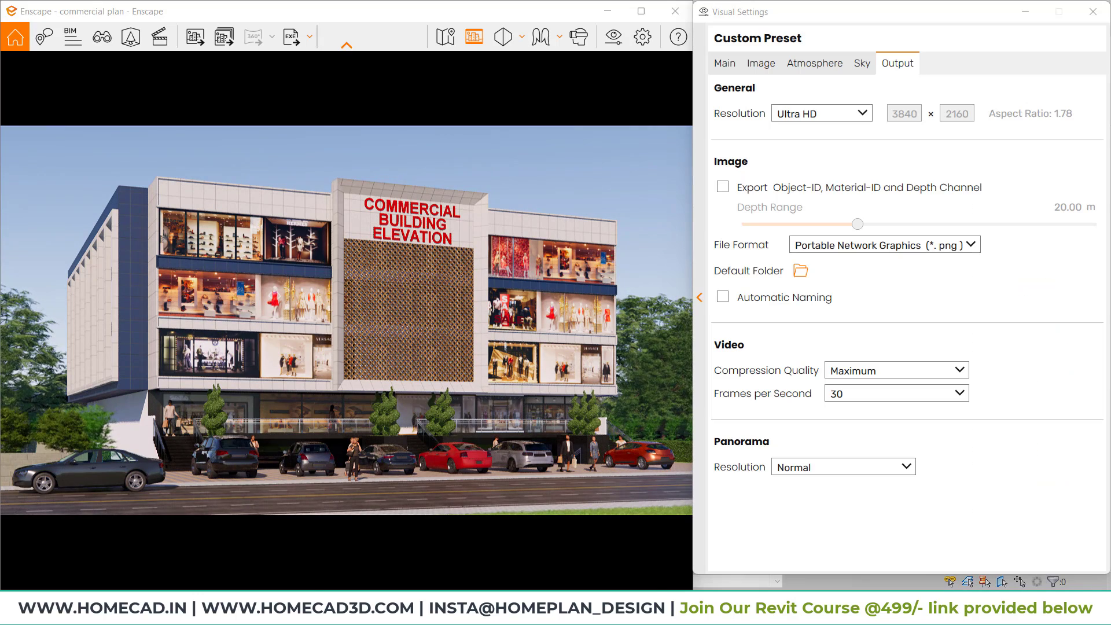
Turn the camera towards the building's front elevation, maximise the render window and close the visual settings.
right_drag(605, 235, 484, 240)
right_drag(519, 370, 492, 365)
drag(506, 364, 489, 362)
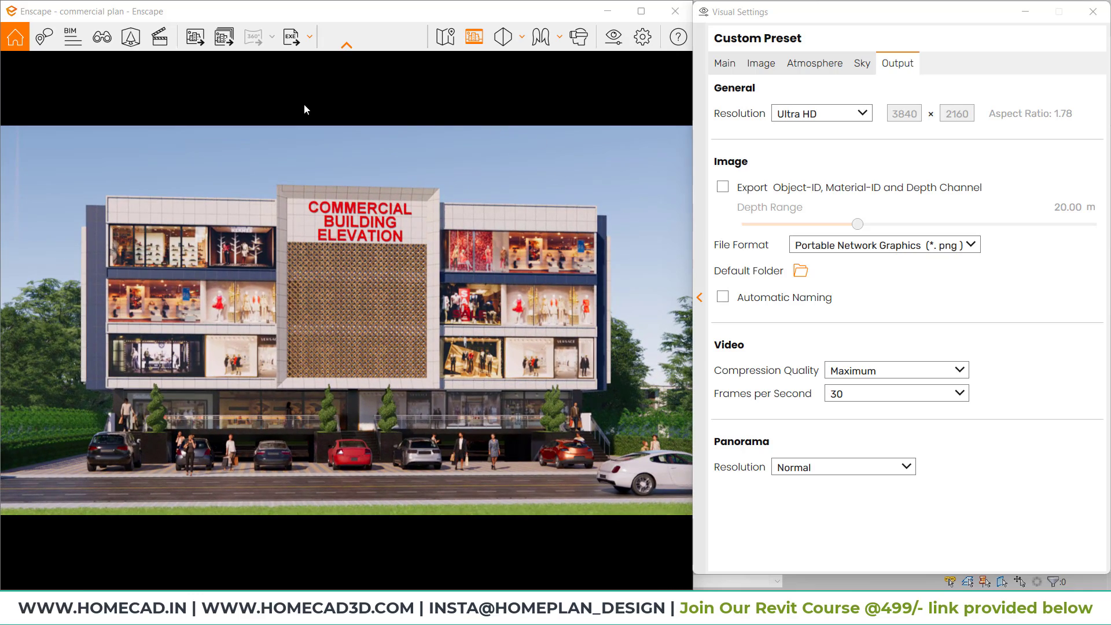
click(641, 14)
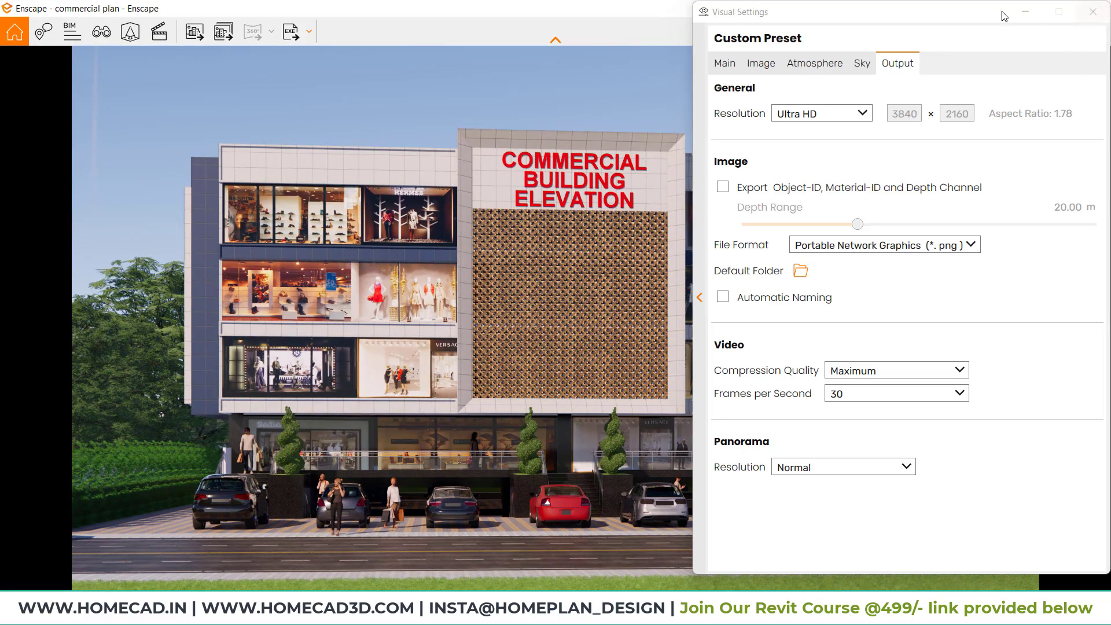
click(1092, 12)
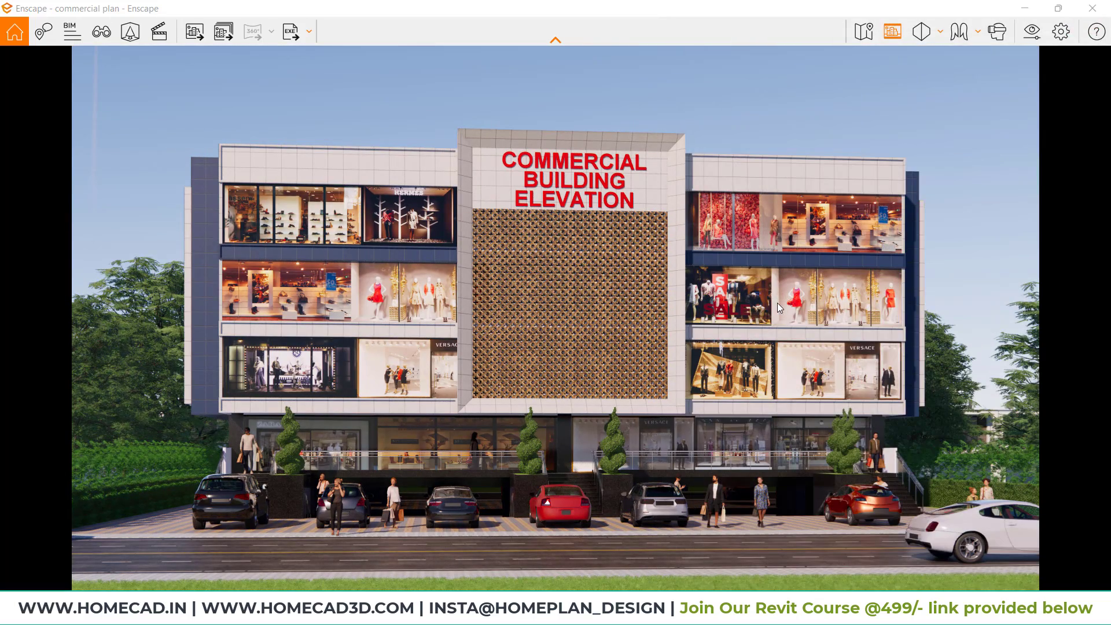
Frame the whole front elevation with the lawn and road and export it as a PNG into the COMMERCIAL BUILIDNG ELEVATION folder.
right_drag(759, 297, 701, 360)
scroll(700, 360, down, 2)
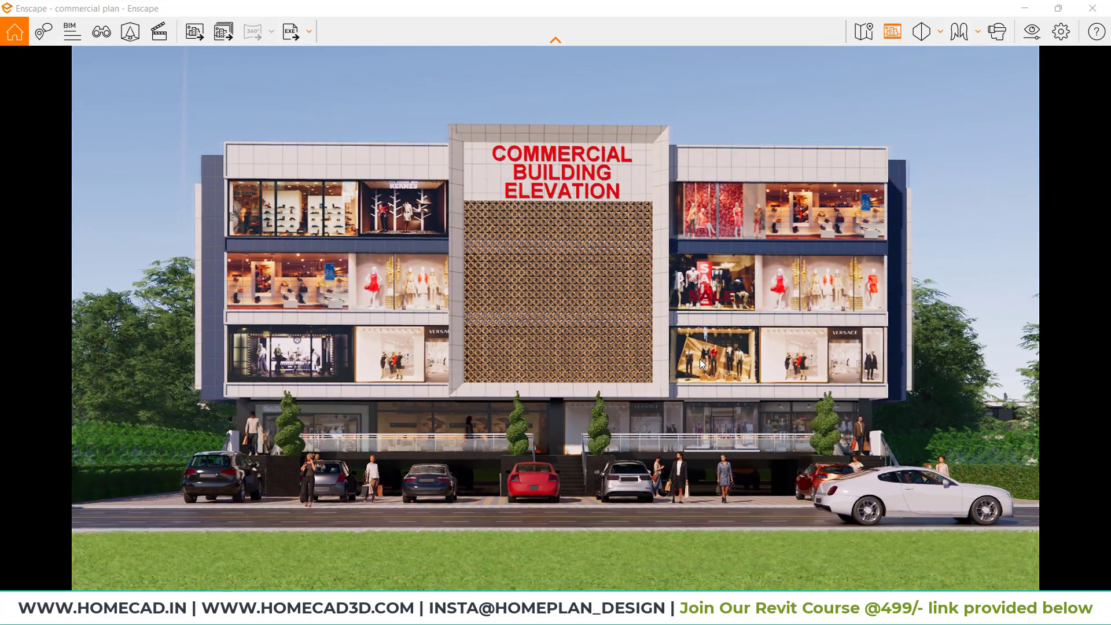
scroll(700, 358, up, 1)
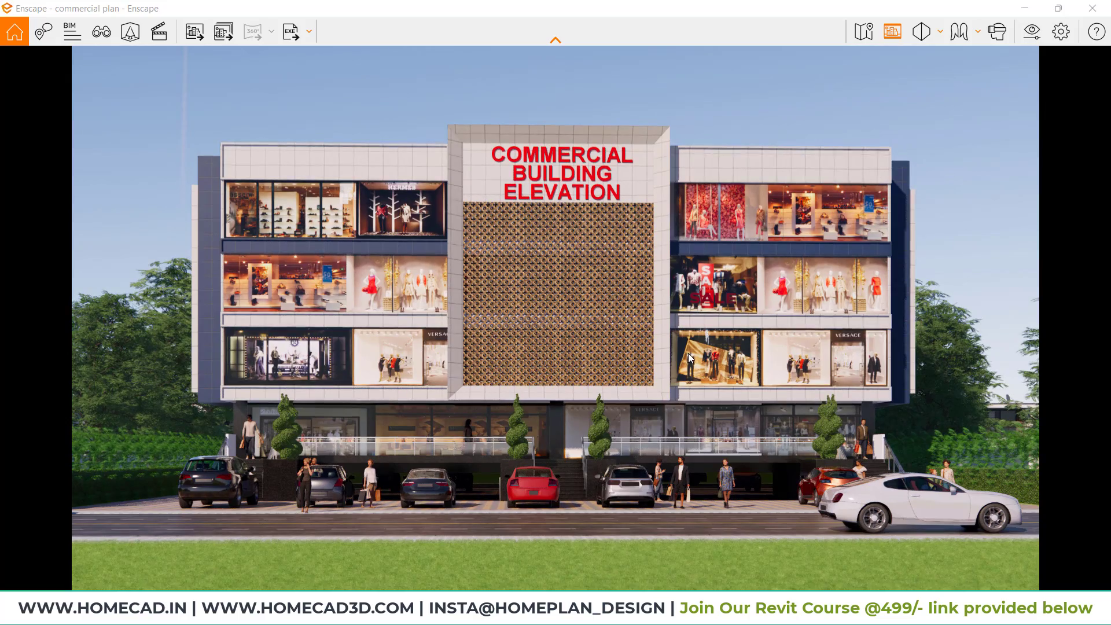
click(201, 34)
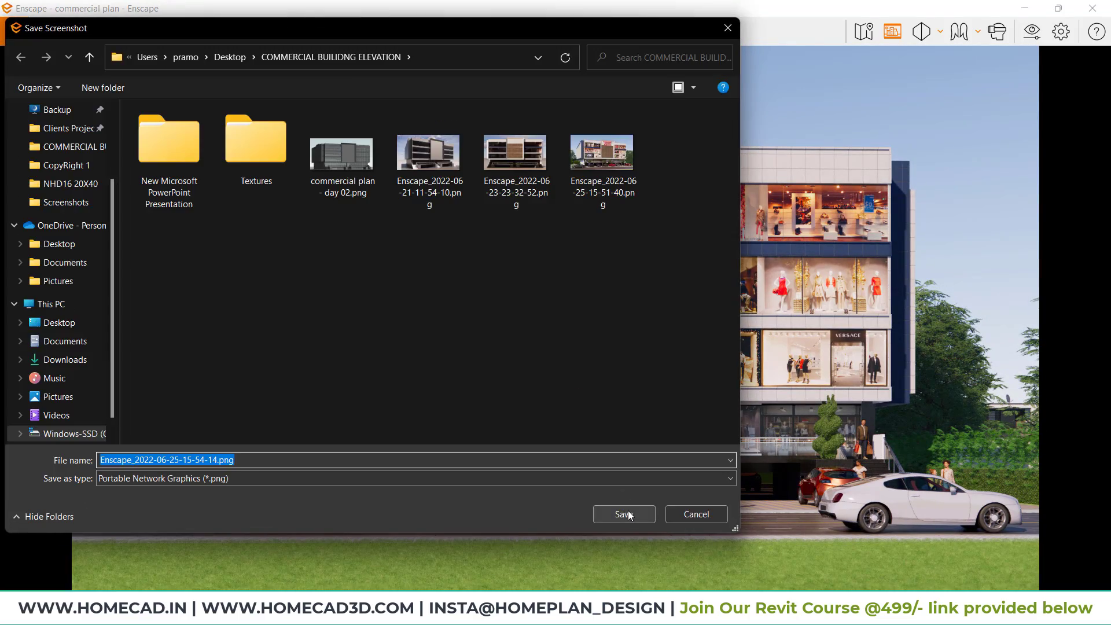
click(624, 515)
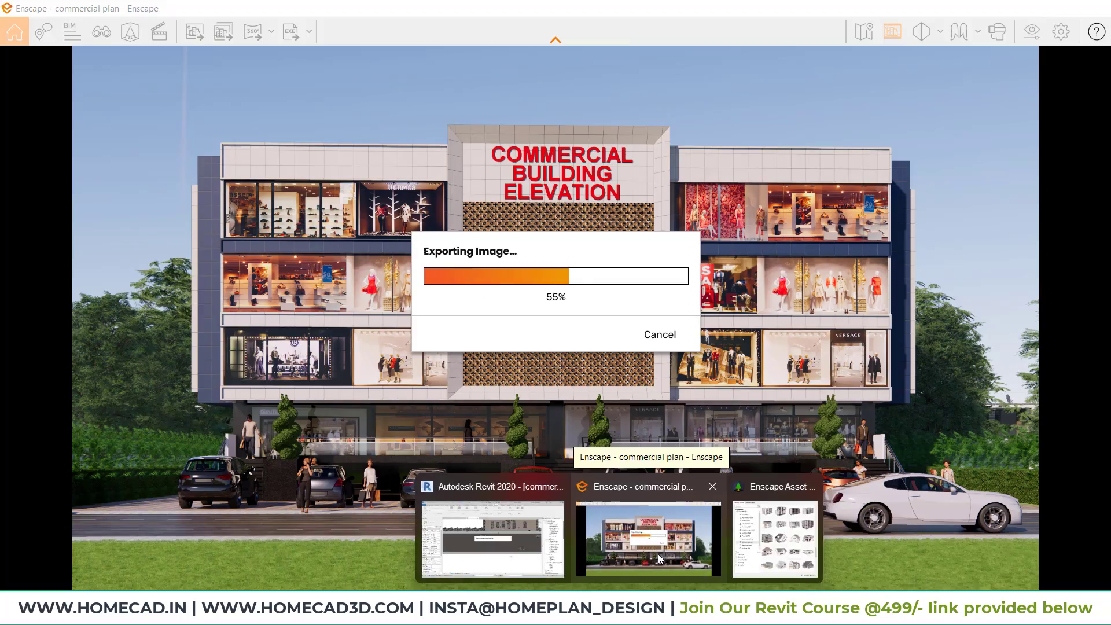
Bring the Enscape render window forward and export the blue-sky corner view showing the building's right side as a PNG.
click(658, 554)
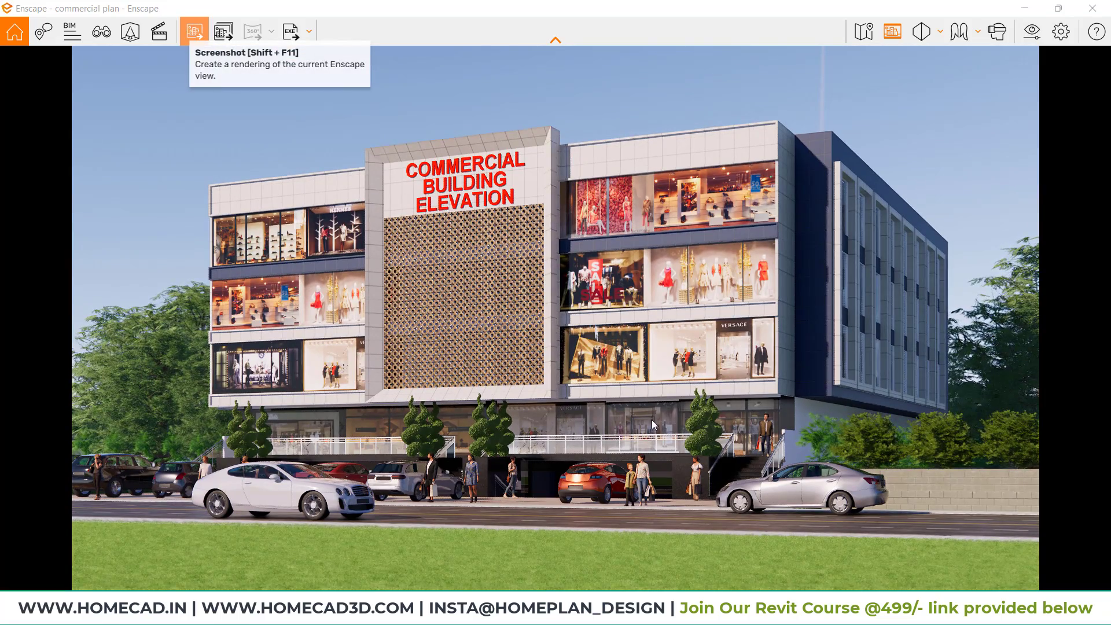
click(194, 32)
click(631, 512)
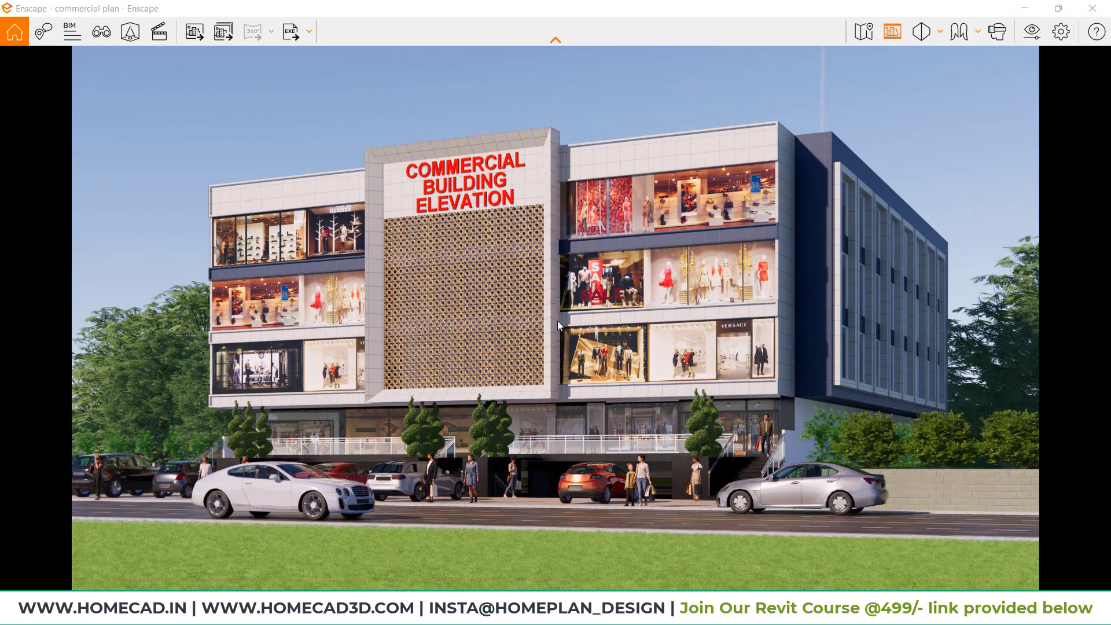
Turn the camera back to the front elevation and set the cloud density to 100 %.
right_drag(570, 360, 688, 387)
mouse_move(584, 386)
right_down()
mouse_move(558, 354)
mouse_move(521, 352)
mouse_move(614, 367)
mouse_move(554, 345)
right_up()
scroll(554, 344, up, 2)
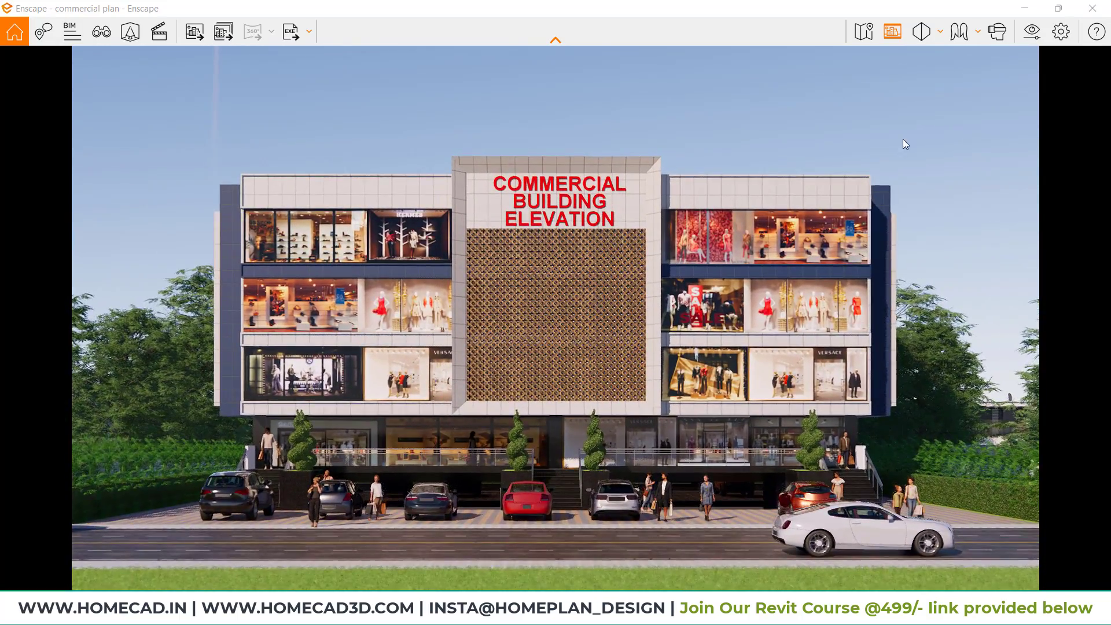
click(1034, 40)
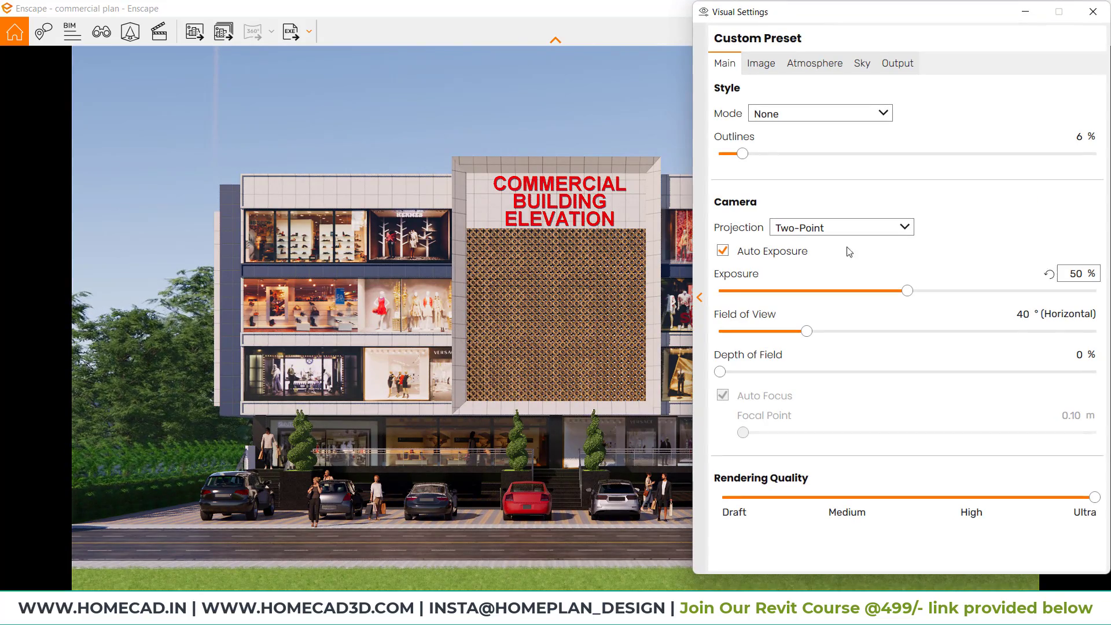
click(860, 61)
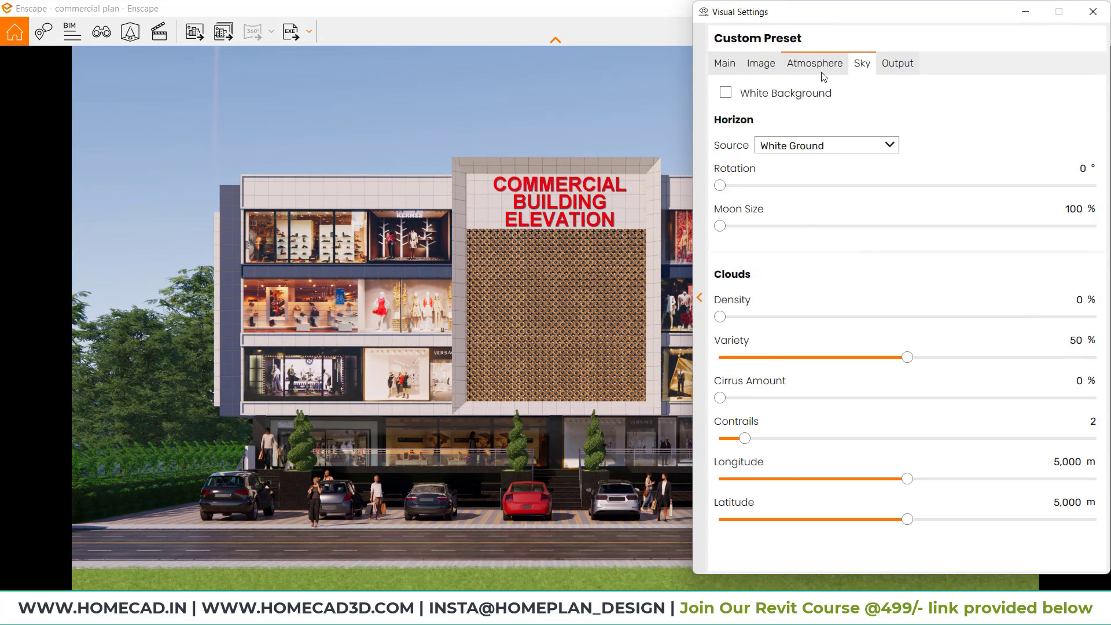
drag(719, 316, 1102, 323)
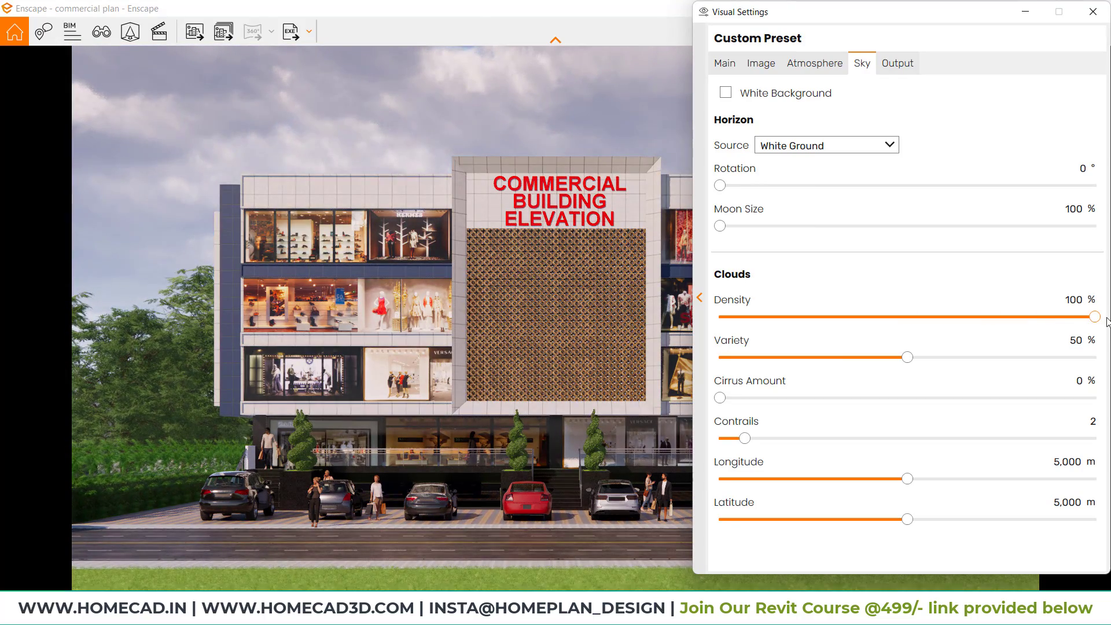
click(565, 307)
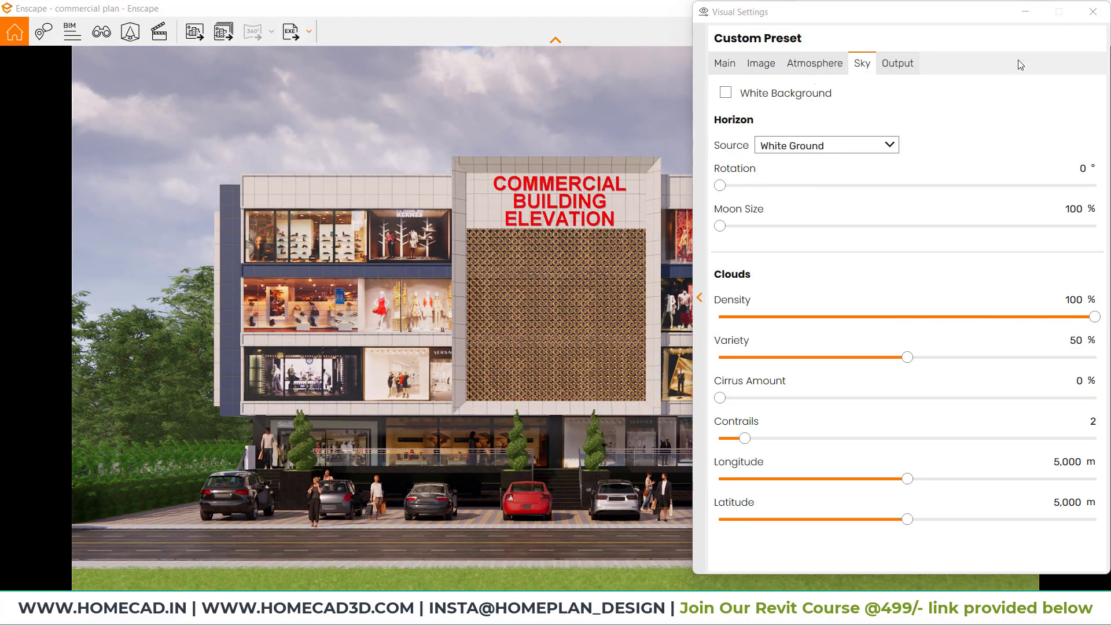
Set the sun brightness to 0 % and move the visual settings window clear of the building.
drag(984, 14, 932, 56)
click(785, 115)
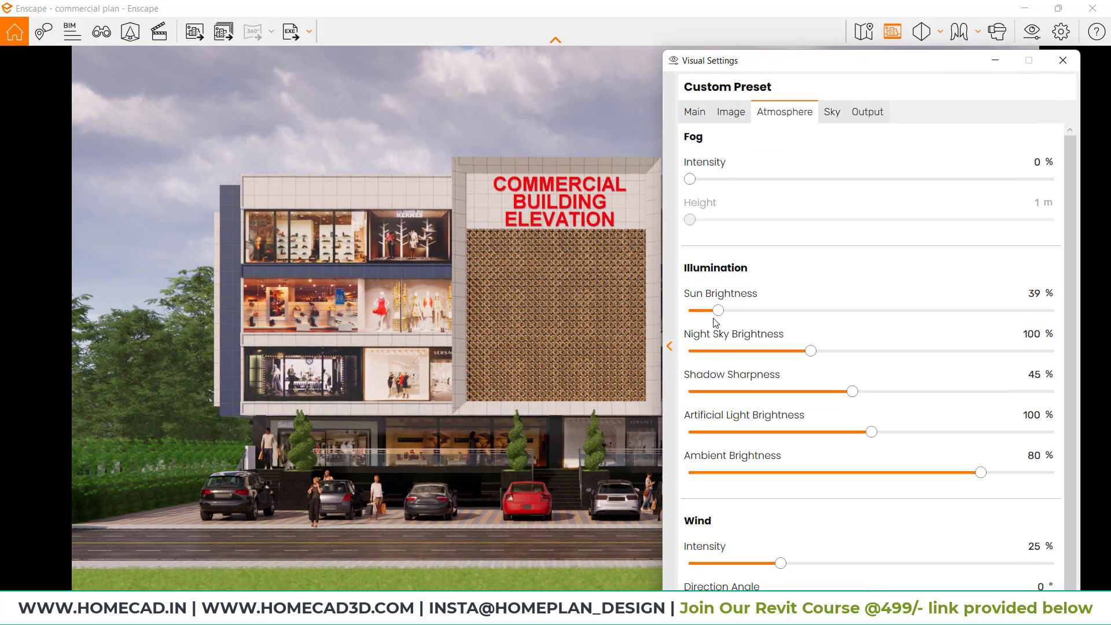
drag(718, 310, 682, 319)
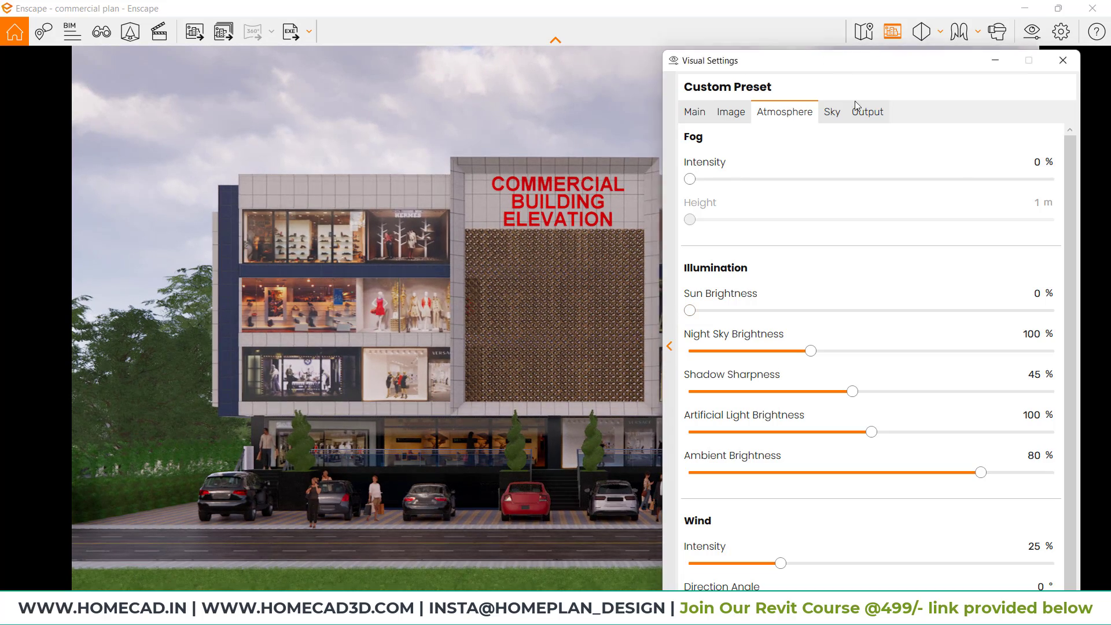
drag(842, 61, 943, 17)
Raise the camera exposure slightly above 50 % to brighten the overcast scene.
click(833, 70)
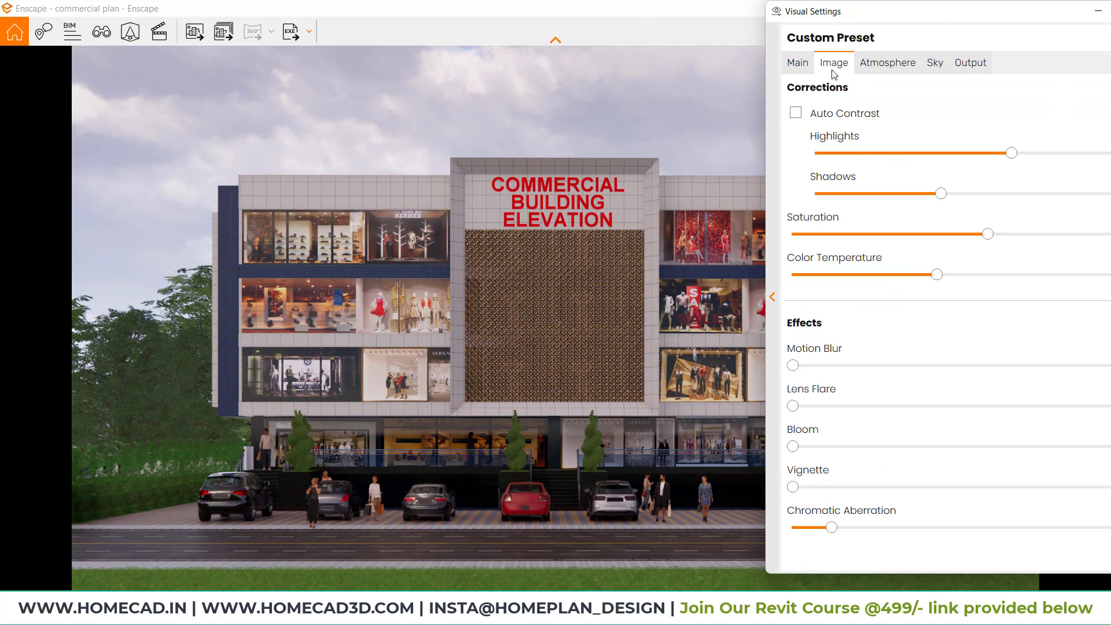
click(803, 64)
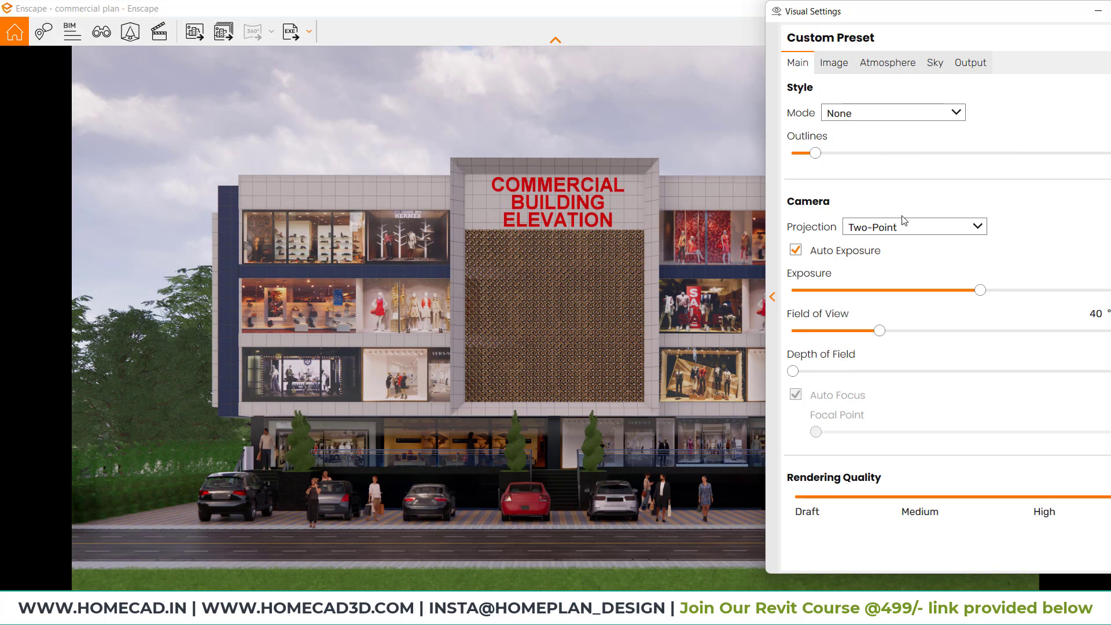
drag(987, 293, 1001, 294)
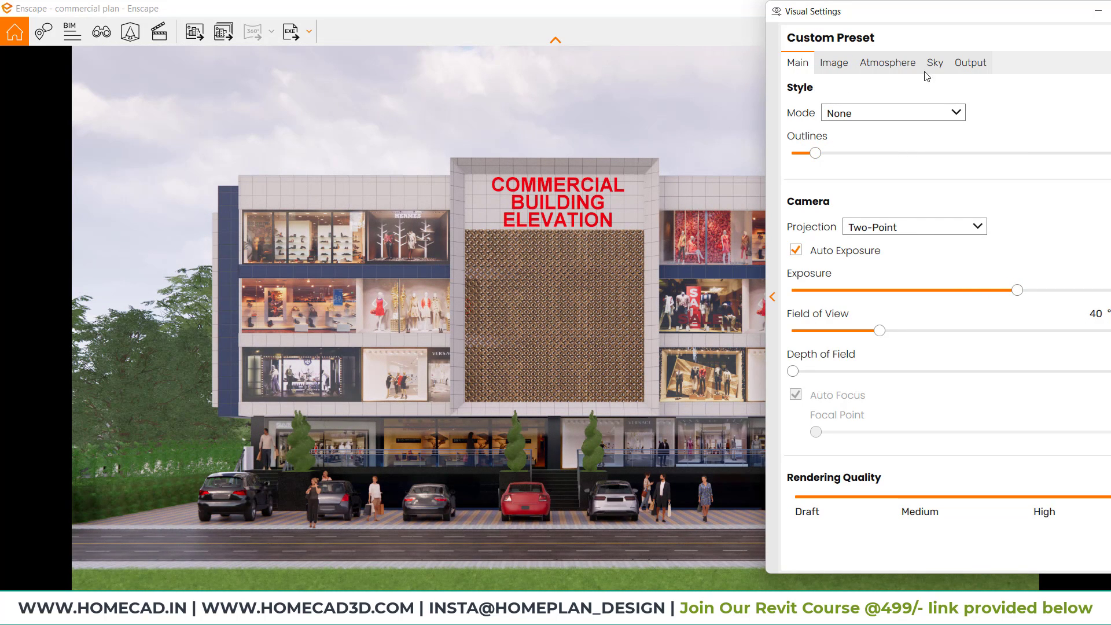
Try heavy fog over the scene by raising the fog intensity strongly and adjusting the fog height.
mouse_move(933, 26)
mouse_down()
mouse_move(917, 439)
mouse_move(919, 7)
mouse_move(915, 26)
mouse_up()
click(828, 62)
click(885, 68)
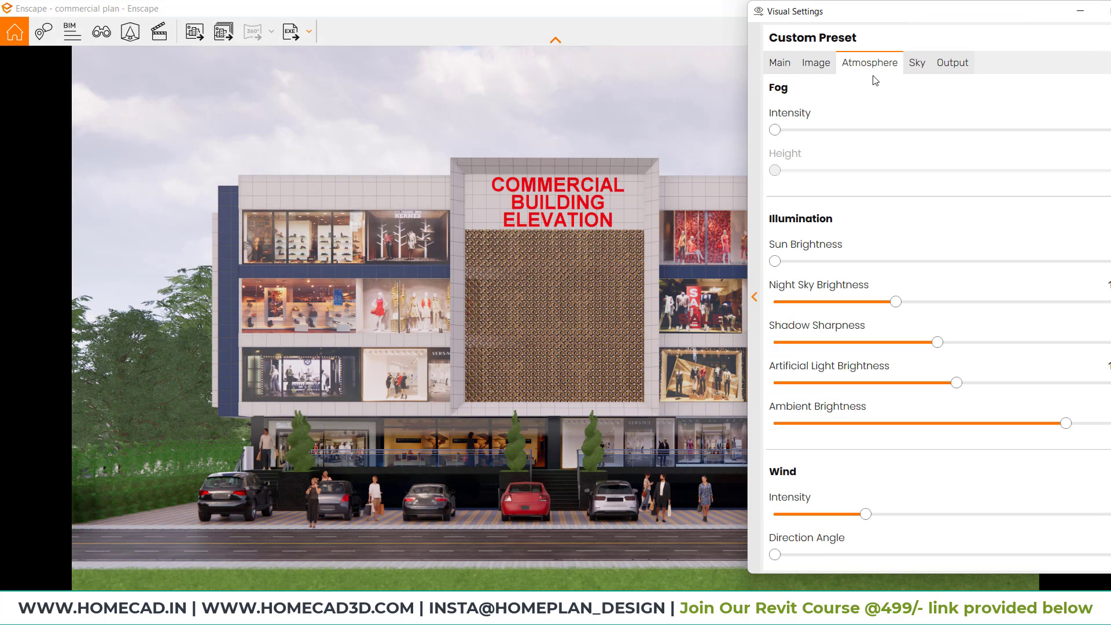
drag(780, 131, 930, 136)
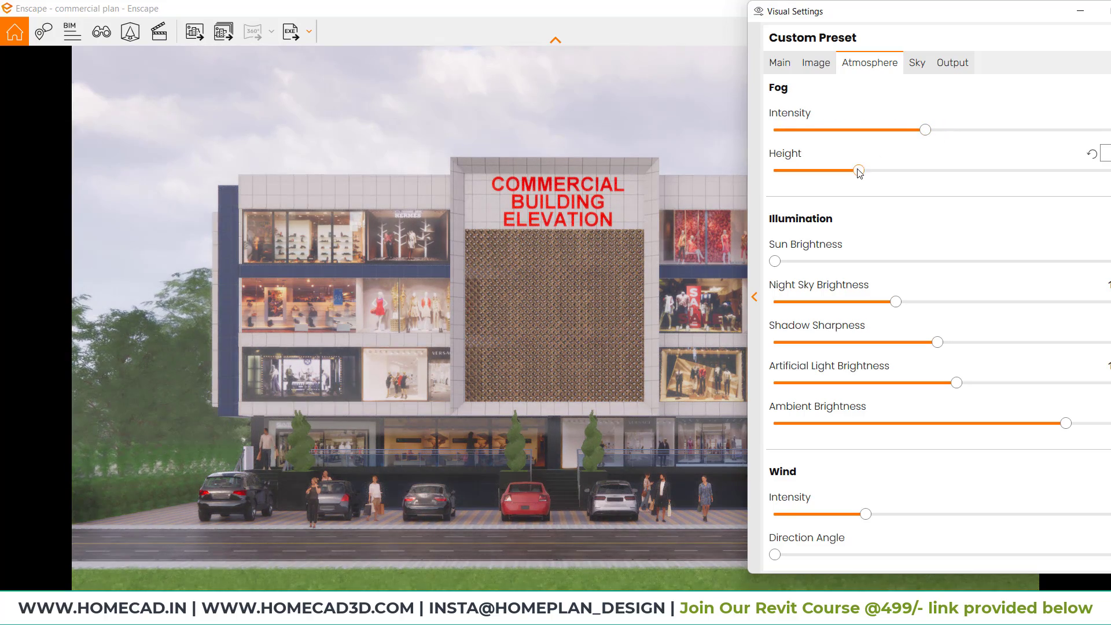
drag(859, 170, 804, 175)
drag(809, 136, 1105, 157)
drag(806, 173, 835, 171)
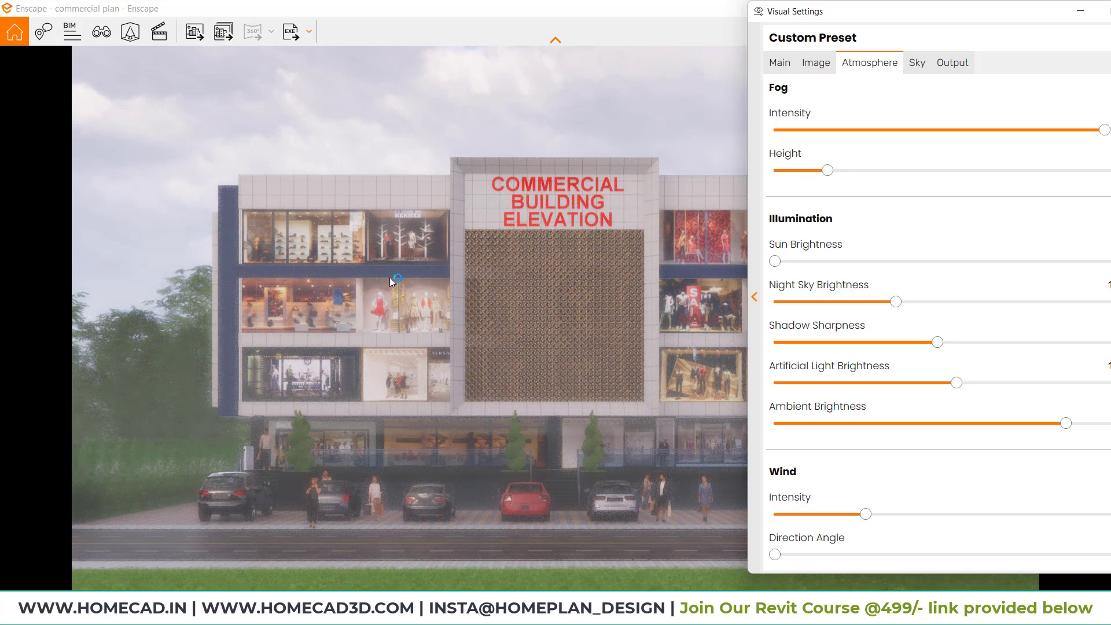
drag(410, 340, 665, 361)
key(Escape)
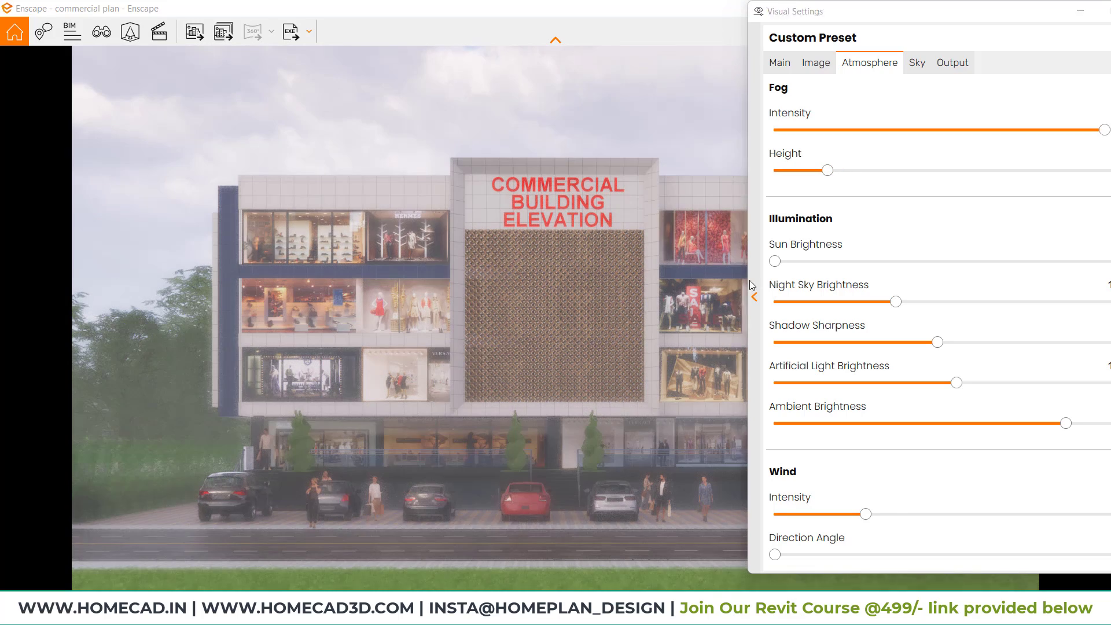
Lower the fog height and intensity to a small amount for a light haze around the building.
drag(822, 178, 791, 184)
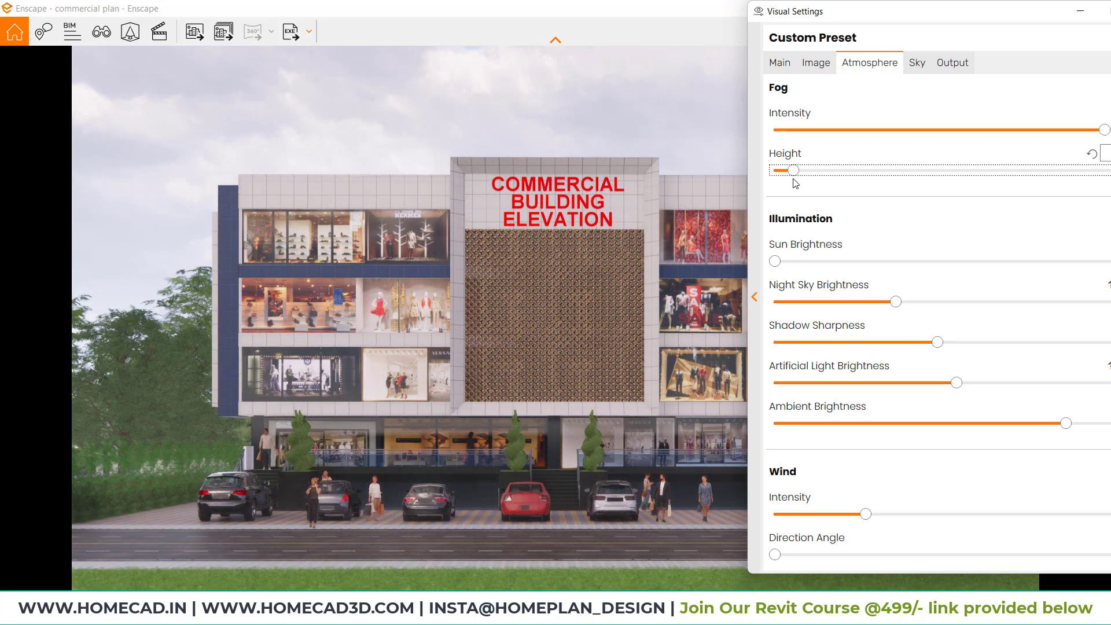
click(878, 131)
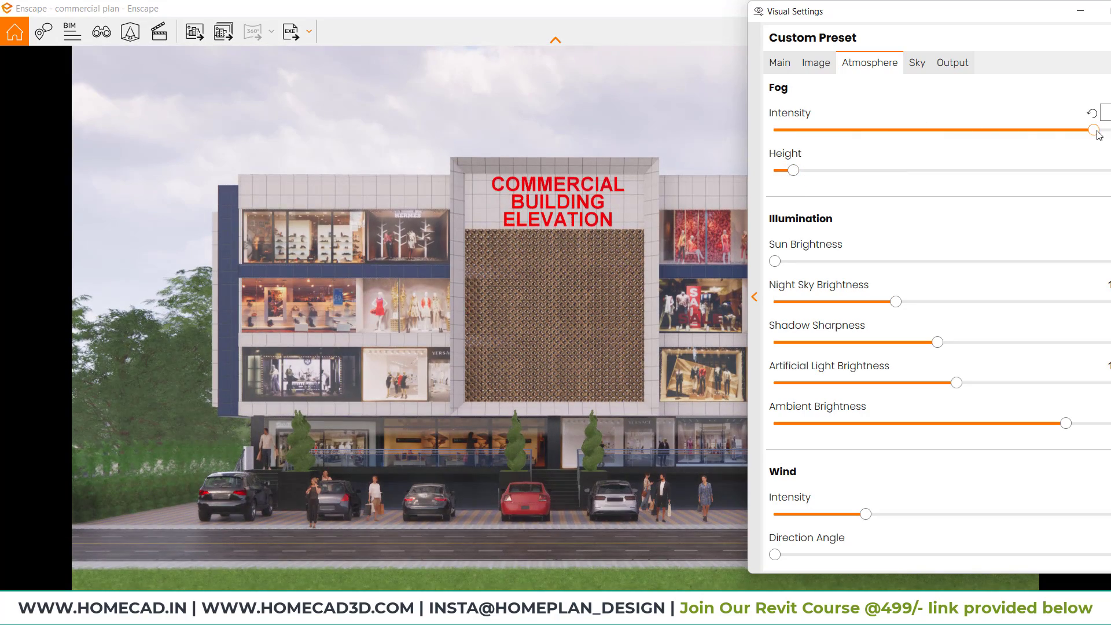
drag(1098, 134, 805, 138)
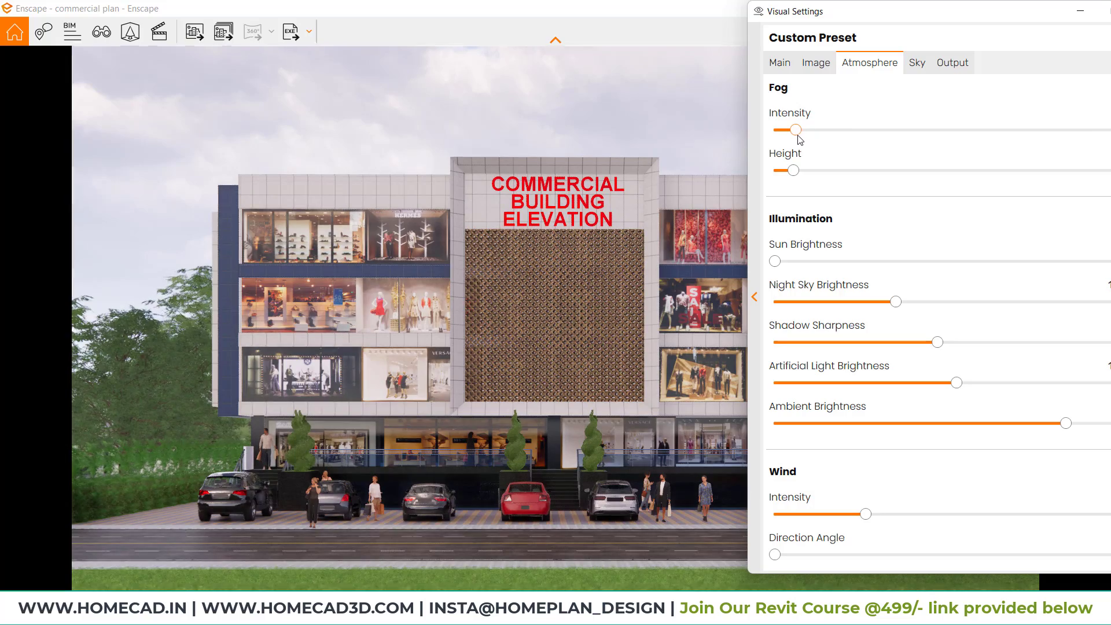
click(537, 338)
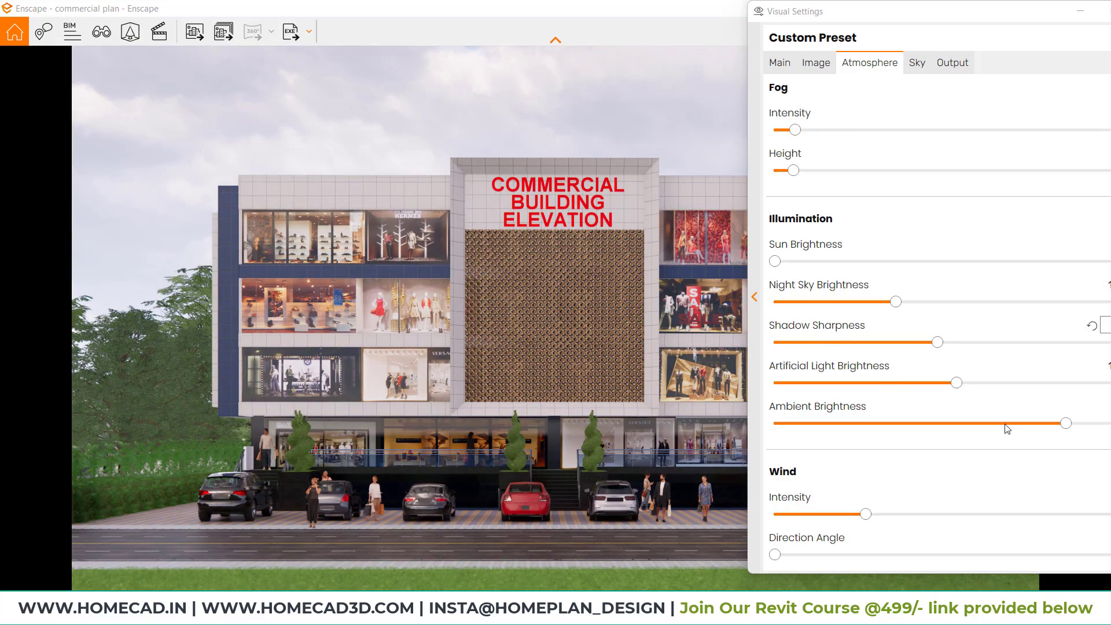
Raise the ambient brightness, reduce the shadow sharpness to near its minimum, and close the visual settings.
drag(1065, 424, 1108, 425)
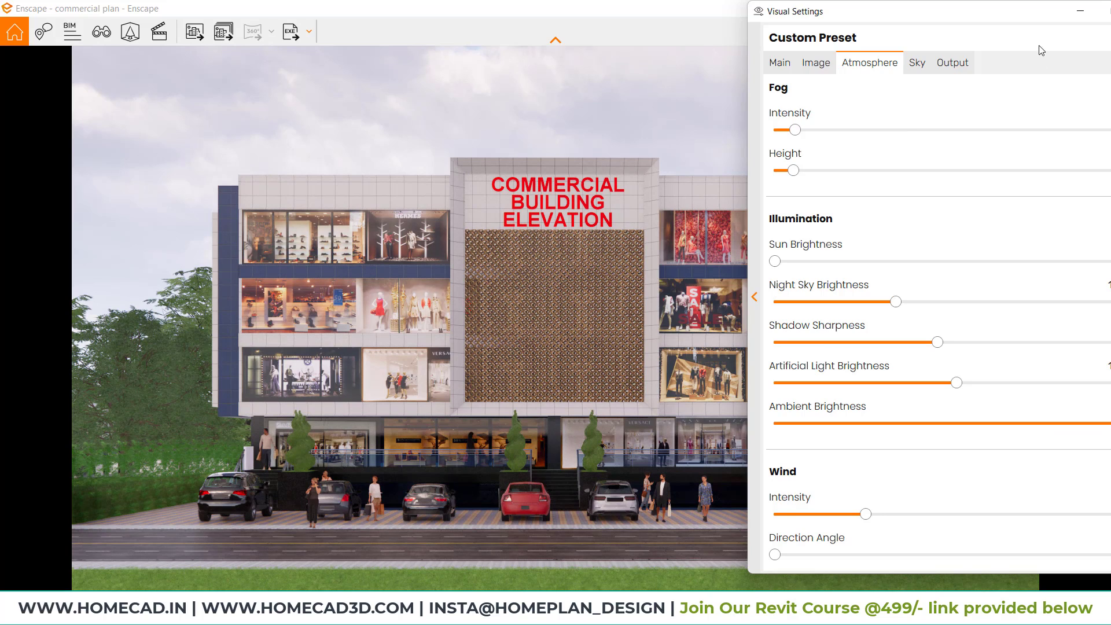
drag(905, 347, 789, 348)
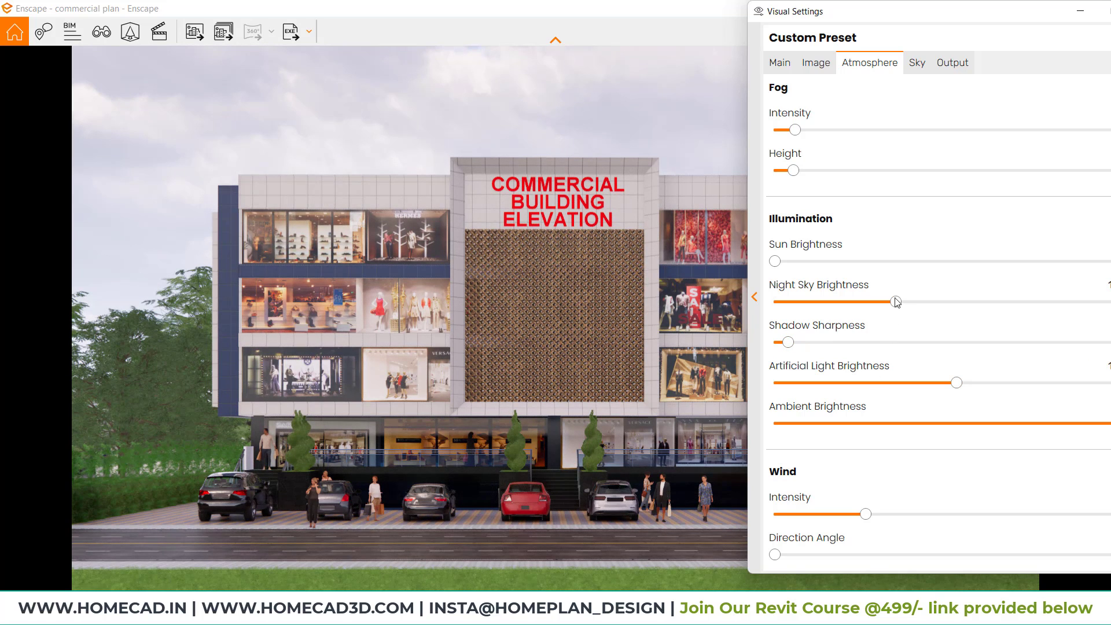
click(916, 65)
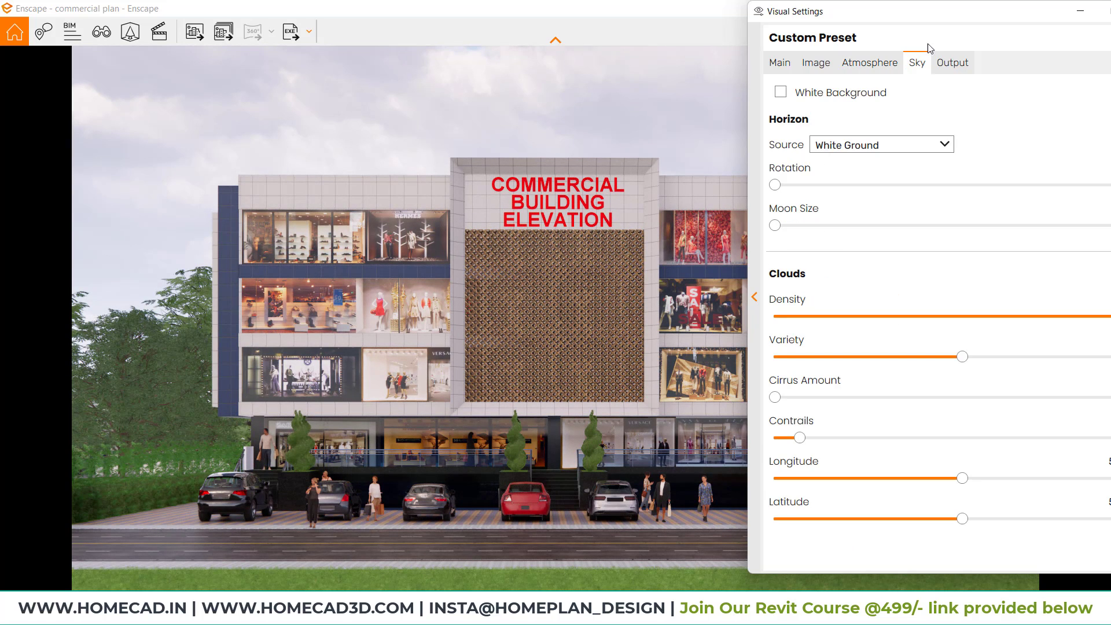
drag(936, 18, 844, 33)
click(1054, 26)
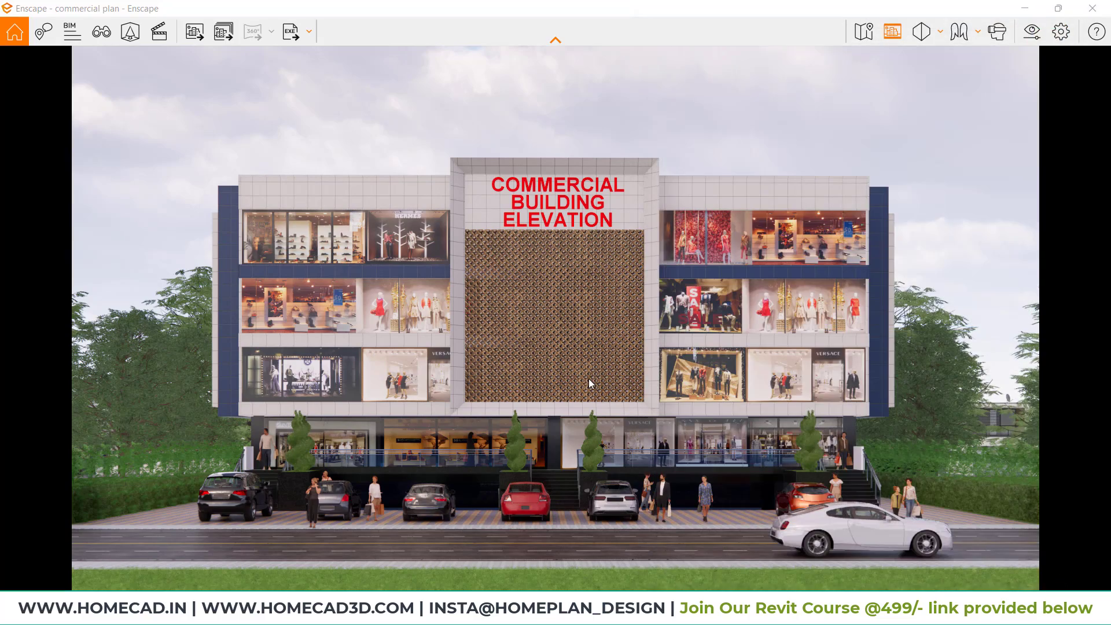
Adjust the front elevation framing slightly and export the cloudy front view as a PNG.
middle_drag(610, 393, 611, 387)
scroll(611, 387, up, 1)
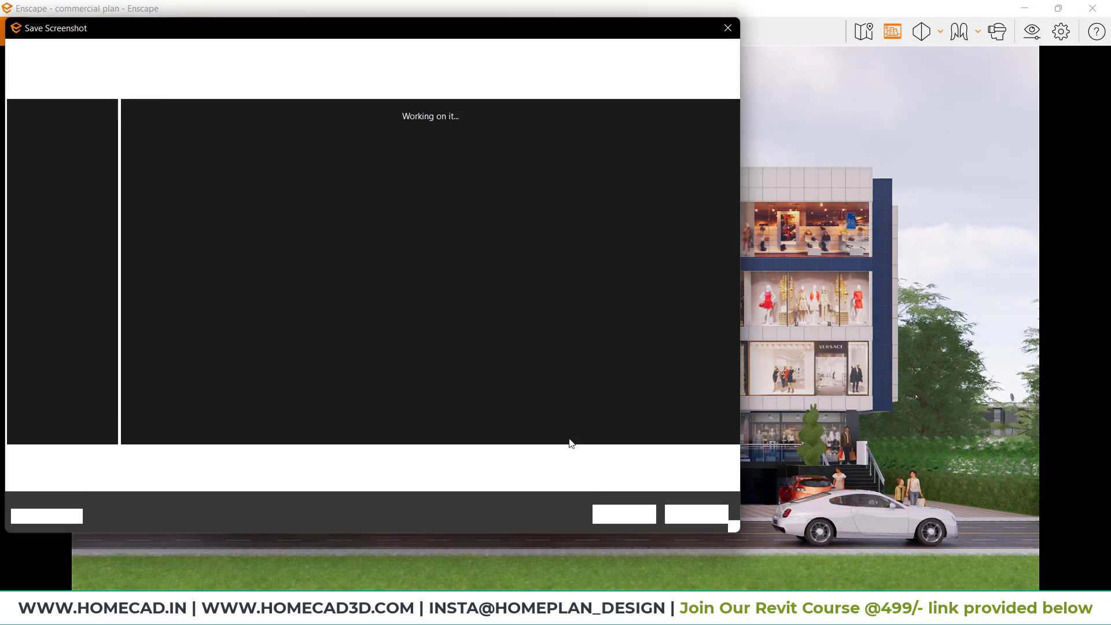
click(634, 511)
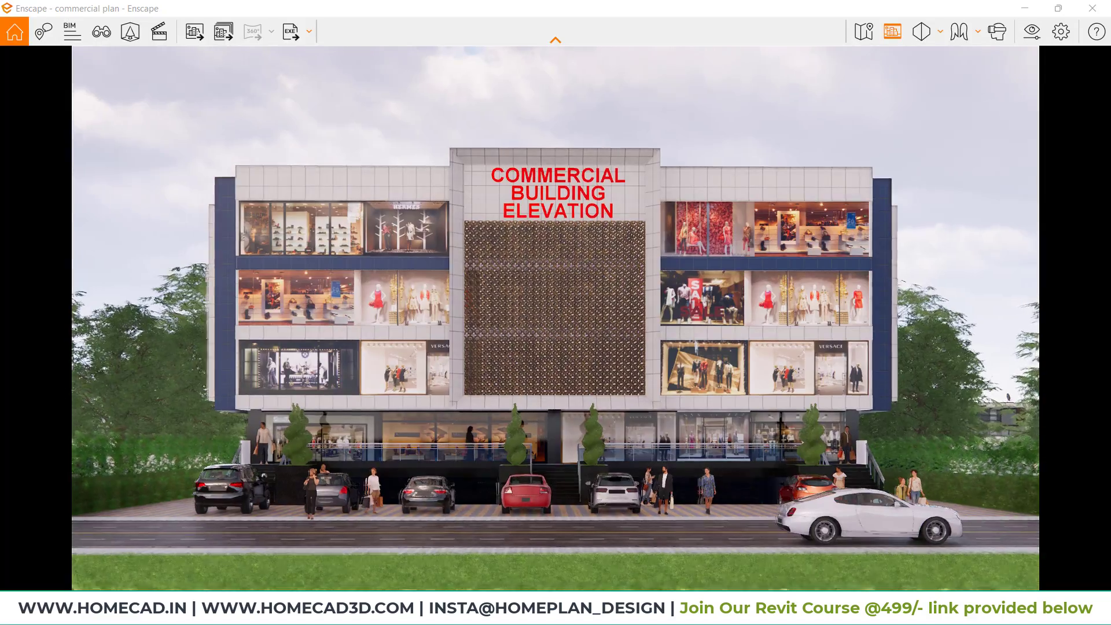
Turn the camera to the corner showing the building's left side, move closer, and export the cloudy view as a PNG.
right_drag(538, 422, 680, 421)
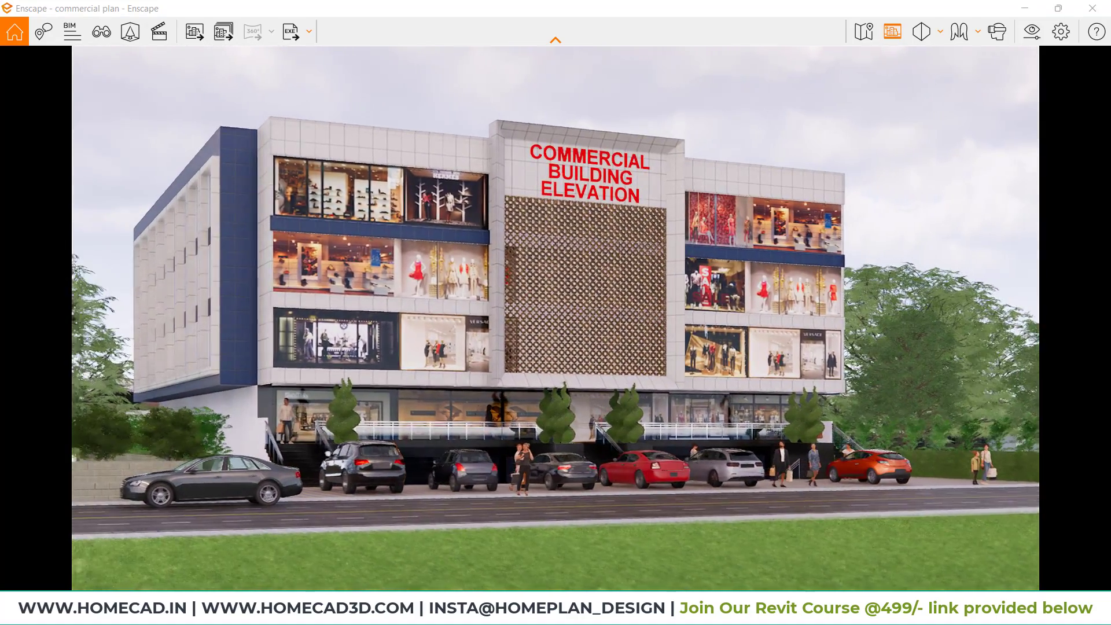
drag(556, 348, 625, 354)
scroll(565, 423, up, 3)
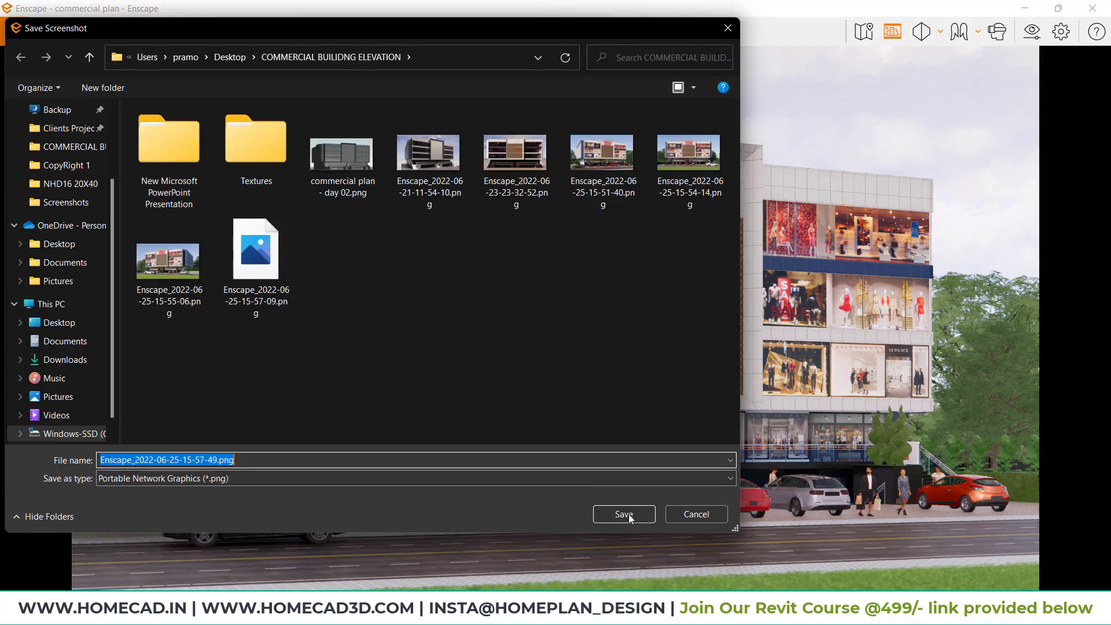
click(628, 513)
Turn the camera to the corner showing the building's right side and review the main visual settings.
right_drag(627, 512, 289, 513)
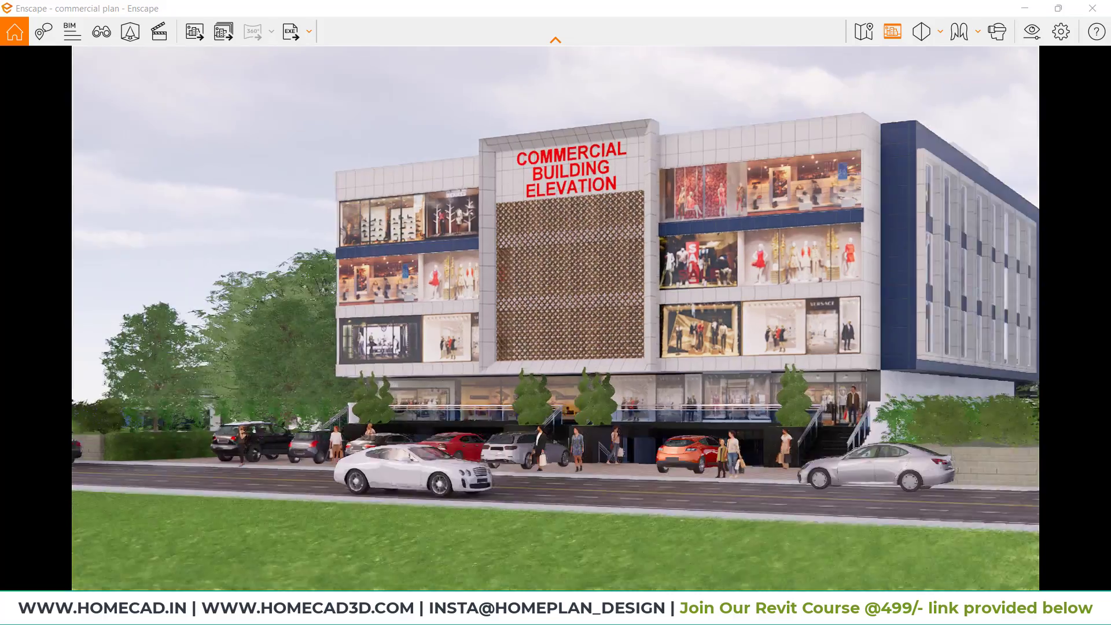
drag(405, 359, 535, 359)
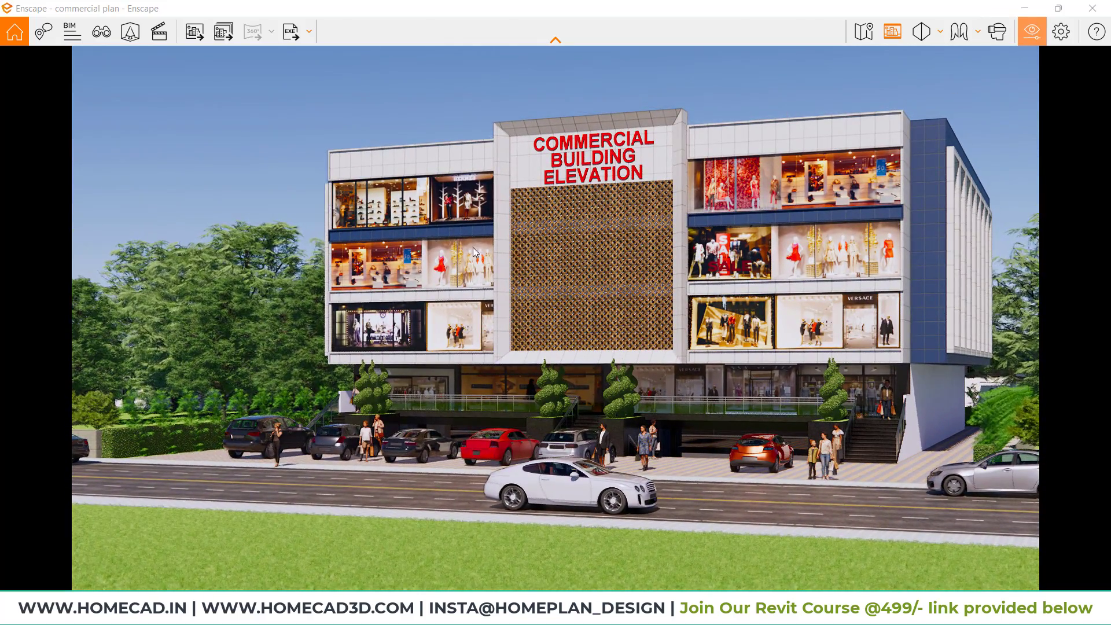
click(1031, 36)
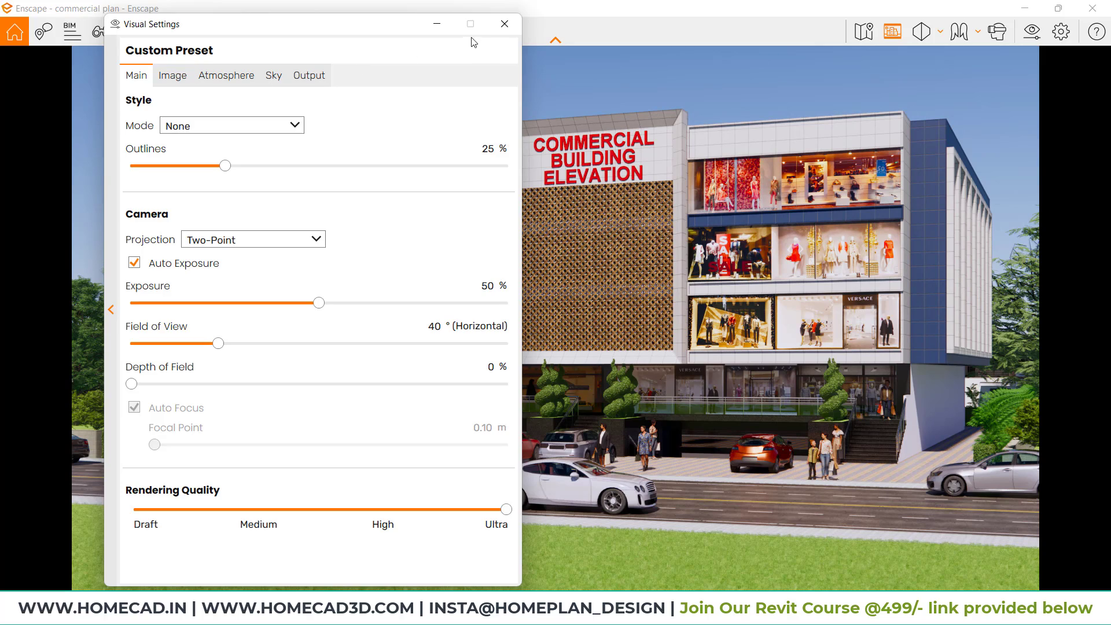
click(504, 24)
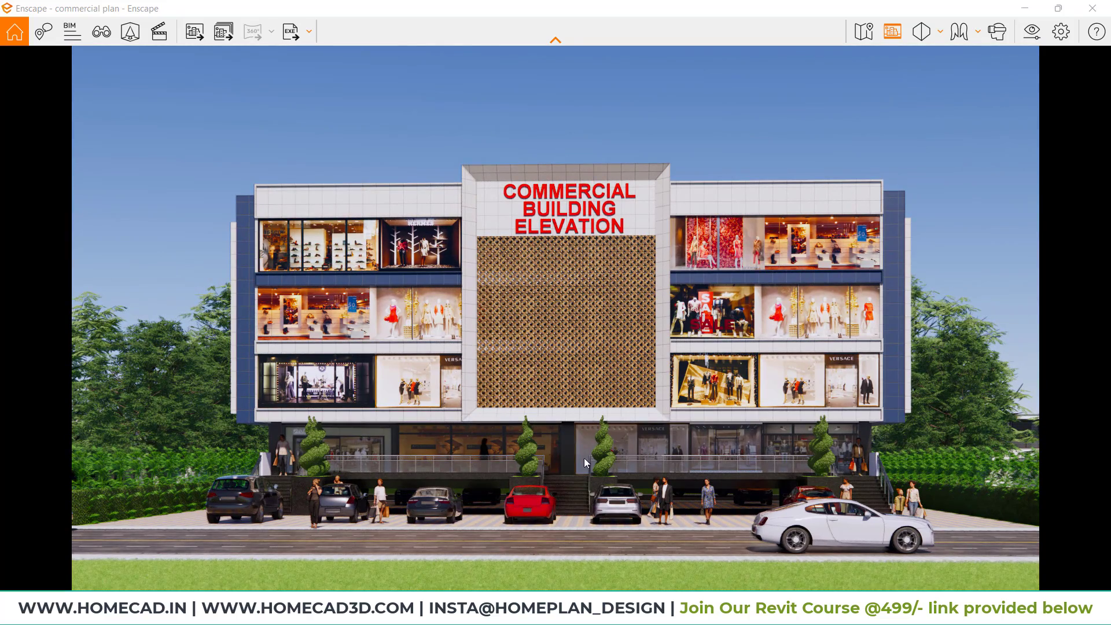
Switch to Google Chrome and search the web for "hdri images".
key(super)
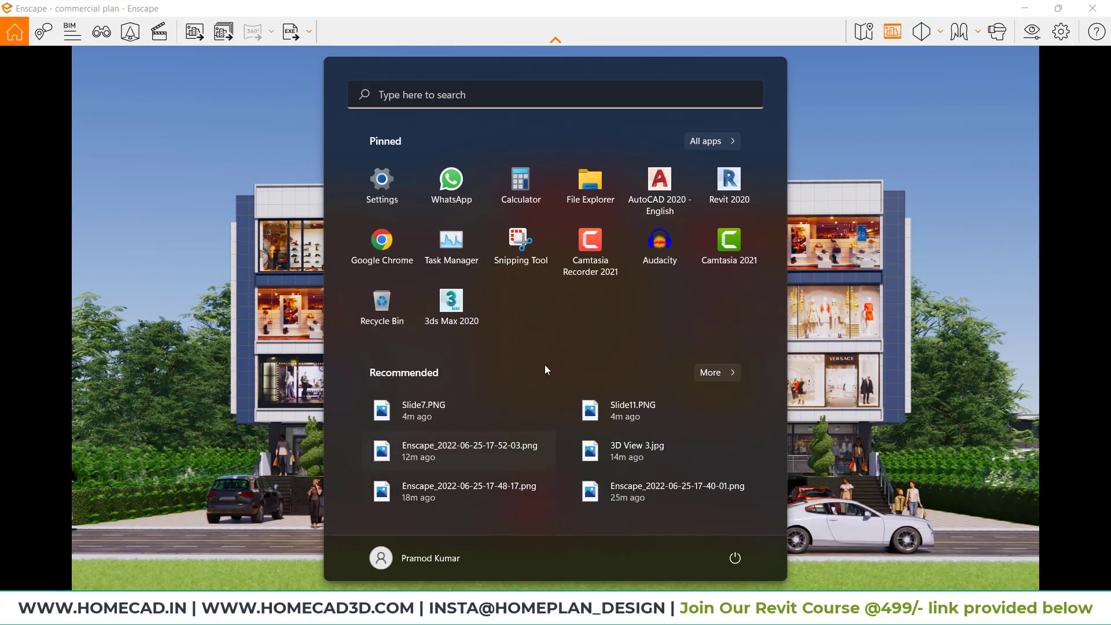
click(382, 240)
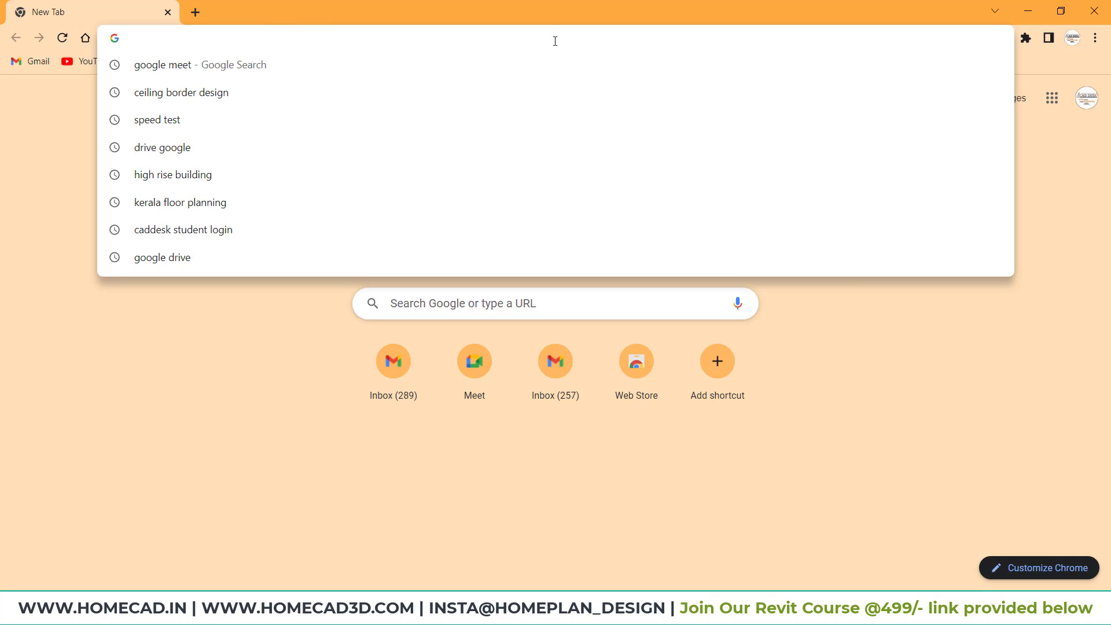
text(HDRI)
key(Down)
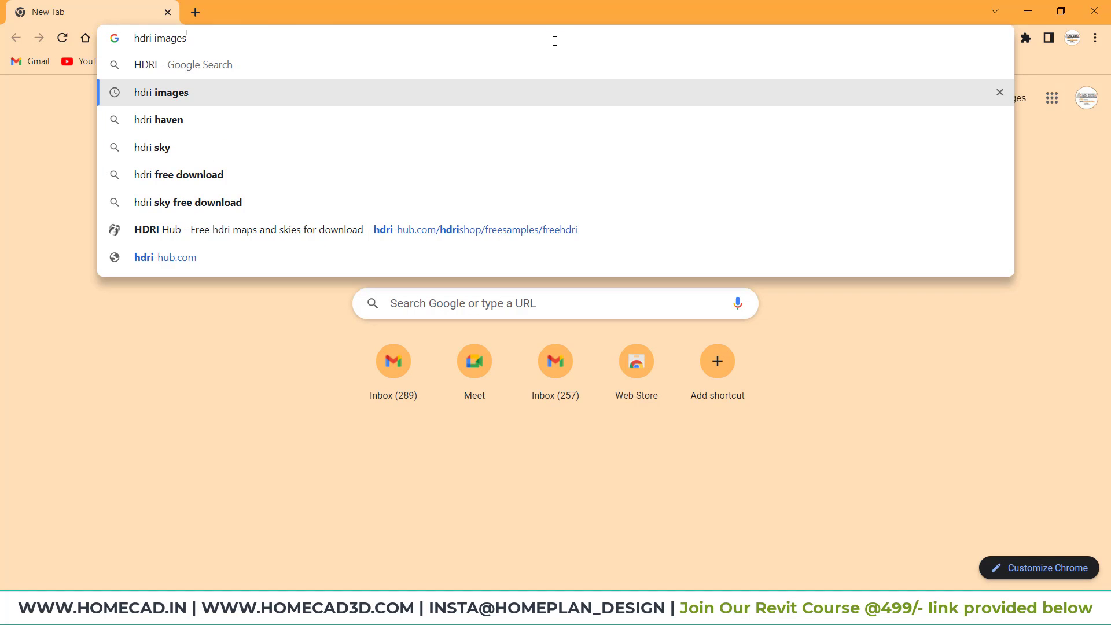
key(Return)
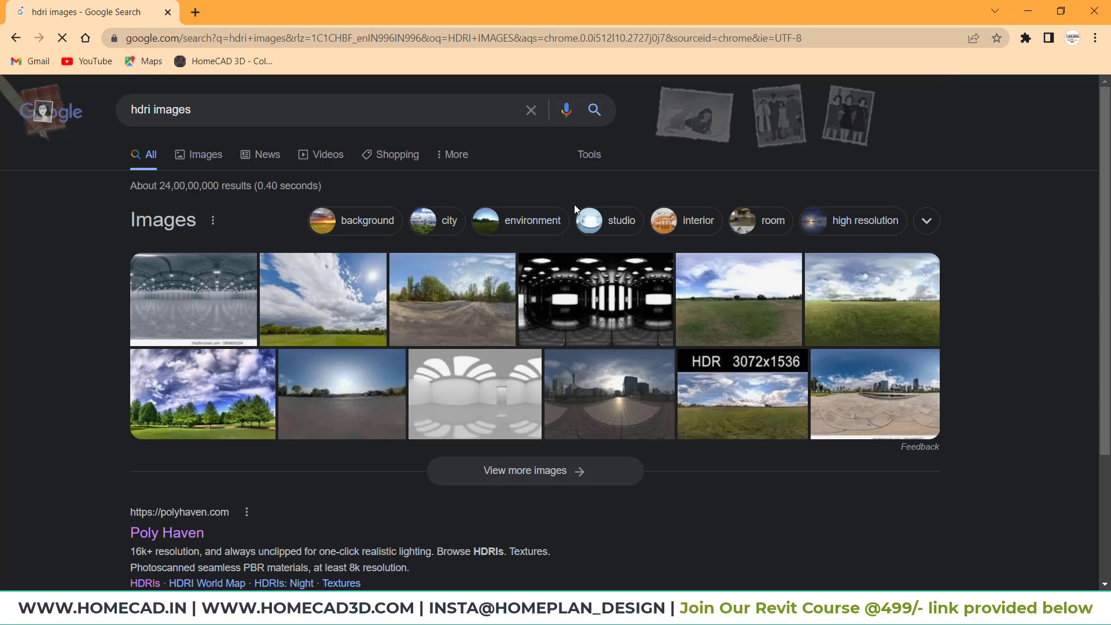
Open the Poly Haven site from the search results in a separate tab and go to its HDRI collection.
scroll(242, 313, down, 5)
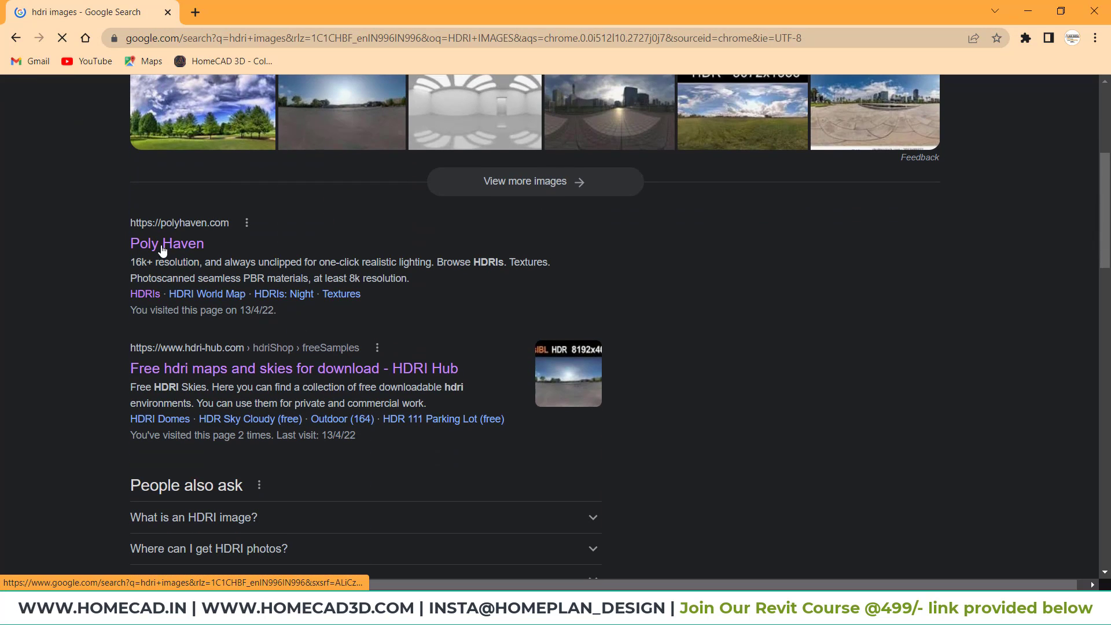
right_click(163, 249)
click(192, 255)
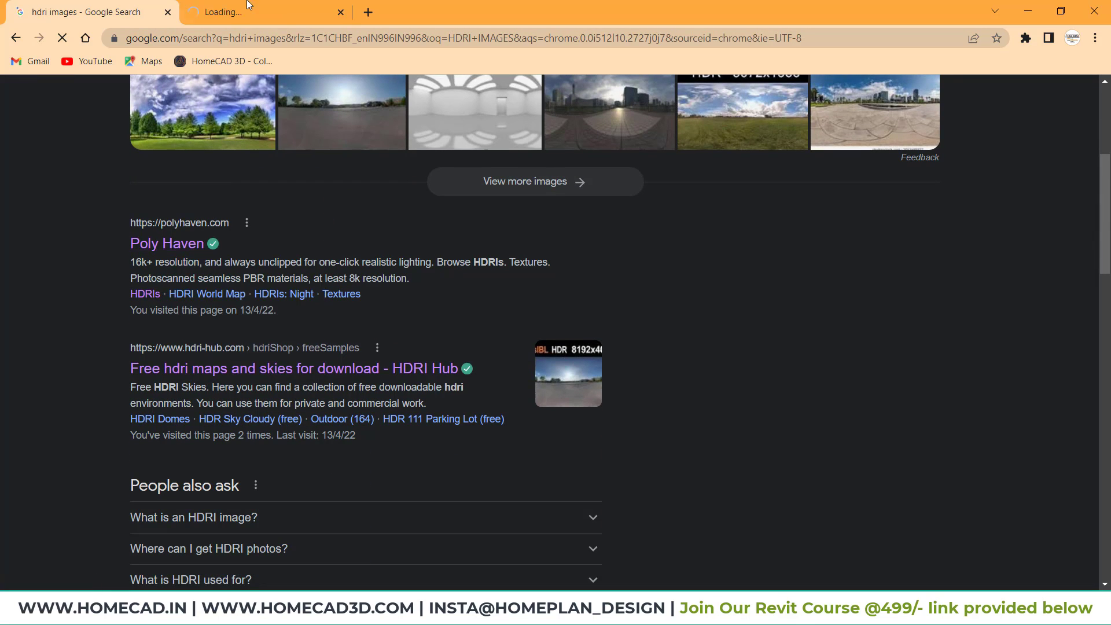
click(249, 6)
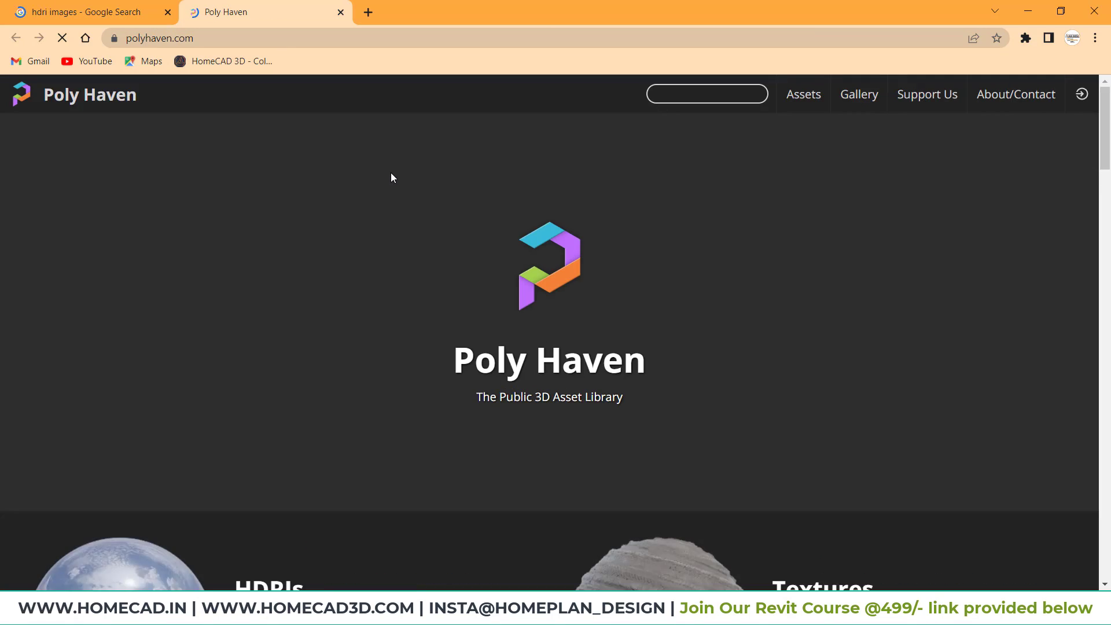
scroll(549, 276, down, 5)
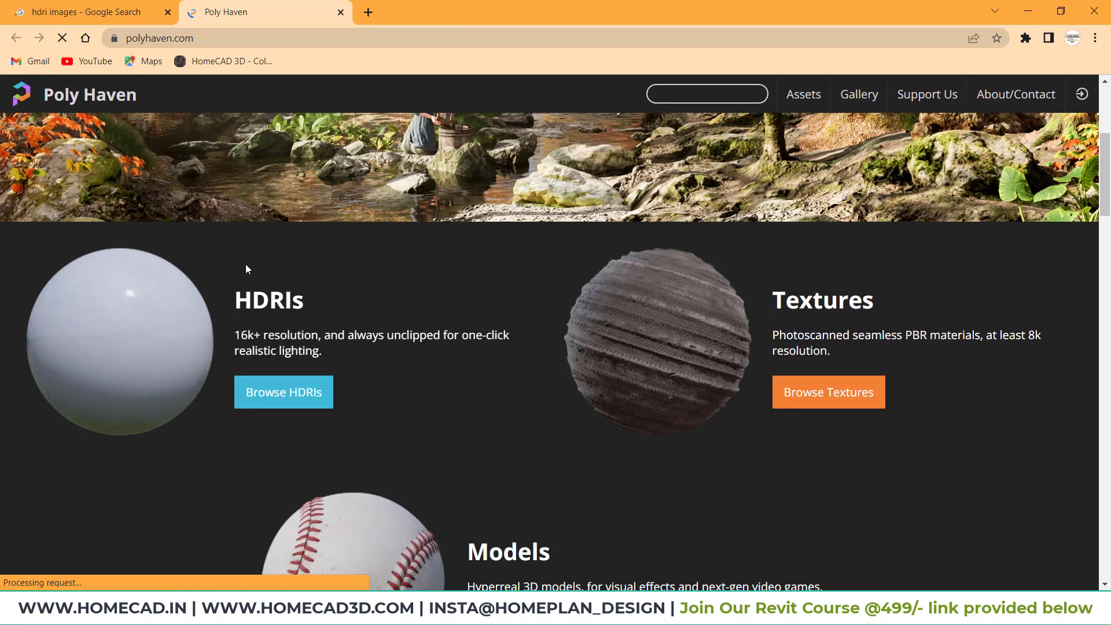
click(282, 399)
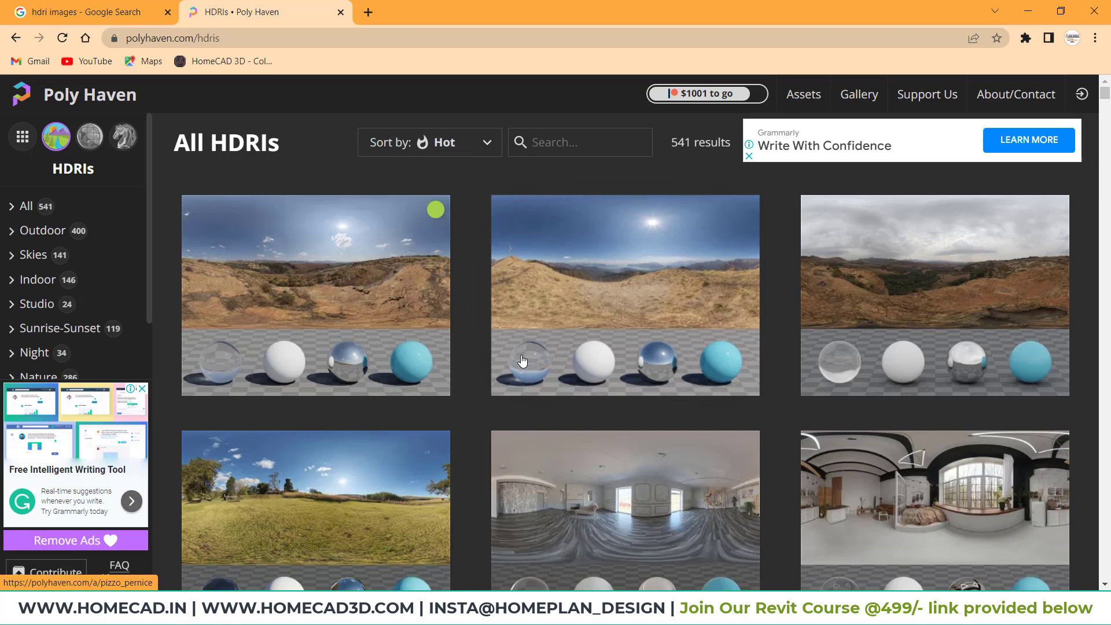
Examine the HDRI thumbnails in the collection for outdoor skies that suit the building's exterior render.
scroll(779, 331, down, 3)
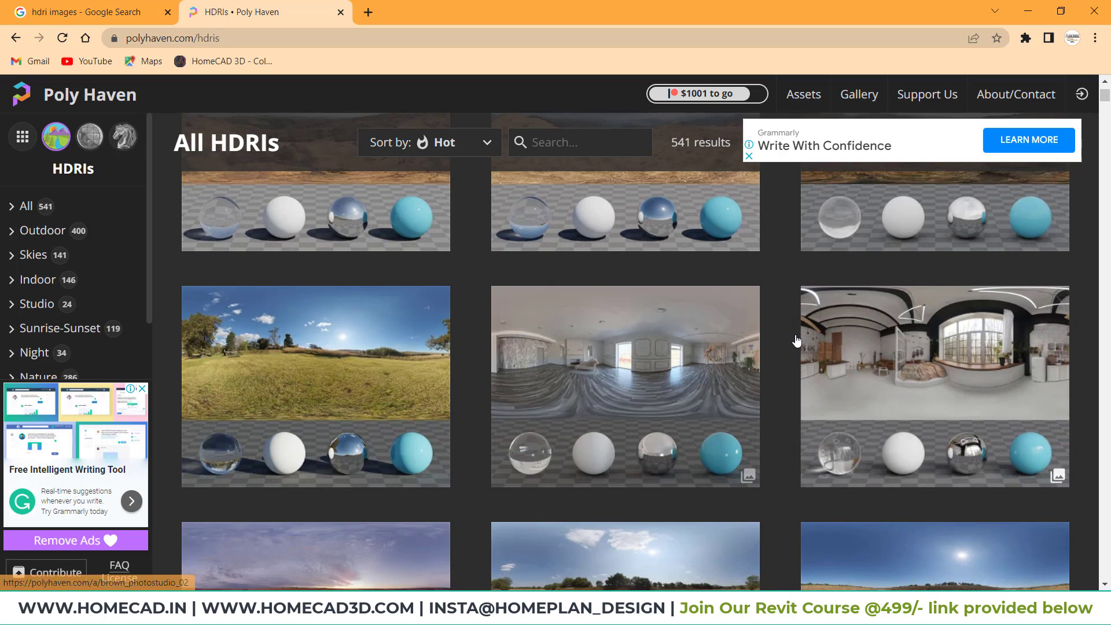
scroll(797, 341, down, 3)
scroll(796, 340, down, 3)
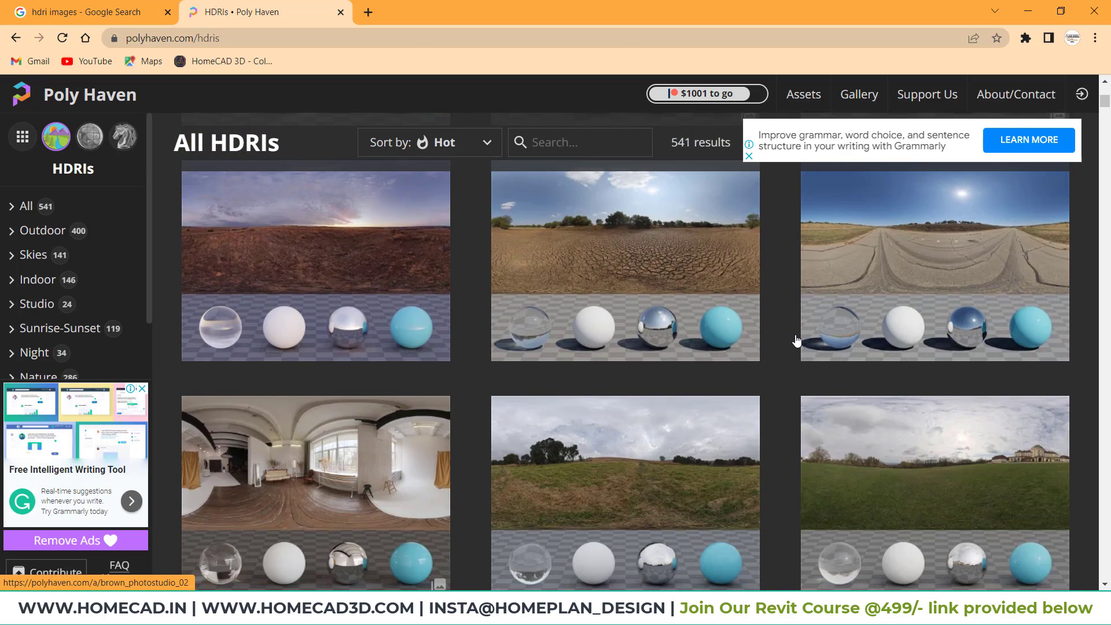
scroll(797, 341, down, 3)
scroll(797, 340, down, 5)
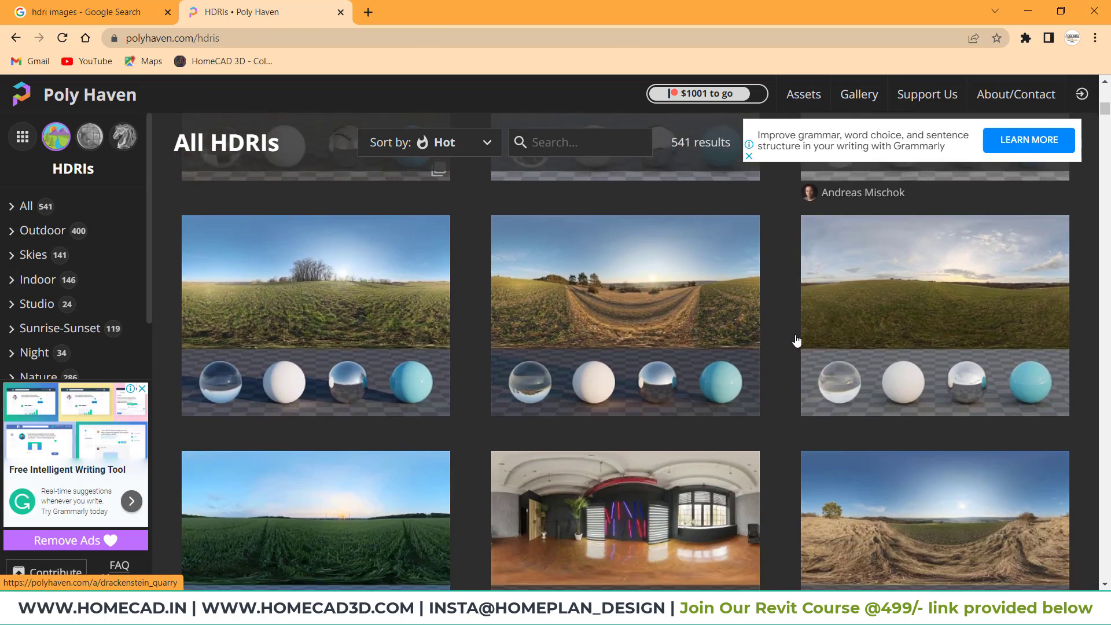
scroll(797, 341, down, 2)
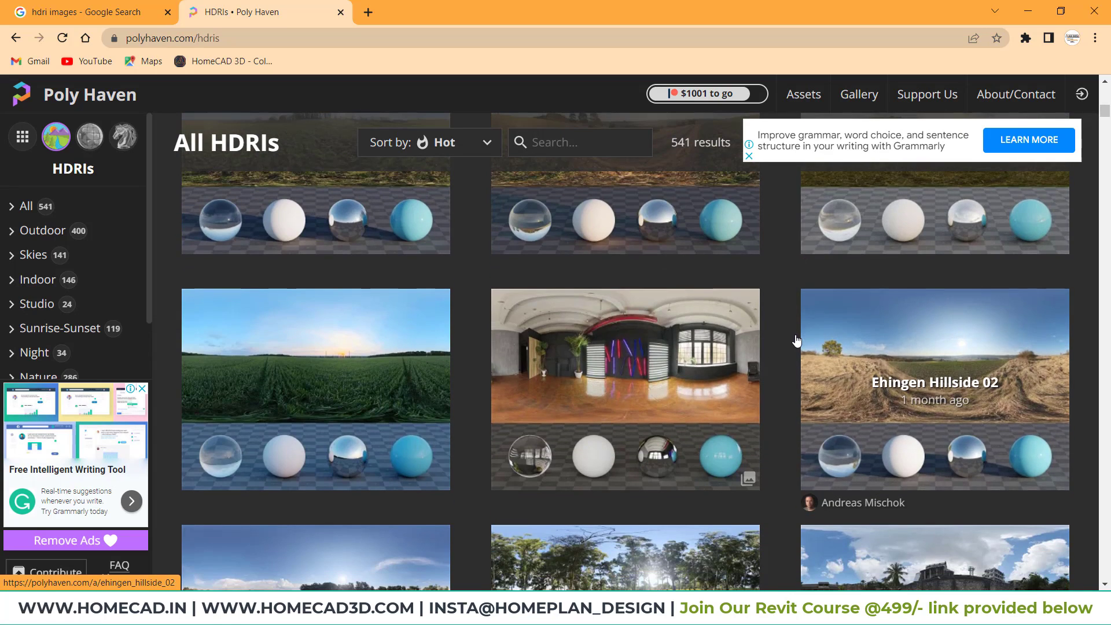
scroll(796, 340, down, 4)
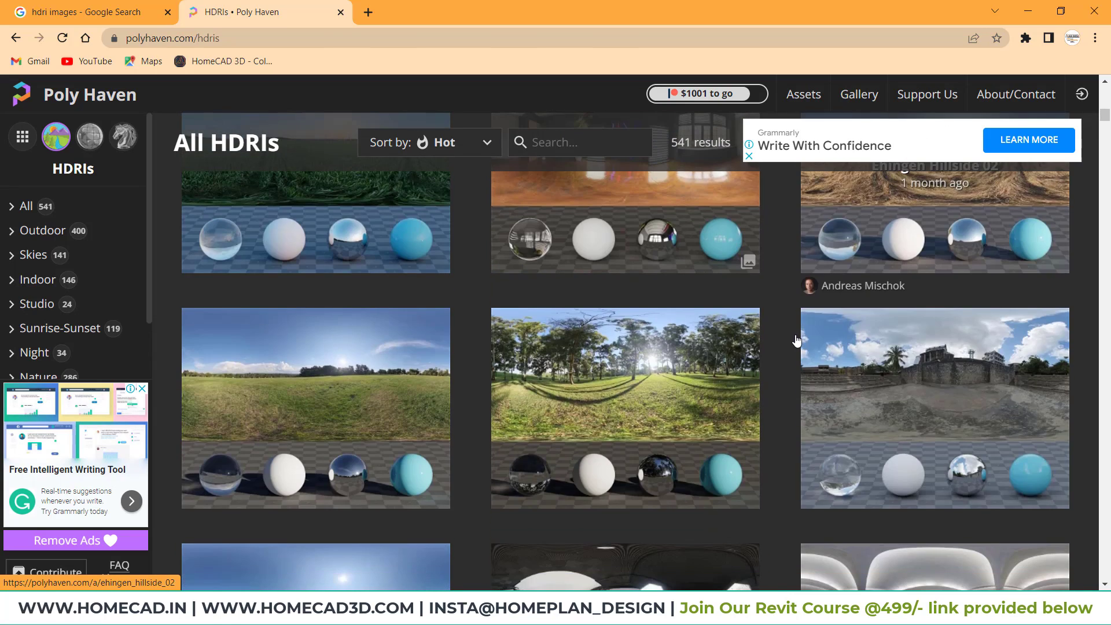
scroll(796, 341, down, 2)
scroll(796, 340, down, 1)
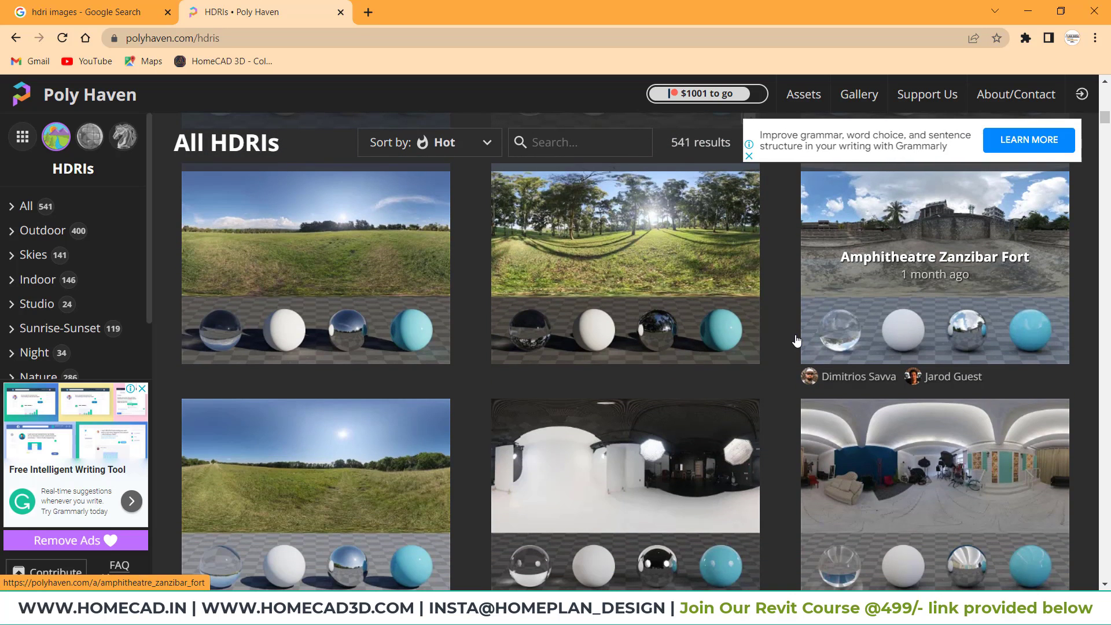
scroll(702, 364, down, 5)
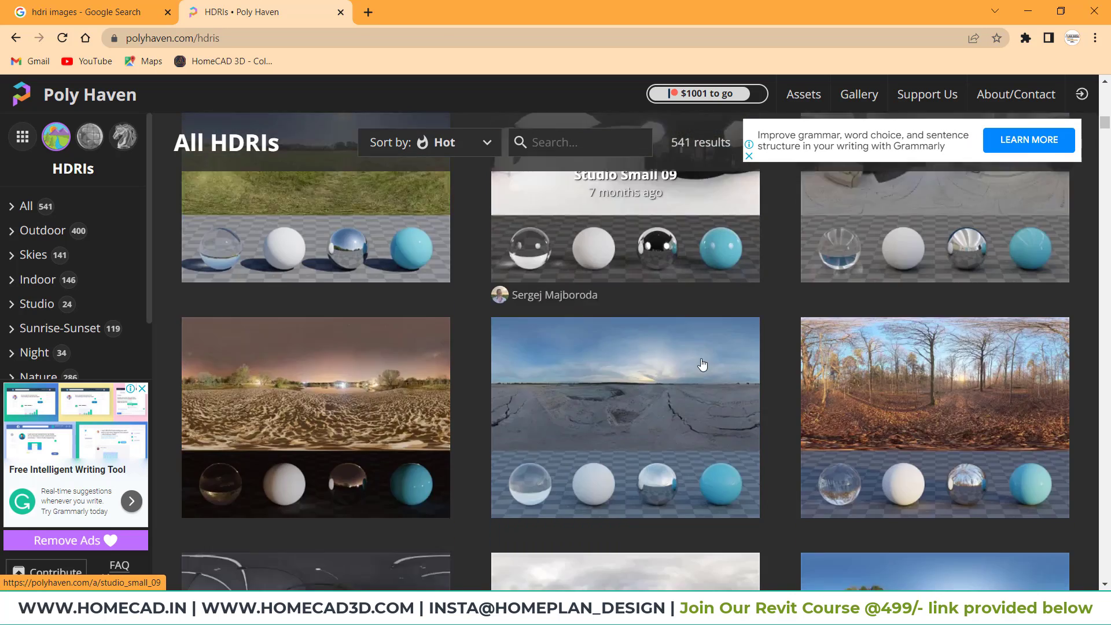
scroll(702, 365, up, 7)
scroll(702, 364, up, 15)
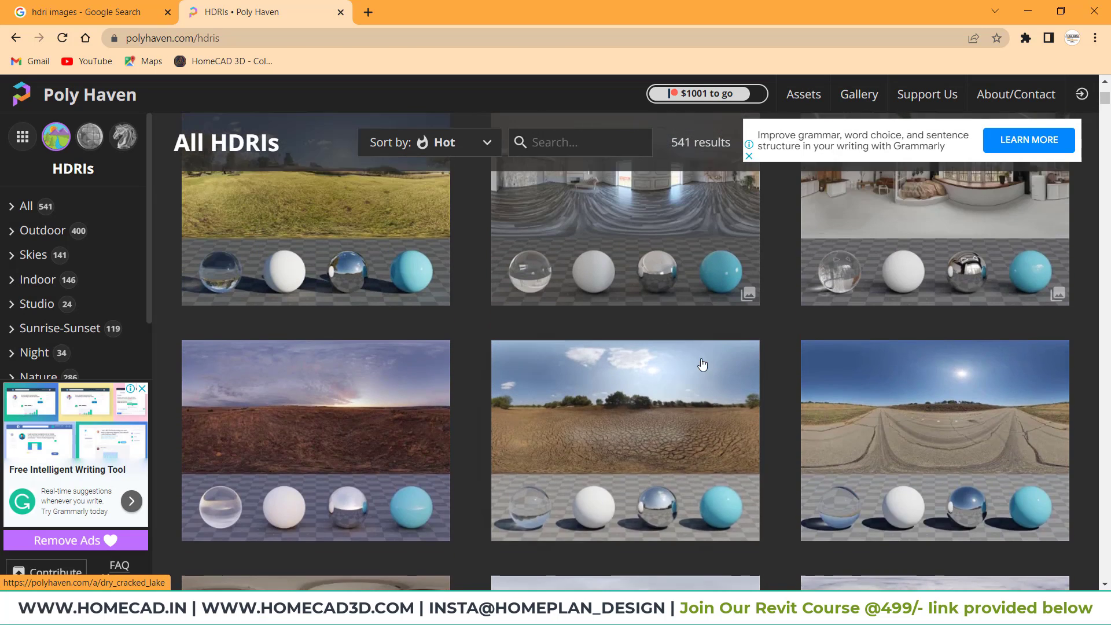
scroll(702, 363, down, 1)
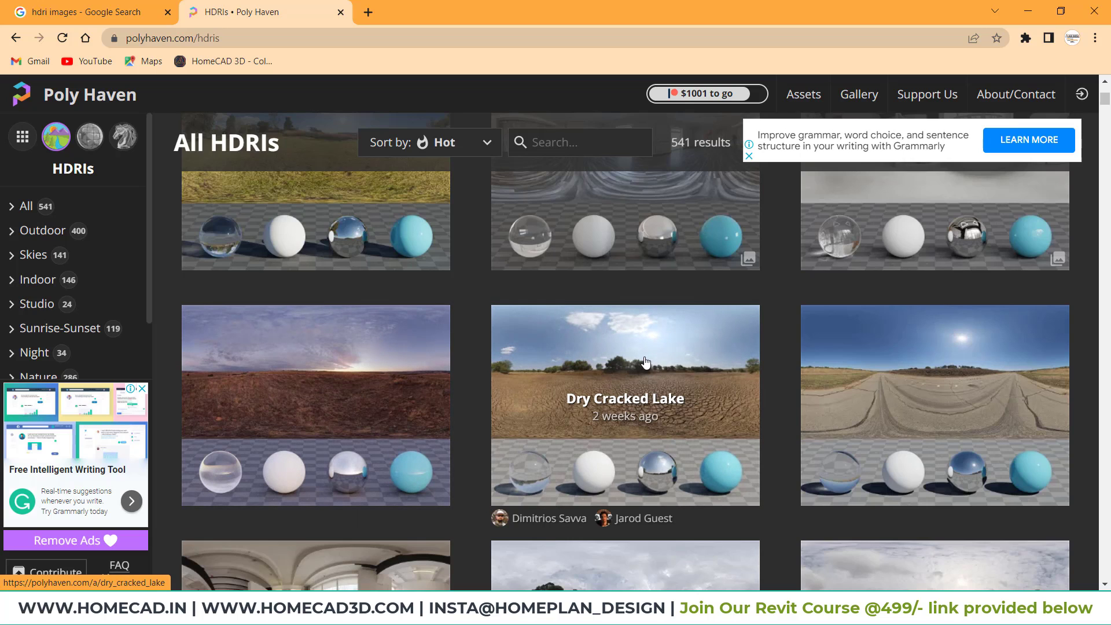
scroll(678, 334, up, 5)
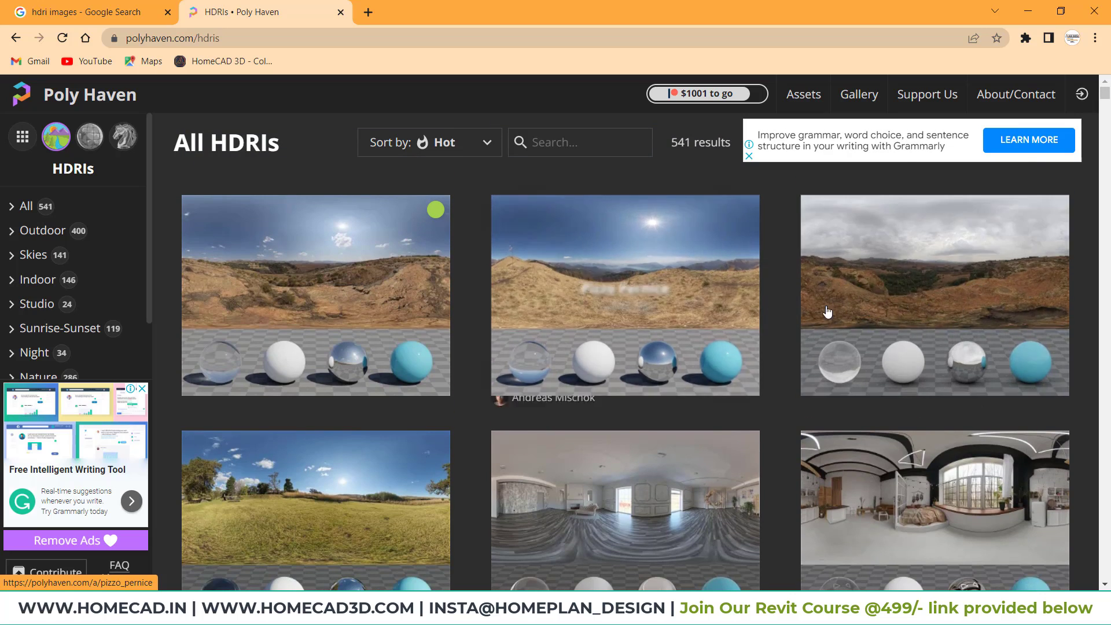
Open the Belfast Farmhouse HDRI, look over its available resolutions, and choose the HDR file format.
scroll(636, 327, down, 1)
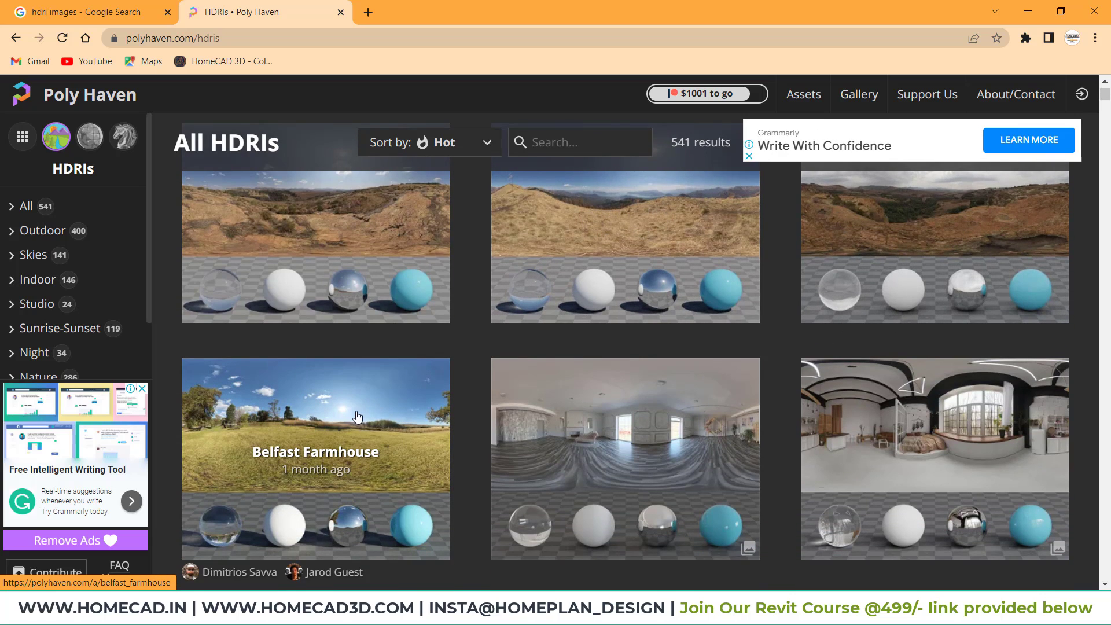
scroll(357, 417, down, 2)
click(369, 290)
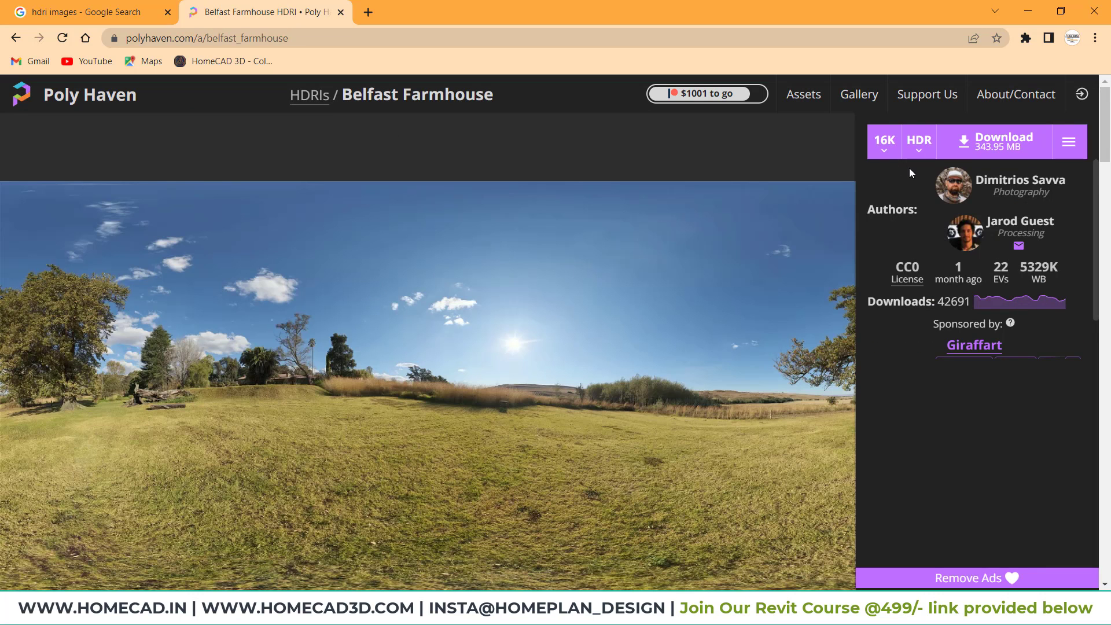
click(883, 145)
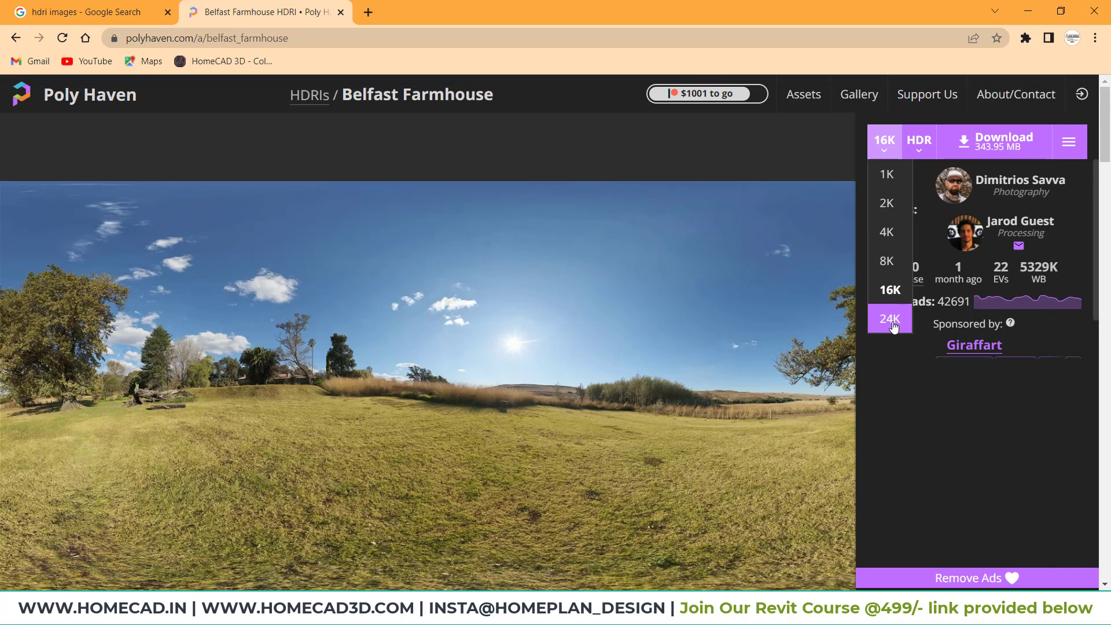
click(919, 144)
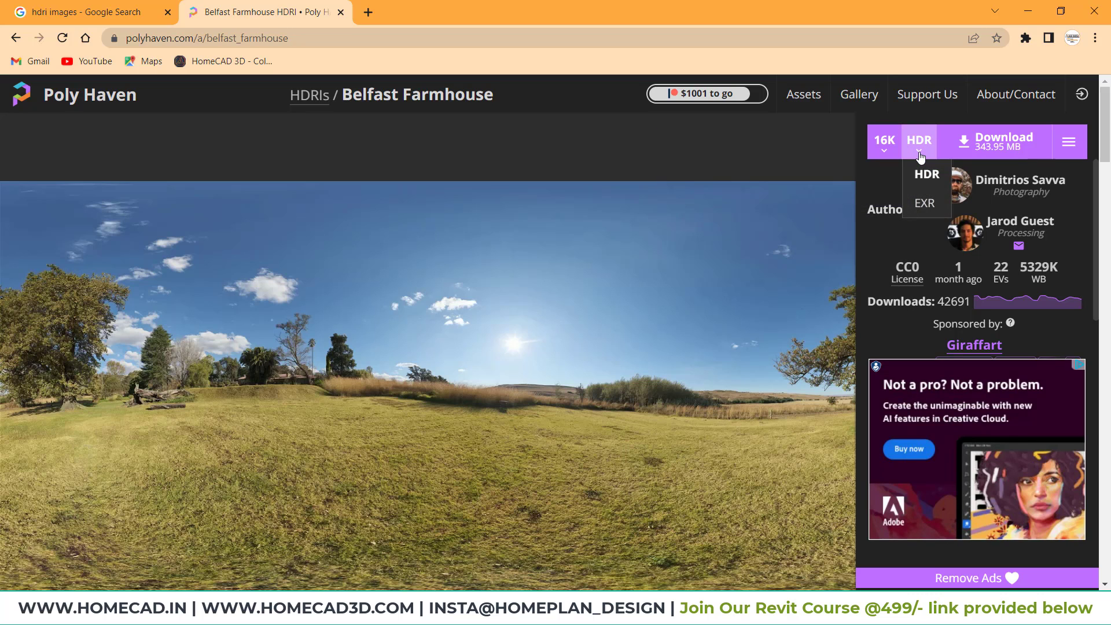
click(926, 175)
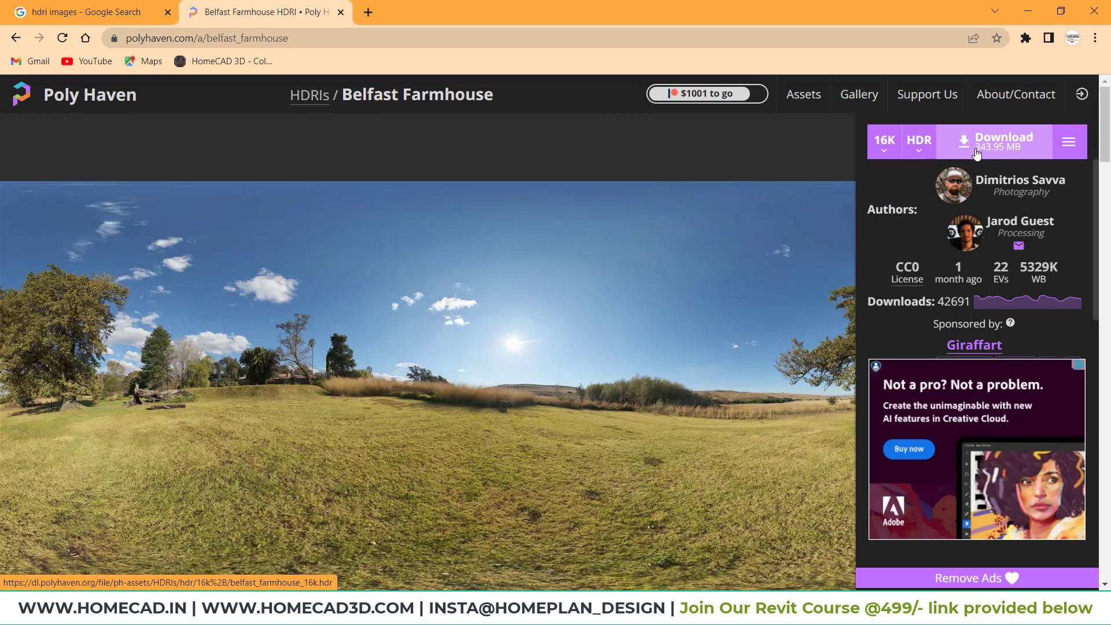
Try the 24K resolution, switch to 8K, and download the Belfast Farmhouse HDR file.
click(884, 142)
click(890, 318)
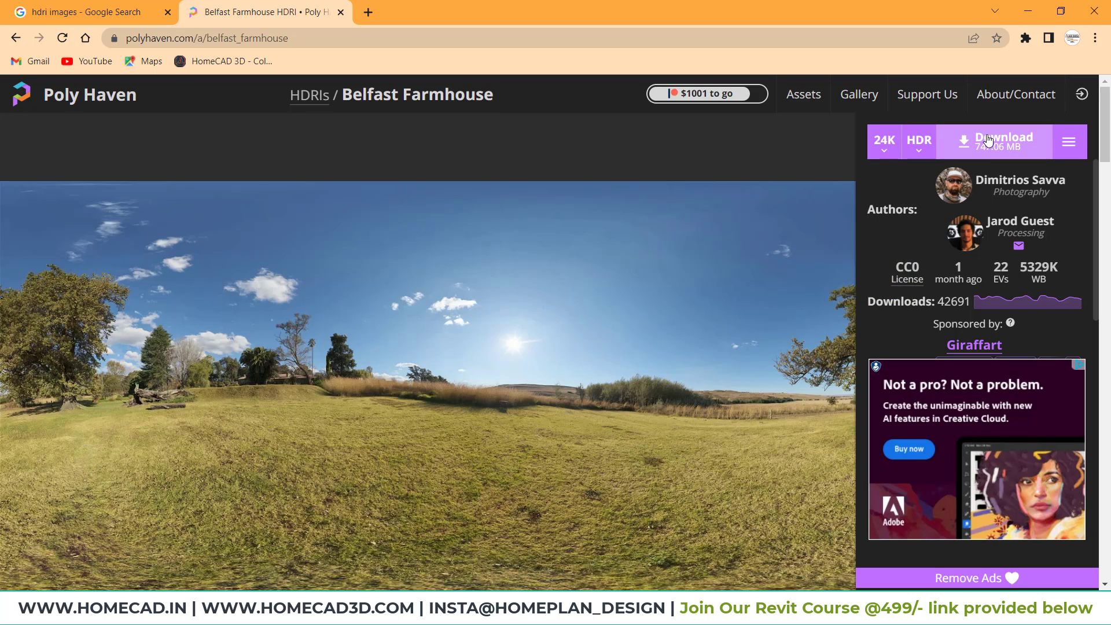
click(884, 142)
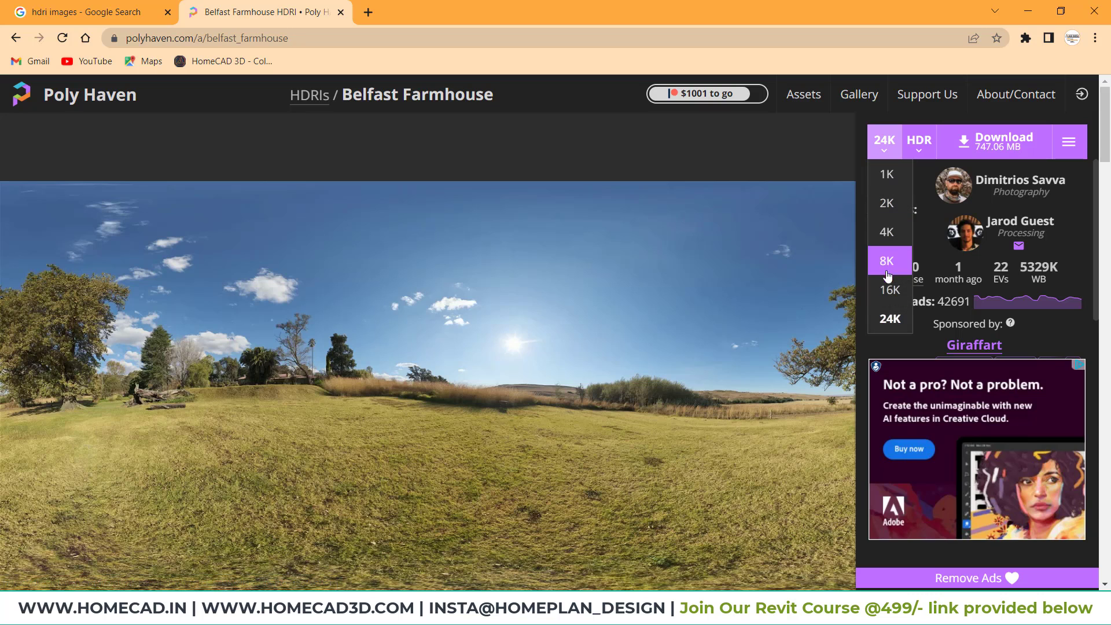
click(886, 260)
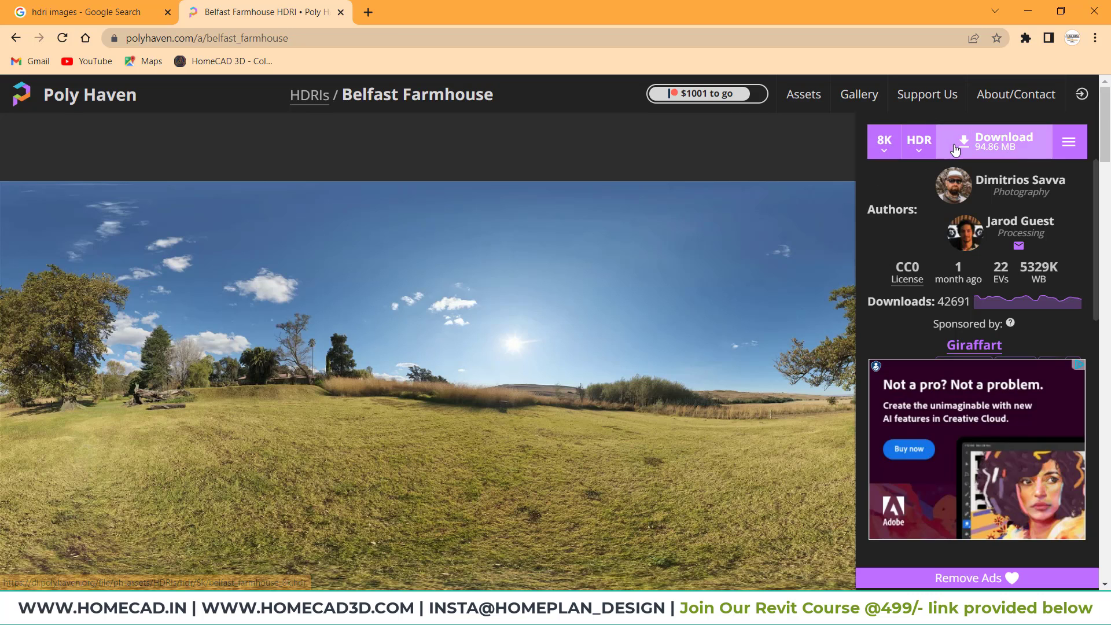
click(986, 148)
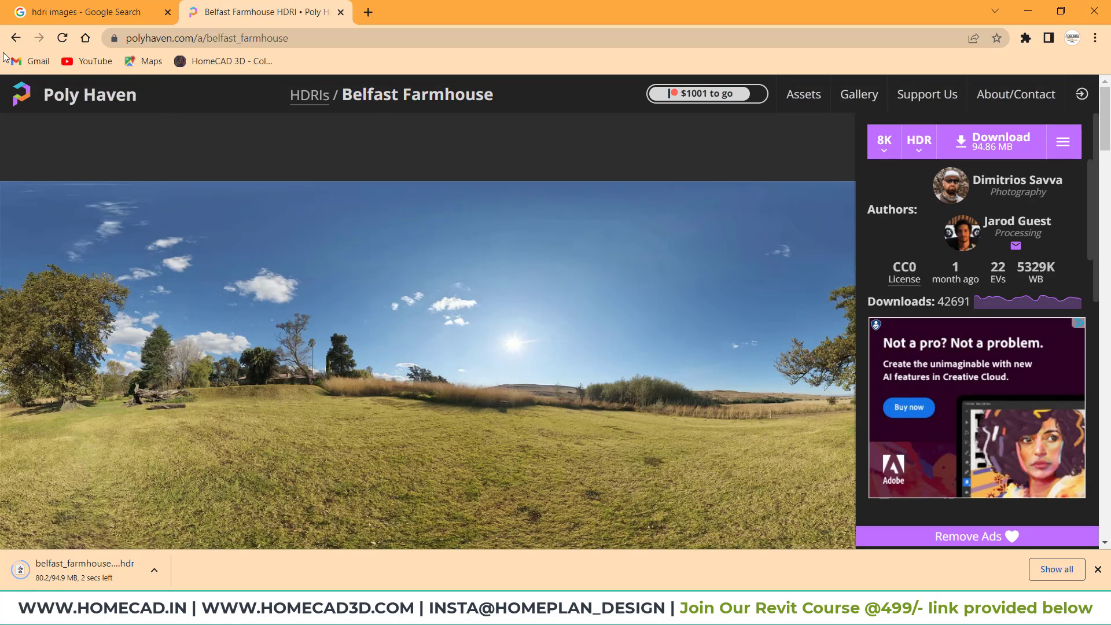
Return to the Poly Haven home page and reopen the full HDRI collection.
click(16, 40)
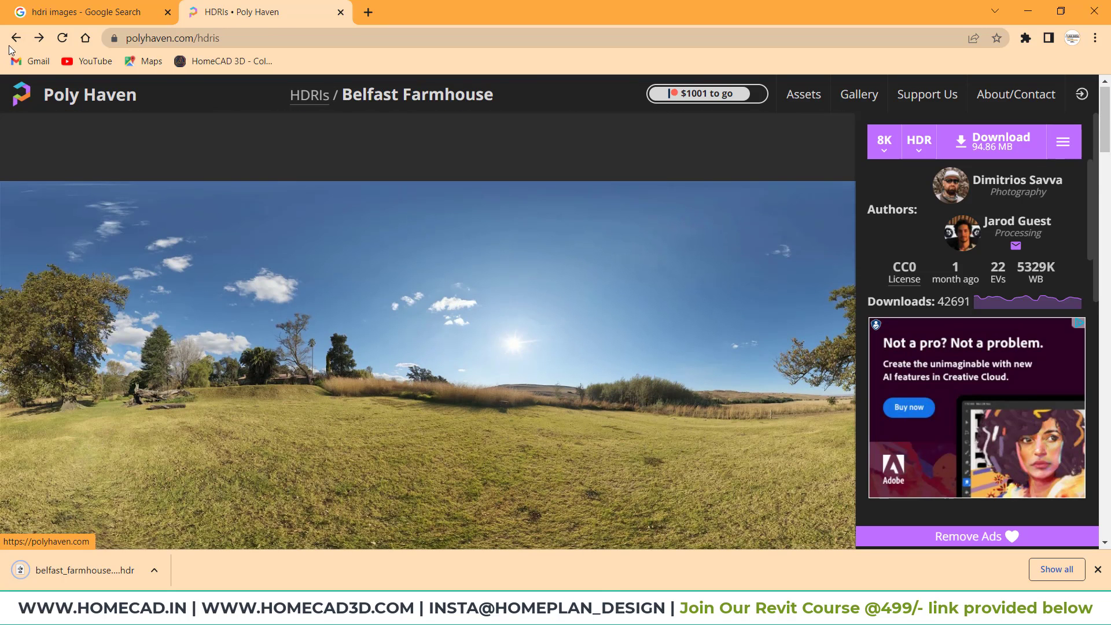
click(10, 48)
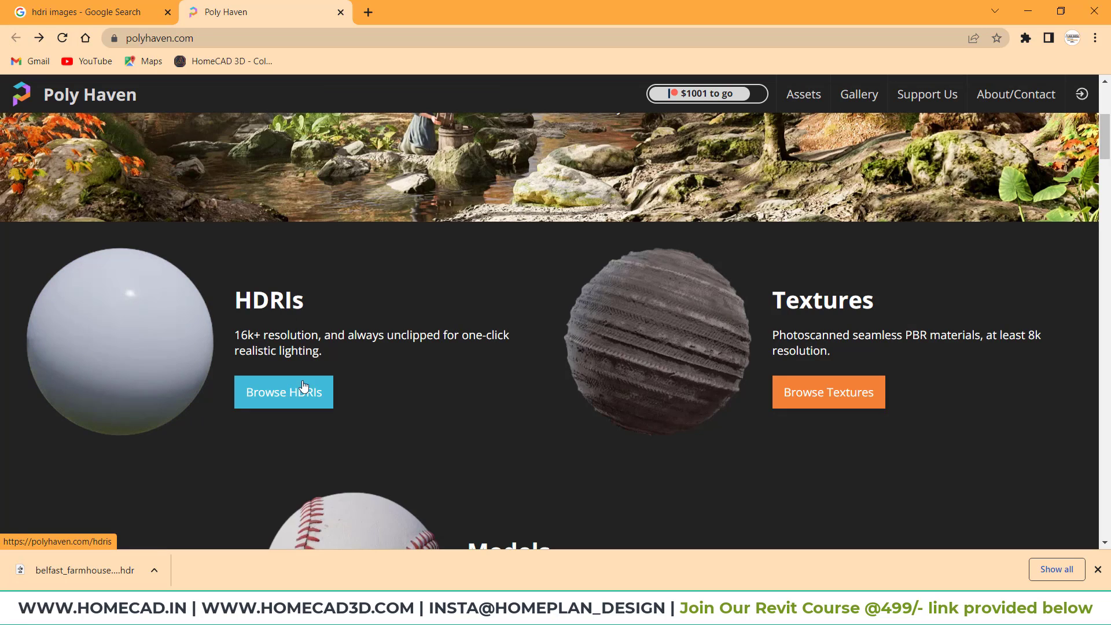
click(305, 386)
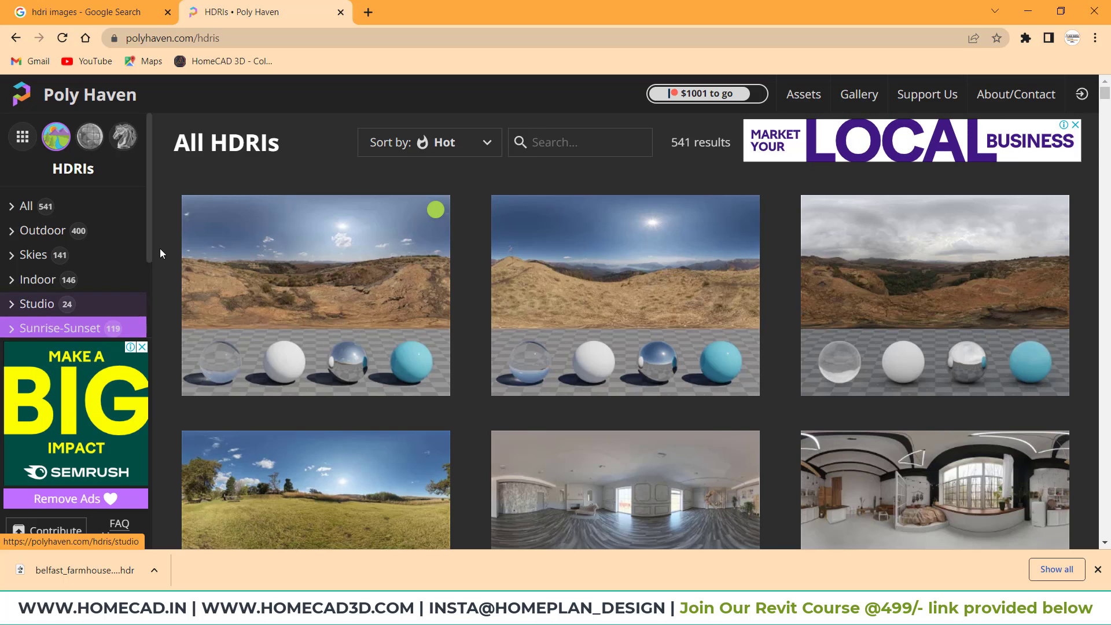
Filter the HDRIs to the Urban category and examine the thumbnails for an outdoor street or city sky that suits the building.
drag(145, 254, 152, 312)
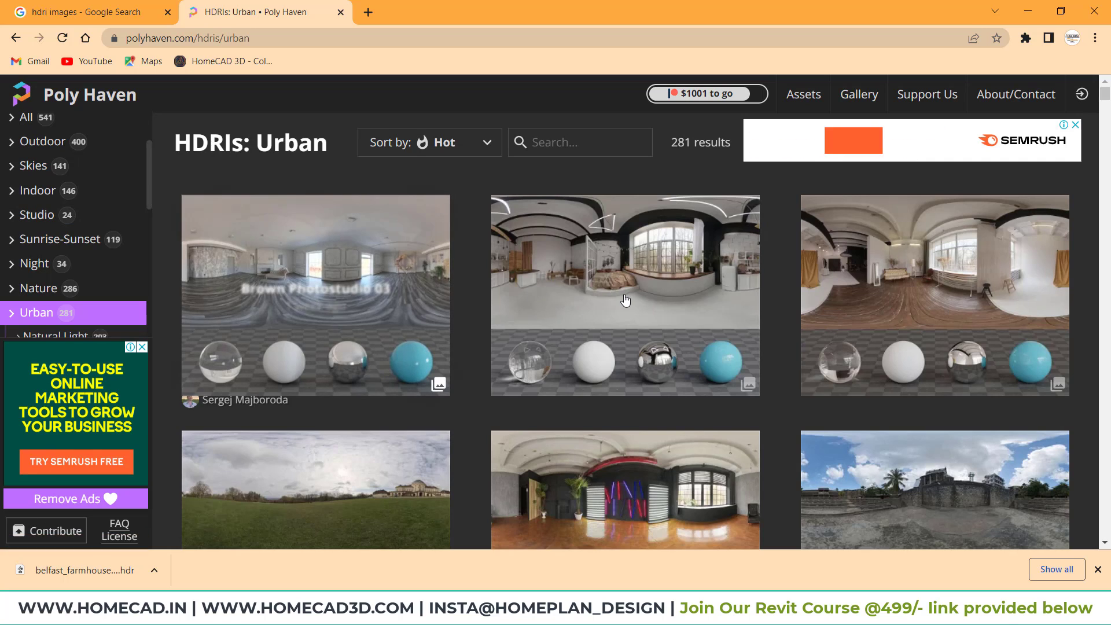
scroll(626, 299, down, 5)
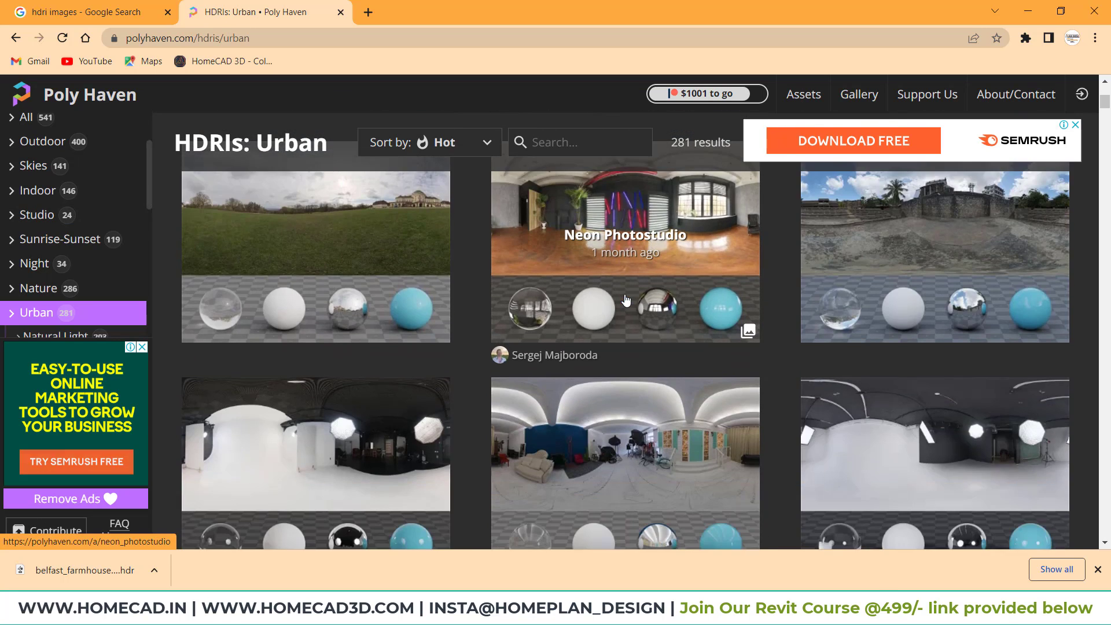
scroll(626, 299, down, 3)
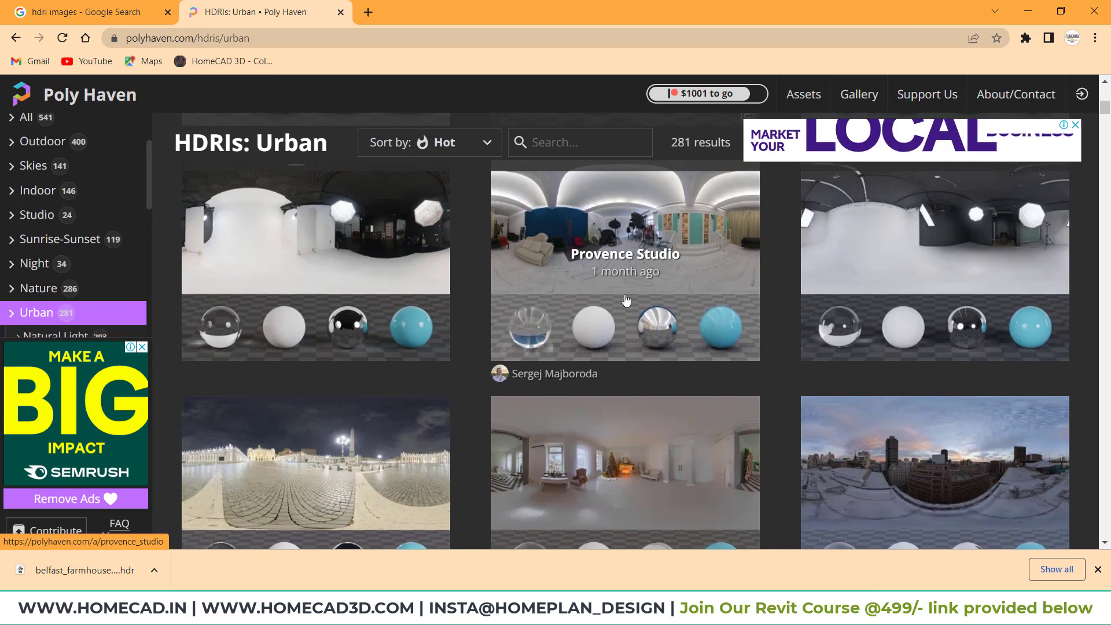
scroll(626, 299, down, 3)
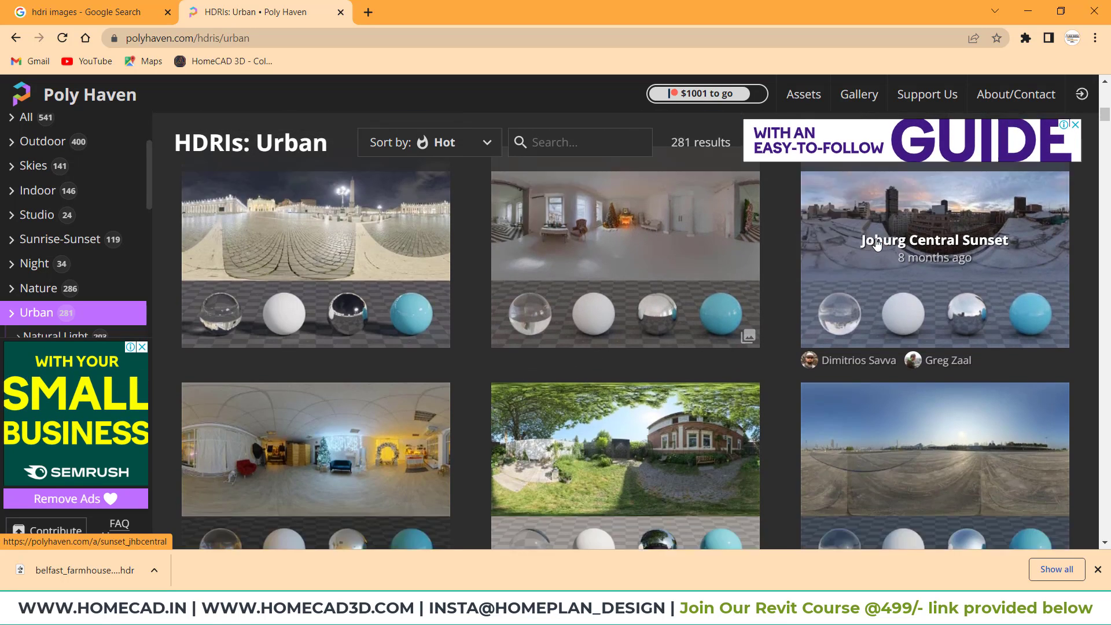
scroll(876, 244, down, 5)
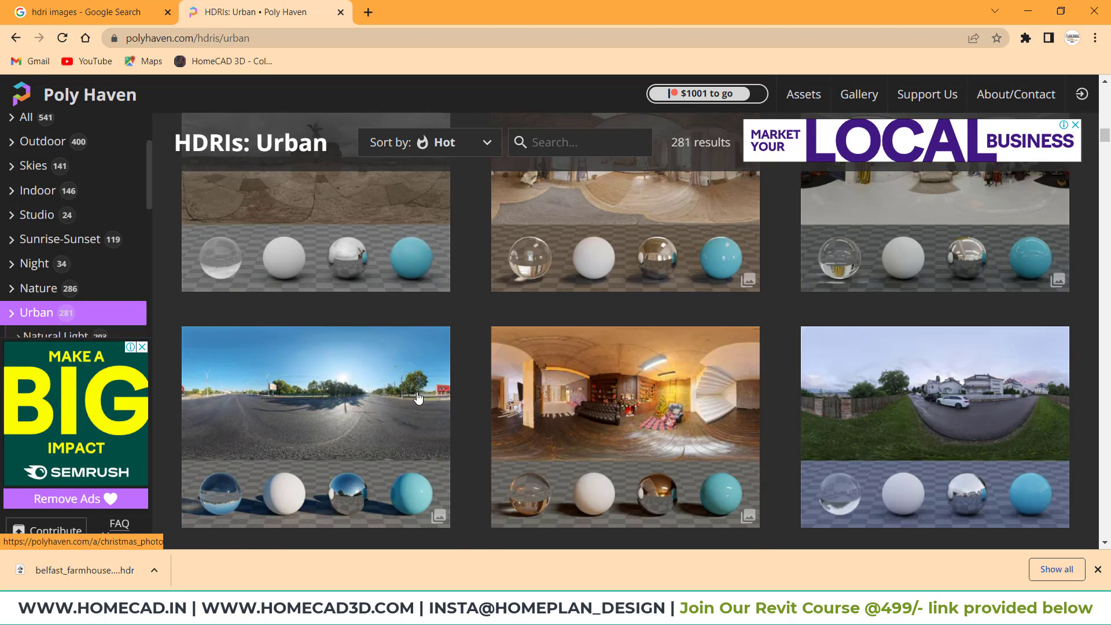
scroll(384, 370, down, 3)
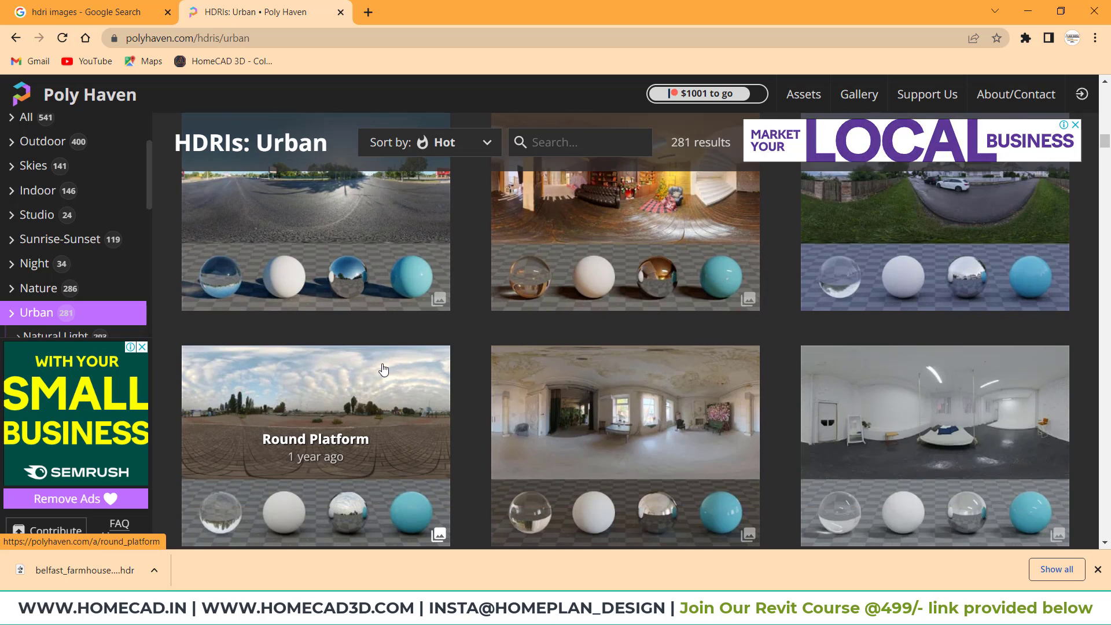
scroll(382, 368, down, 4)
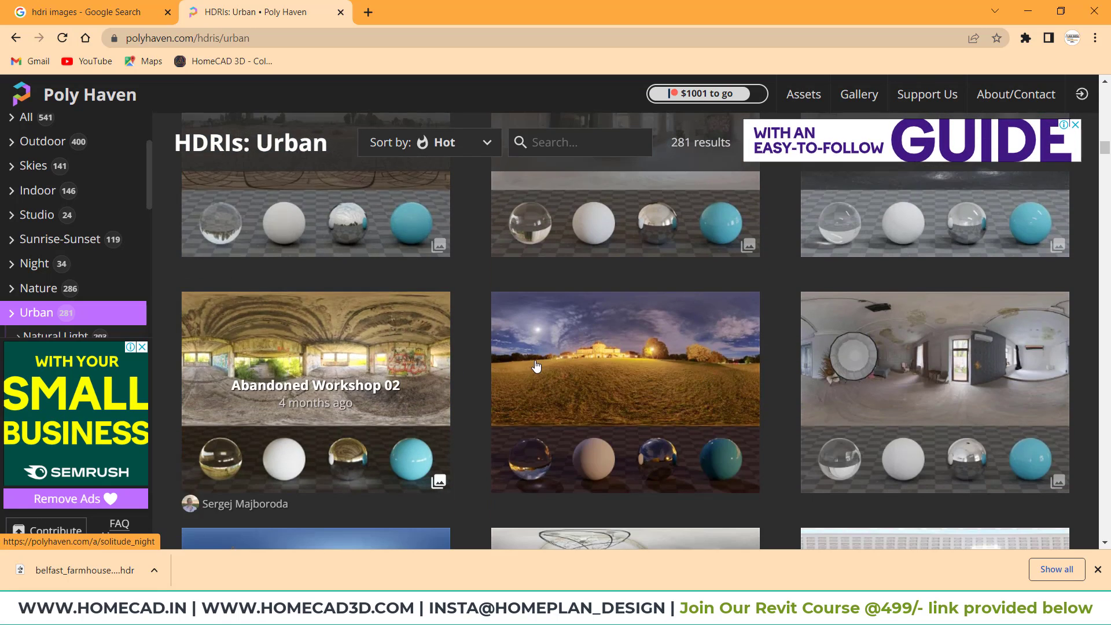
scroll(390, 338, down, 3)
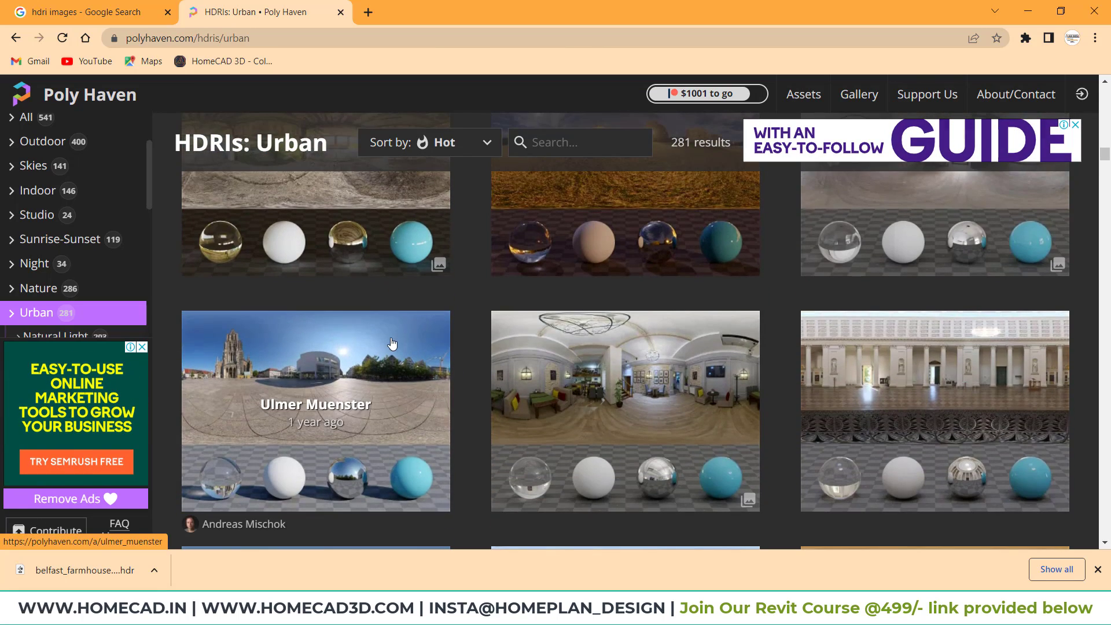
scroll(391, 342, down, 2)
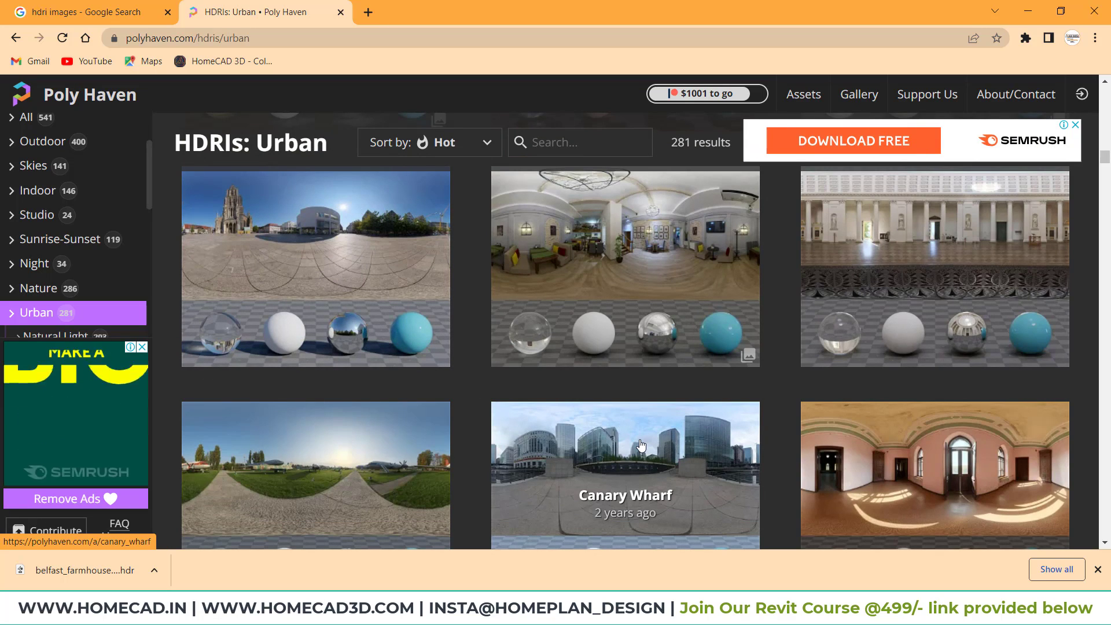
scroll(641, 444, down, 2)
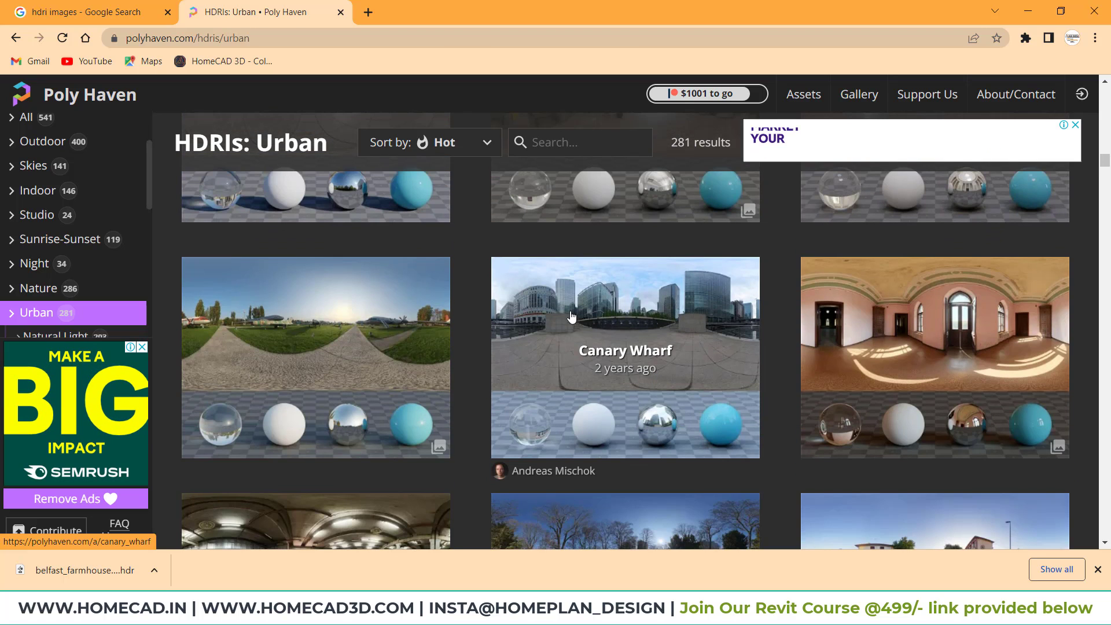
scroll(632, 327, down, 2)
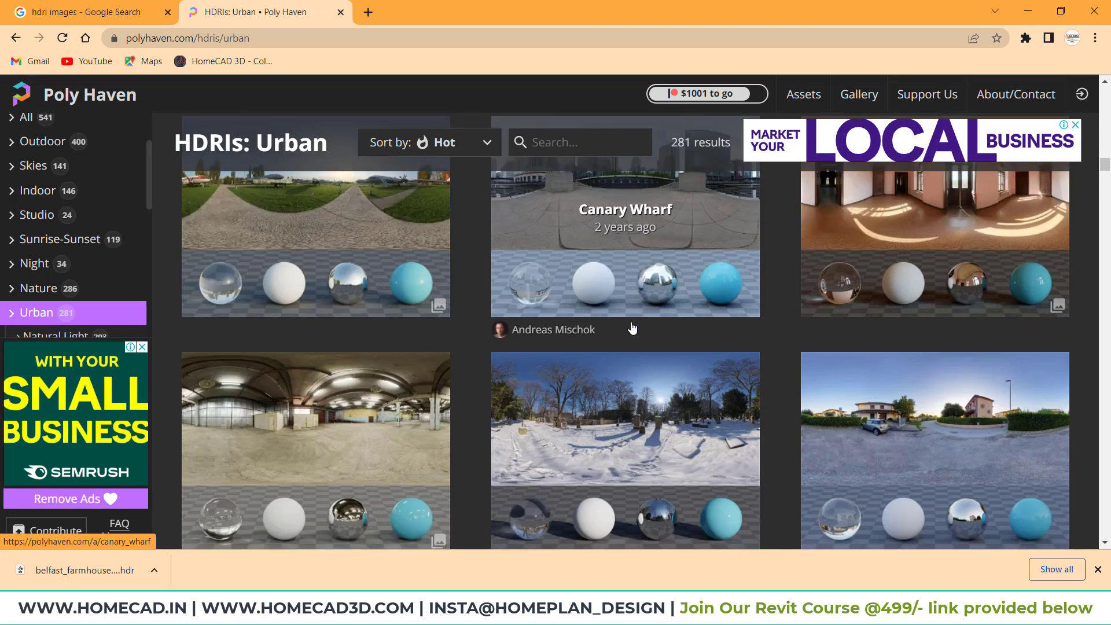
scroll(633, 328, down, 1)
scroll(632, 328, up, 2)
scroll(632, 328, up, 10)
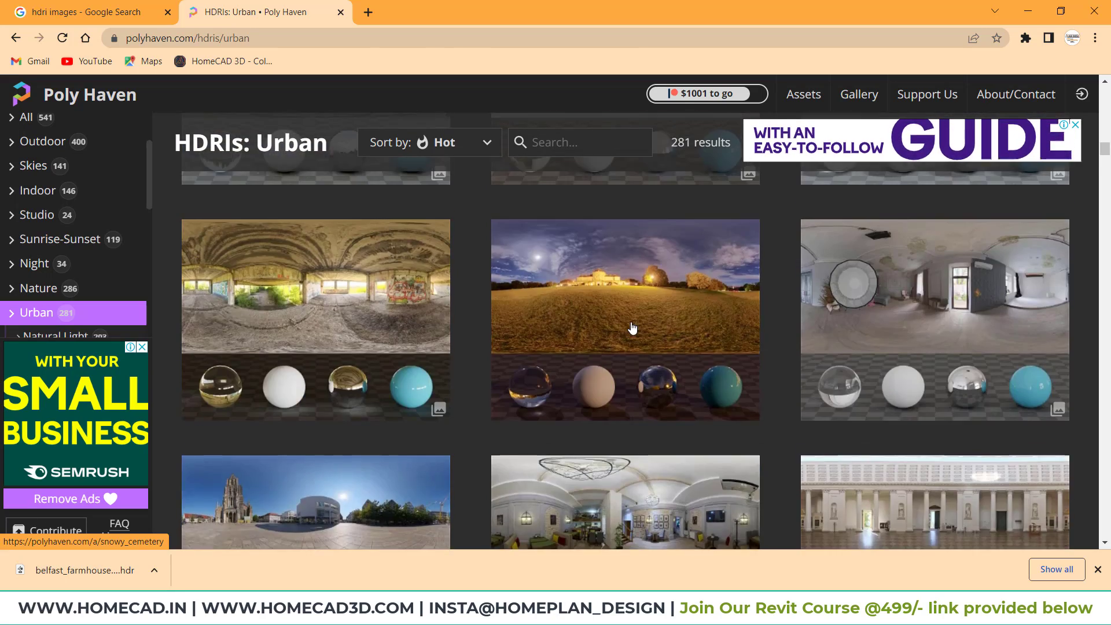
scroll(678, 383, up, 5)
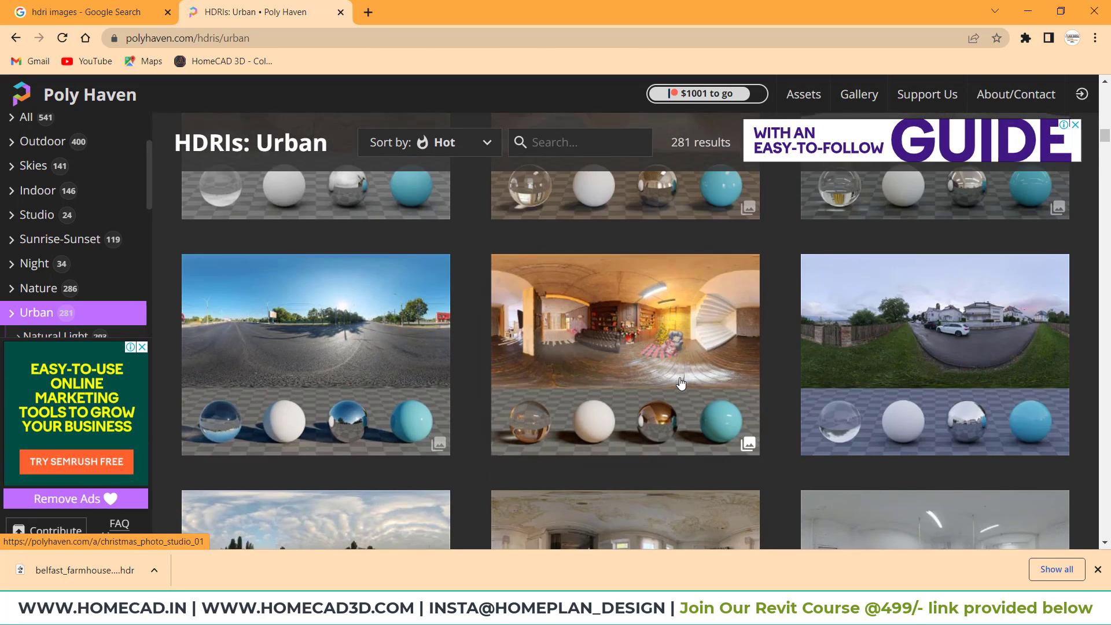
scroll(680, 383, up, 5)
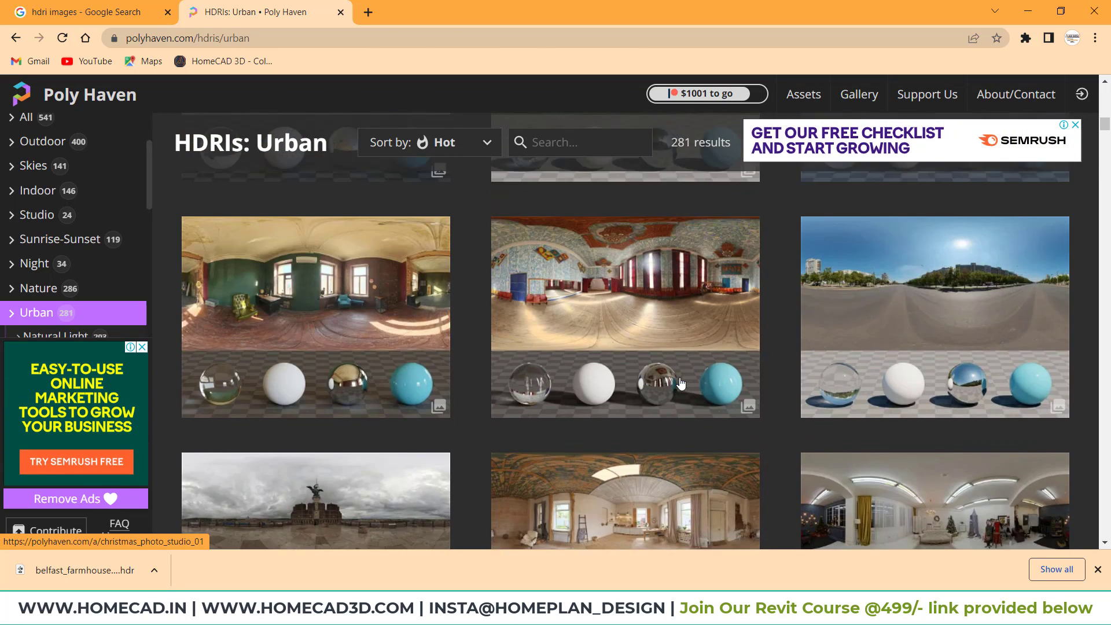
Open the Wide Street 01 HDRI, set its resolution to 16K, and download it in HDR format.
click(945, 412)
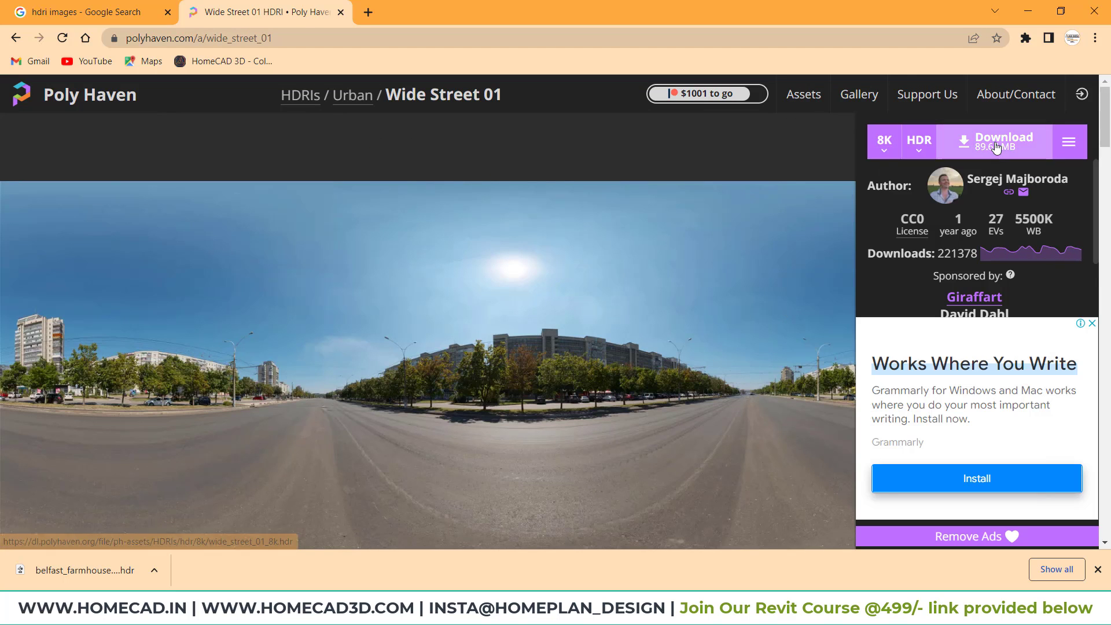
click(883, 147)
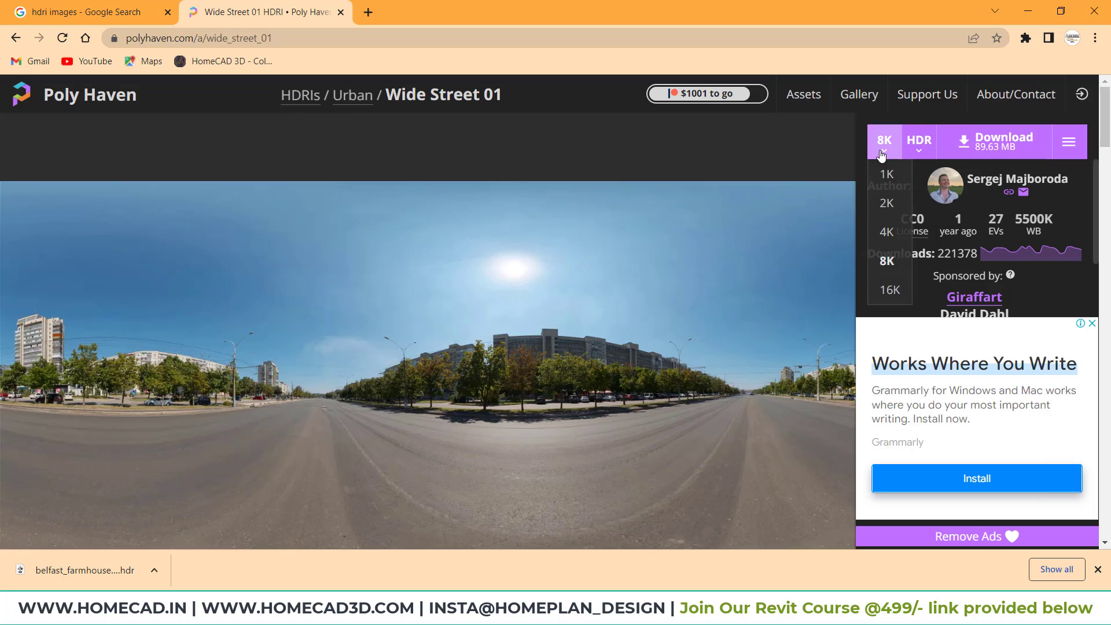
click(889, 289)
click(991, 144)
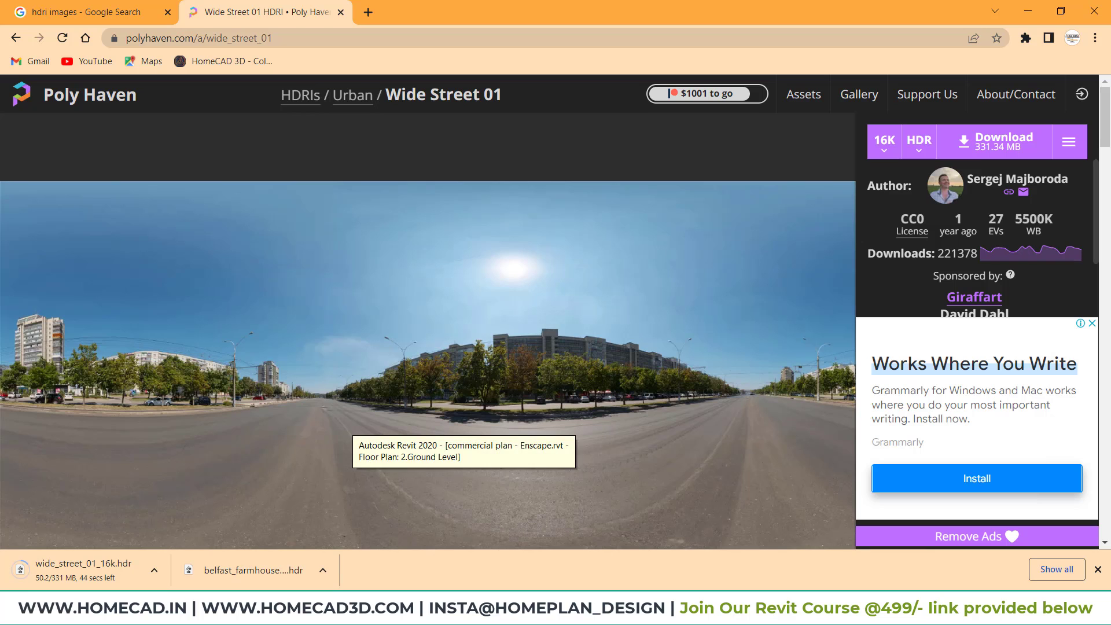
Switch to the Enscape render window and set the horizon source to Skybox in the sky's visual settings.
mouse_move(539, 613)
click(616, 537)
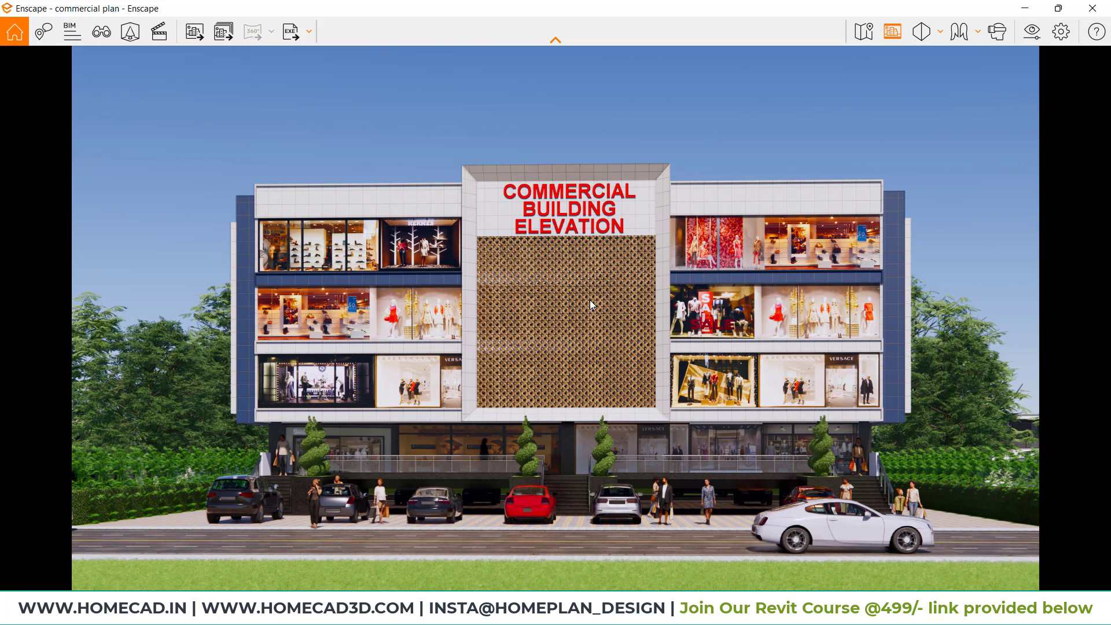
click(1030, 35)
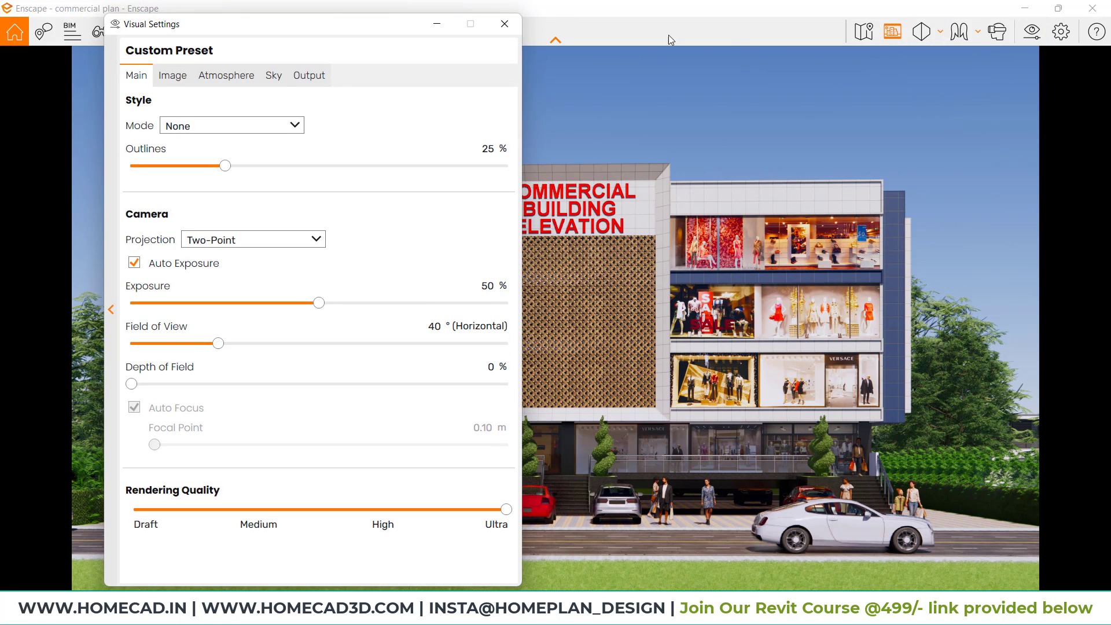
click(274, 81)
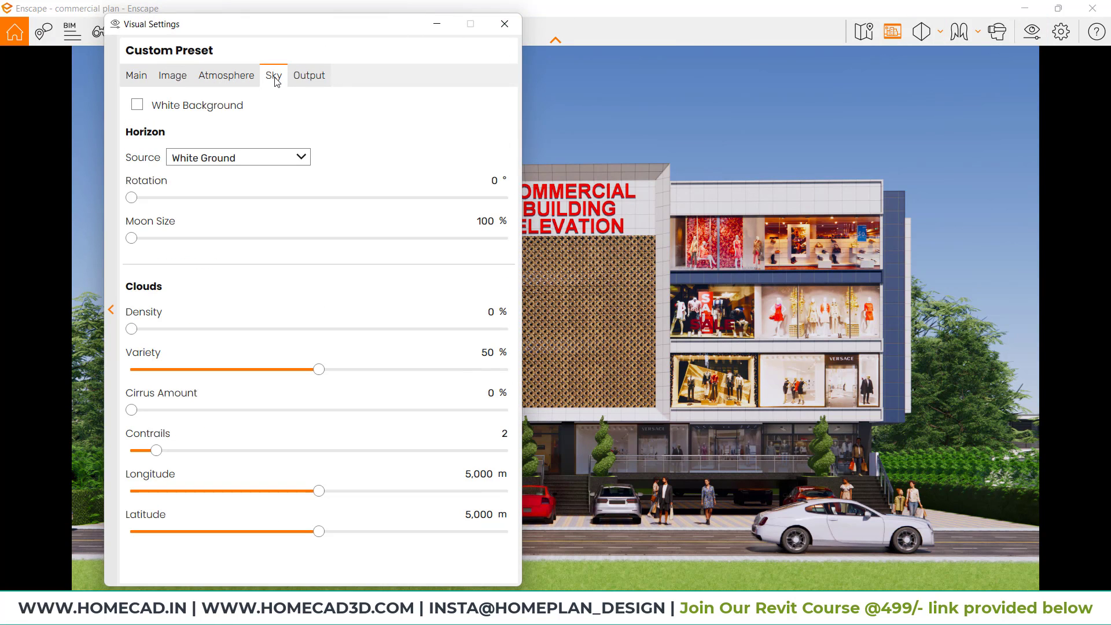
click(198, 159)
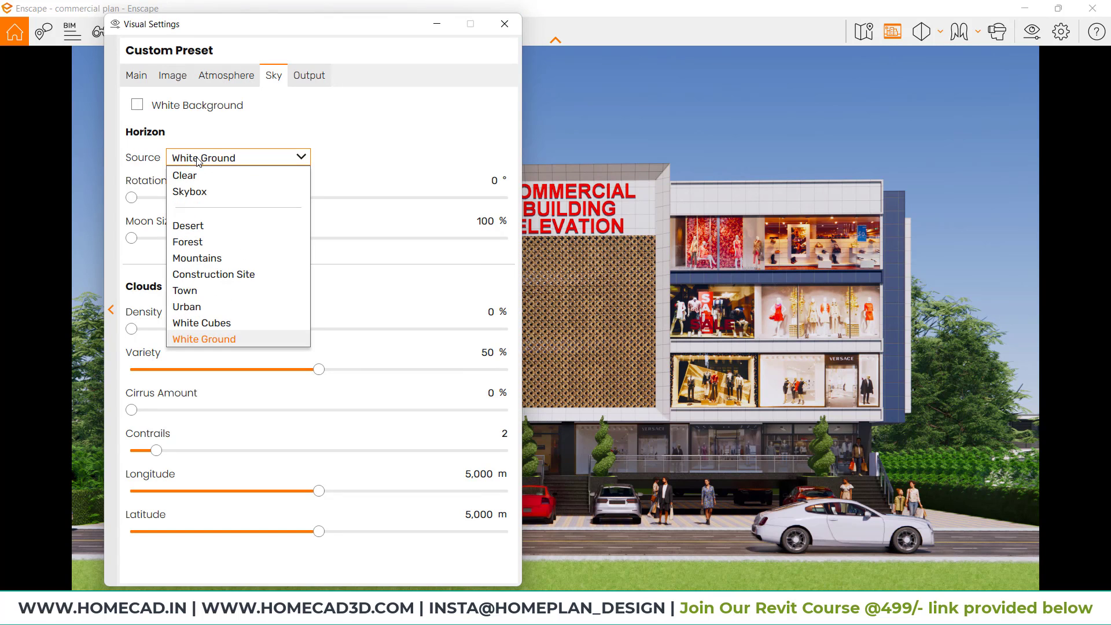
click(204, 193)
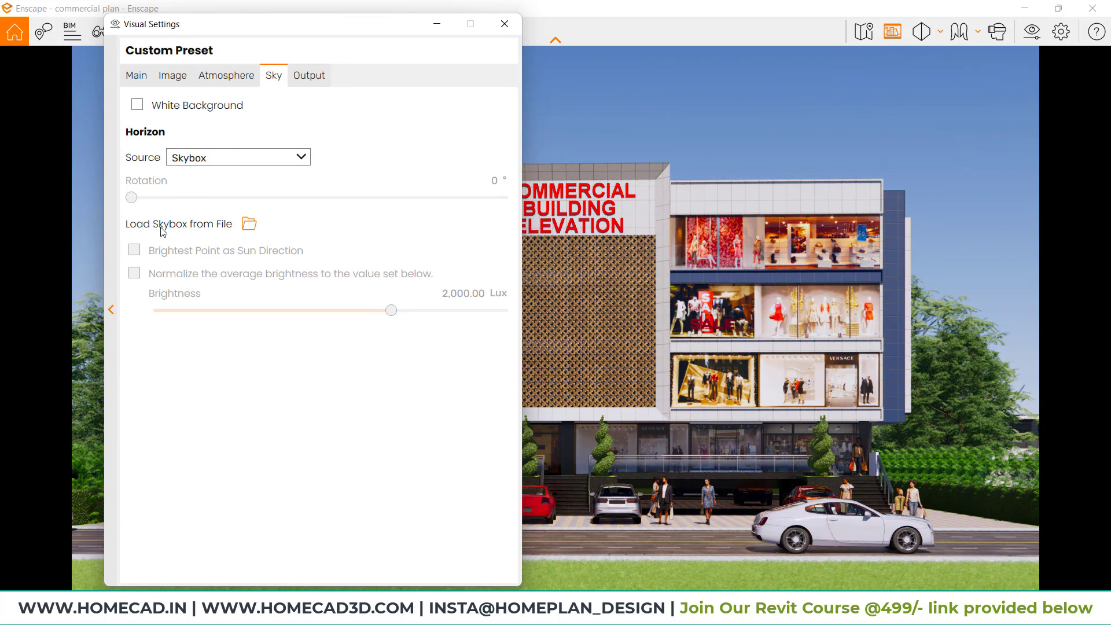
Load belfast_farmhouse_8k.hdr from the Downloads folder as the skybox.
click(249, 225)
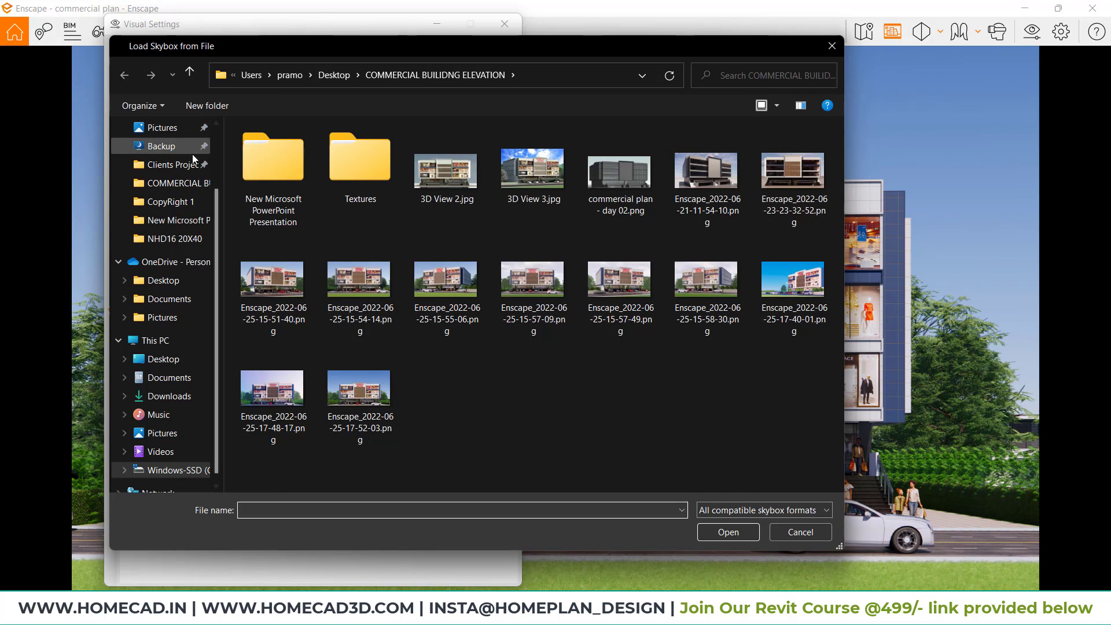
drag(216, 210, 217, 152)
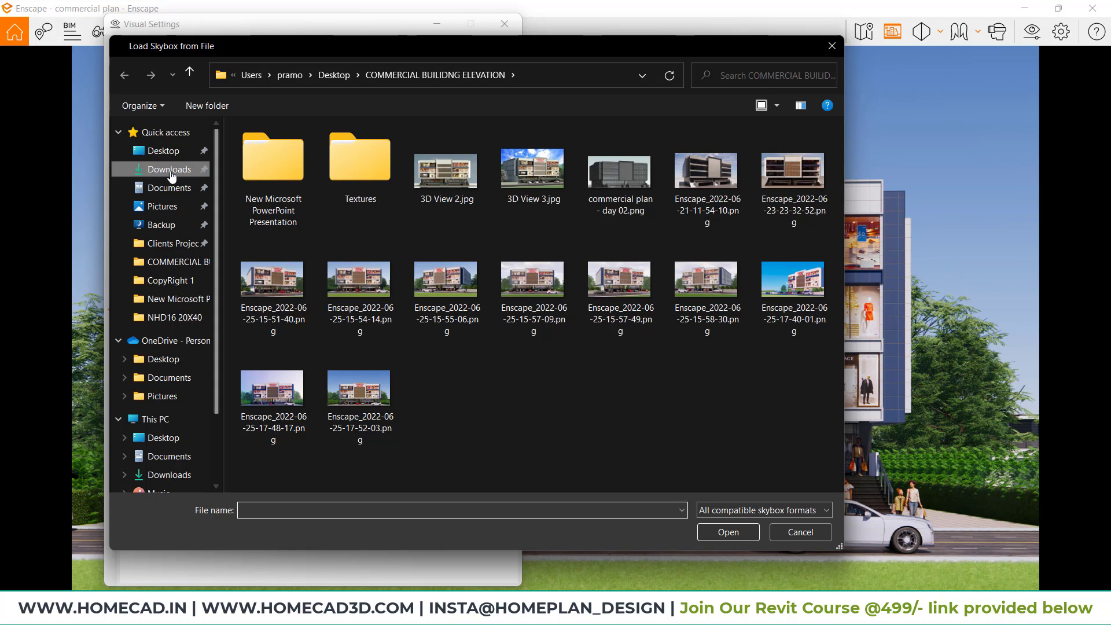
click(170, 170)
click(292, 195)
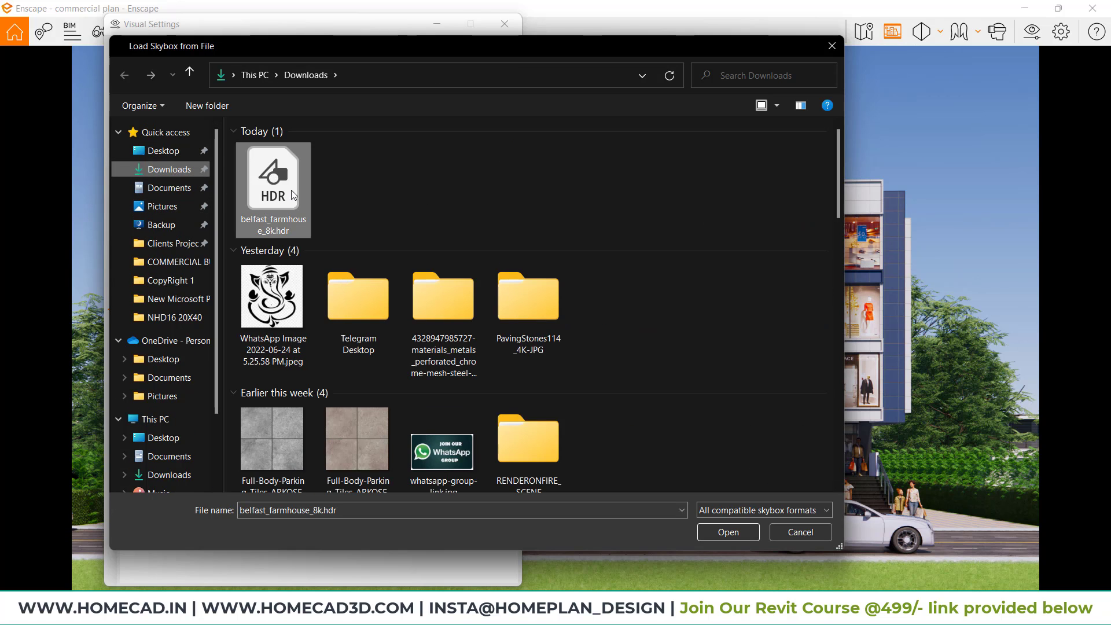
click(729, 533)
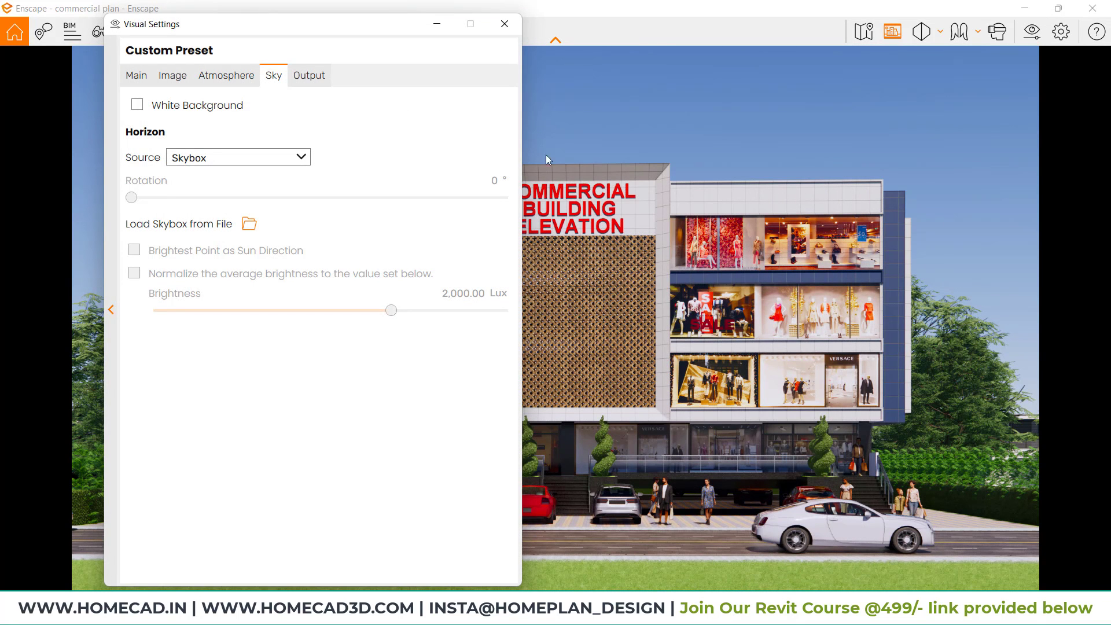
Move the Visual Settings window off the building, dock the Enscape render window to one side of the screen, and widen it.
drag(394, 32, 733, 88)
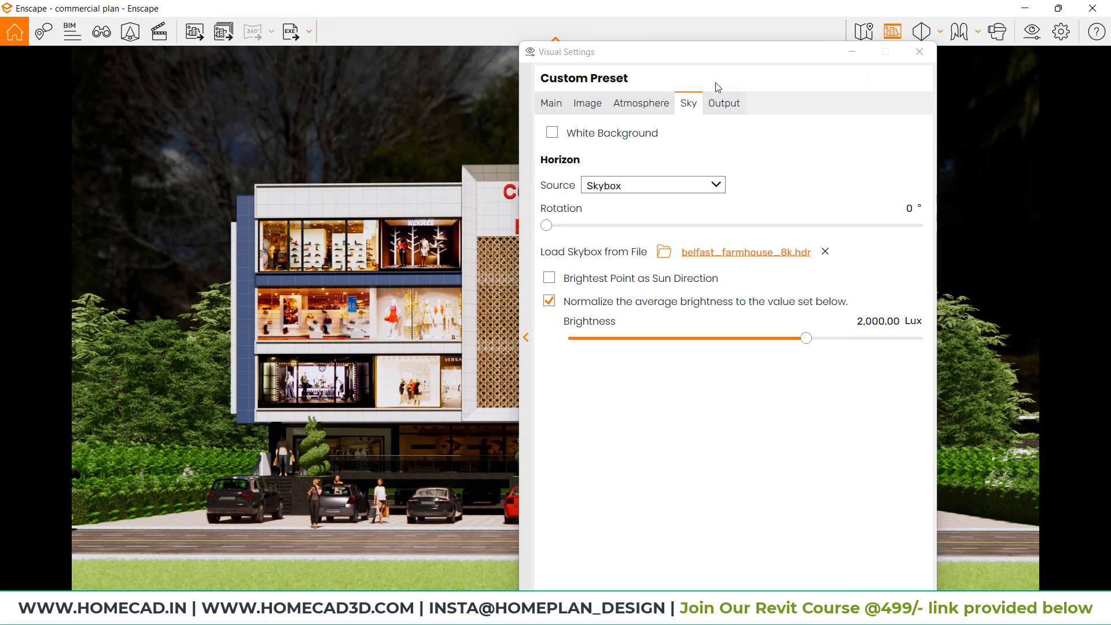
drag(722, 61, 1101, 135)
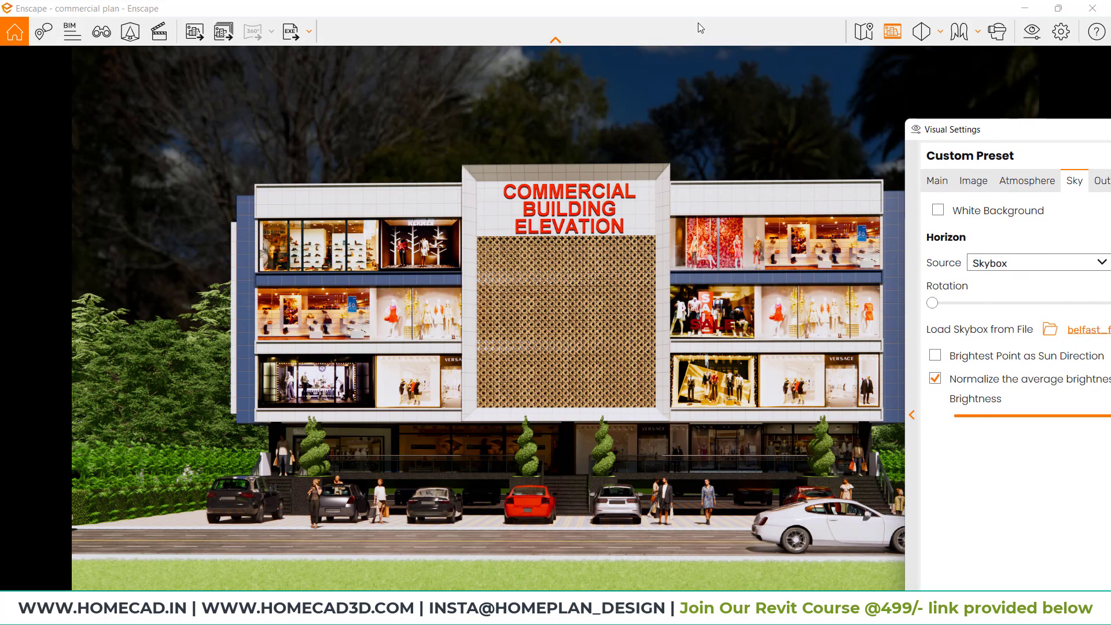
click(667, 20)
drag(665, 15, 0, 90)
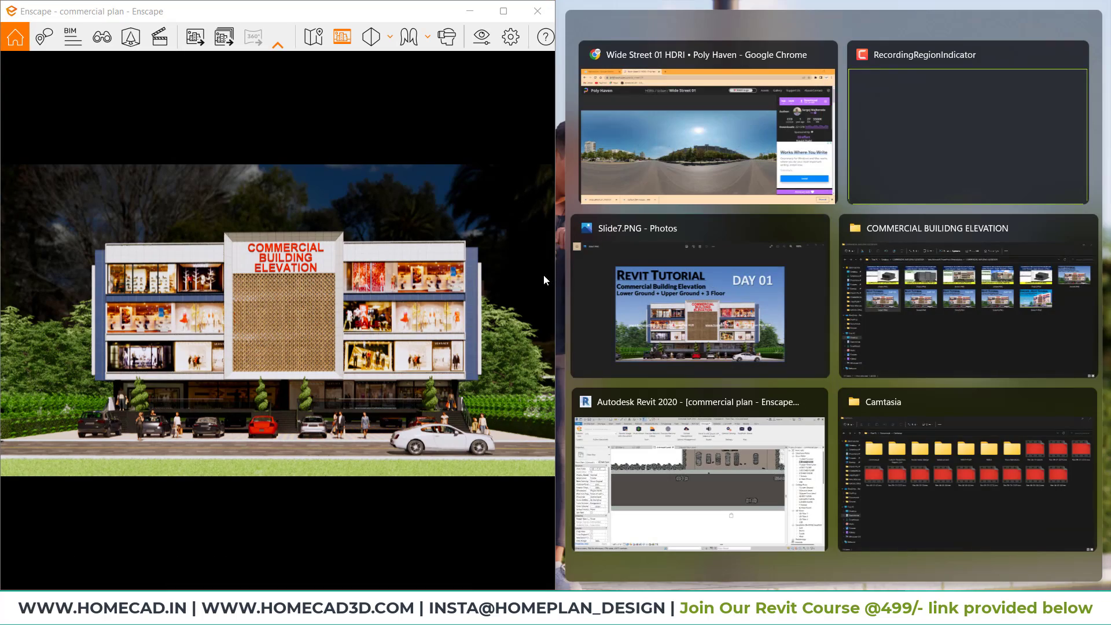
click(559, 277)
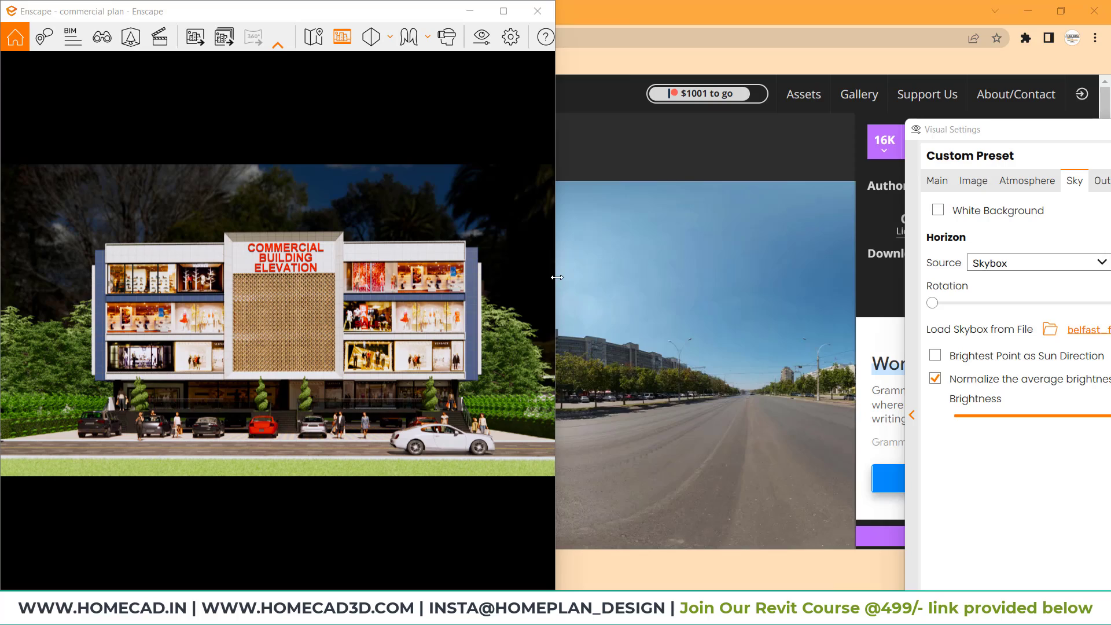
drag(556, 277, 760, 287)
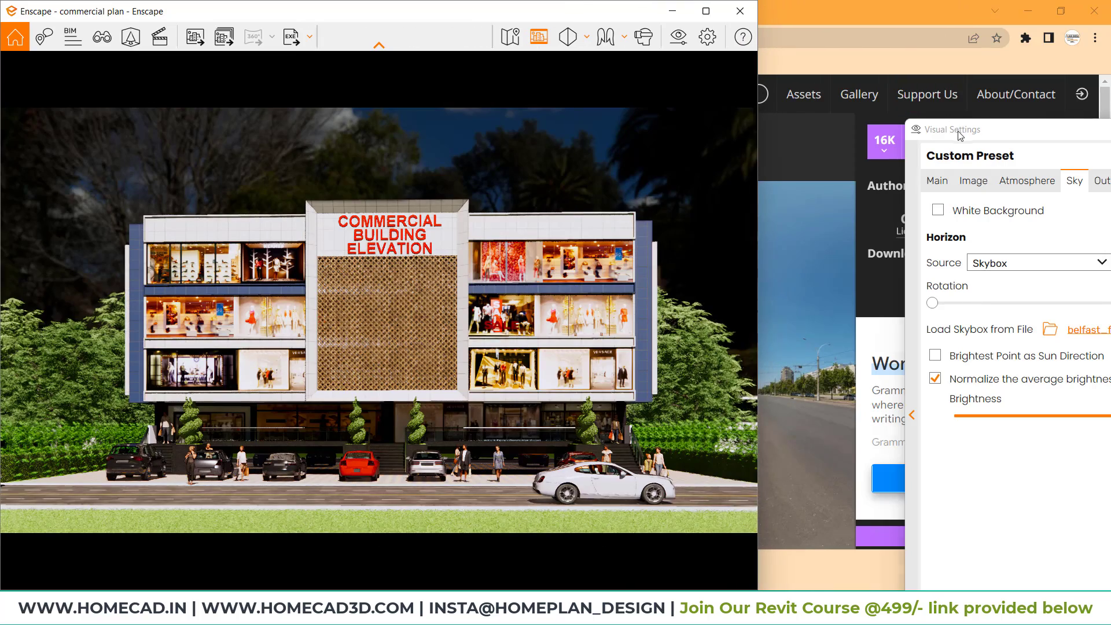
Fit Visual Settings beside a narrower render window and enable Brightest Point as Sun Direction for the skybox.
drag(970, 130, 759, 26)
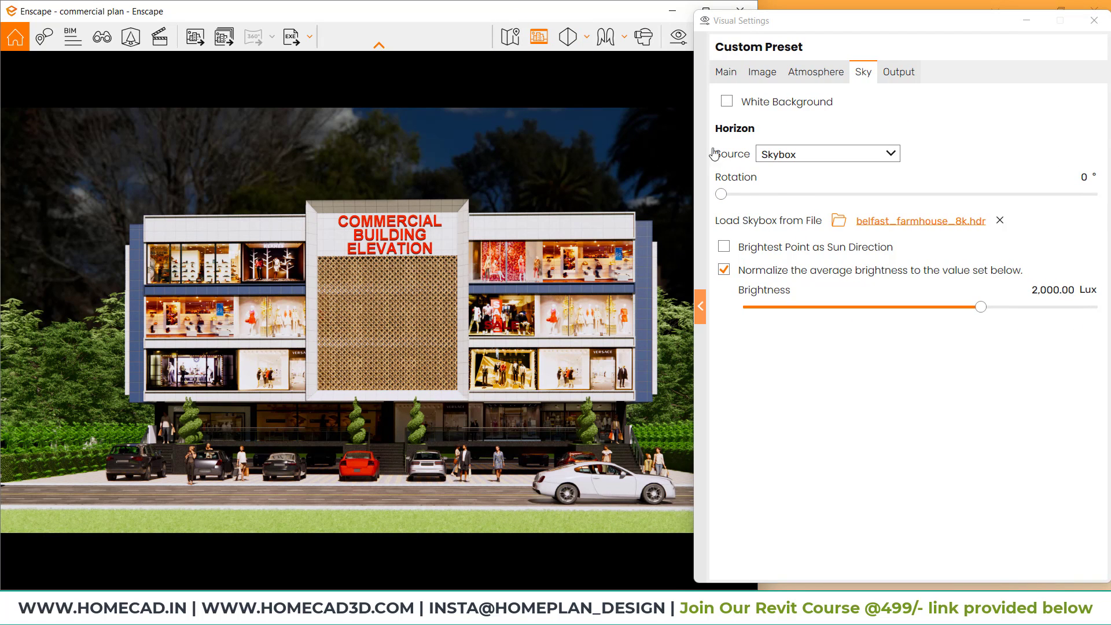
drag(839, 21, 910, 23)
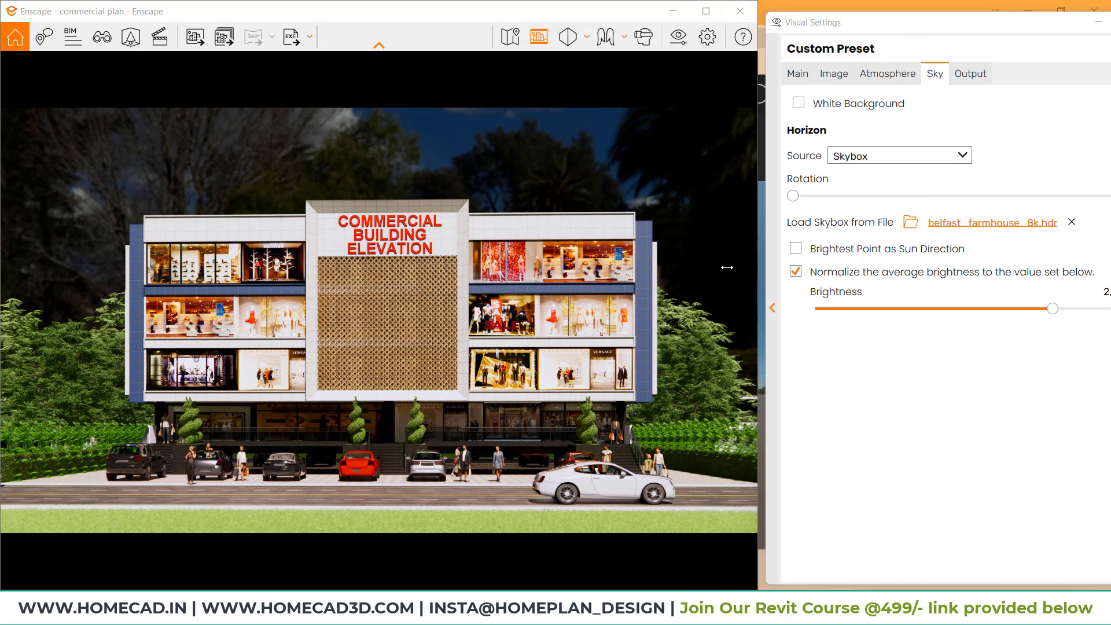
drag(756, 273, 633, 273)
drag(885, 26, 784, 24)
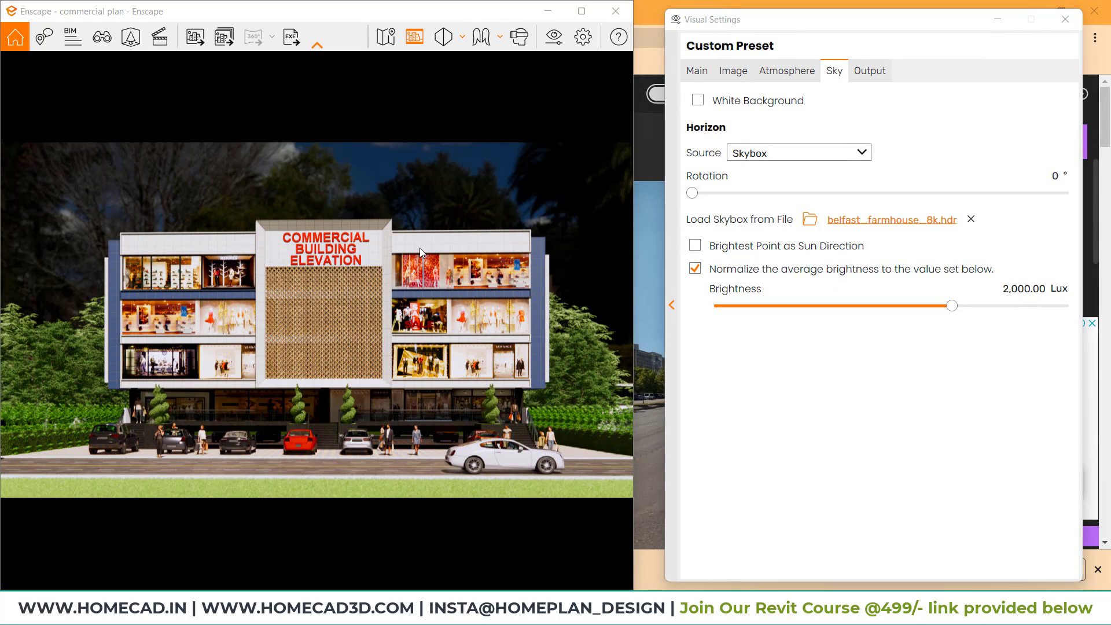
click(758, 247)
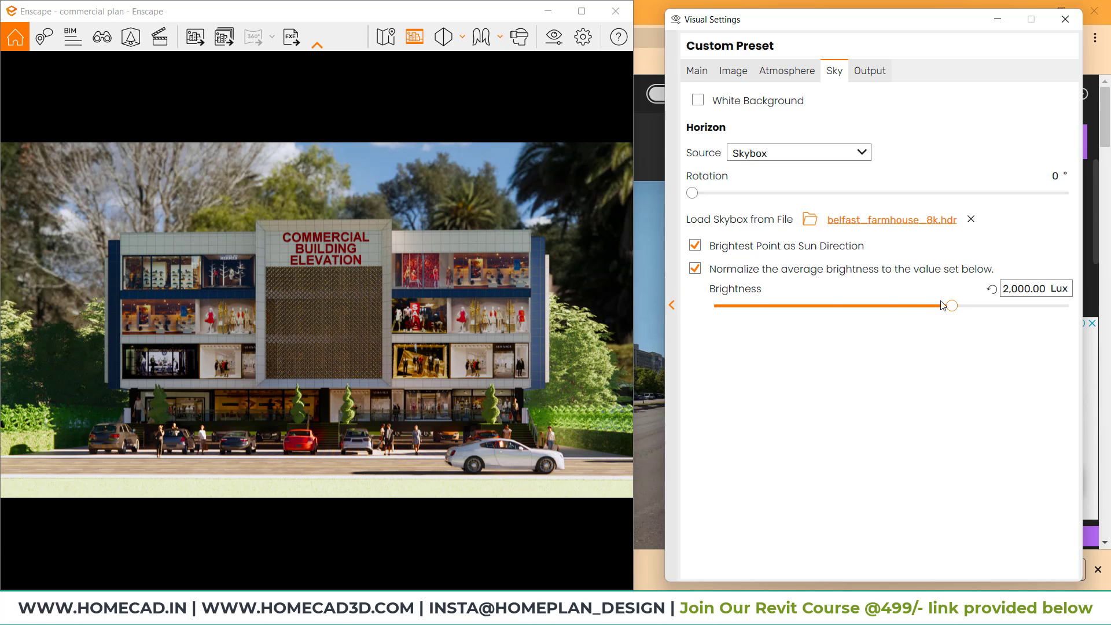
Rotate the belfast_farmhouse_8k.hdr skybox to 280° and lower its normalized brightness to about 1,460 lux.
drag(692, 195, 953, 221)
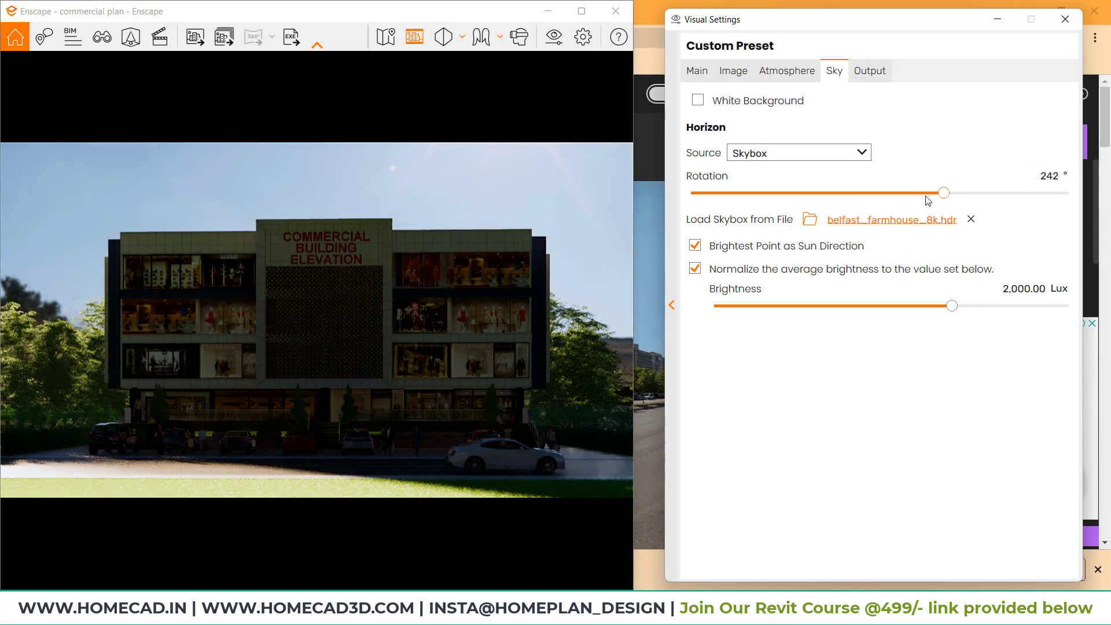
drag(928, 201, 984, 194)
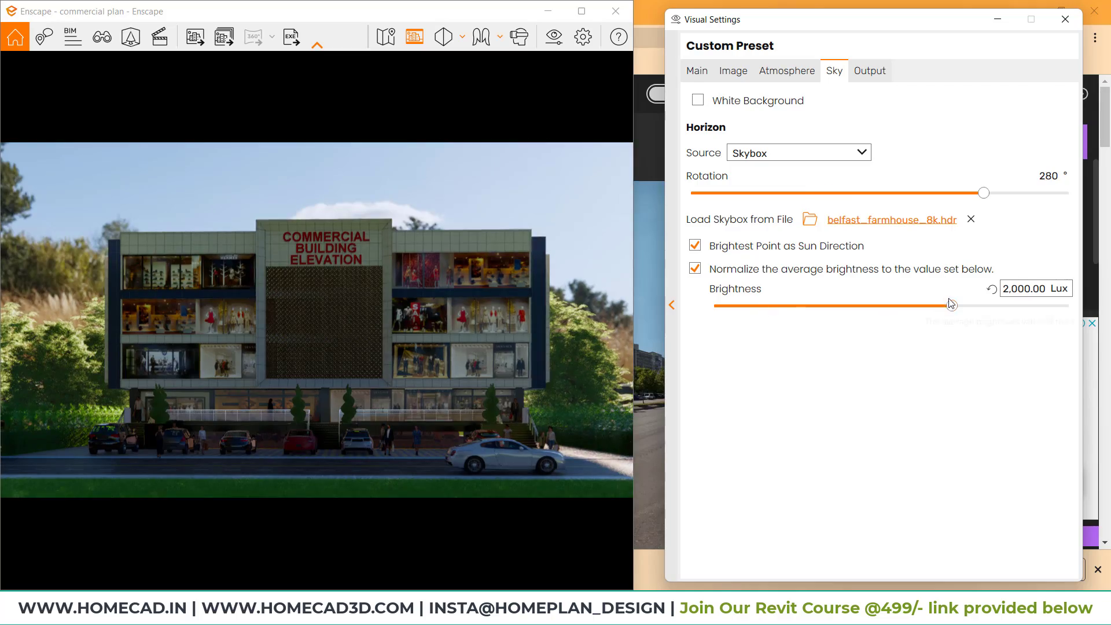
drag(952, 303, 920, 313)
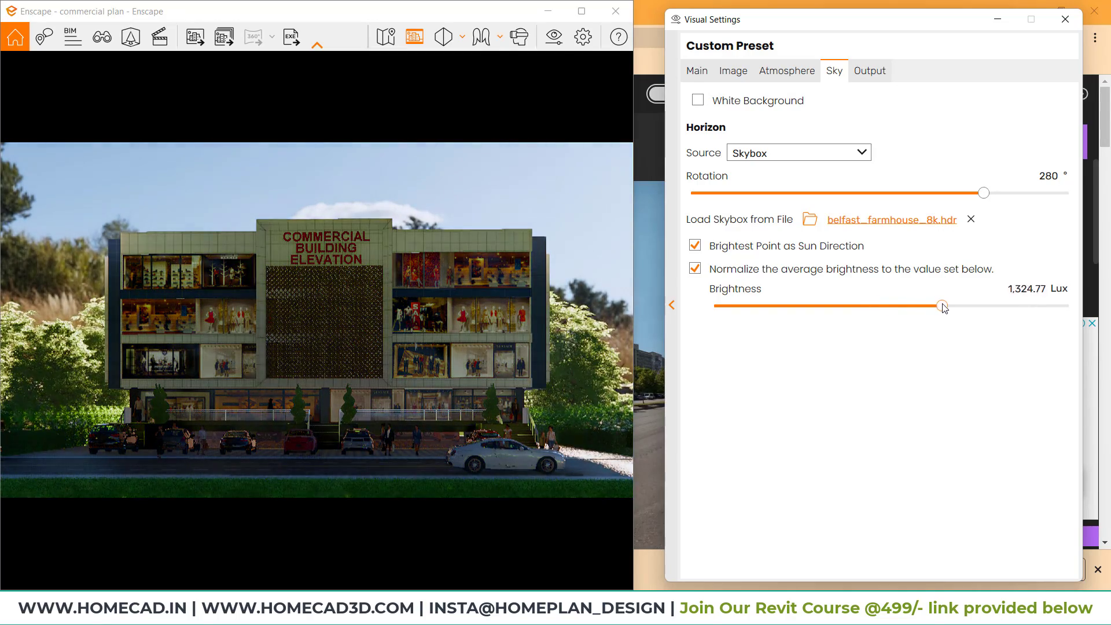
Raise the camera exposure to 66% and reduce the sun brightness to 60%.
click(733, 70)
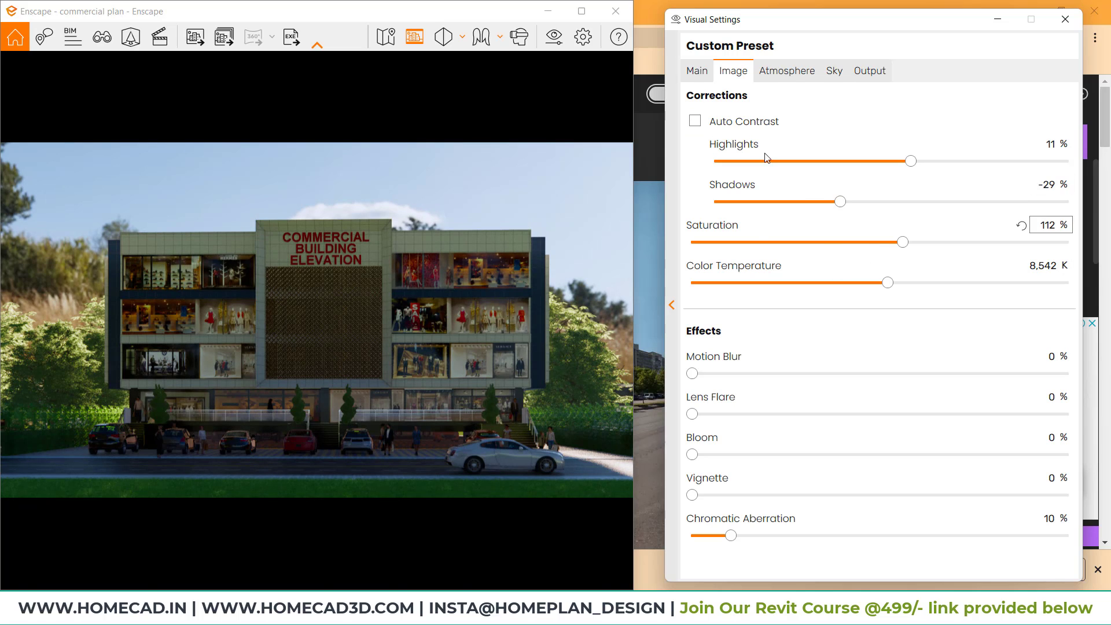
click(697, 70)
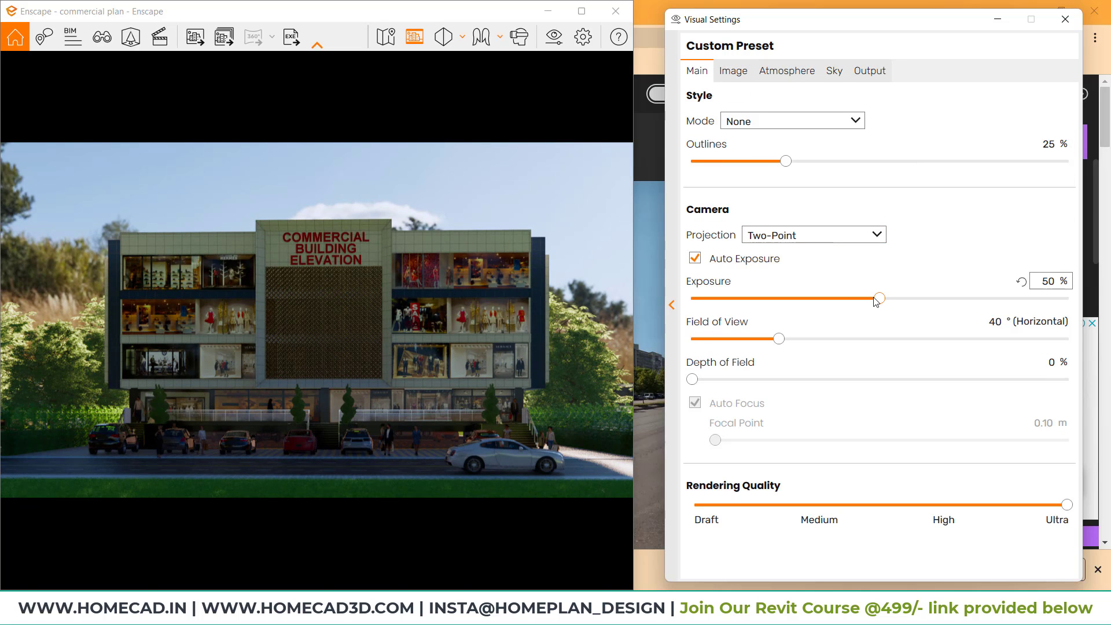
drag(898, 301, 940, 298)
click(785, 69)
click(730, 74)
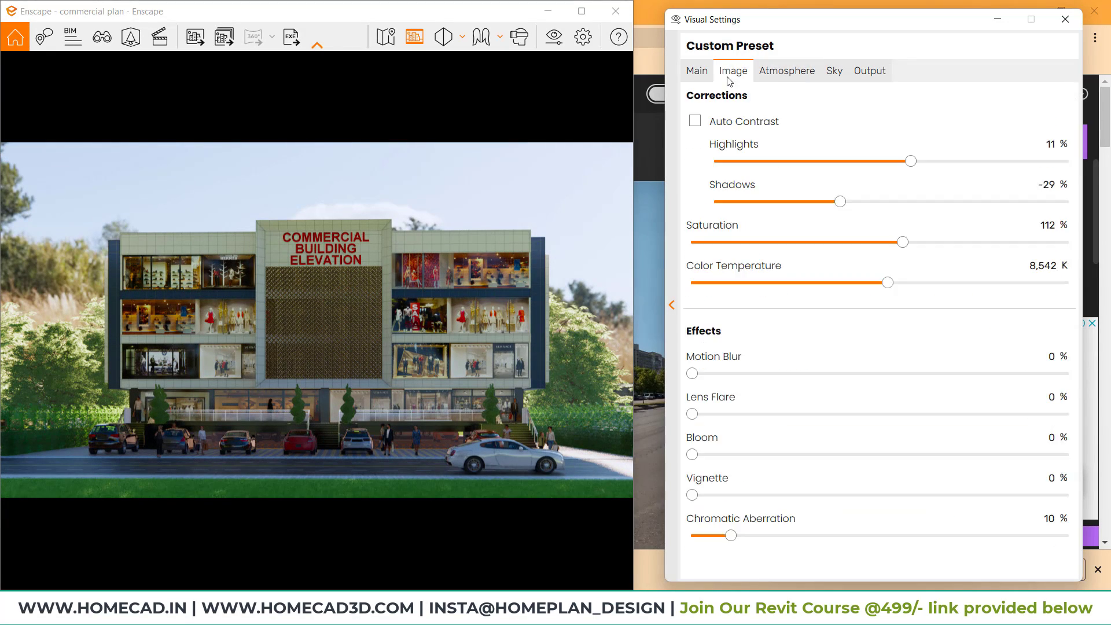
click(787, 70)
mouse_move(754, 273)
mouse_down()
mouse_move(938, 273)
mouse_move(692, 271)
mouse_move(731, 273)
mouse_up()
click(740, 70)
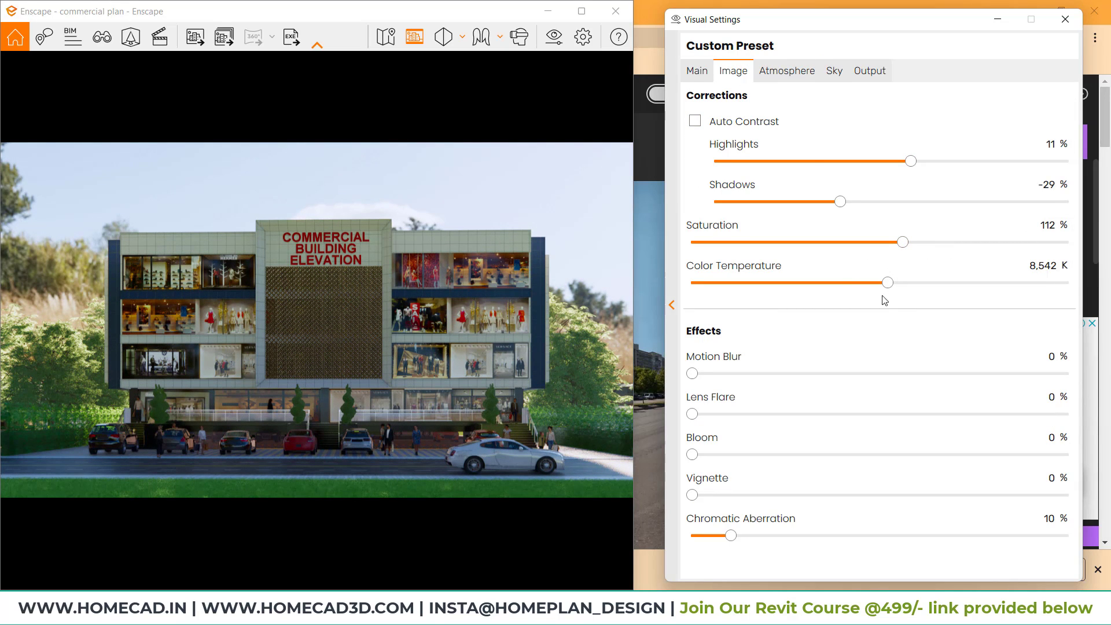
Load wide_street_01_16k.hdr from the Downloads folder as the skybox and rotate it to 169°.
click(834, 72)
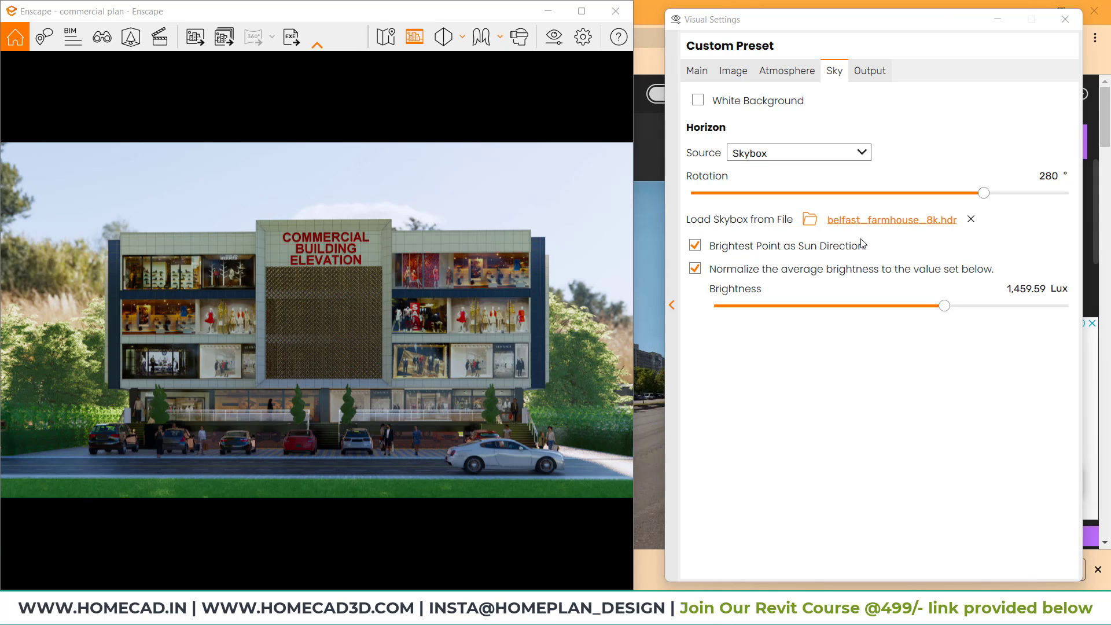
click(850, 220)
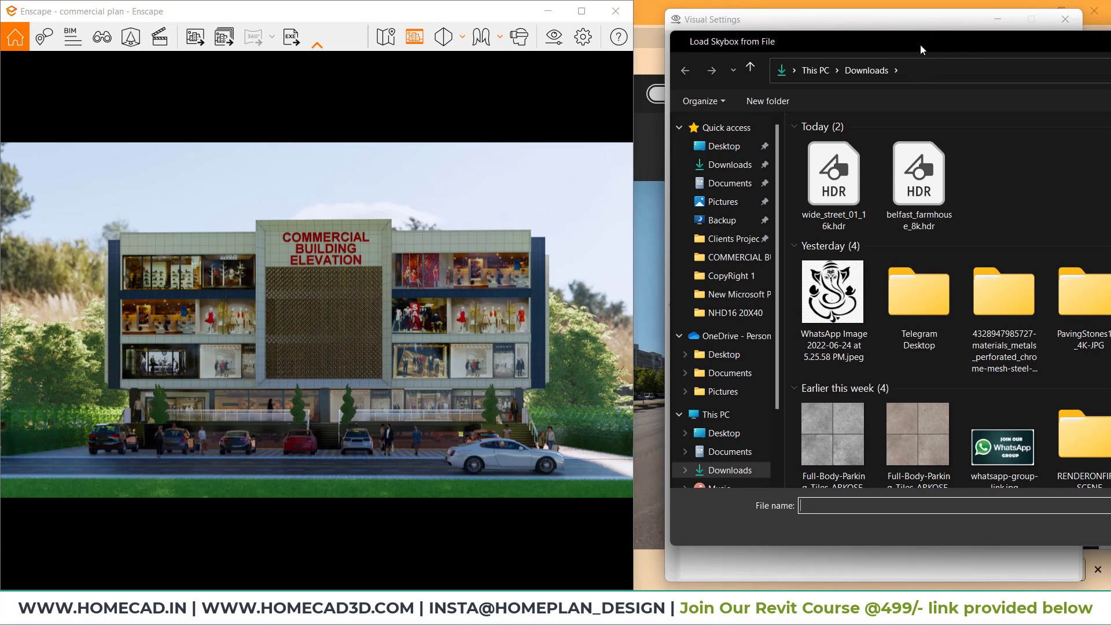
drag(921, 44, 586, 45)
click(636, 172)
click(989, 528)
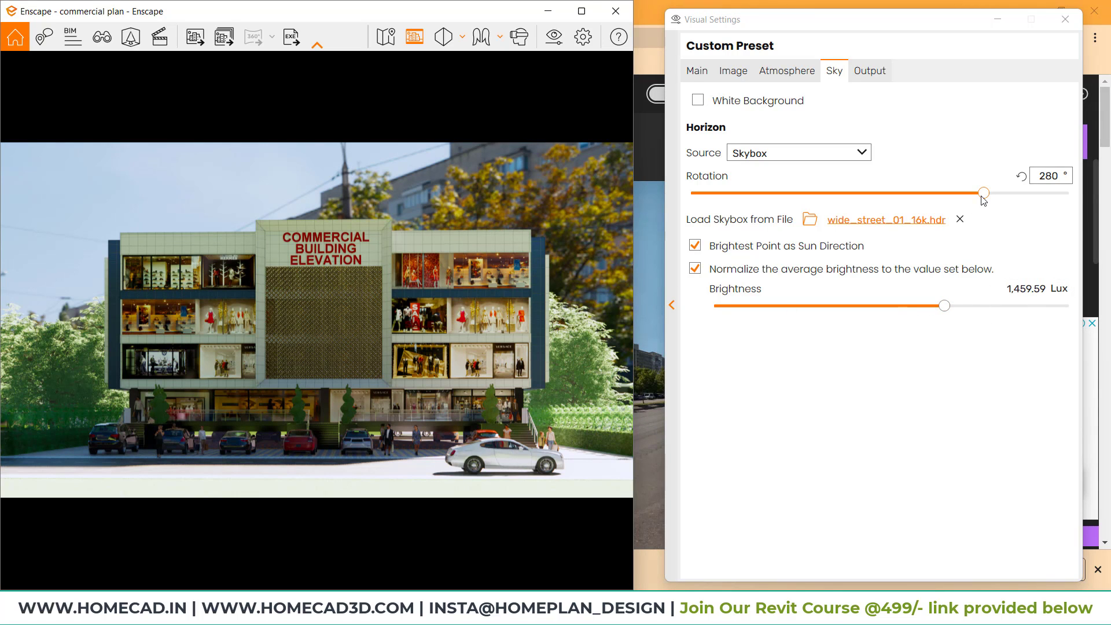
drag(984, 199, 867, 192)
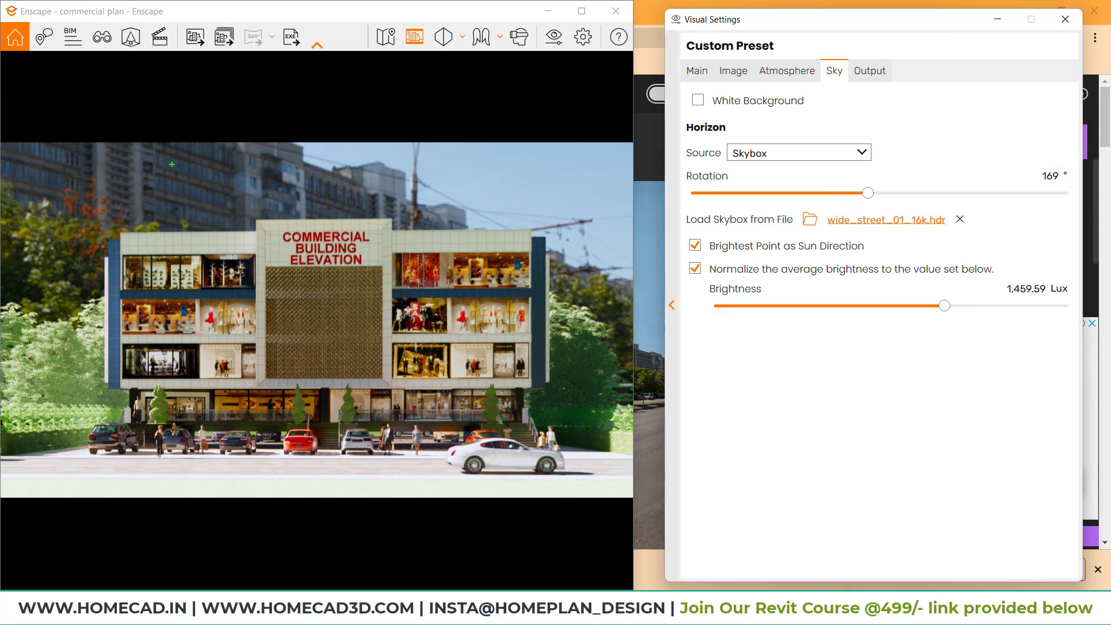
drag(94, 165, 379, 169)
drag(109, 176, 434, 181)
drag(82, 192, 231, 193)
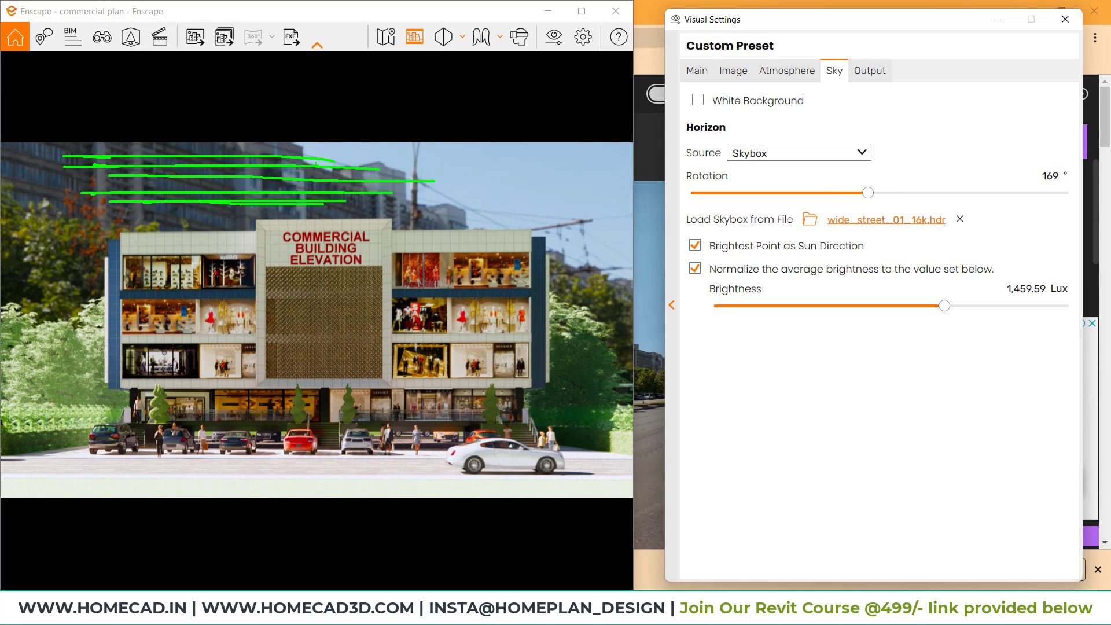
drag(363, 172, 124, 165)
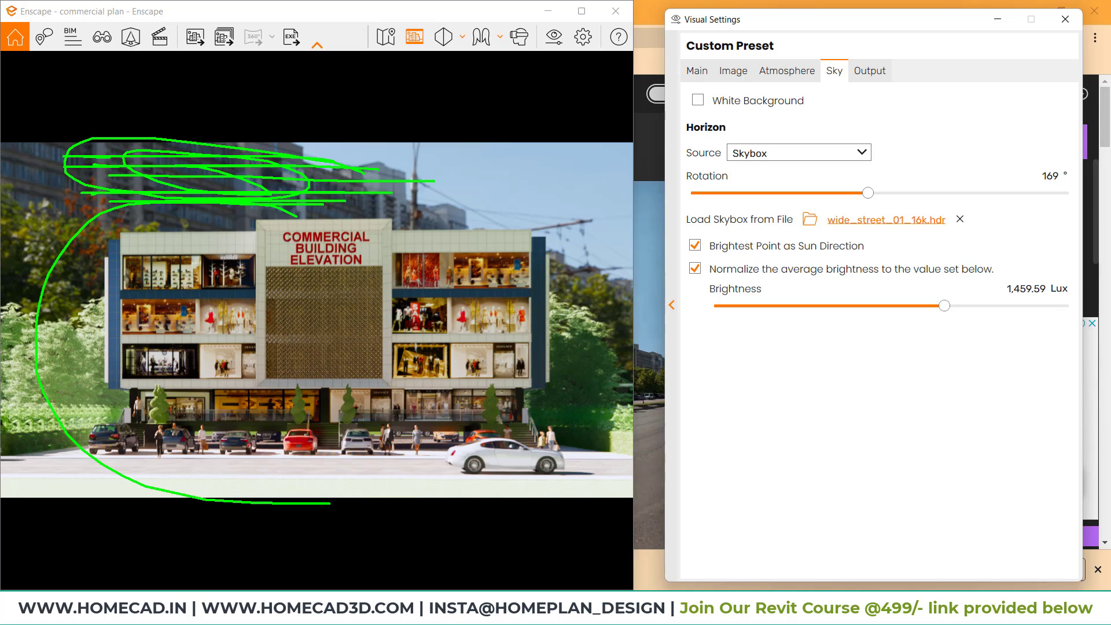
key(Escape)
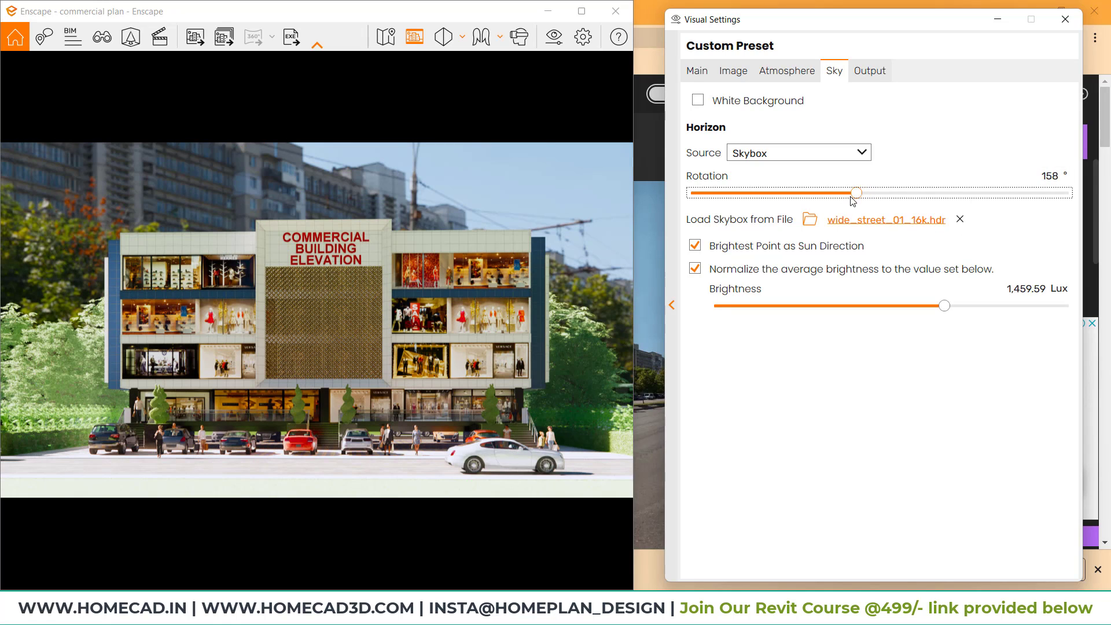
Rotate the wide_street_01_16k.hdr skybox to 121° and raise its brightness to about 3,169 lux.
drag(853, 200, 818, 201)
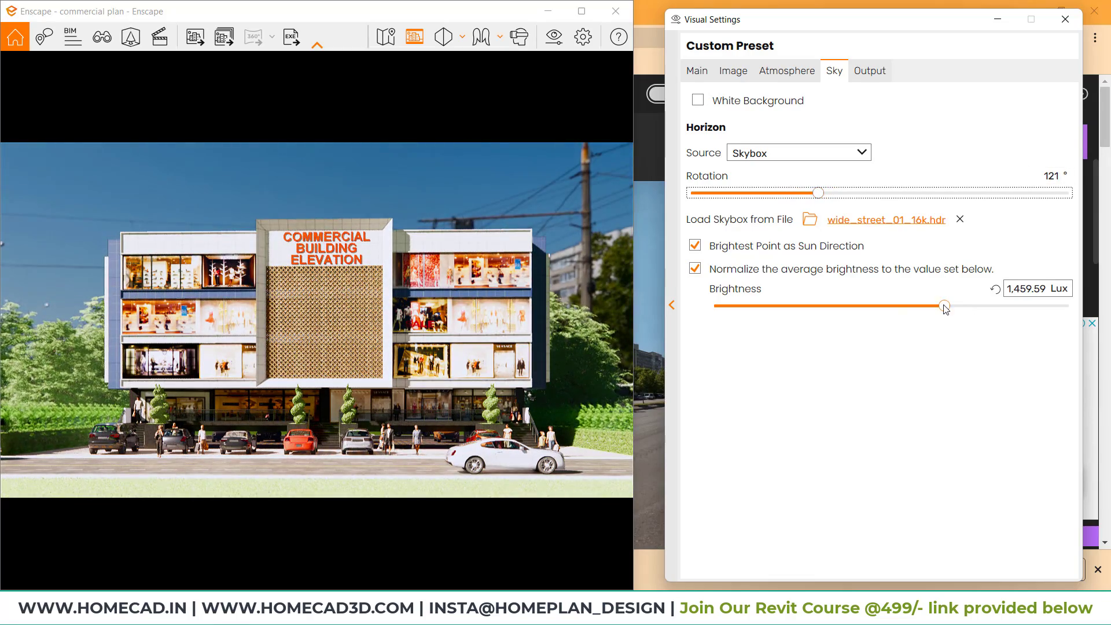
mouse_move(945, 309)
mouse_down()
mouse_move(881, 308)
mouse_move(963, 309)
mouse_up()
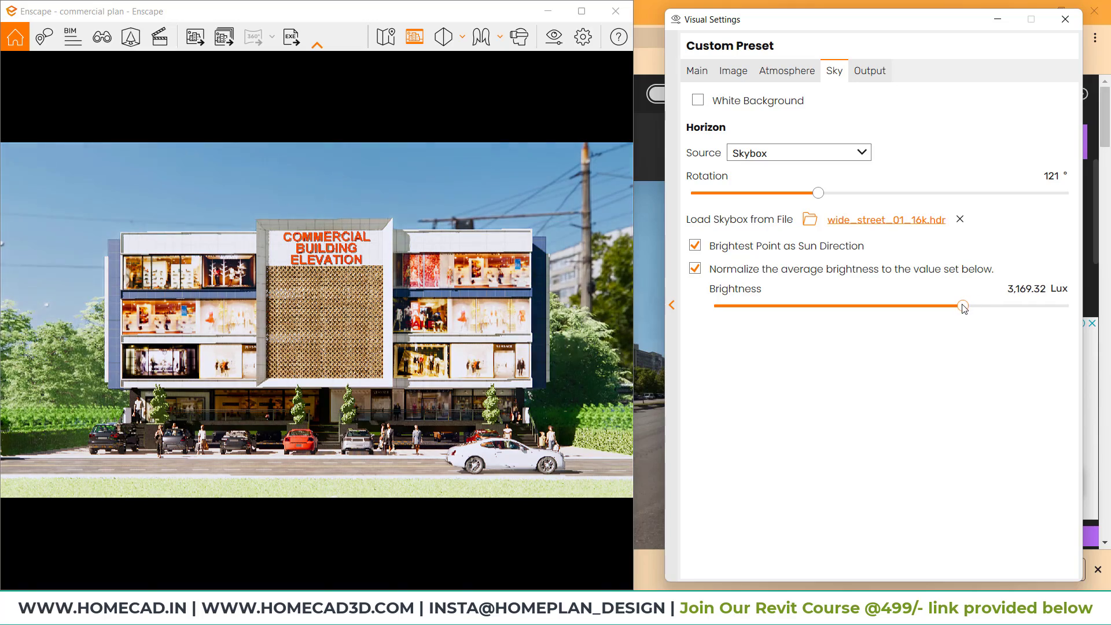
Lower the camera exposure to 53%.
click(733, 70)
click(697, 70)
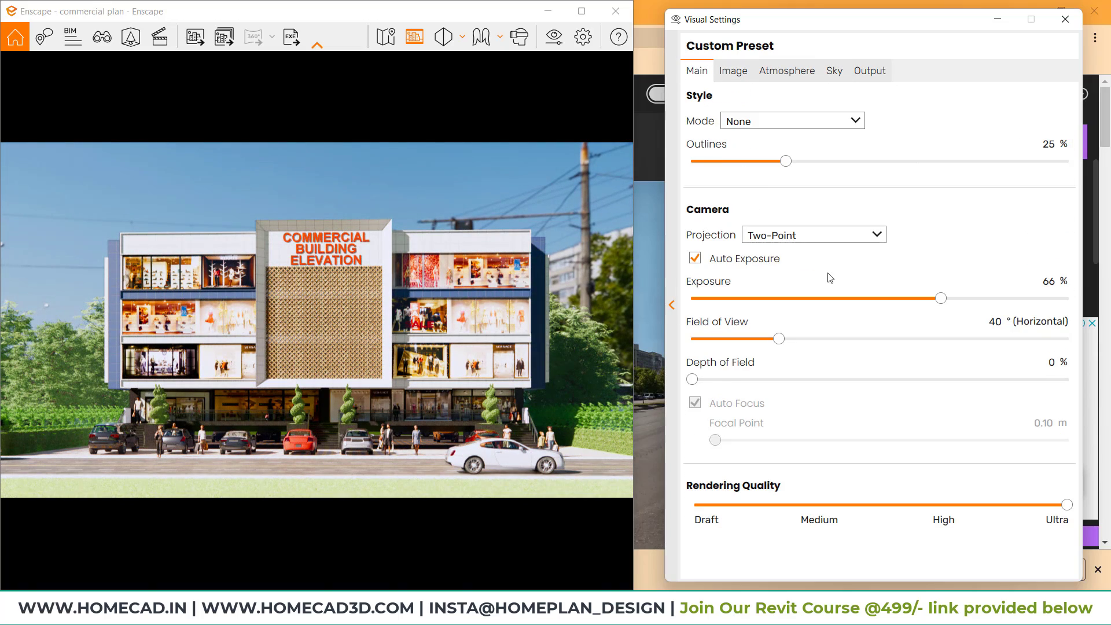
drag(938, 301, 885, 299)
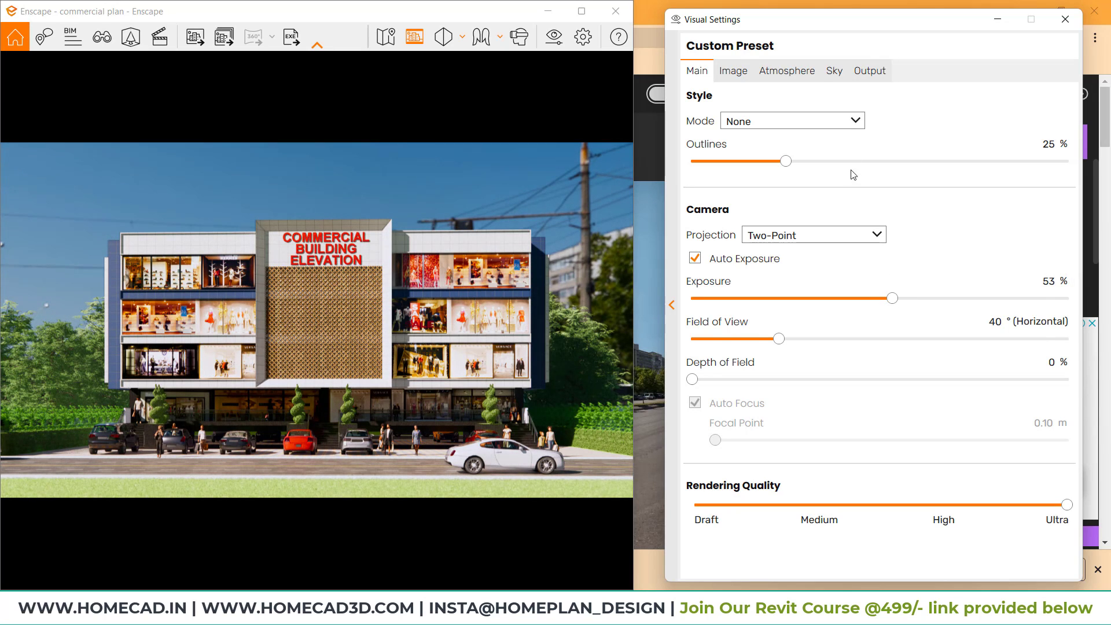
click(801, 69)
Reduce the sun brightness to 34% and the skybox brightness to about 2,428 lux.
click(837, 72)
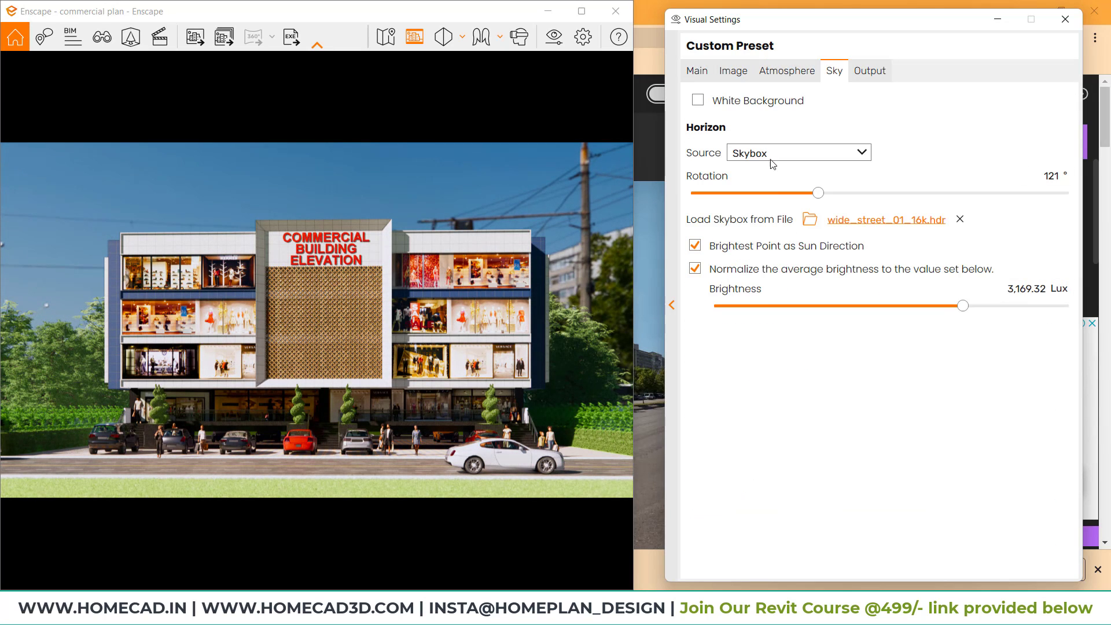
click(801, 72)
click(733, 71)
click(787, 70)
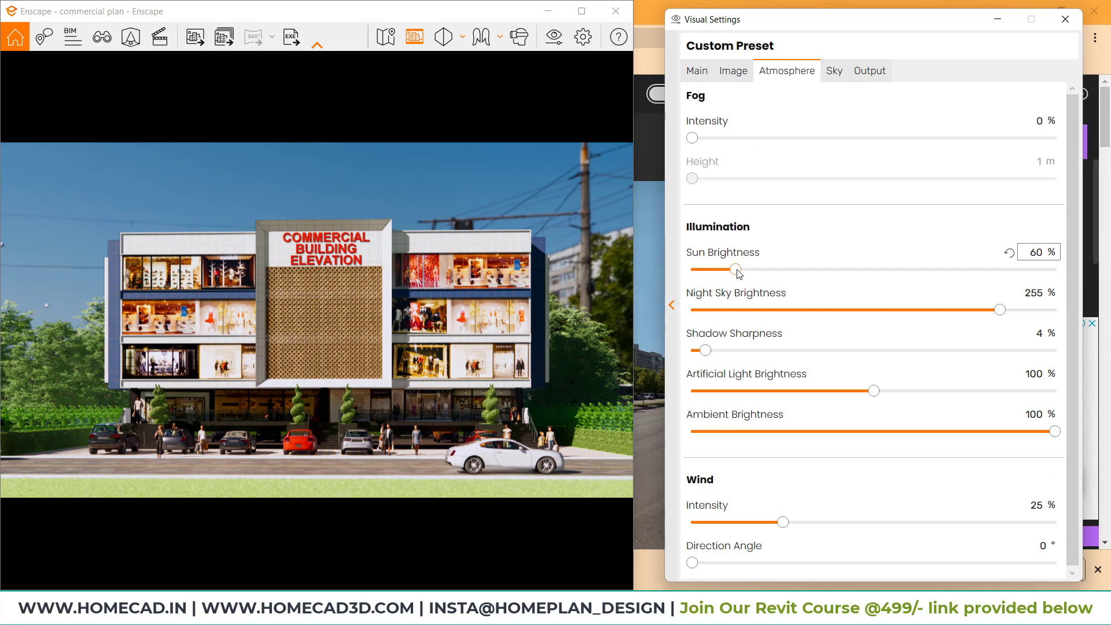
drag(739, 273, 719, 276)
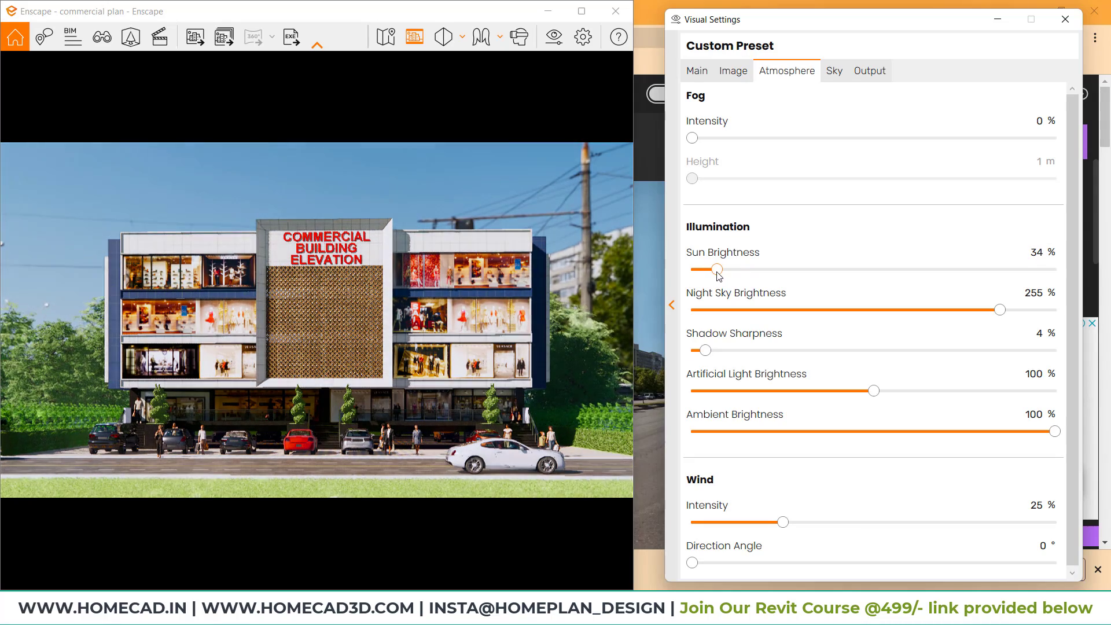
click(834, 70)
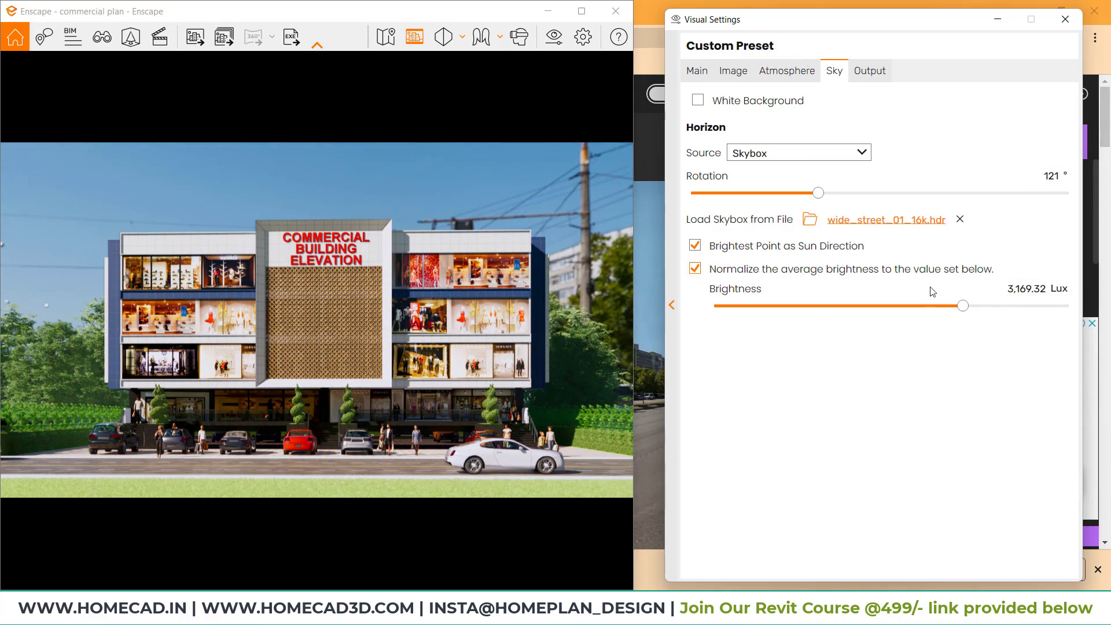
drag(967, 306, 958, 309)
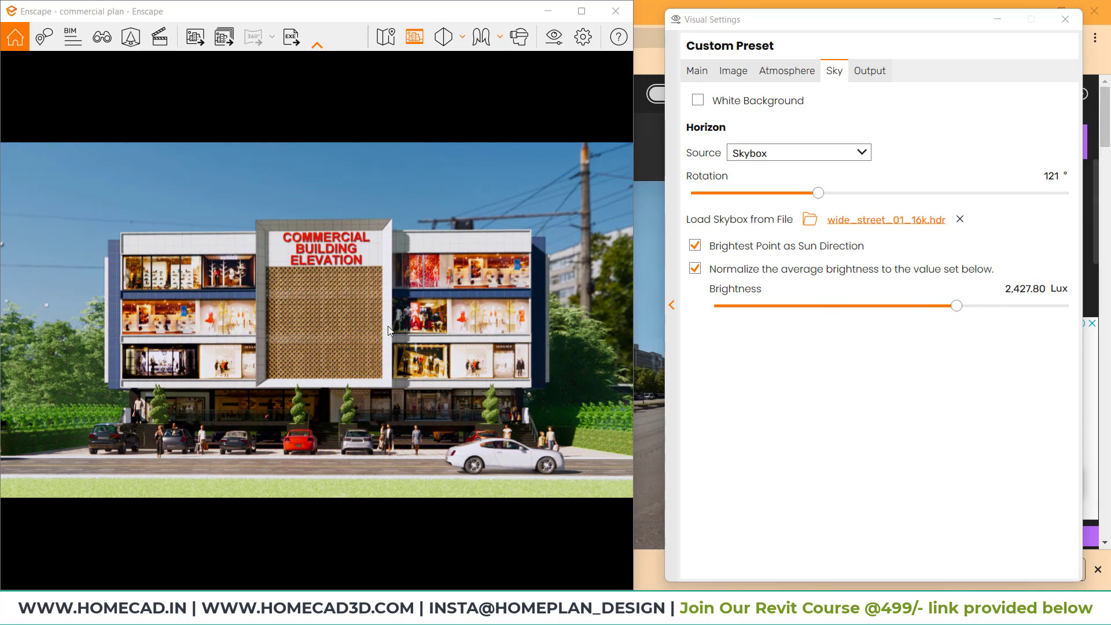
scroll(442, 382, up, 2)
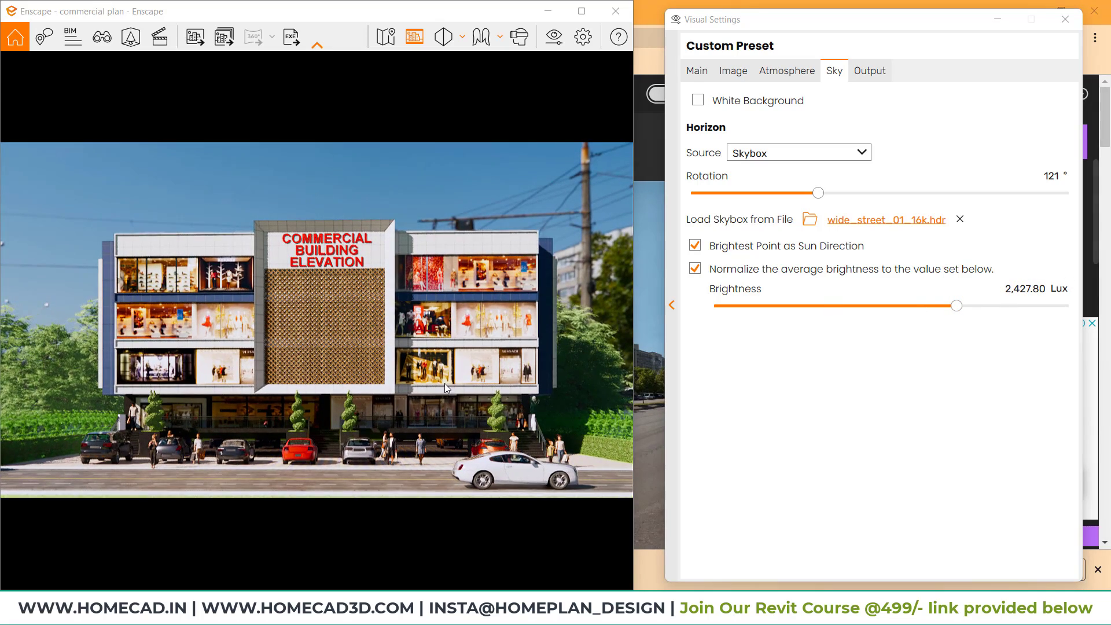
right_drag(468, 381, 477, 365)
drag(458, 362, 454, 361)
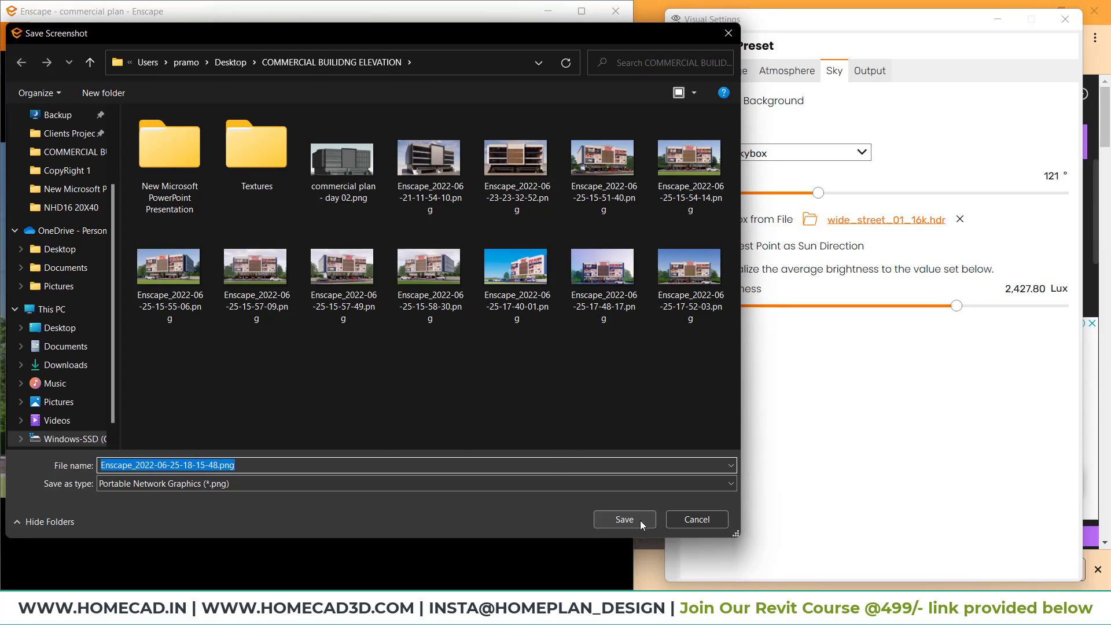
click(640, 519)
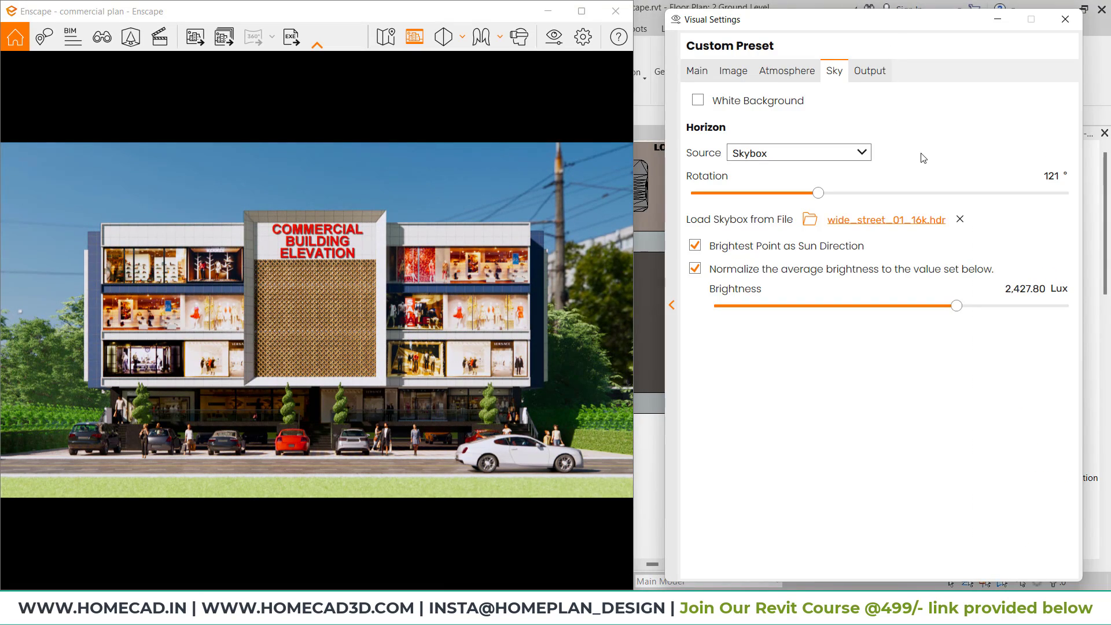
Remove the wide_street_01_16k.hdr skybox file and set the horizon source to Clear.
click(960, 224)
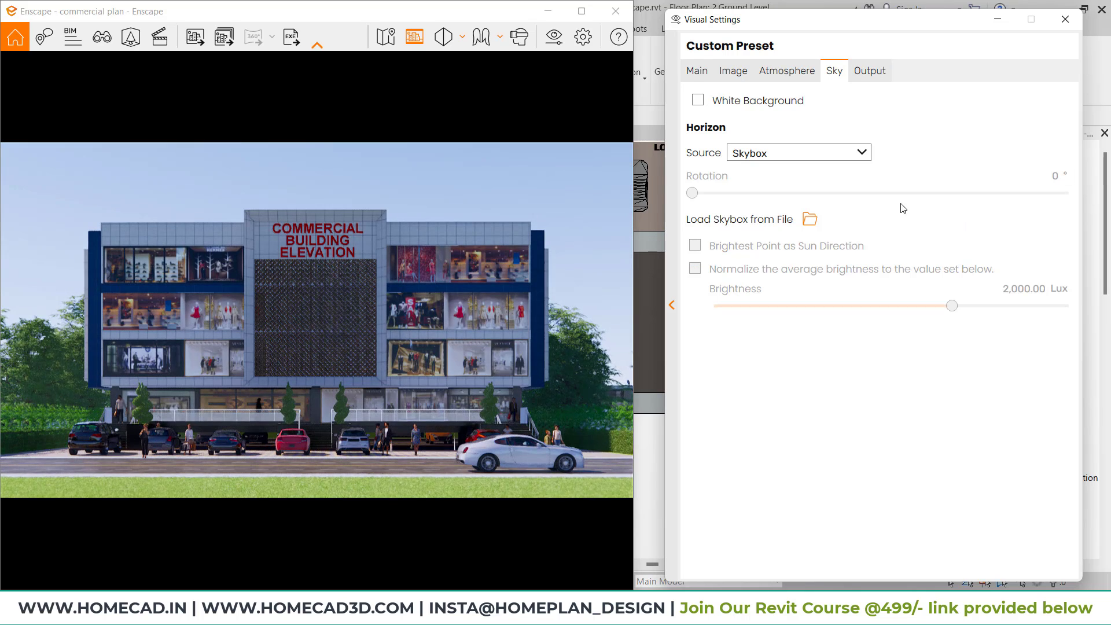
click(806, 153)
click(779, 169)
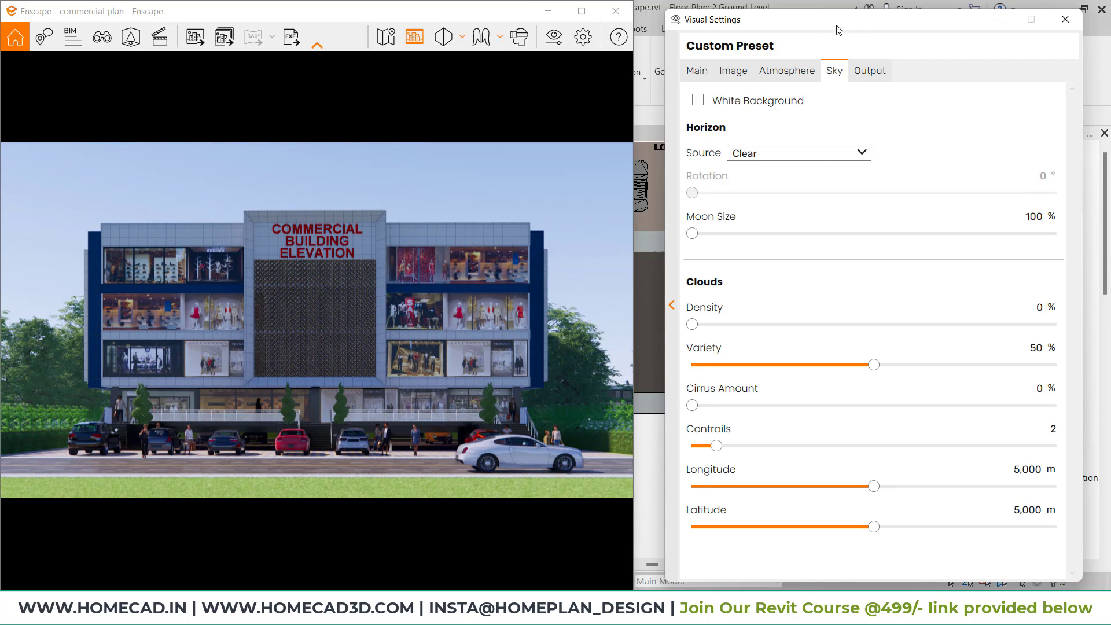
Move the time of day back to about 08:51 so the sun lights the front facade.
click(585, 14)
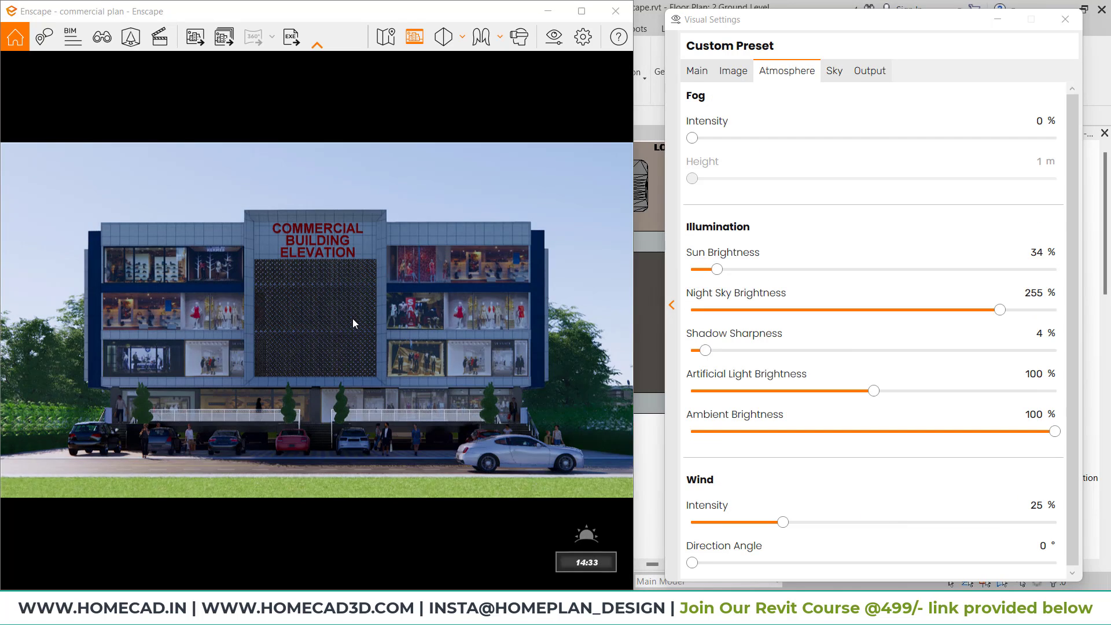
key(u)
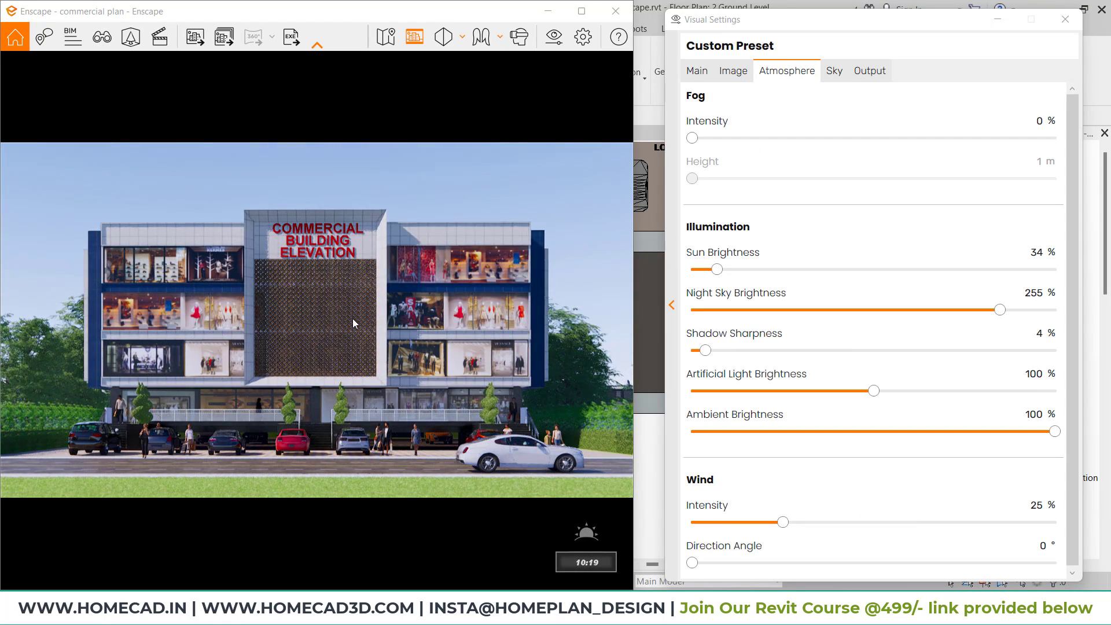
key(i)
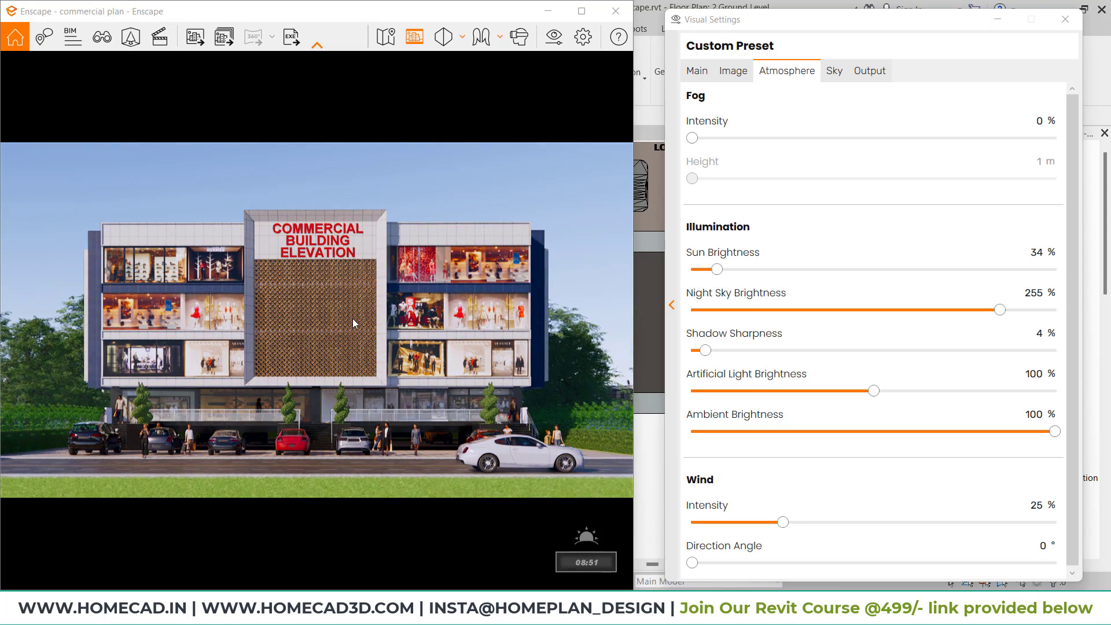
right_click(397, 316)
Close Visual Settings, maximize the Enscape render window, and reframe the front view to show the parking area and road.
click(585, 11)
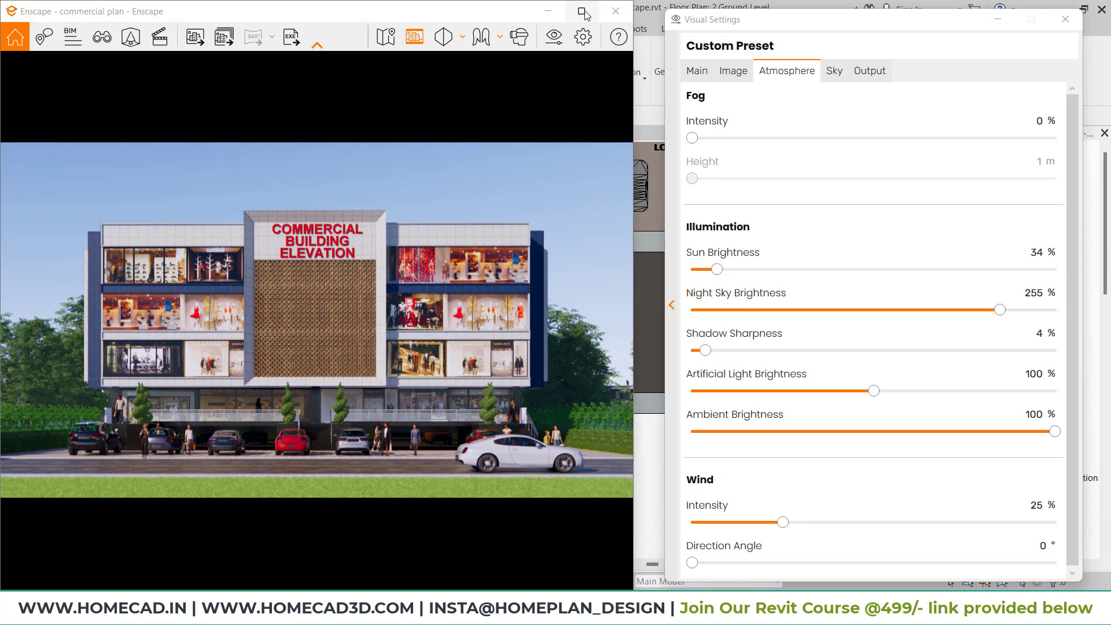
click(1077, 21)
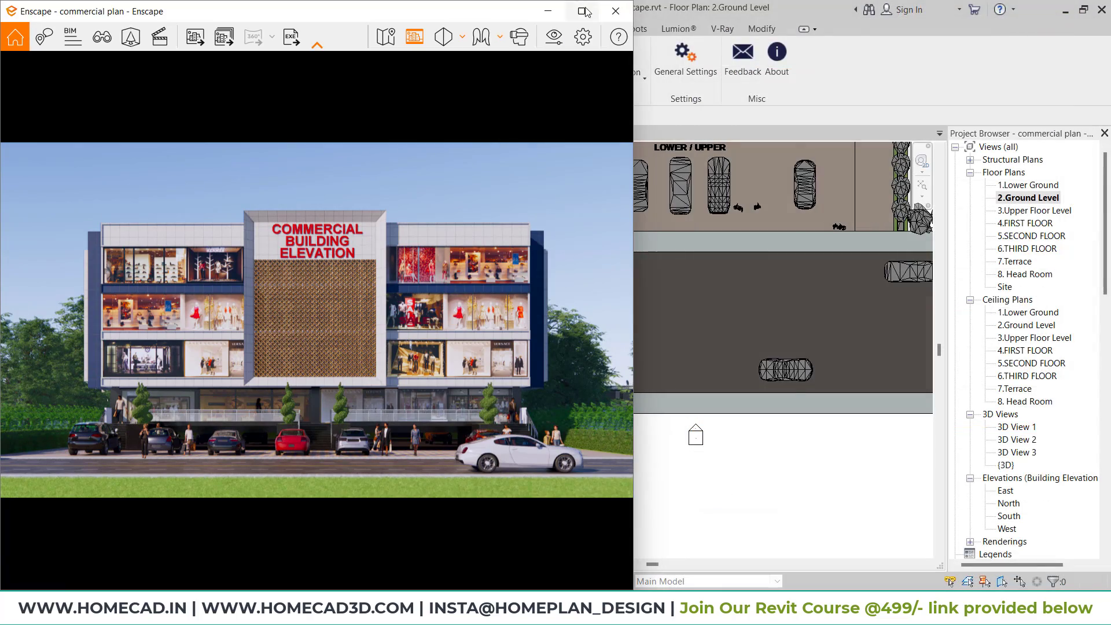
click(582, 11)
right_drag(654, 404, 654, 451)
drag(573, 327, 573, 384)
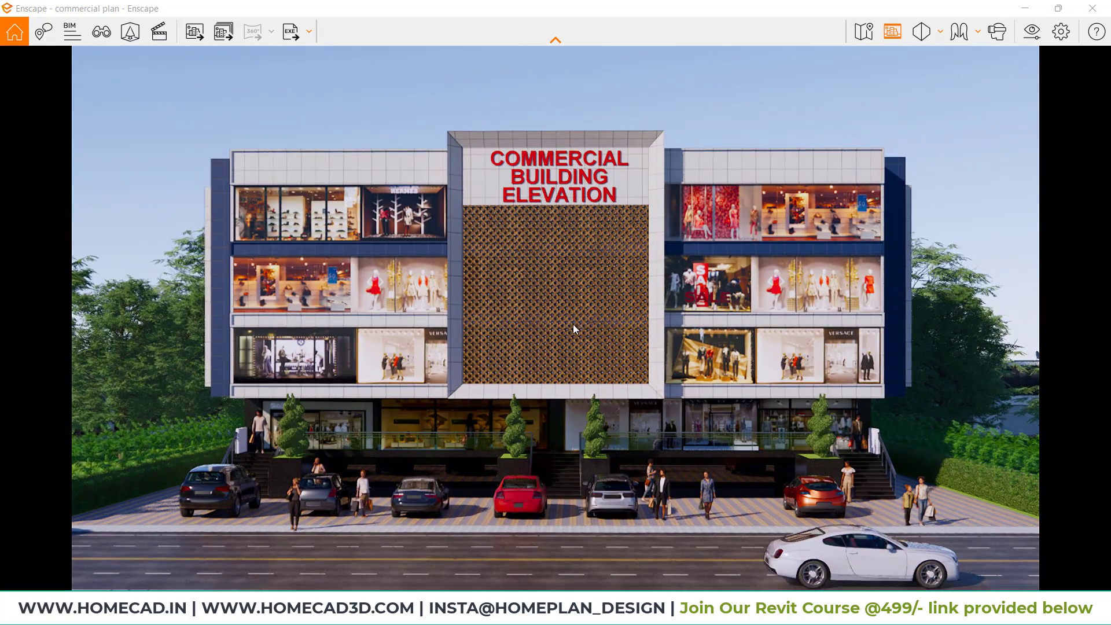
key(a)
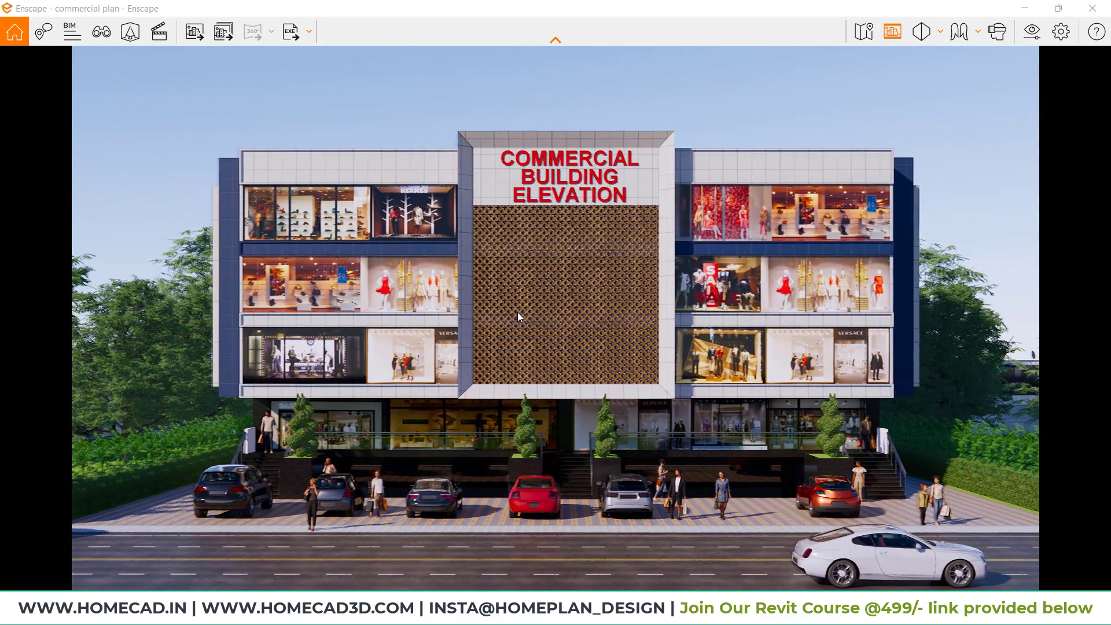
Move the camera along the street past the building's left side and open the Video Editor.
key(a)
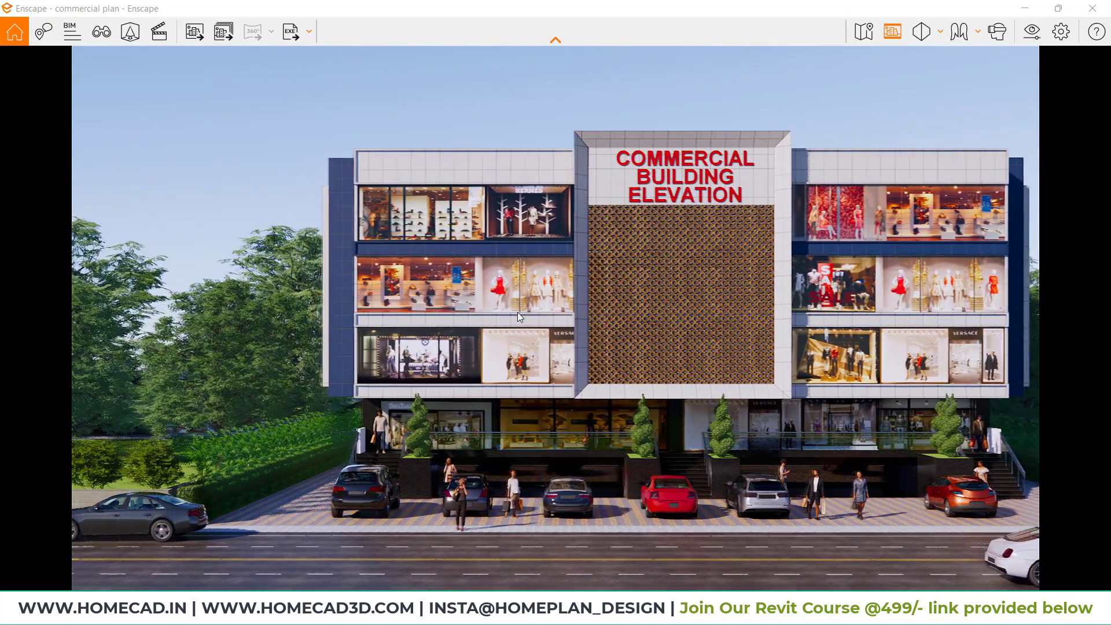
key(a)
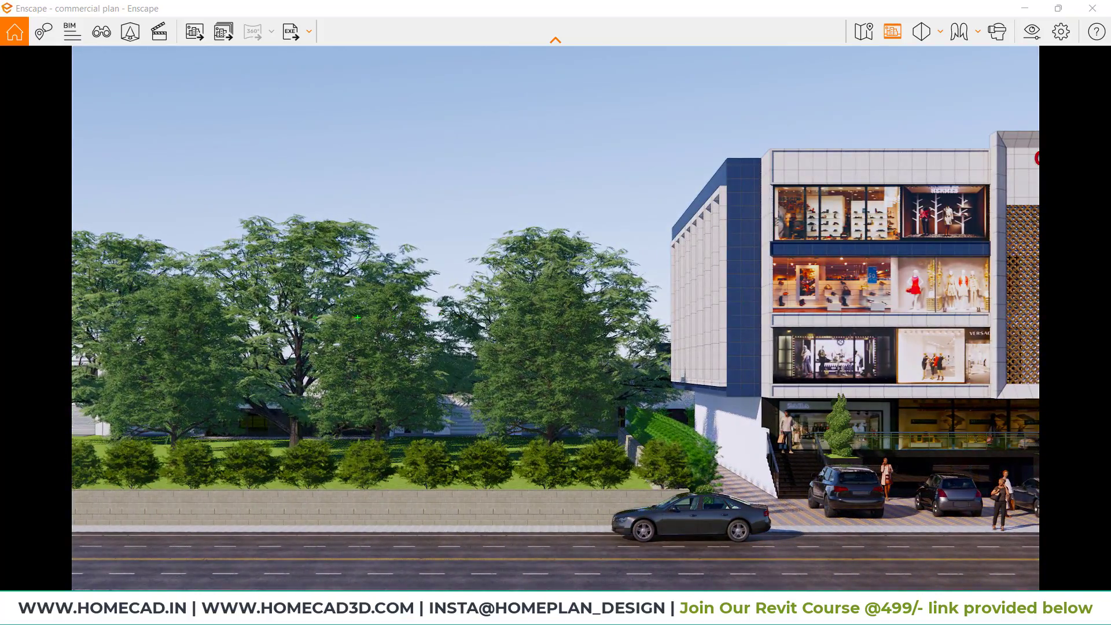
drag(297, 315, 701, 322)
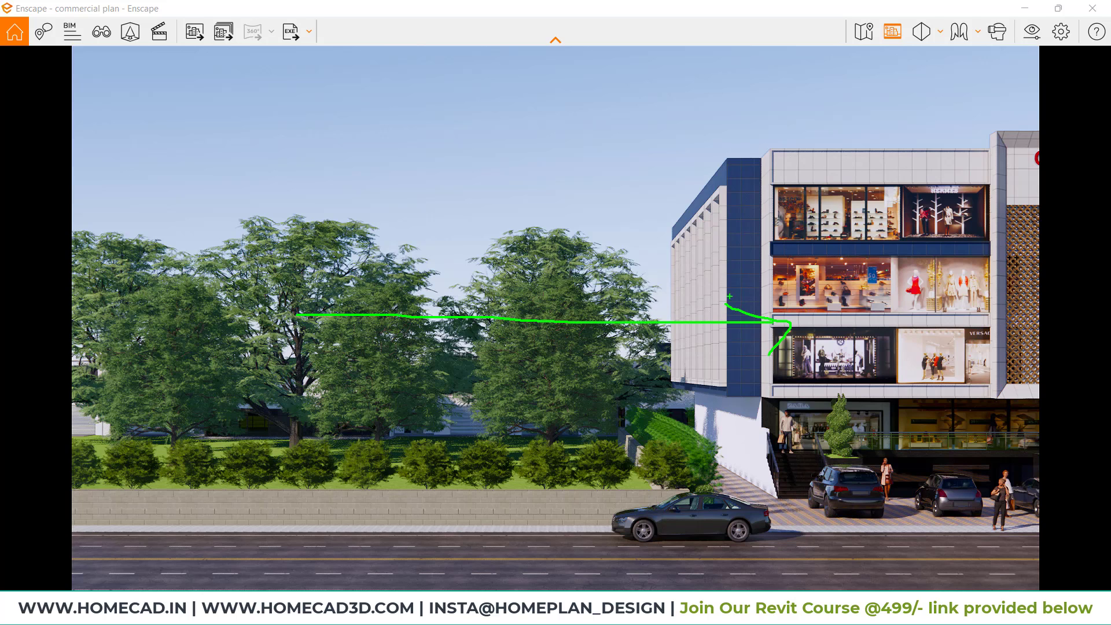
key(Escape)
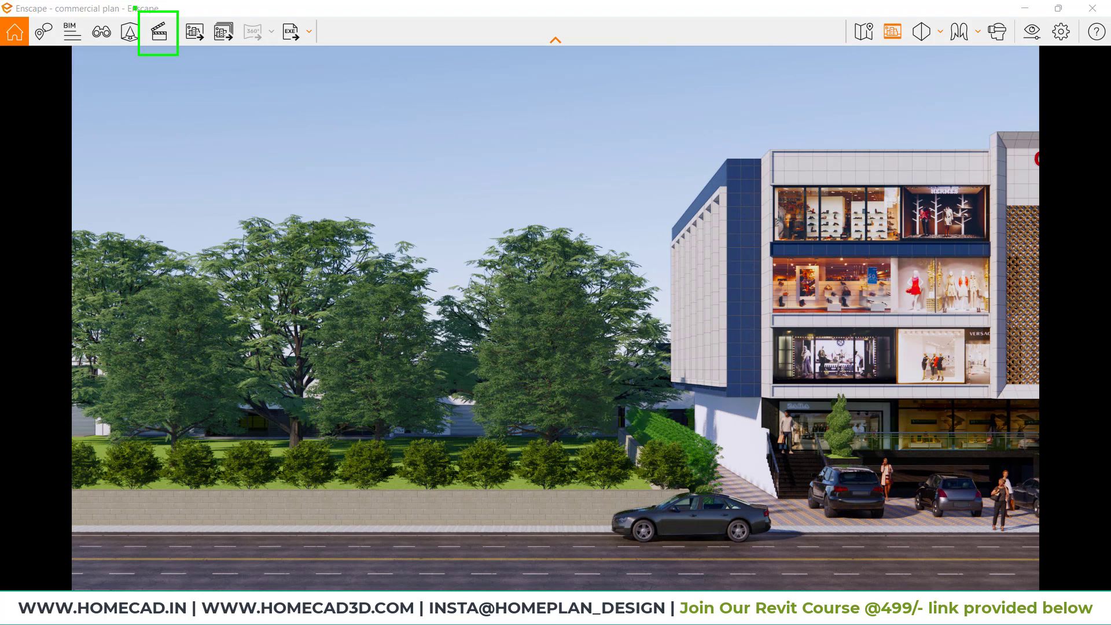
key(Escape)
click(155, 30)
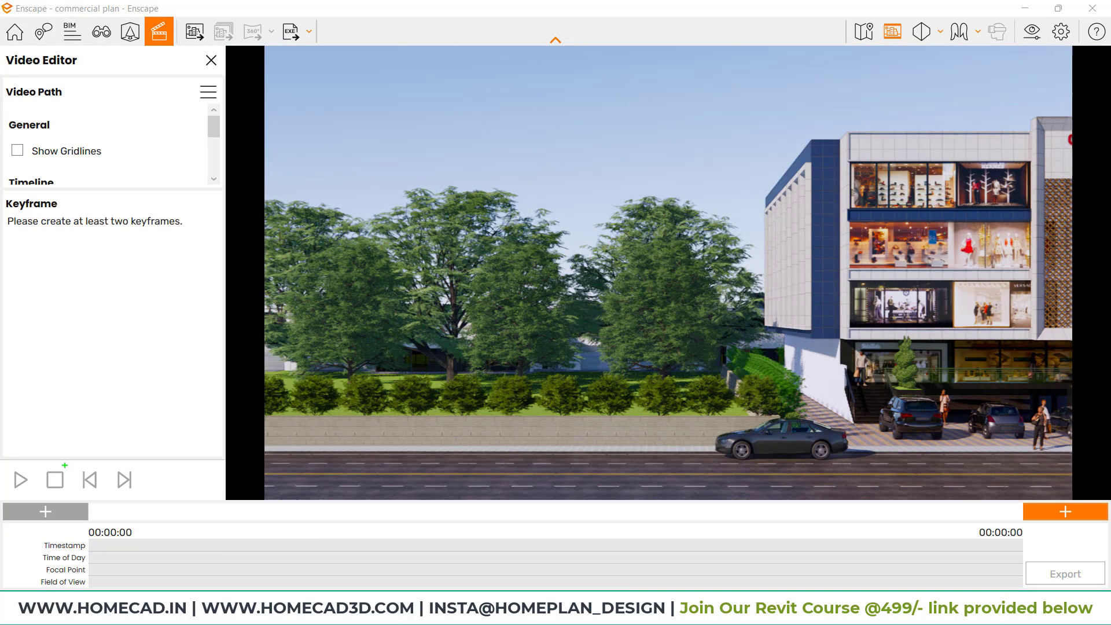
Fine-tune the view of the trees and the building's left end and add it as the video path's first keyframe.
ctrl+drag(2, 490, 1109, 534)
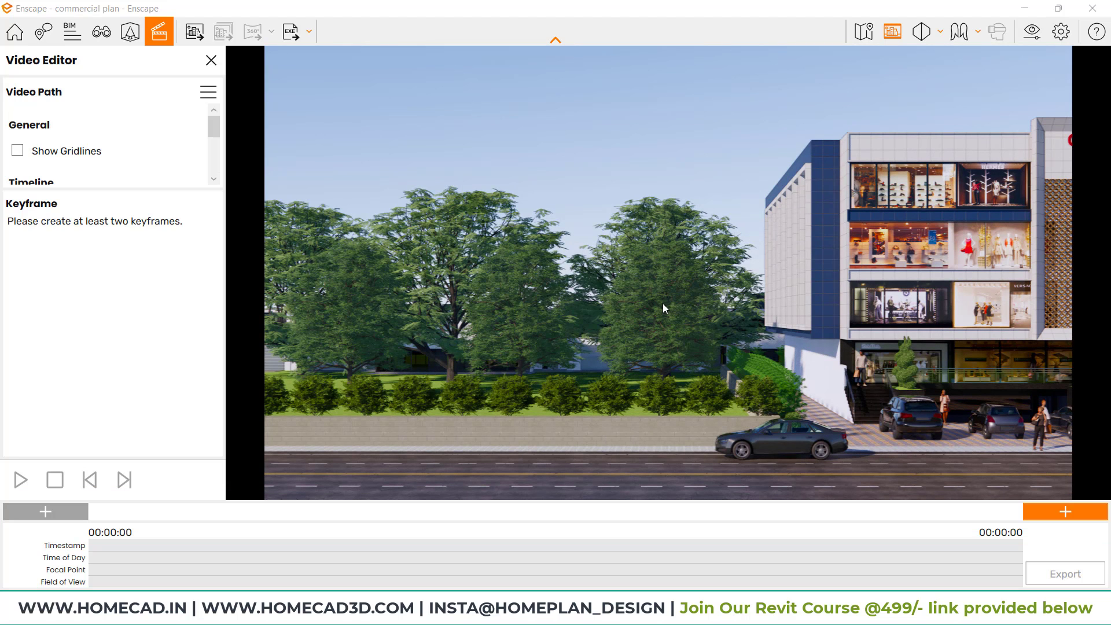
mouse_move(663, 305)
mouse_down()
mouse_move(699, 300)
mouse_move(681, 292)
mouse_up()
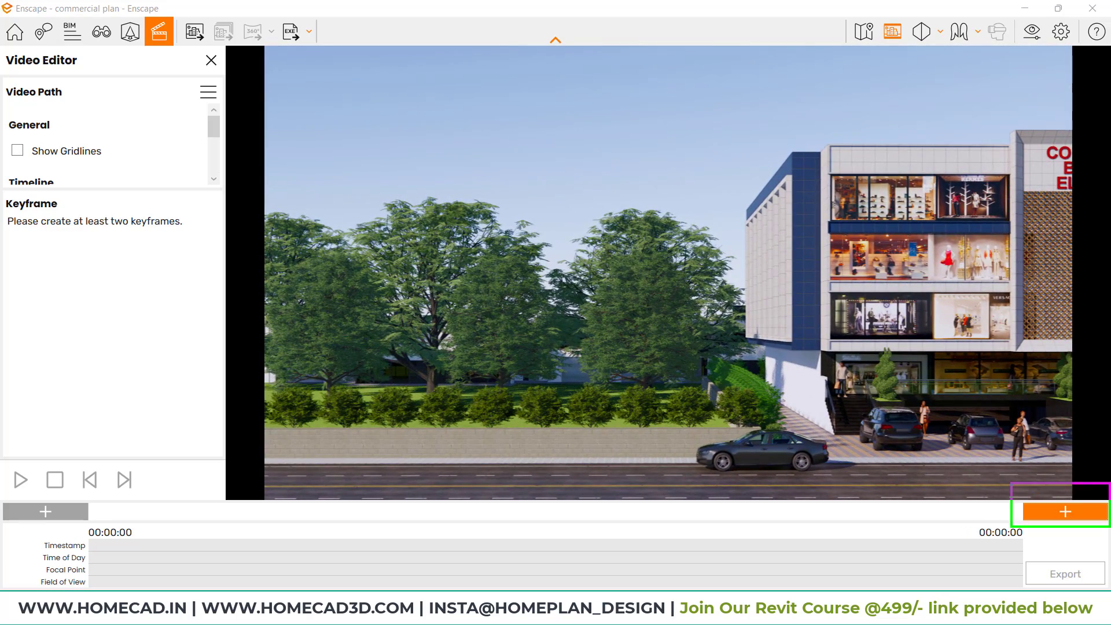
click(1064, 512)
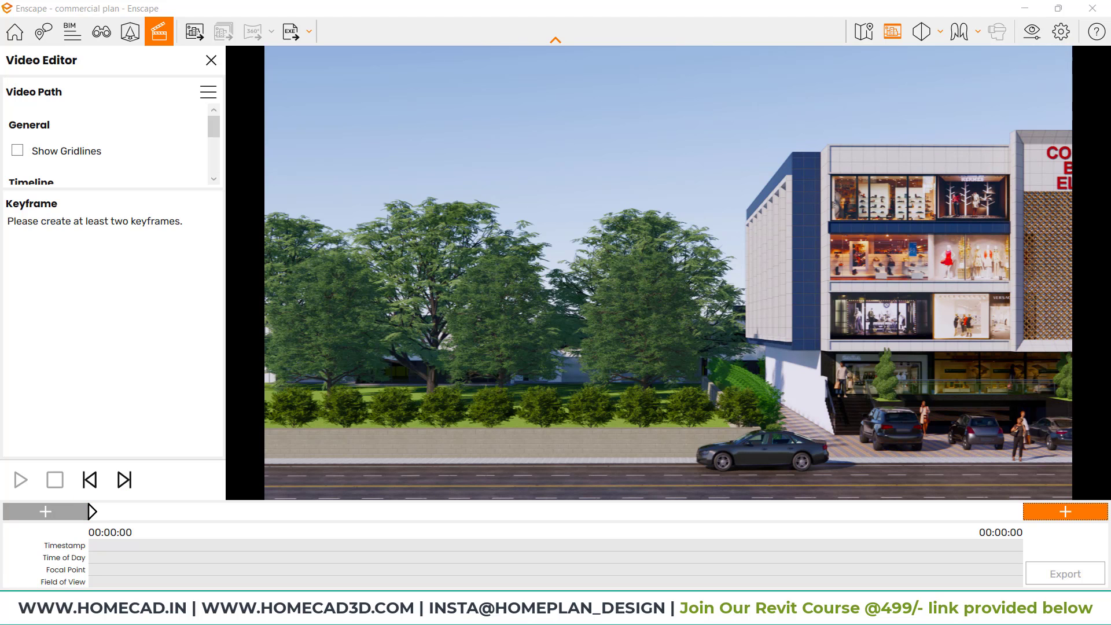
Slide the camera right until the front facade is centred and add a second keyframe there.
click(690, 301)
key(d)
key(d)
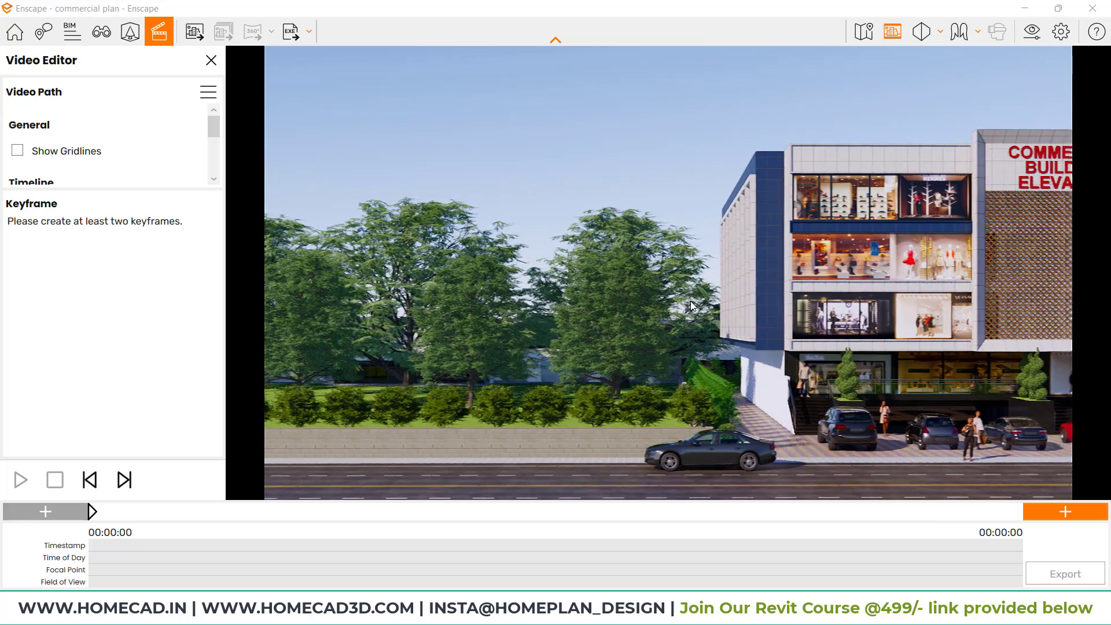
key(d)
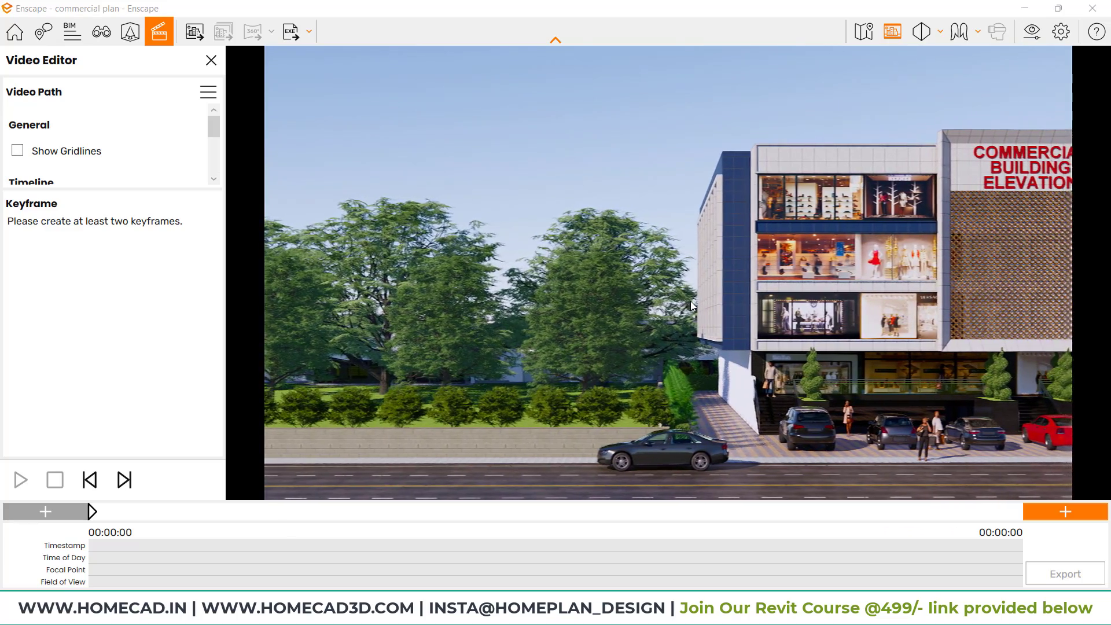
key(d)
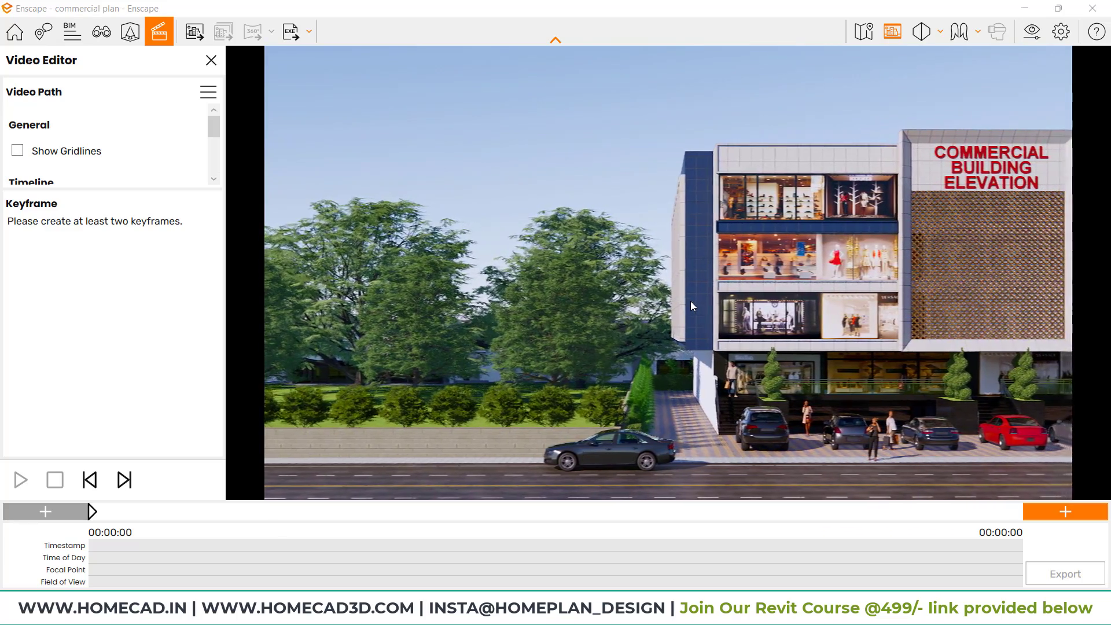
key(d)
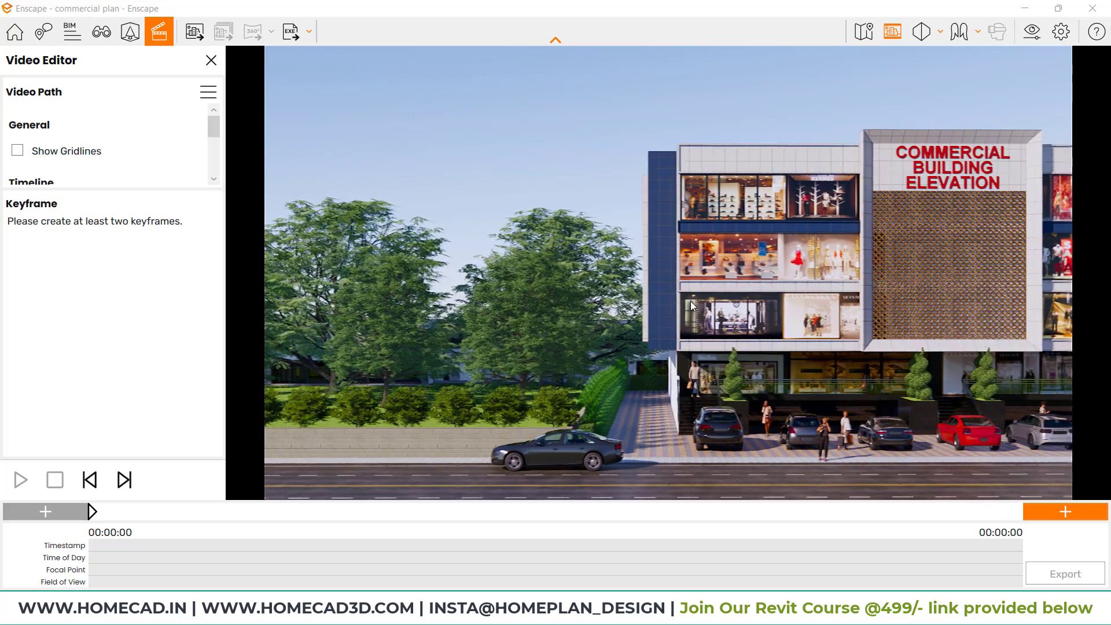
key(d)
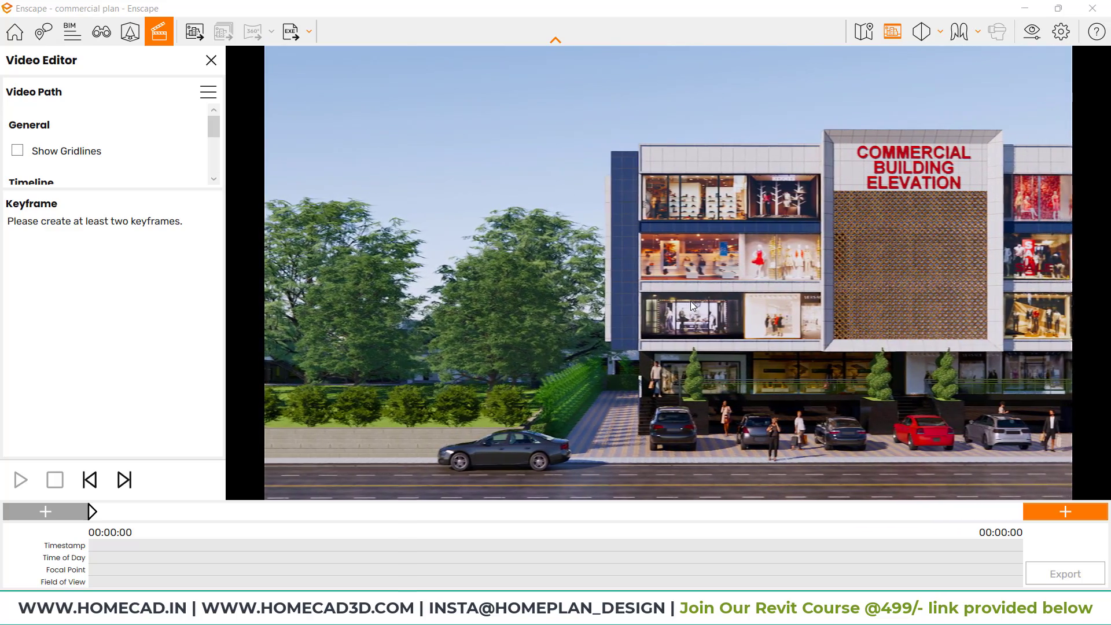
key(d)
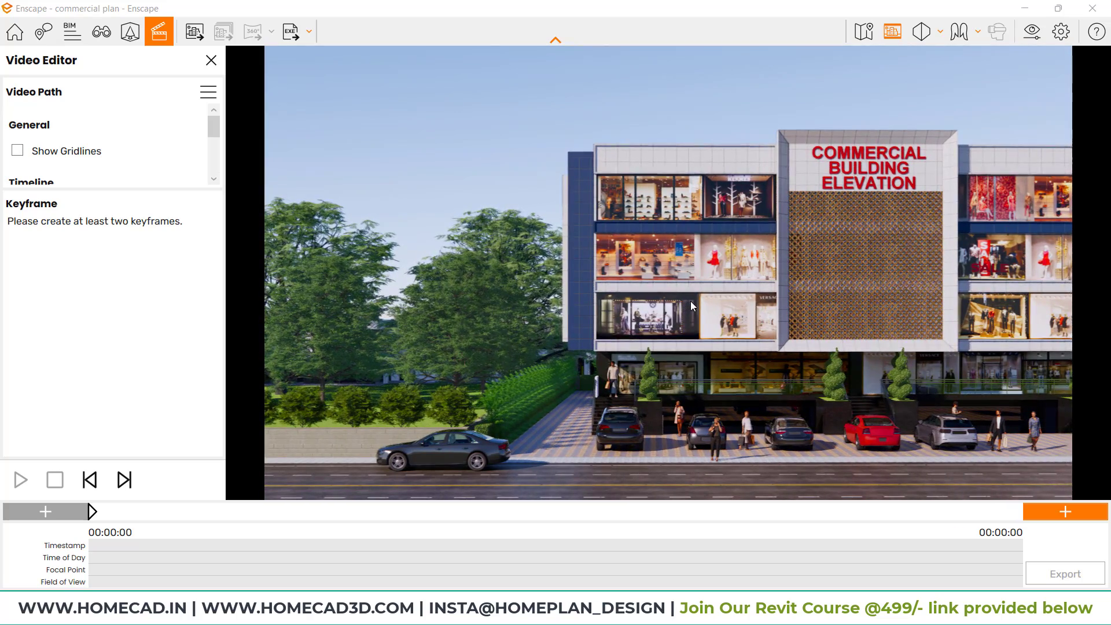
key(d)
key(d)
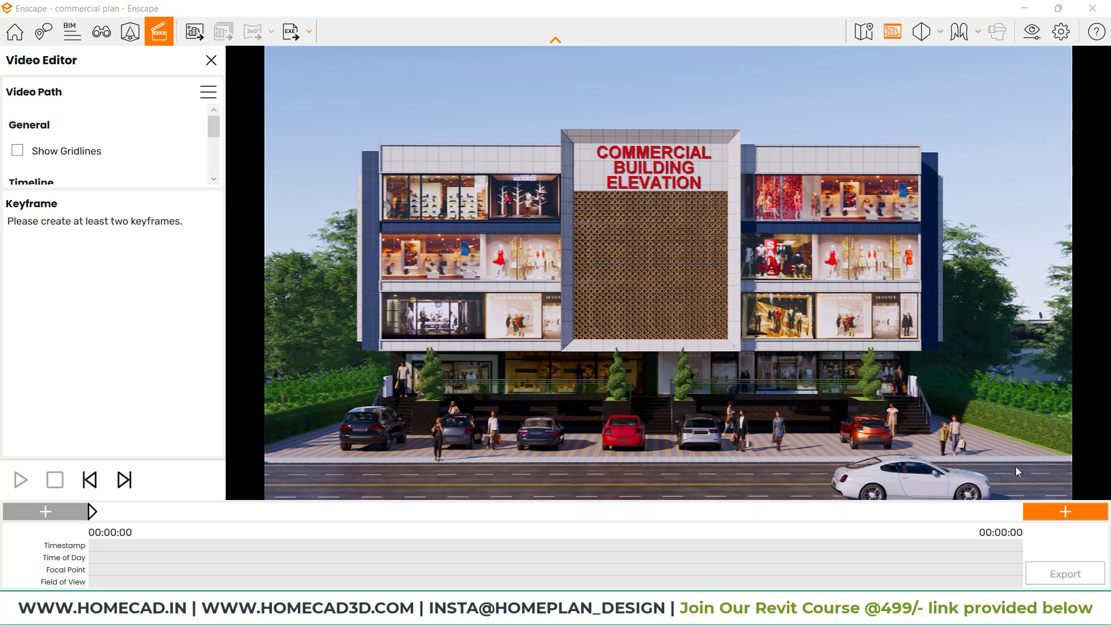
click(1044, 510)
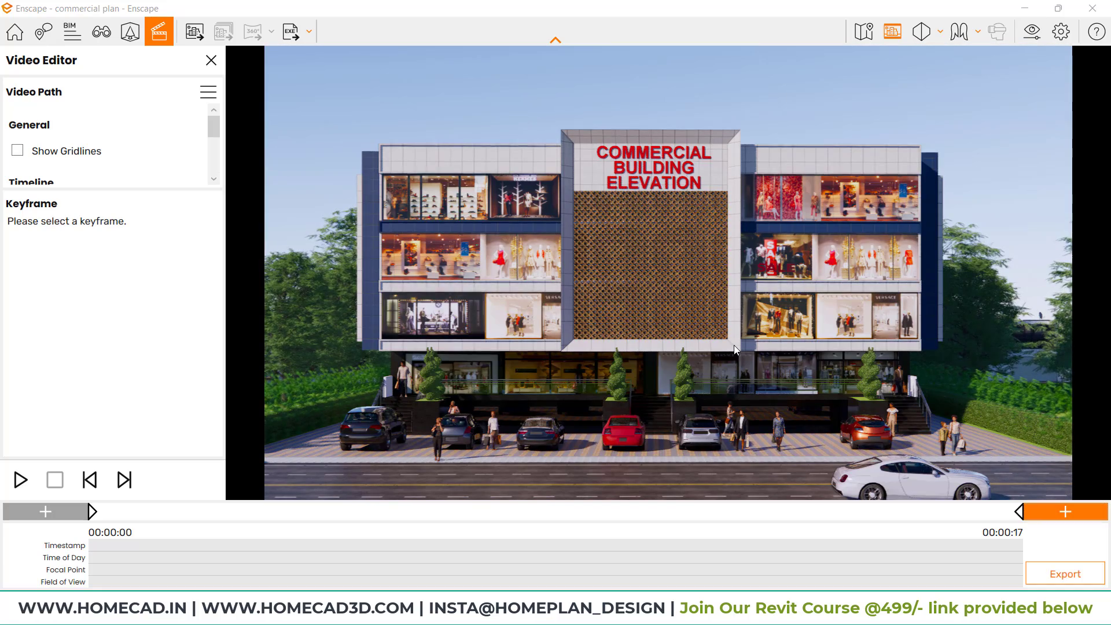
Slide the camera on past the building's right end and add a third keyframe.
key(d)
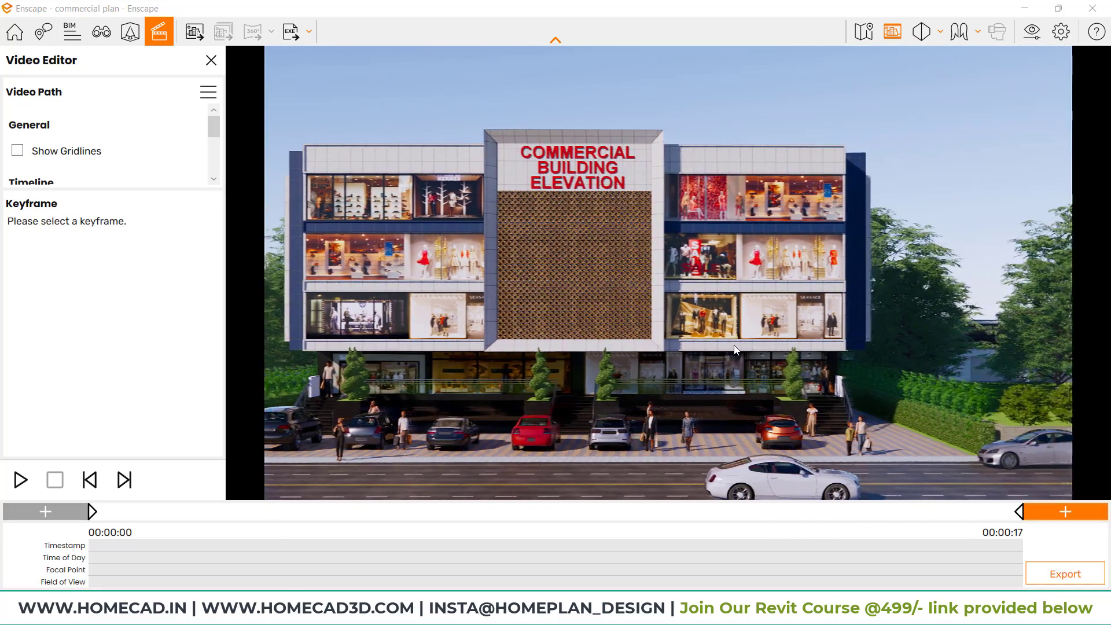
key(d)
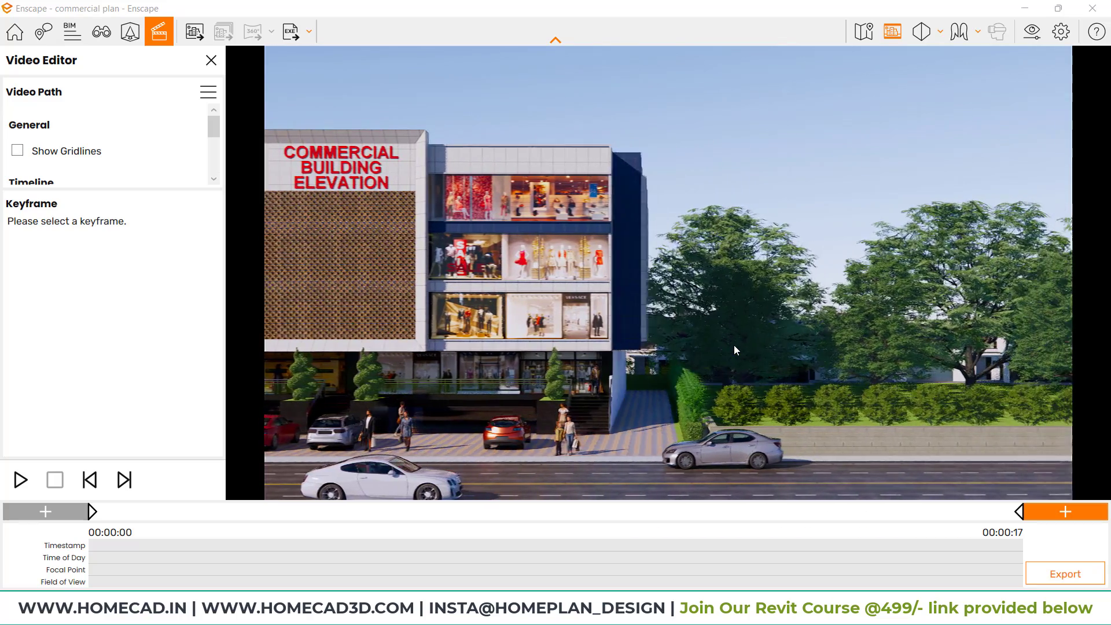
click(1066, 511)
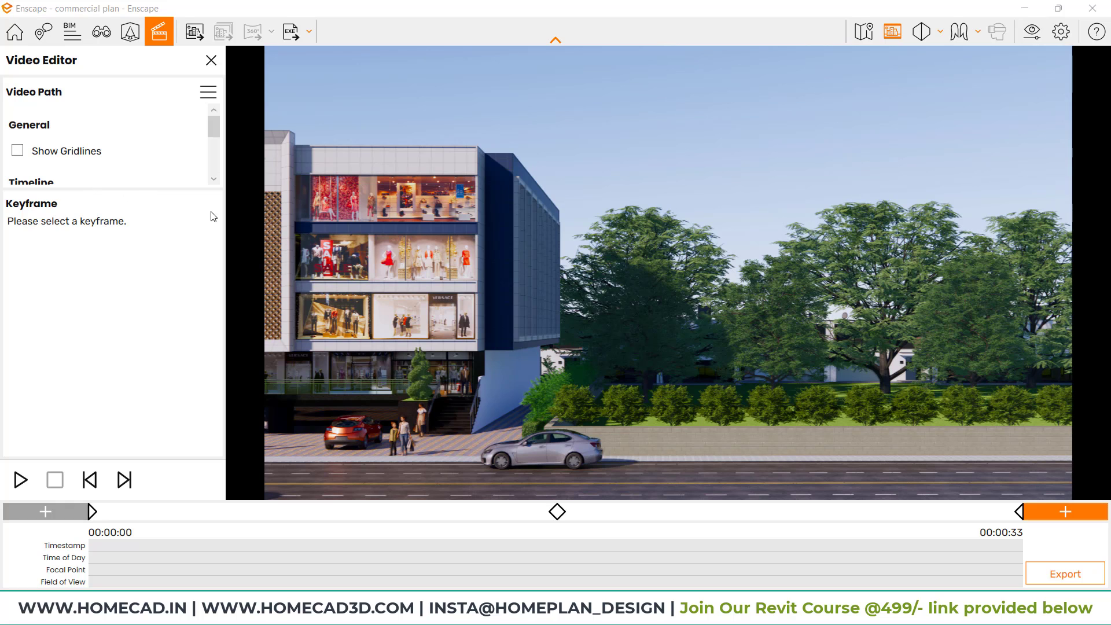
Set the video path's total duration to 00:00:15 and play the path preview.
drag(216, 130, 215, 145)
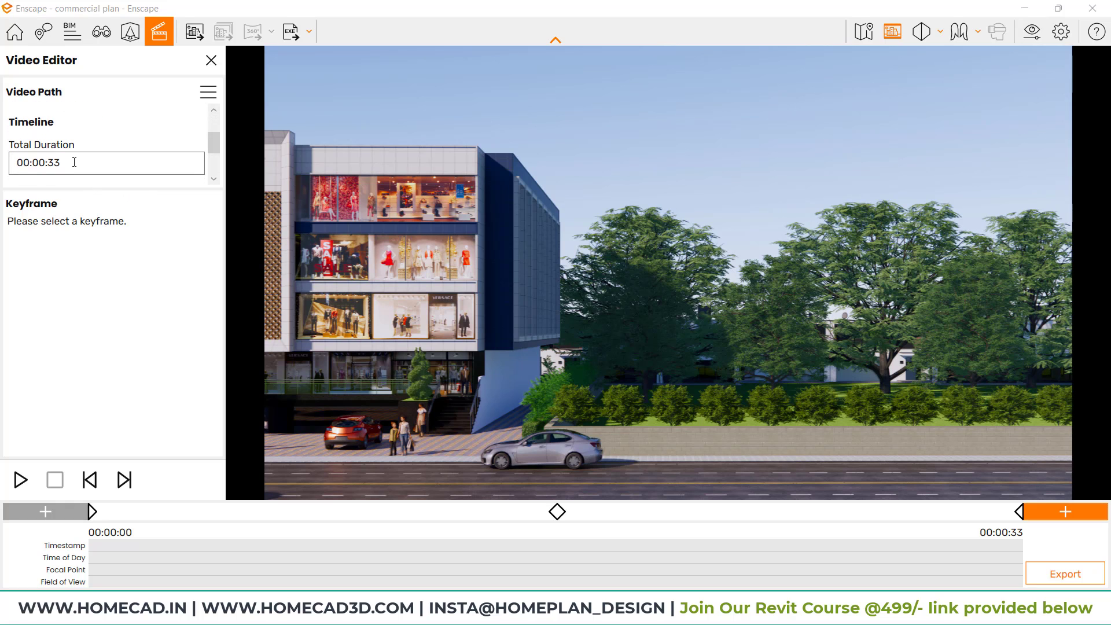
click(59, 192)
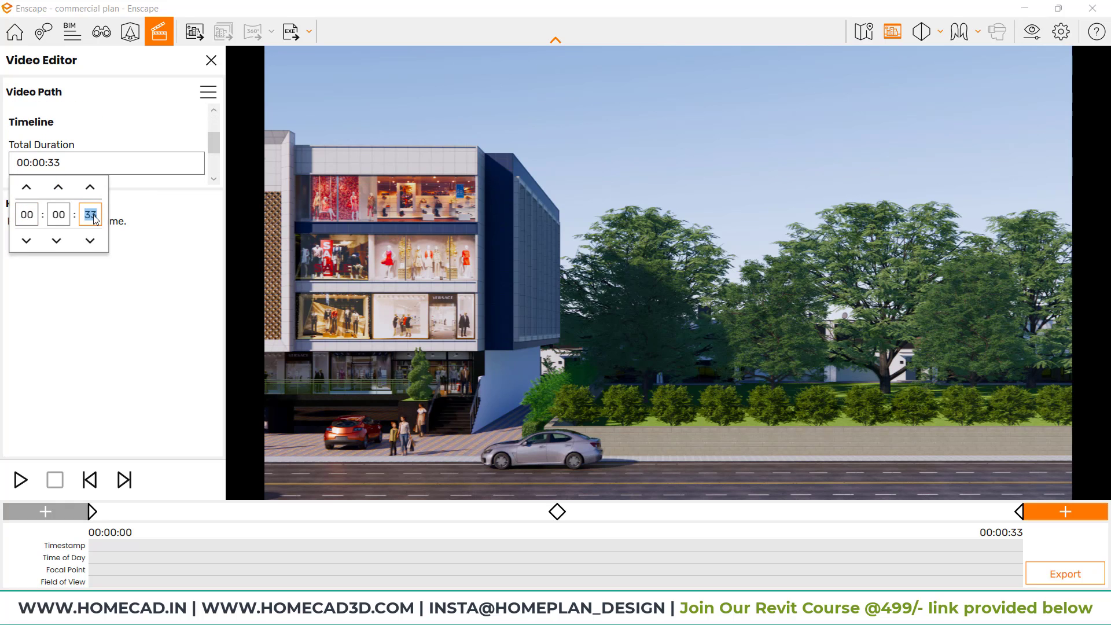
key(Return)
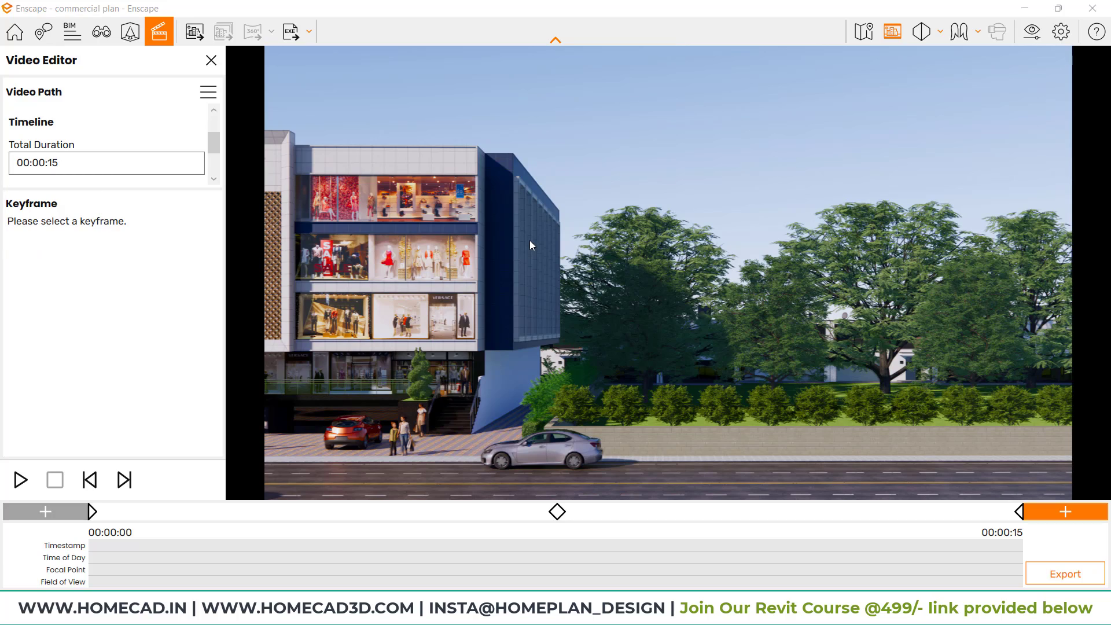
click(10, 479)
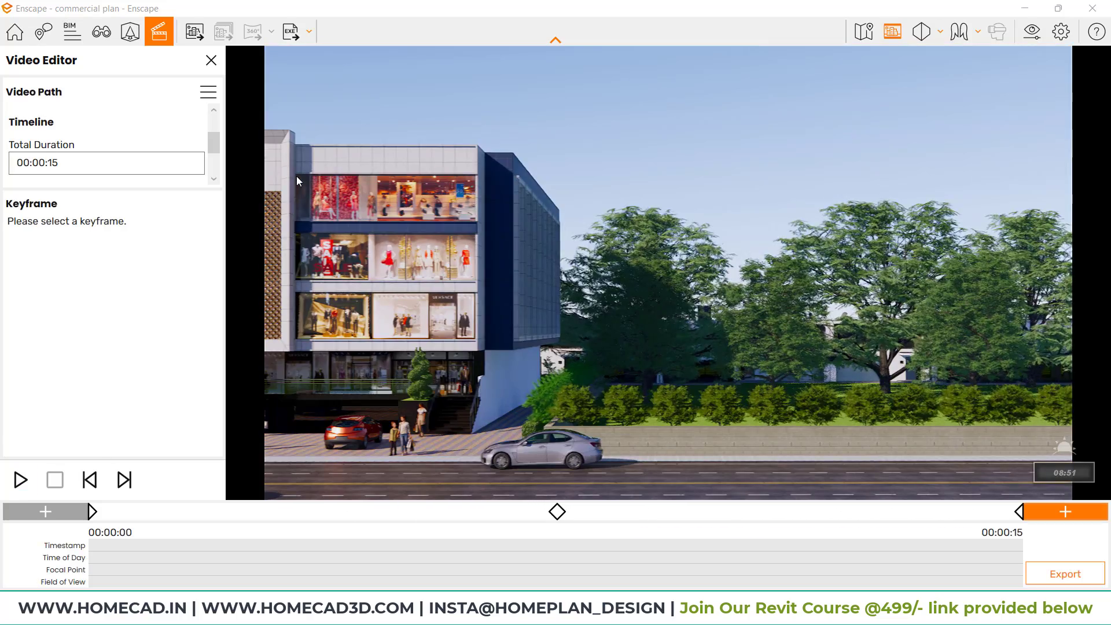
Save the video path as Enscape_VideoPath.xml in the COMMERCIAL BUILIDNG ELEVATION folder.
click(208, 92)
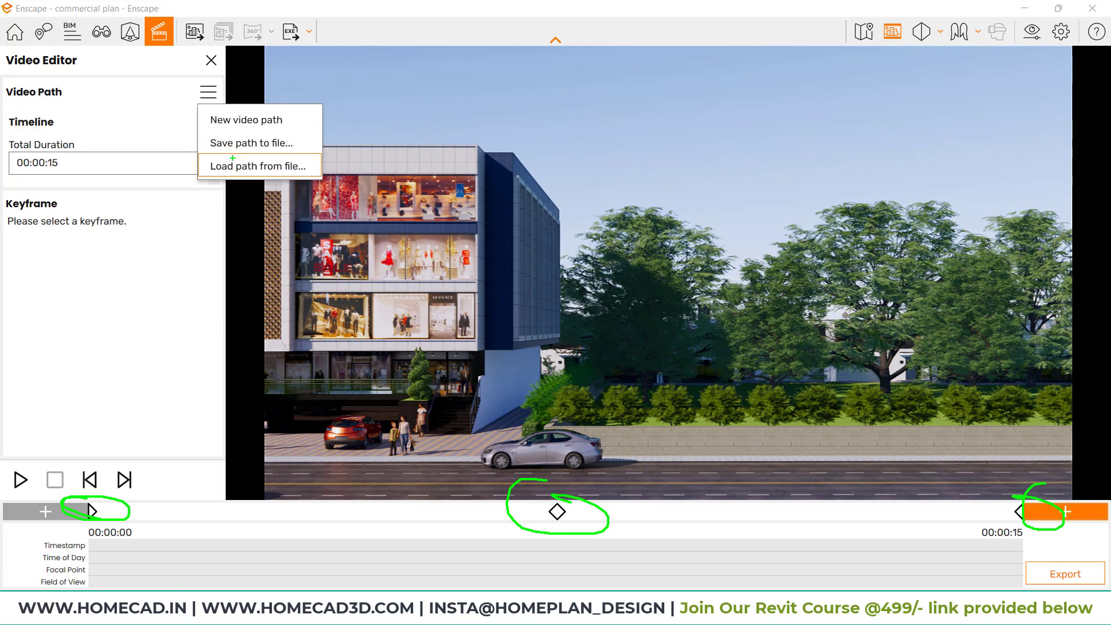
mouse_move(309, 168)
ctrl+mouse_down()
mouse_move(336, 156)
mouse_move(324, 157)
ctrl+mouse_up()
key(Escape)
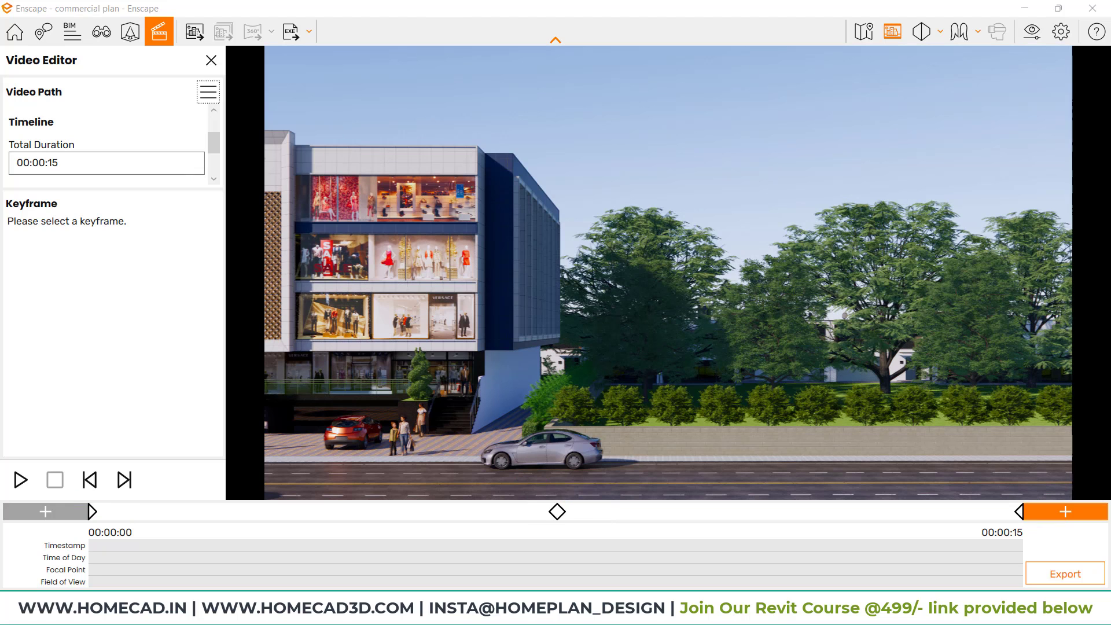
click(204, 96)
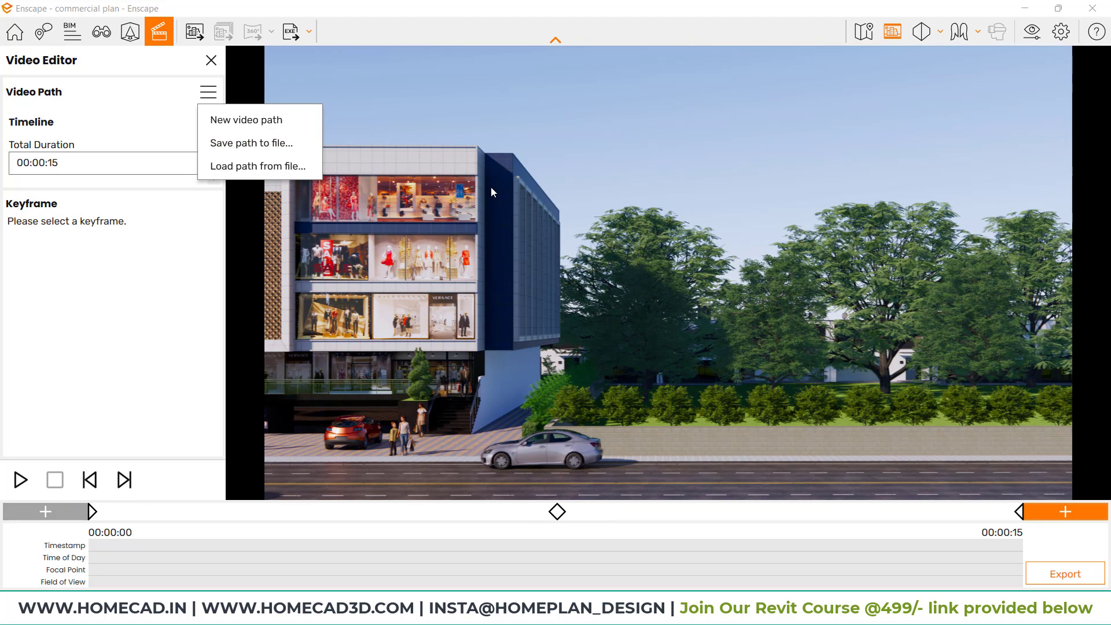
click(251, 142)
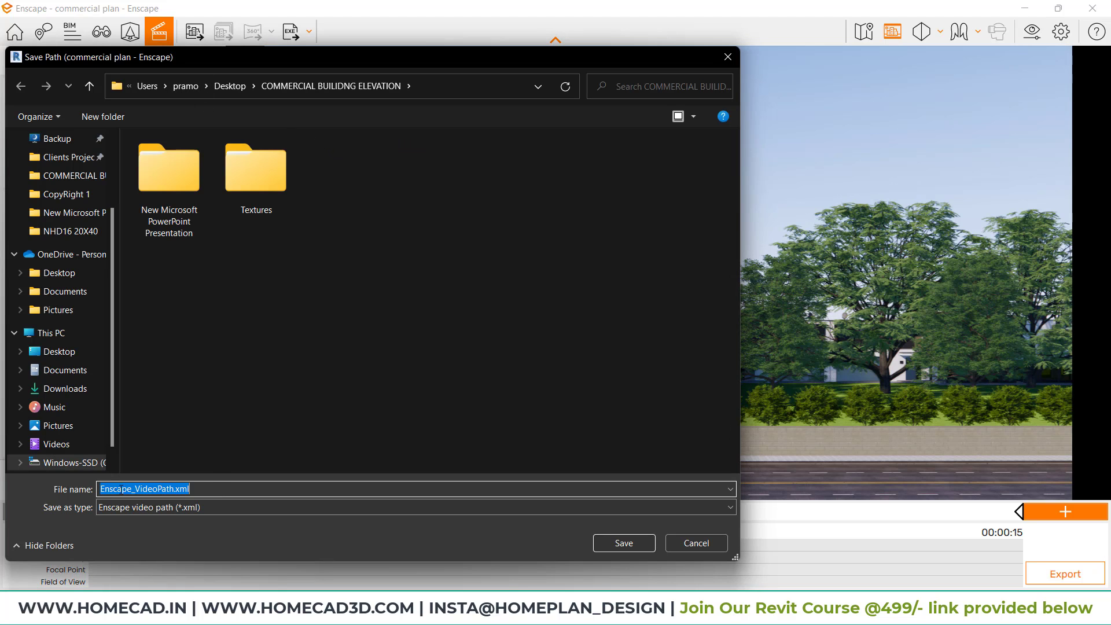
click(619, 541)
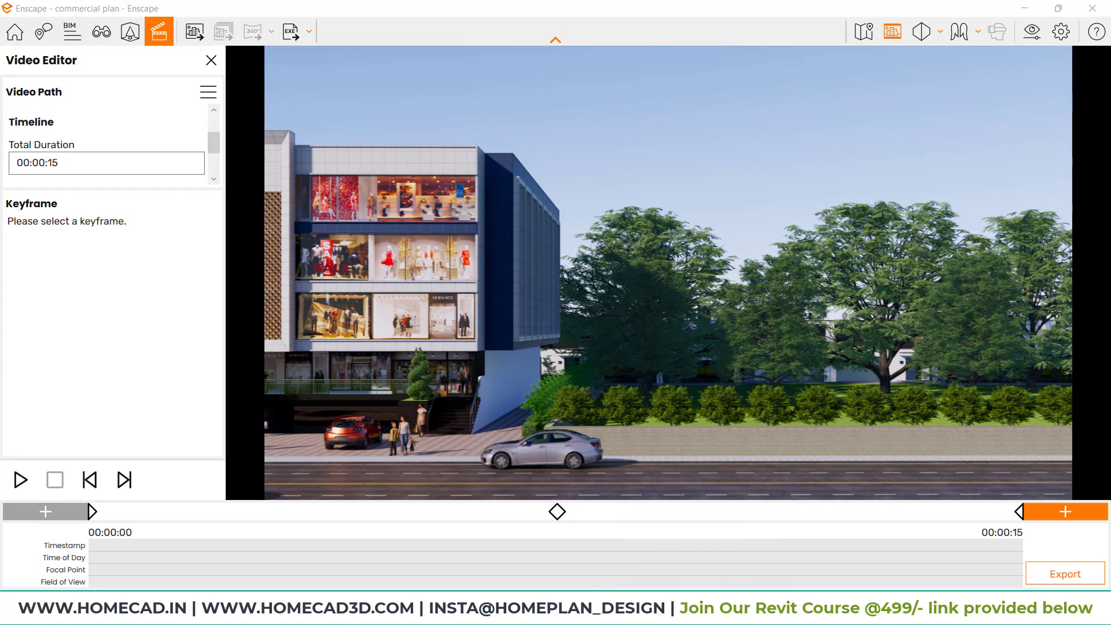
Start a new video path and accept deleting the current one.
click(208, 91)
click(246, 119)
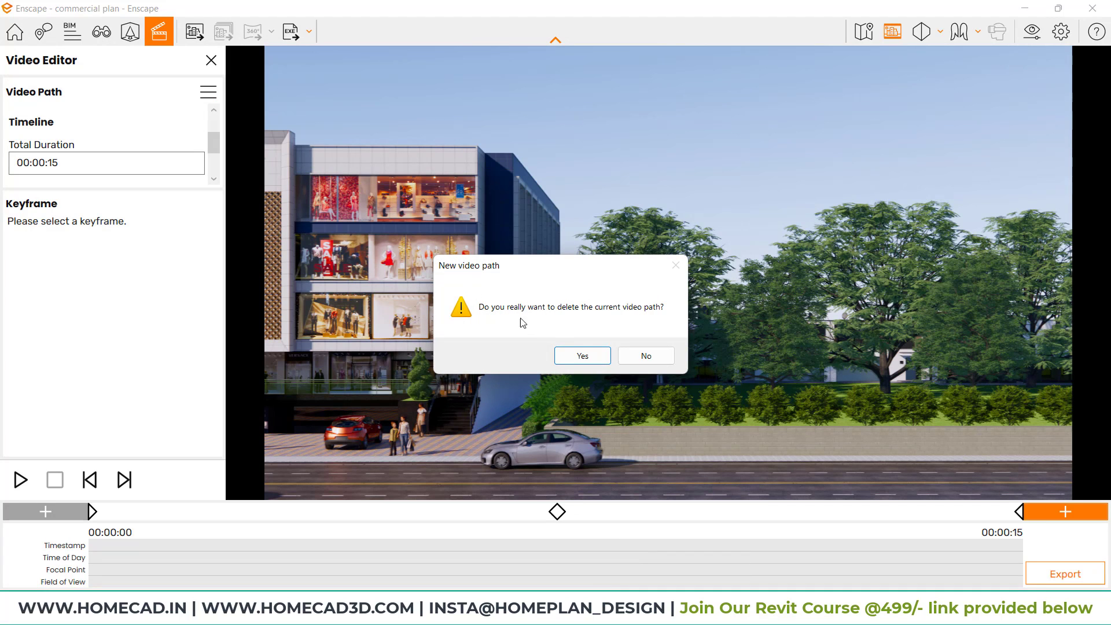
click(592, 359)
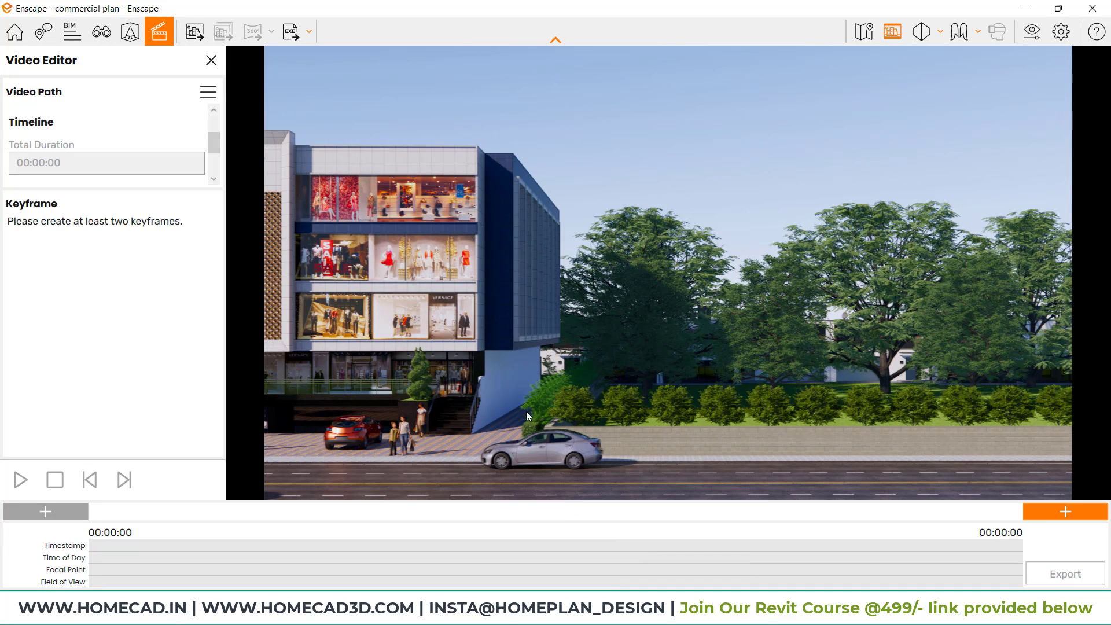
Move the camera to a low street view of the building's left front corner and add the first keyframe.
click(452, 332)
key(a)
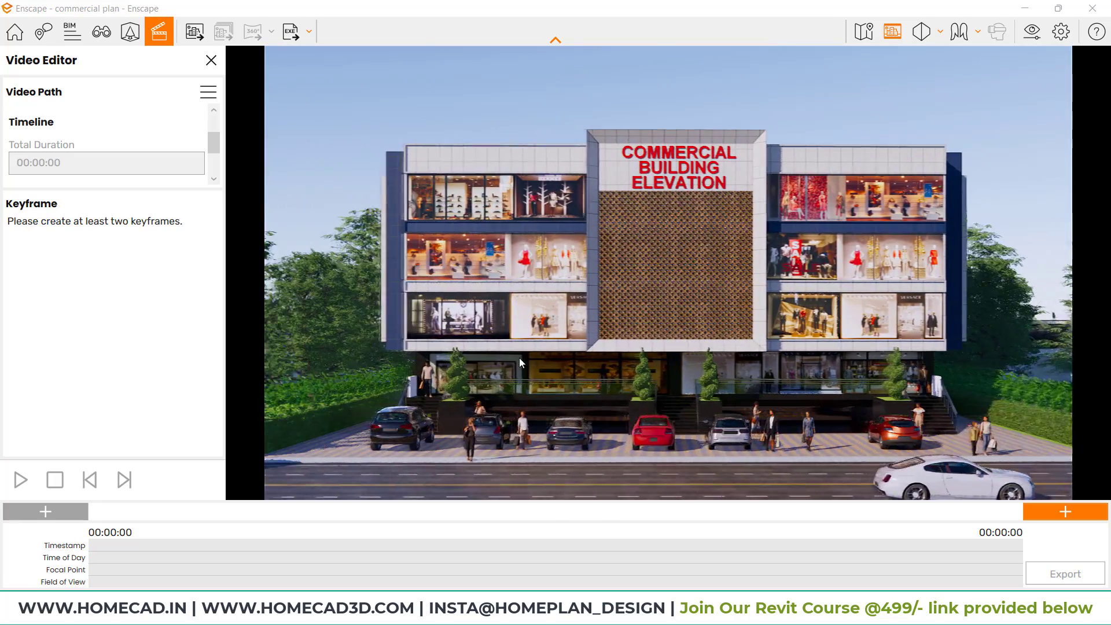
right_drag(519, 359, 665, 359)
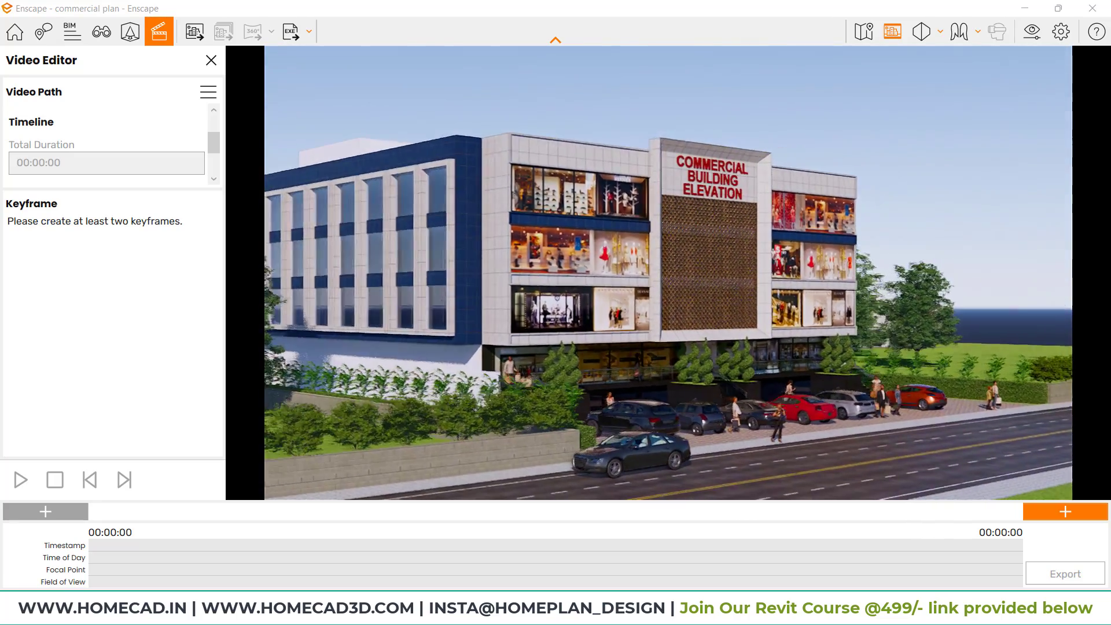
drag(529, 358, 567, 356)
key(w)
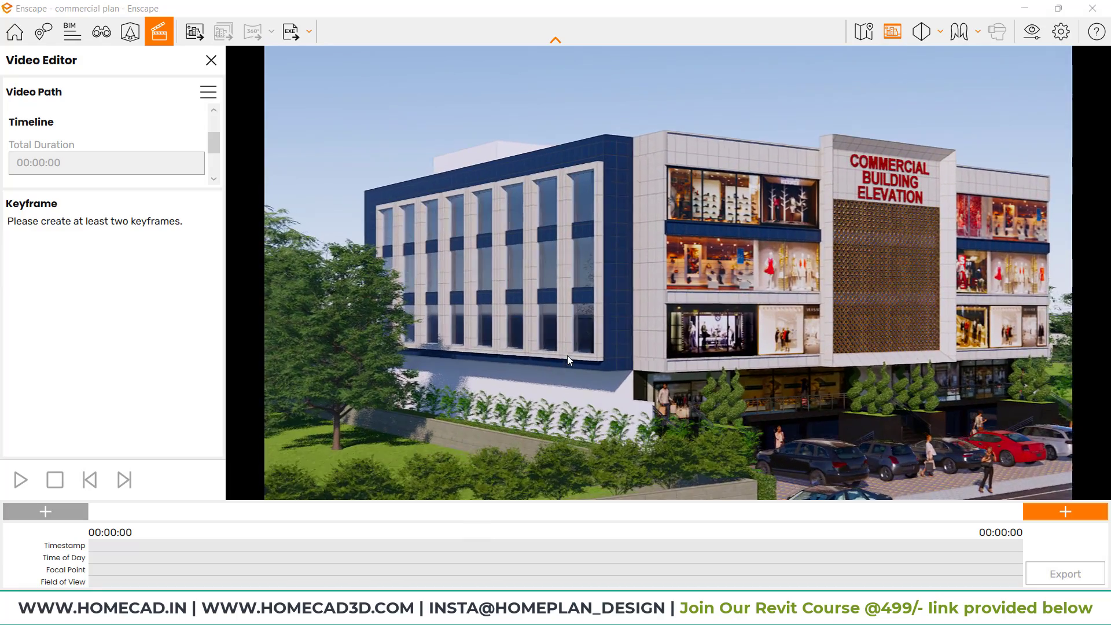
key(q)
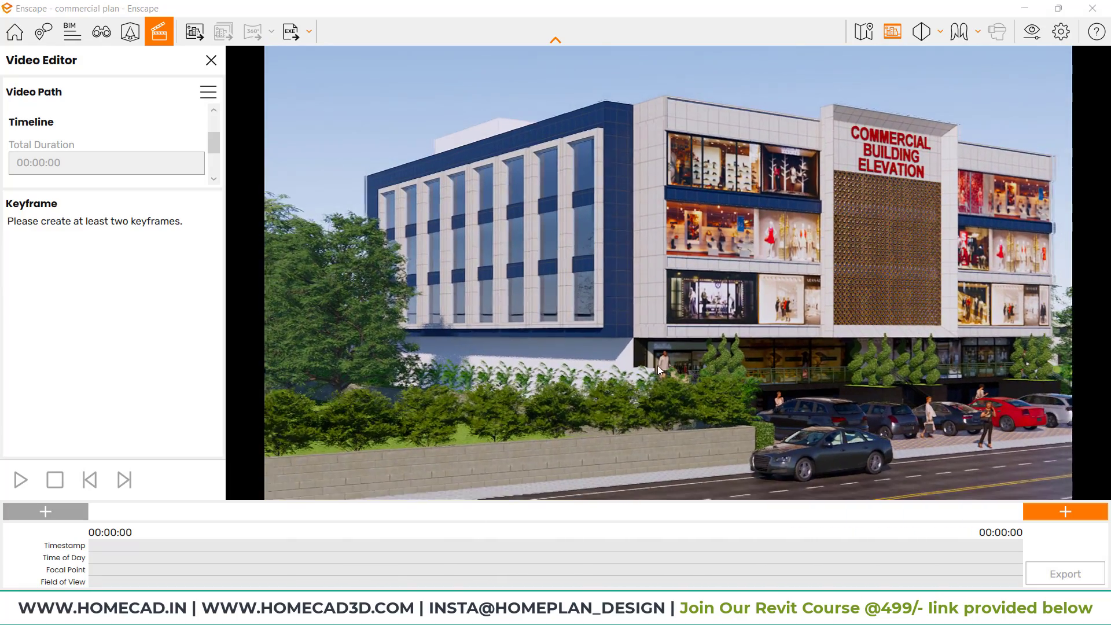
key(q)
drag(677, 353, 733, 361)
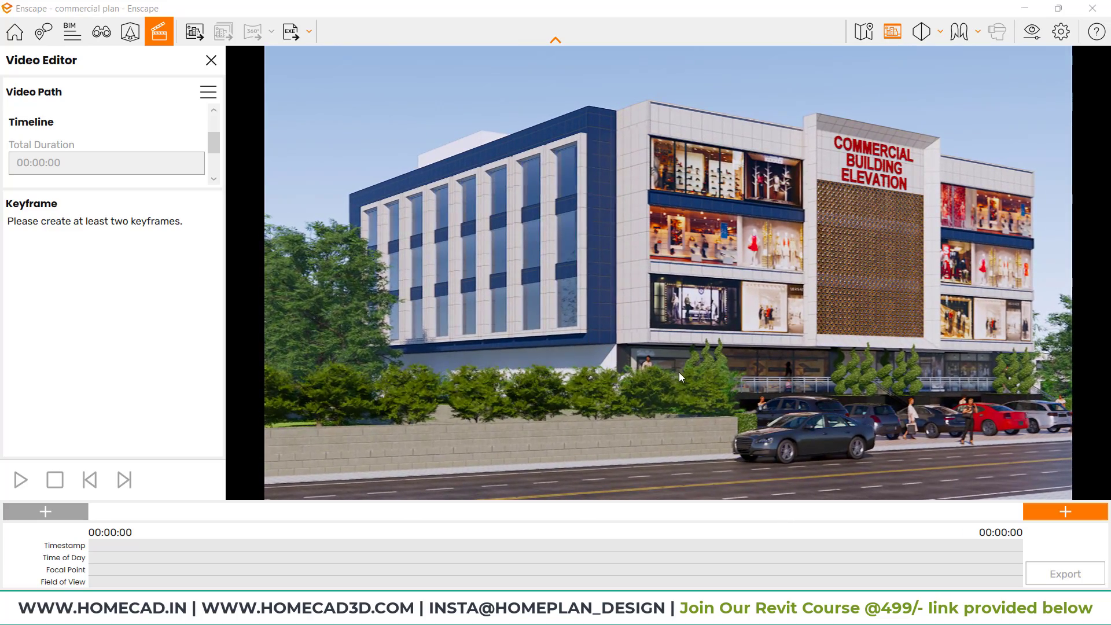
click(1065, 512)
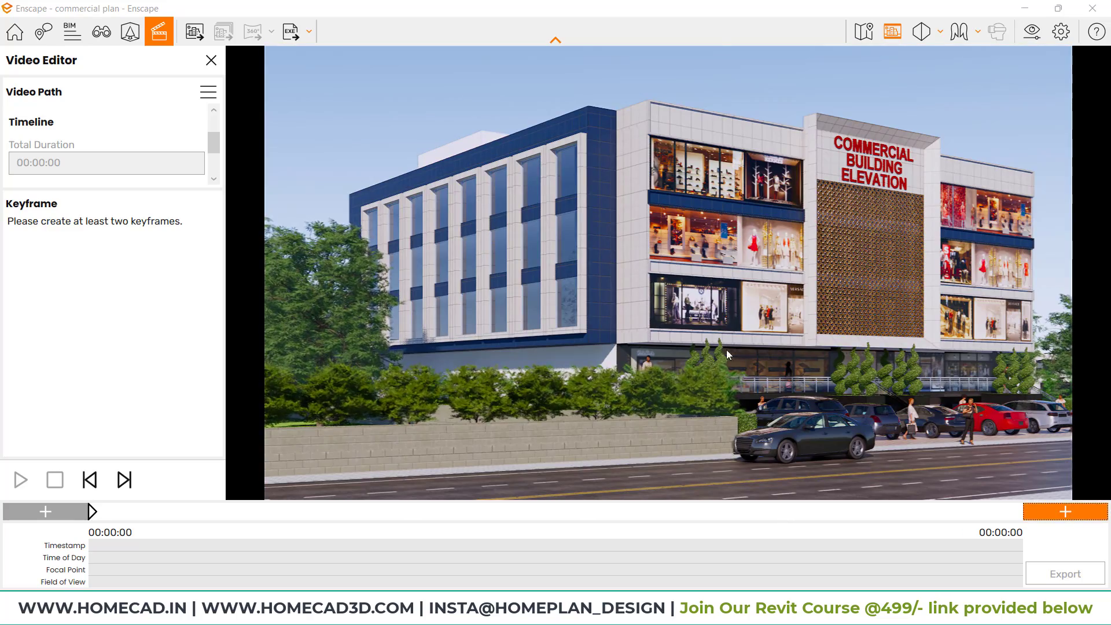
Orbit the camera across the building's front, adding a second keyframe left of centre and a closer third one near the front centre.
right_drag(856, 278, 741, 276)
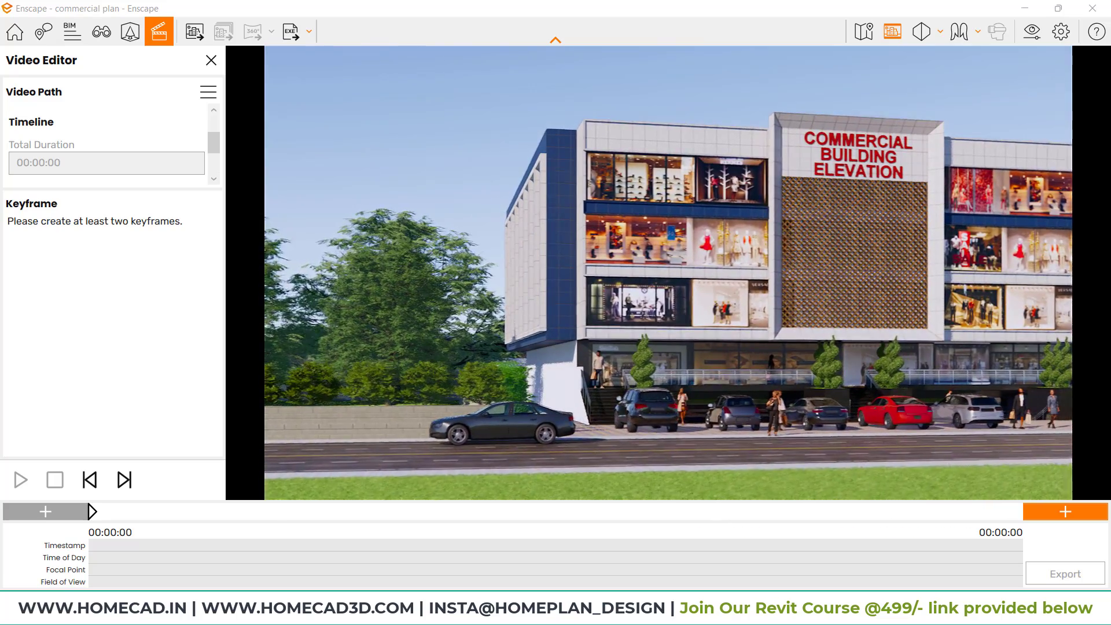
click(1044, 512)
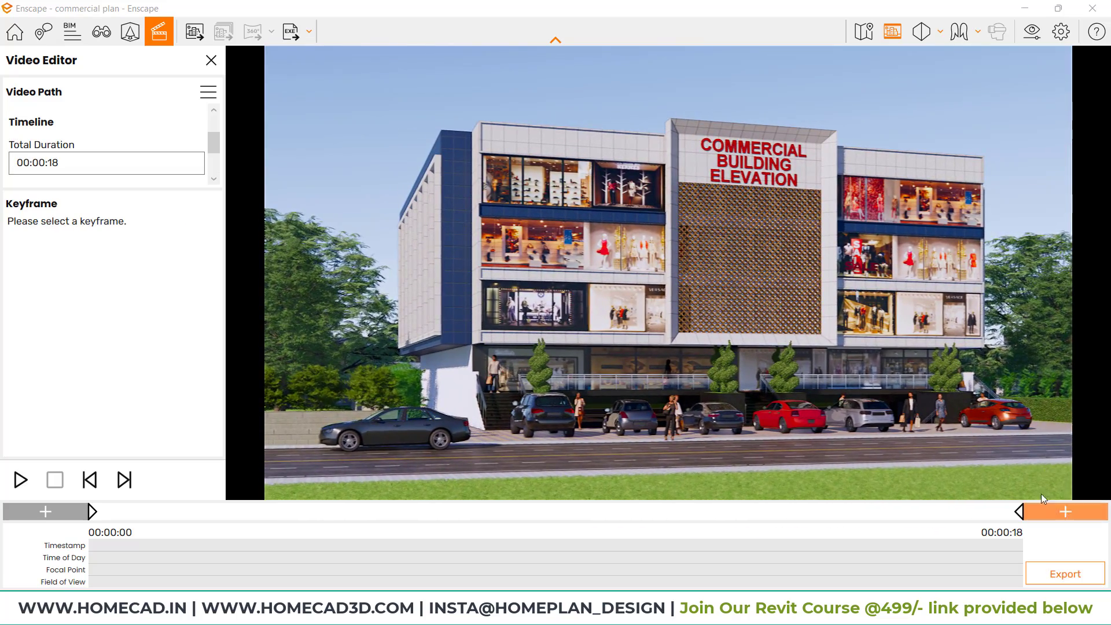
right_drag(833, 283, 723, 281)
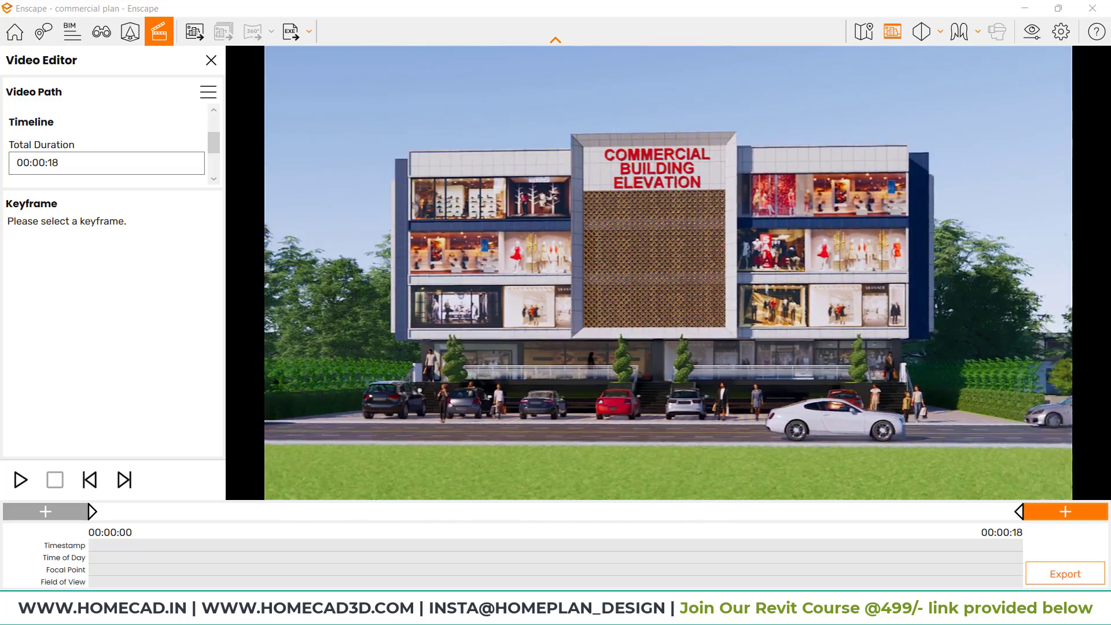
scroll(919, 315, up, 3)
right_drag(922, 323, 880, 307)
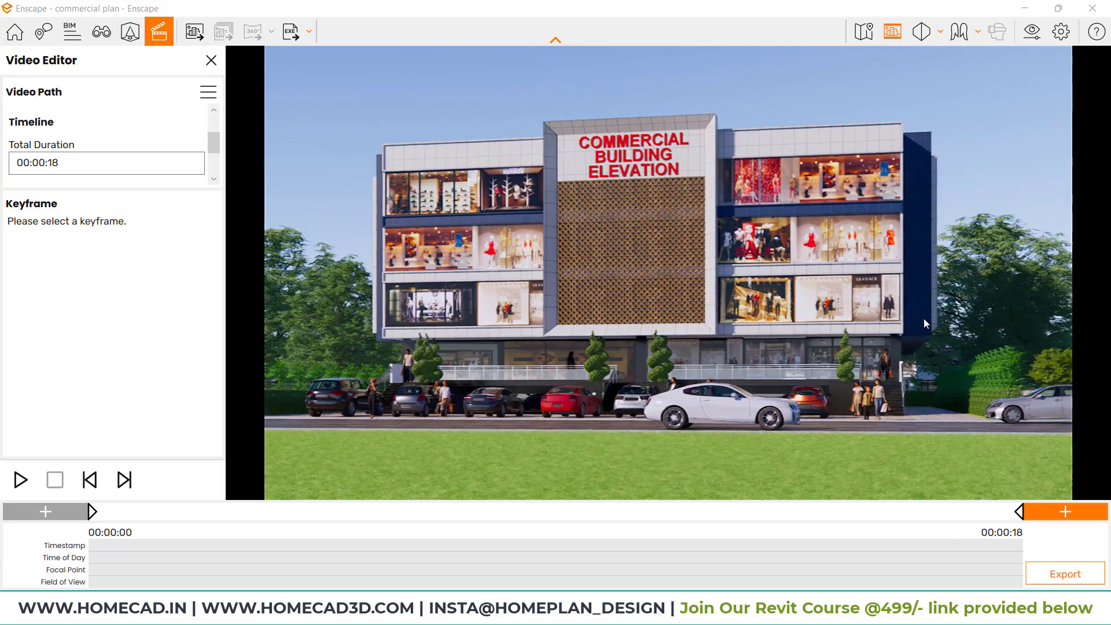
scroll(922, 317, up, 2)
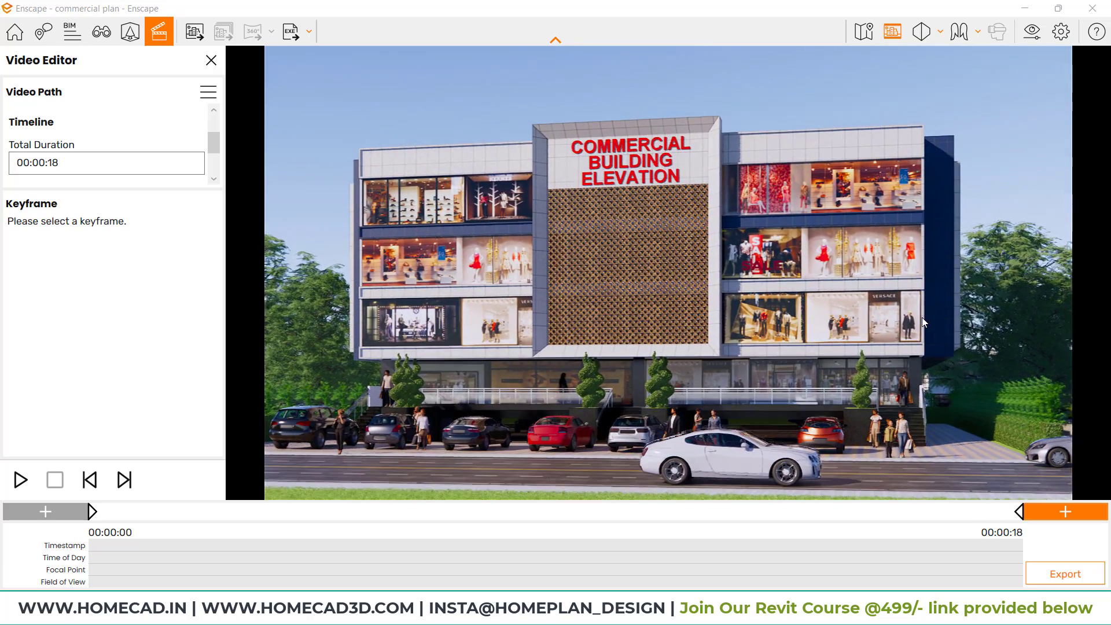
click(1065, 512)
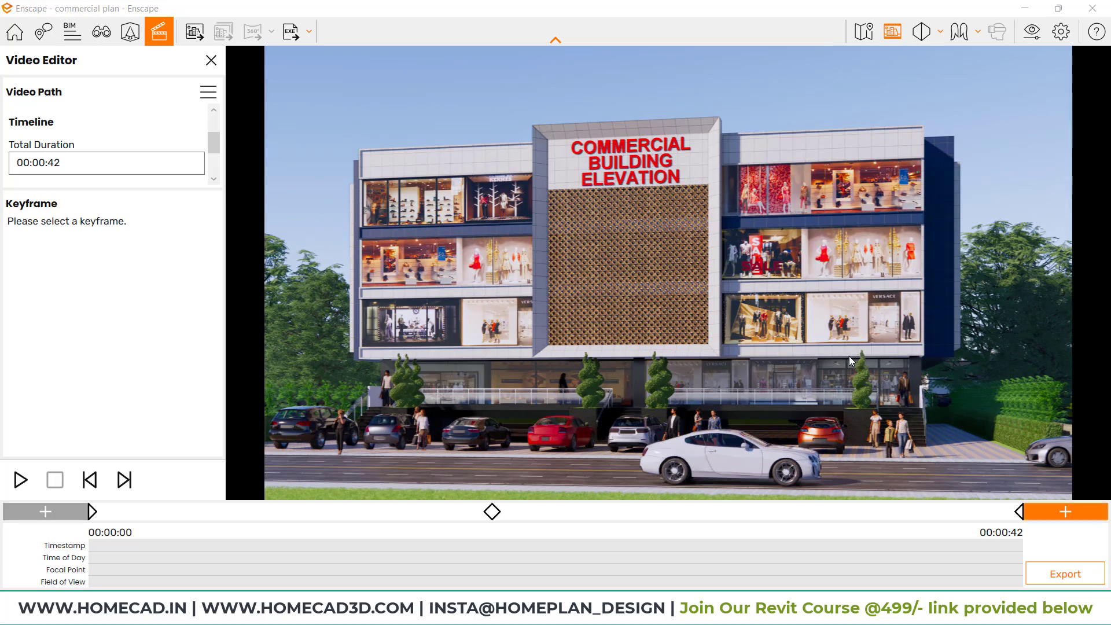
Orbit the camera to show the building's right front corner and add the fourth keyframe.
right_drag(902, 317, 718, 312)
drag(908, 333, 880, 335)
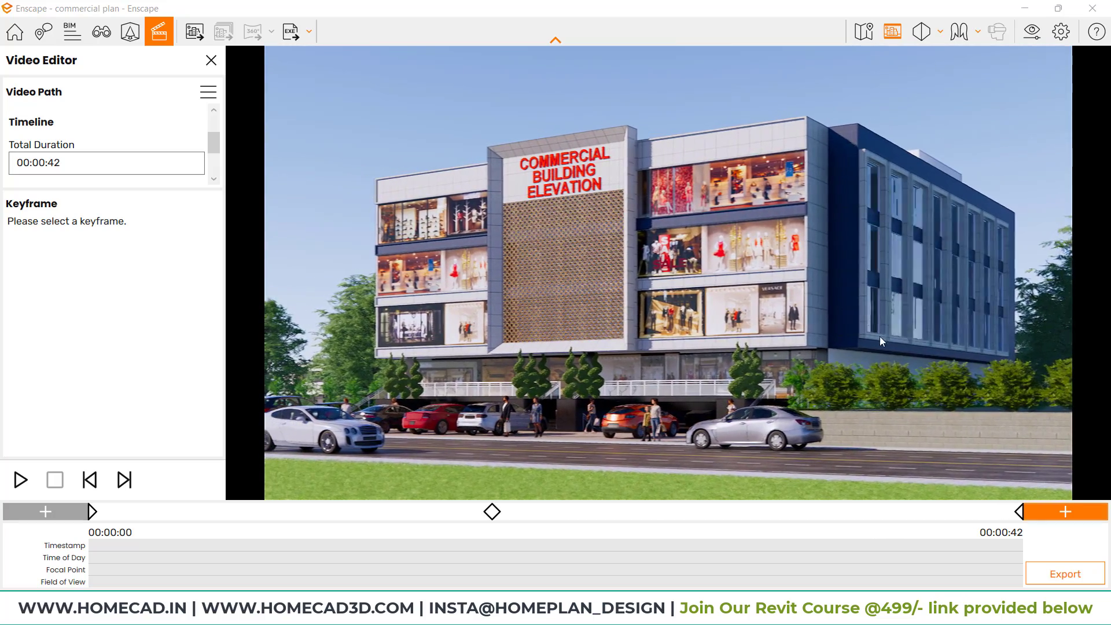
click(1072, 511)
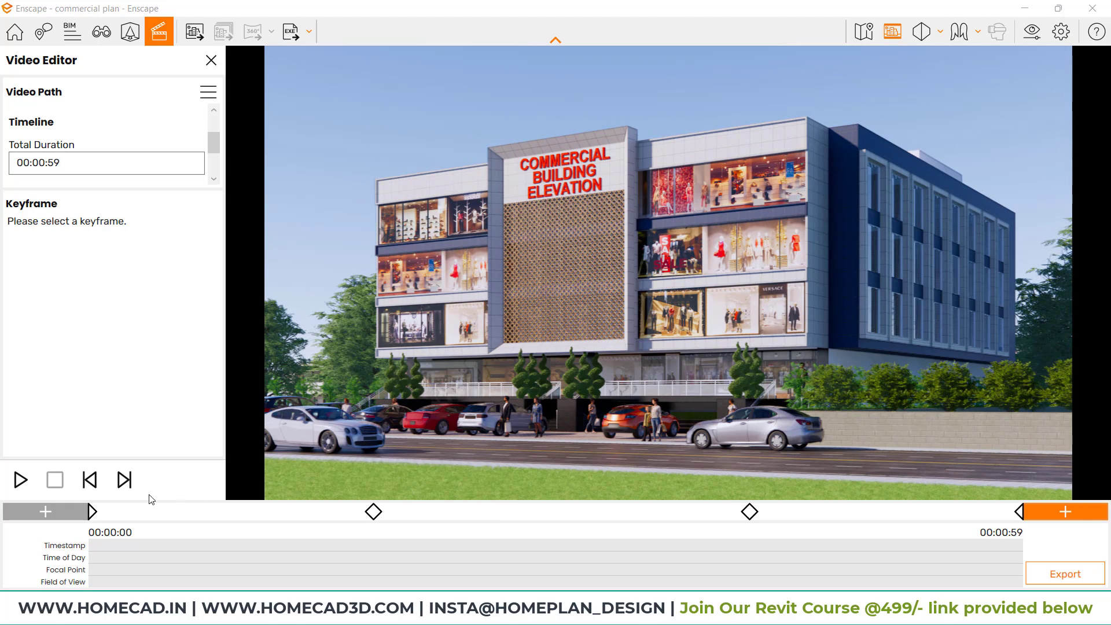
Set the new video path's total duration to 00:00:20 and play its preview.
click(56, 159)
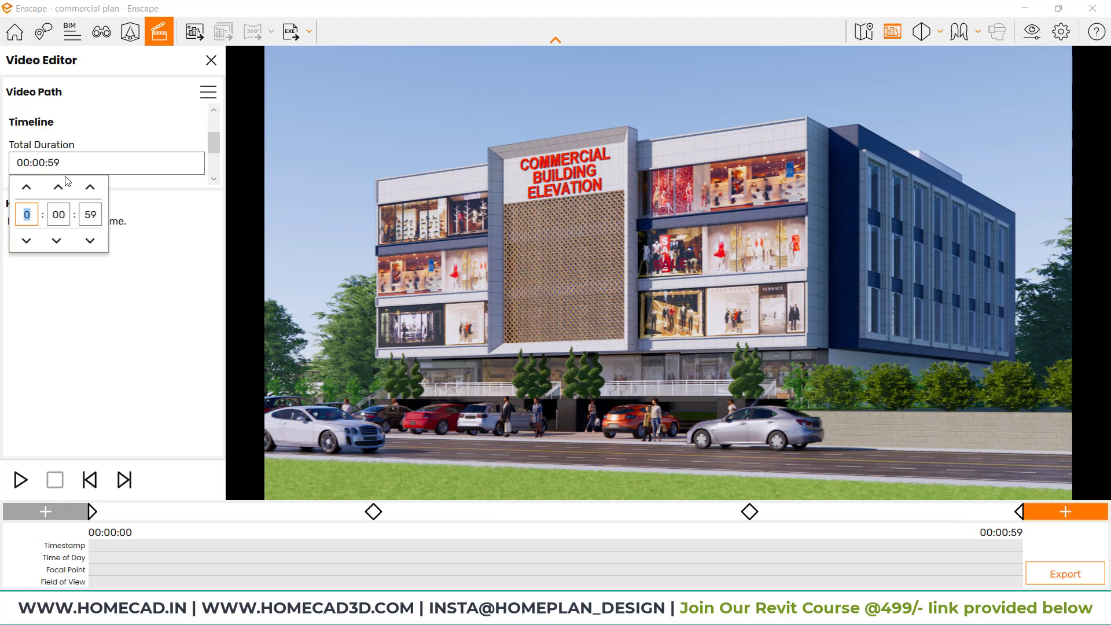
text(20)
key(Return)
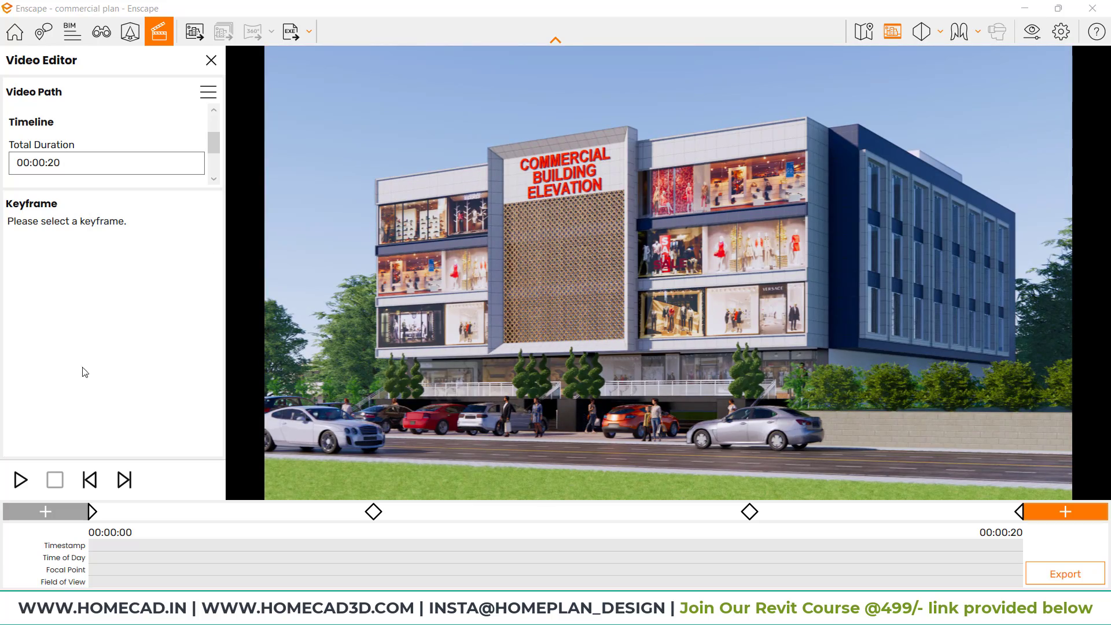
click(20, 479)
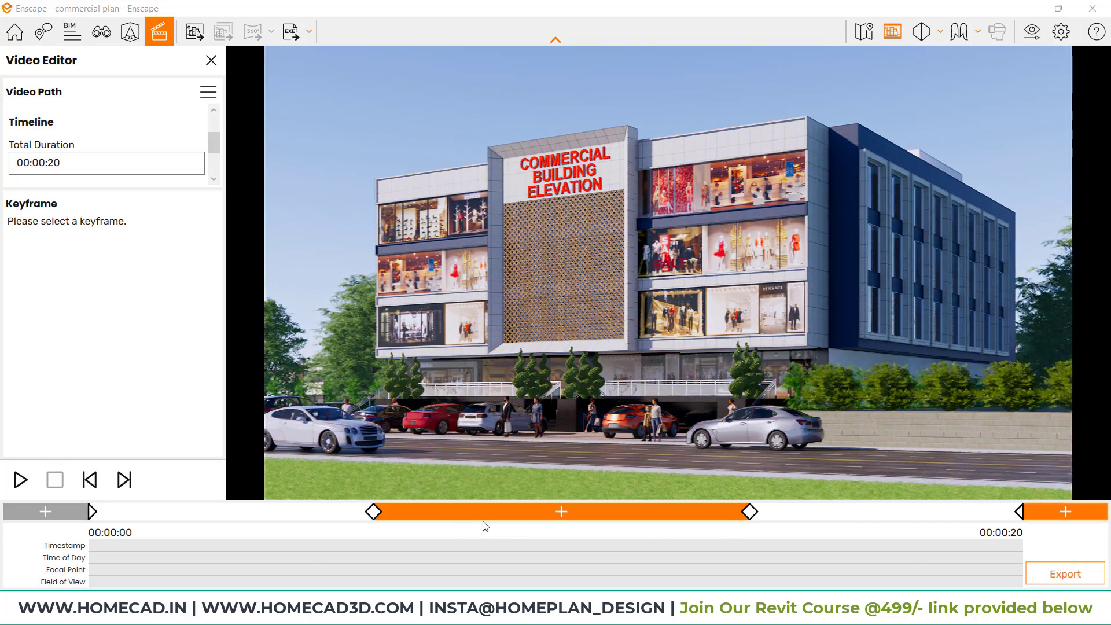
Configure the video export with Ultra HD resolution, Maximum compression quality and 120 frames per second.
click(1059, 575)
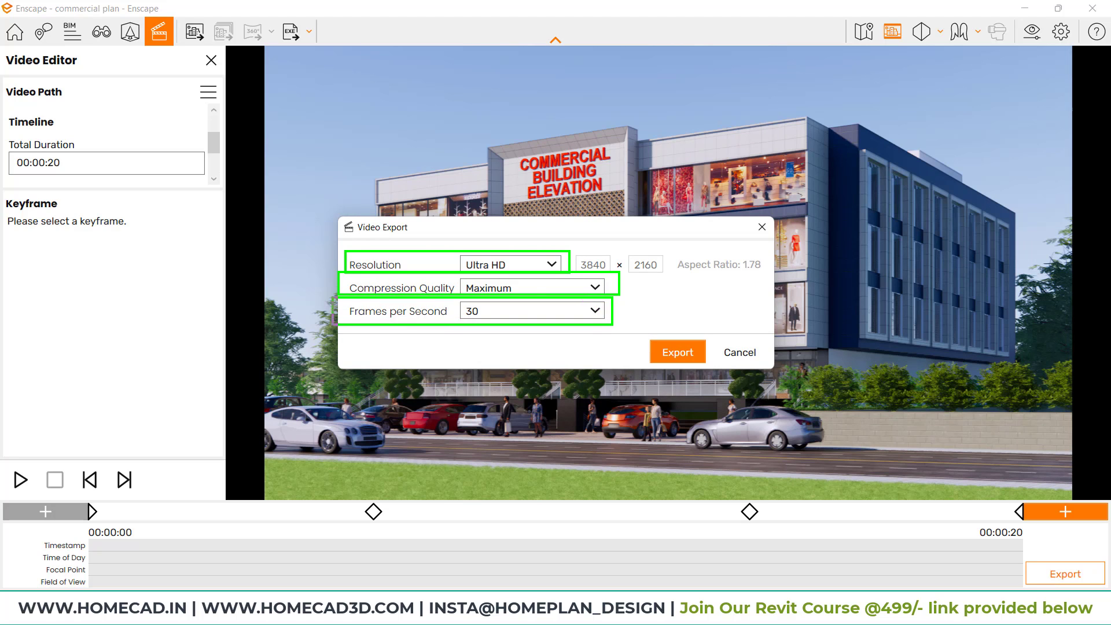
click(505, 266)
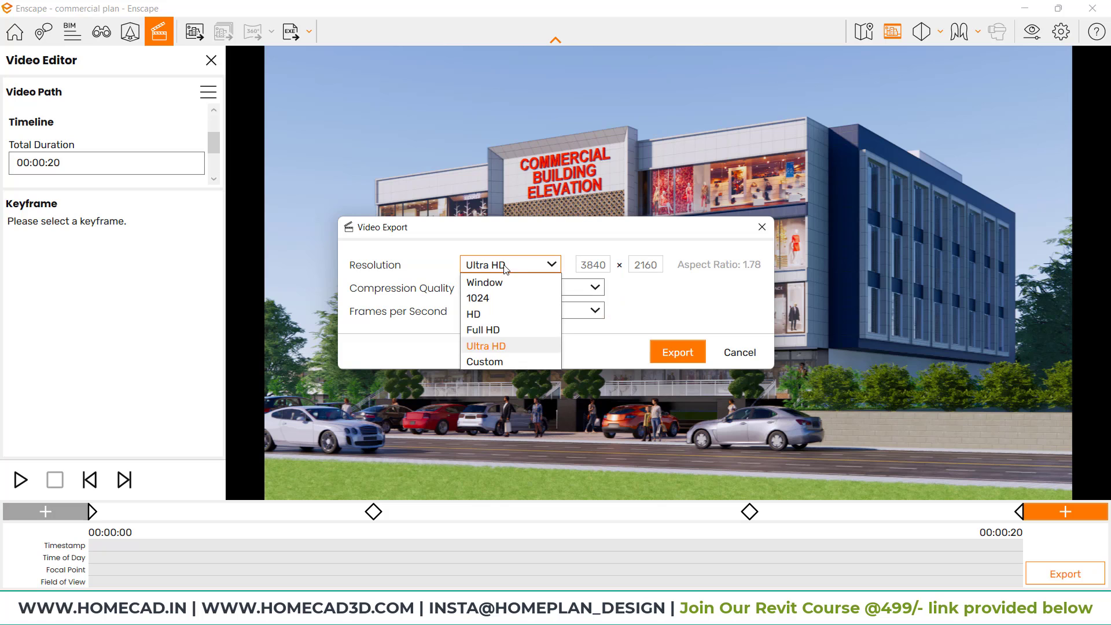
click(502, 346)
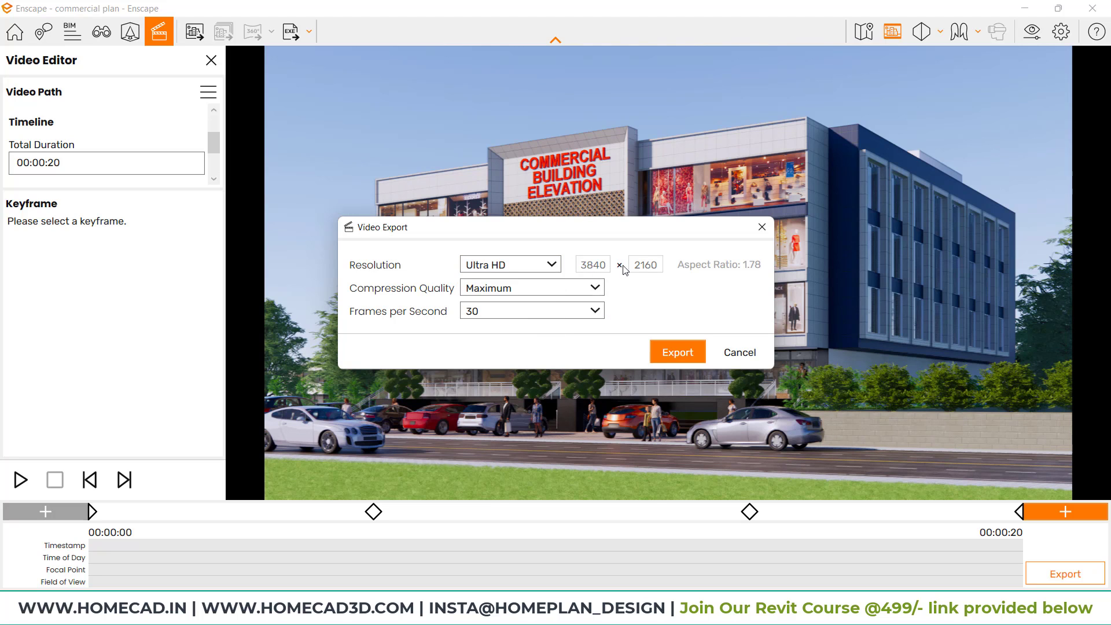
click(529, 290)
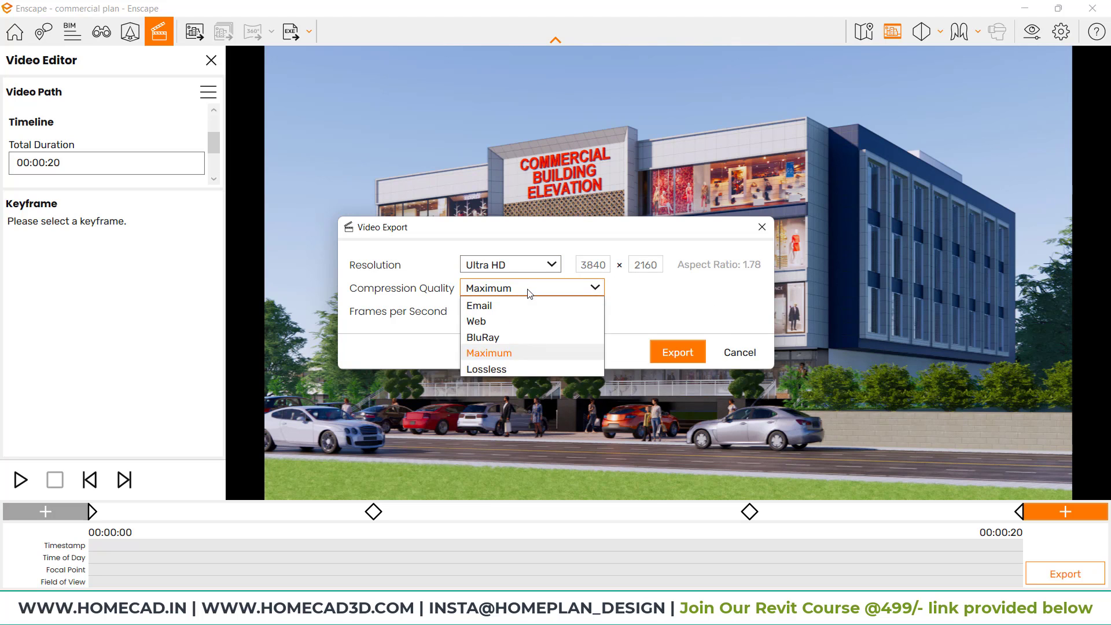
click(498, 354)
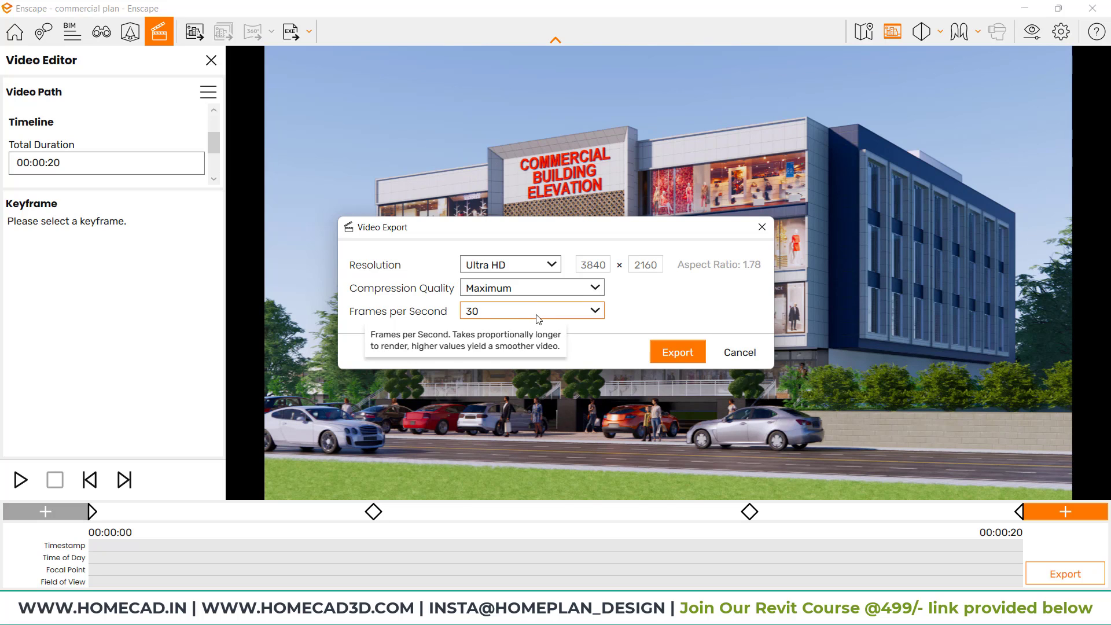
click(538, 319)
click(506, 360)
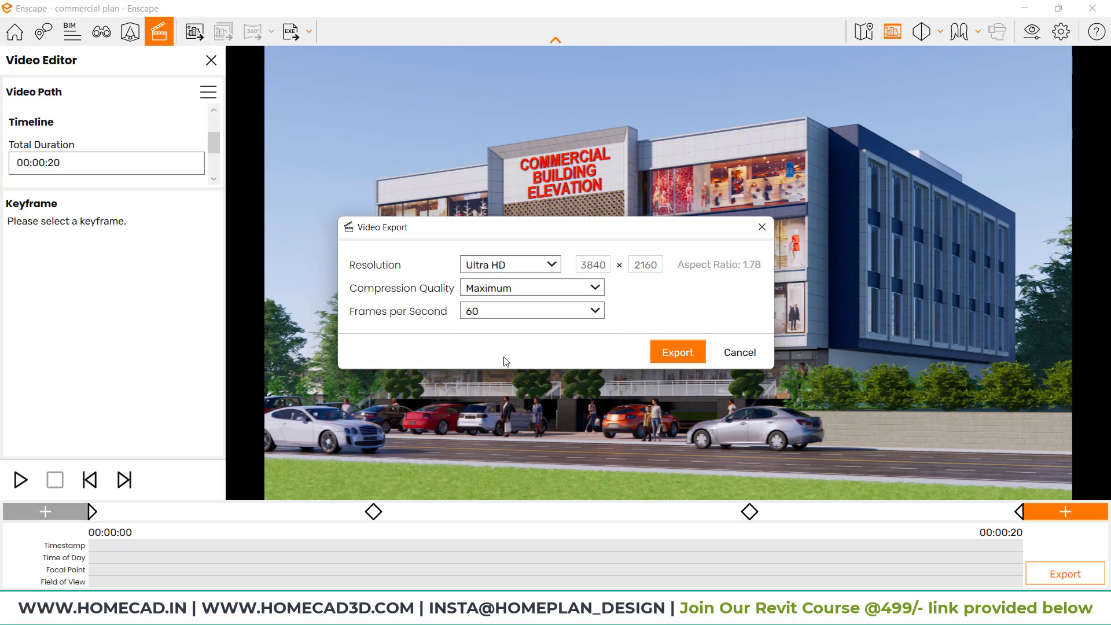
click(500, 318)
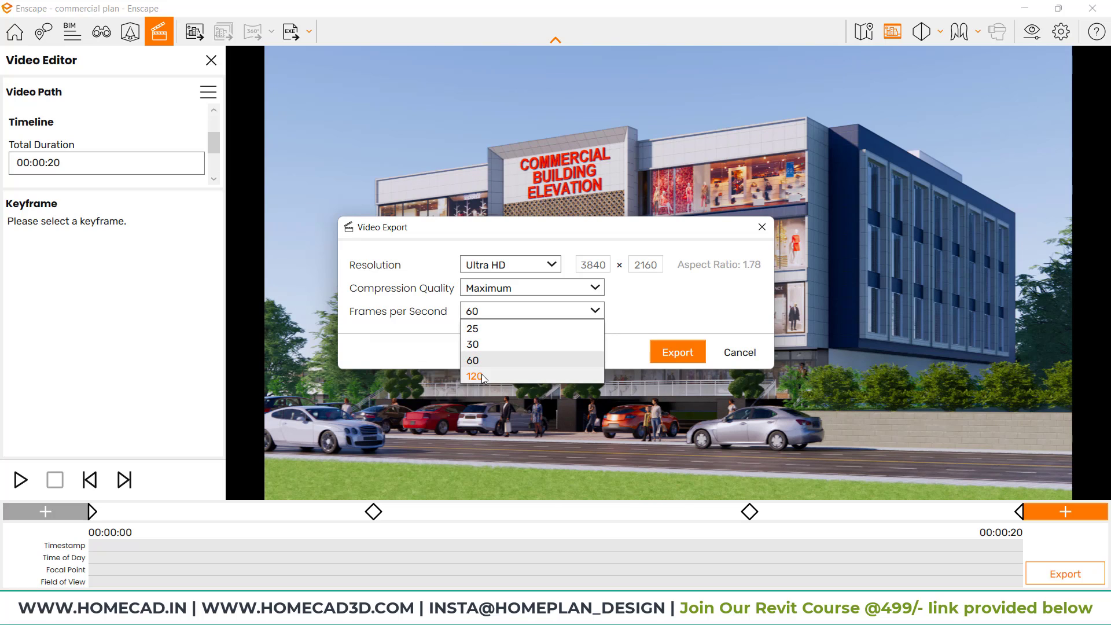
click(481, 374)
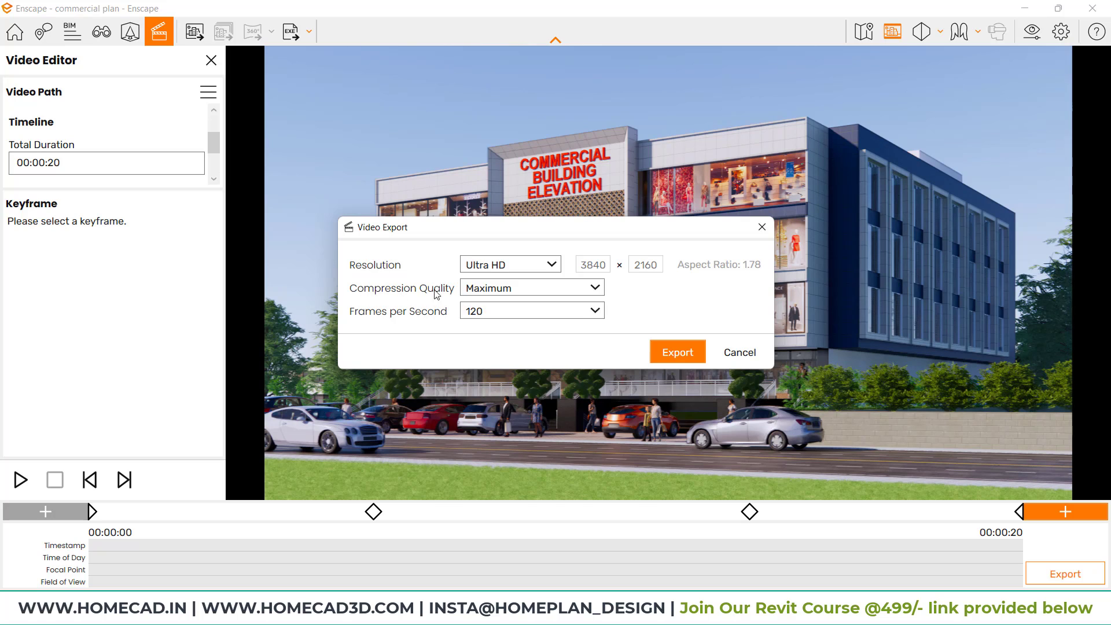
Try the Lossless compression quality, read its note, and set the quality back to Maximum.
click(499, 292)
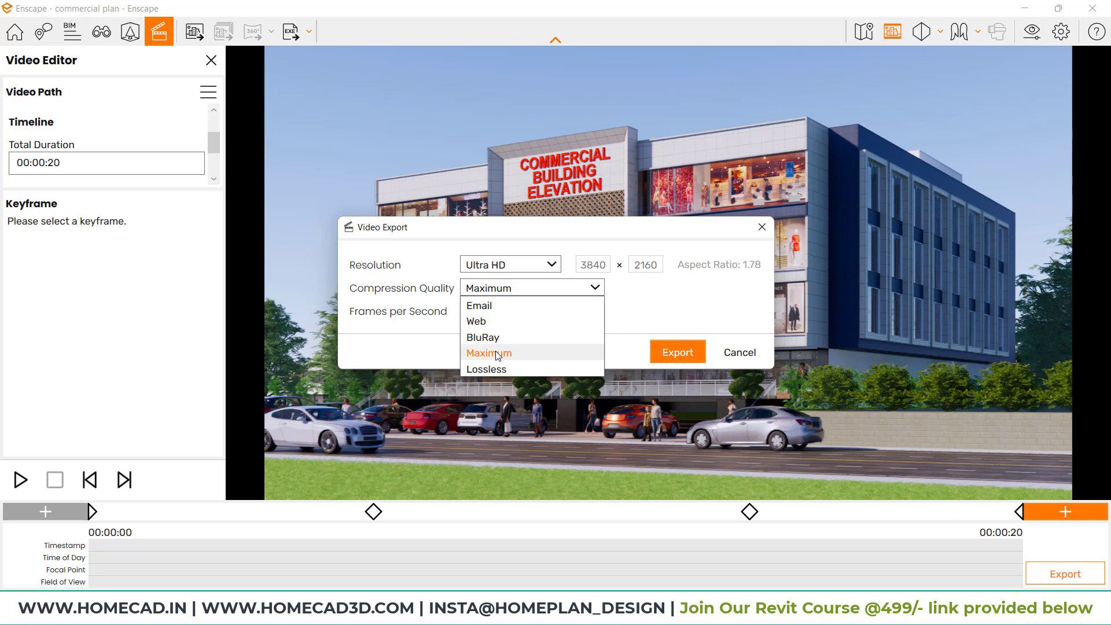
click(498, 353)
click(513, 292)
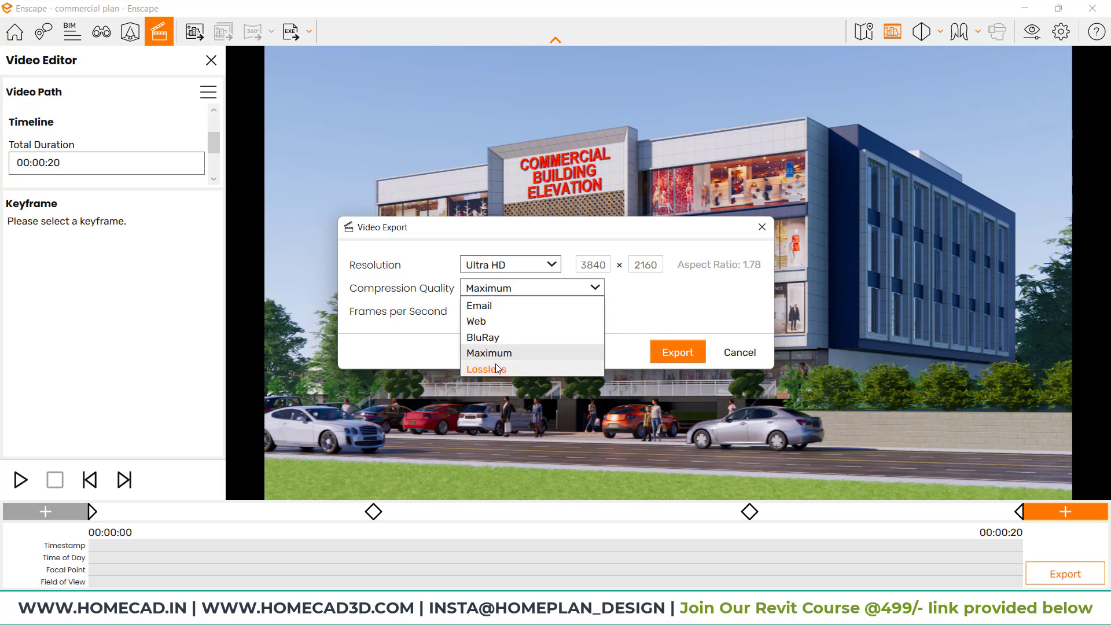
click(490, 367)
mouse_move(620, 294)
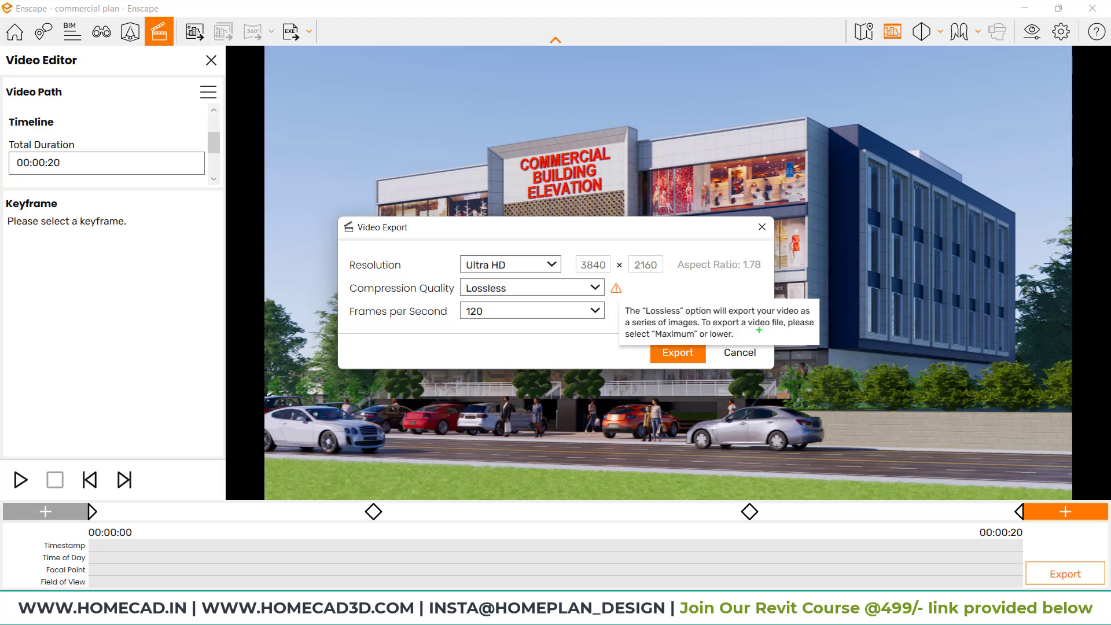
drag(625, 340, 716, 341)
key(Escape)
click(501, 292)
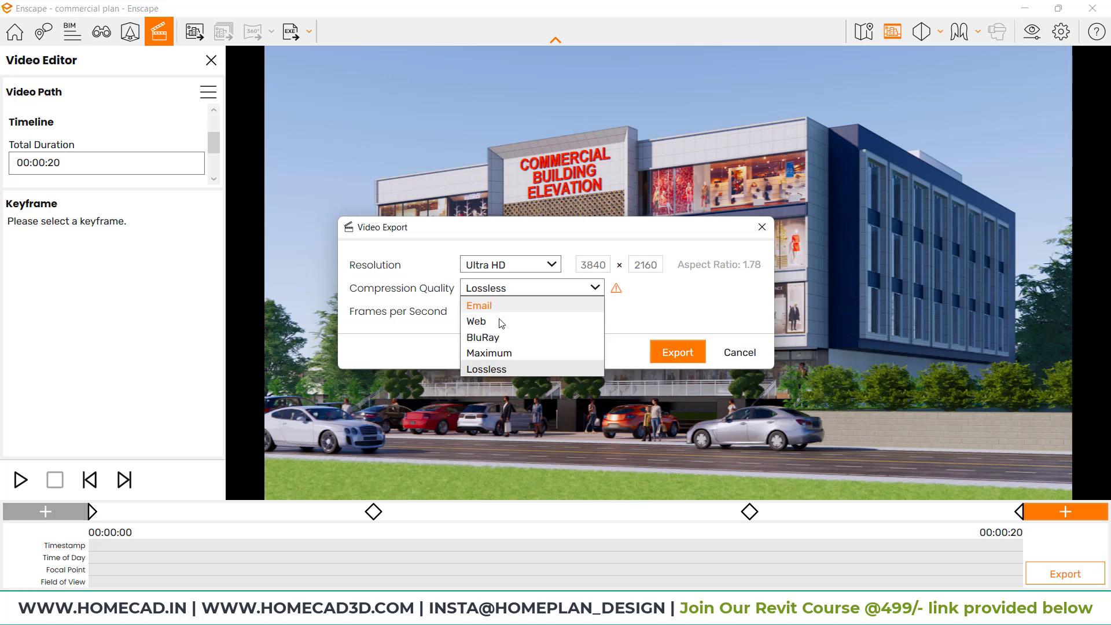
click(497, 353)
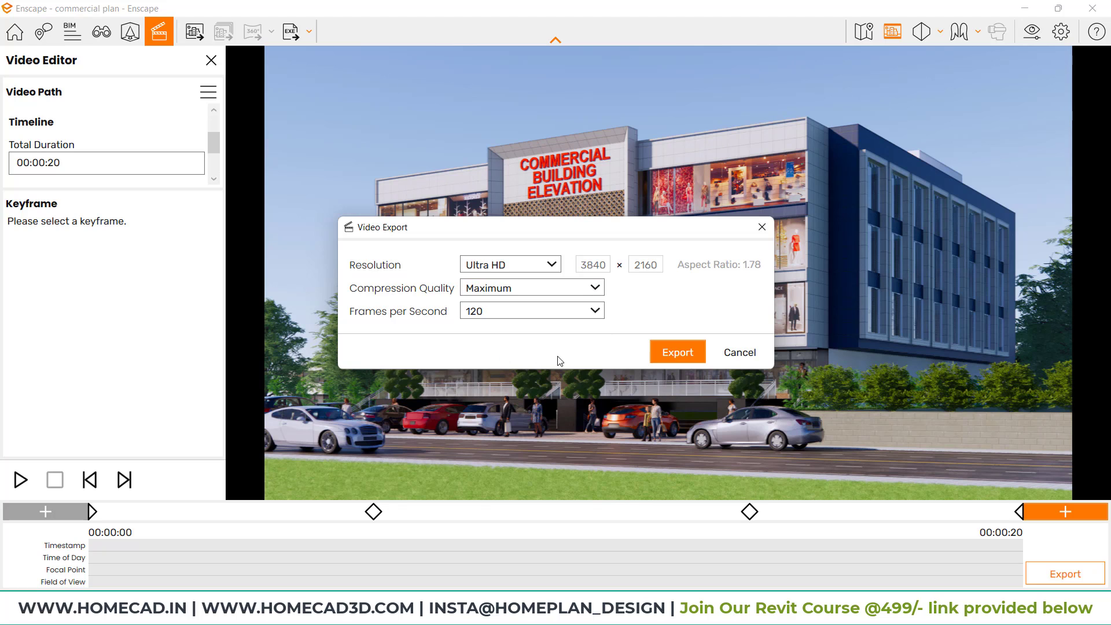
Export the video as MP4 file WALK 01 to the COMMERCIAL BUILIDNG ELEVATION folder on the Desktop.
click(676, 354)
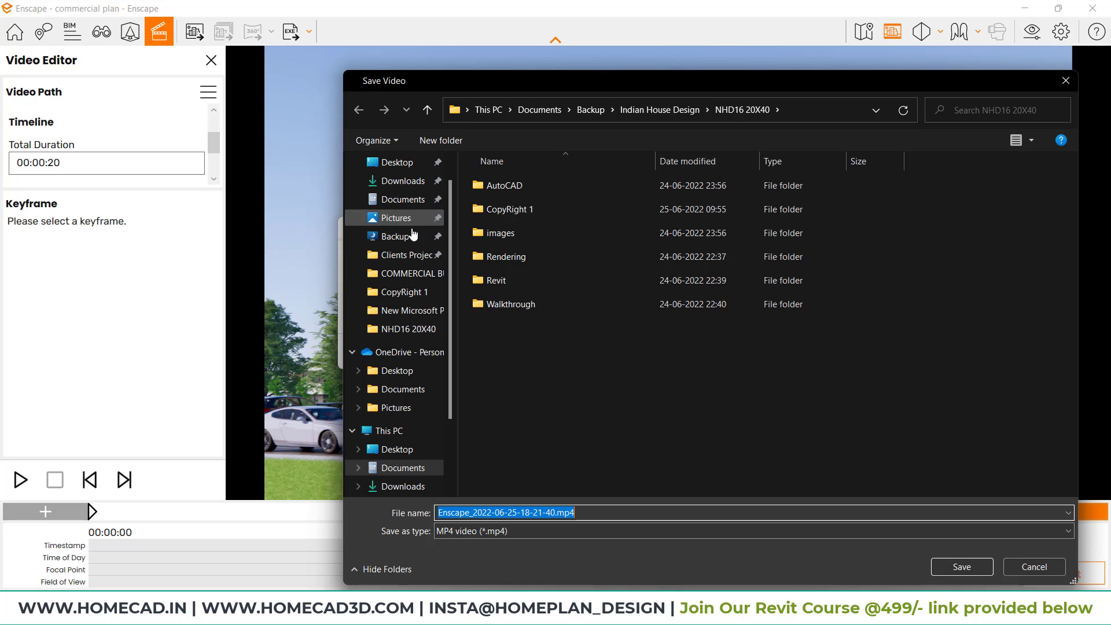
click(403, 181)
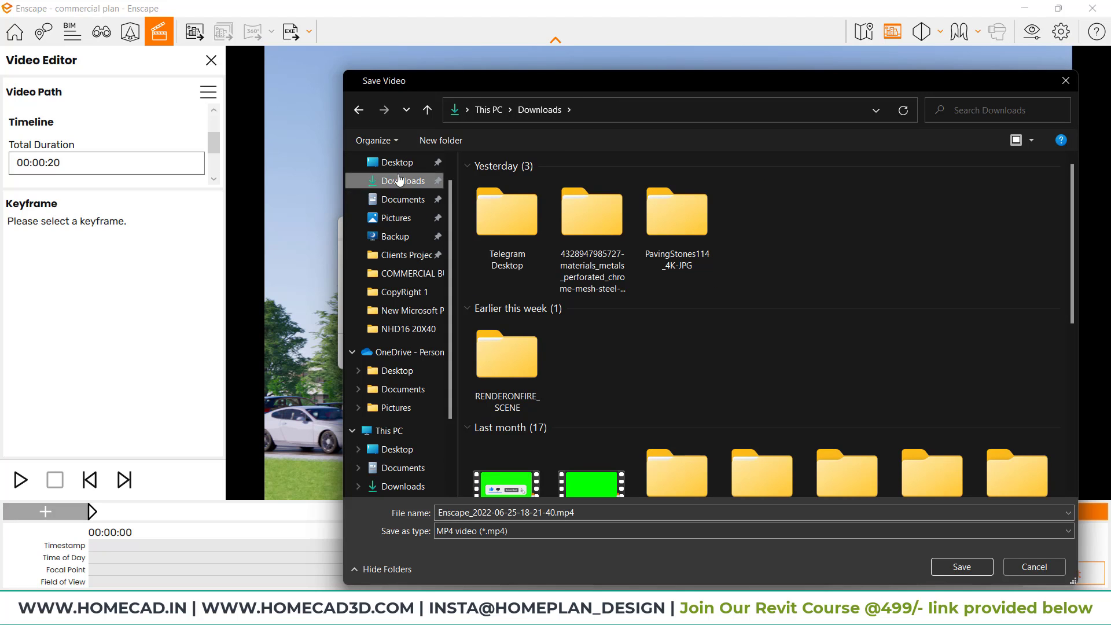
click(397, 162)
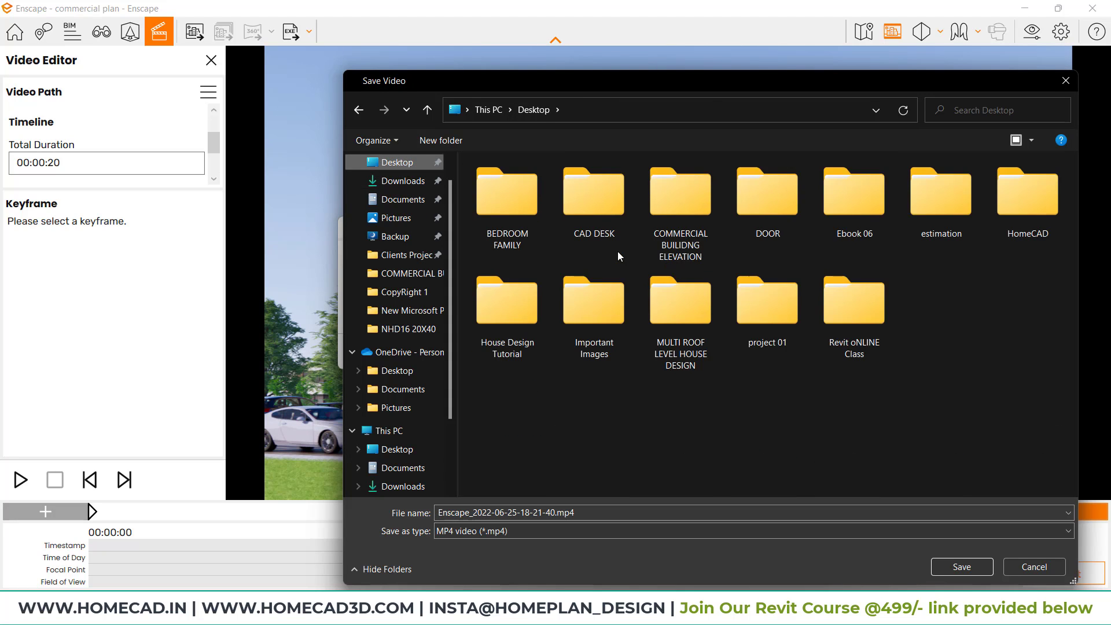
double_click(712, 216)
click(691, 513)
text(WALK 01)
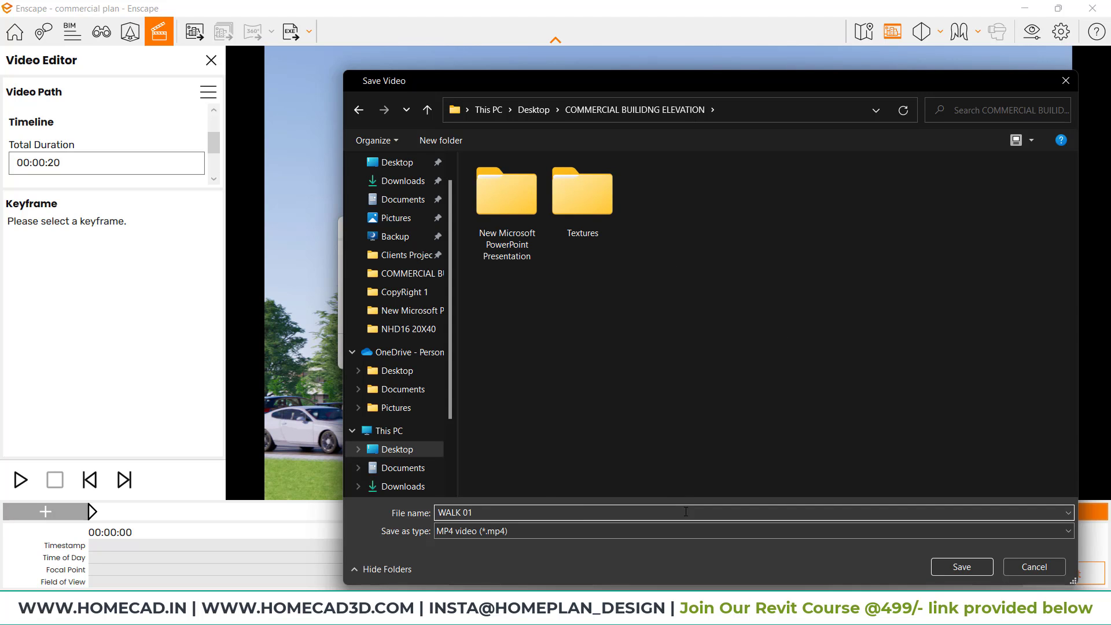
key(Return)
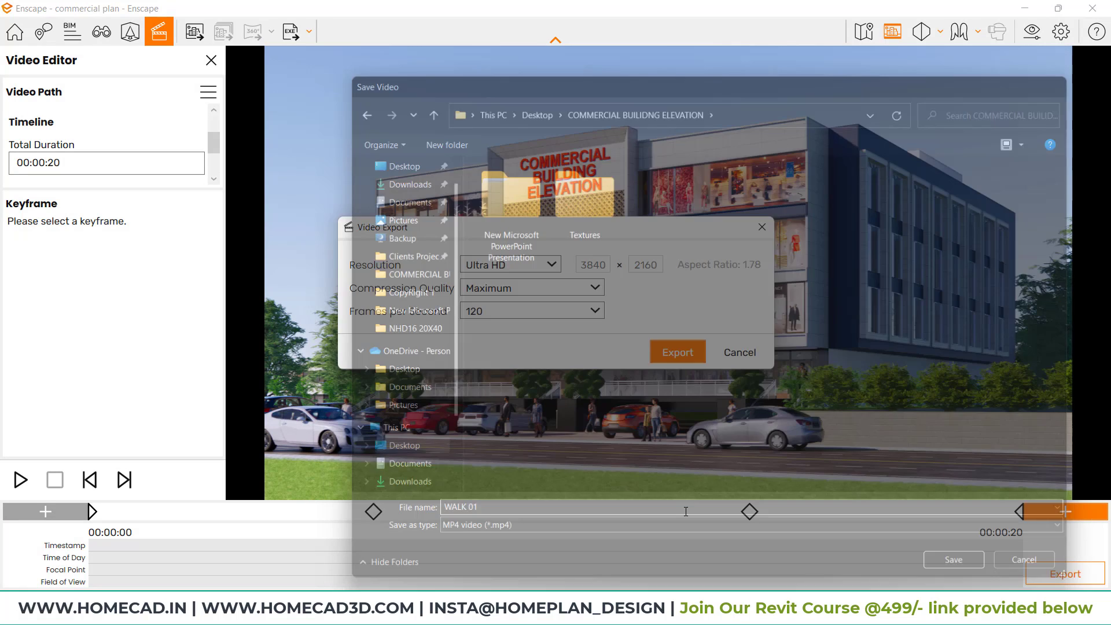
key(Return)
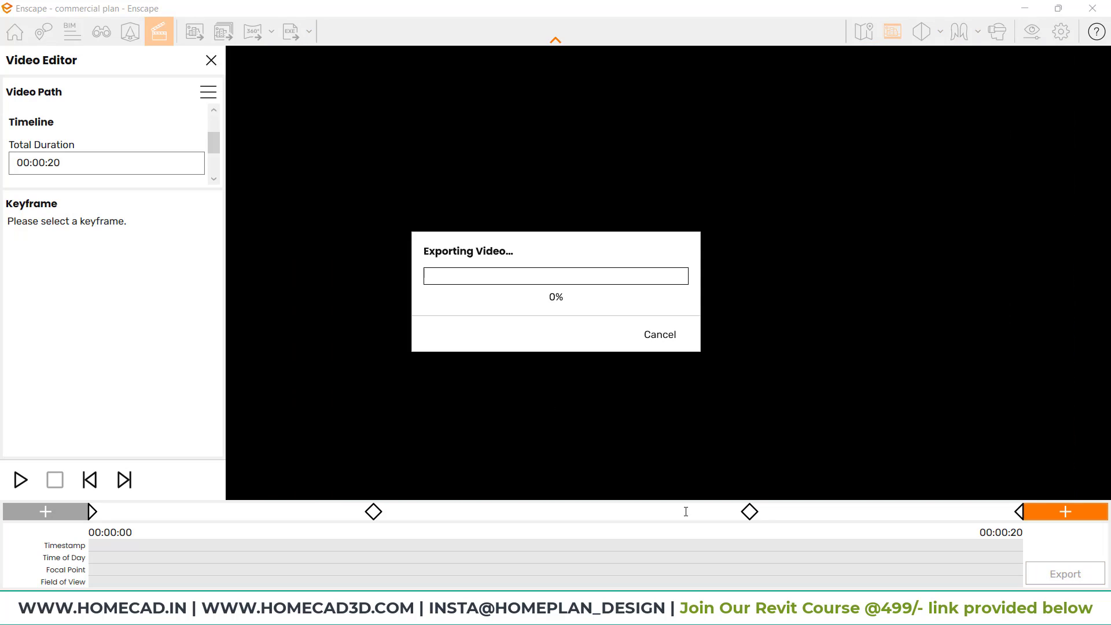